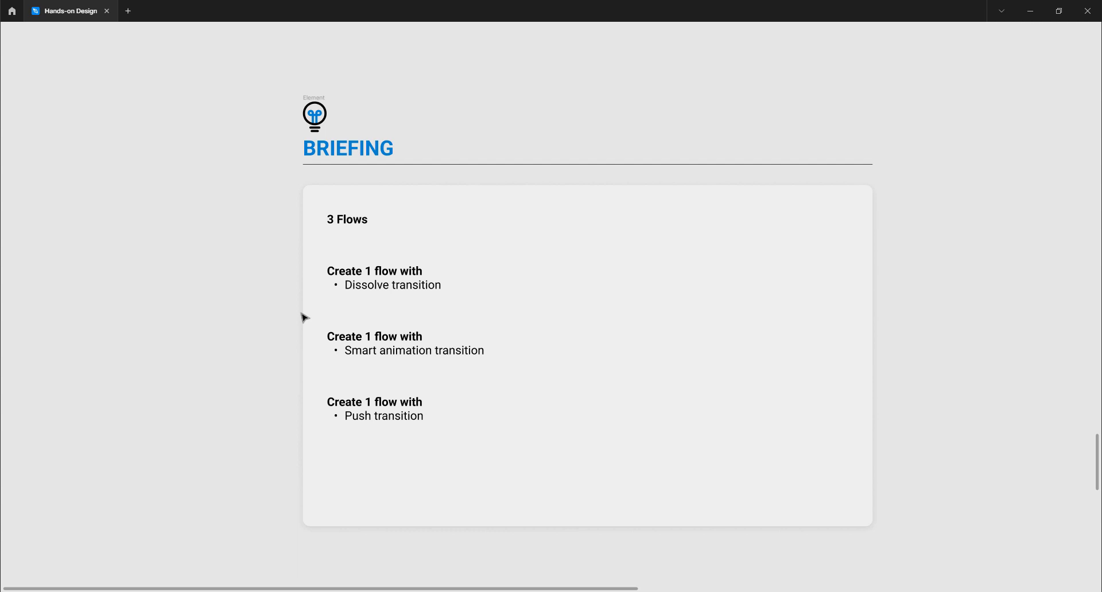
- Look through the screen transition reference examples and focus on the Instant example with its address form and Success screen
scroll(370, 219, up, 15)
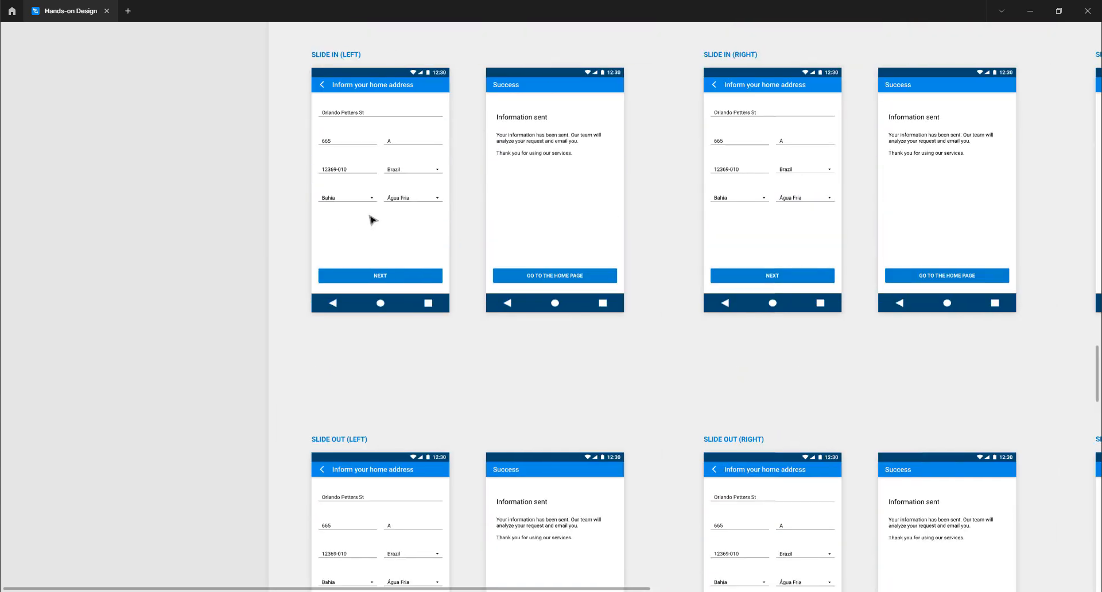
scroll(372, 220, right, 5)
ctrl+scroll(372, 219, down, 3)
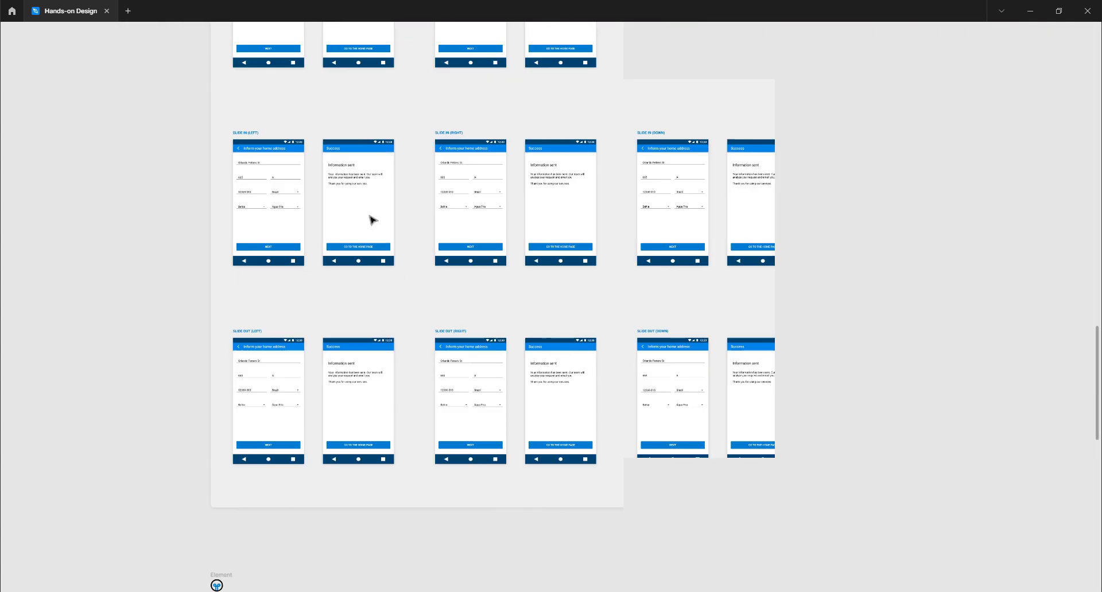
scroll(372, 219, down, 5)
scroll(371, 219, up, 13)
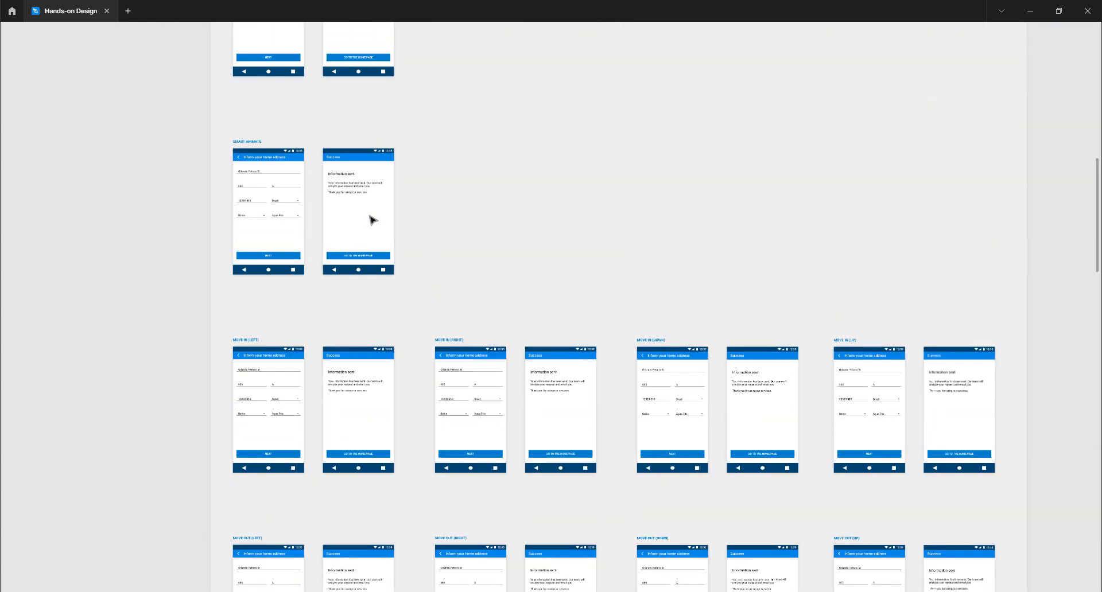
ctrl+scroll(307, 290, up, 3)
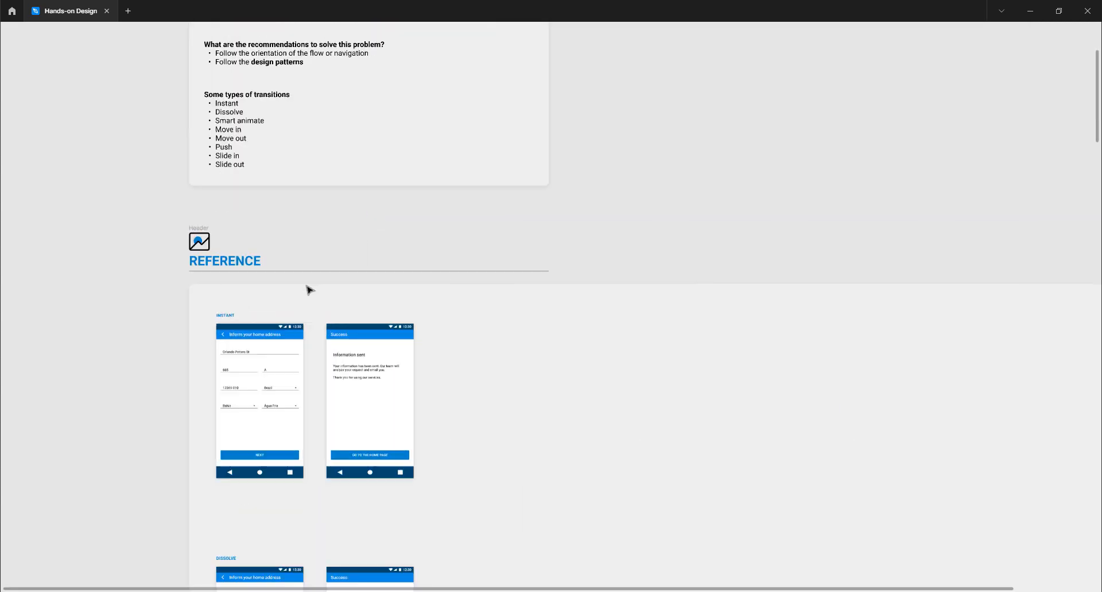
scroll(308, 288, down, 3)
ctrl+scroll(283, 270, up, 4)
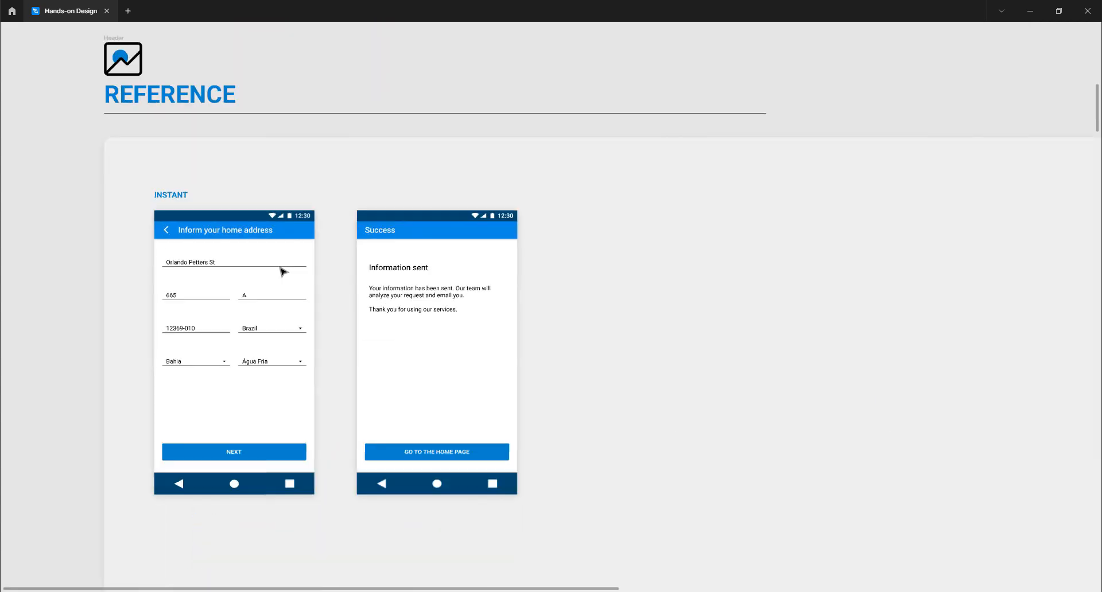
scroll(281, 270, left, 1)
ctrl+scroll(245, 243, up, 1)
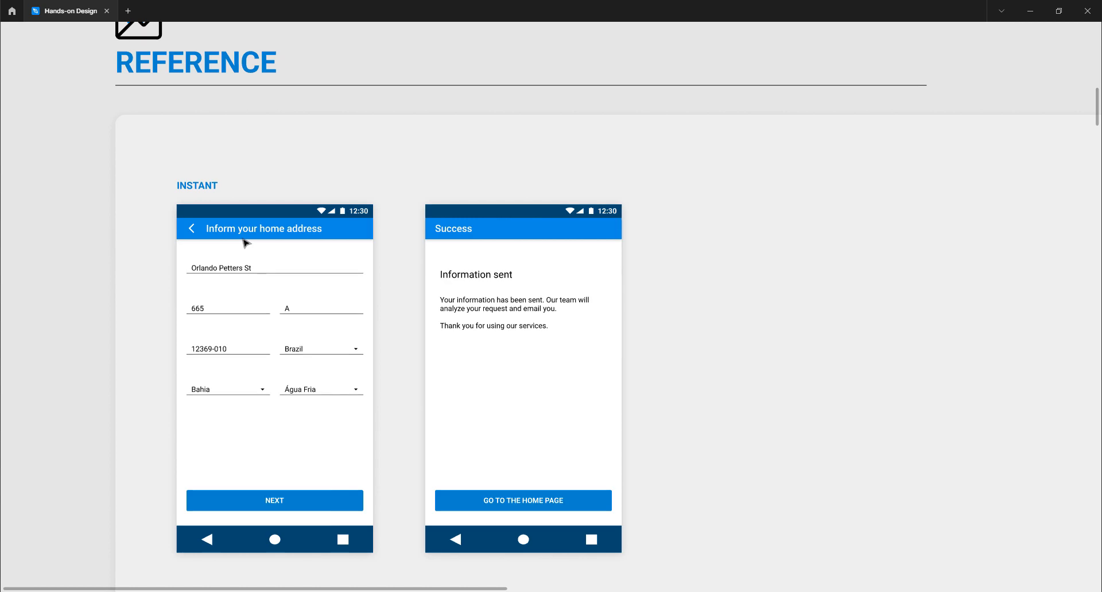
scroll(245, 243, down, 1)
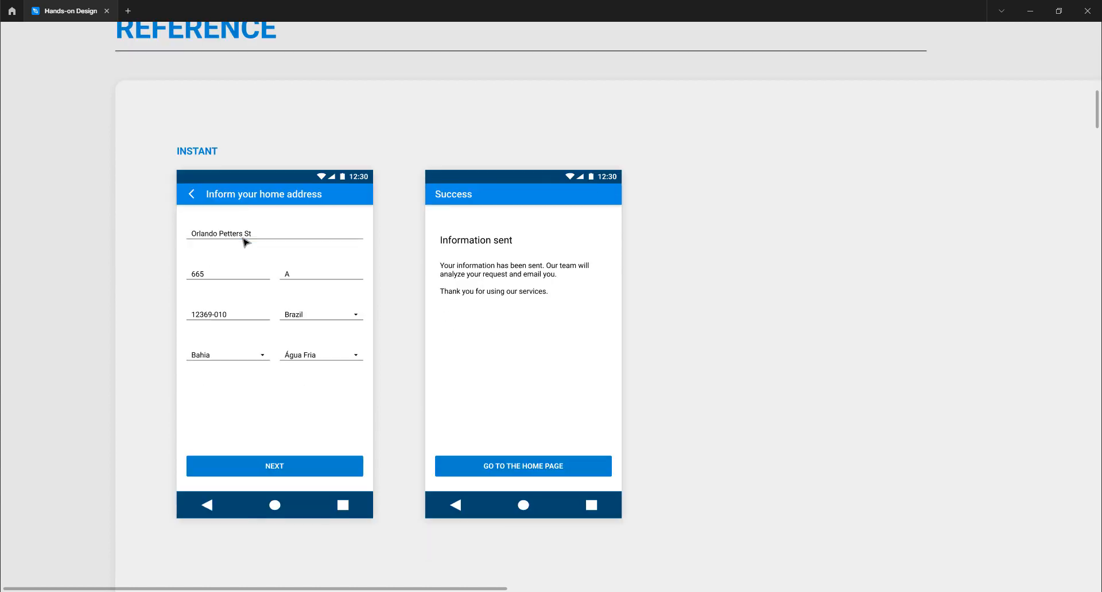
ctrl+scroll(246, 243, up, 1)
scroll(246, 243, down, 1)
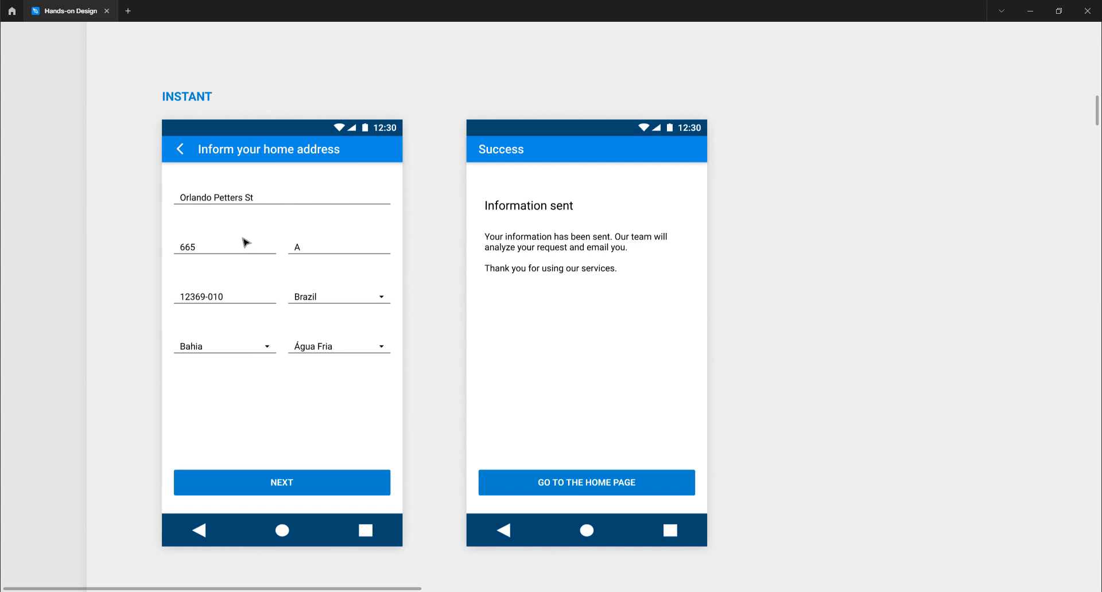
- Show the hidden editor interface and display the prototype connections of the Instant example
right_click(37, 174)
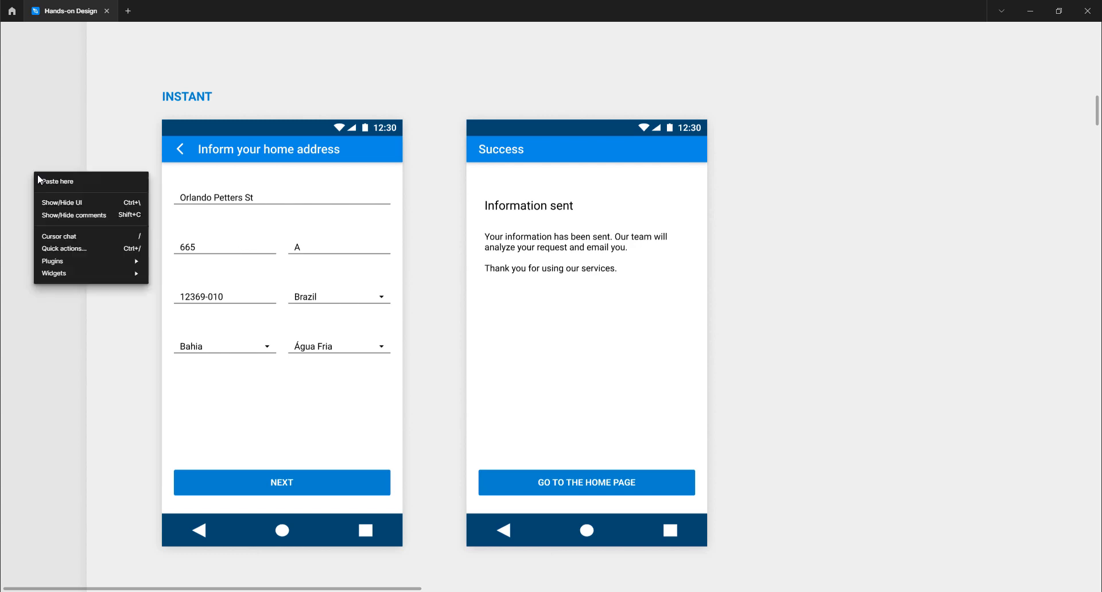
click(61, 325)
right_click(37, 205)
click(80, 232)
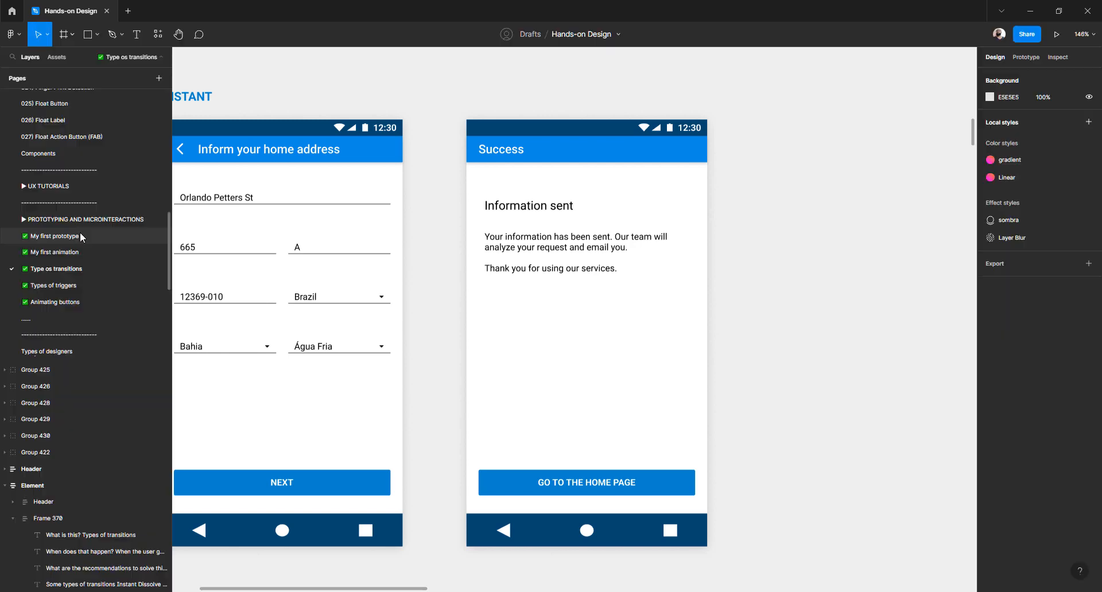
scroll(362, 214, left, 4)
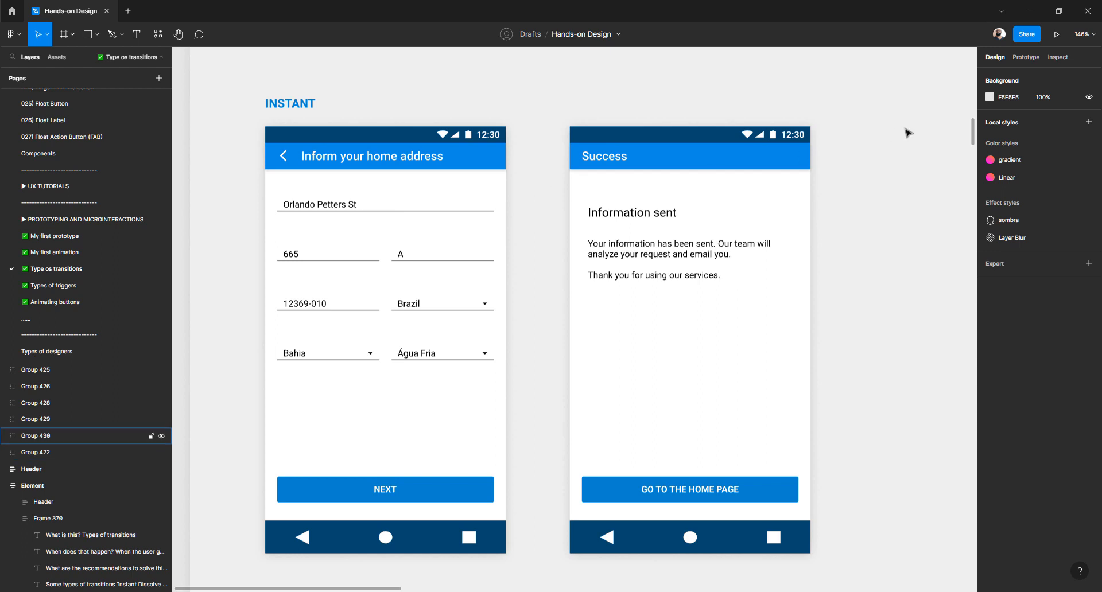
click(1026, 57)
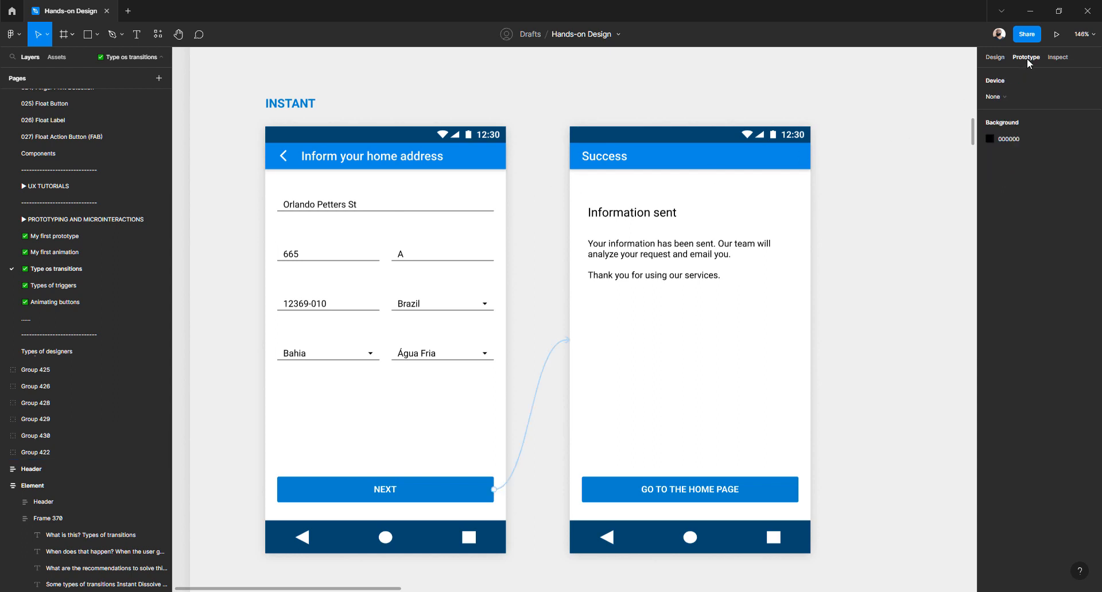
- Examine the interaction details of the connection from the NEXT button to the Success screen in the Instant example
click(539, 395)
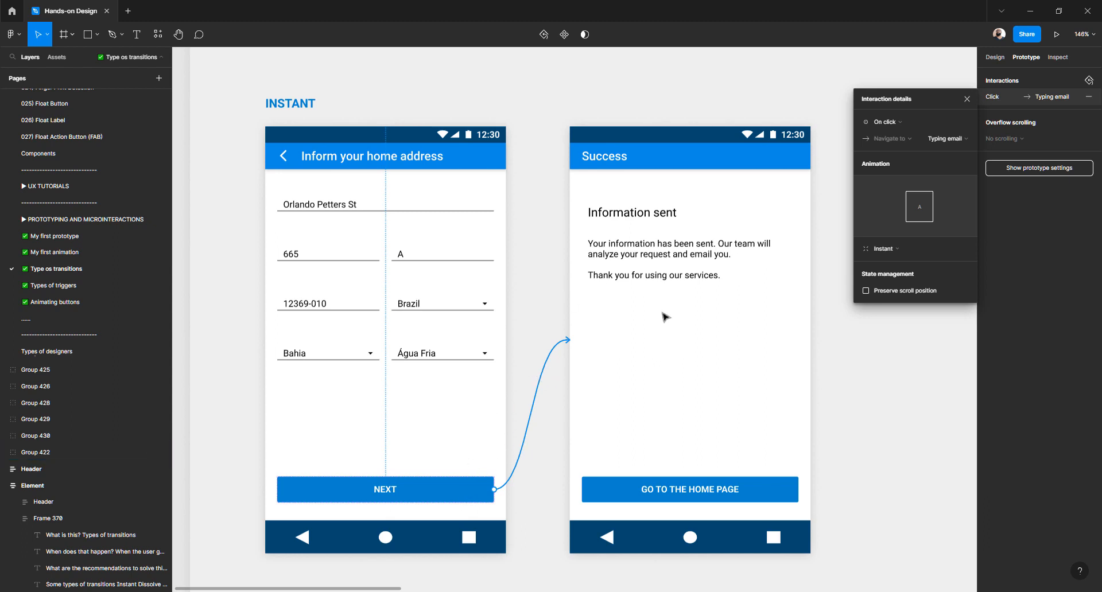
click(673, 145)
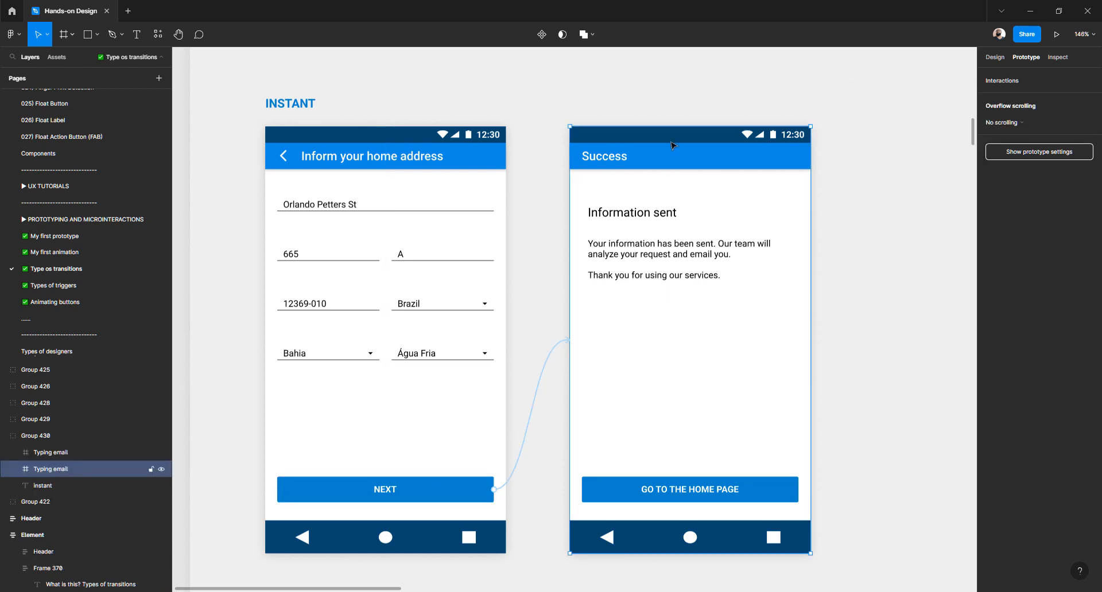
click(374, 117)
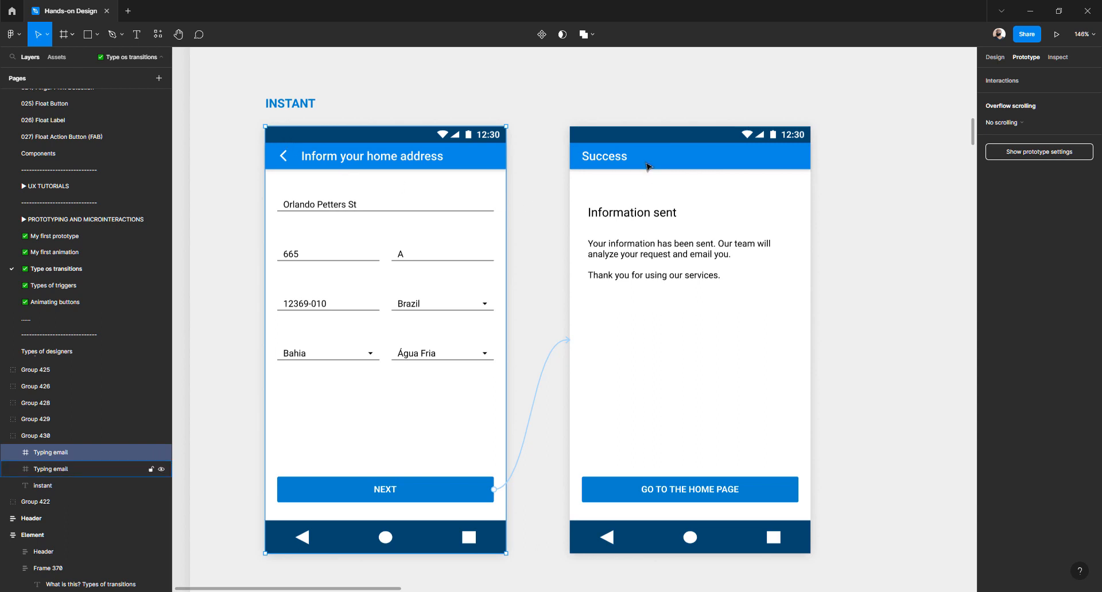
click(649, 140)
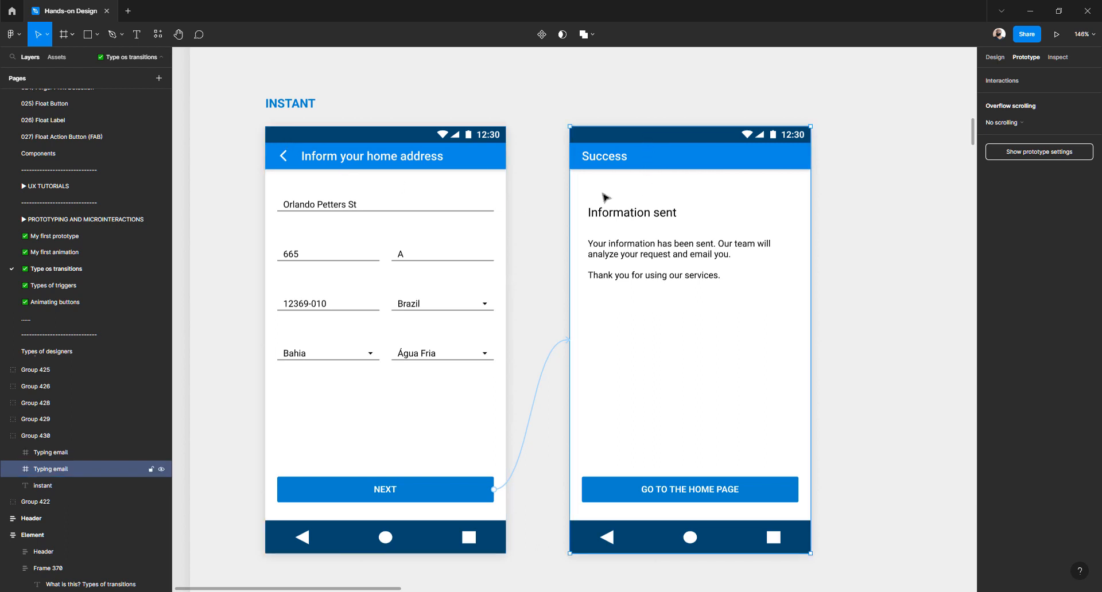
click(541, 383)
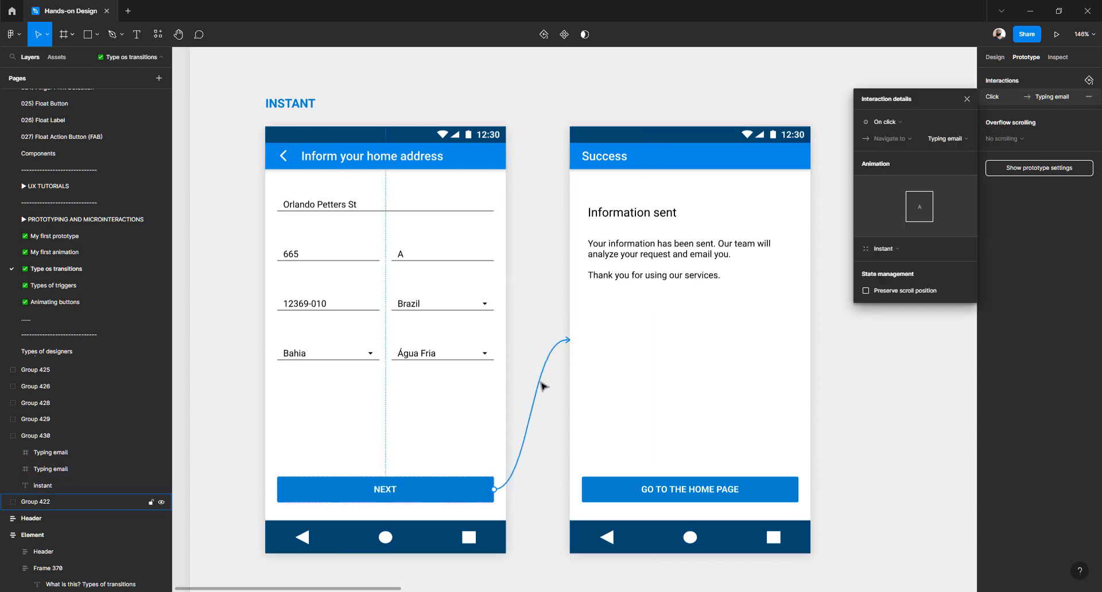
- Preview the prototype from the Instant address form frame, and return to the design file
click(293, 136)
click(284, 409)
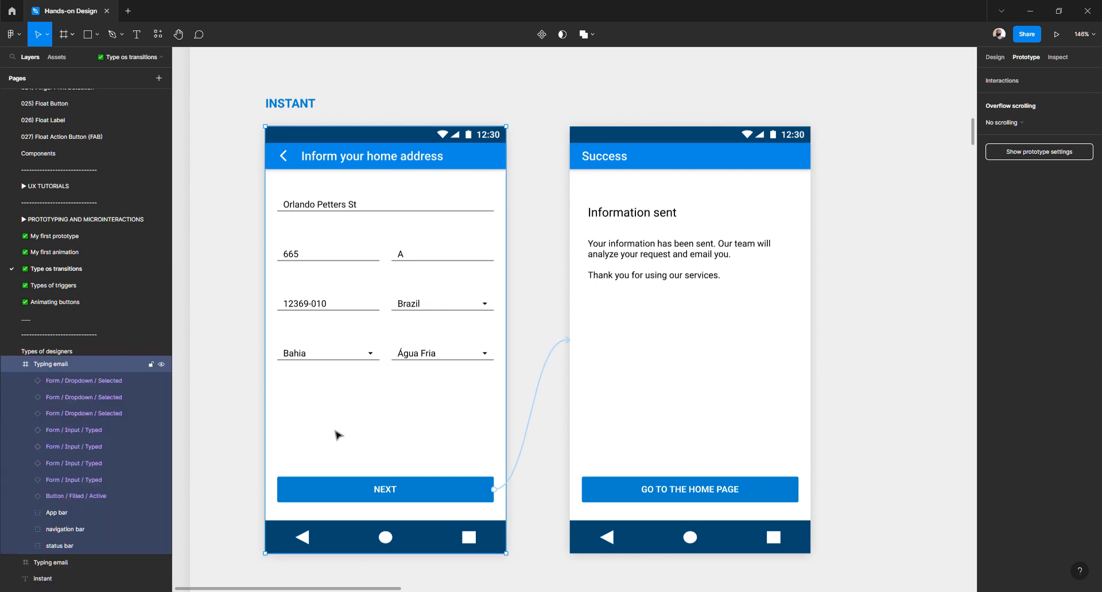
click(1054, 36)
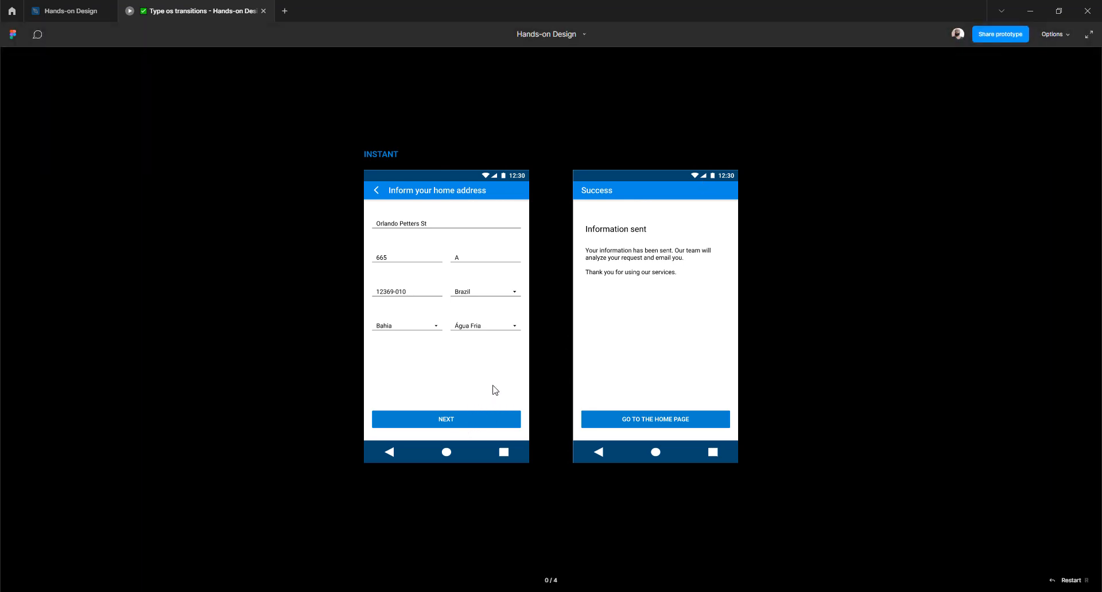
click(109, 17)
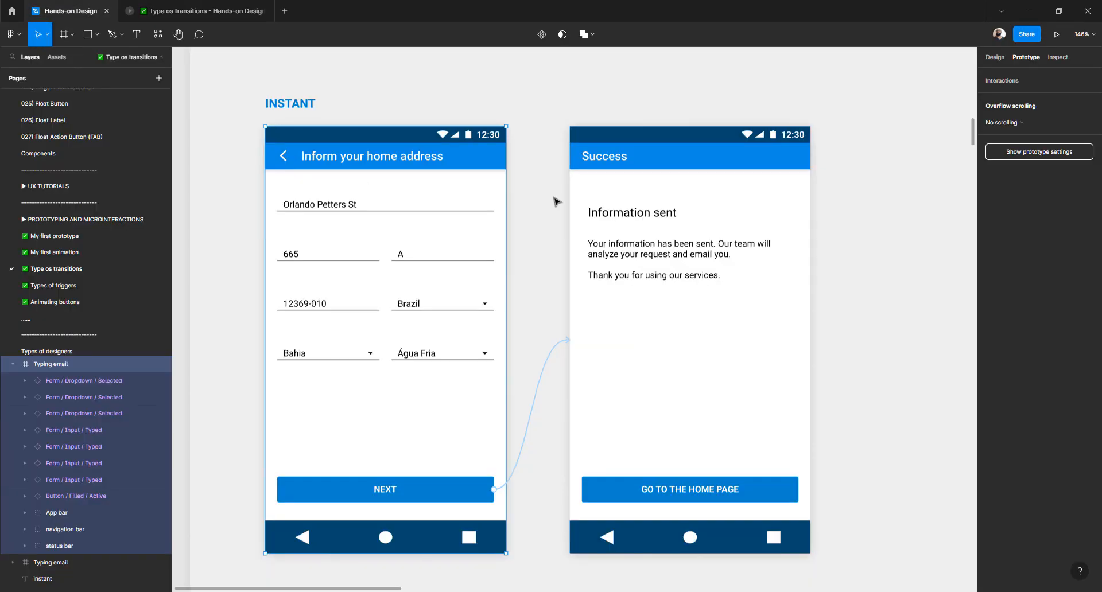
- Ungroup the Instant example so that its two screens are separate top-level frames
scroll(574, 190, down, 5)
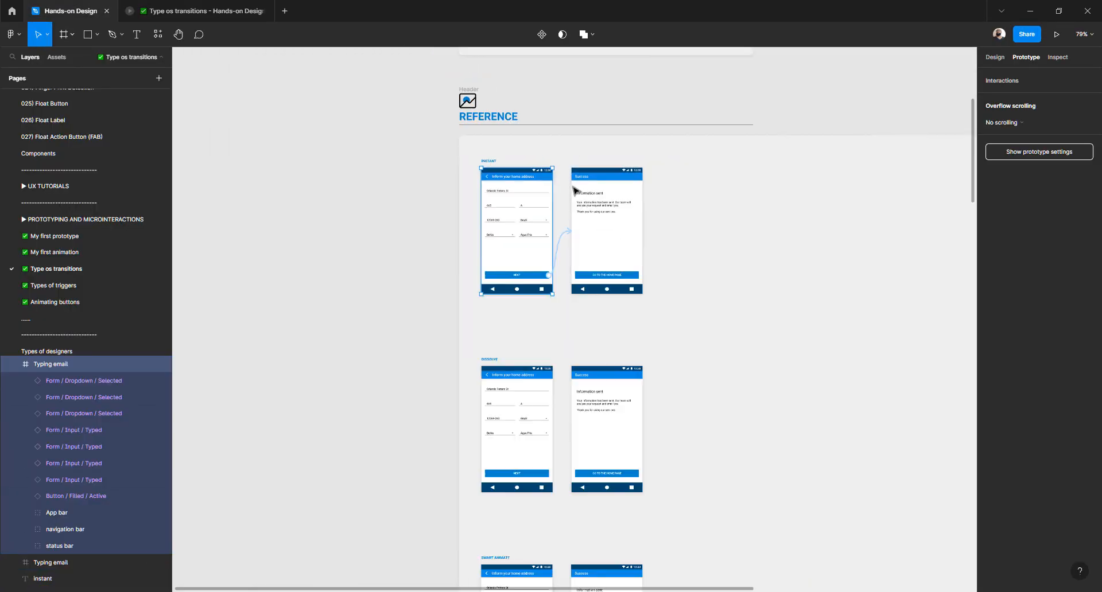
click(427, 182)
click(501, 173)
click(419, 180)
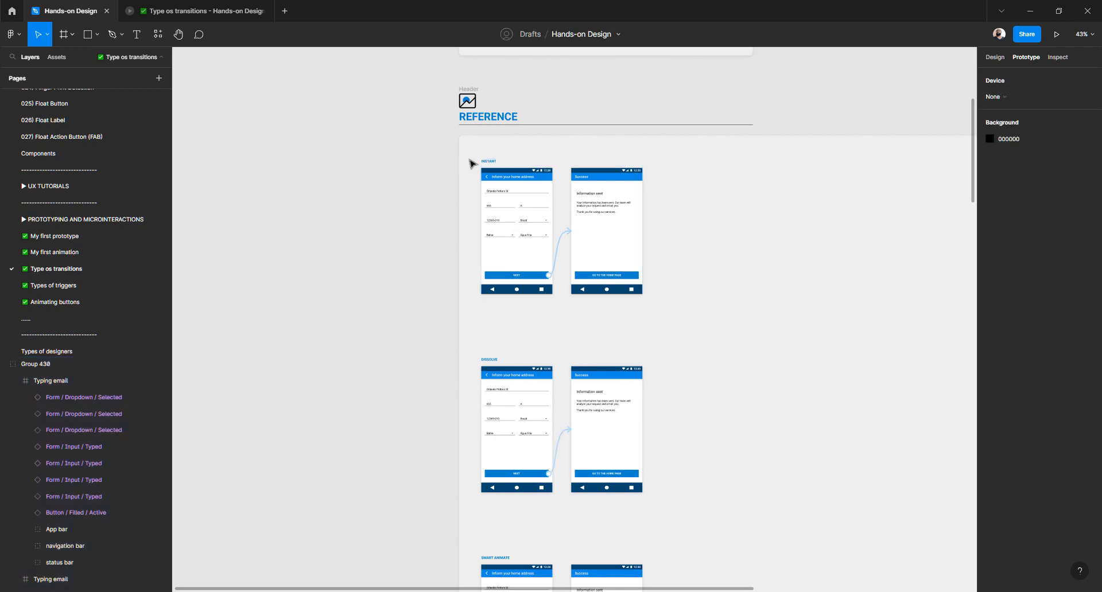
click(489, 164)
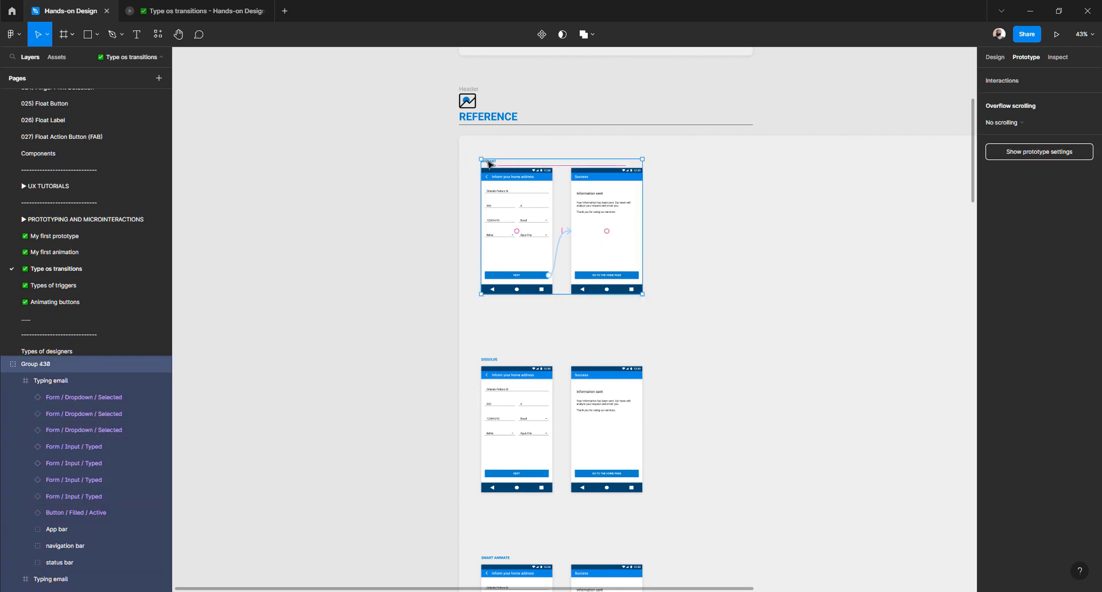
click(408, 184)
click(525, 184)
scroll(525, 184, up, 4)
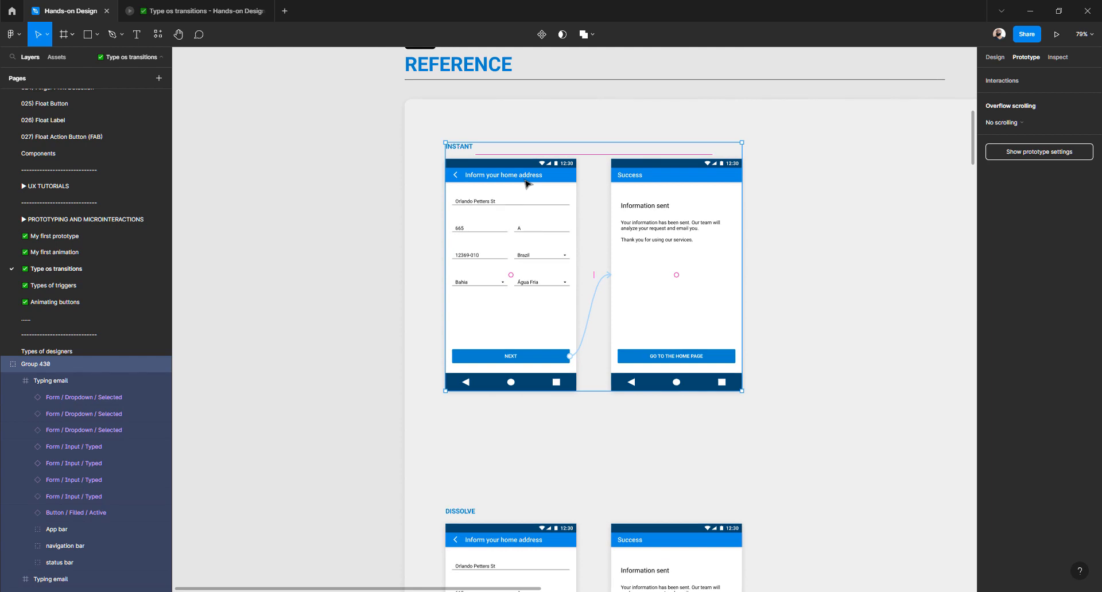
right_click(526, 184)
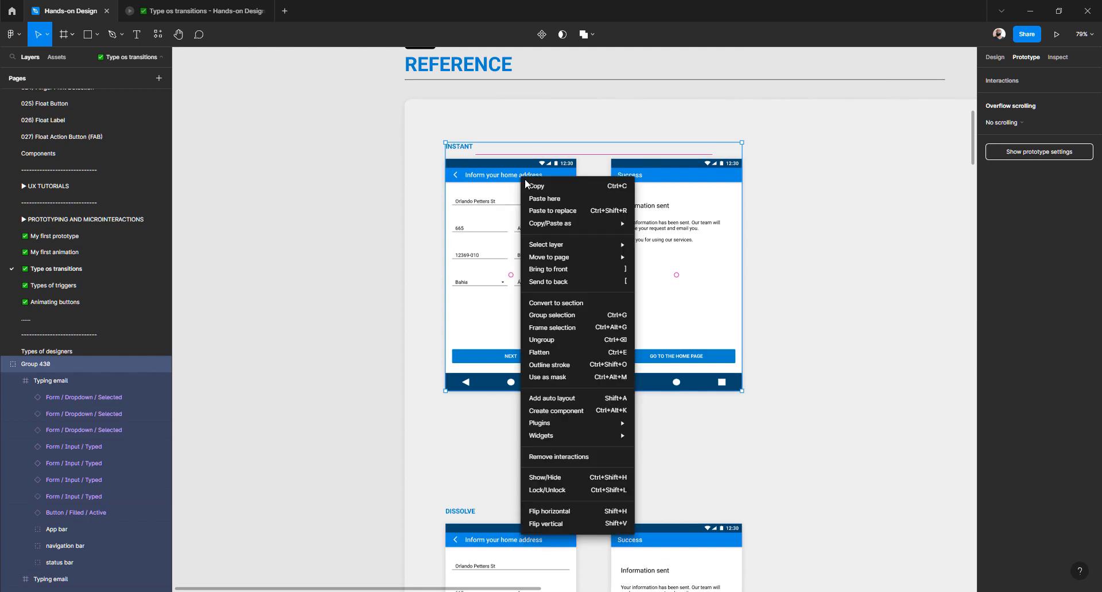
click(556, 339)
click(363, 239)
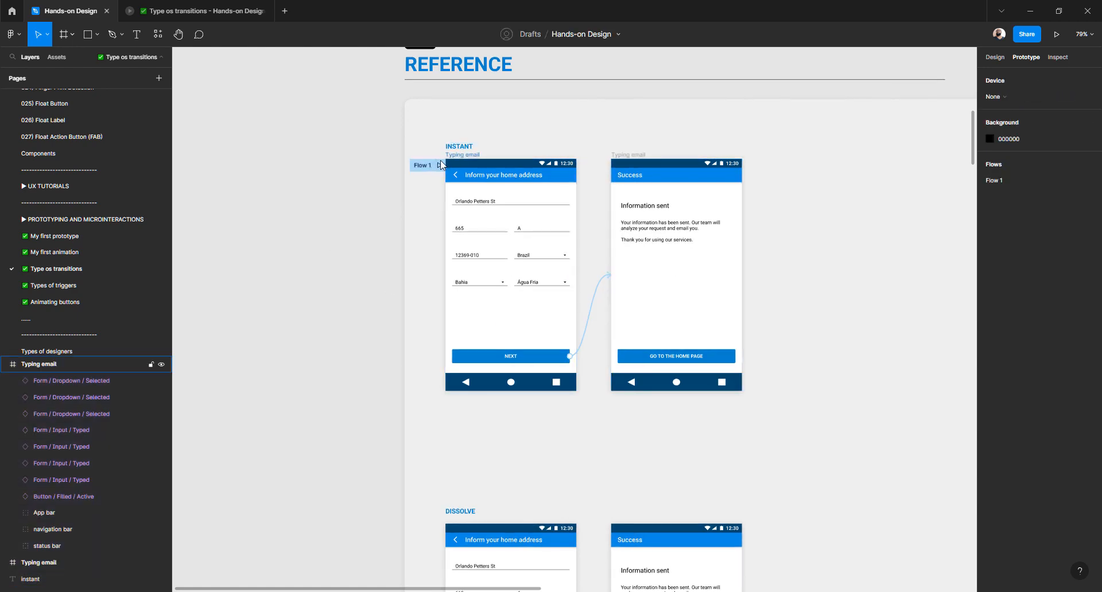
- Play Flow 1 from the Instant example's address form frame in the prototype preview
scroll(442, 170, left, 2)
scroll(442, 170, down, 3)
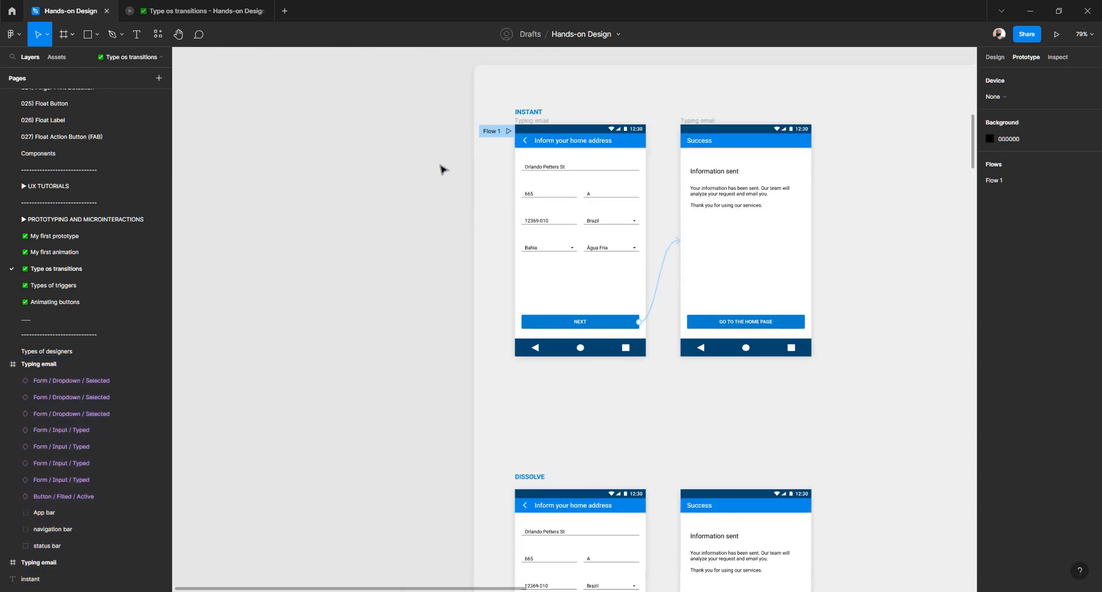
scroll(443, 172, up, 3)
scroll(514, 177, left, 2)
scroll(513, 177, down, 5)
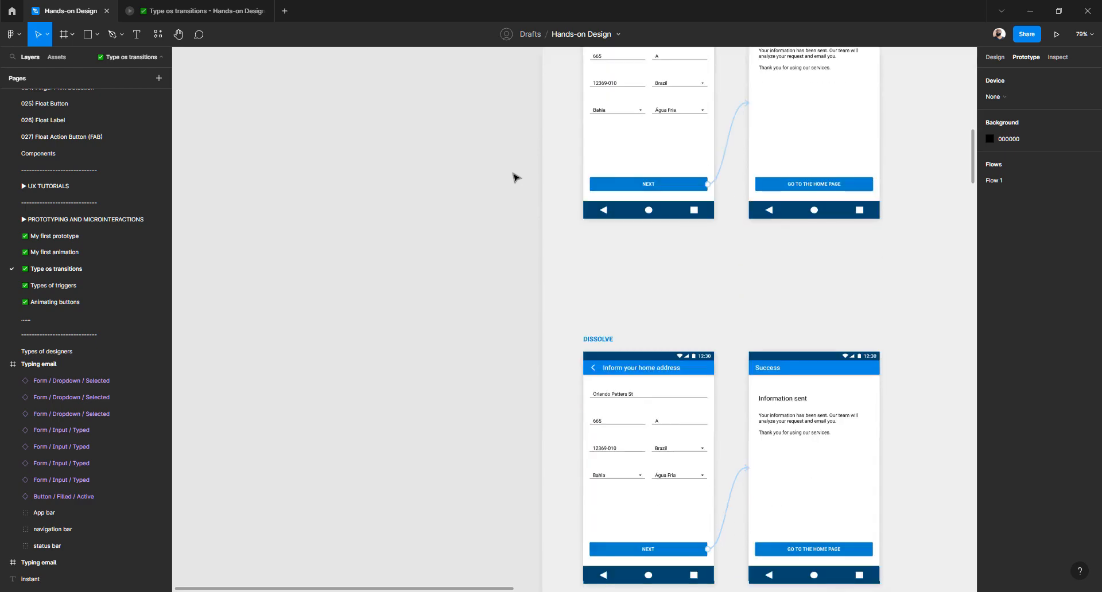
scroll(513, 177, up, 4)
scroll(514, 176, right, 3)
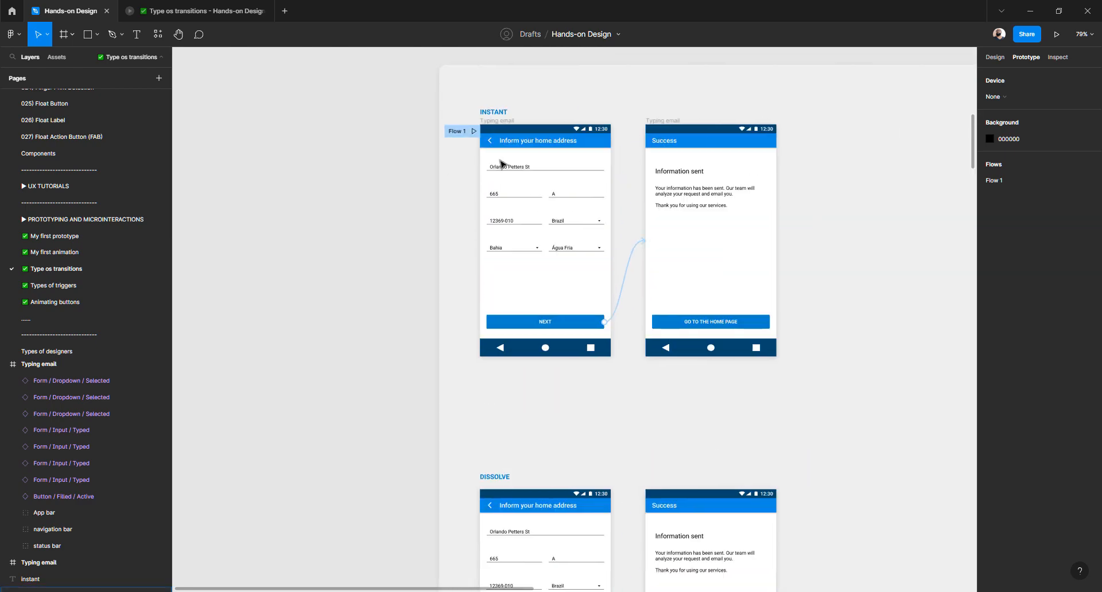
scroll(499, 164, up, 4)
scroll(499, 155, left, 3)
scroll(499, 155, up, 1)
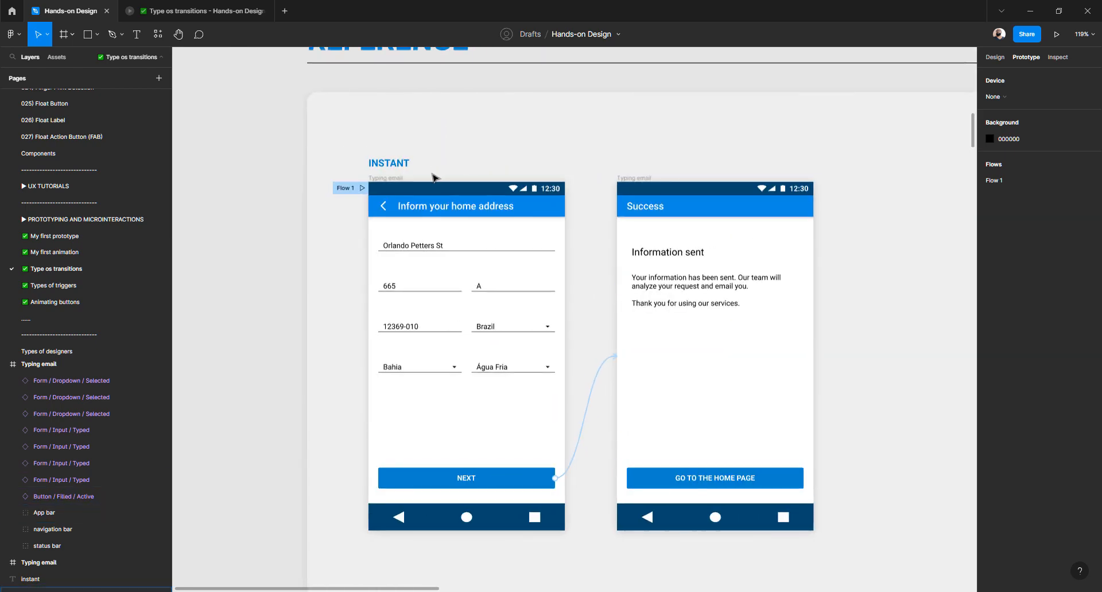
drag(452, 149, 425, 129)
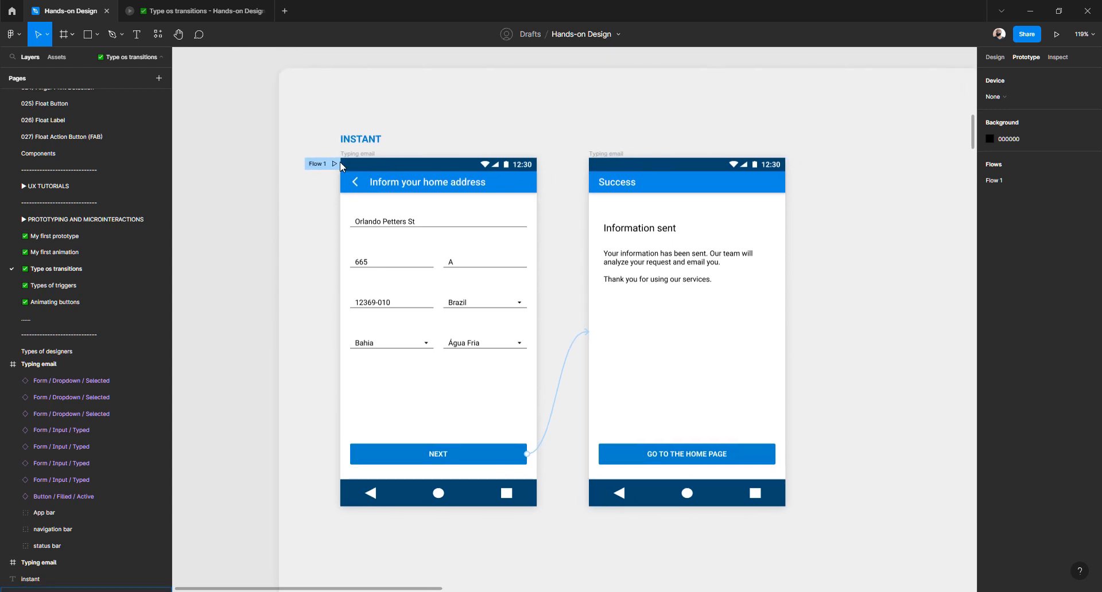
click(335, 165)
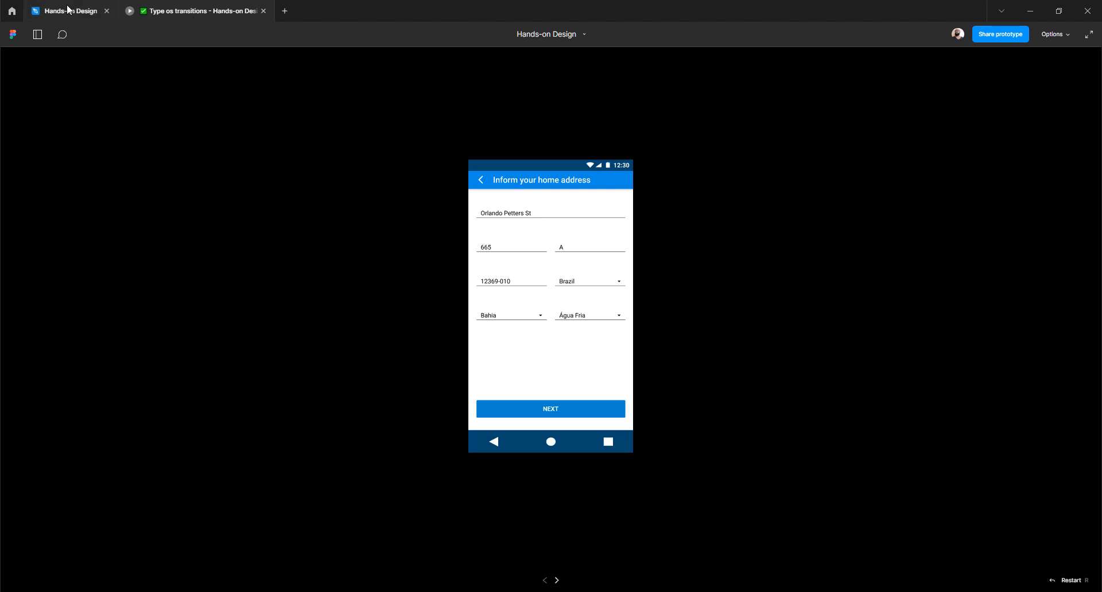
- Review the Flow 1 starting frame in the design file, and switch back to the prototype preview
click(86, 11)
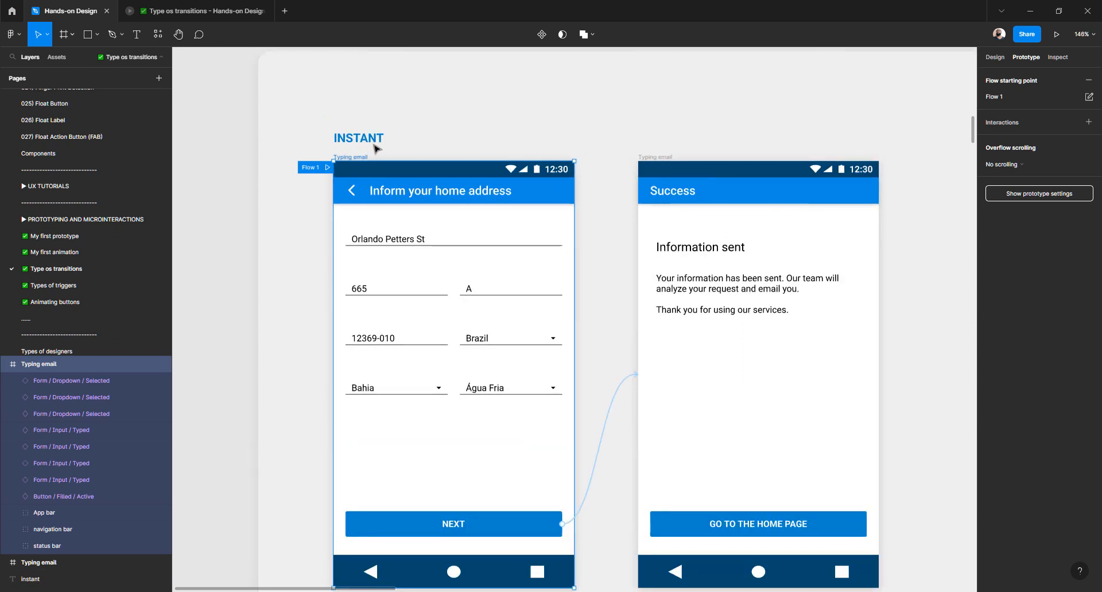
drag(373, 148, 352, 112)
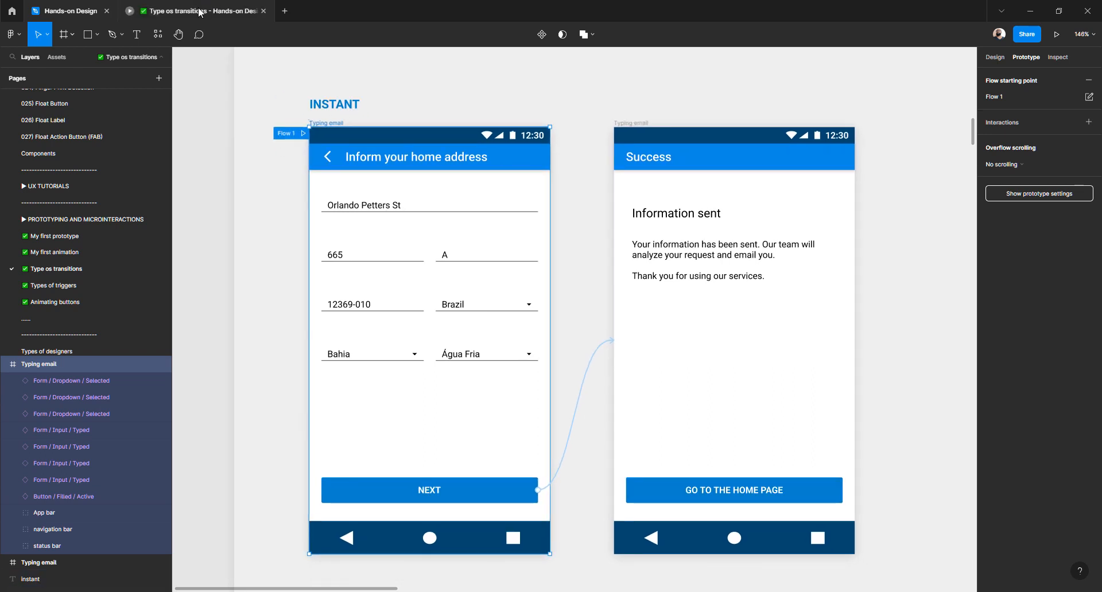
click(127, 18)
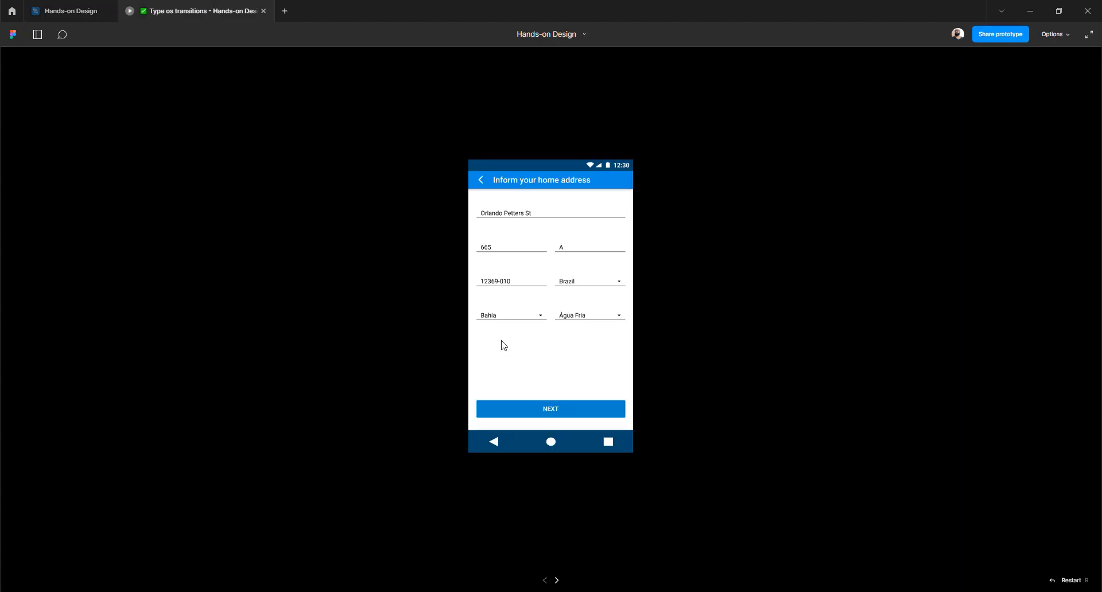
- Play the Instant transition between the address form and Success screens in both directions, and return to the design file
click(517, 412)
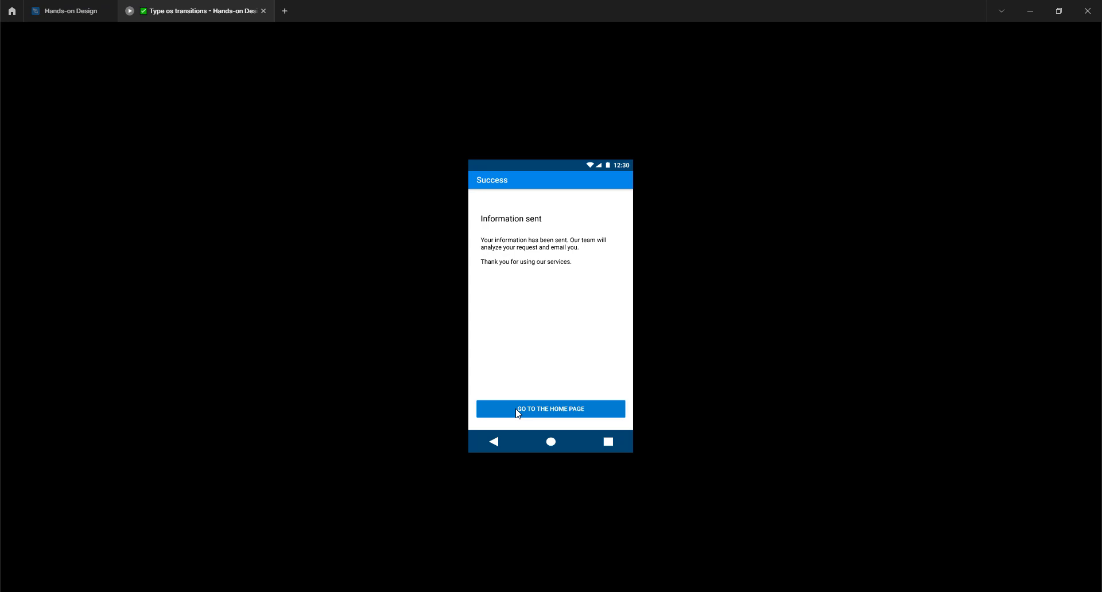
click(517, 412)
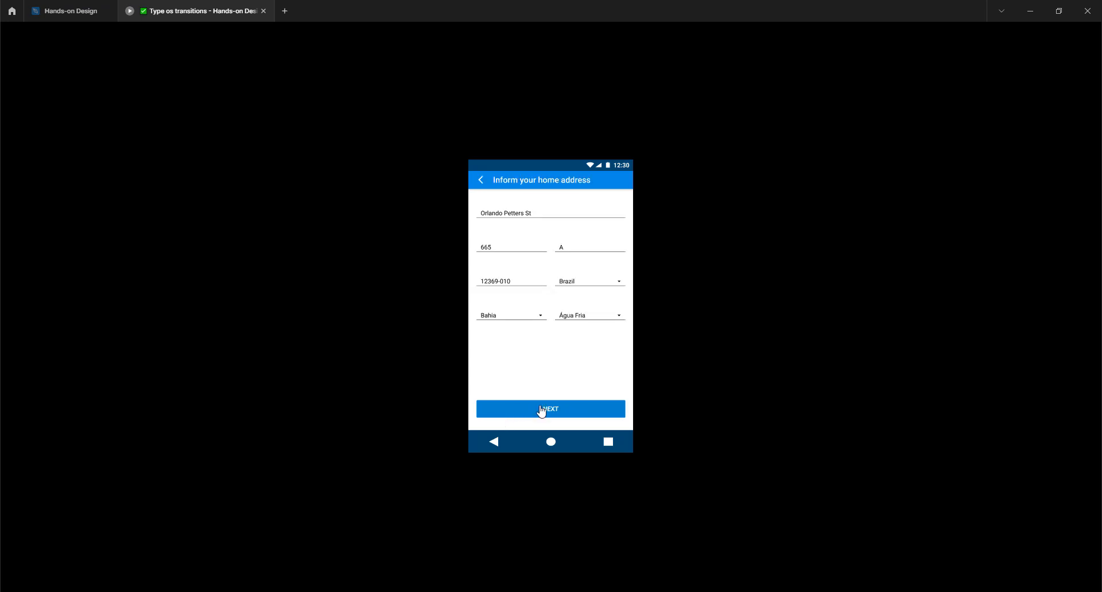
click(580, 412)
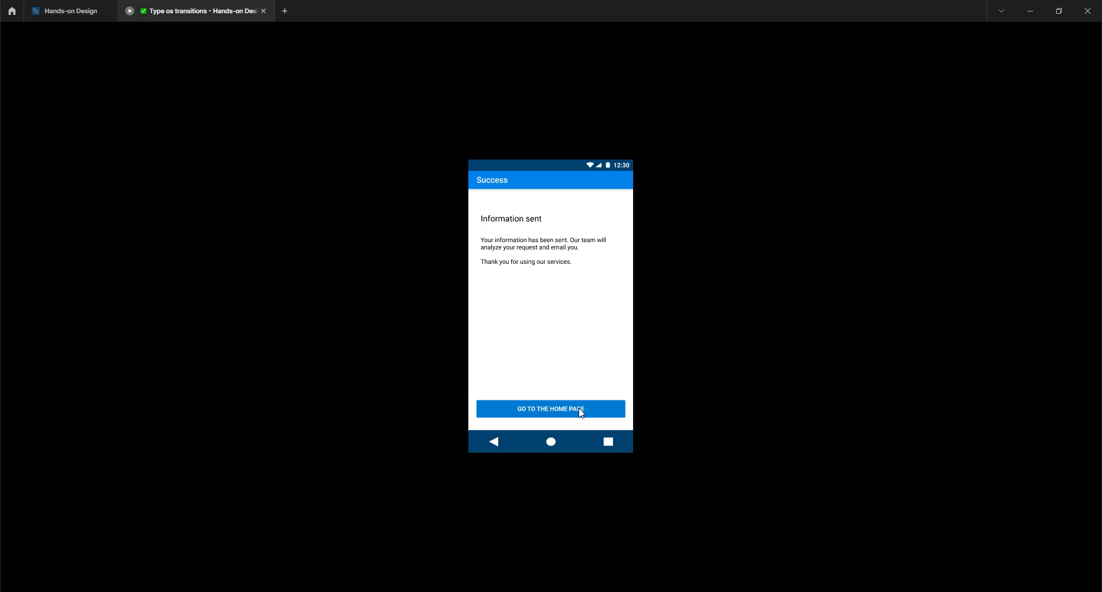
click(64, 11)
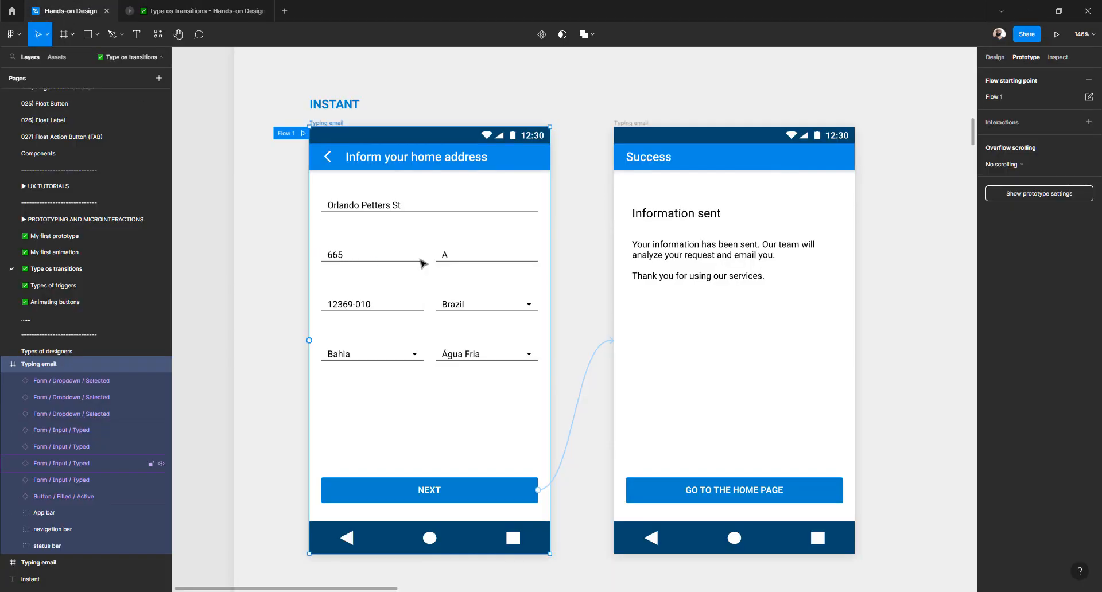
- Ungroup the Dissolve example so that its address form and Success screens are separate top-level frames
scroll(421, 262, down, 10)
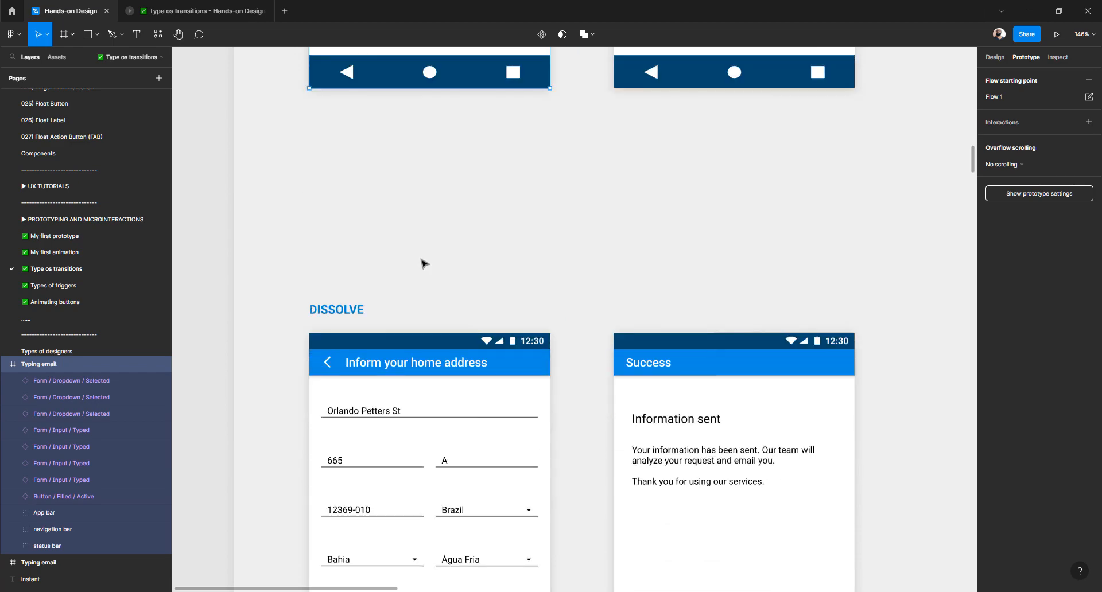
click(366, 359)
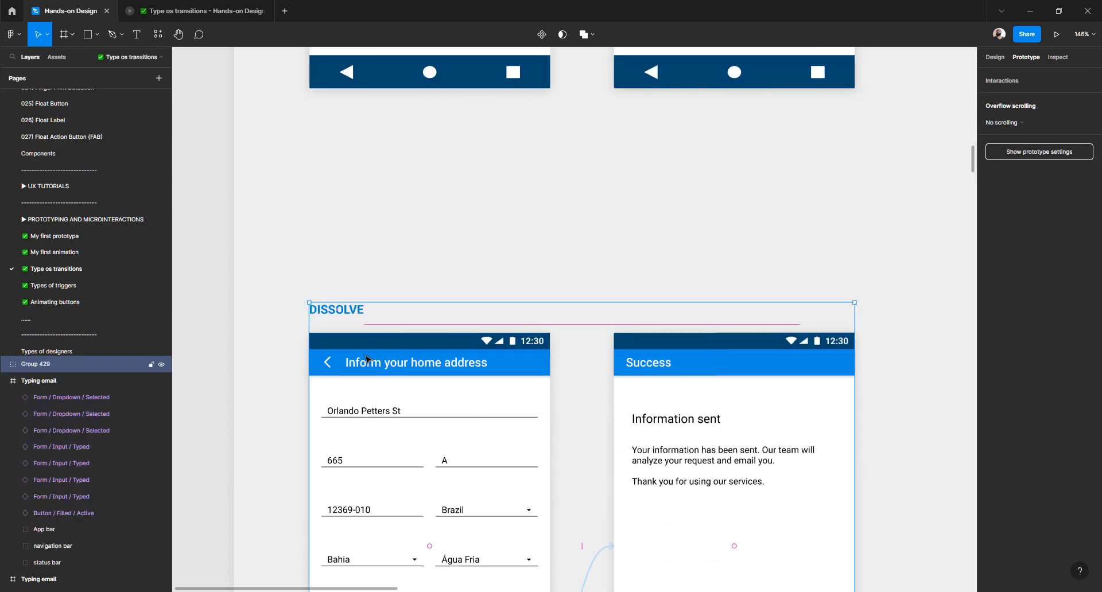
key(ctrl+backslash)
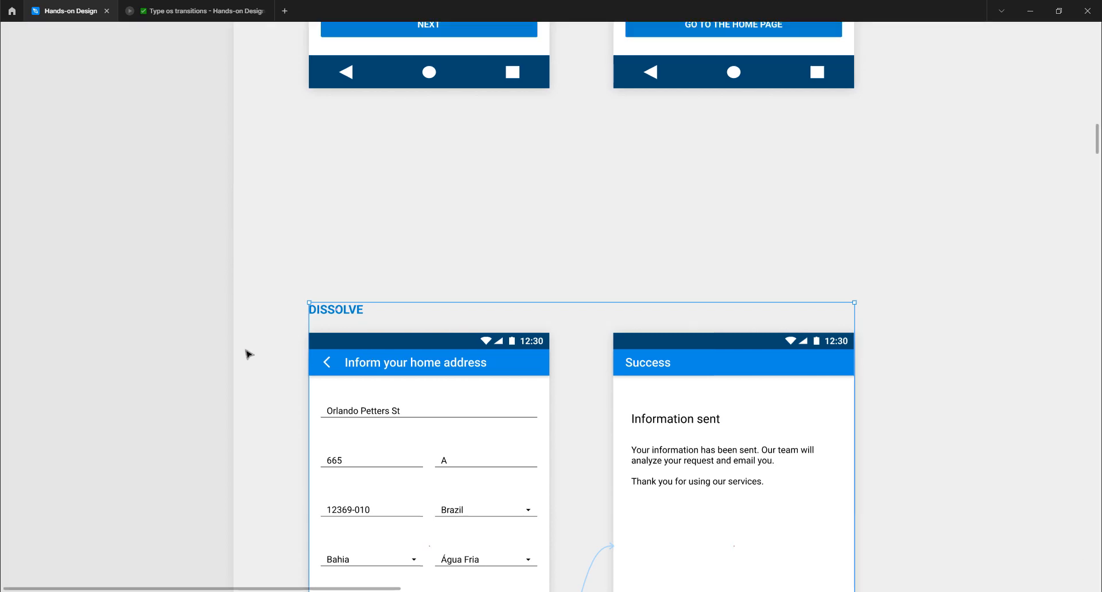
scroll(185, 320, down, 5)
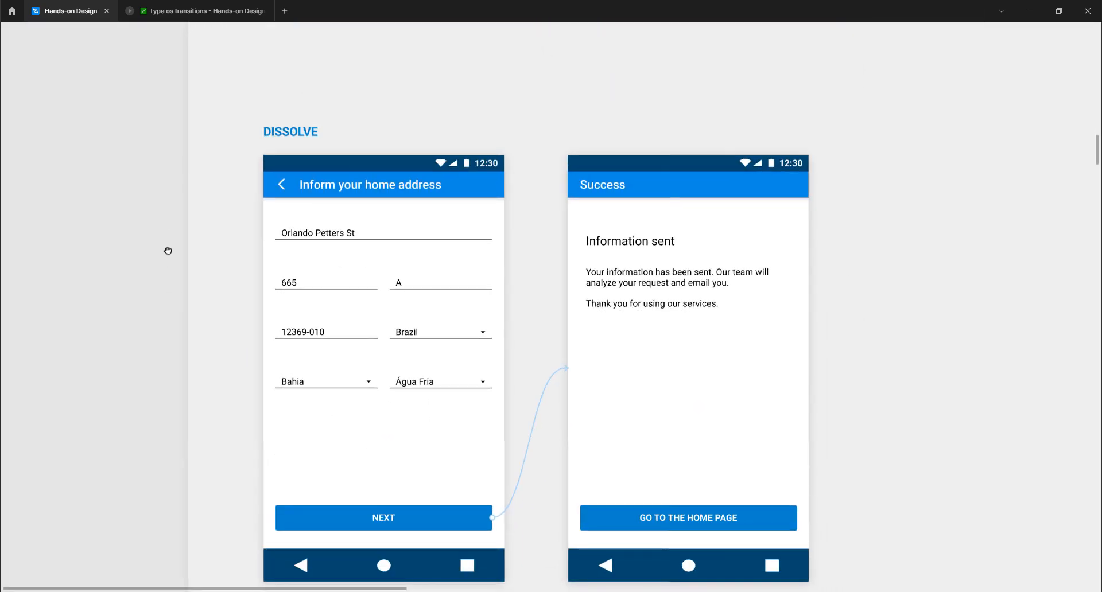
drag(166, 232, 172, 258)
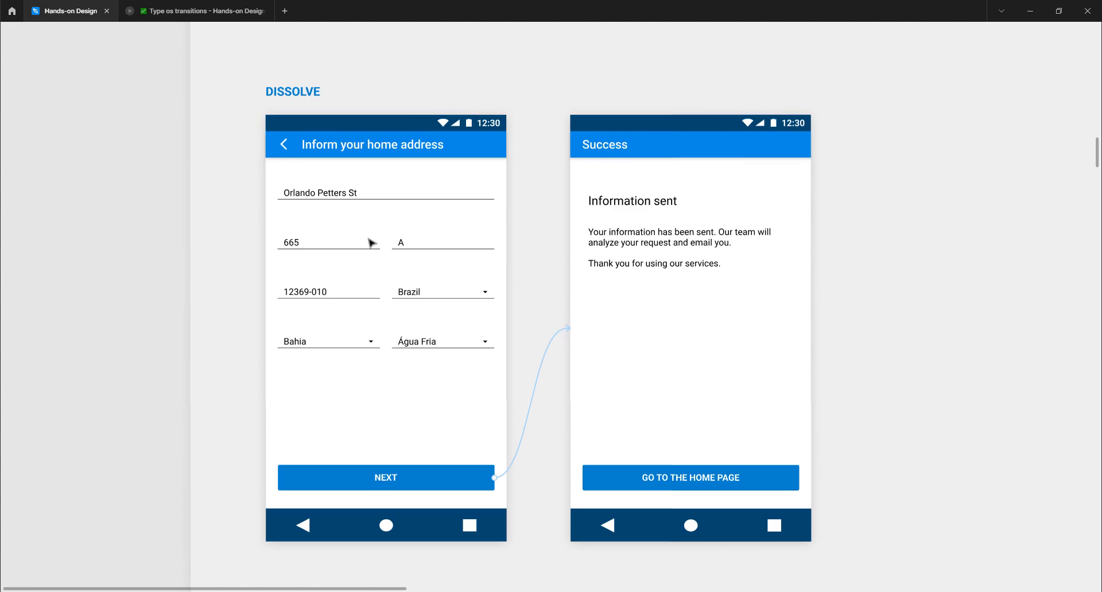
click(371, 243)
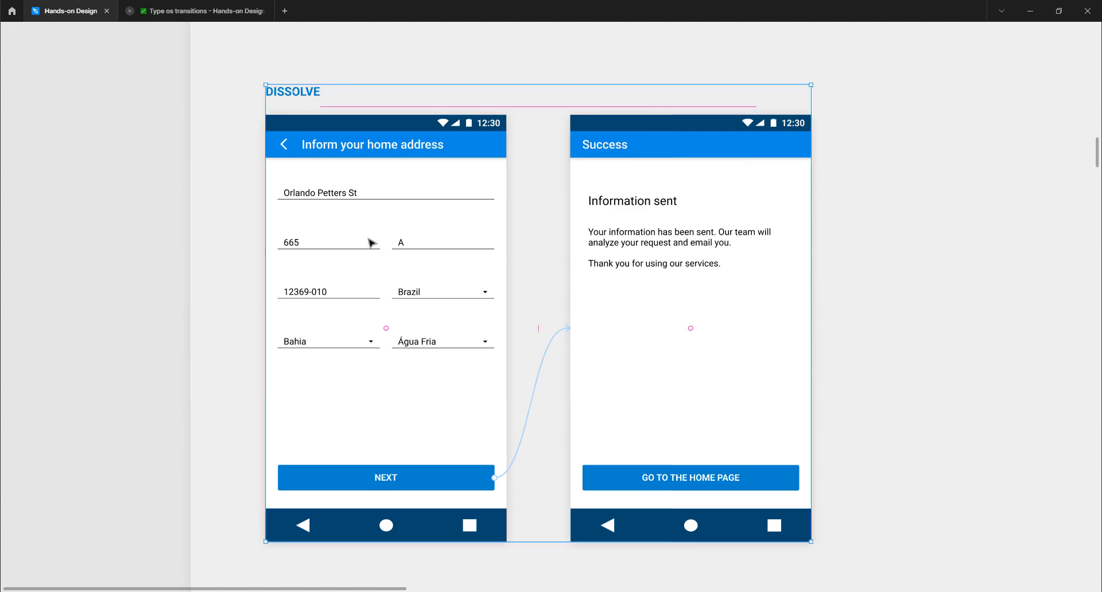
right_click(402, 232)
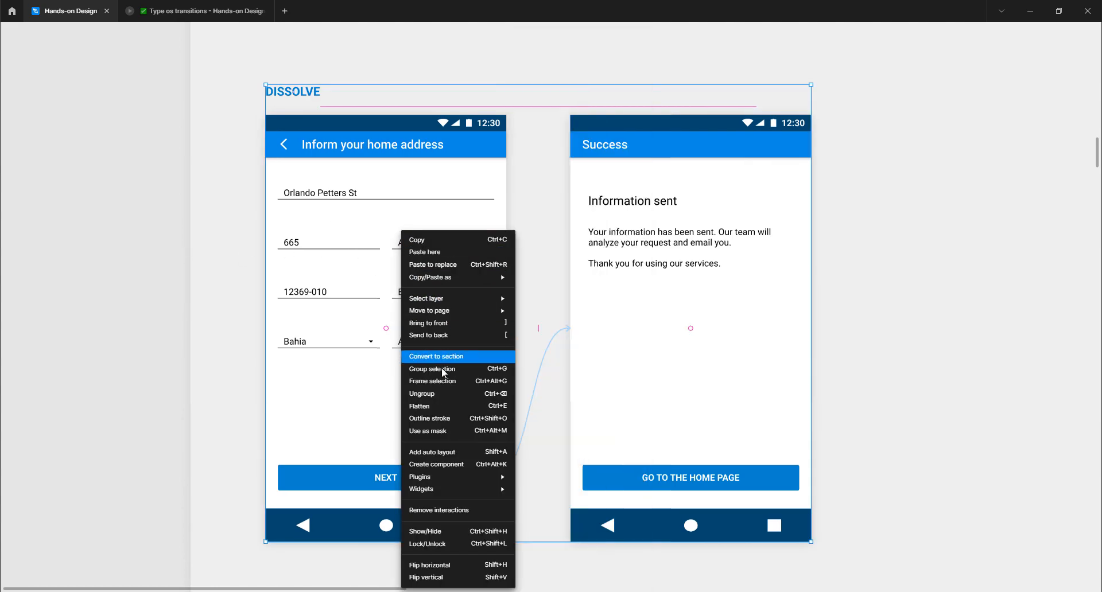
click(442, 394)
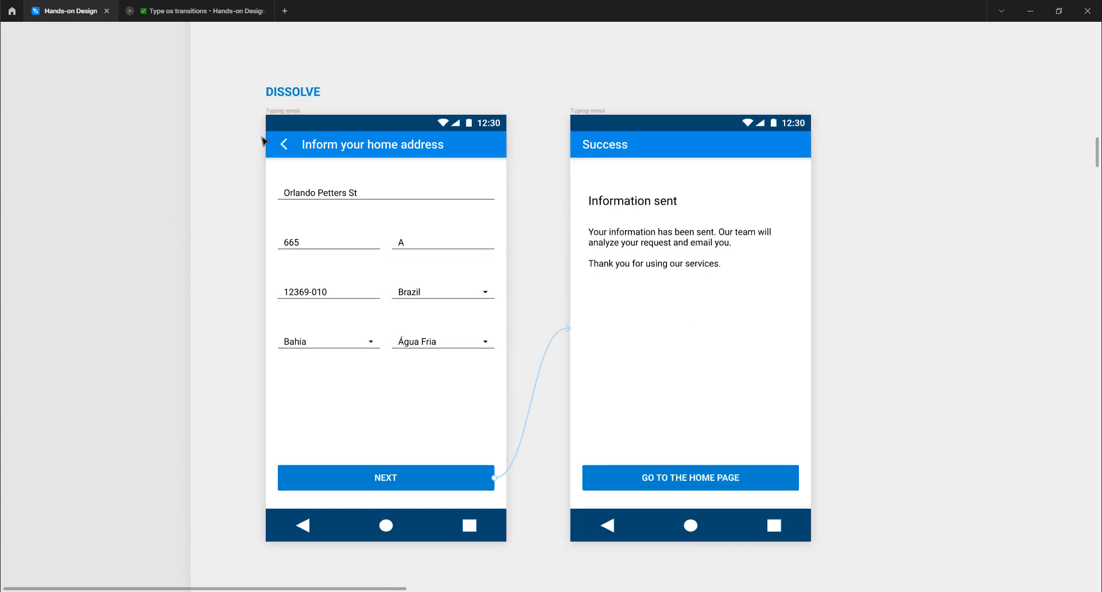
- Examine the interaction details of the connection from NEXT to the Success screen in the Dissolve example
click(313, 137)
click(283, 113)
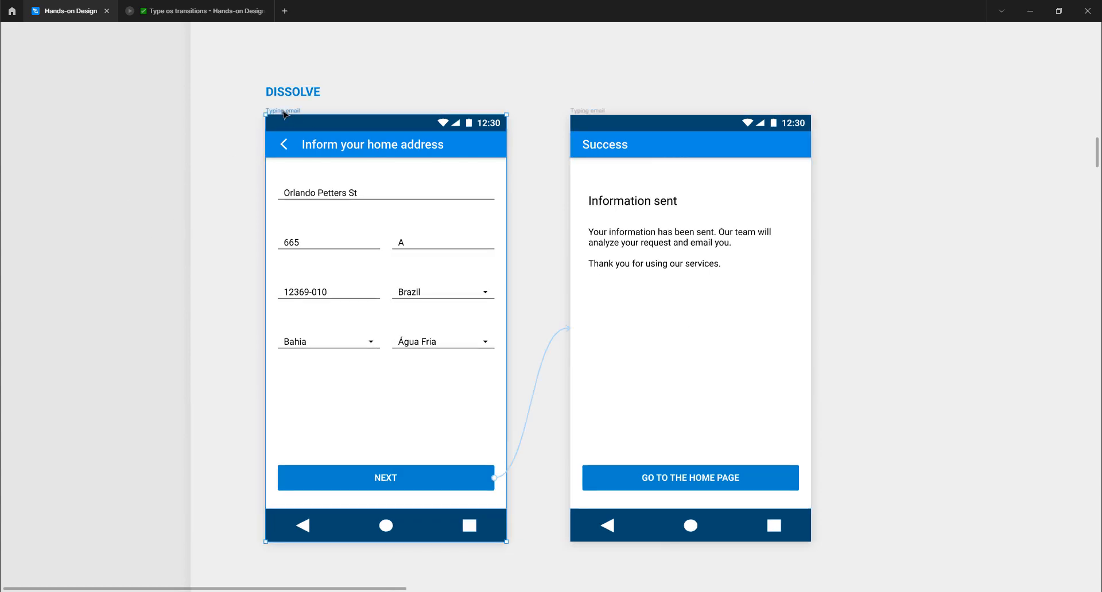
key(ctrl+backslash)
click(997, 59)
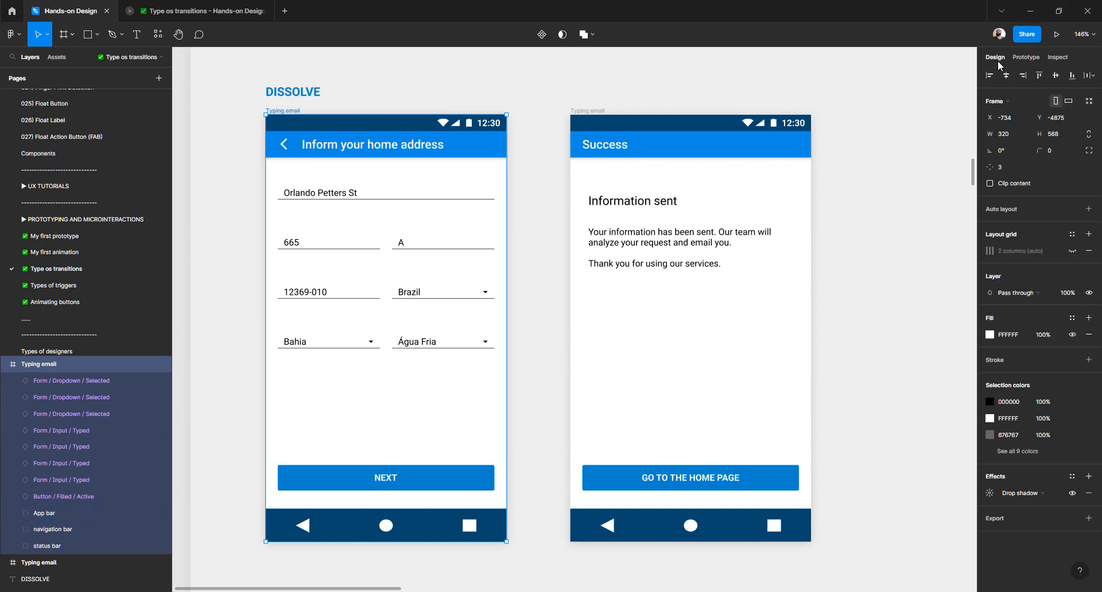
click(1026, 56)
click(543, 360)
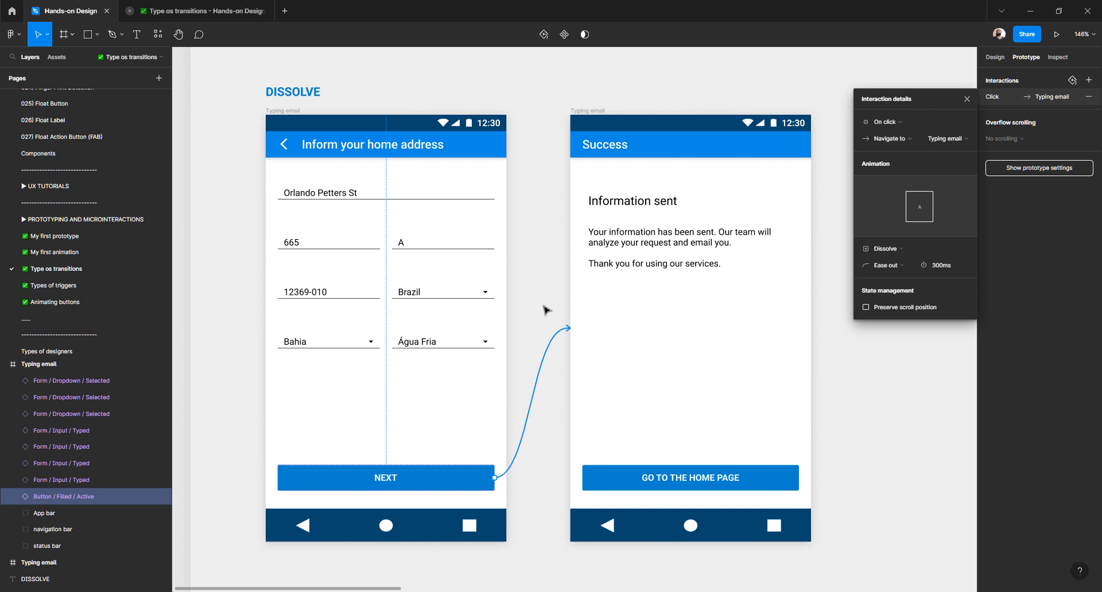
- Preview the prototype from the Dissolve address form frame and play its transition to the Success screen
click(289, 112)
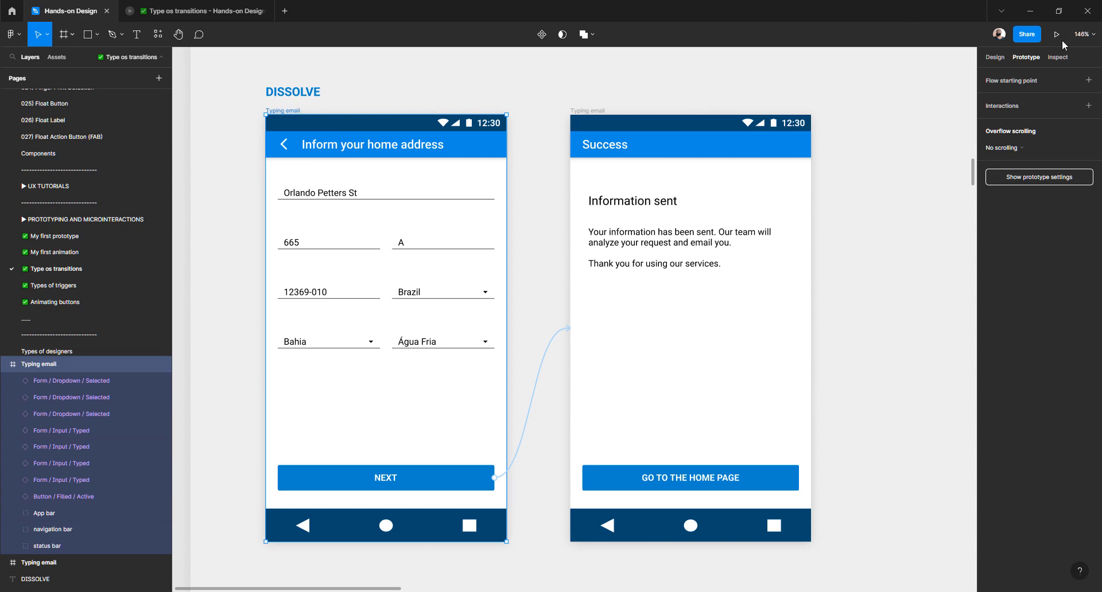
click(1060, 38)
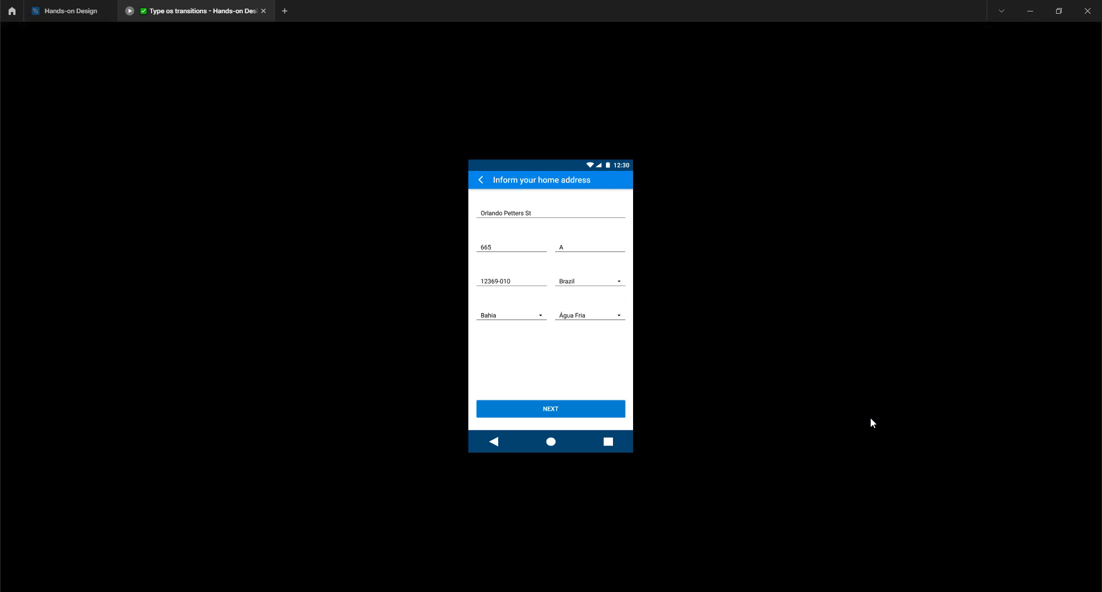
click(72, 11)
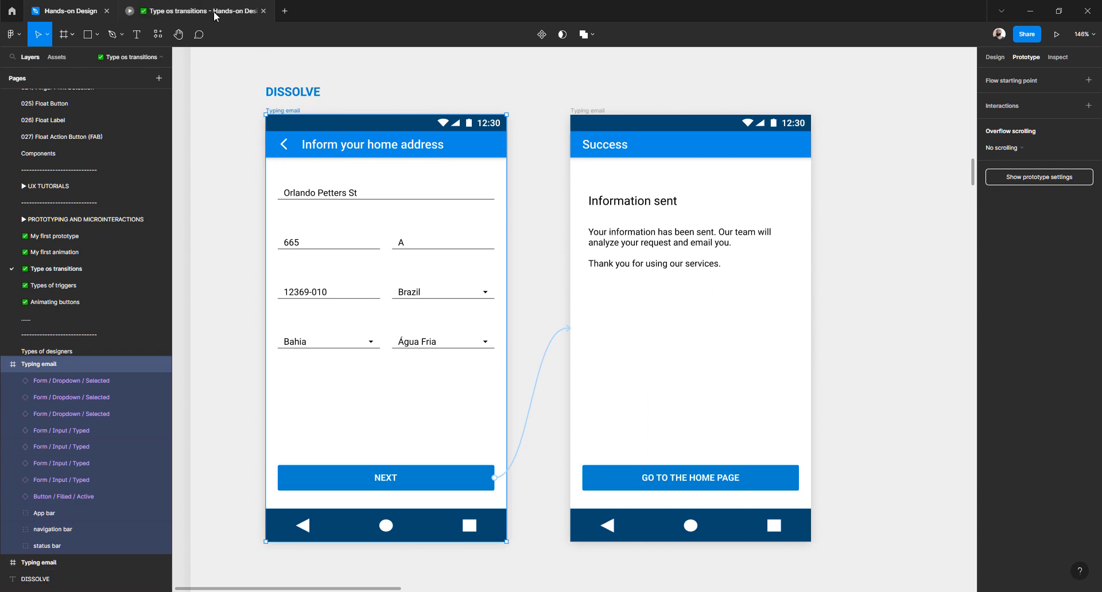
click(214, 16)
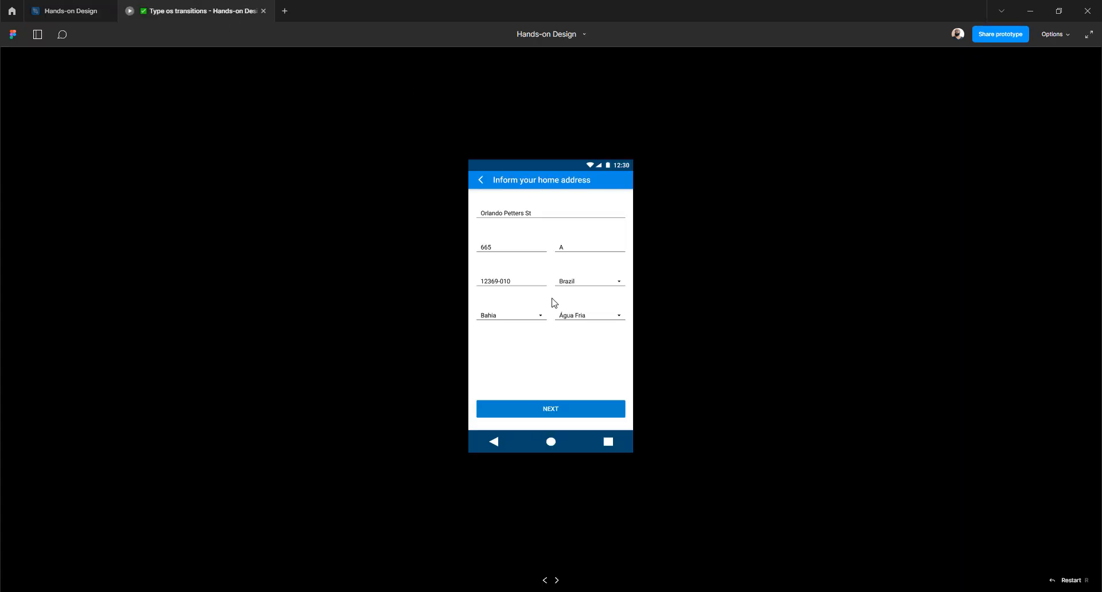
click(533, 417)
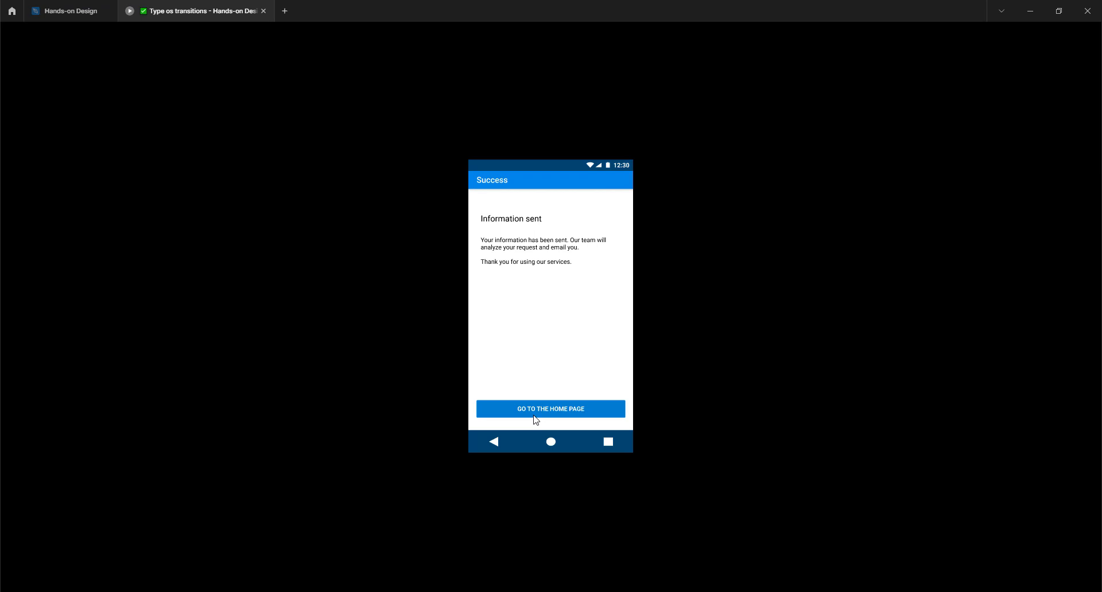
- Enlarge the prototype preview, go back to the address form, replay the Dissolve transition, and return to the design file
key(z)
key(z)
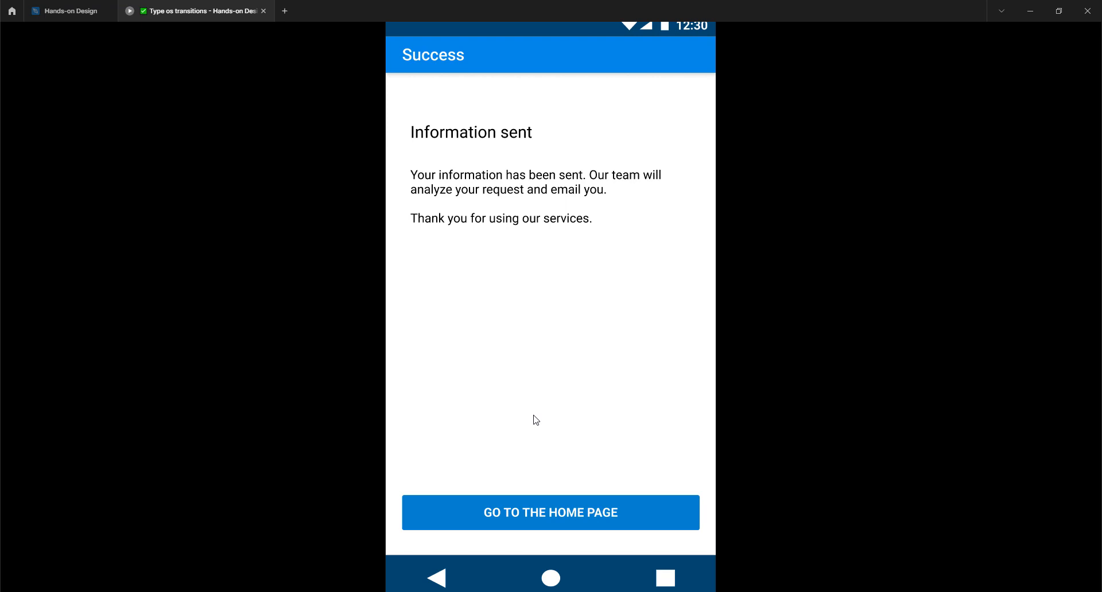
key(z)
key(z)
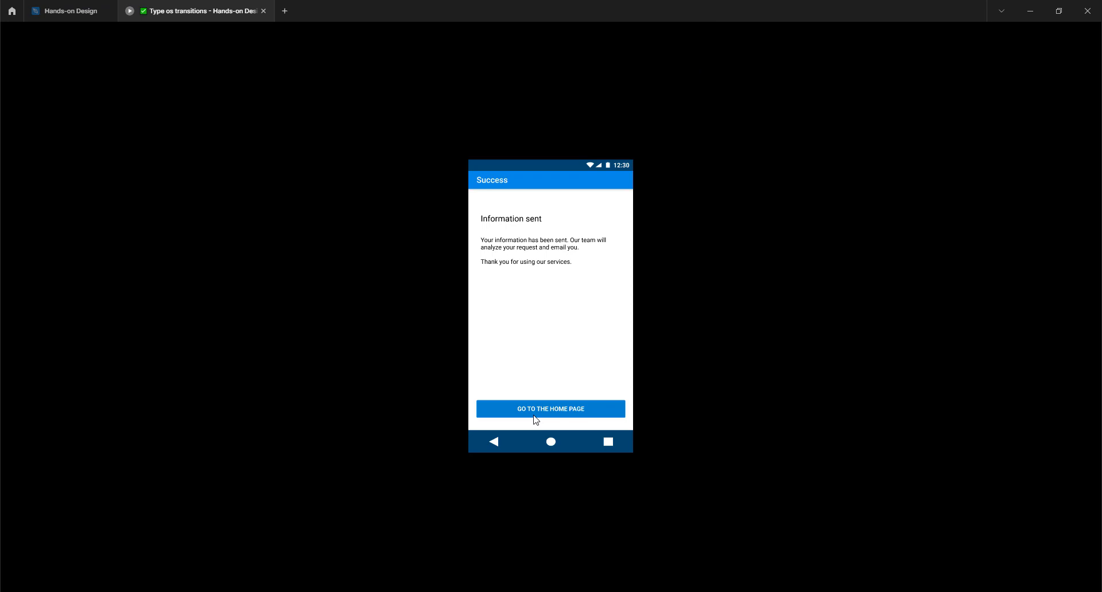
key(ctrl+plus)
key(ctrl+plus)
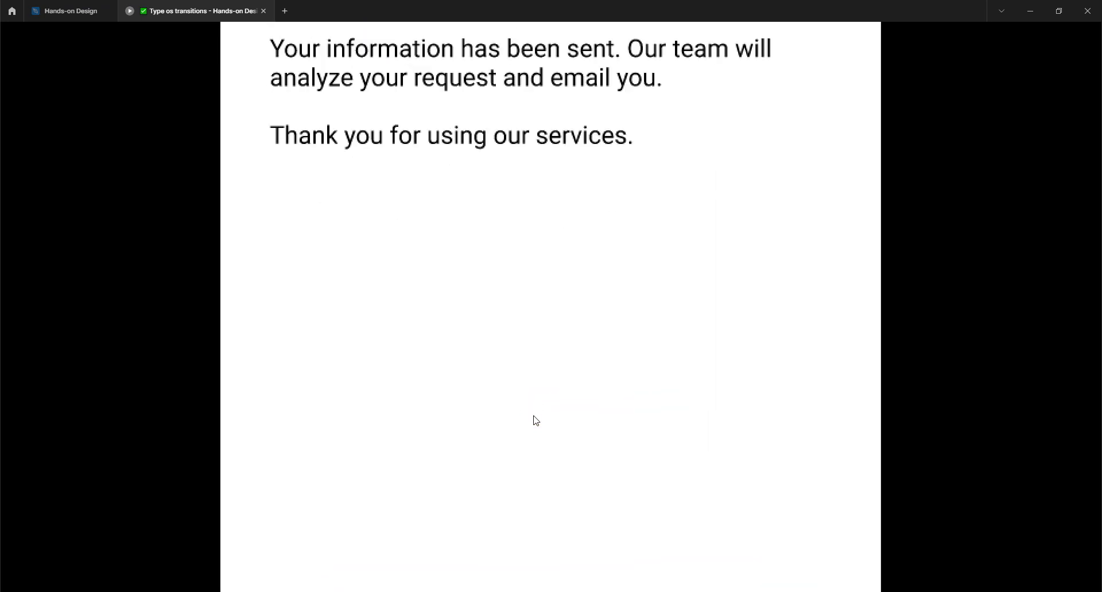
key(ctrl+minus)
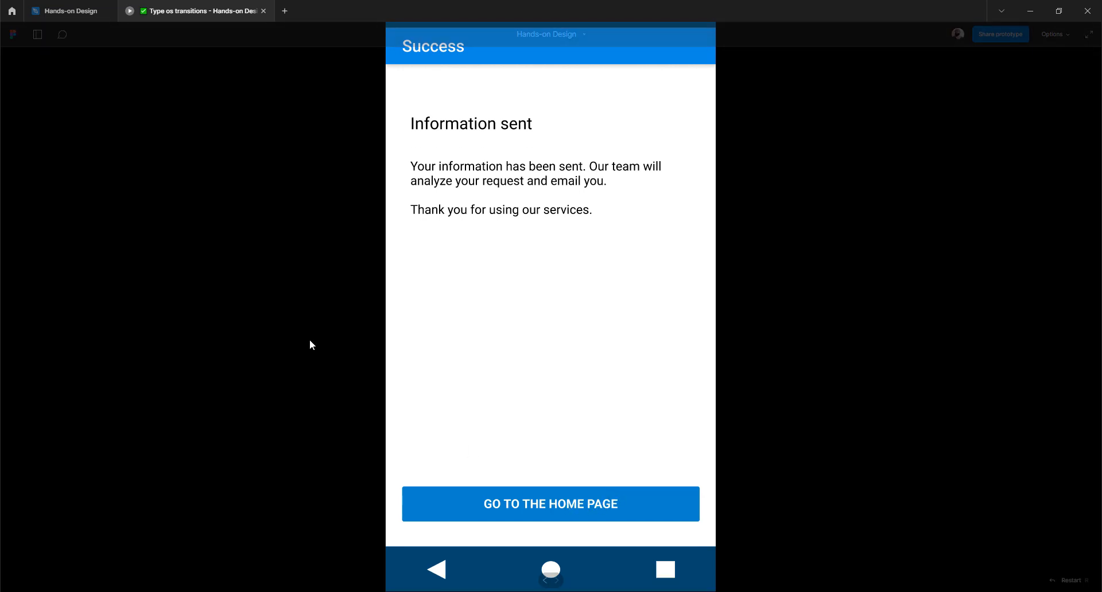
key(Left)
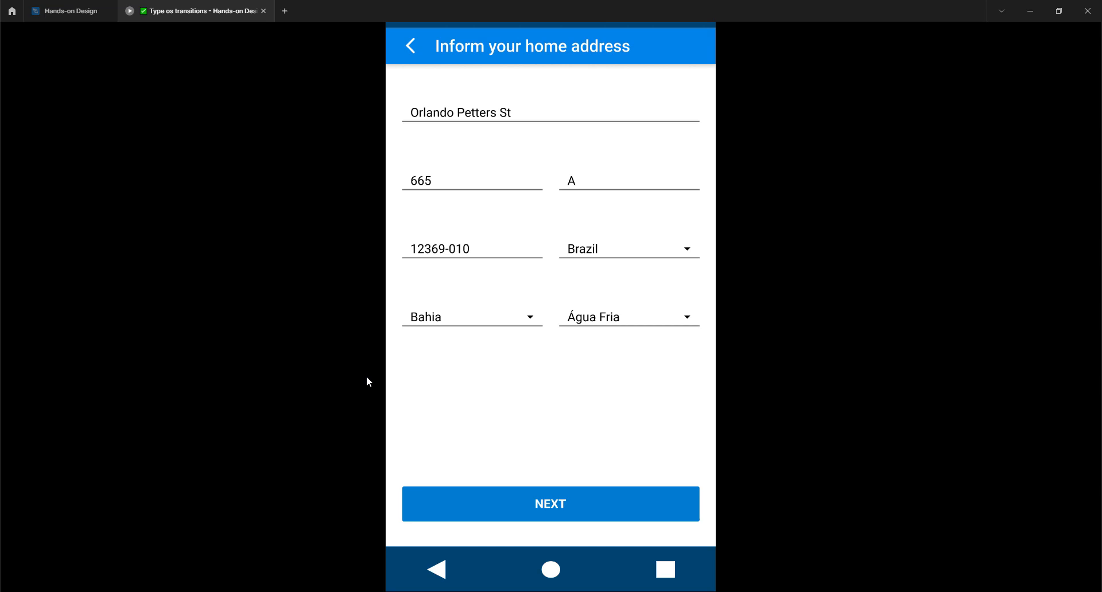
click(500, 519)
click(74, 12)
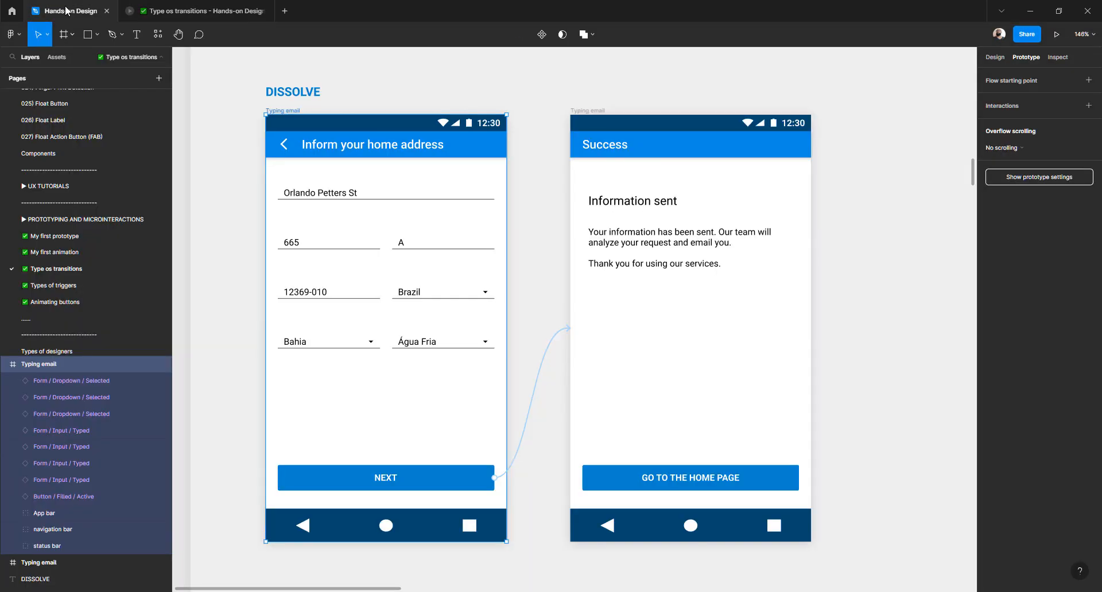
- Reselect the Dissolve address form frame, preview its transition to the Success screen, and return to the design file
click(183, 128)
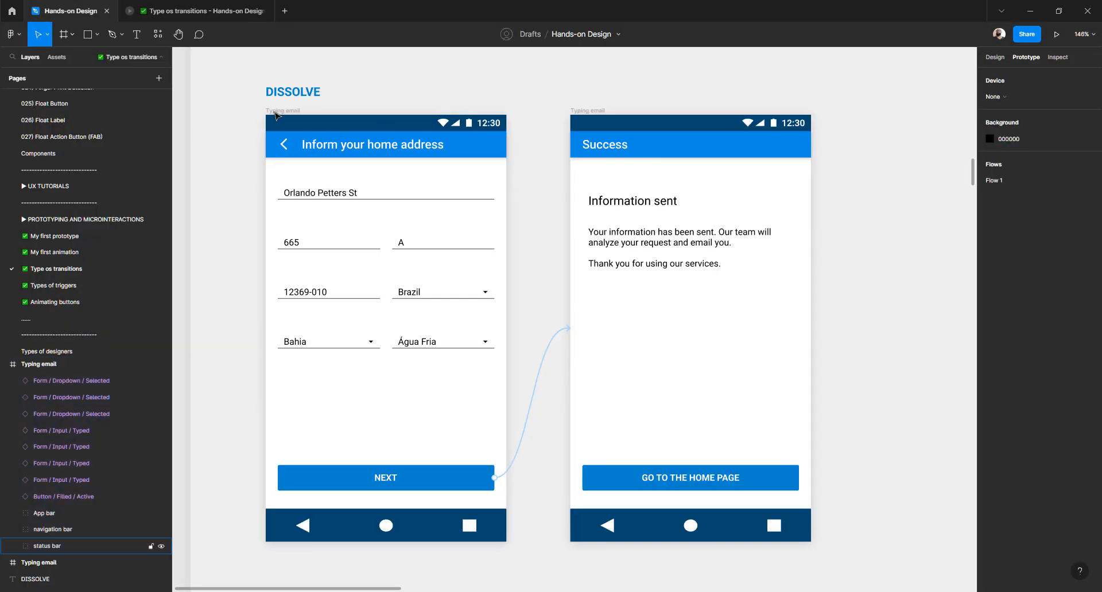
click(277, 112)
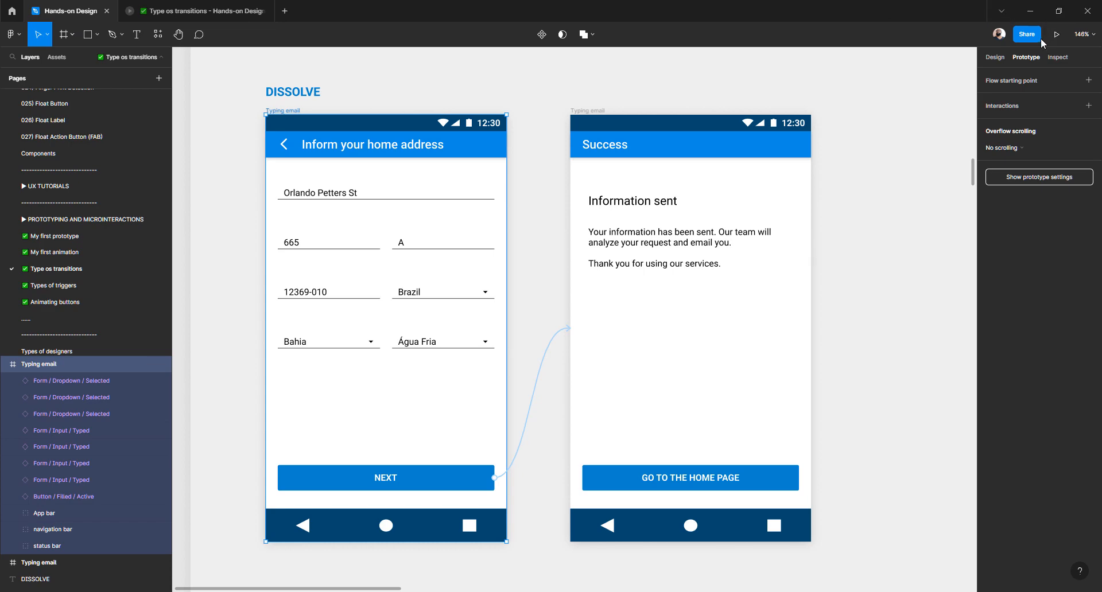
click(1056, 35)
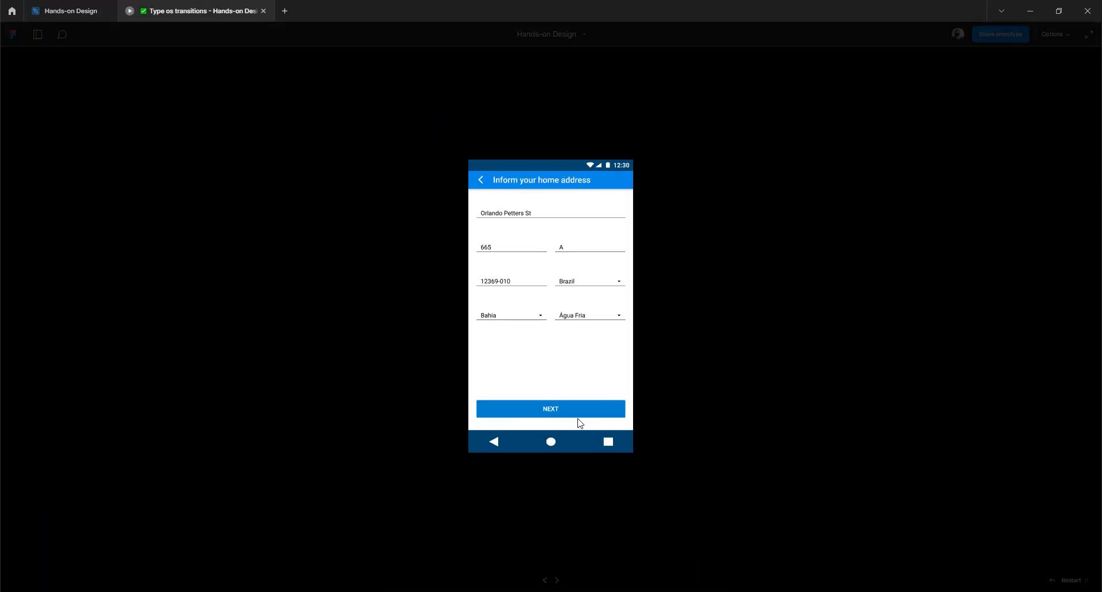
click(578, 413)
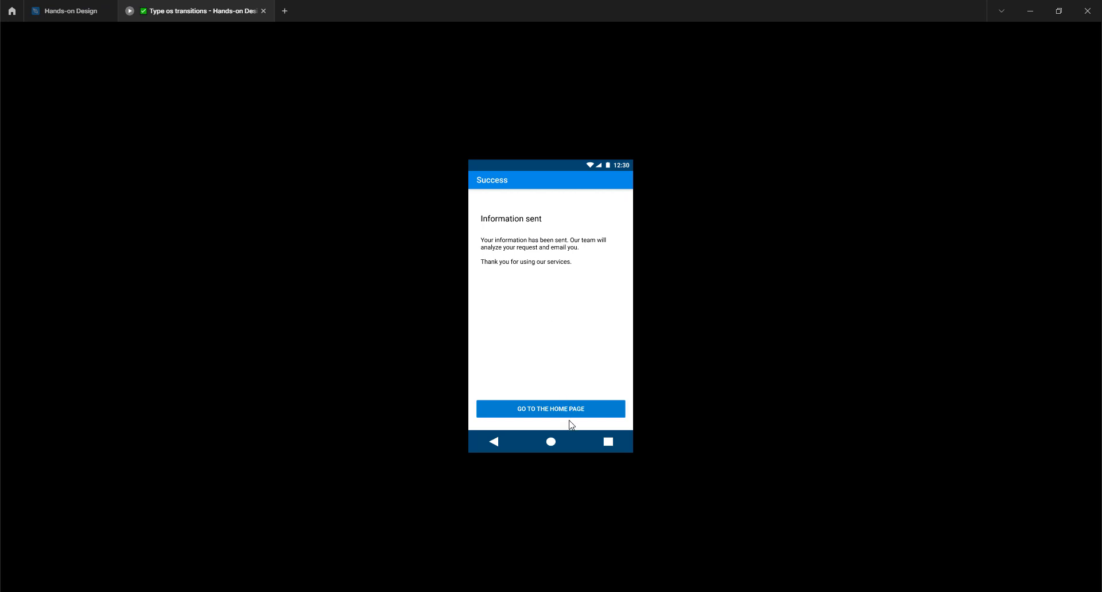
click(72, 11)
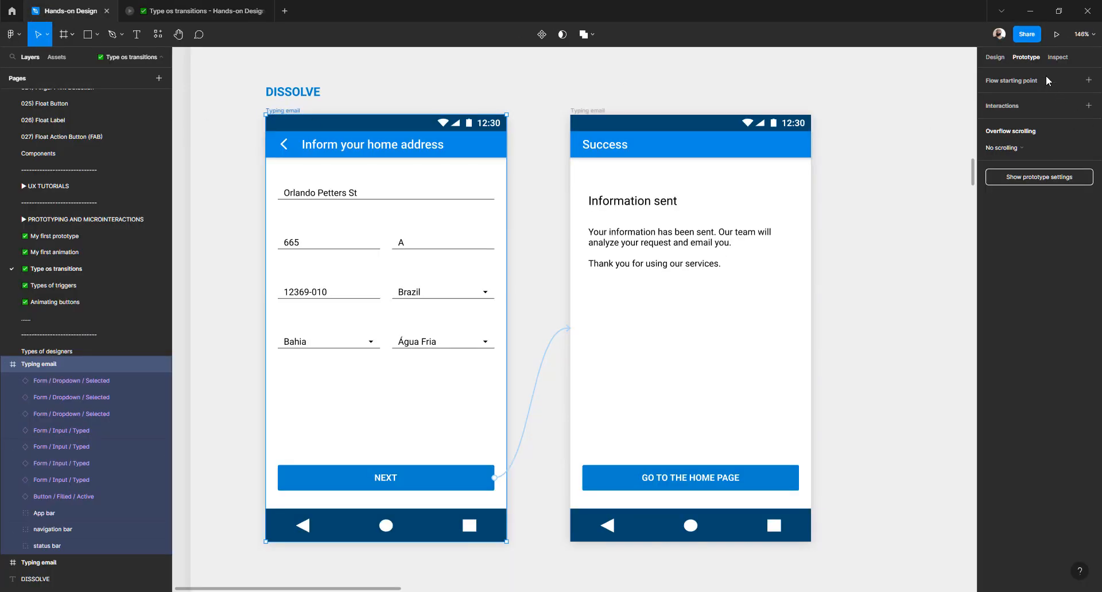
- Play the Dissolve transition once more, and go to the Smart Animate example in the design file
click(1056, 34)
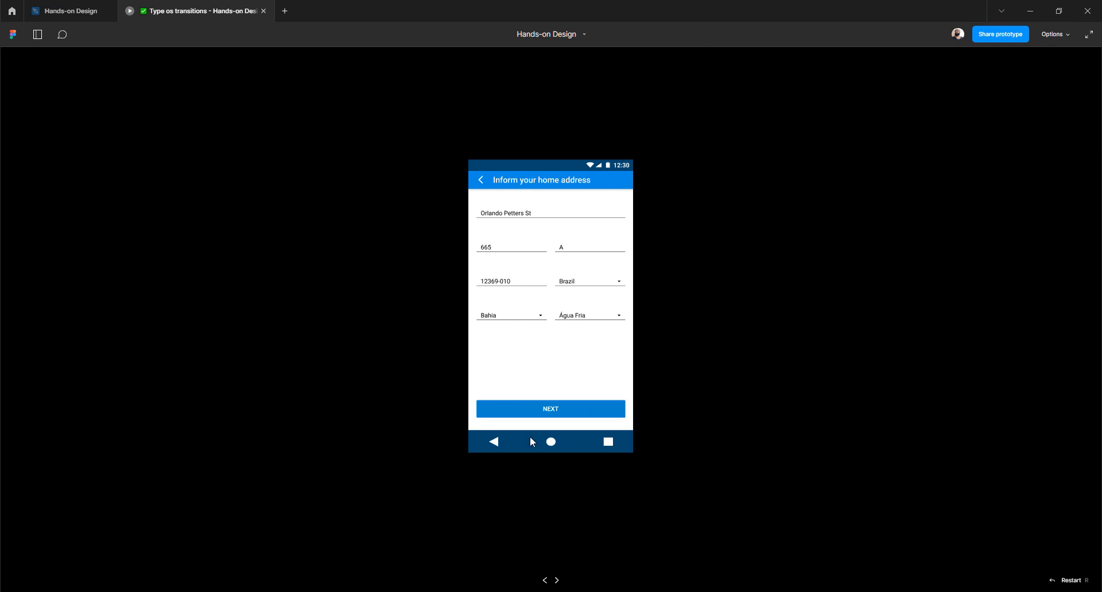
click(552, 409)
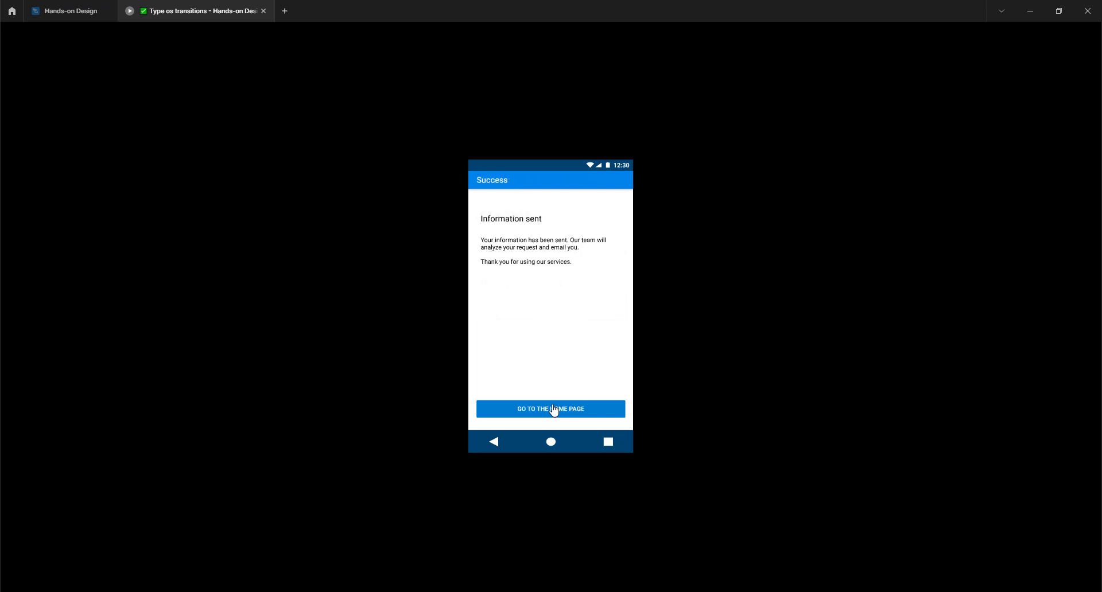
click(66, 11)
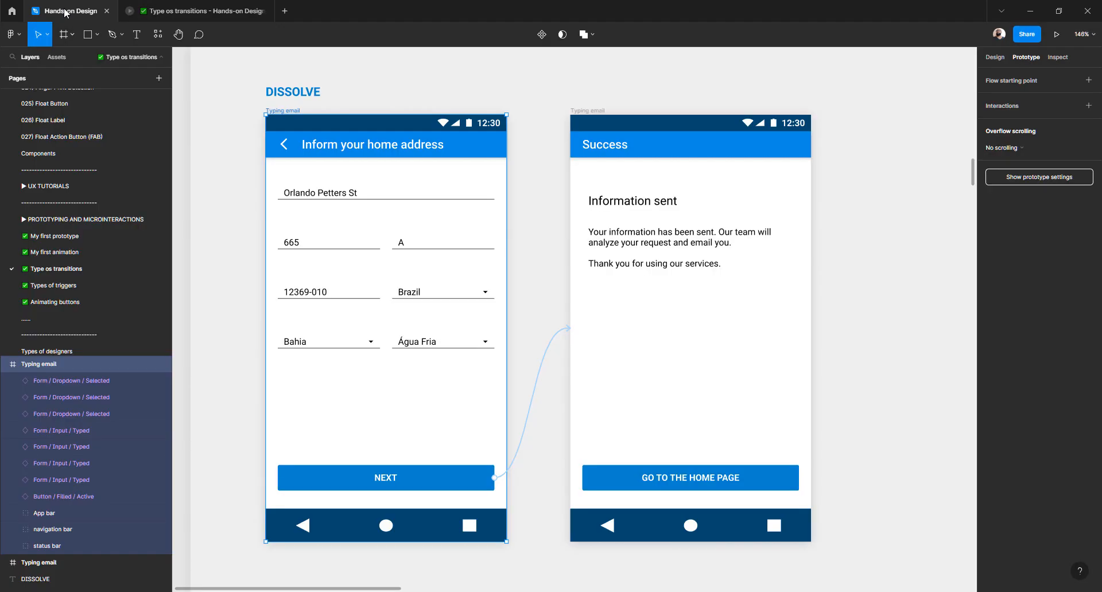
scroll(520, 231, down, 10)
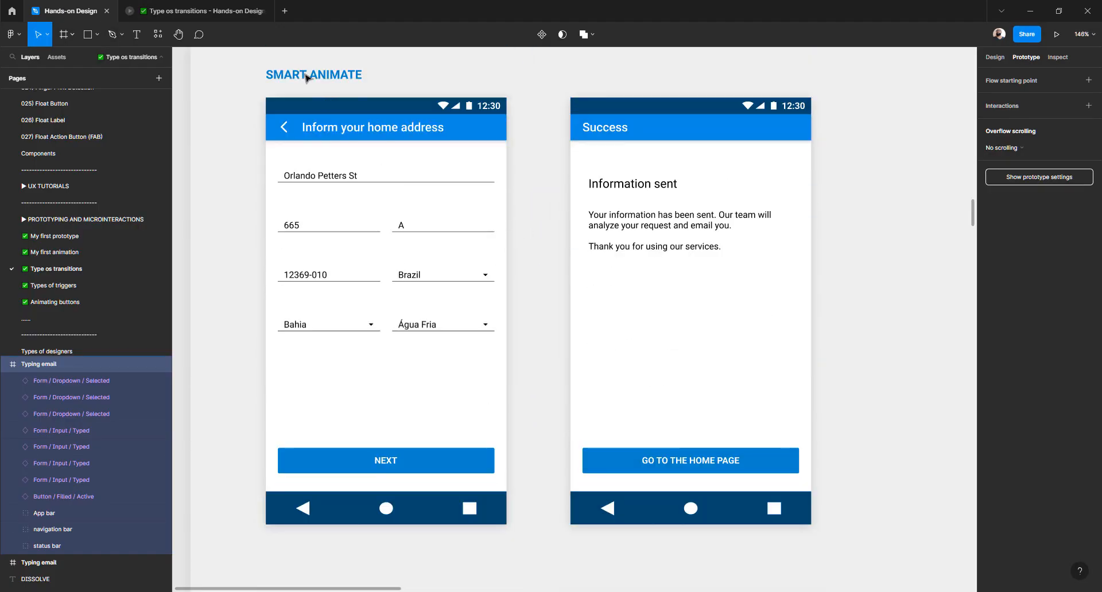
- Ungroup the Smart Animate example into its separate frames and title, and clear the selection
click(317, 116)
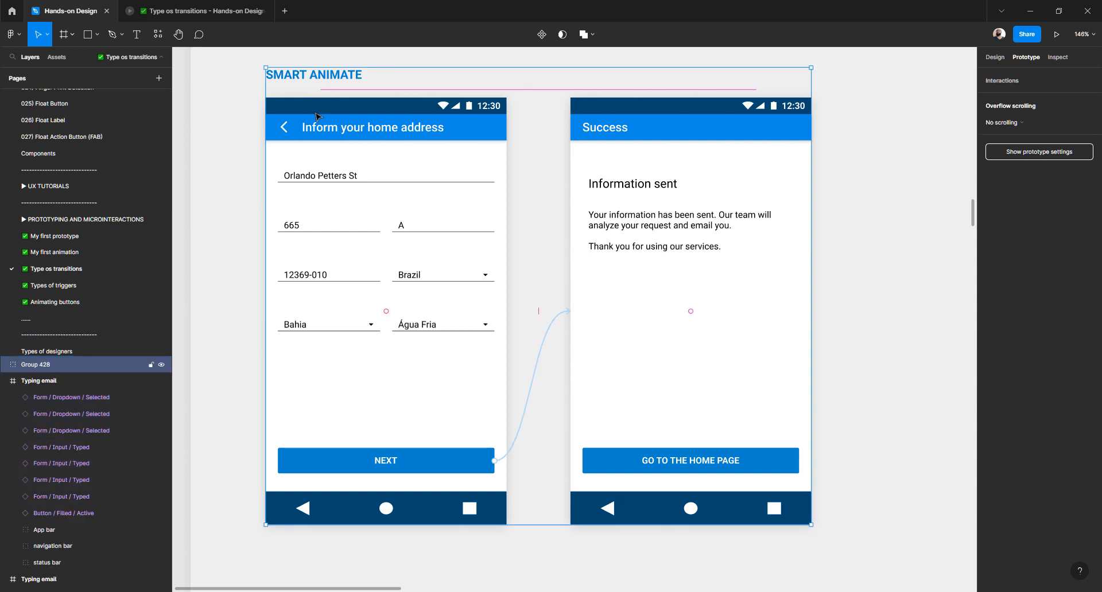
key(ctrl+shift+g)
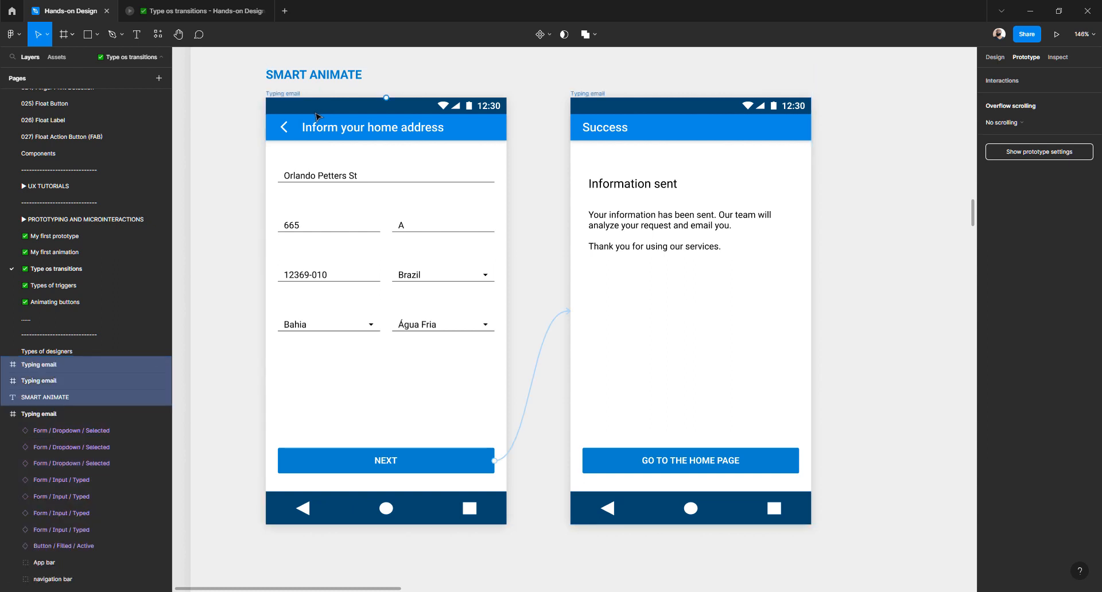
click(228, 128)
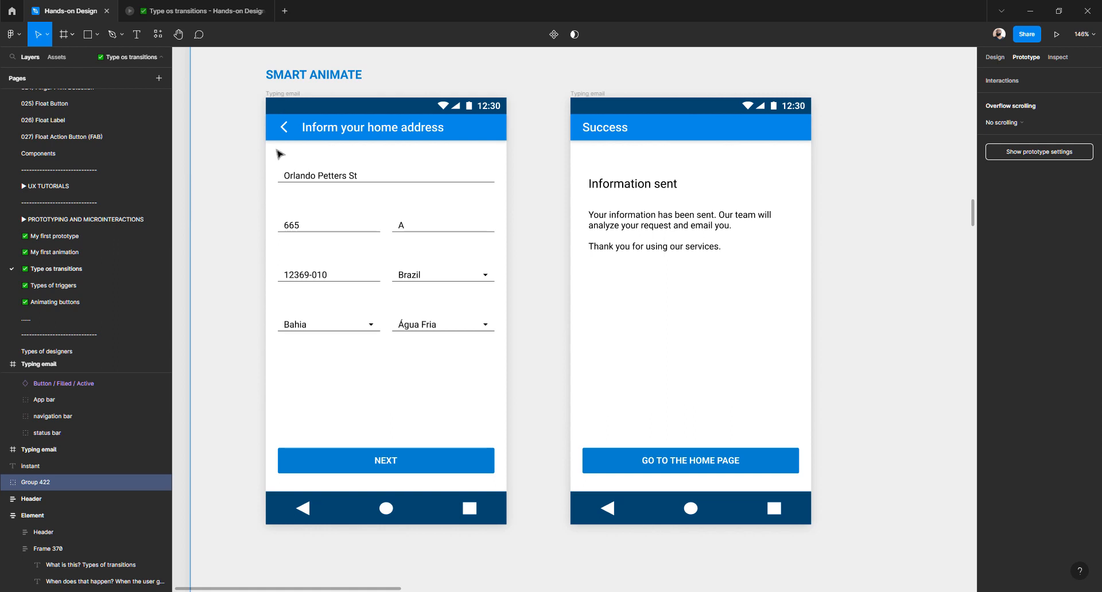
- Preview the Smart Animate address form frame, play its transition to the Success screen, and return to the design file
click(276, 96)
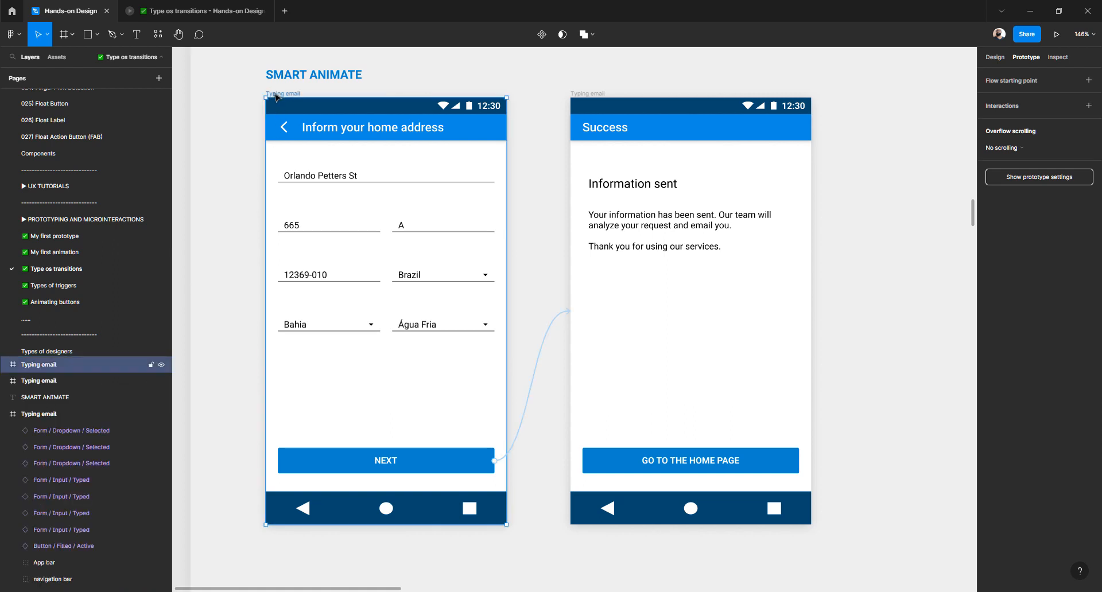
click(1057, 35)
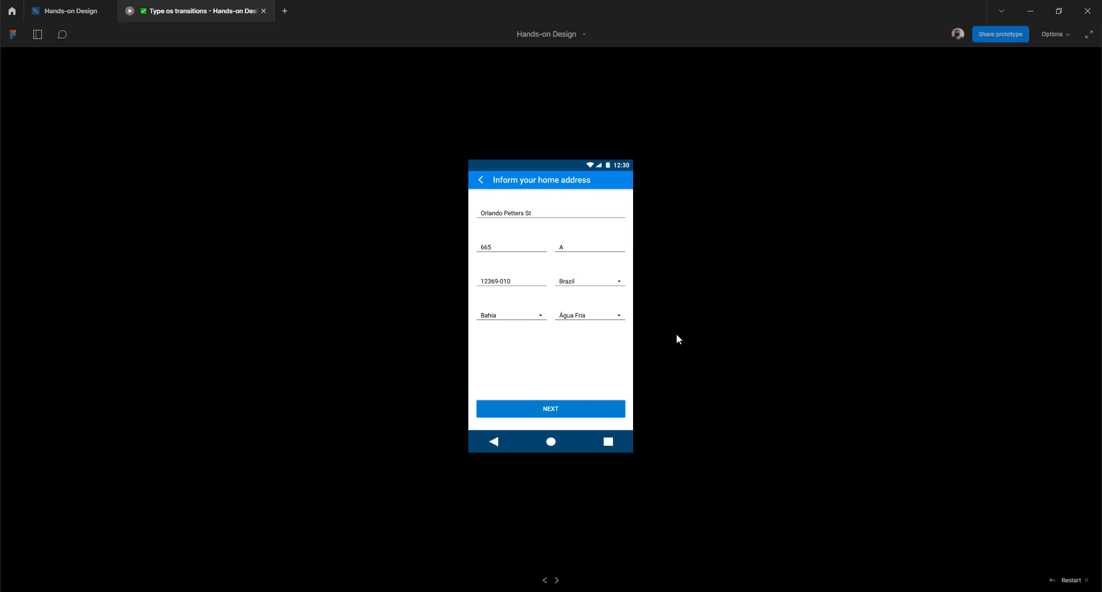
click(555, 410)
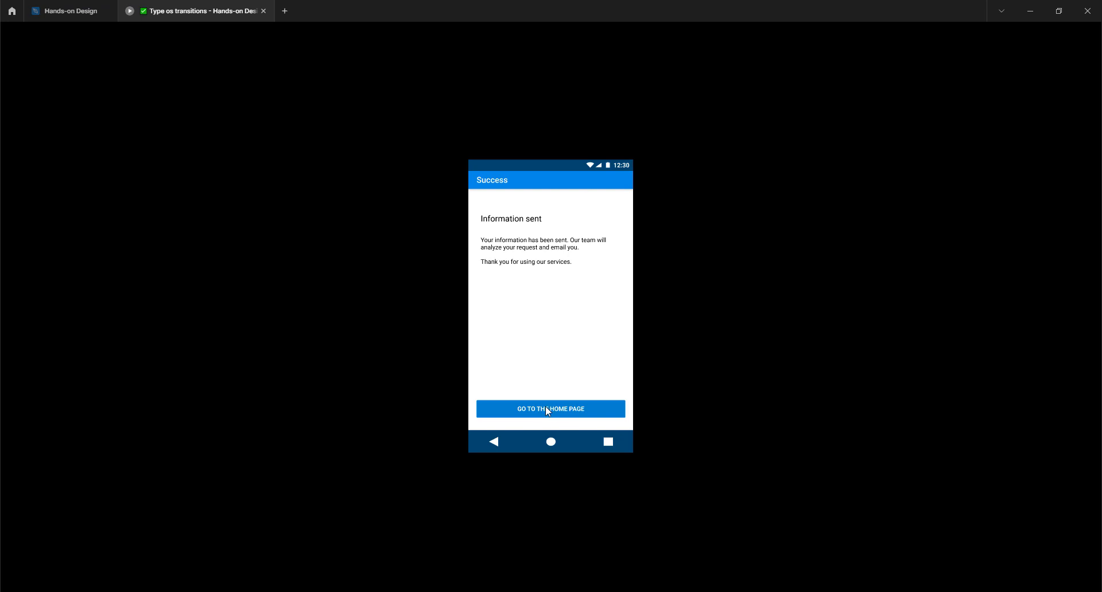
click(61, 11)
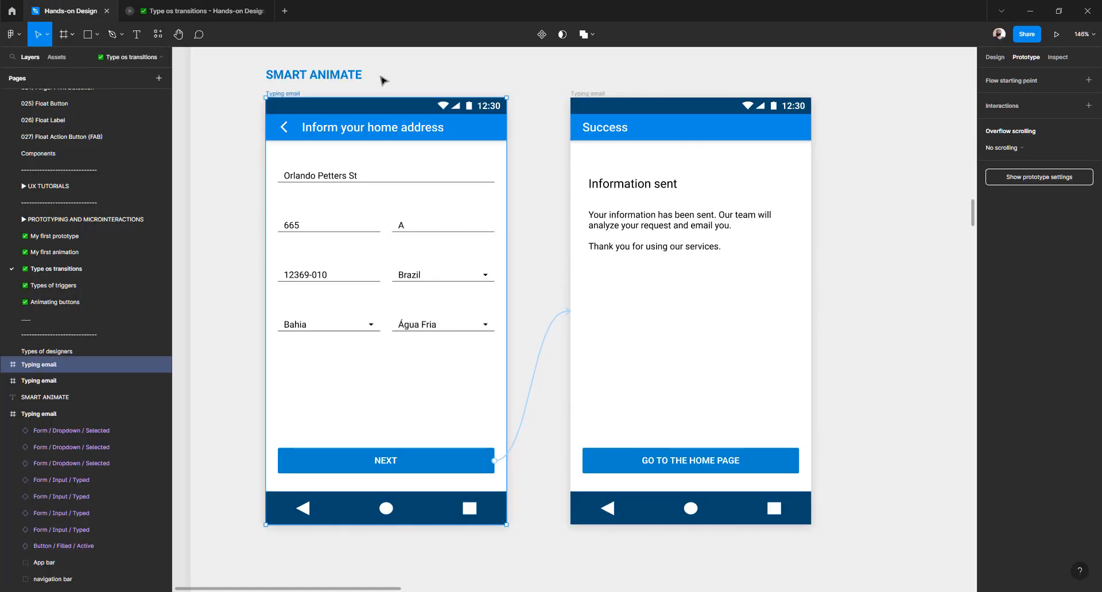
- Examine the starting frames of the Dissolve and Instant examples, and select the Instant form's flow starting point
scroll(326, 134, up, 4)
scroll(326, 135, down, 4)
scroll(326, 137, up, 20)
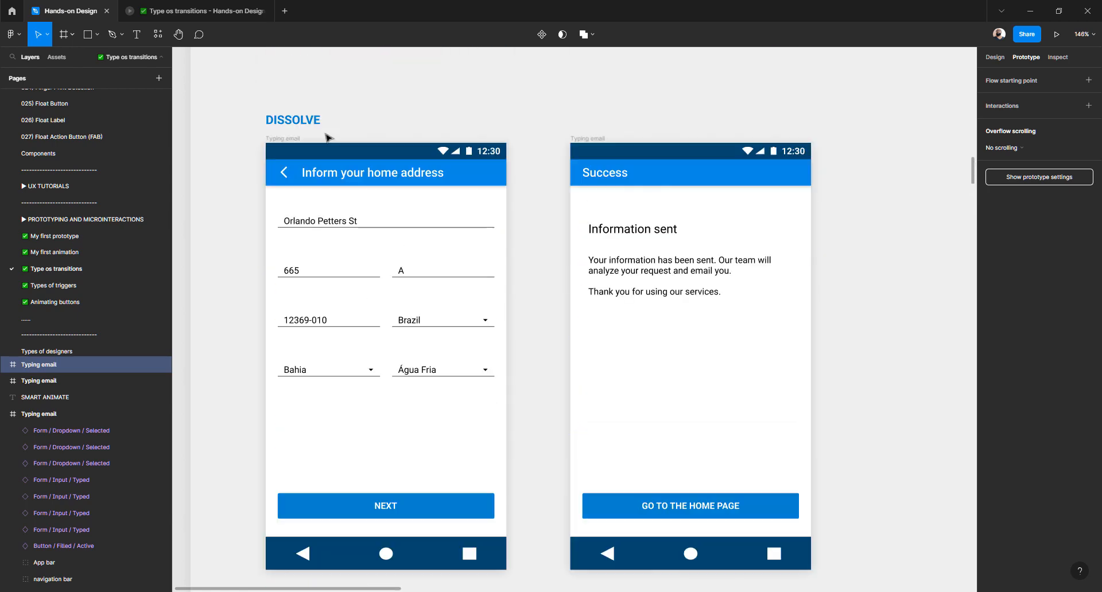
click(288, 139)
scroll(288, 142, up, 10)
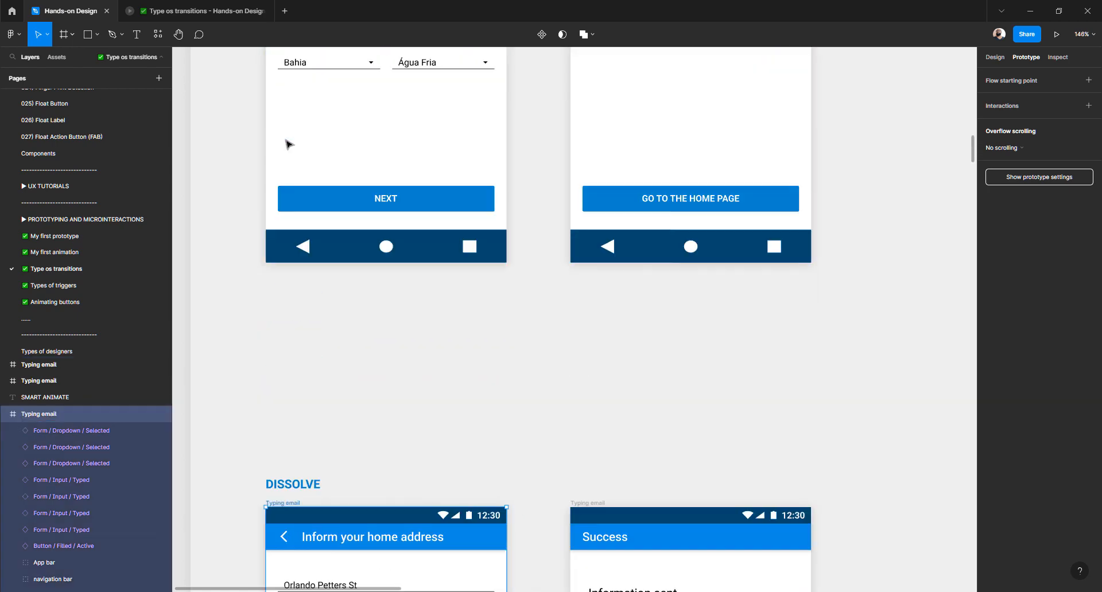
scroll(288, 144, up, 13)
scroll(288, 144, down, 4)
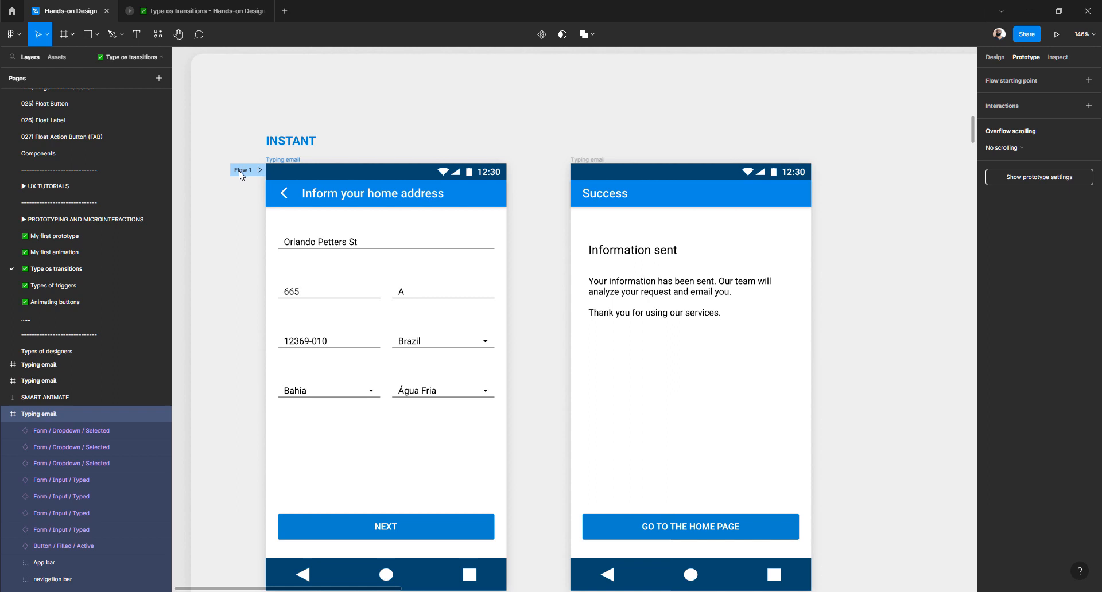
click(241, 175)
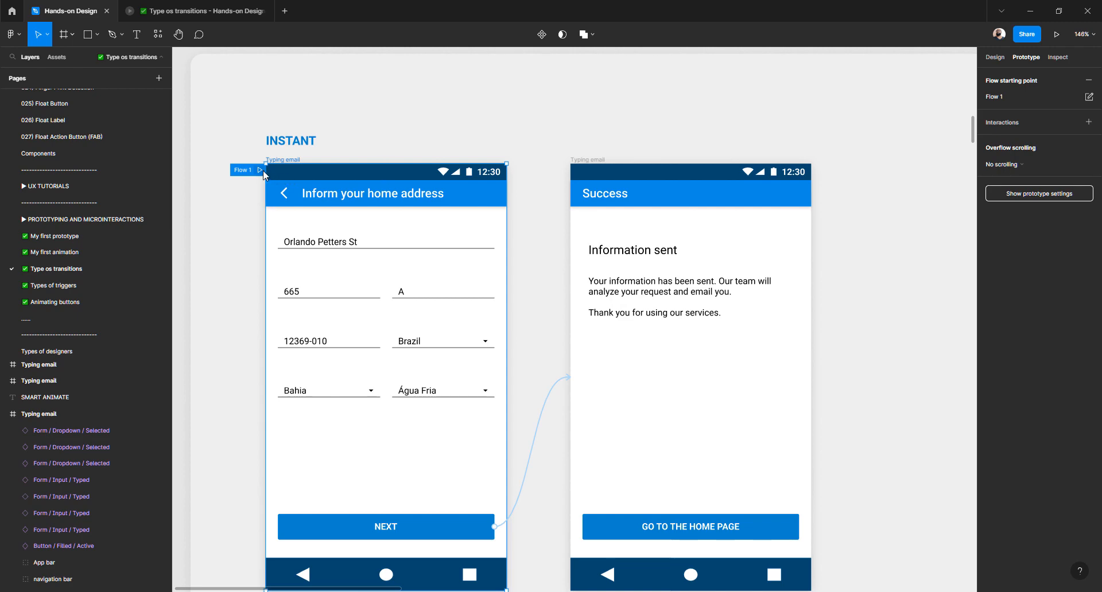
- Add a flow starting point to the Dissolve address form frame
scroll(303, 226, down, 10)
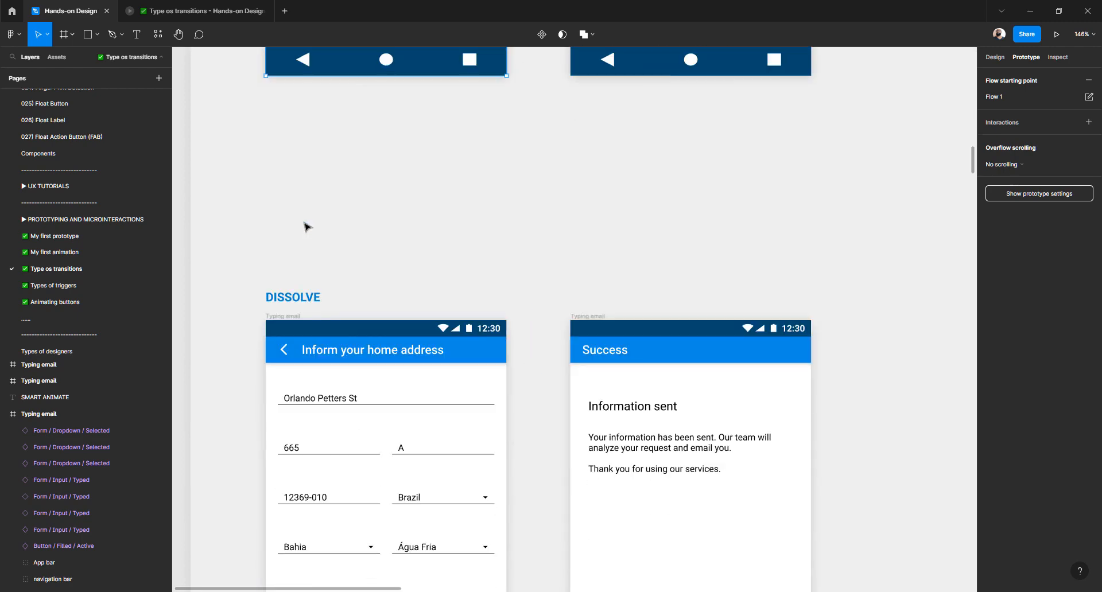
click(290, 187)
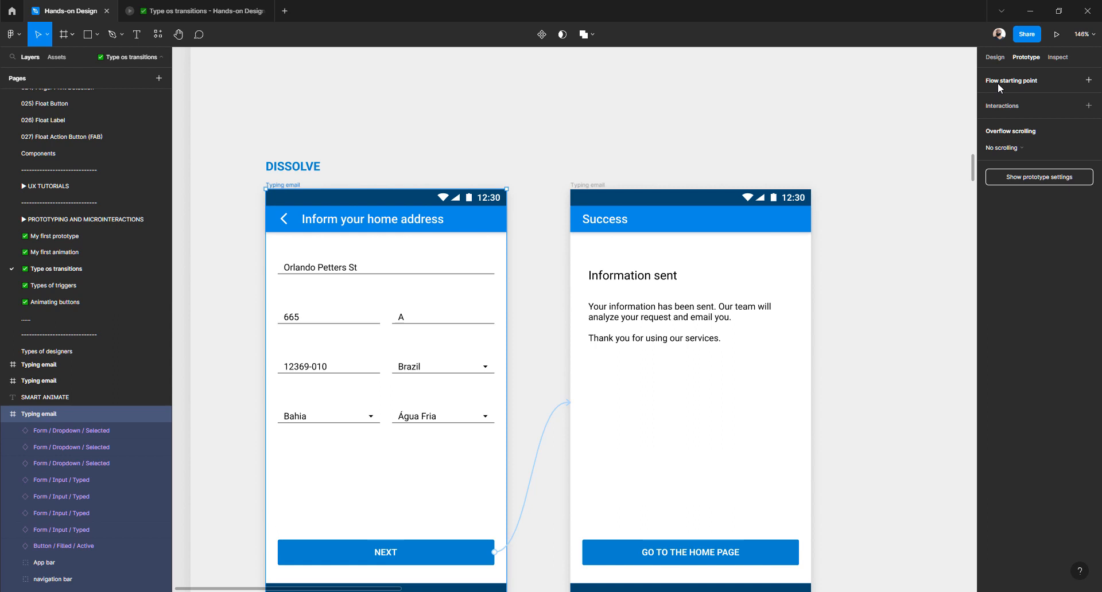
click(1088, 81)
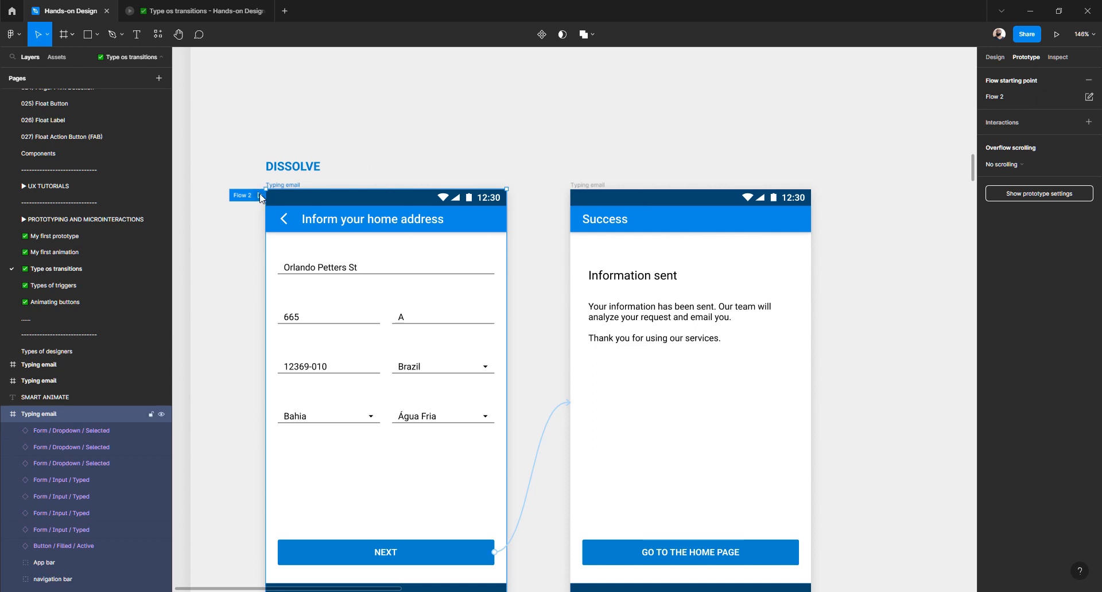
- Preview the Dissolve flow, switch to Flow 1 and back to Flow 2, and return to the design file
click(260, 195)
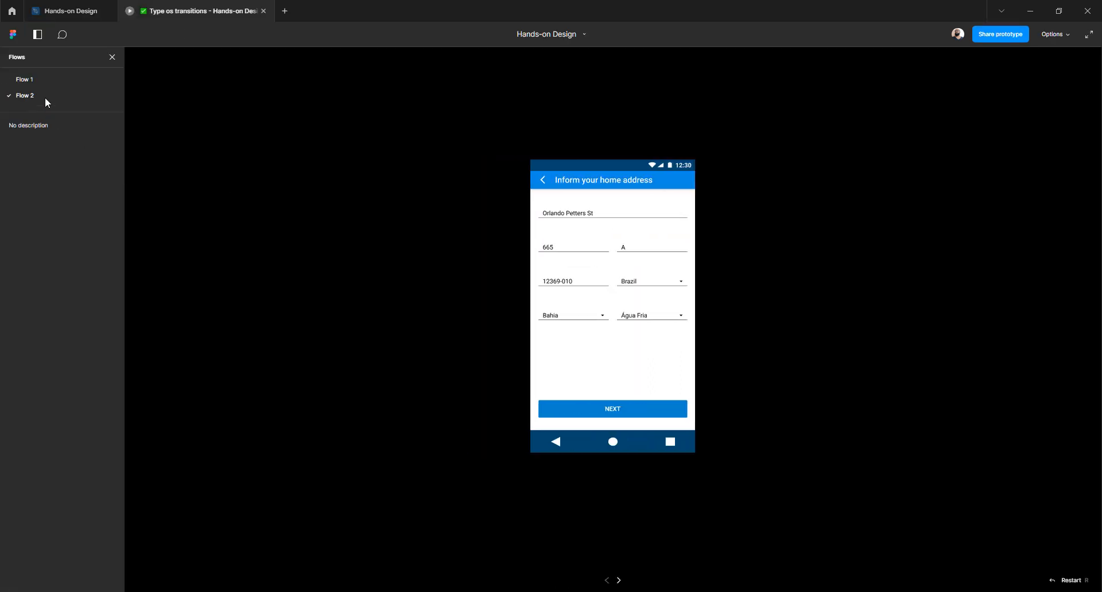
click(27, 80)
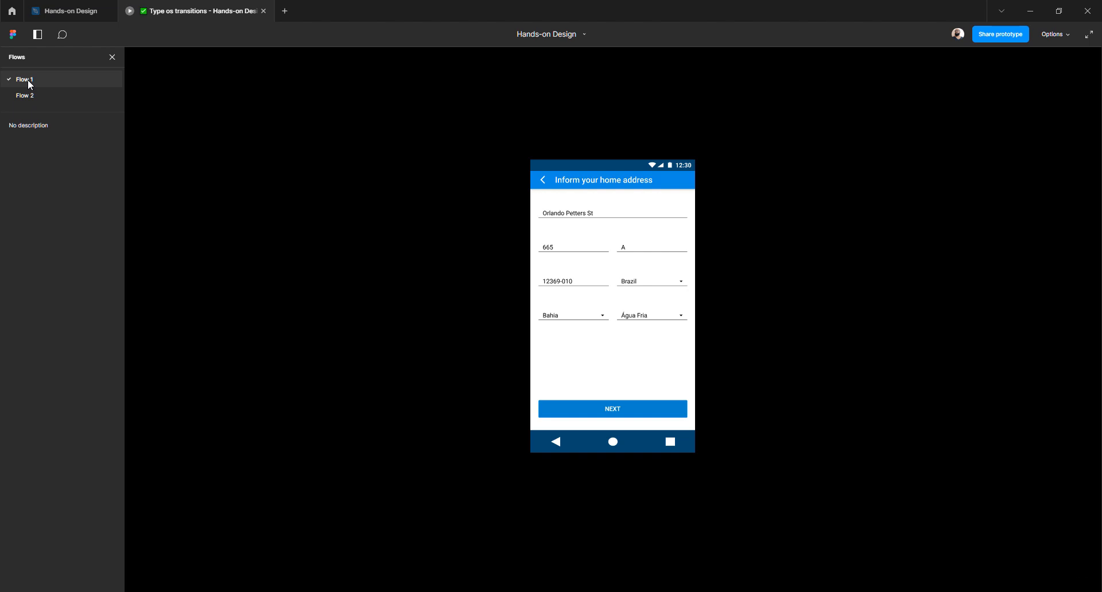
click(27, 96)
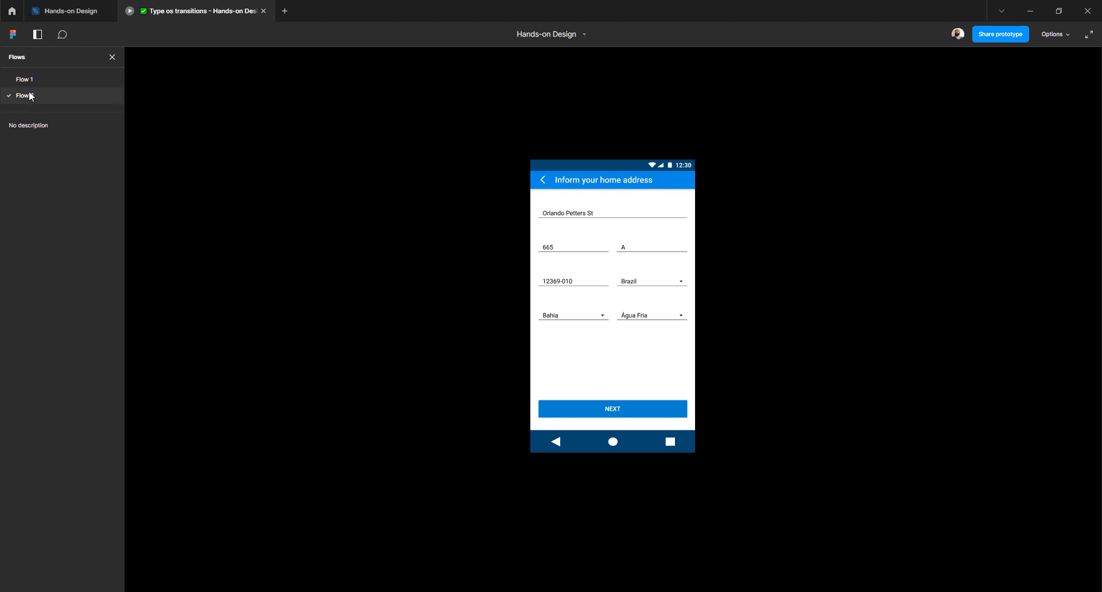
click(56, 11)
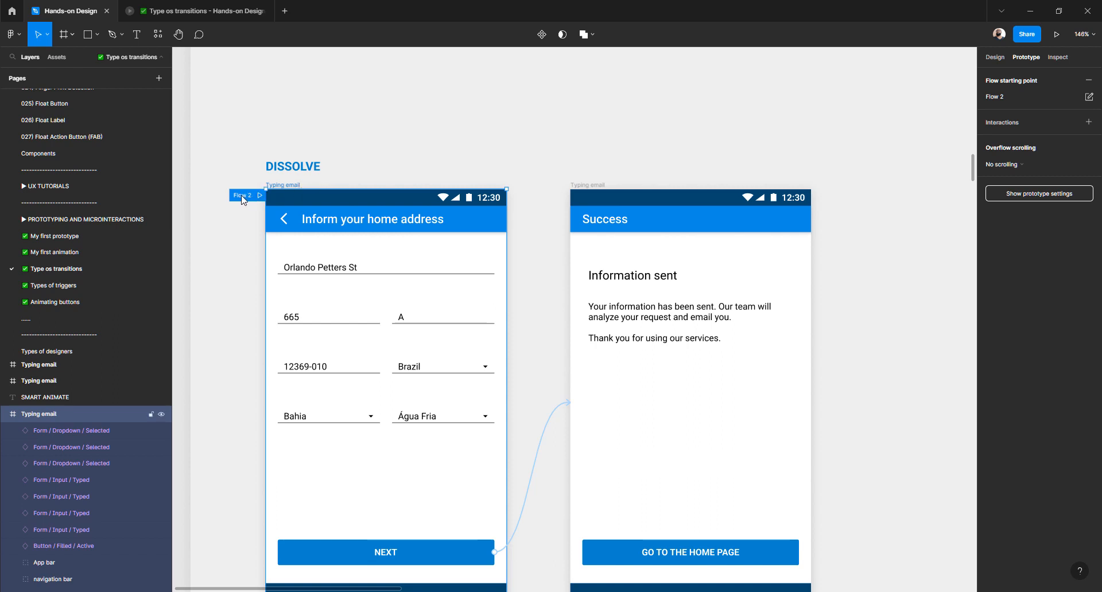
- Rename the Dissolve frame's flow starting point to "2.Dissolve"
double_click(1010, 101)
text(Dissolve)
key(Home)
text(2)
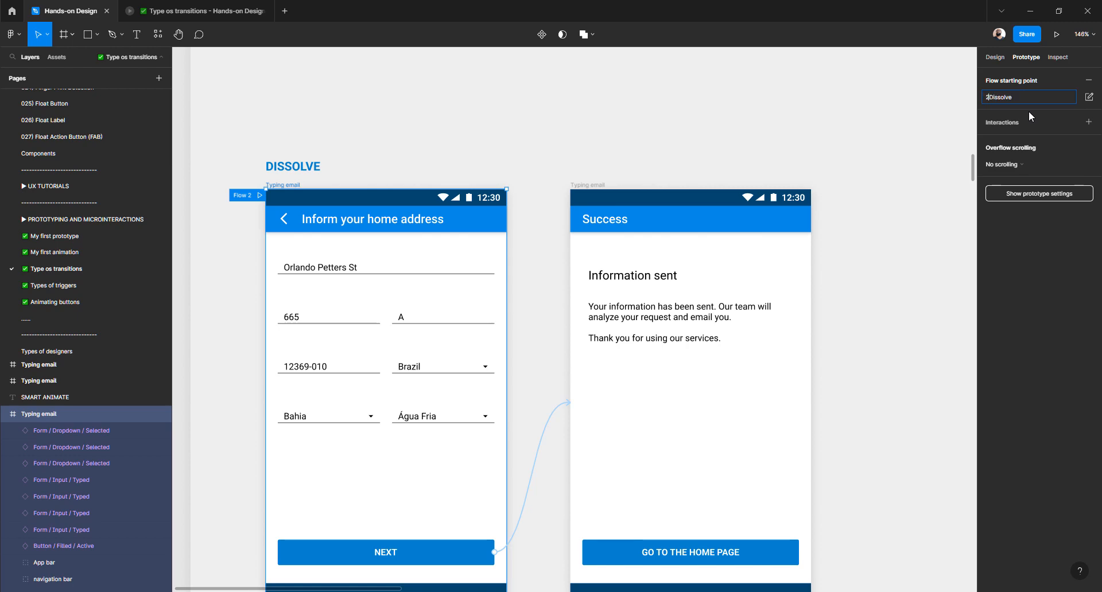
text(.)
key(Return)
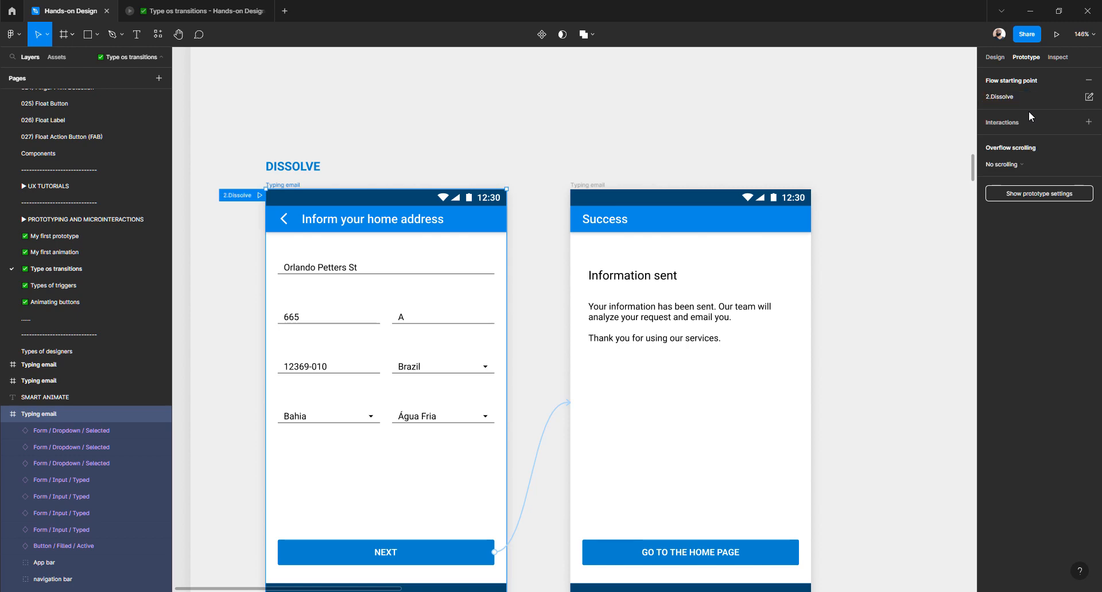
- Rename the Instant address form frame's flow starting point to "1. Instant"
scroll(426, 313, up, 3)
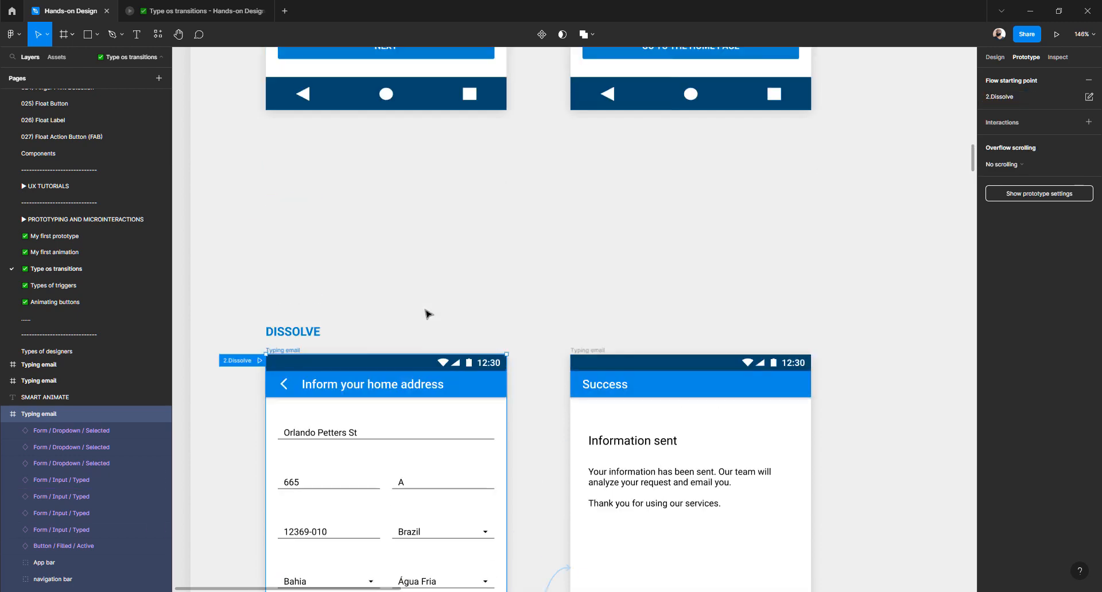
scroll(427, 313, up, 12)
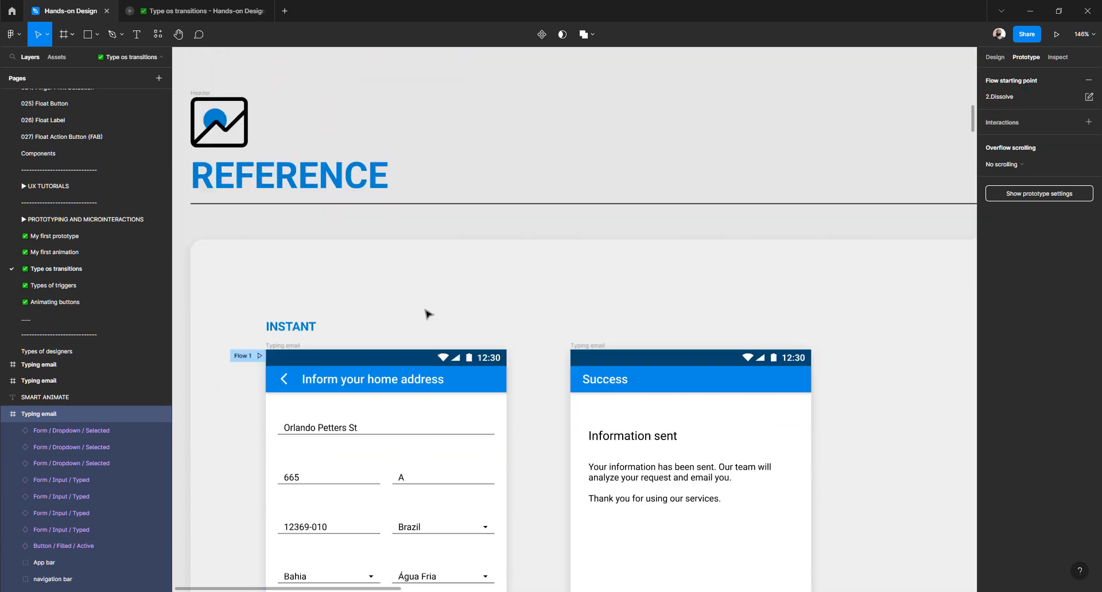
click(244, 289)
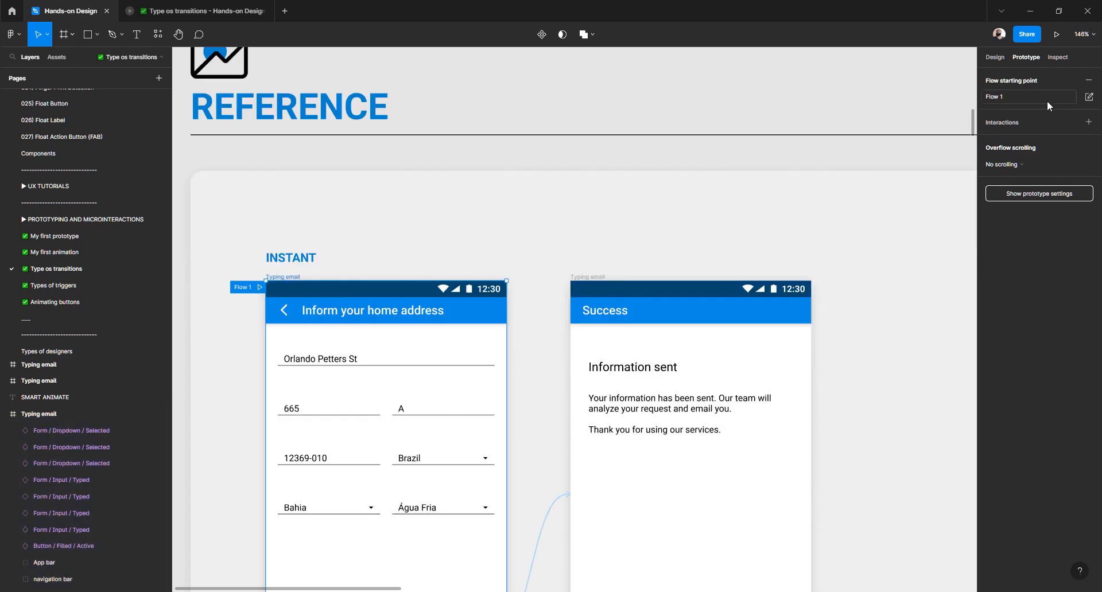
click(1010, 99)
text(1. Instant)
key(Return)
- Check the renamed flows in the prototype preview with the Dissolve flow chosen, and return to the design file
click(203, 13)
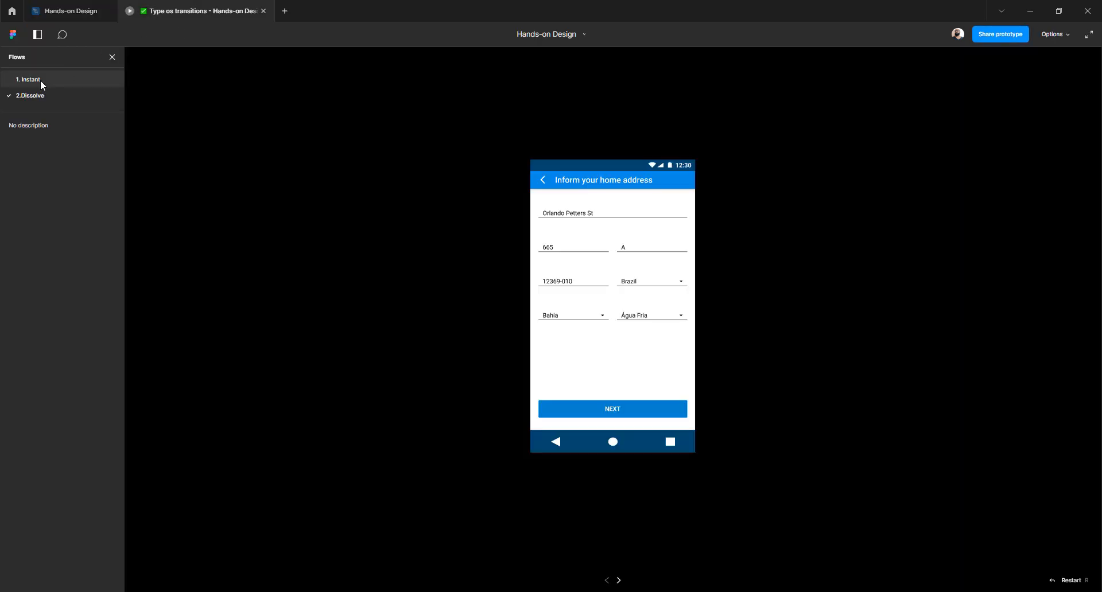
click(32, 96)
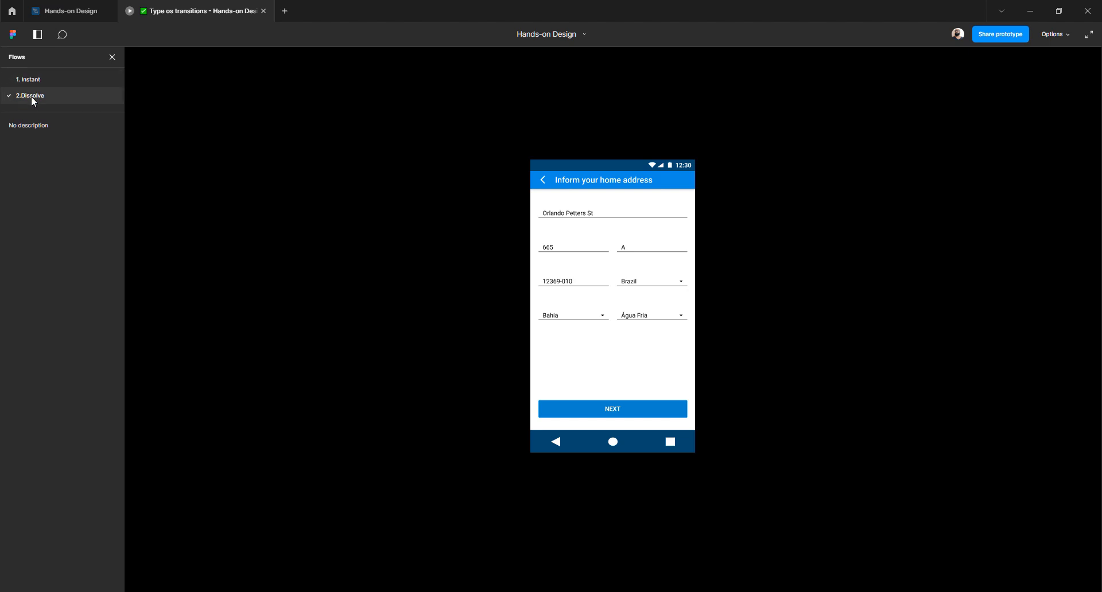
click(65, 13)
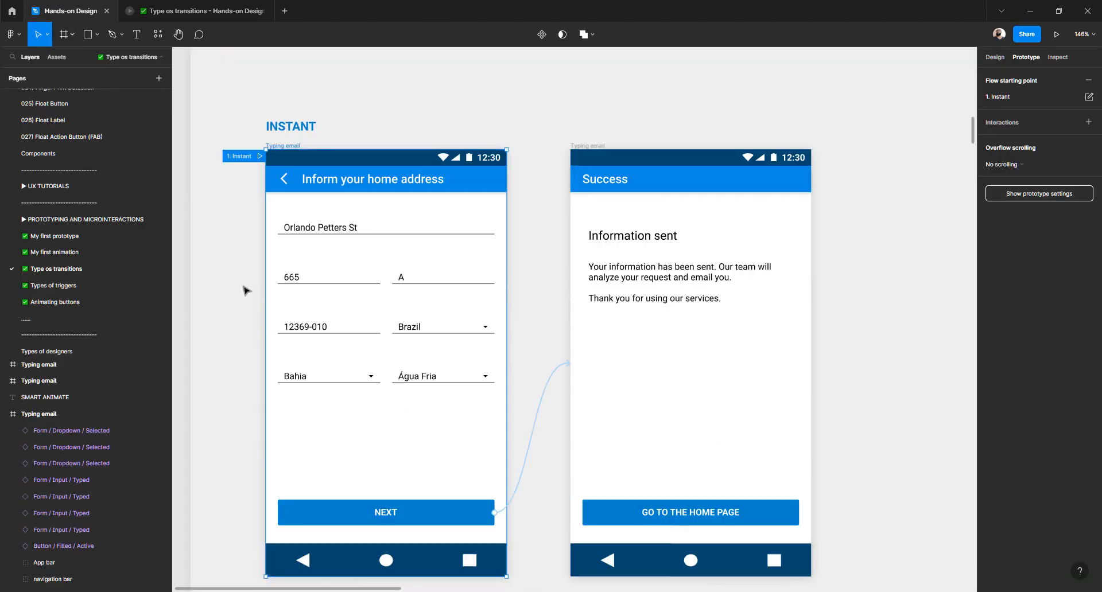
- Add a space after the number in the Dissolve flow's name so it reads "2. Dissolve"
scroll(246, 291, down, 8)
click(234, 342)
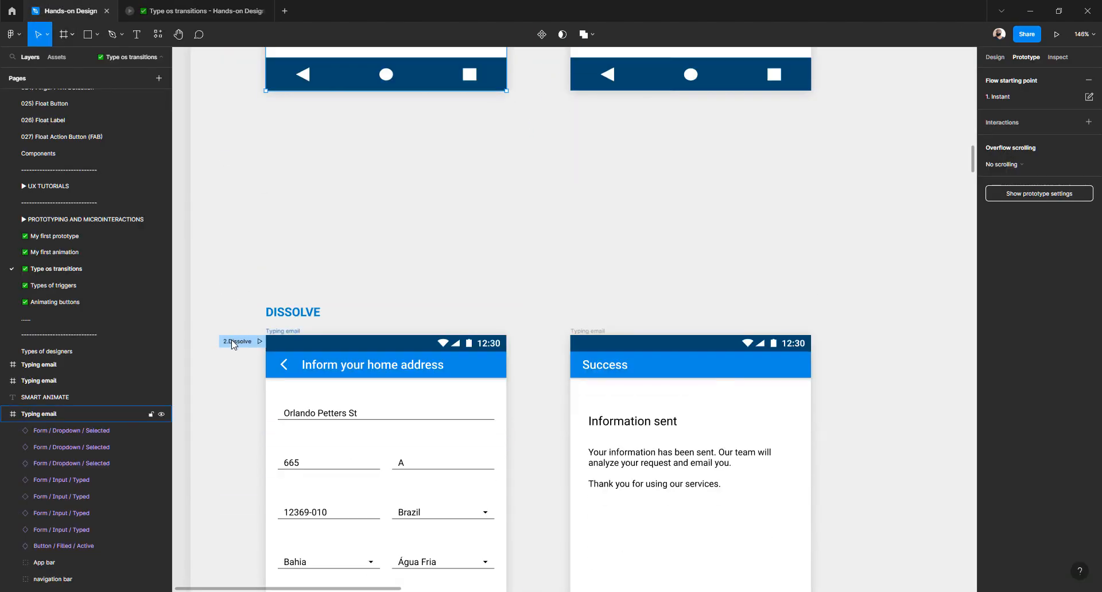
double_click(232, 342)
click(231, 342)
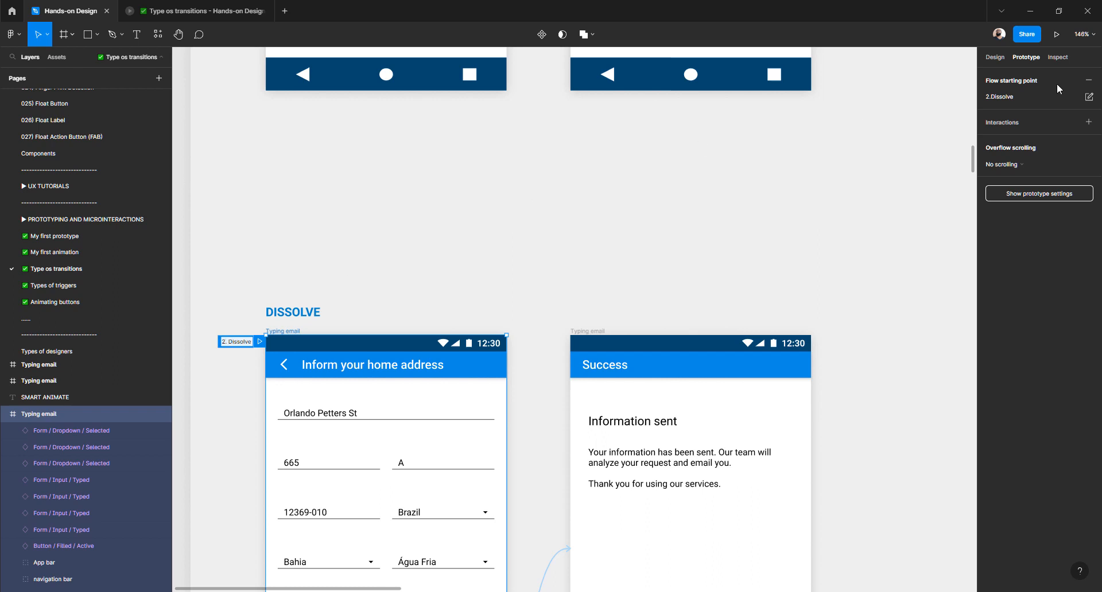
click(1010, 95)
key(Return)
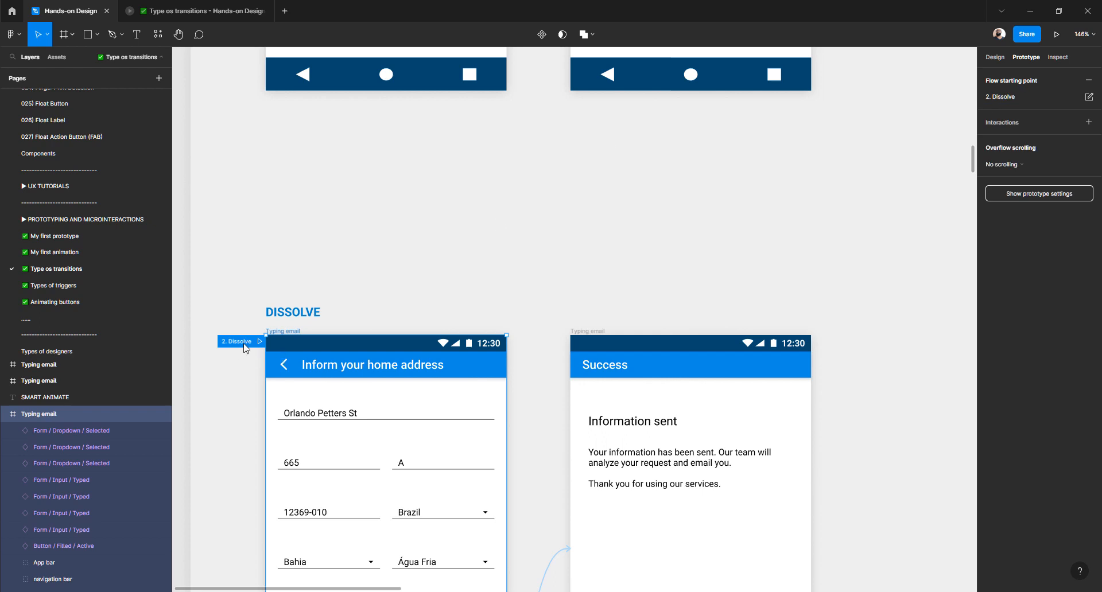
- Play the "2. Dissolve" flow through to the Success screen, and return to the design file
click(259, 342)
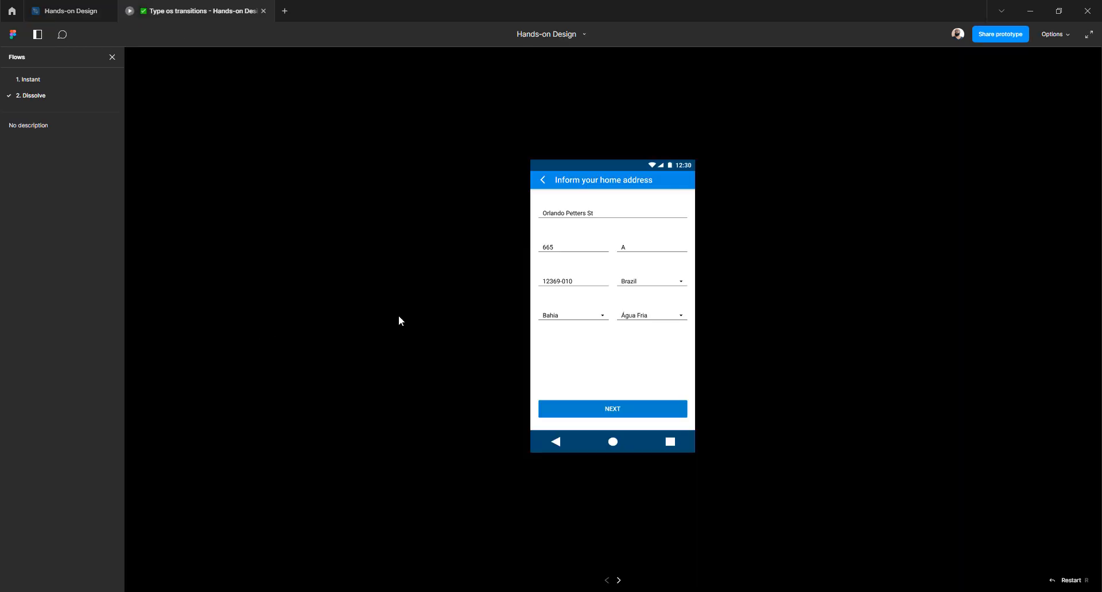
click(613, 410)
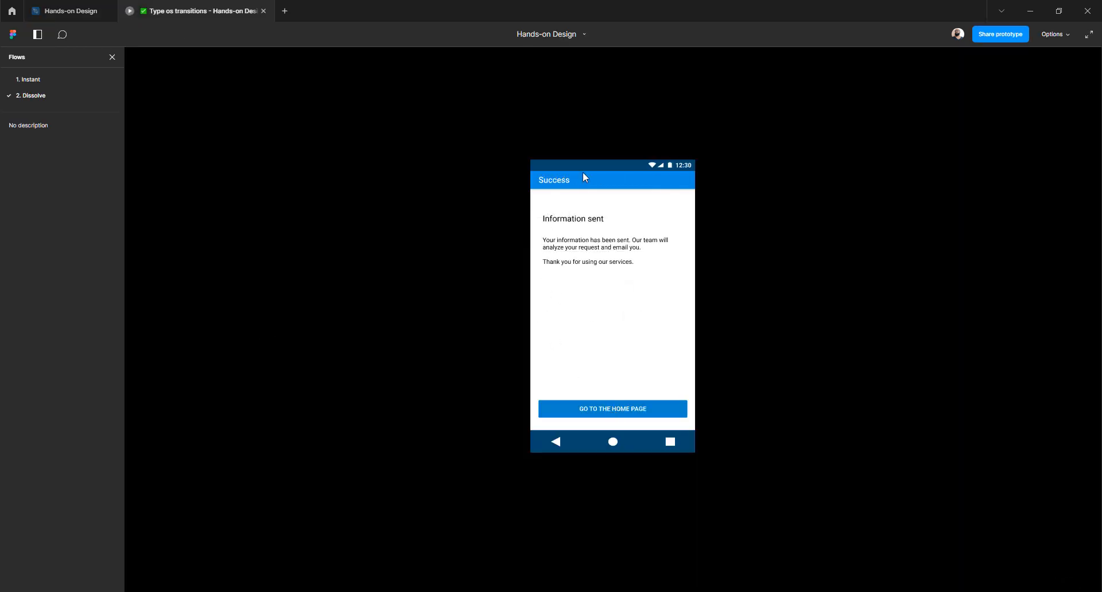
click(74, 13)
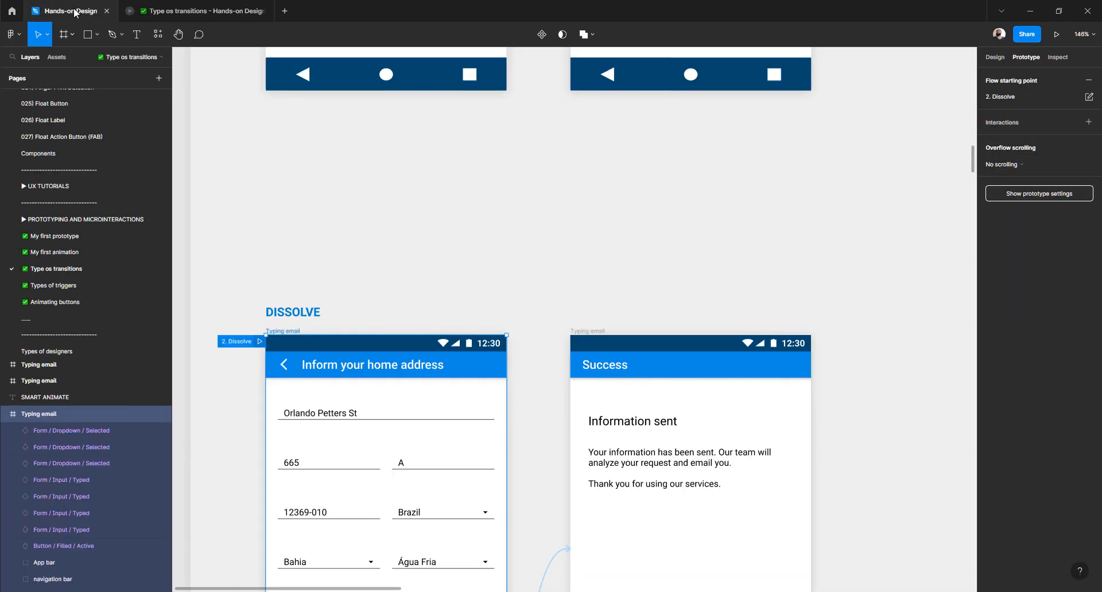
- Inspect the Smart Animate example's frames and the interaction linking its NEXT button to the Success screen
scroll(363, 332, down, 15)
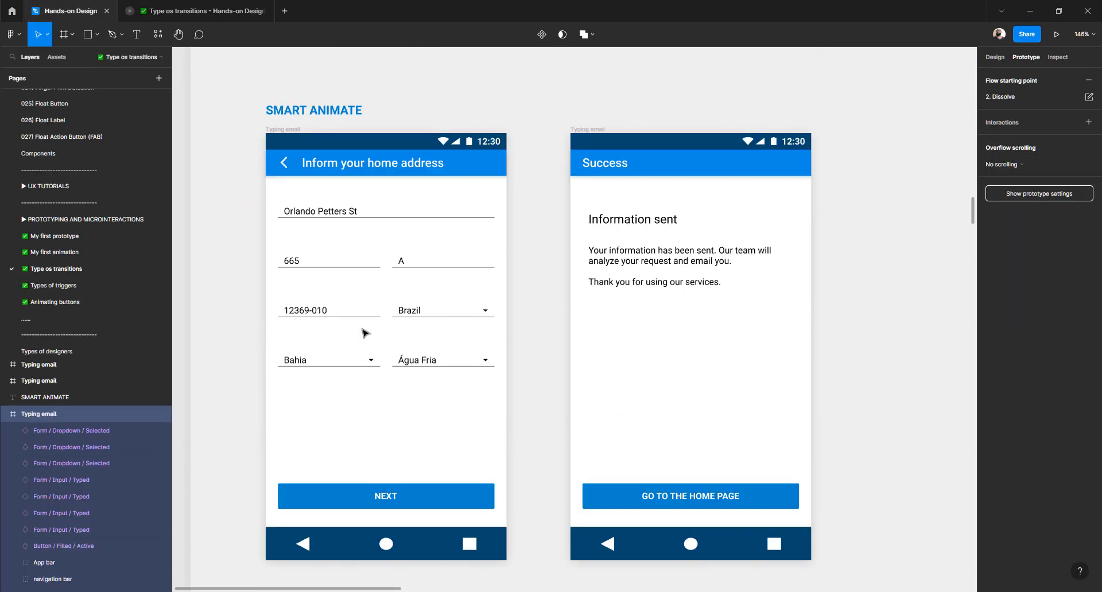
click(275, 131)
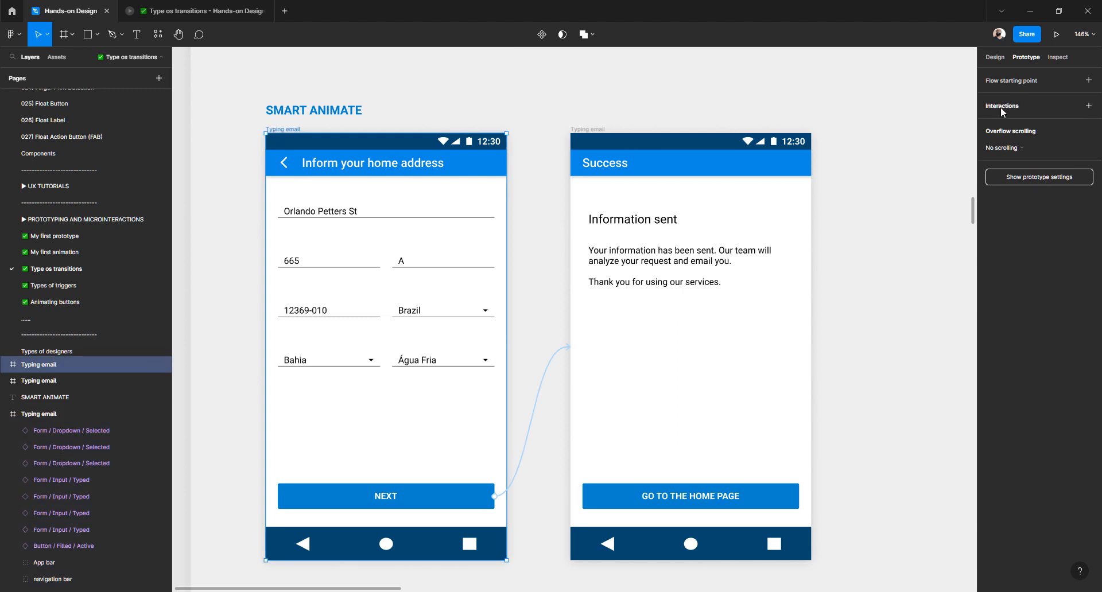
click(547, 380)
click(290, 131)
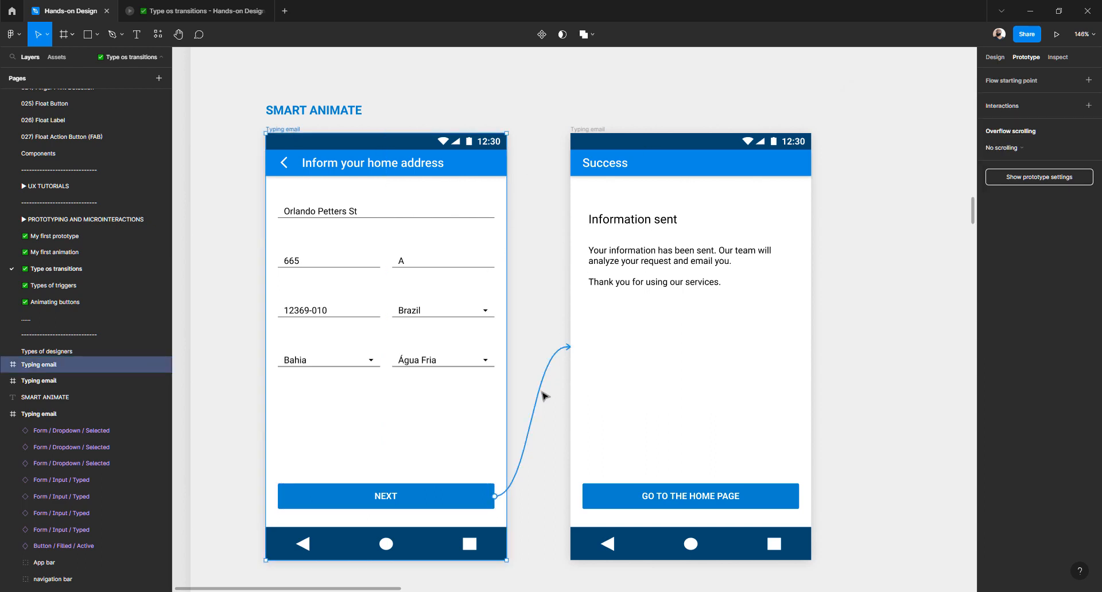
click(536, 415)
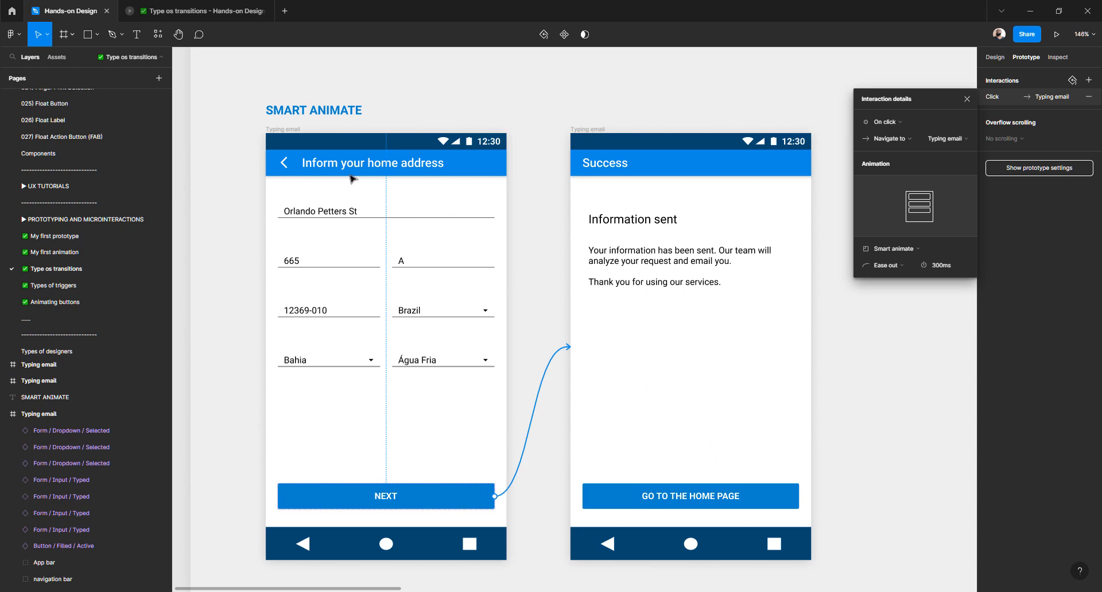
click(291, 130)
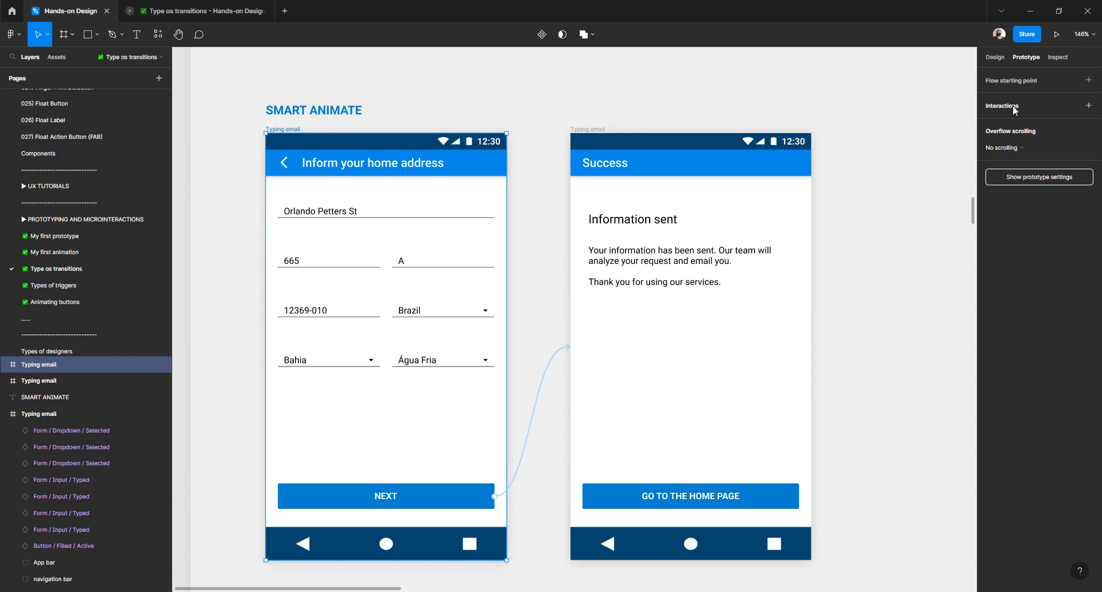
click(467, 503)
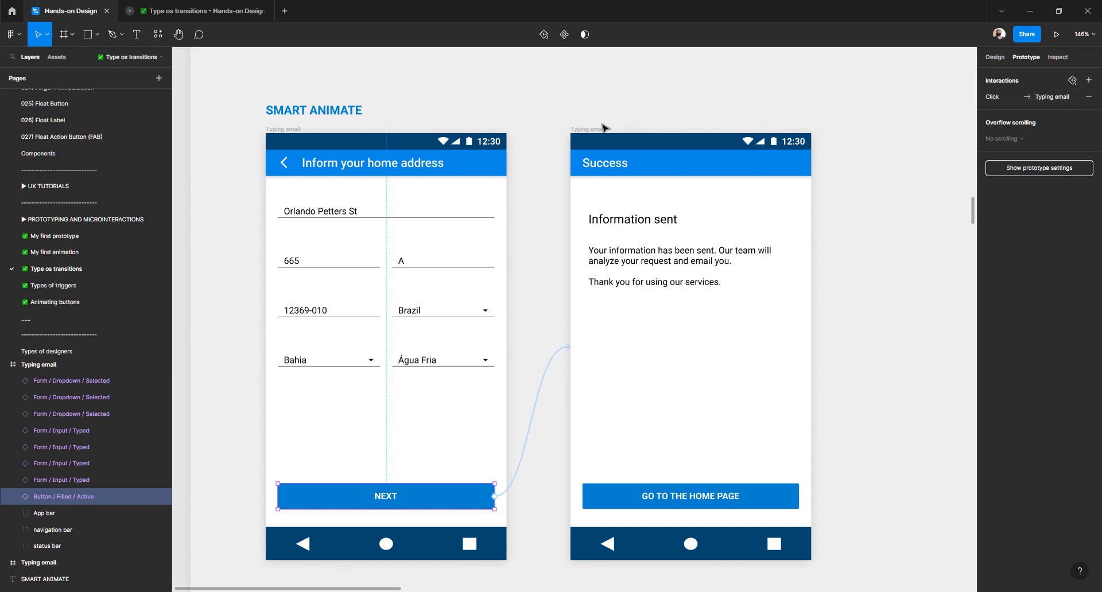
- Add a flow starting point named "3. Smart animate" to the Smart Animate address form frame
click(286, 129)
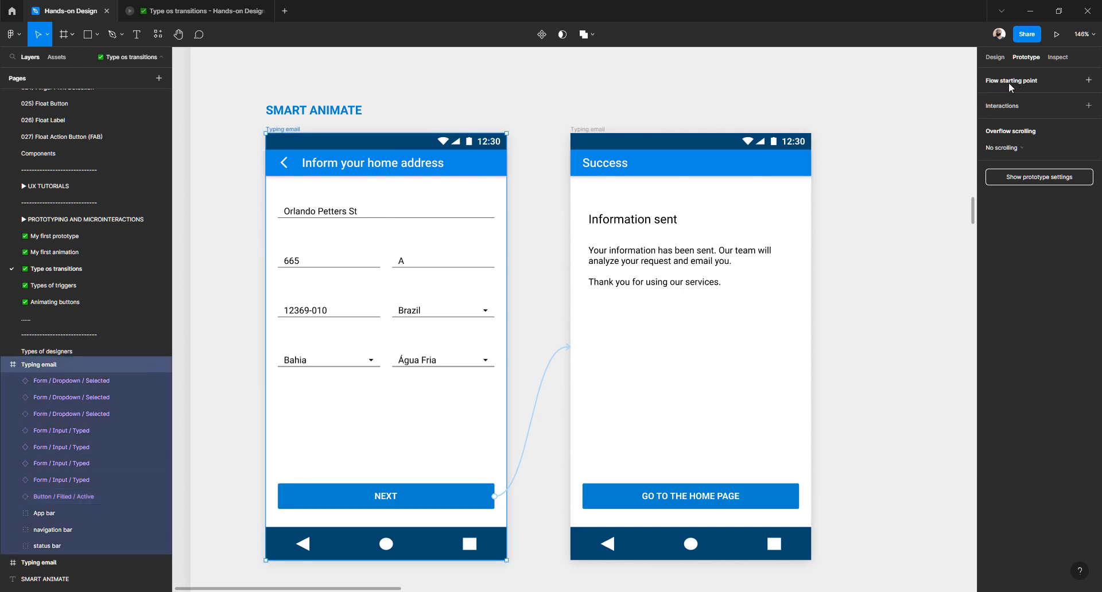
click(1089, 80)
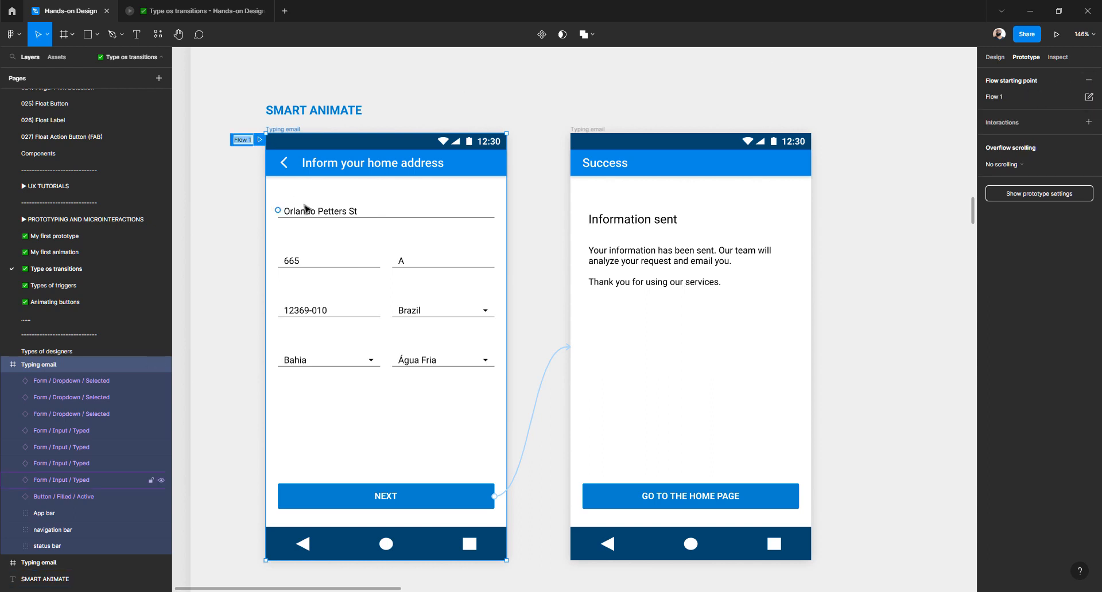
text(3. Smart animate)
key(Return)
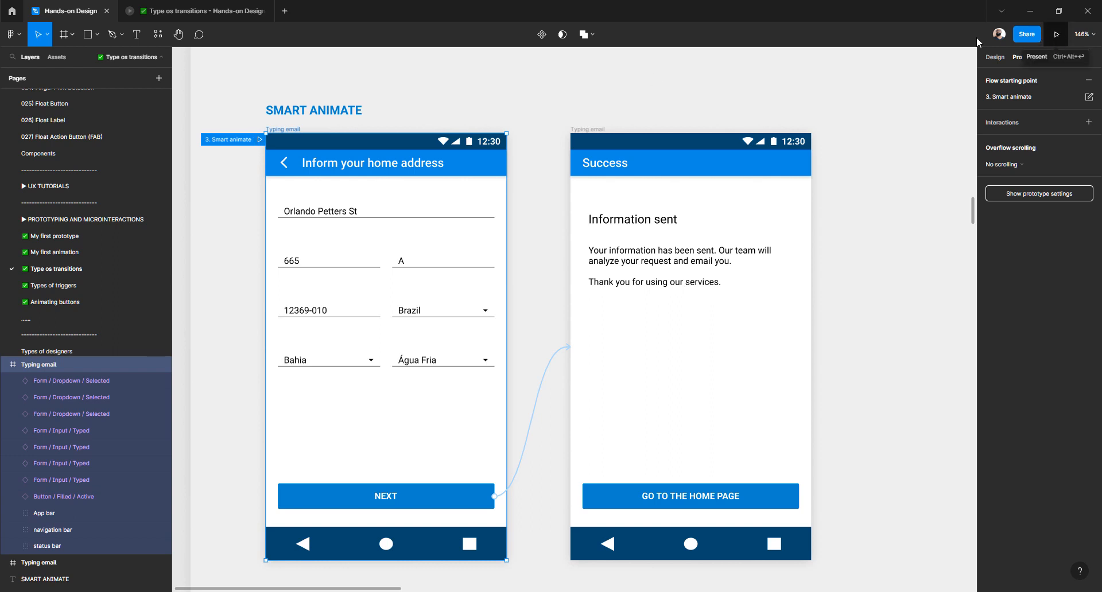
- Open the "3. Smart animate" flow in the prototype preview, switch among the Instant, Dissolve and Smart animate flows, ending on Smart animate
click(259, 140)
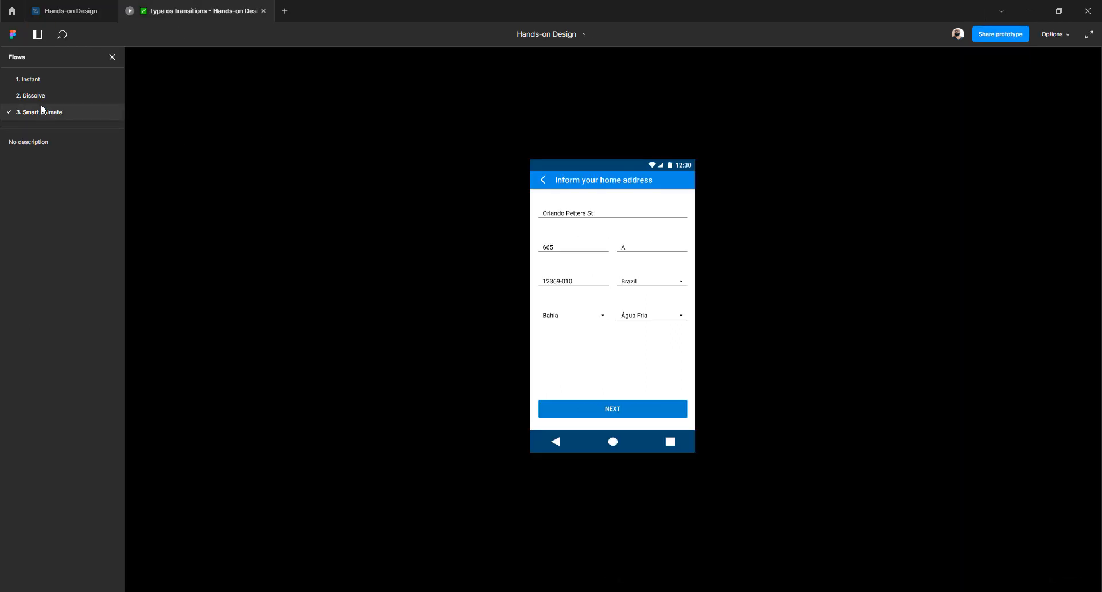
click(33, 81)
click(35, 96)
click(32, 113)
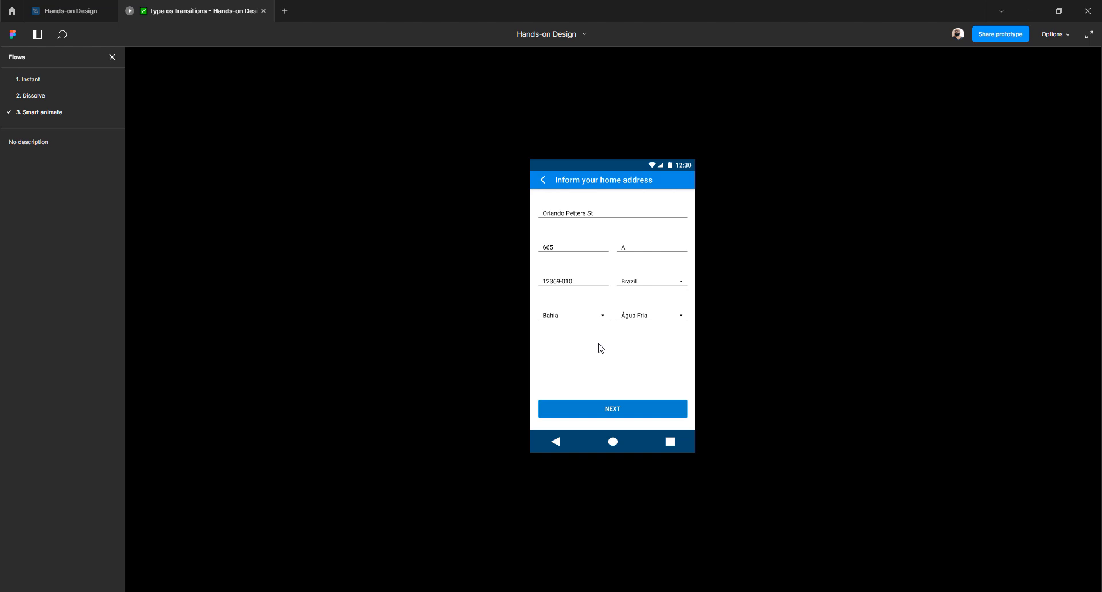
click(32, 80)
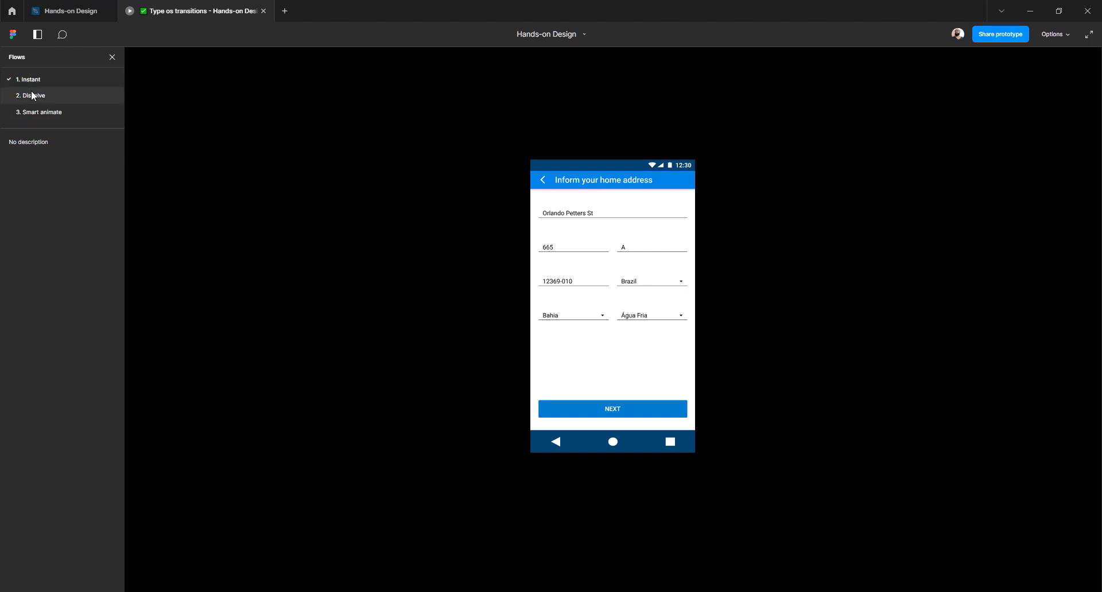
click(28, 112)
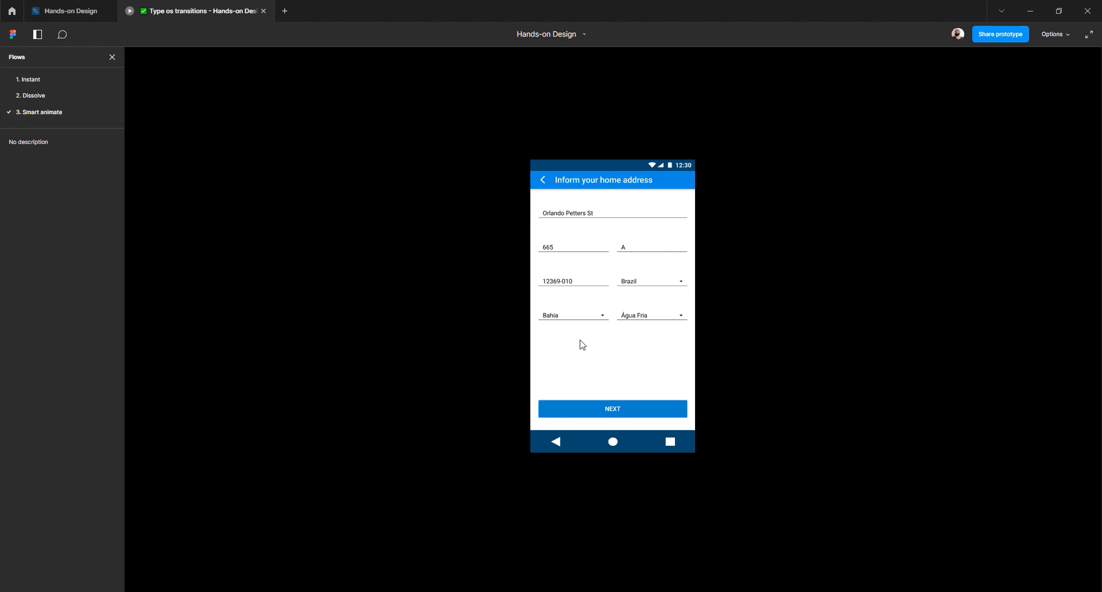
- Play the "3. Smart animate" transition between the address form and Success screens several times, and return to the design file
click(595, 411)
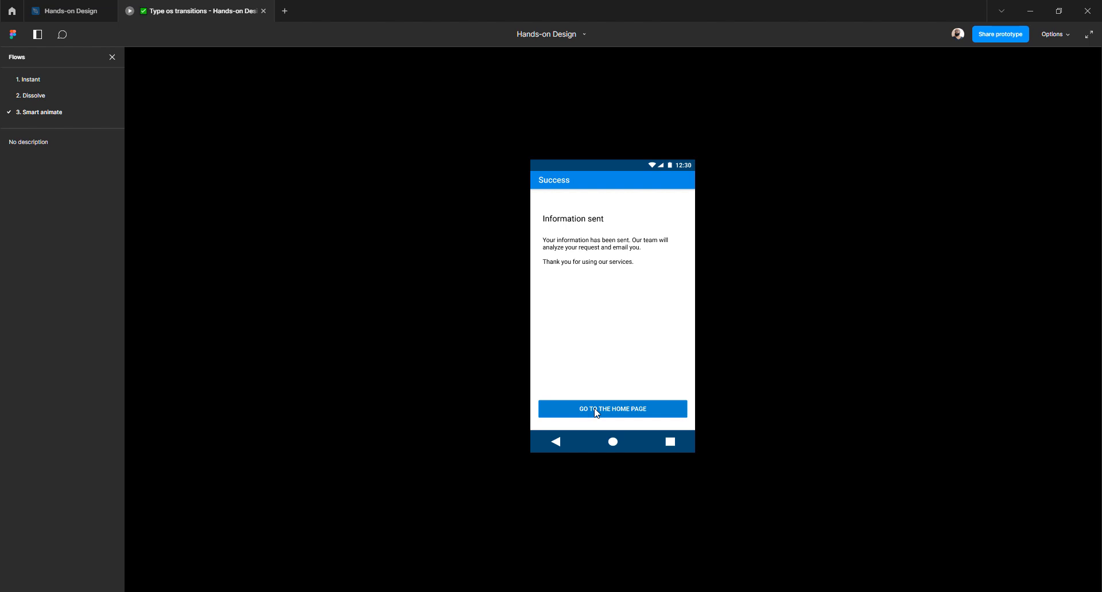
key(Left)
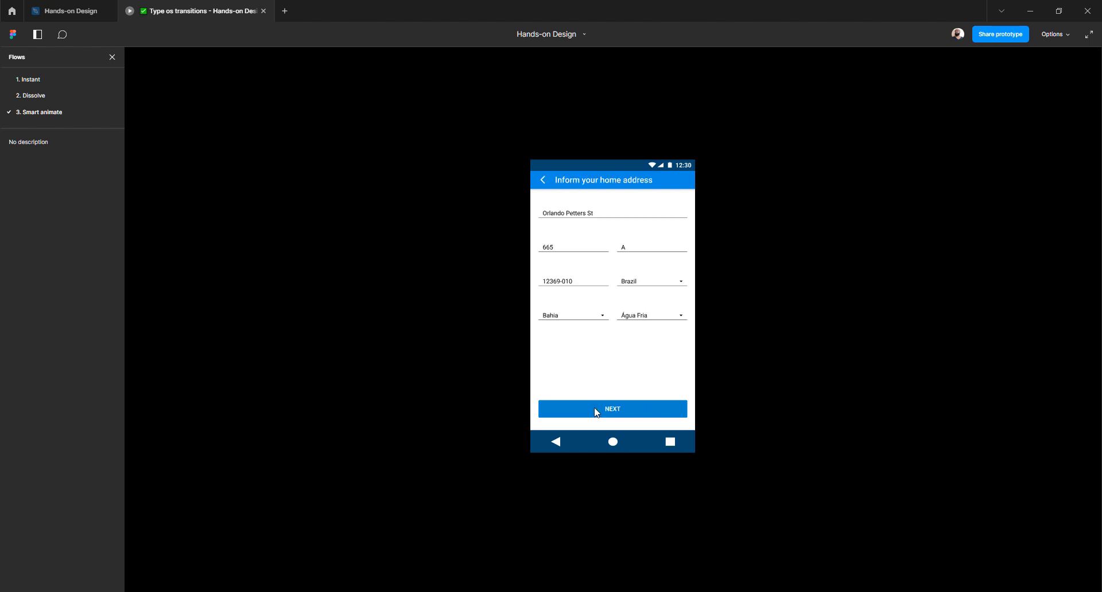
click(625, 412)
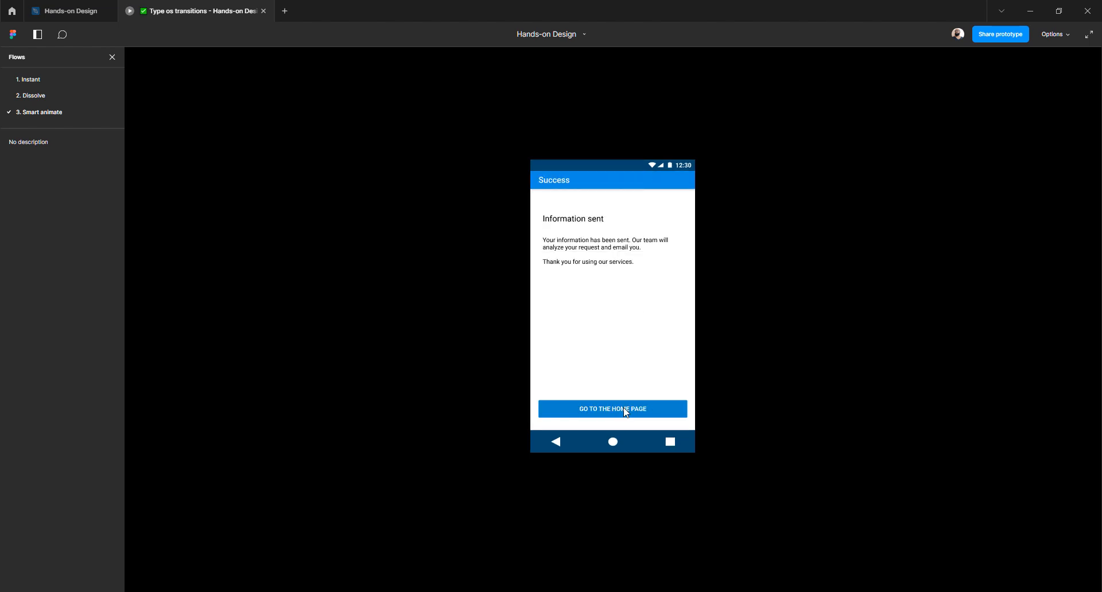
click(624, 411)
click(620, 410)
click(615, 411)
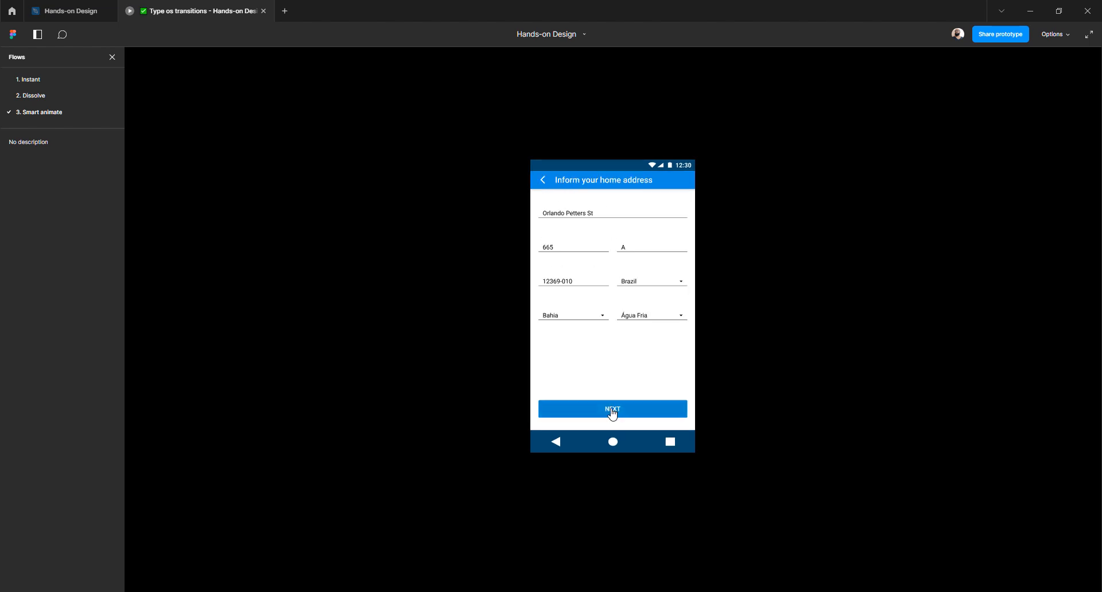
click(612, 411)
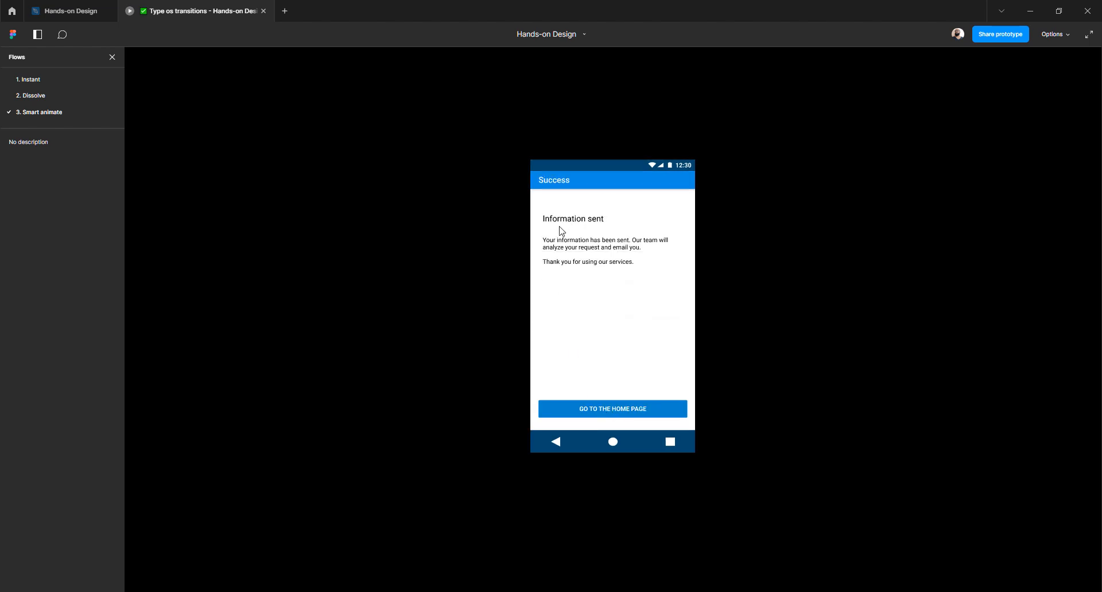
click(621, 413)
click(614, 416)
click(70, 11)
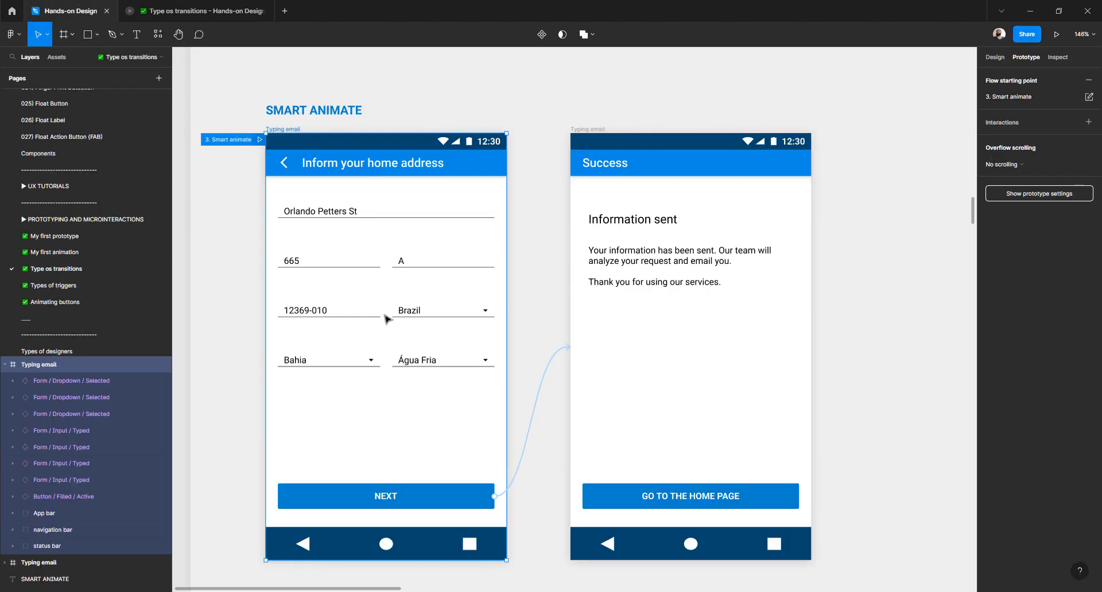
- Ungroup the Move In examples below the Smart Animate section
scroll(409, 328, down, 10)
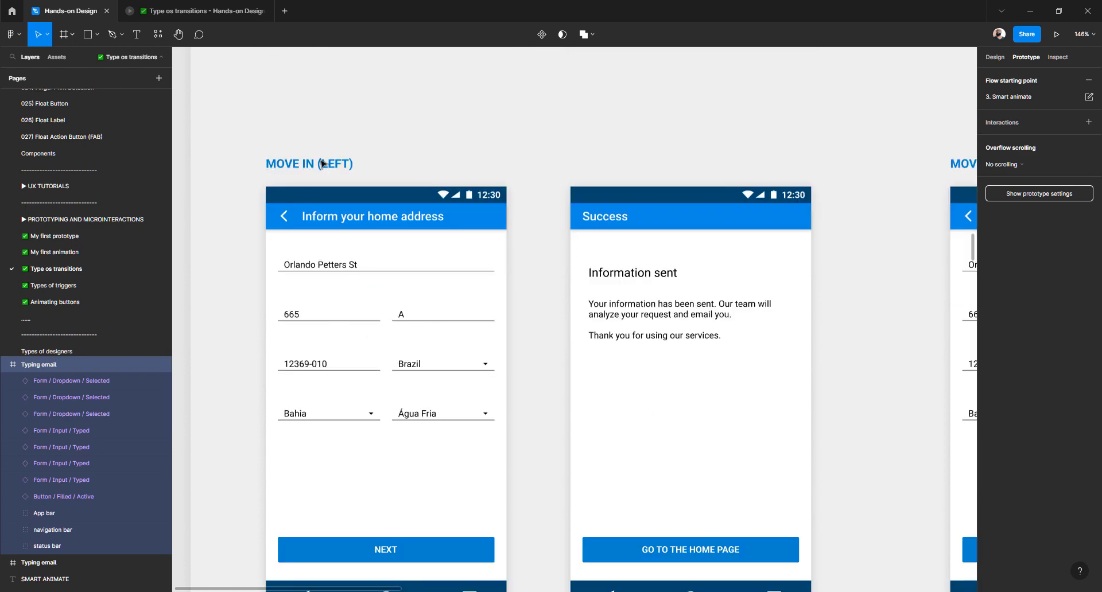
click(307, 200)
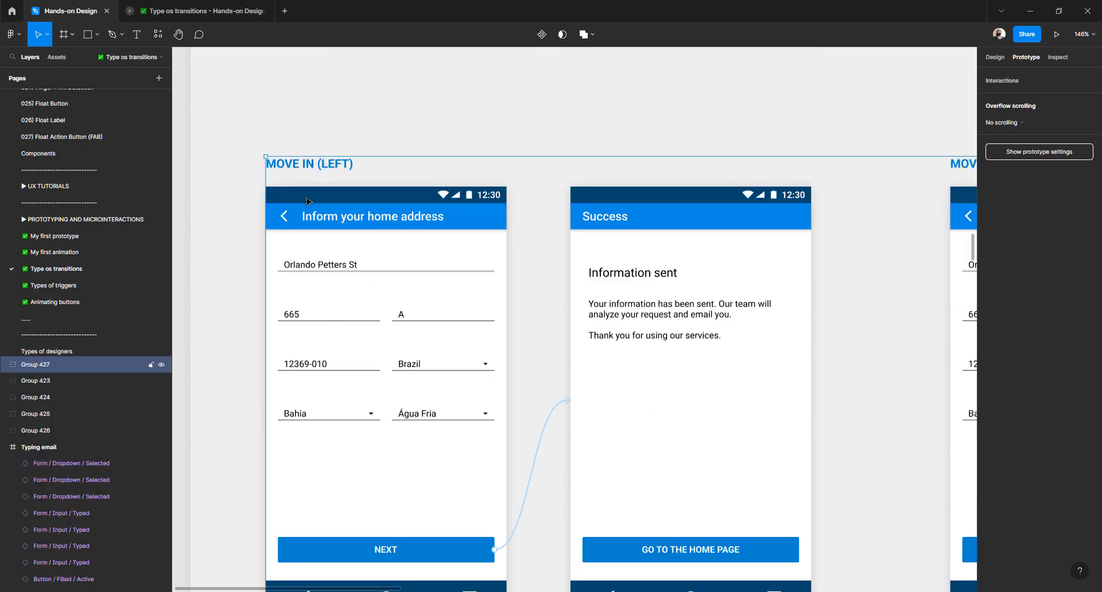
key(ctrl+shift+g)
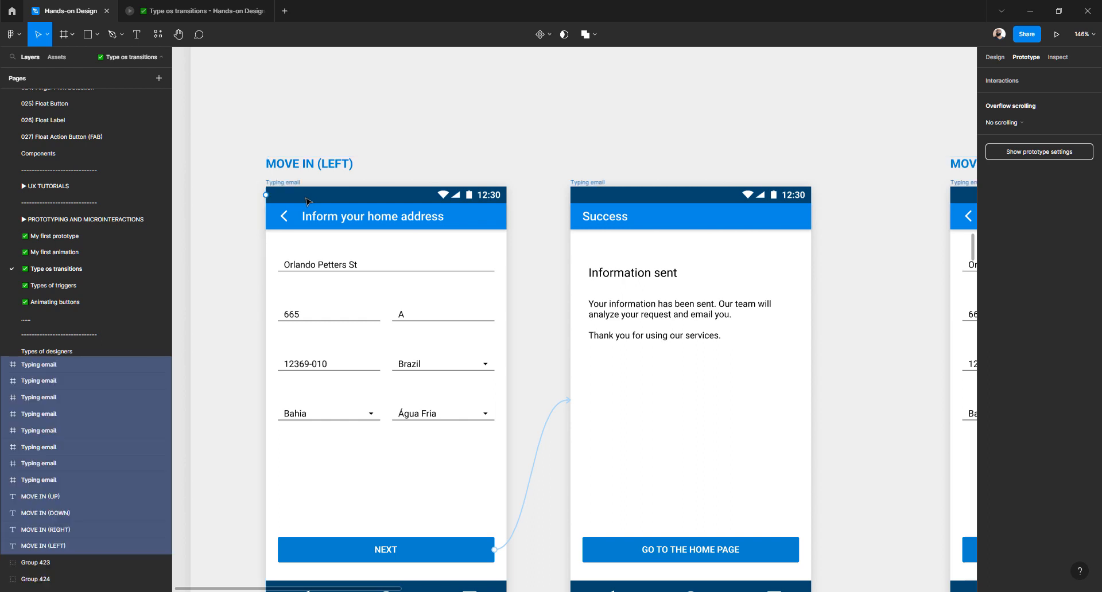
- Add a flow starting point named "4. Move in (left)" to the Move In (Left) address form frame
click(290, 183)
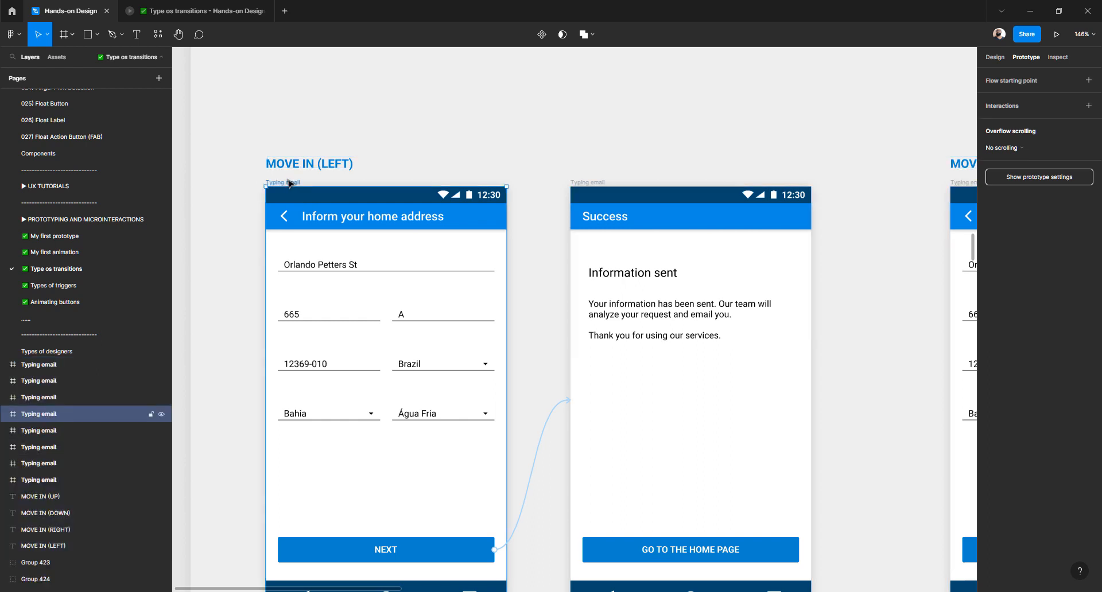
click(1088, 81)
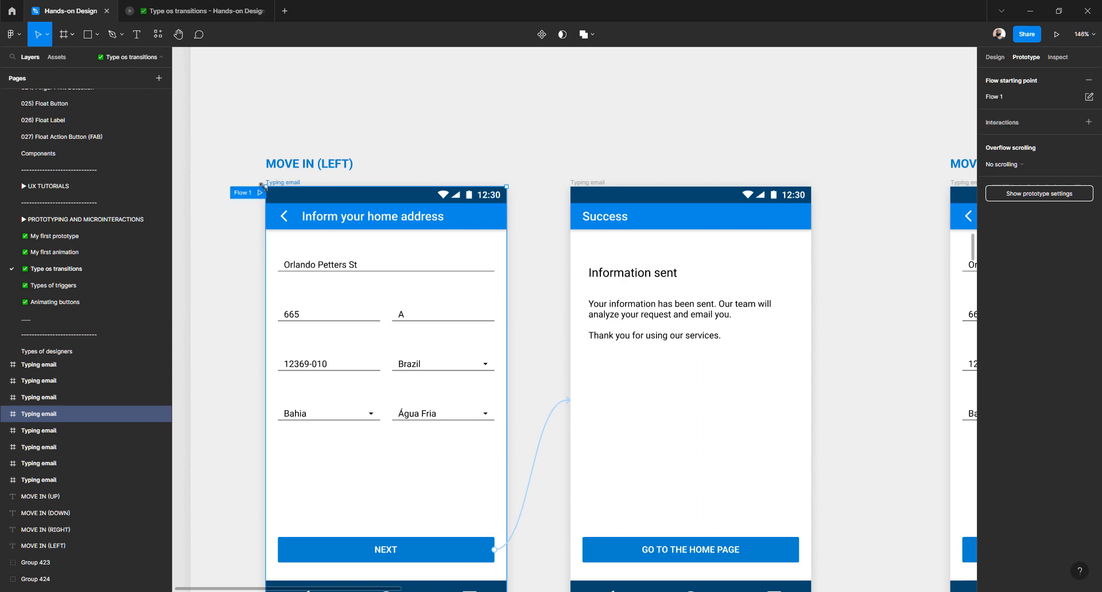
double_click(248, 193)
text(4. Move in (left))
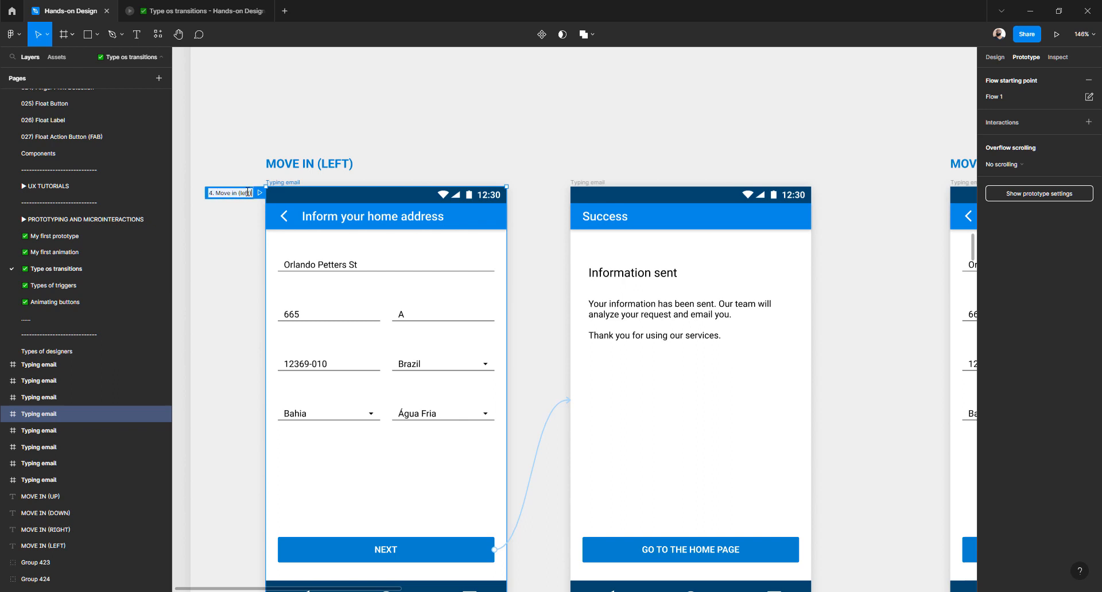
key(Return)
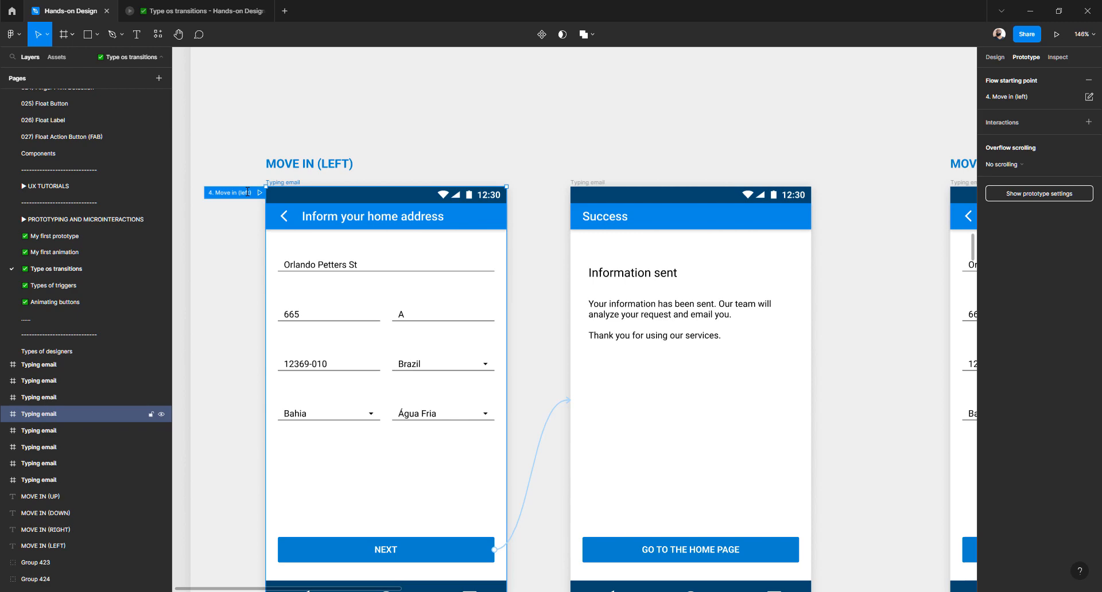
- Play the "4. Move in (left)" flow repeatedly between the address form and Success screens, and return to the Move In examples in the design file
scroll(264, 188, down, 2)
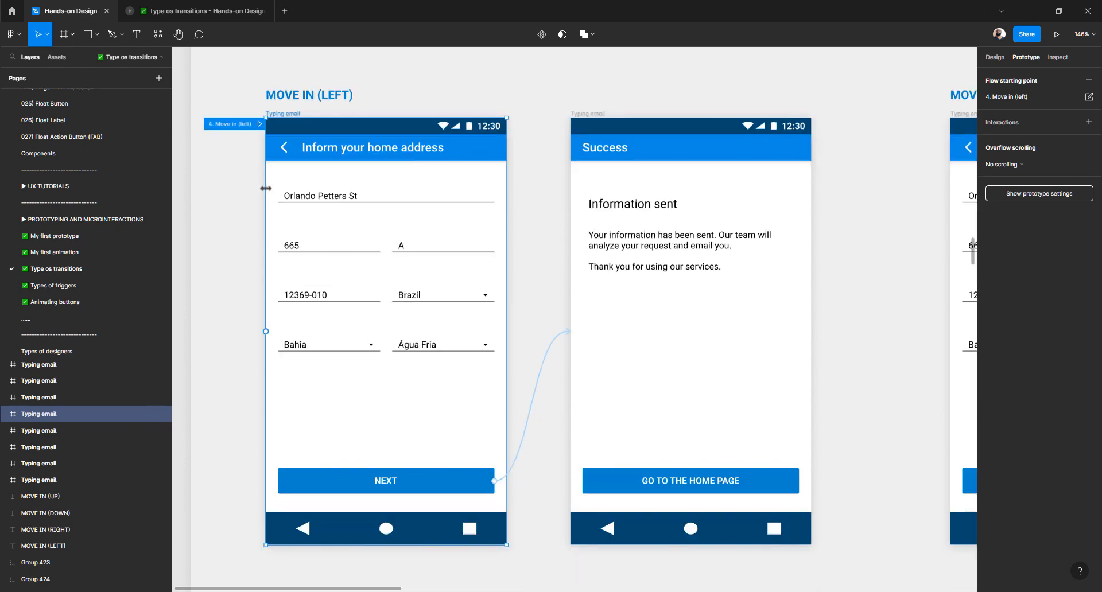
click(260, 124)
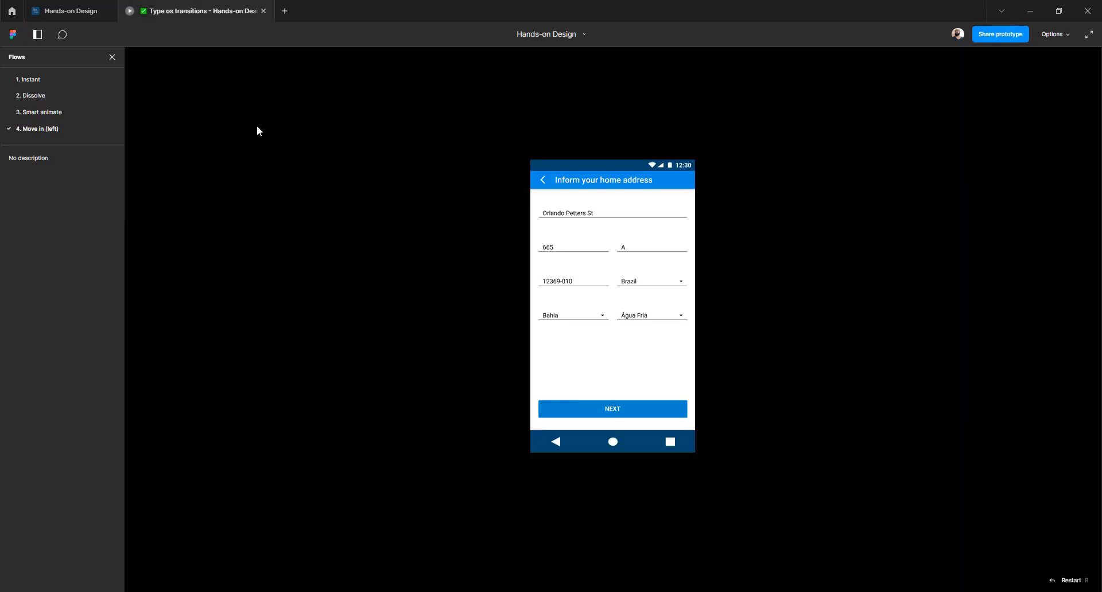
click(594, 416)
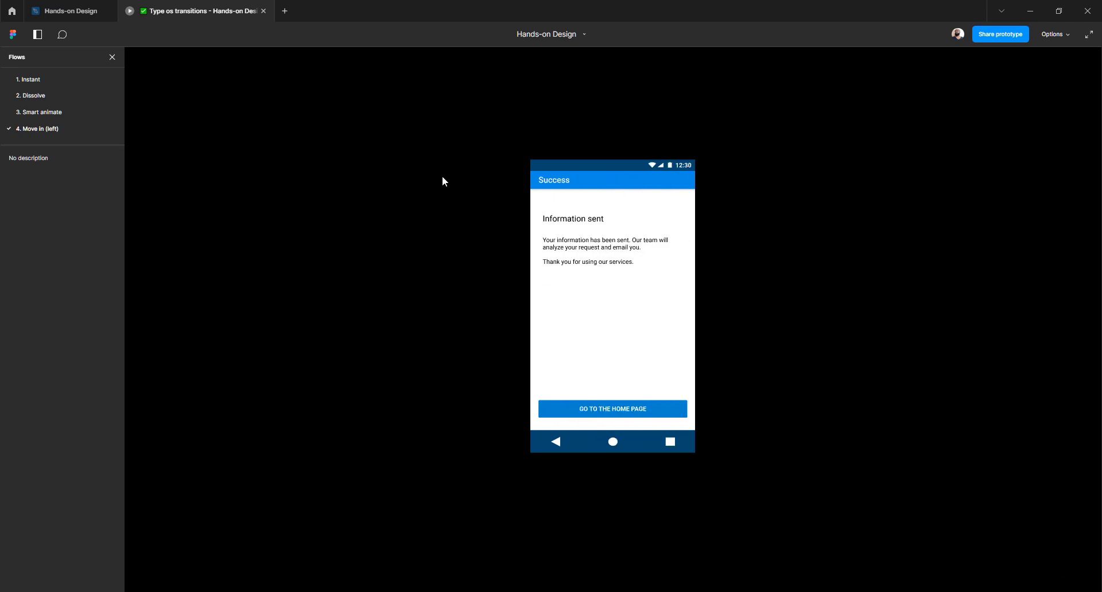
key(r)
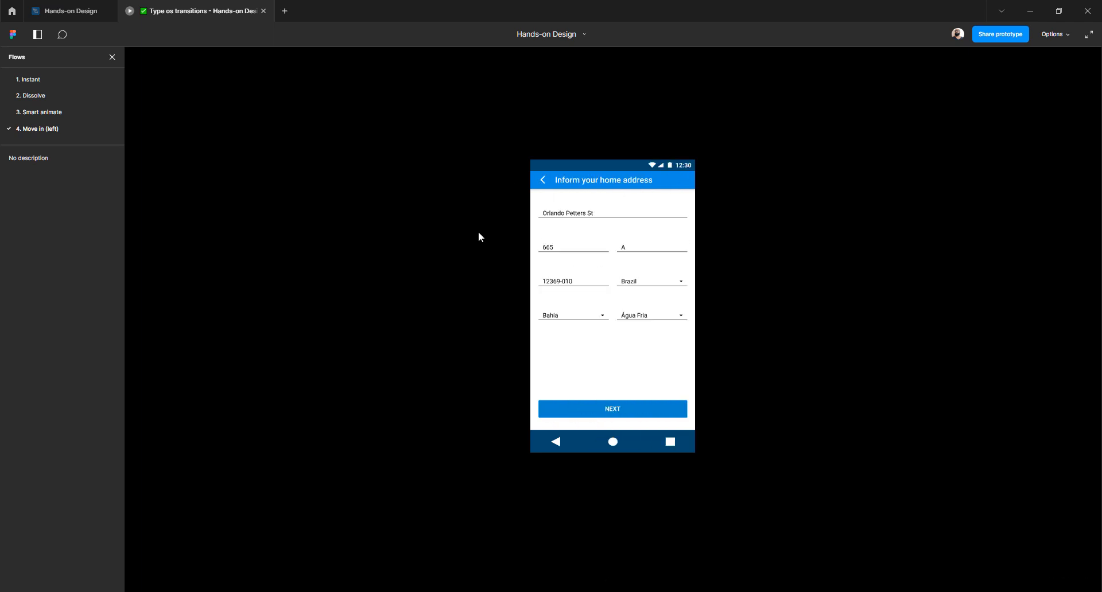
click(665, 417)
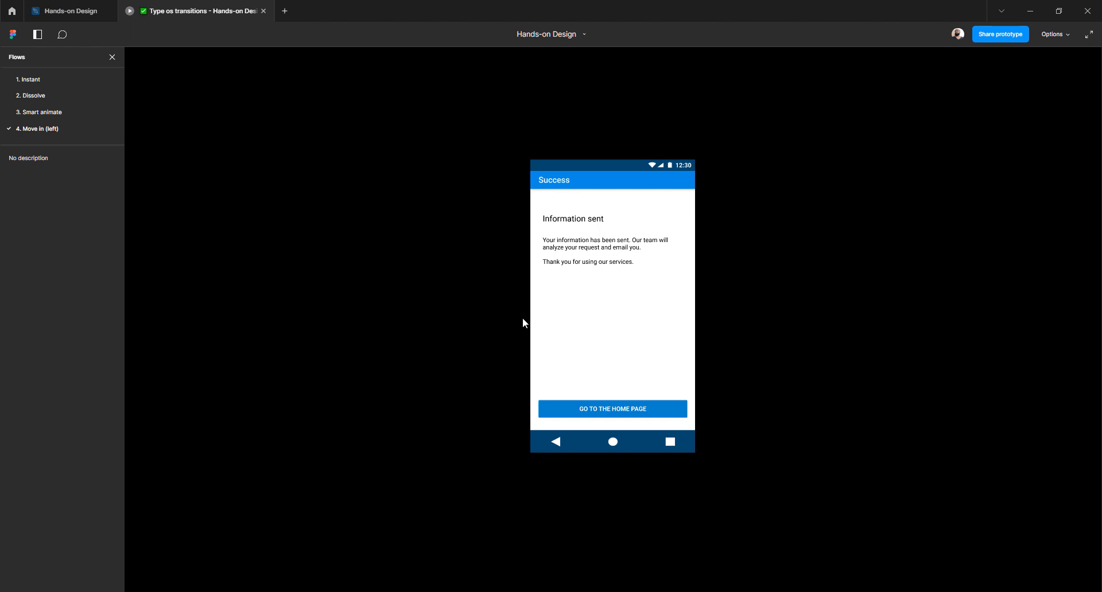
click(596, 411)
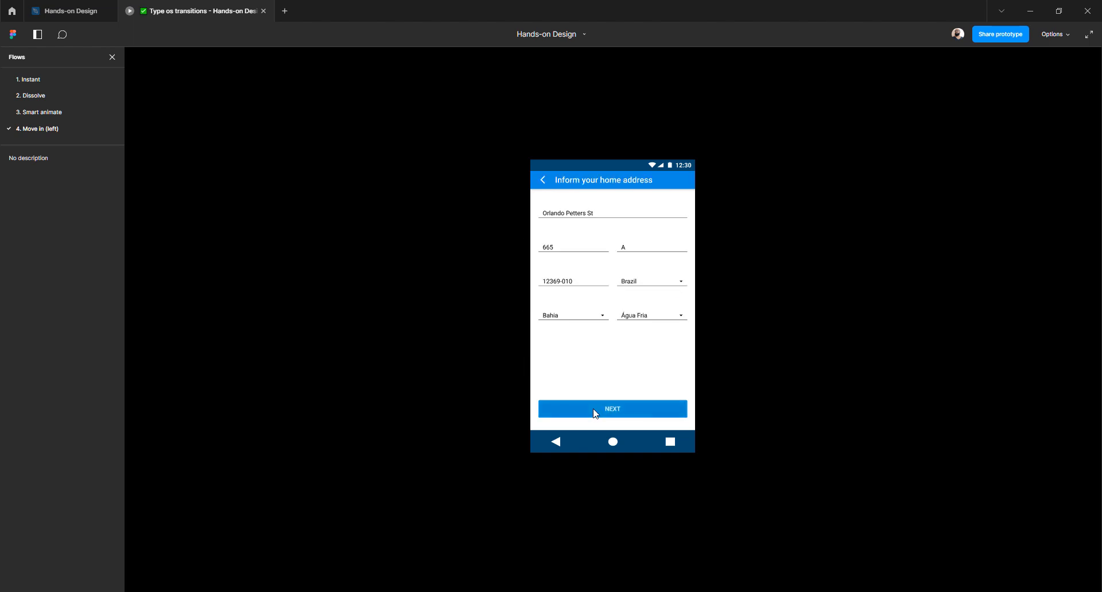
click(595, 411)
click(595, 411)
click(595, 411)
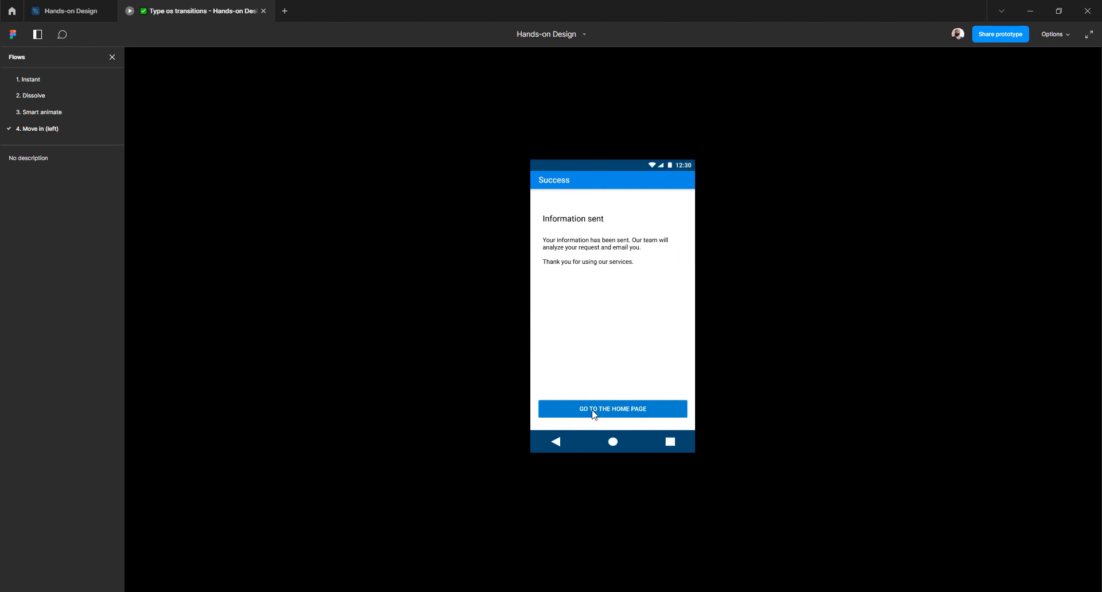
click(592, 411)
click(592, 411)
click(67, 11)
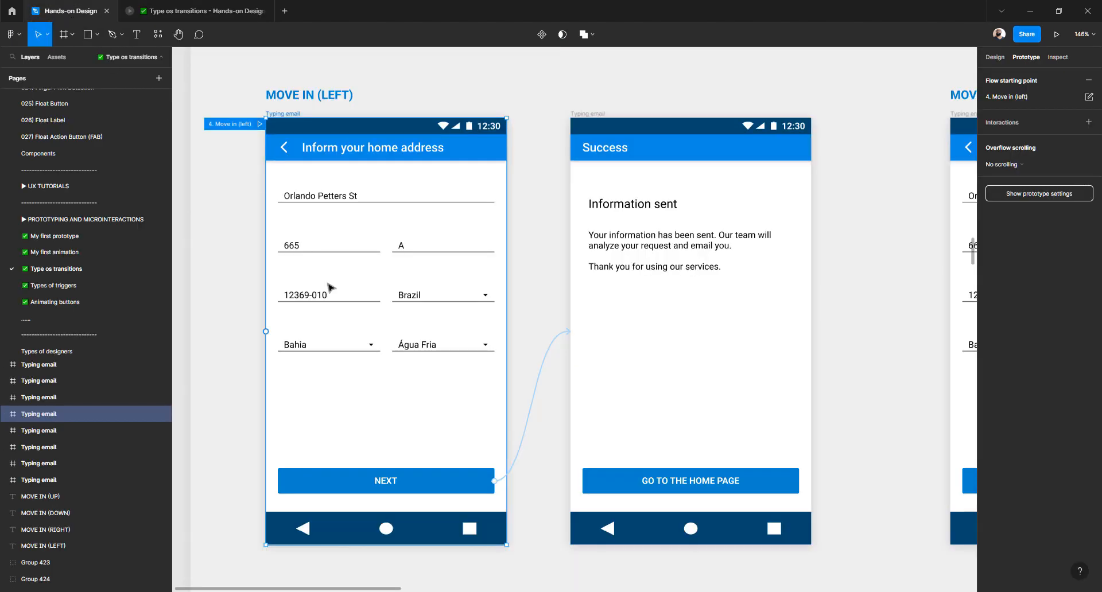
scroll(406, 326, right, 10)
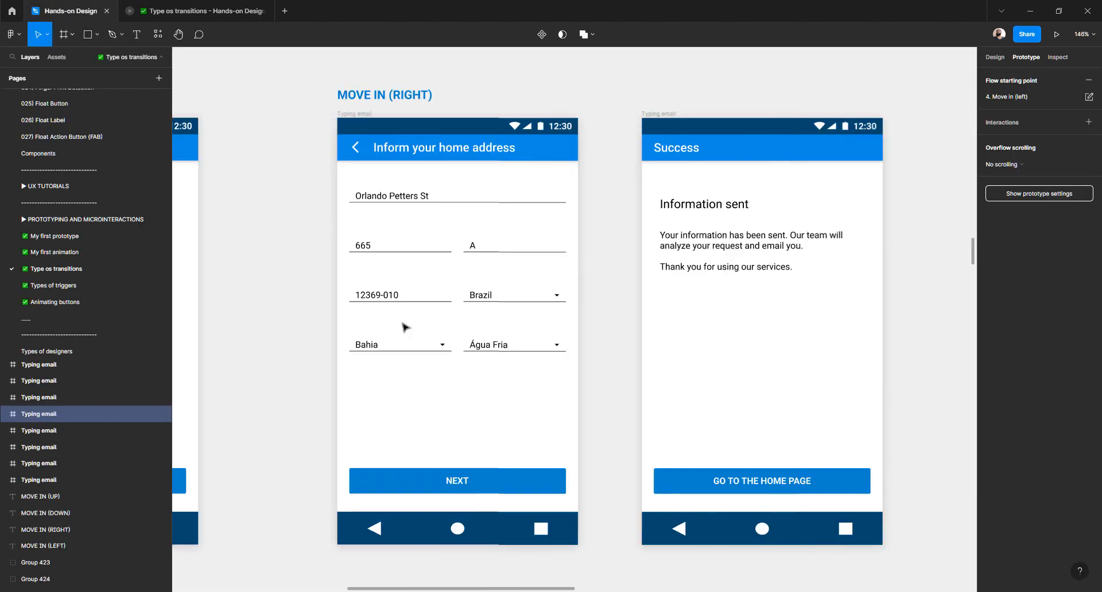
- Add a flow starting point named "5. Move in (right)" to the Move In (Right) address form frame
click(353, 116)
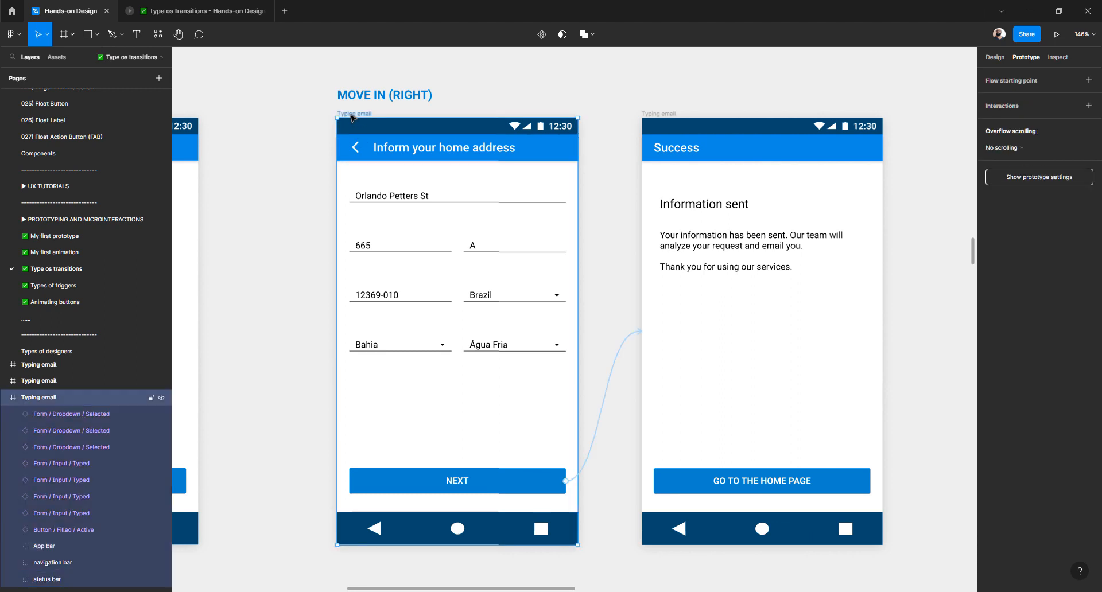
click(1088, 80)
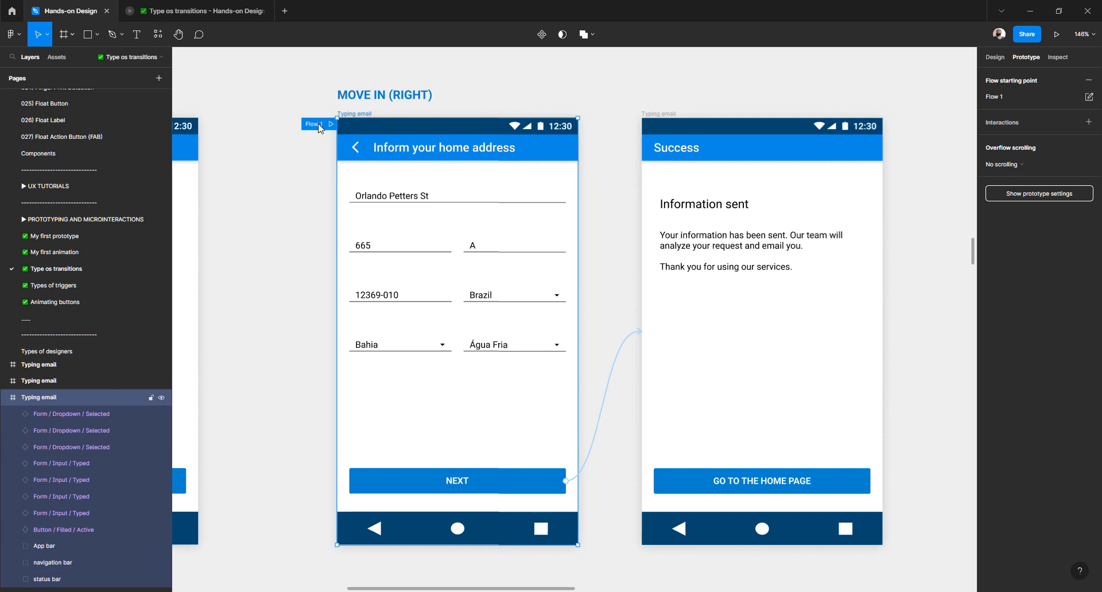
double_click(315, 124)
text(5. Move in (right)
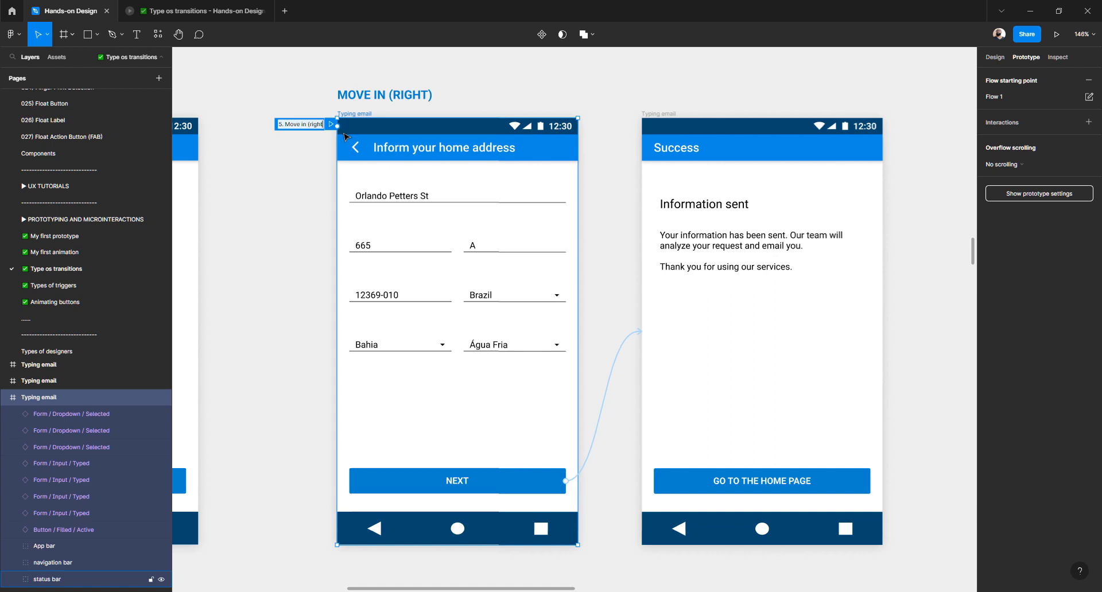
text())
key(Return)
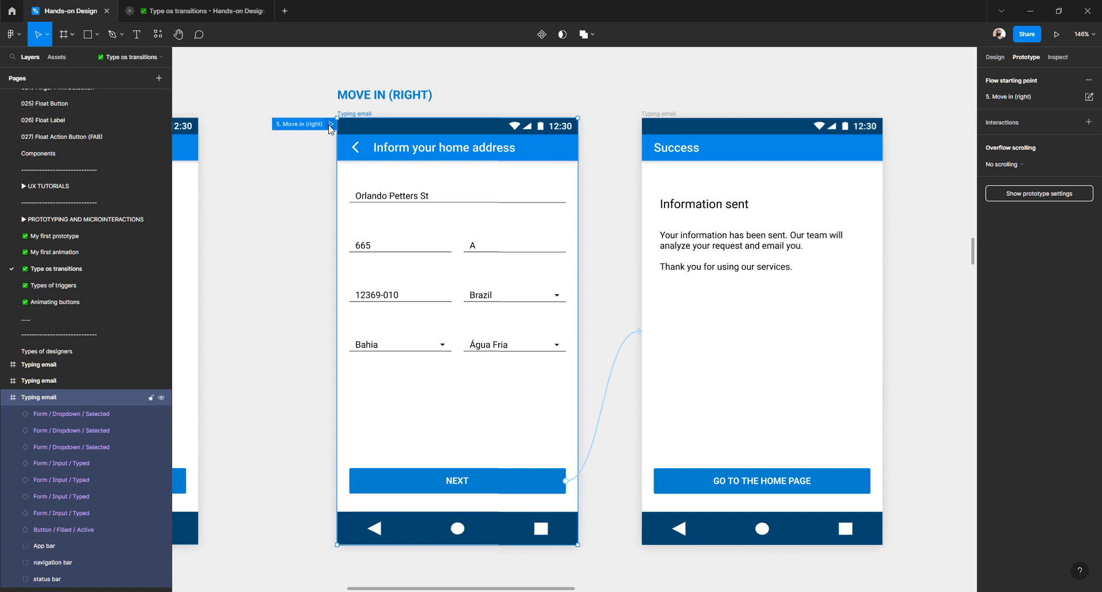
- Play the "5. Move in (right)" flow repeatedly between the address form and Success screens, and return to the design file
click(331, 123)
click(621, 415)
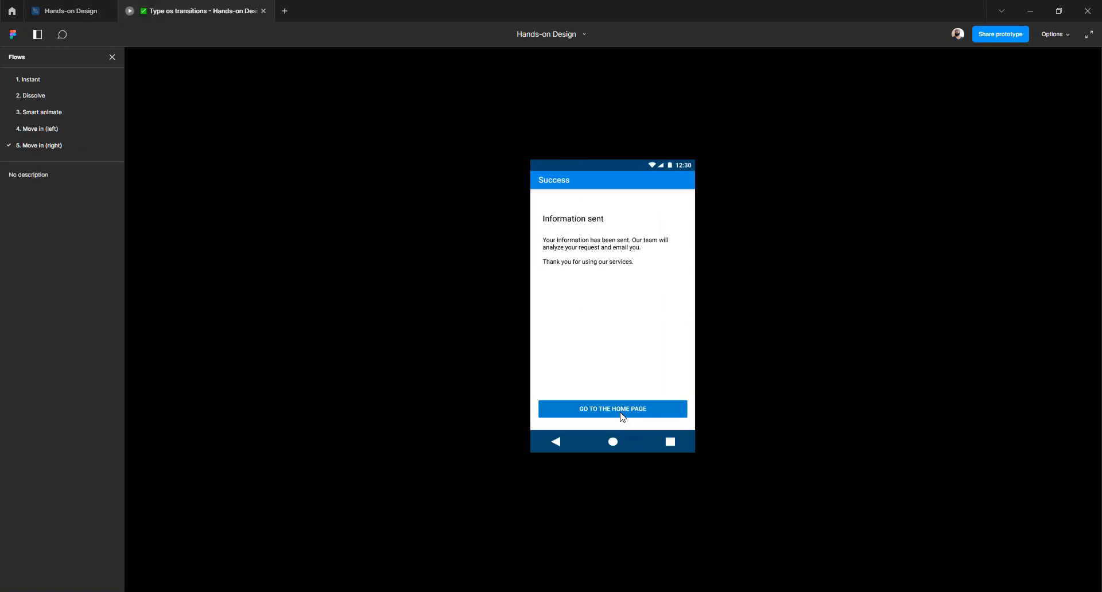
click(621, 417)
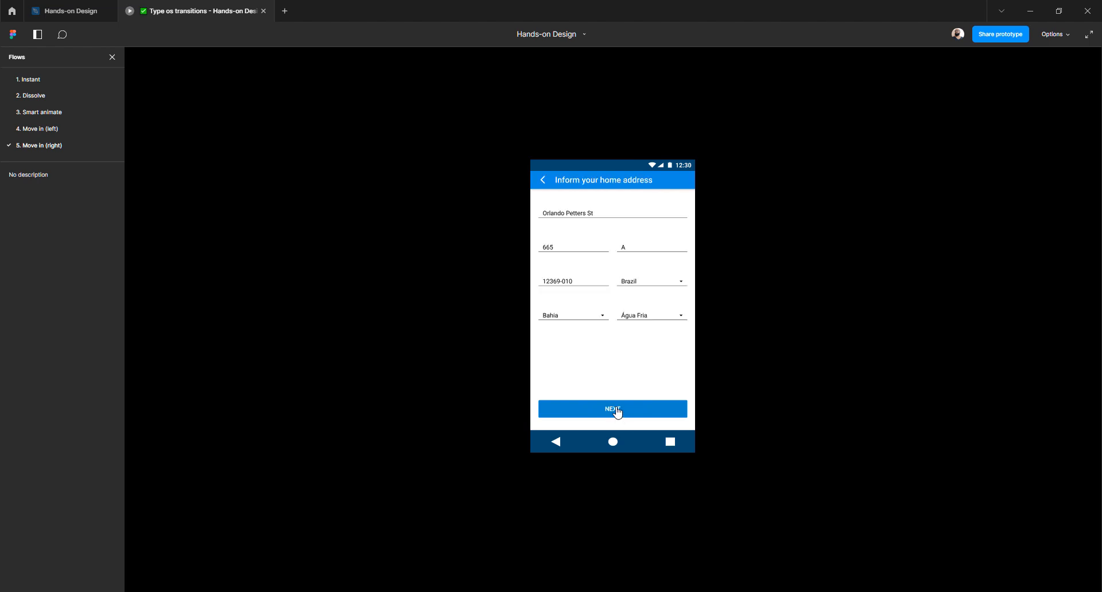
click(617, 412)
click(616, 412)
click(613, 413)
click(612, 413)
click(612, 414)
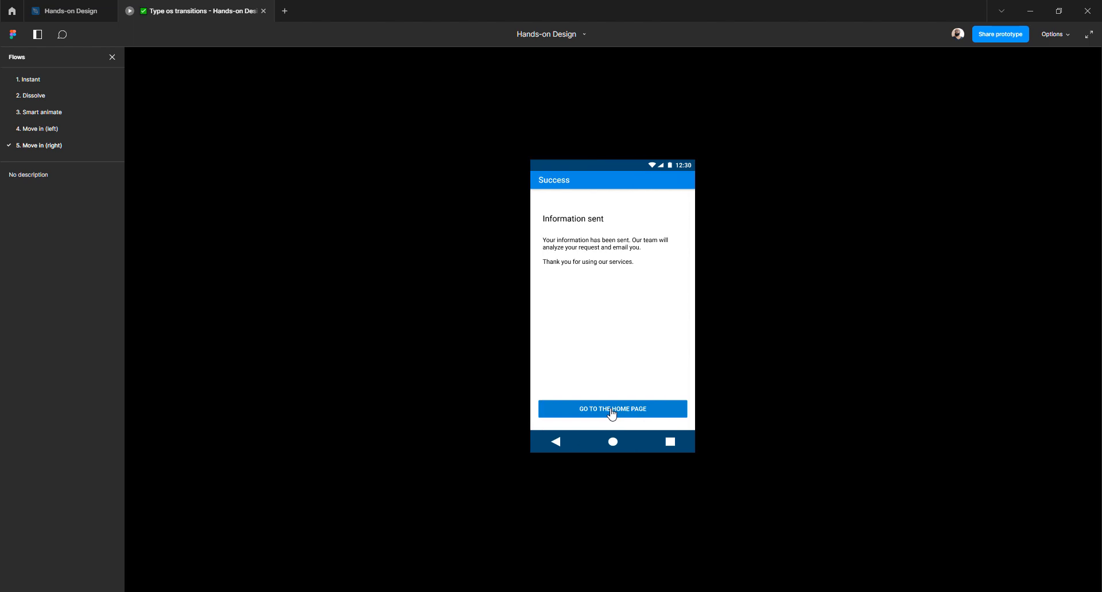
click(612, 414)
click(612, 413)
click(62, 11)
- Add a flow starting point named "6. Move in (down)" to the Move In (Down) address form frame
scroll(536, 197, right, 10)
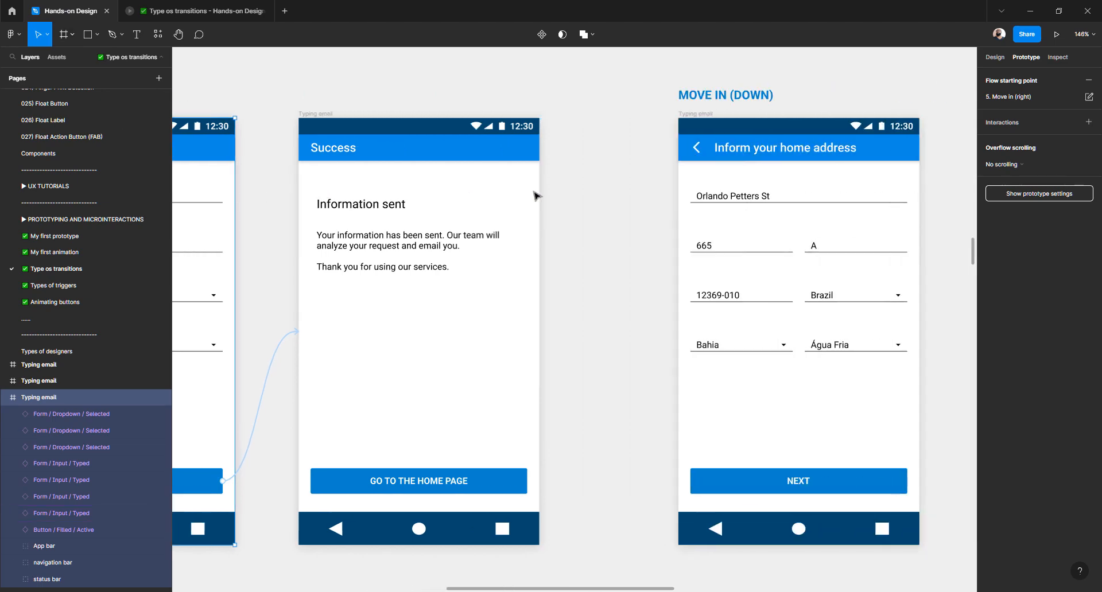
click(460, 117)
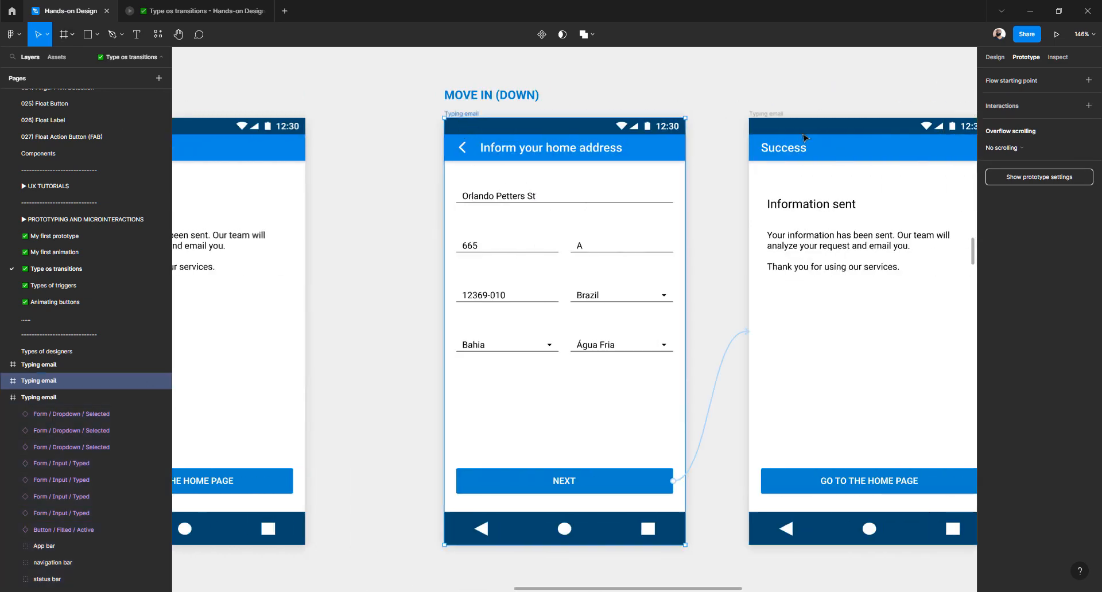
click(436, 124)
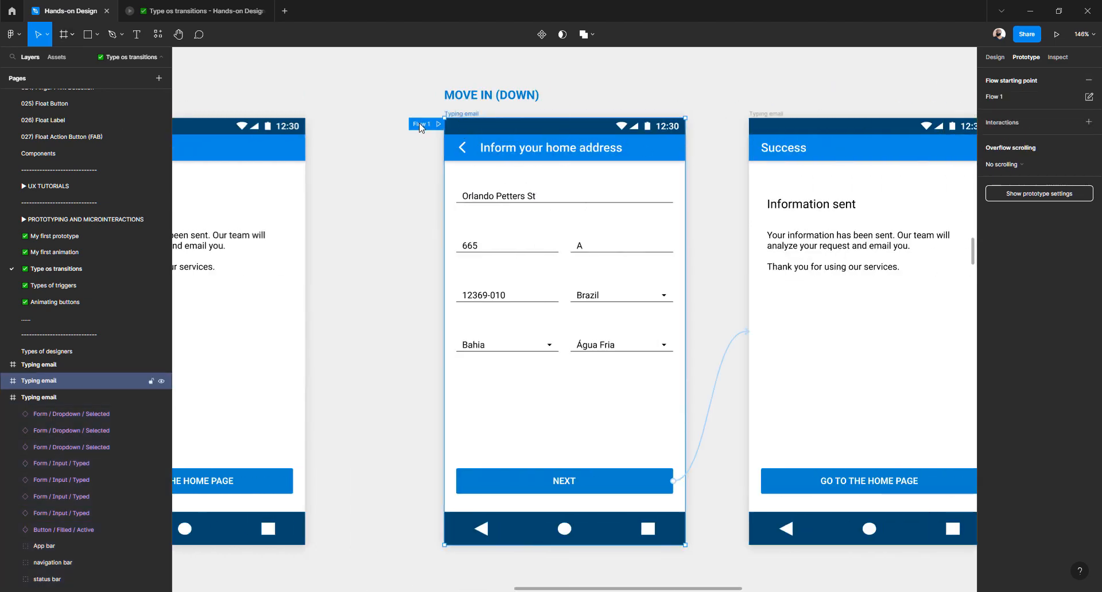
double_click(424, 125)
text(6. Move in (down))
key(Return)
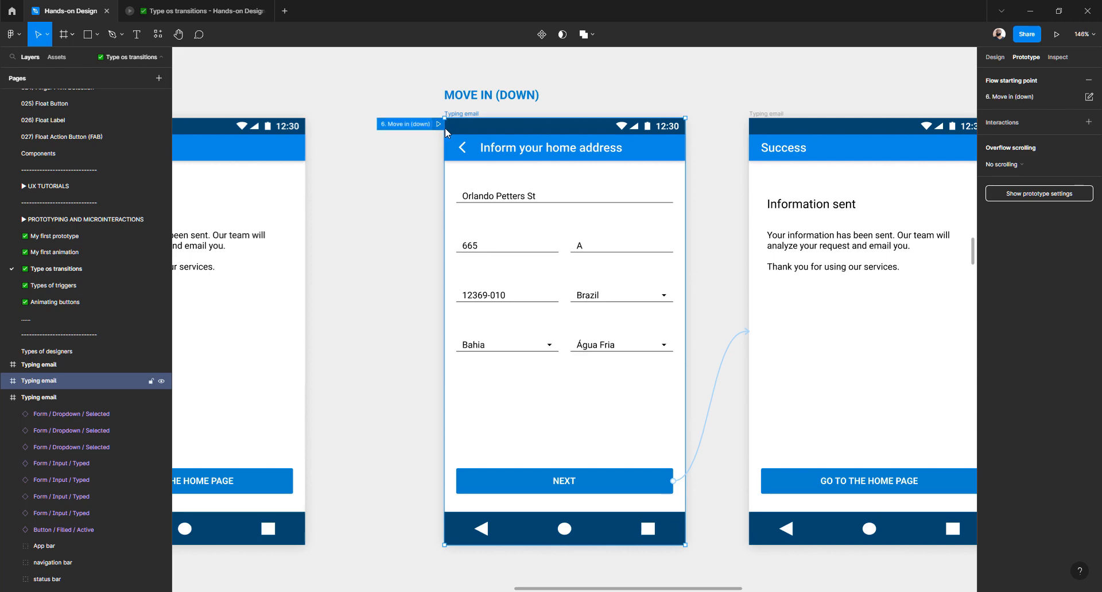
- Play the "6. Move in (down)" flow repeatedly between the address form and Success screens, and return to the design file
click(439, 126)
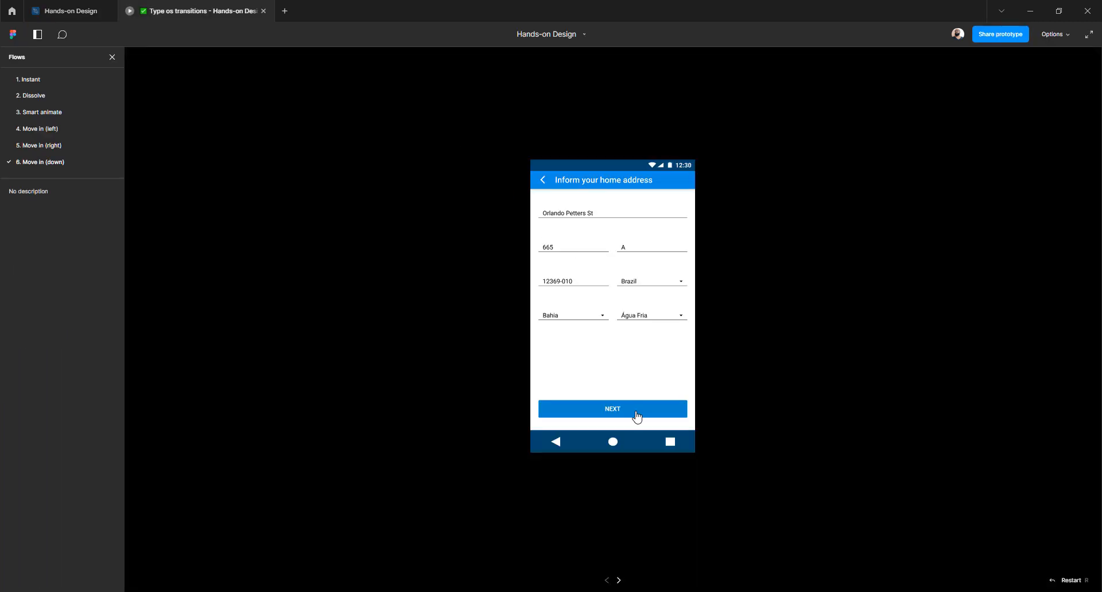
click(635, 414)
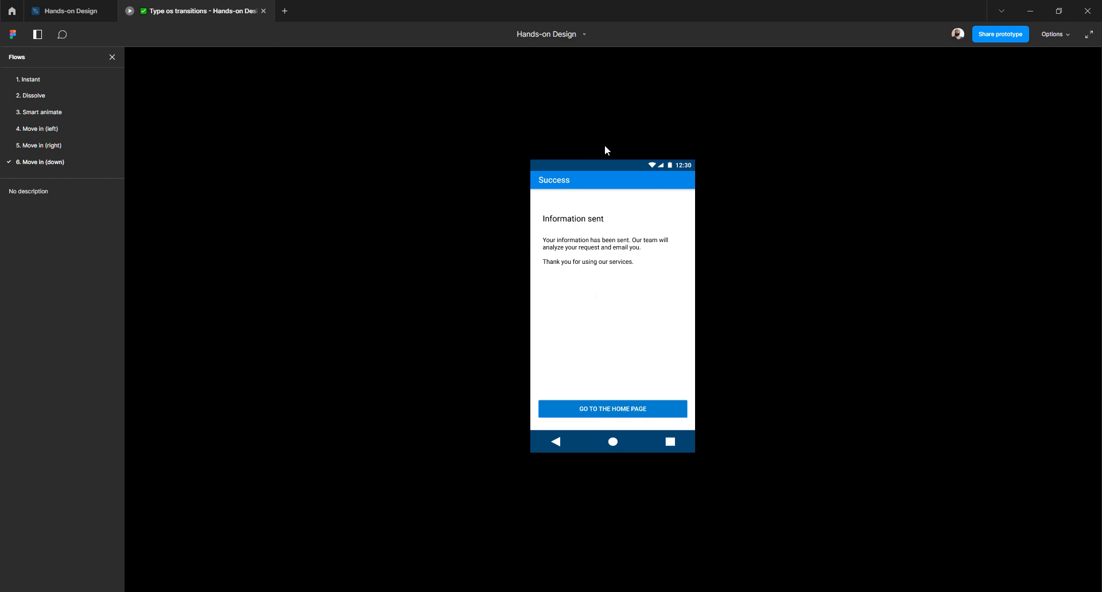
click(622, 400)
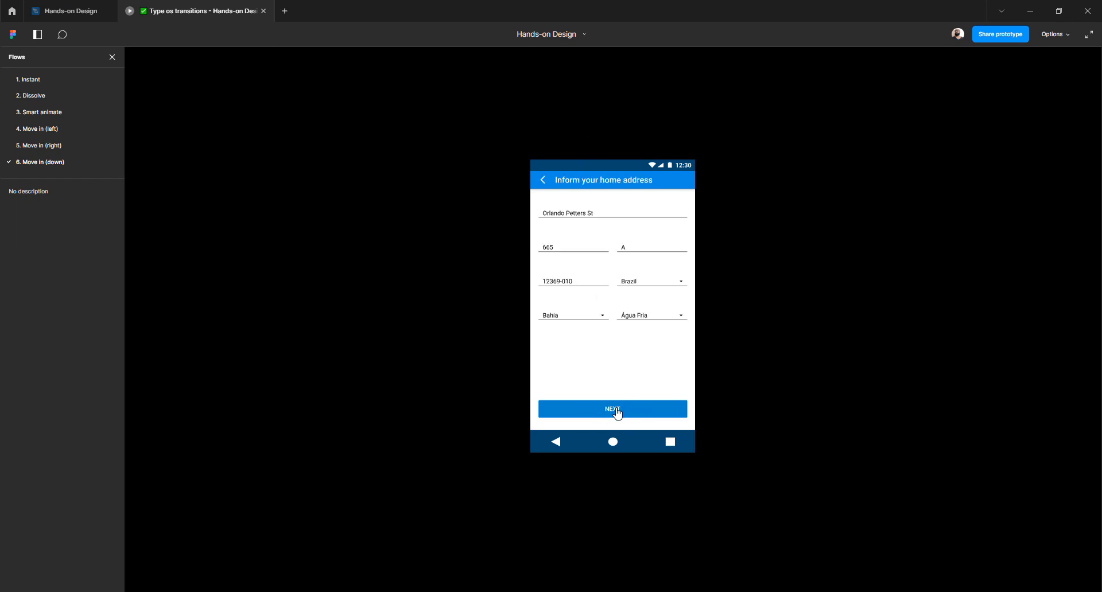
click(617, 411)
click(618, 411)
click(618, 411)
click(617, 411)
click(617, 411)
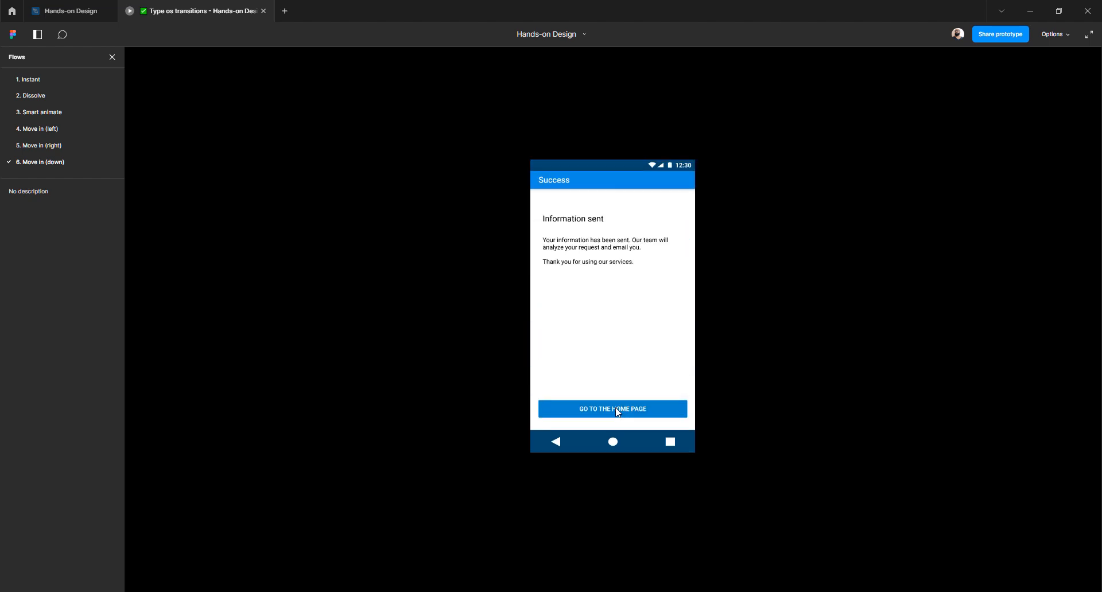
click(87, 8)
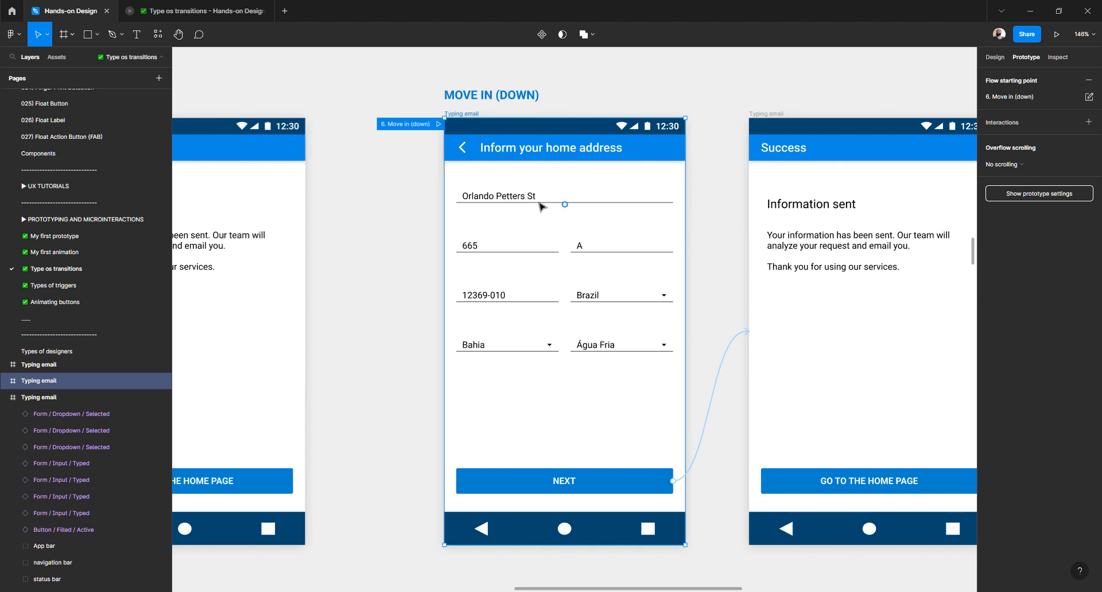
- Add a flow starting point named "7. Move in (up)" to the Move In (Up) address form frame
scroll(508, 197, right, 15)
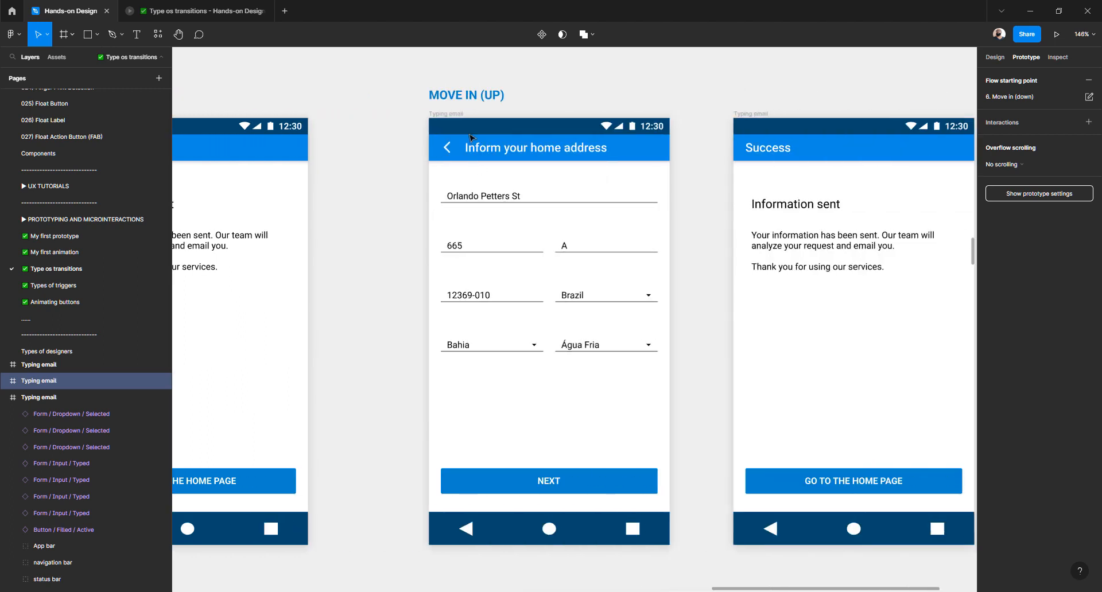
click(446, 113)
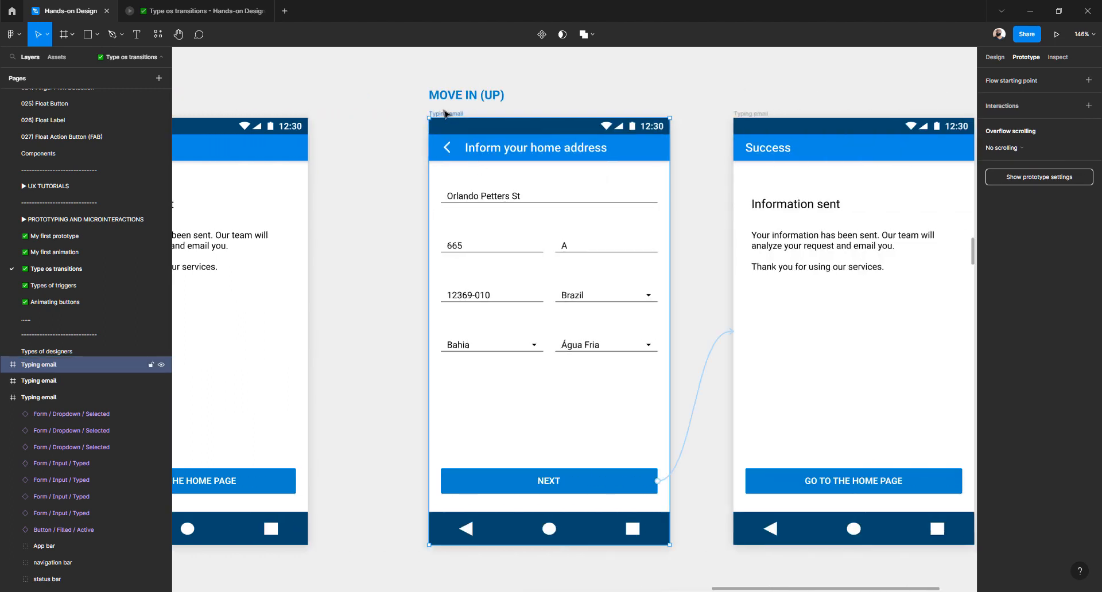
click(1088, 80)
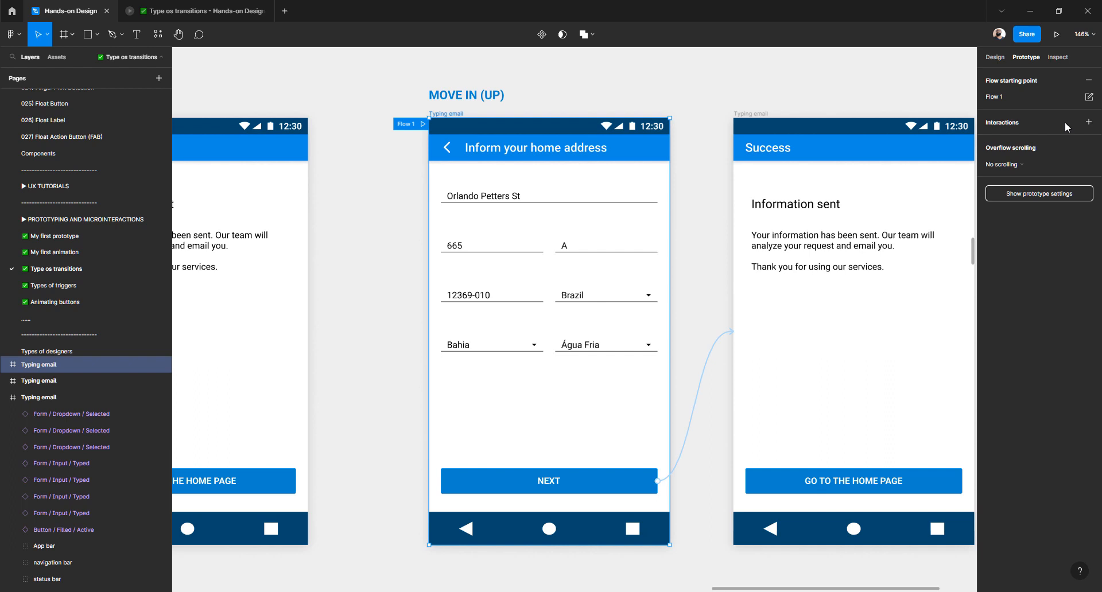
key(7)
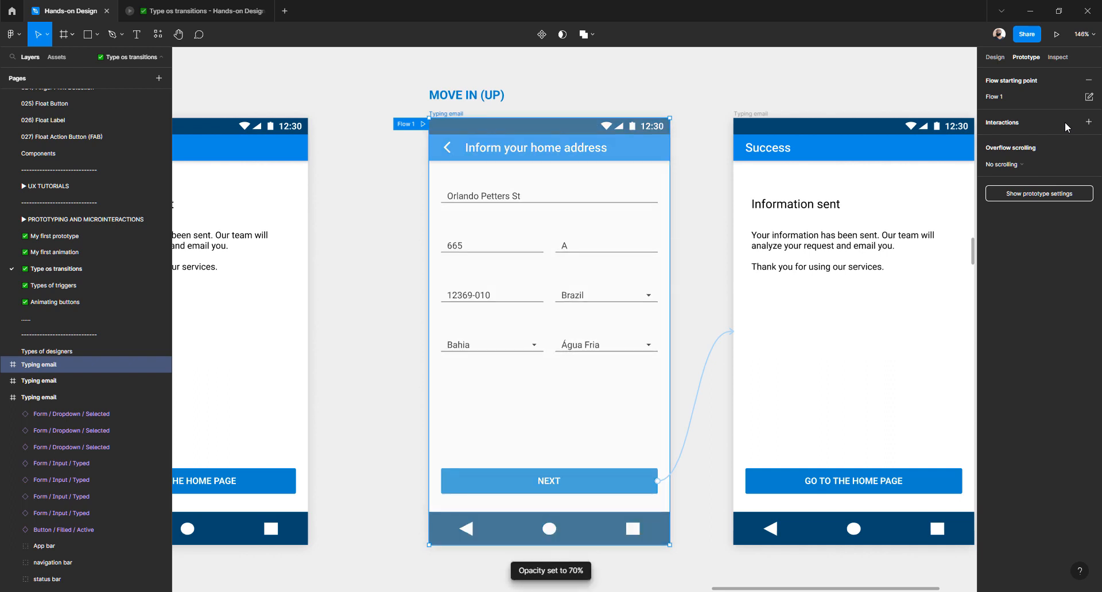
key(ctrl+z)
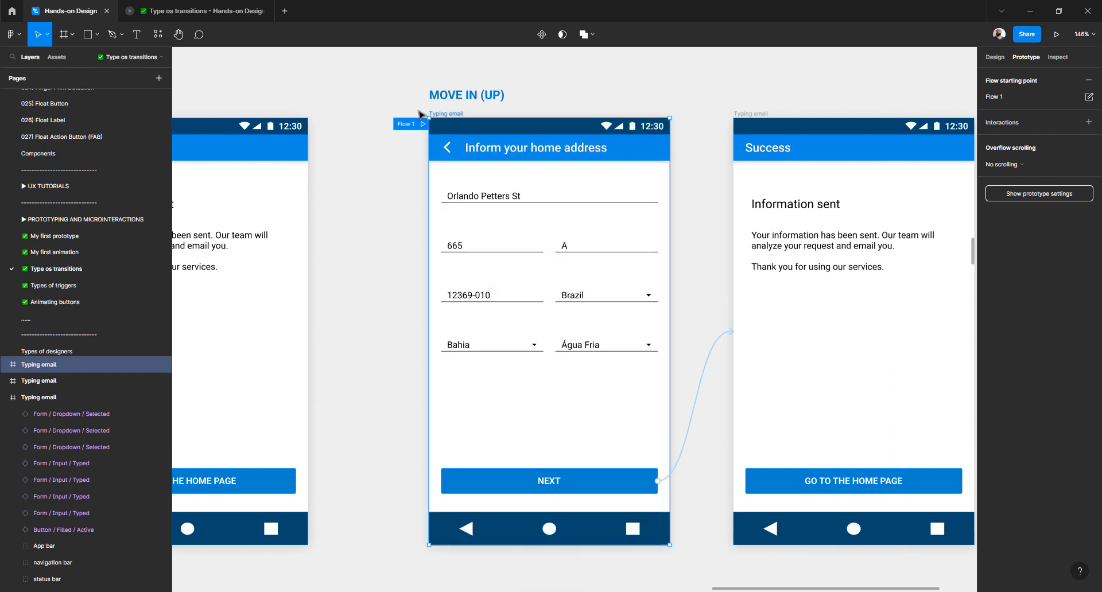
double_click(408, 124)
double_click(1009, 101)
text(7. Move in )
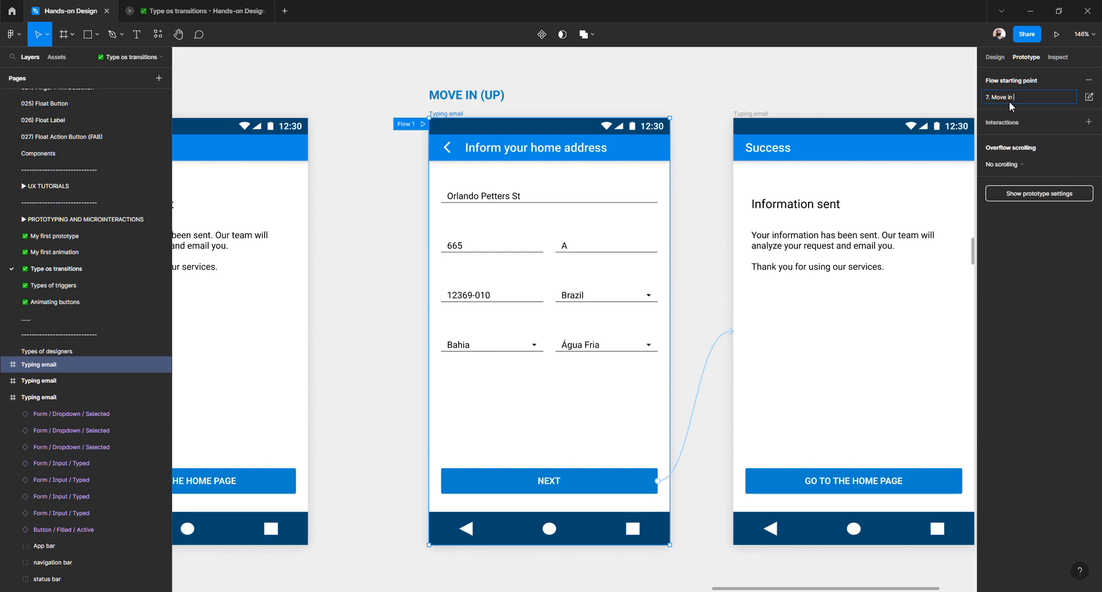
text((up))
key(Return)
- Play the "7. Move in (up)" flow repeatedly between the address form and Success screens, and return to the design file
click(423, 125)
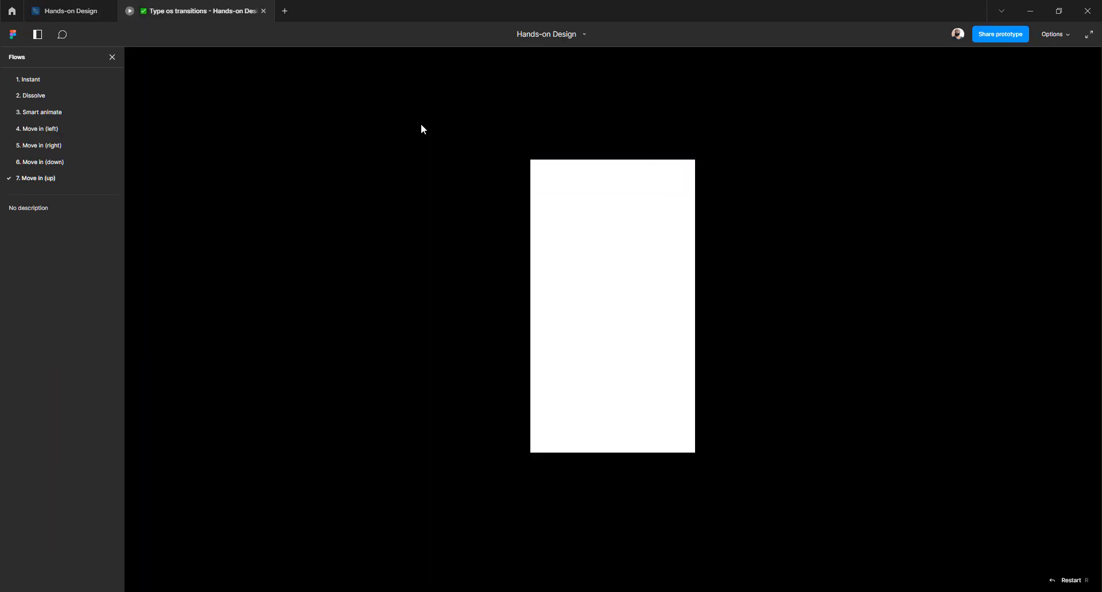
click(579, 412)
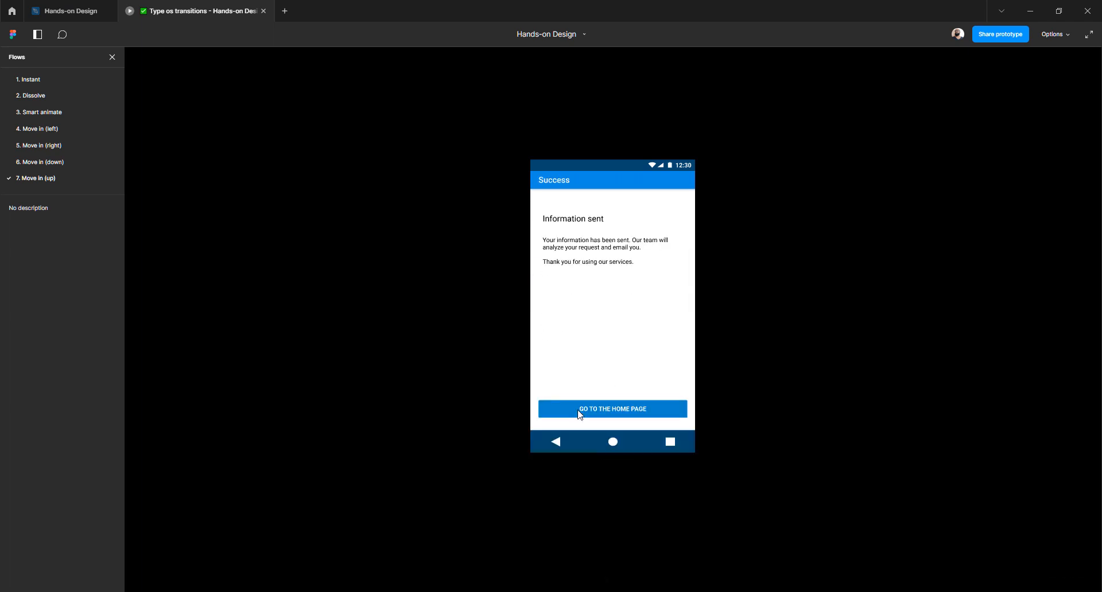
click(579, 414)
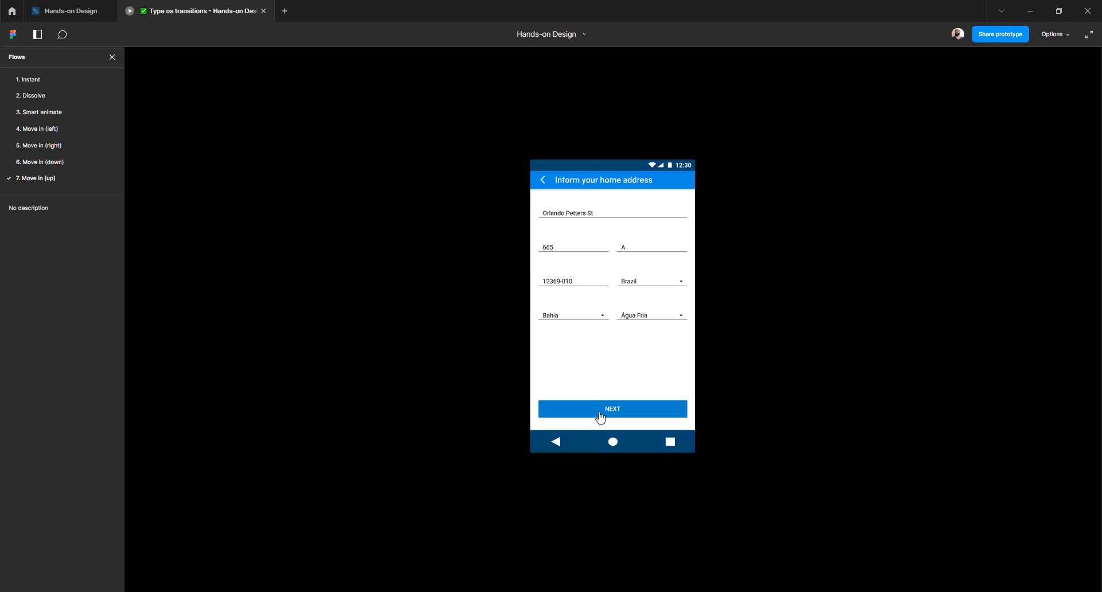
click(600, 416)
click(601, 416)
click(596, 413)
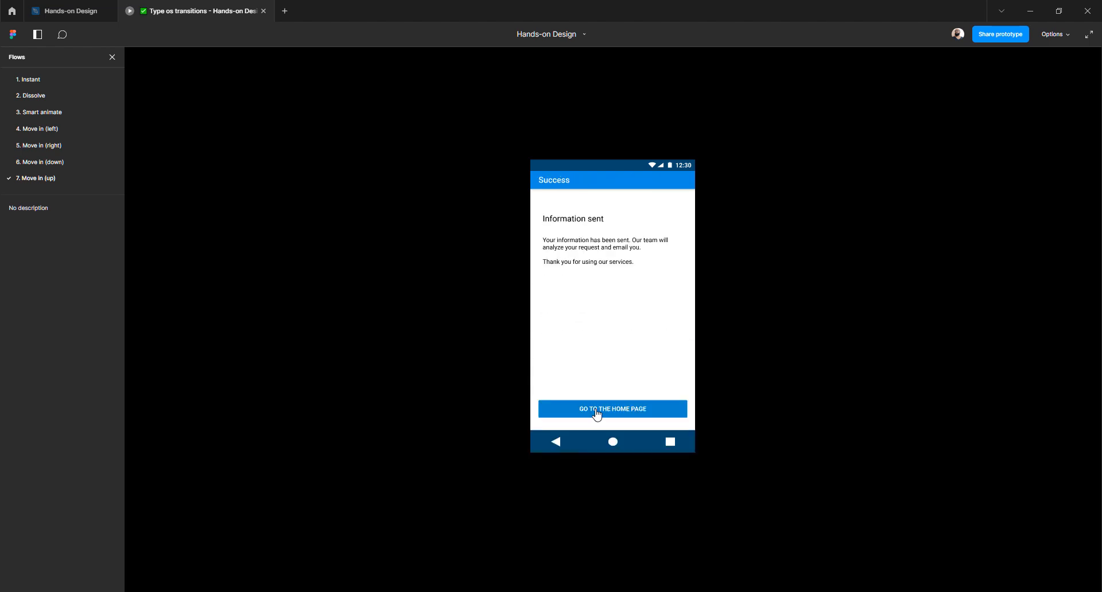
click(596, 412)
click(611, 415)
click(611, 415)
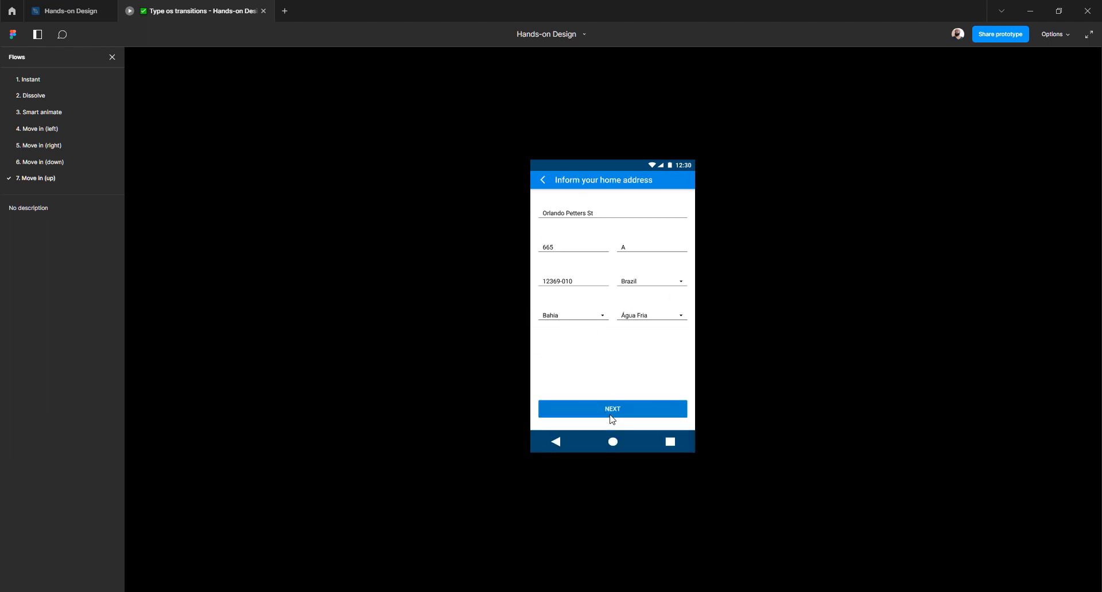
click(606, 414)
click(600, 408)
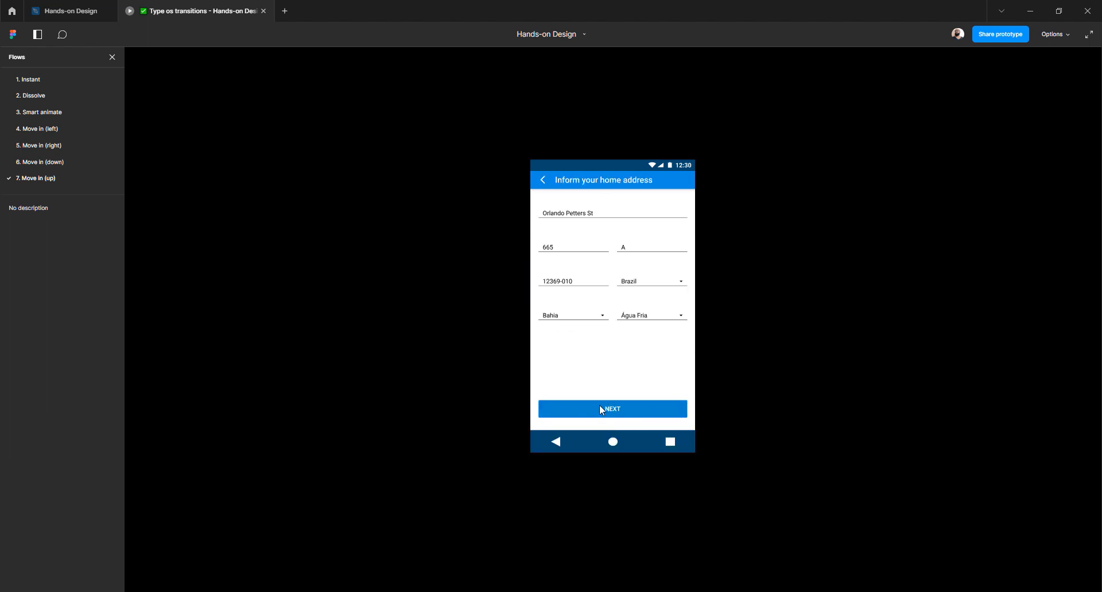
click(71, 10)
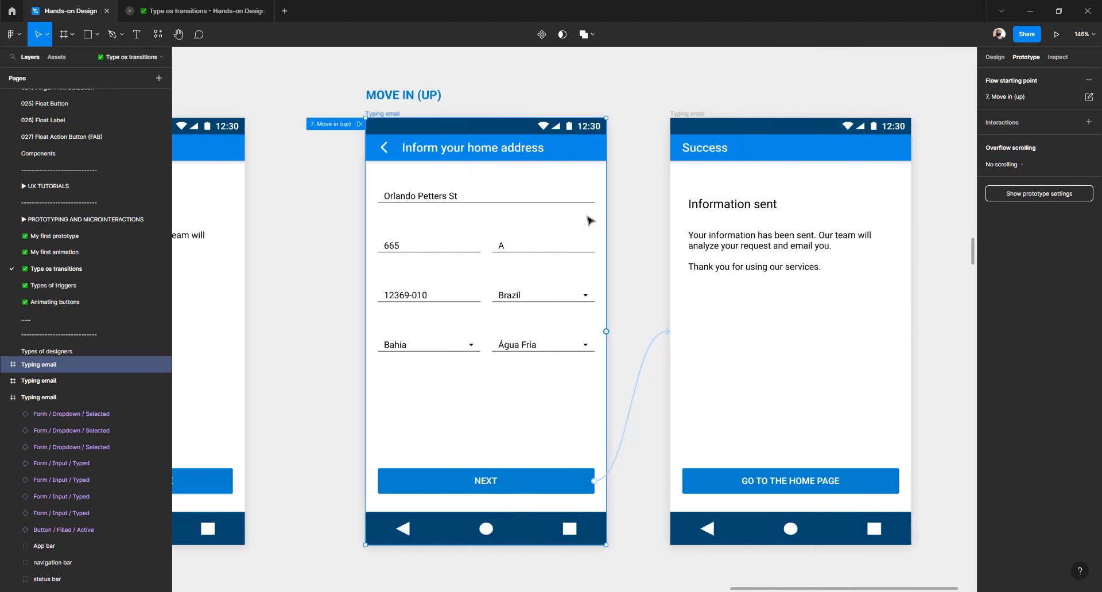
scroll(589, 220, left, 20)
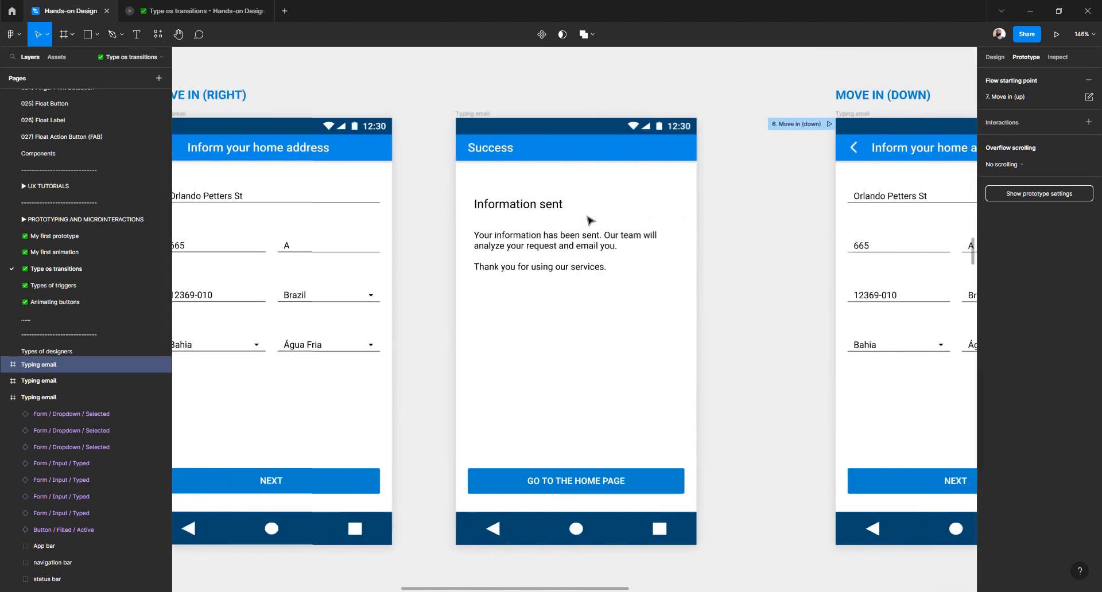
scroll(589, 220, left, 20)
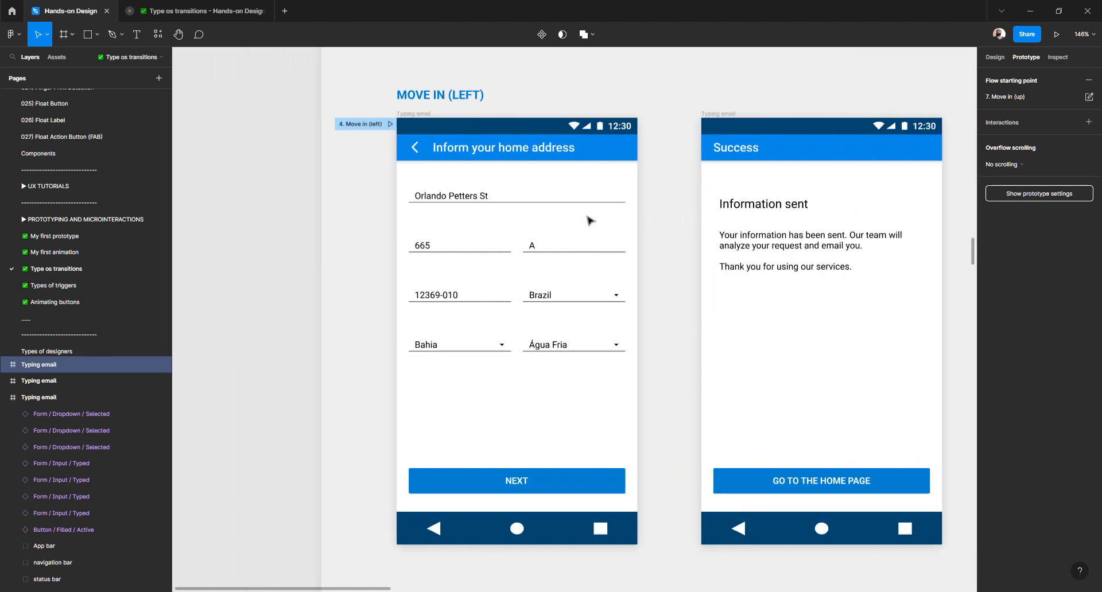
scroll(589, 219, down, 10)
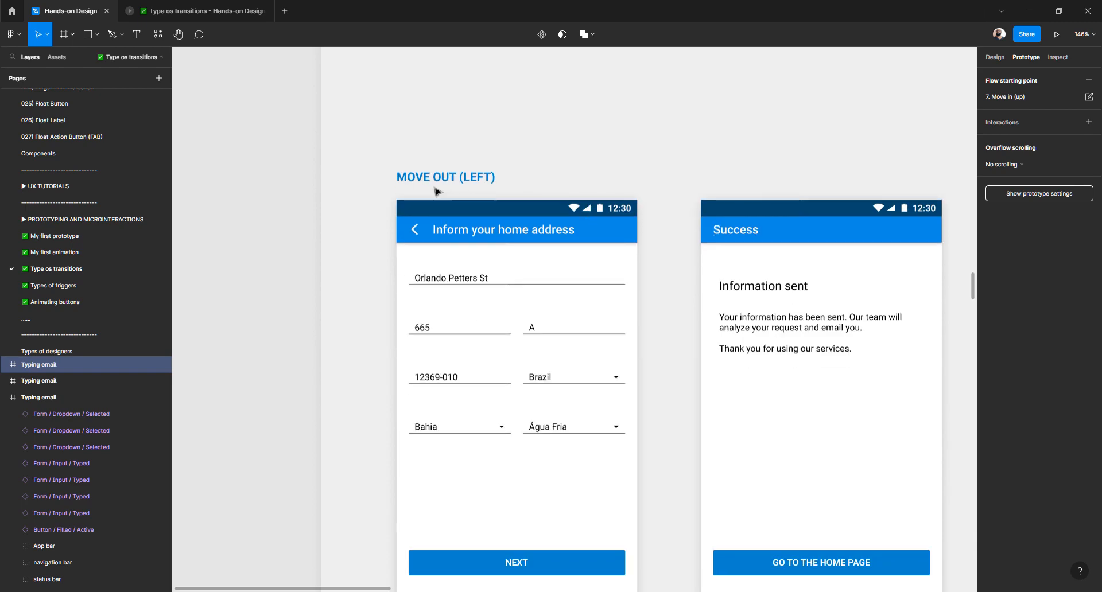
scroll(436, 191, up, 10)
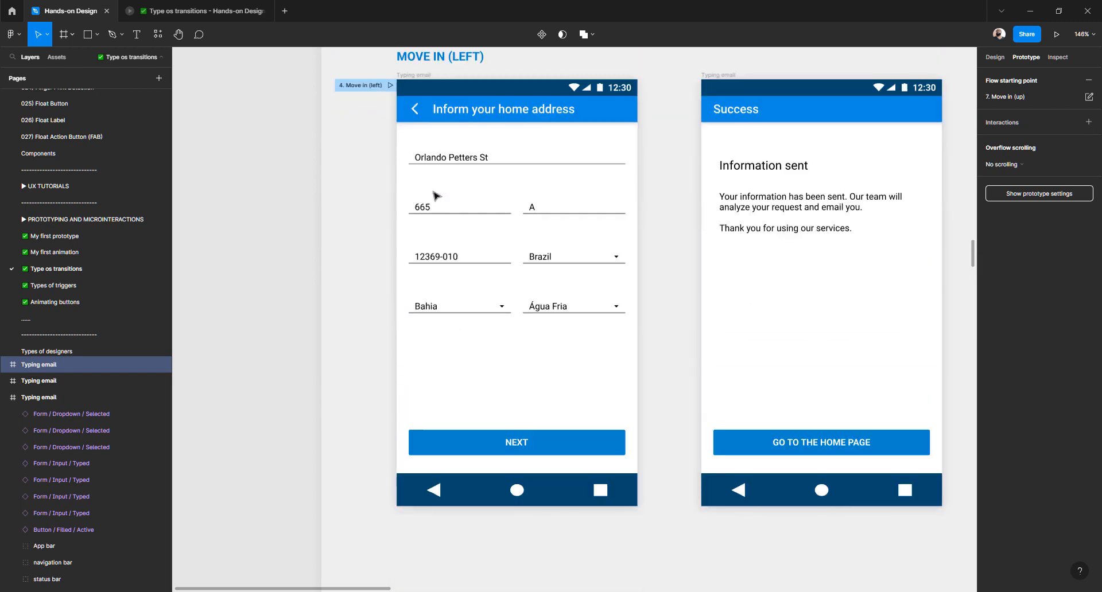
scroll(437, 196, right, 15)
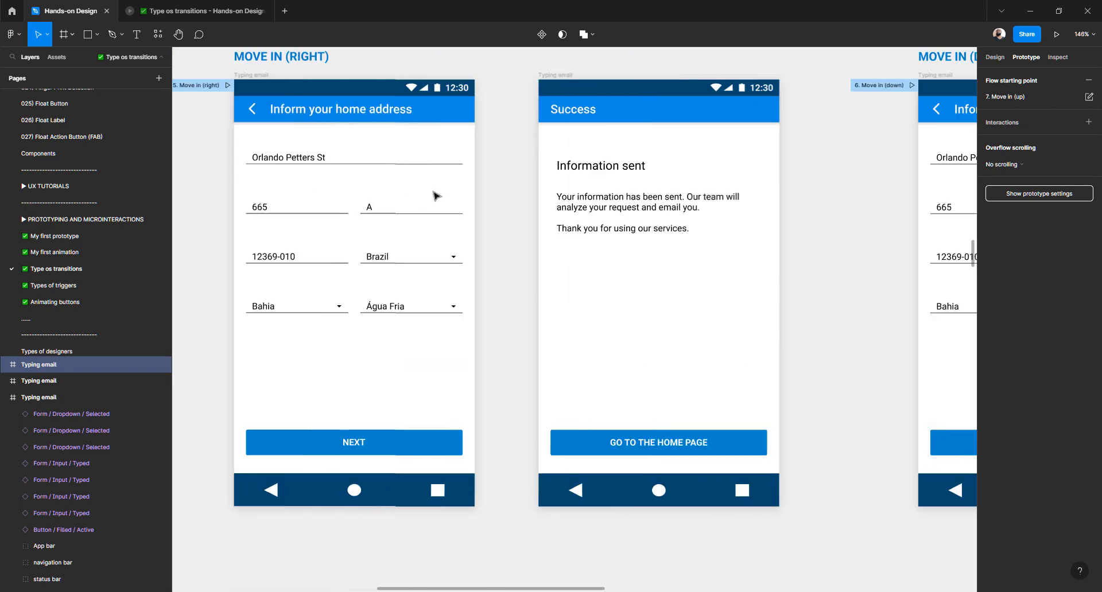
scroll(436, 196, right, 10)
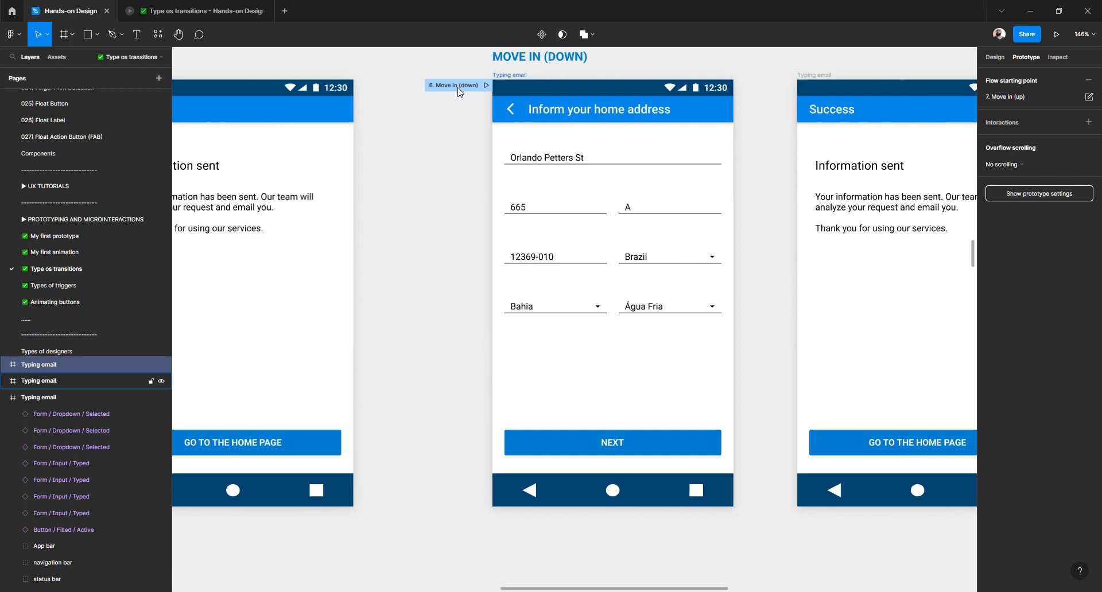
- Ungroup the group holding the Move Out address form and Success screens
scroll(459, 89, left, 10)
scroll(460, 93, right, 20)
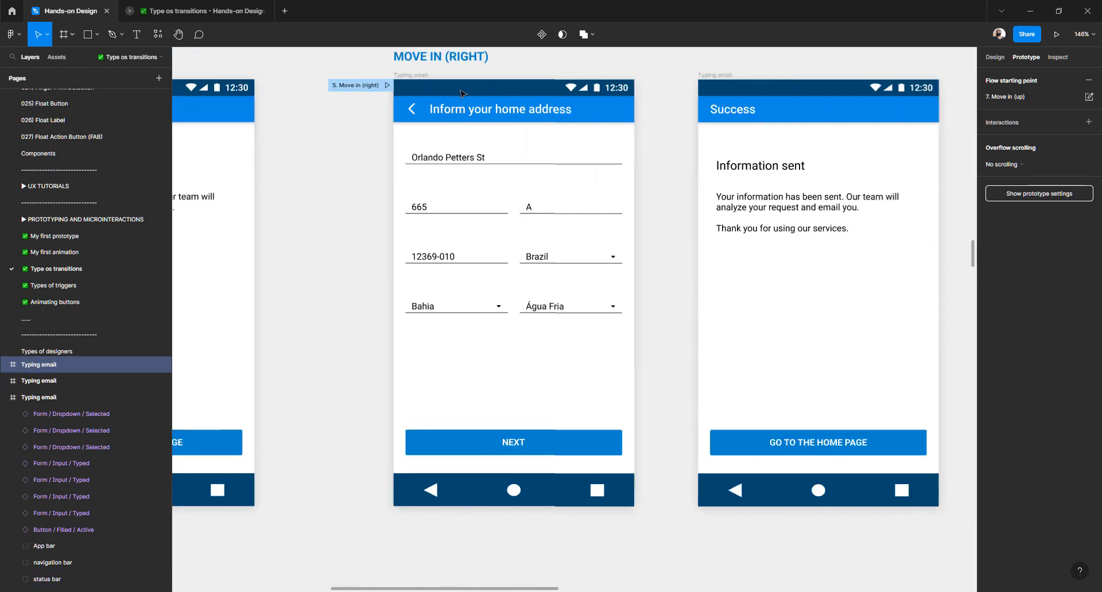
scroll(460, 93, left, 15)
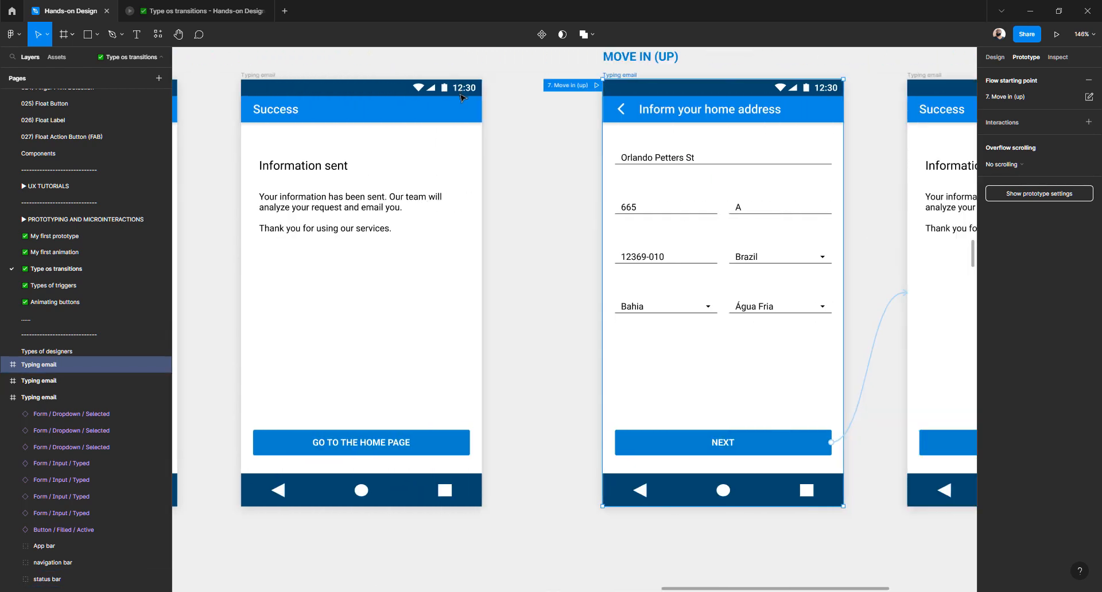
scroll(465, 104, left, 15)
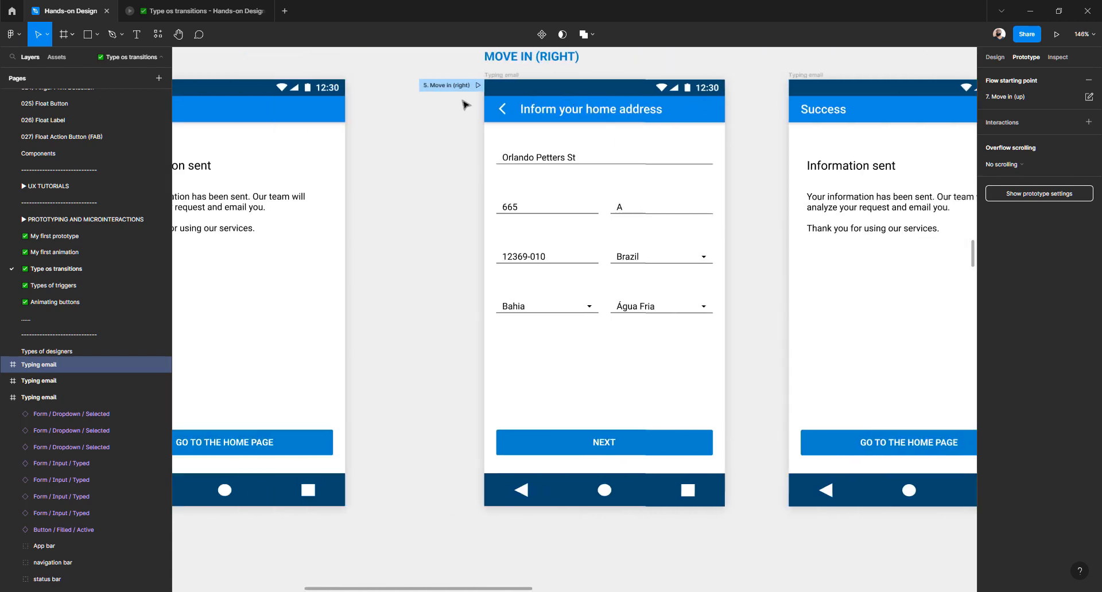
scroll(465, 104, down, 5)
scroll(464, 104, down, 6)
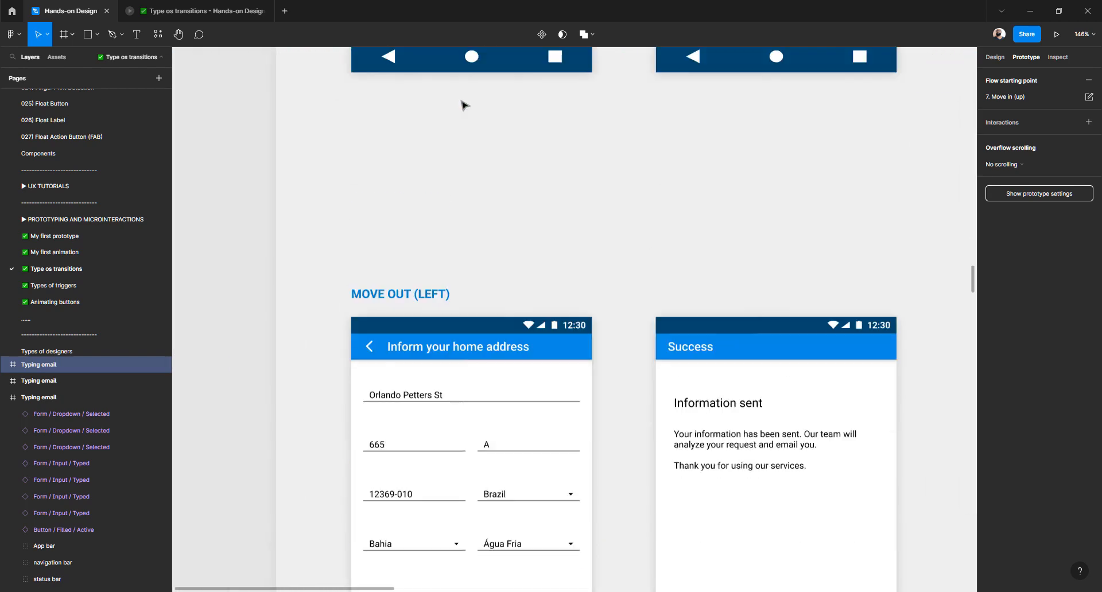
click(383, 235)
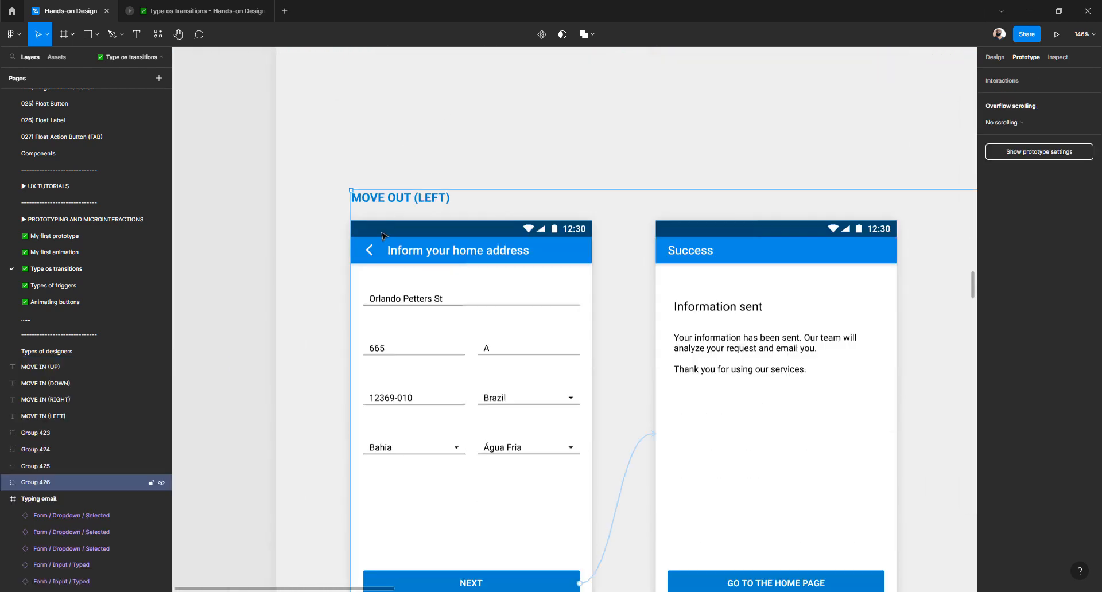
key(ctrl+shift+g)
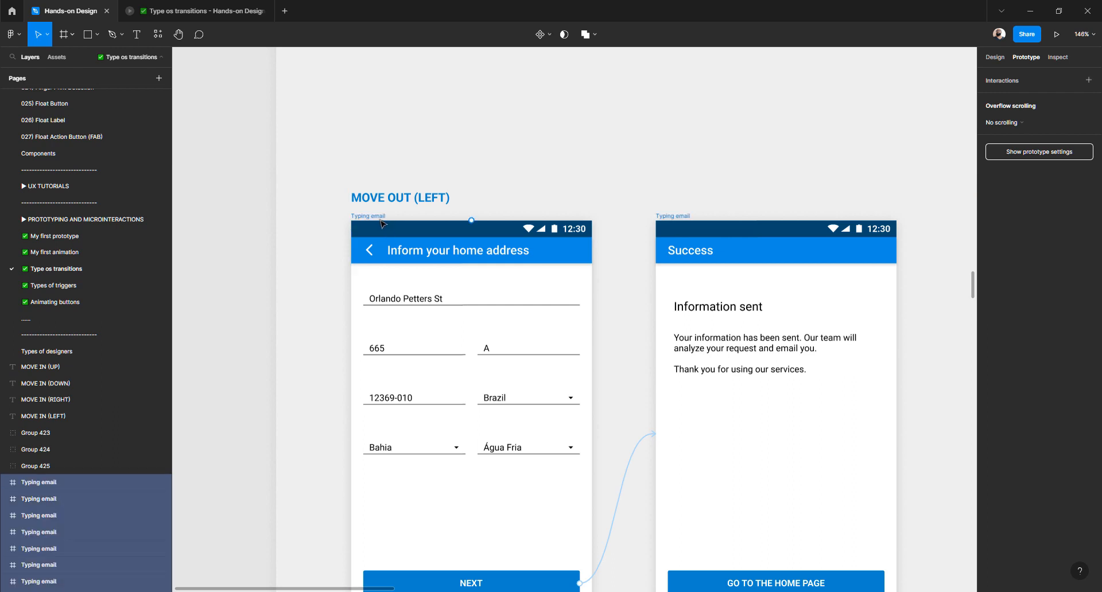
- Add a flow starting point named "8. Move out (left)" to the Move Out (Left) address form frame
click(377, 219)
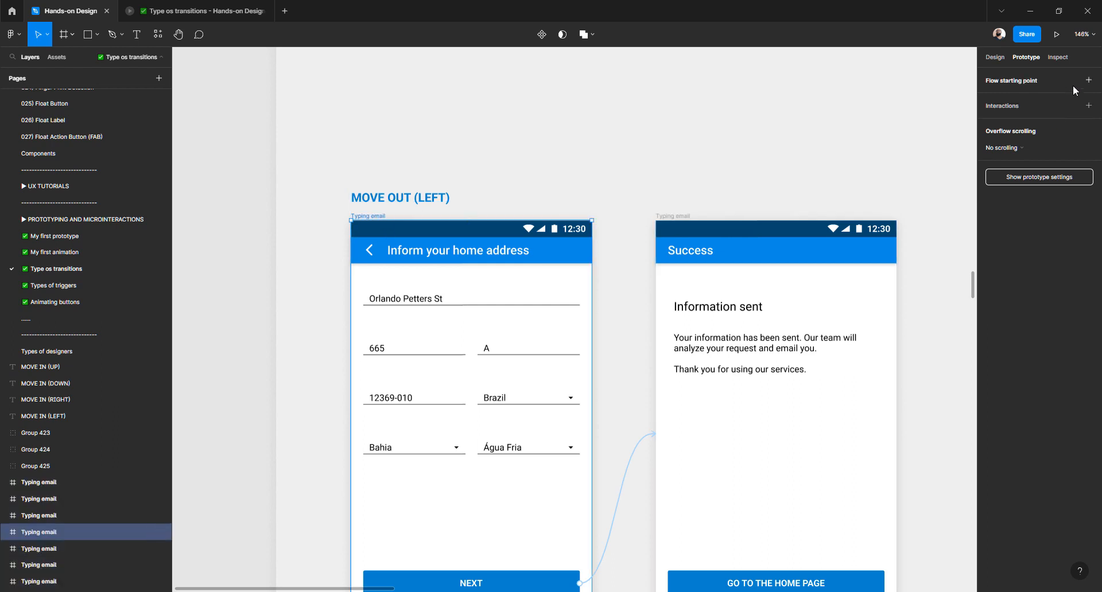
click(1088, 80)
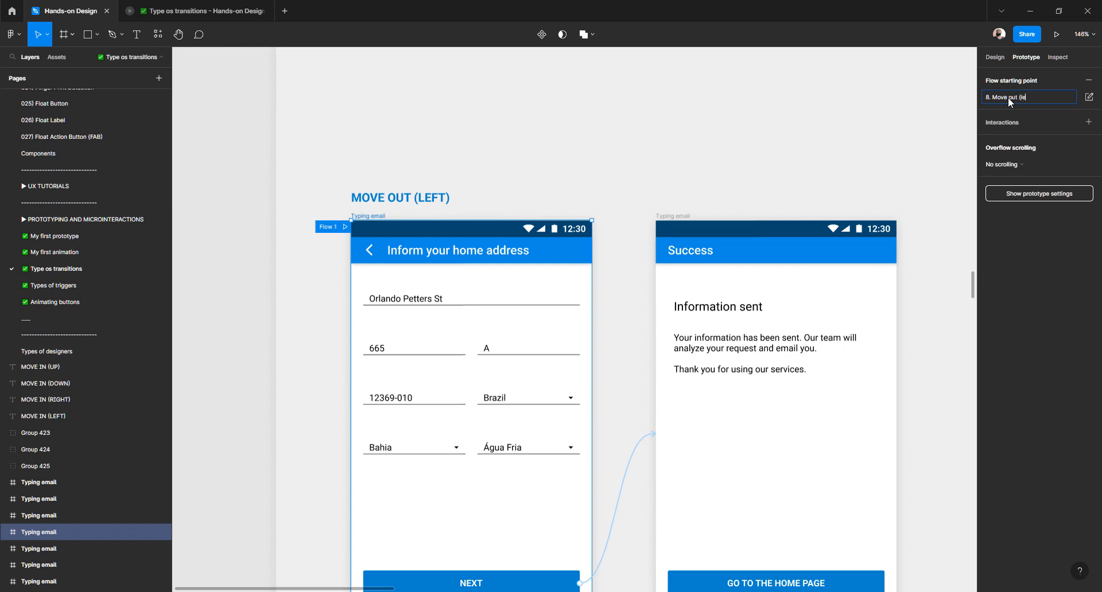
key(Return)
- Play the "8. Move out (left)" flow repeatedly between the address form and Success screens
click(345, 227)
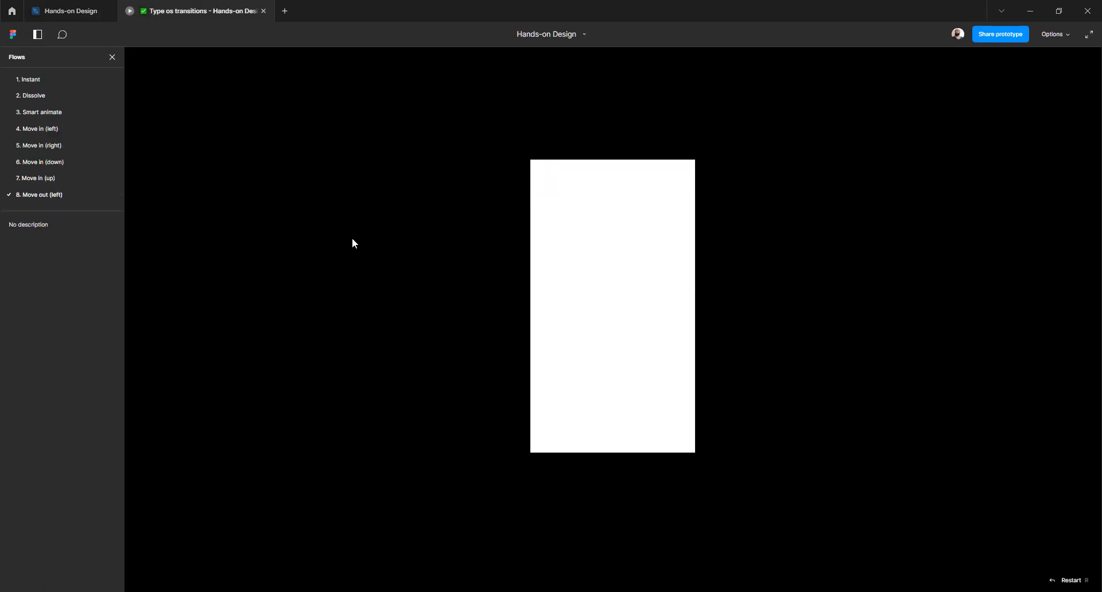
click(613, 414)
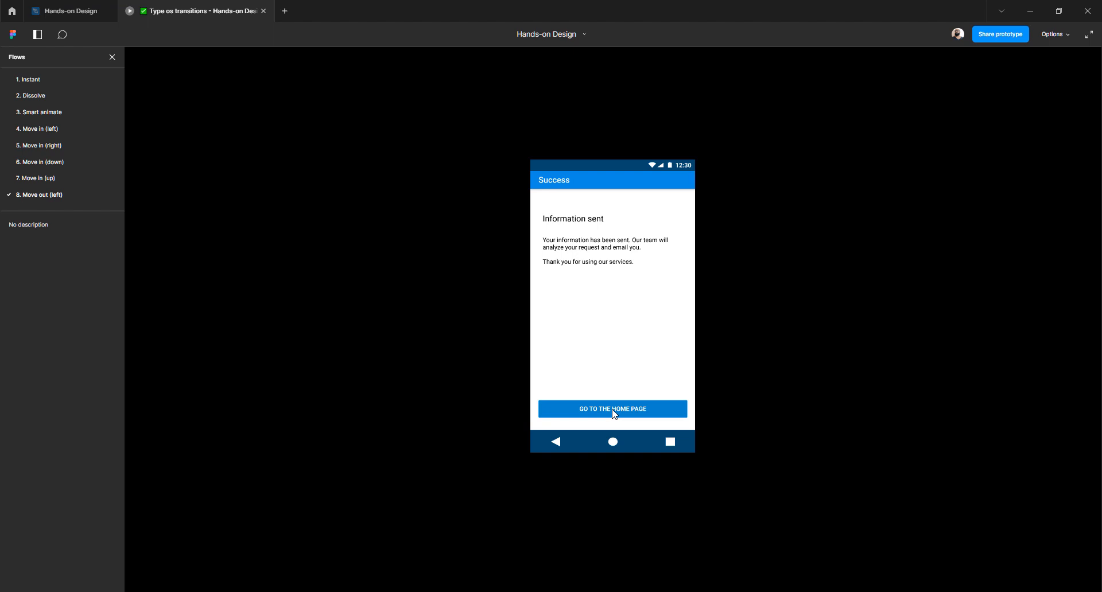
click(613, 410)
click(613, 410)
click(612, 411)
click(626, 414)
click(621, 407)
click(618, 411)
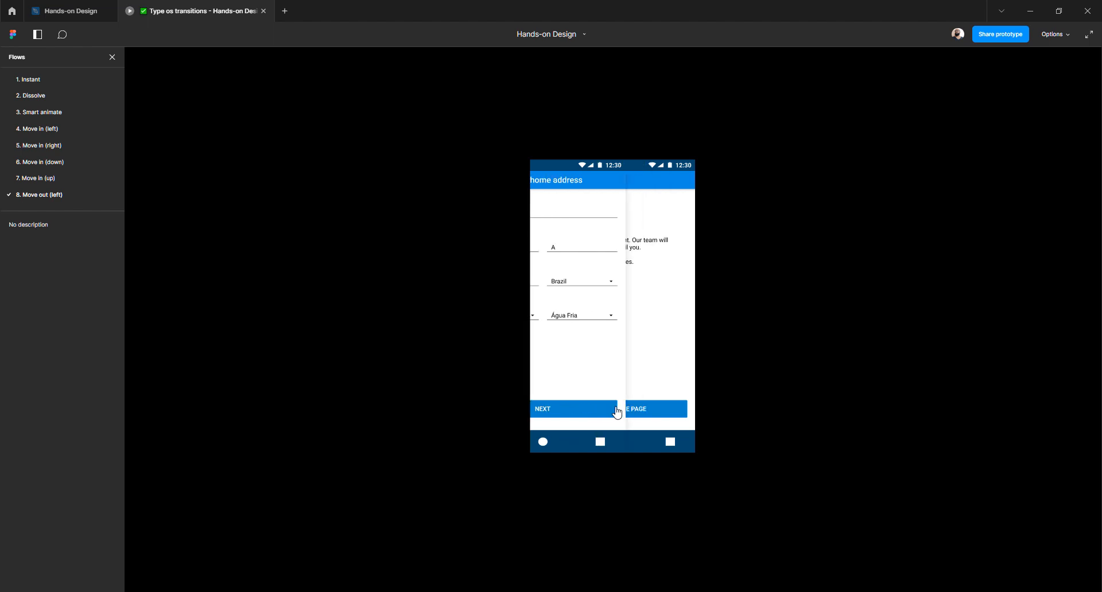
- Switch the preview to the "4. Move in (left)" flow and replay its transition to the Success screen for comparison
click(41, 178)
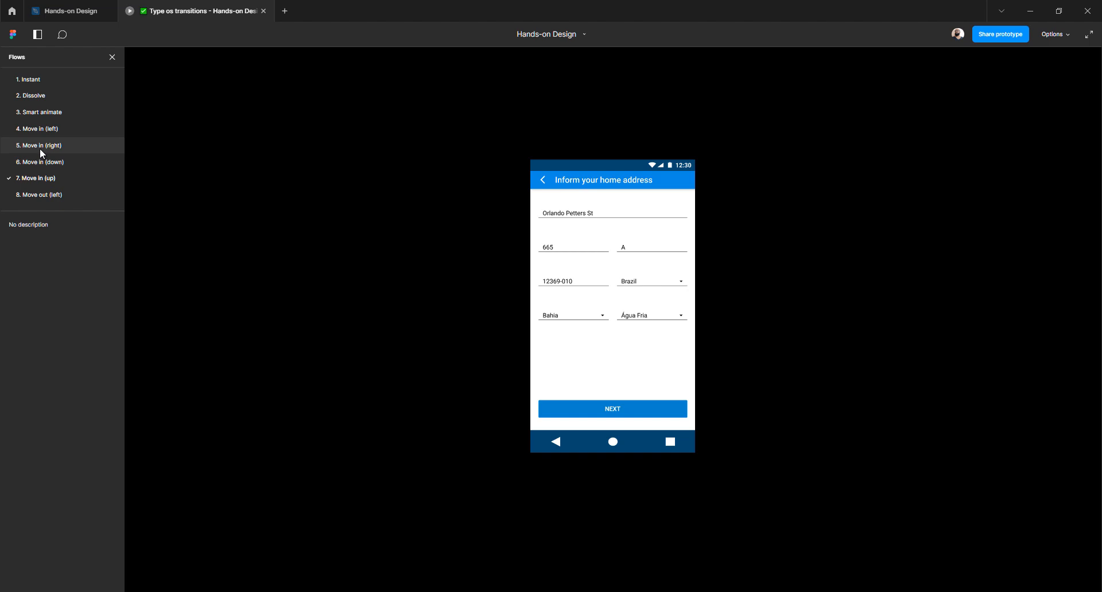
click(37, 126)
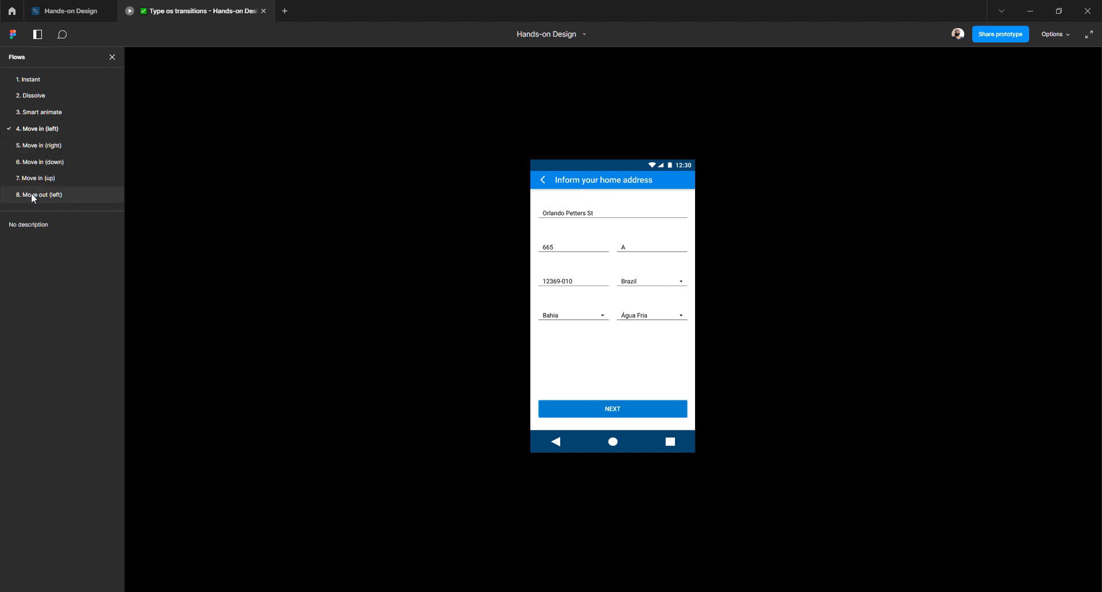
click(611, 414)
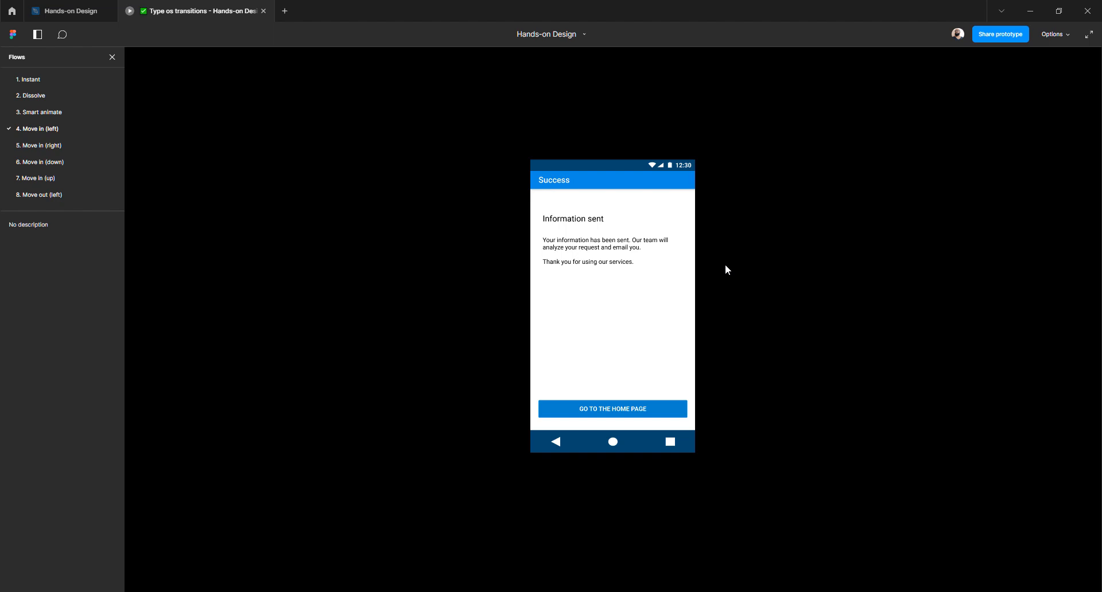
key(r)
click(638, 409)
key(r)
click(634, 410)
- Replay the "8. Move out (left)" flow to the Success screen and return to the design file
click(45, 198)
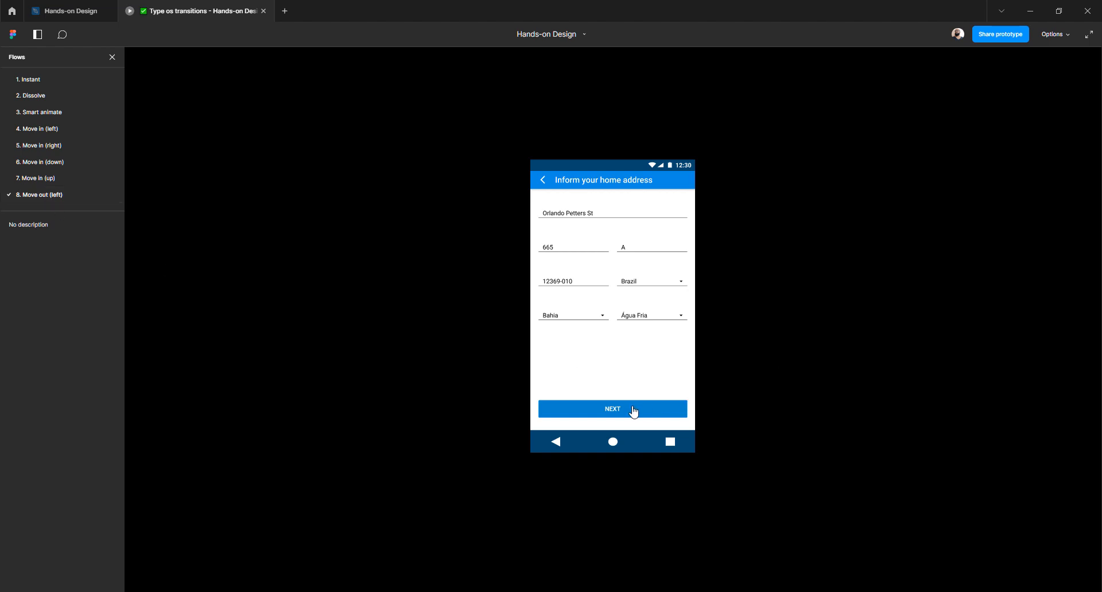
click(611, 411)
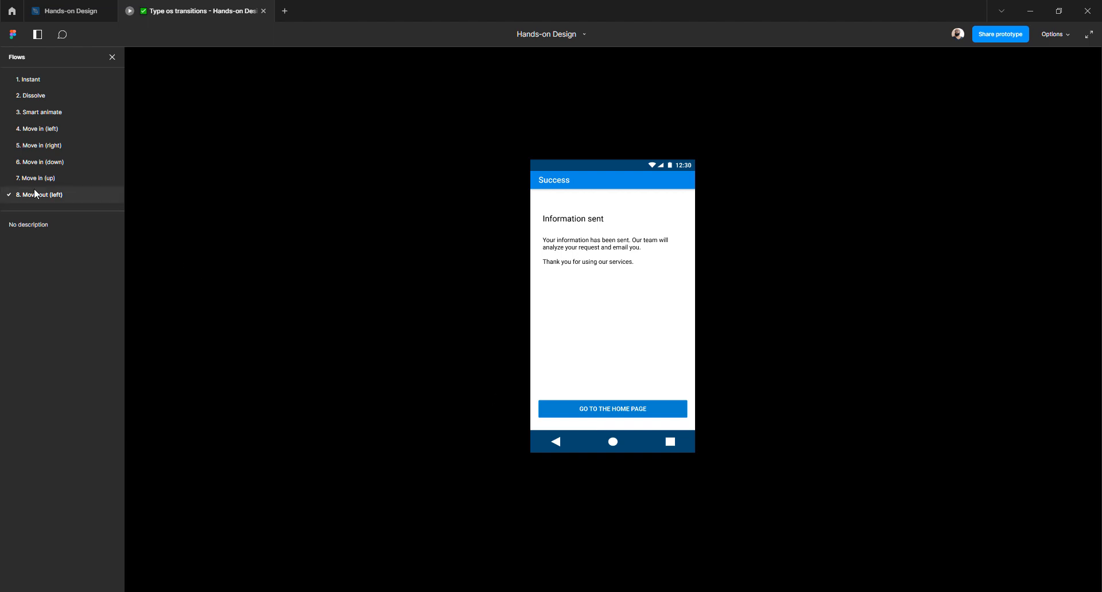
click(61, 14)
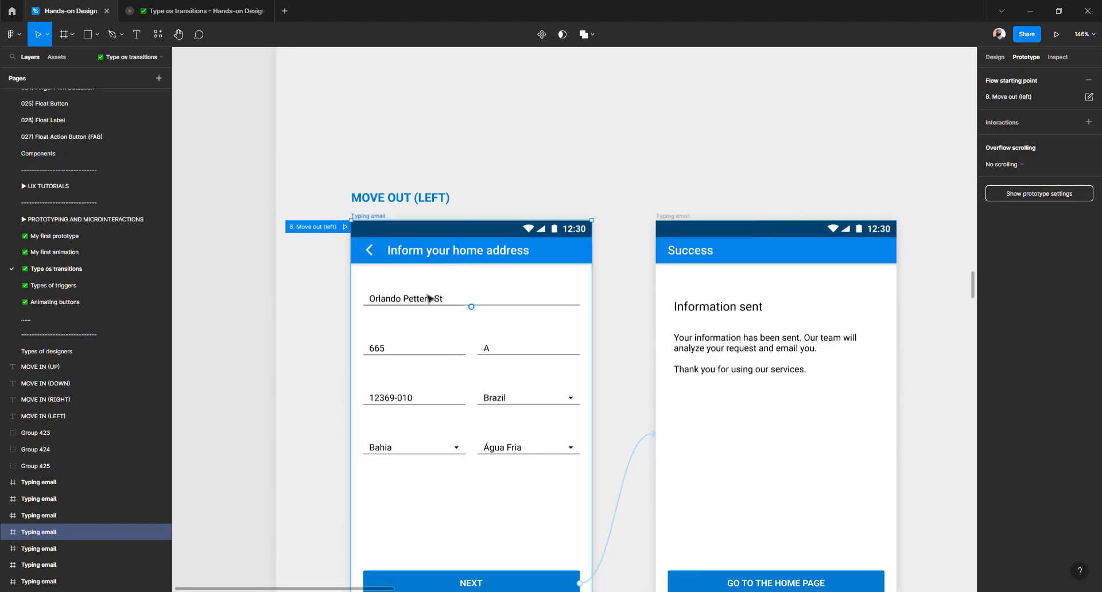
- Add a flow starting point named "9. Move out (right)" to the Move Out (Right) address form frame
scroll(412, 291, right, 5)
scroll(412, 291, left, 8)
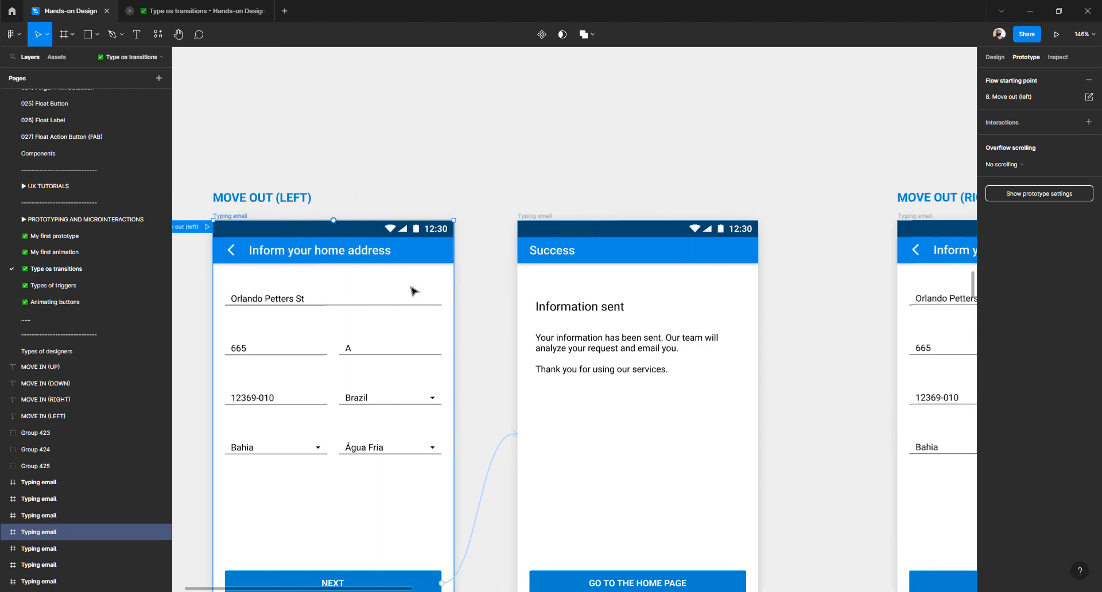
scroll(412, 291, right, 6)
scroll(412, 291, right, 10)
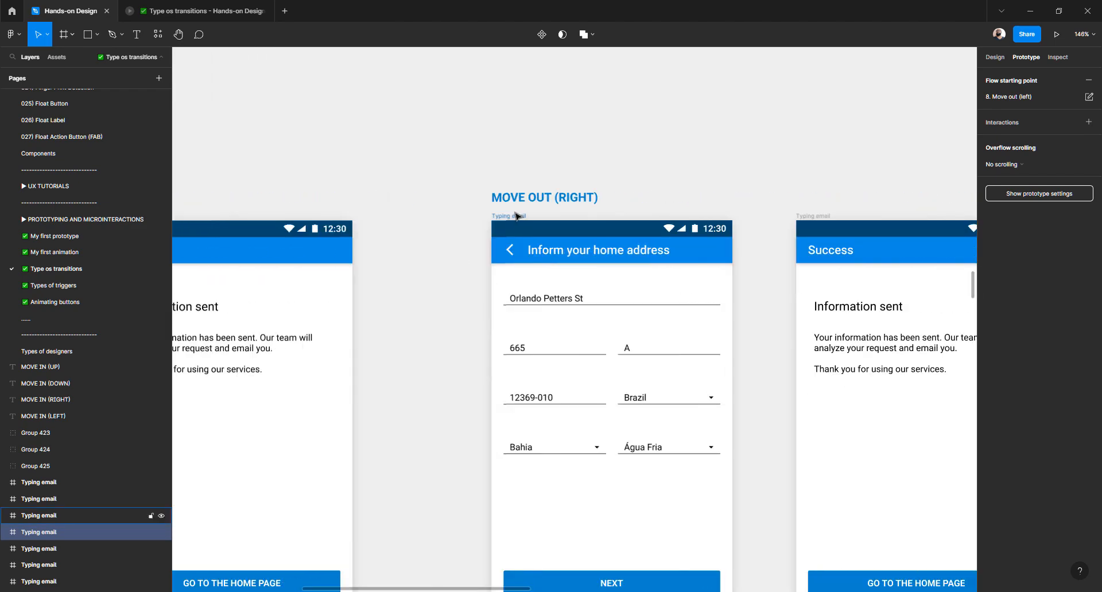
click(514, 221)
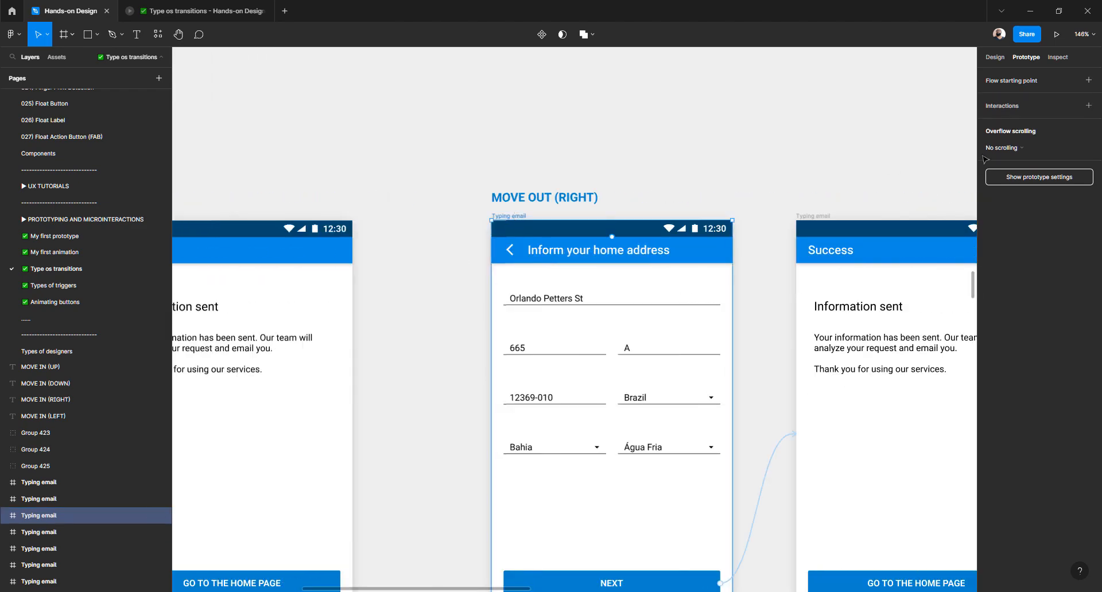
click(1088, 81)
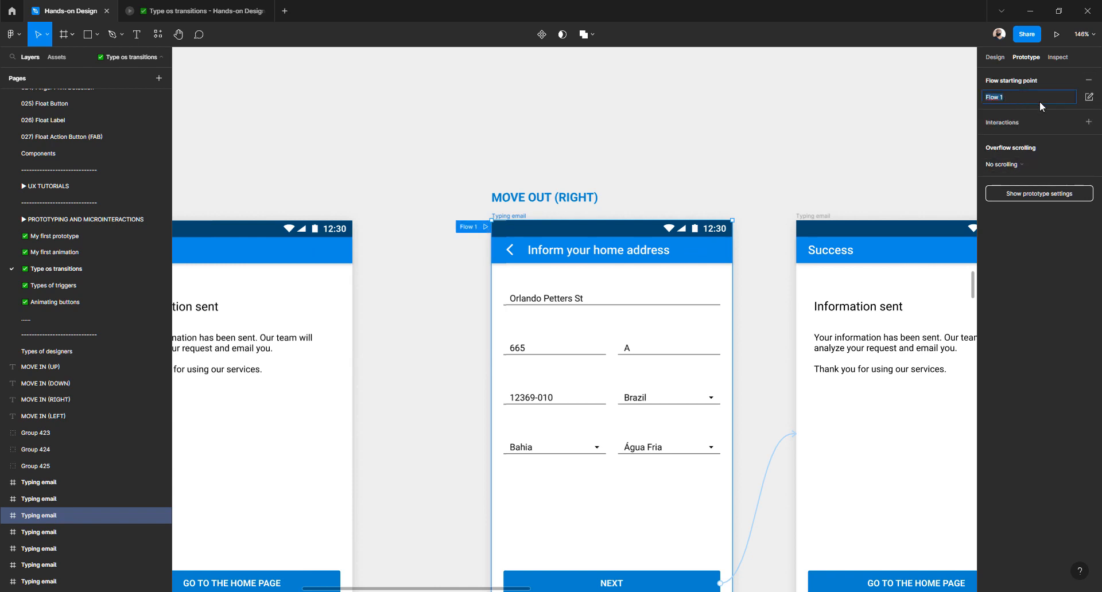
text(9. Move out (right)
key(Return)
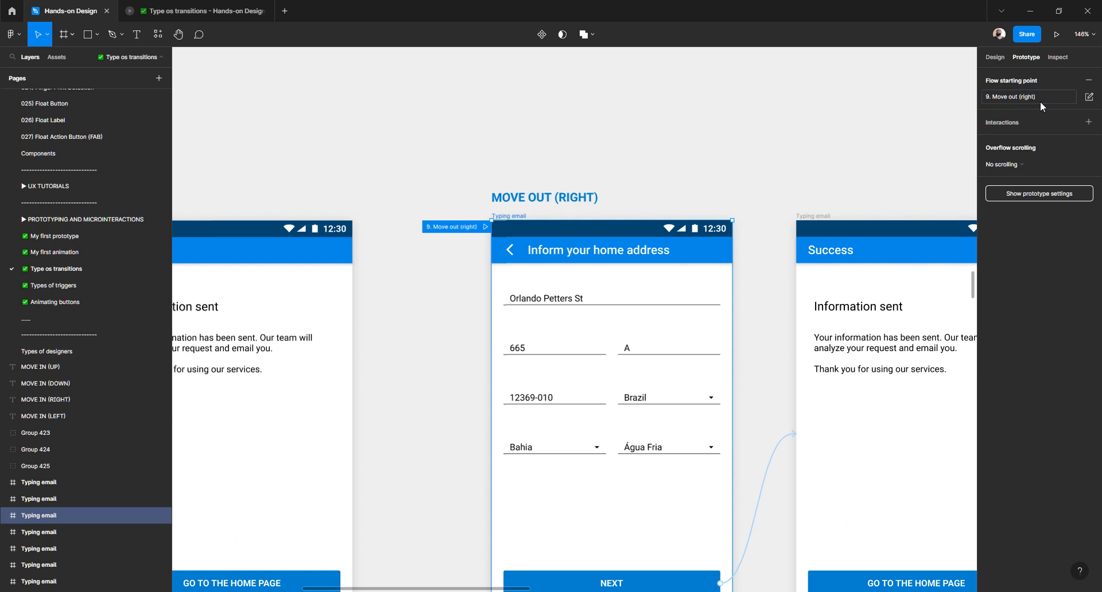
- Play the "9. Move out (right)" flow to the Success screen and enlarge the preview's flow list
click(485, 227)
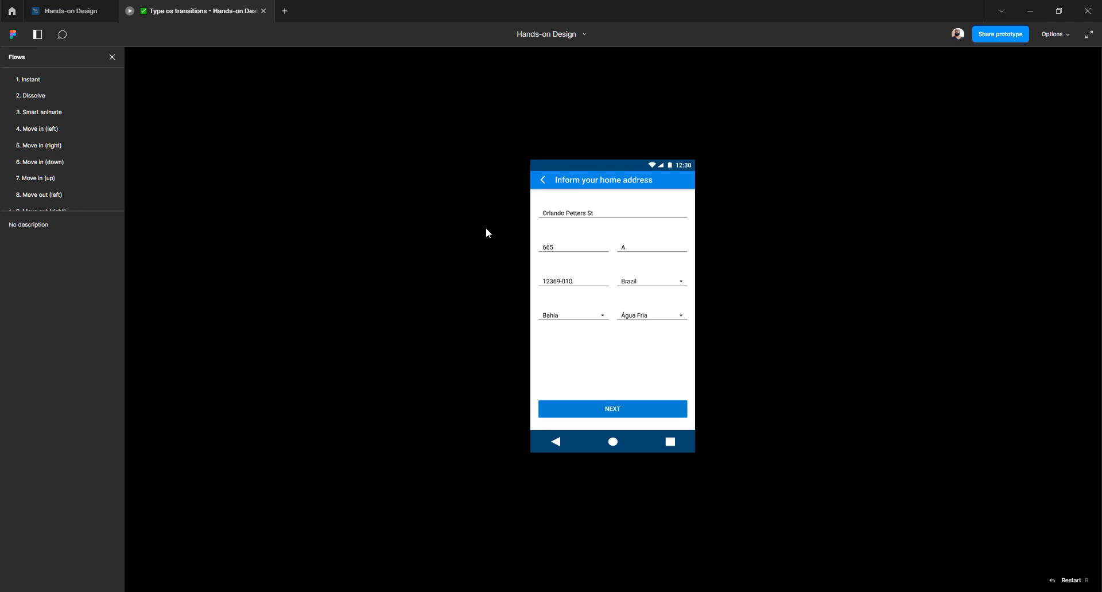
click(623, 411)
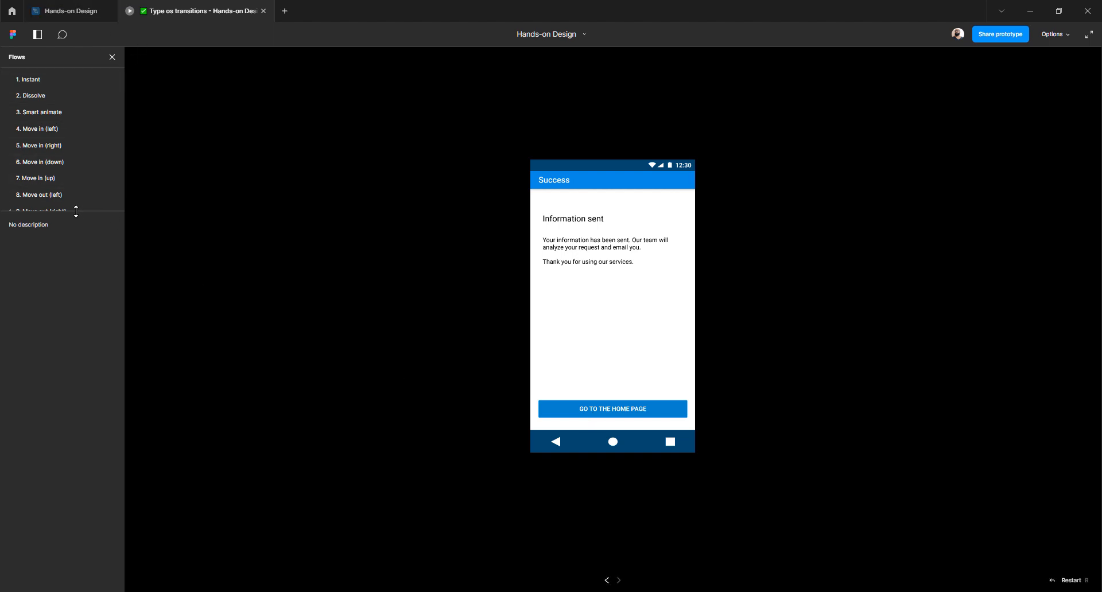
drag(81, 210, 79, 505)
- Return to the design file and add a flow starting point named "10. Move out (down)" to the Move Out (Down) address form frame
click(70, 13)
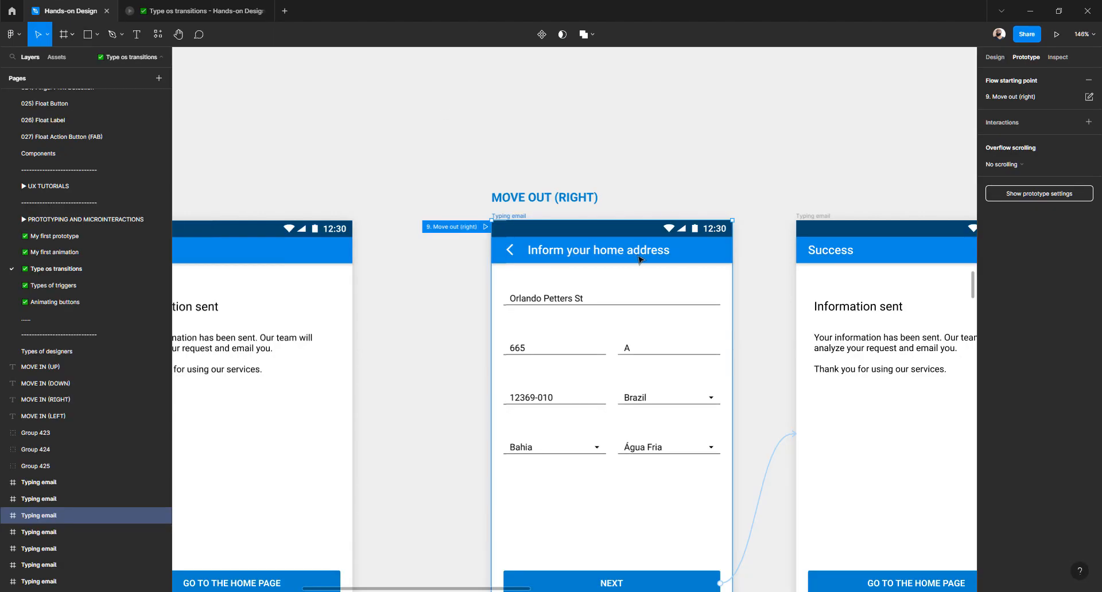
scroll(639, 259, right, 10)
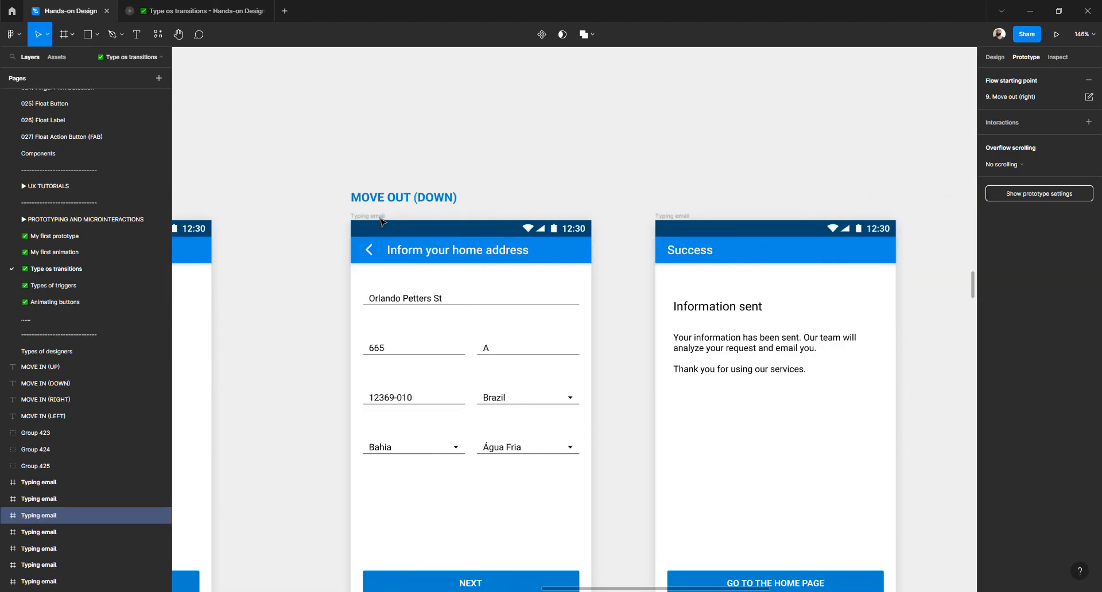
click(373, 217)
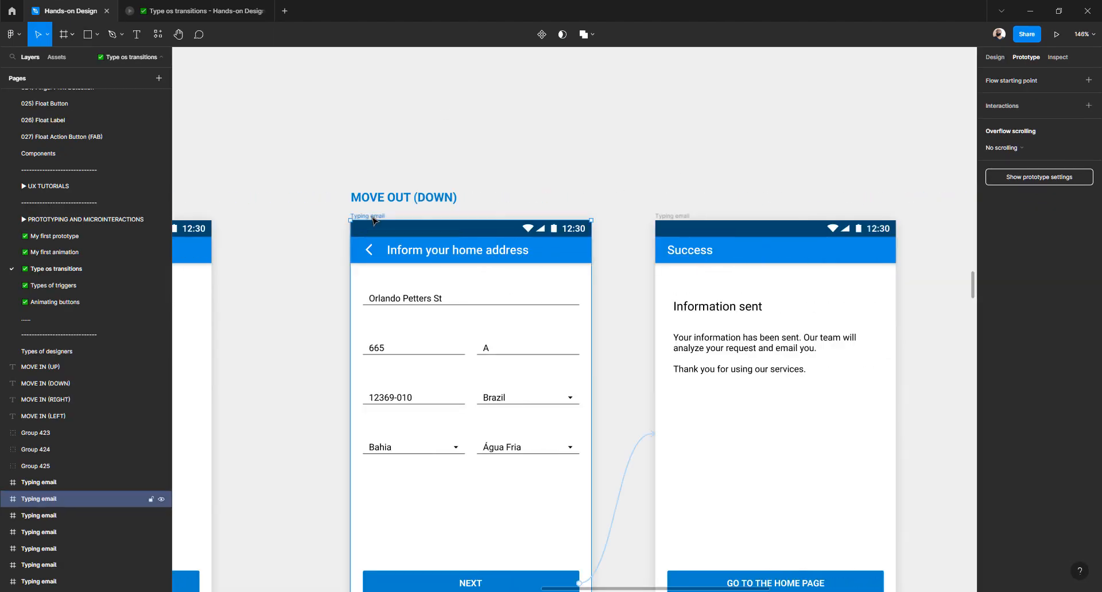
click(1088, 80)
scroll(534, 194, left, 7)
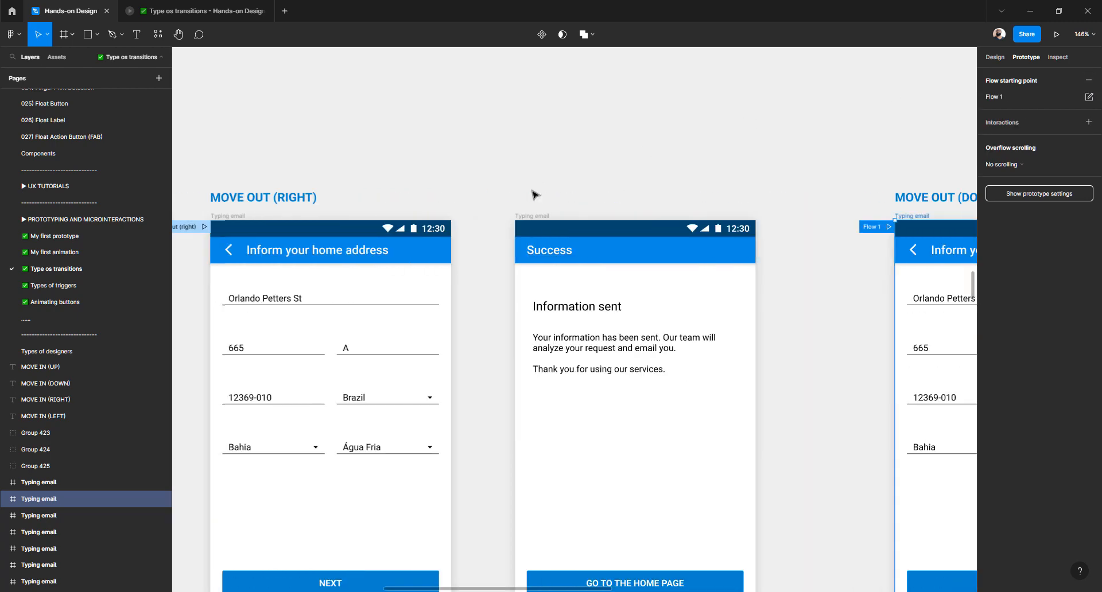
scroll(534, 194, right, 2)
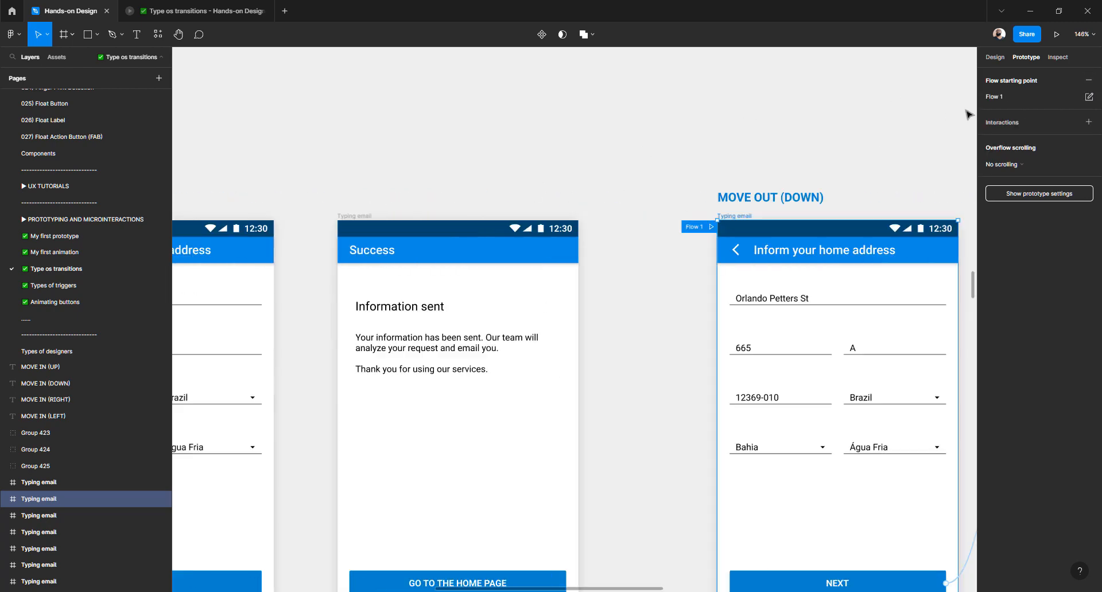
scroll(918, 161, right, 2)
double_click(992, 97)
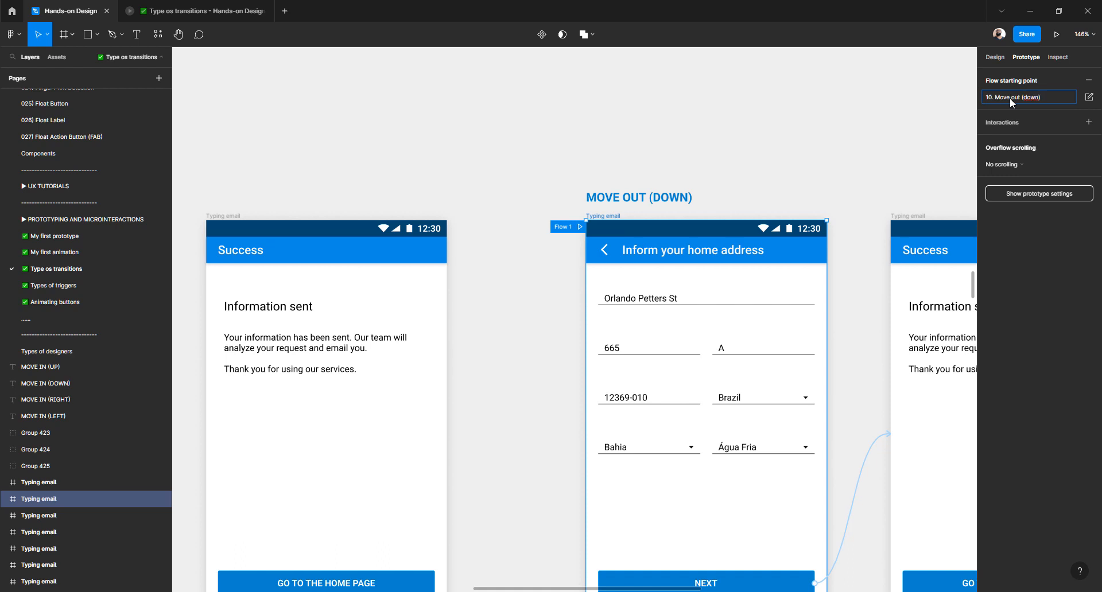
key(Return)
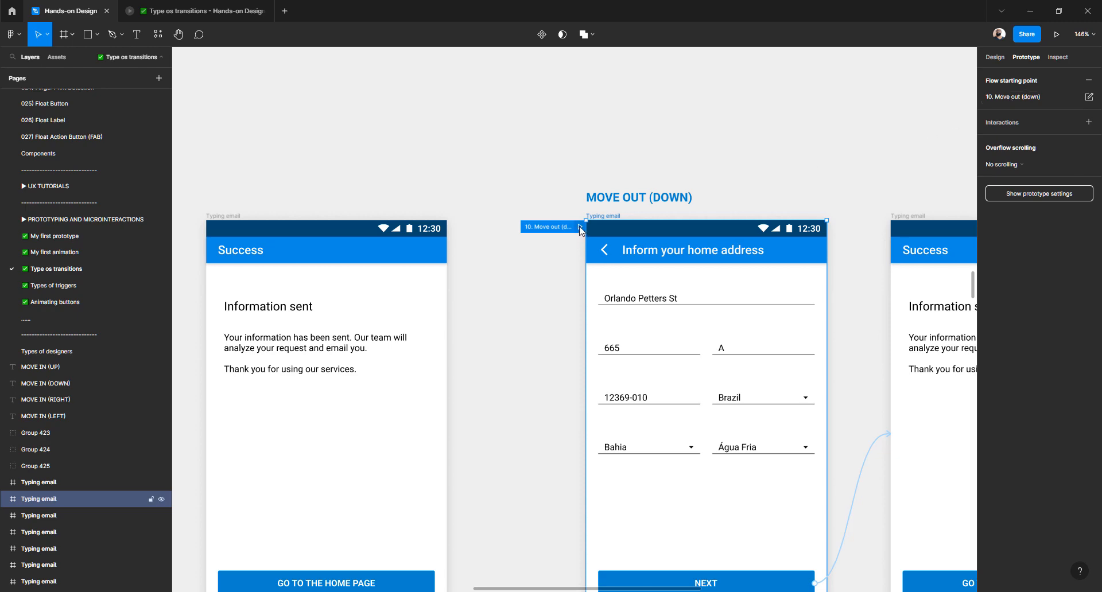
- Play the "10. Move out (down)" flow repeatedly between the address form and Success screens, and return to the design file
click(579, 227)
click(593, 412)
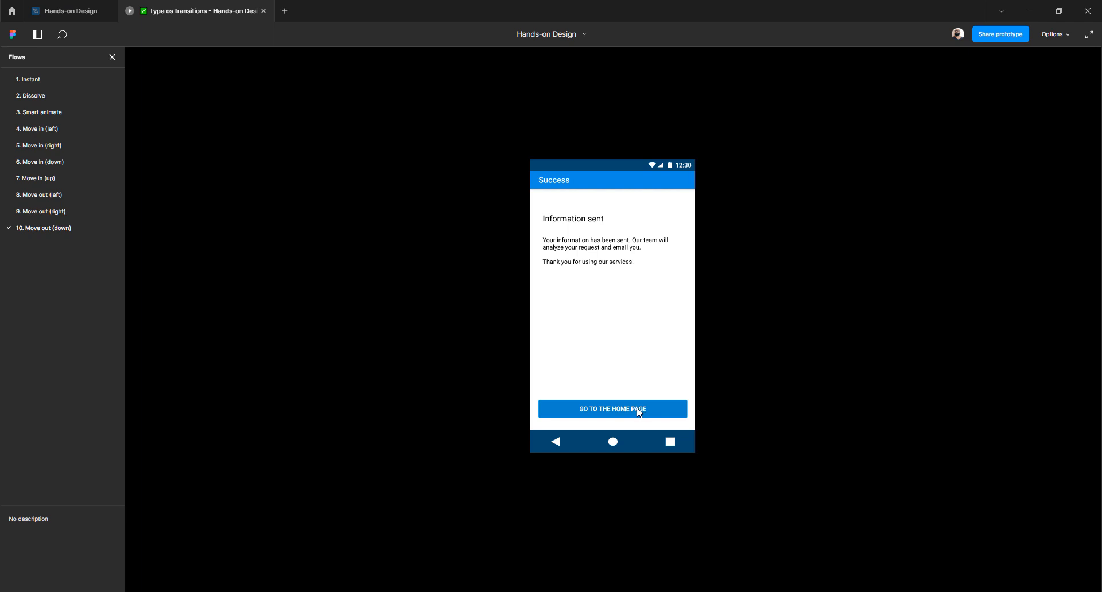
click(638, 412)
click(625, 413)
click(619, 414)
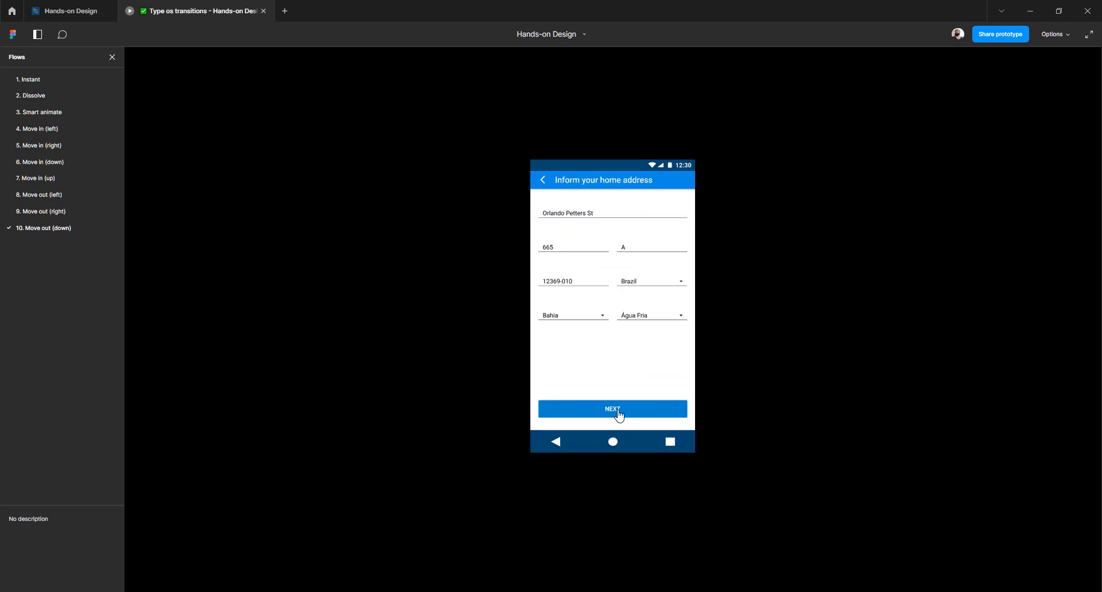
click(618, 414)
click(616, 414)
click(616, 415)
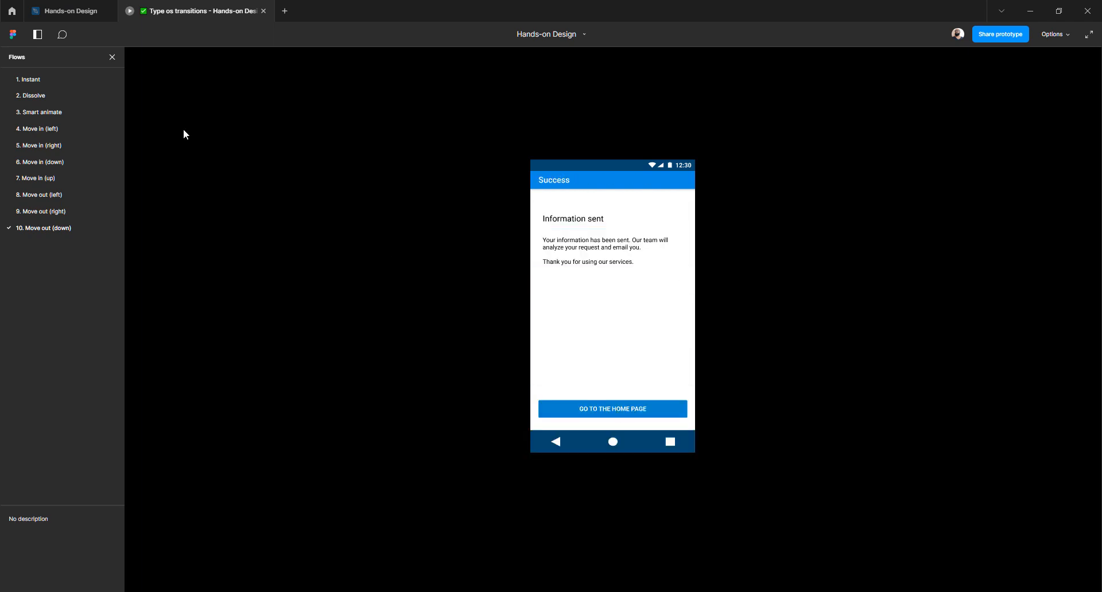
click(81, 11)
scroll(687, 190, right, 5)
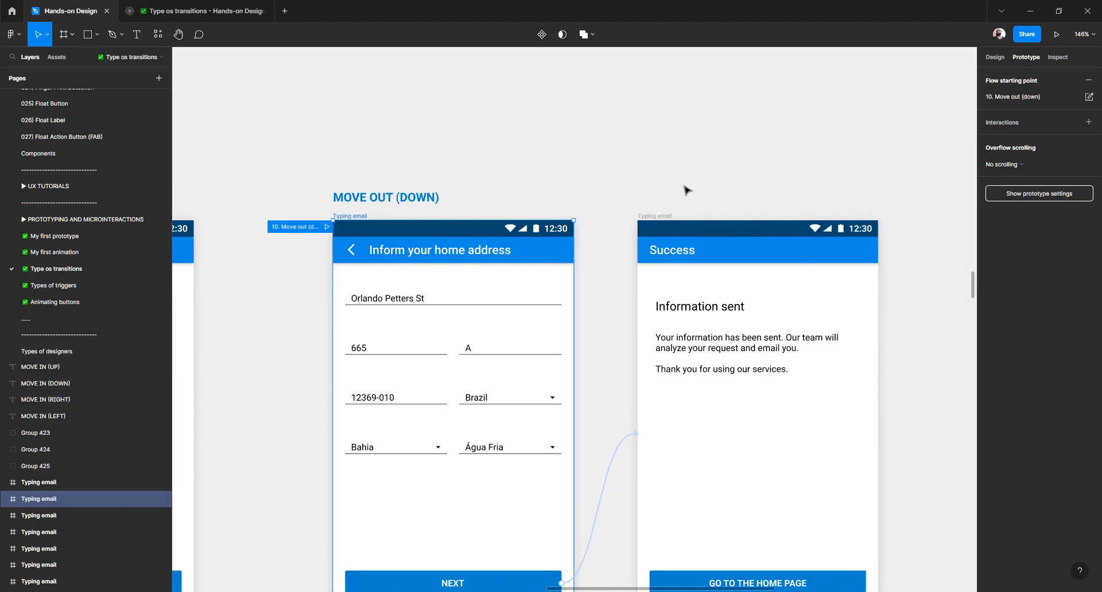
- Add a flow starting point named "11. Move out (up)" to the Move Out (Up) address form frame
scroll(687, 189, down, 4)
scroll(687, 189, right, 10)
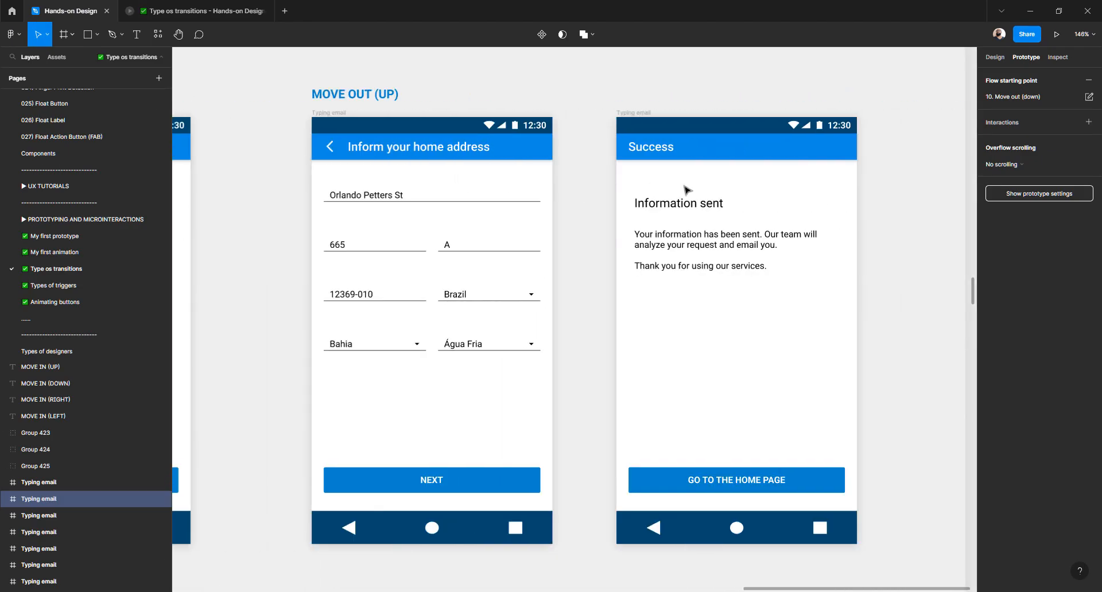
click(326, 113)
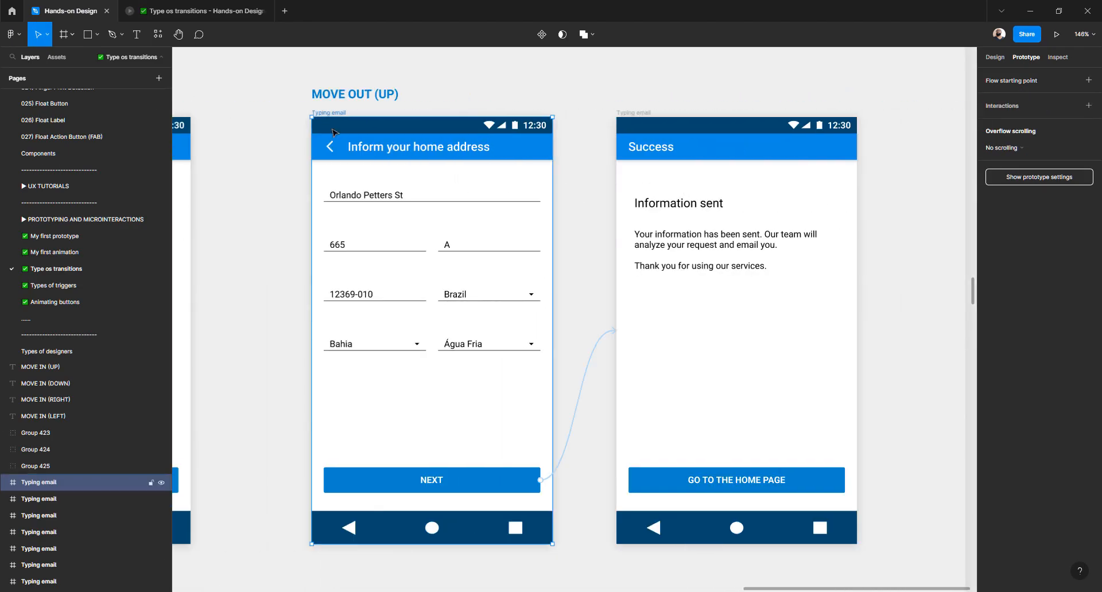
click(1088, 80)
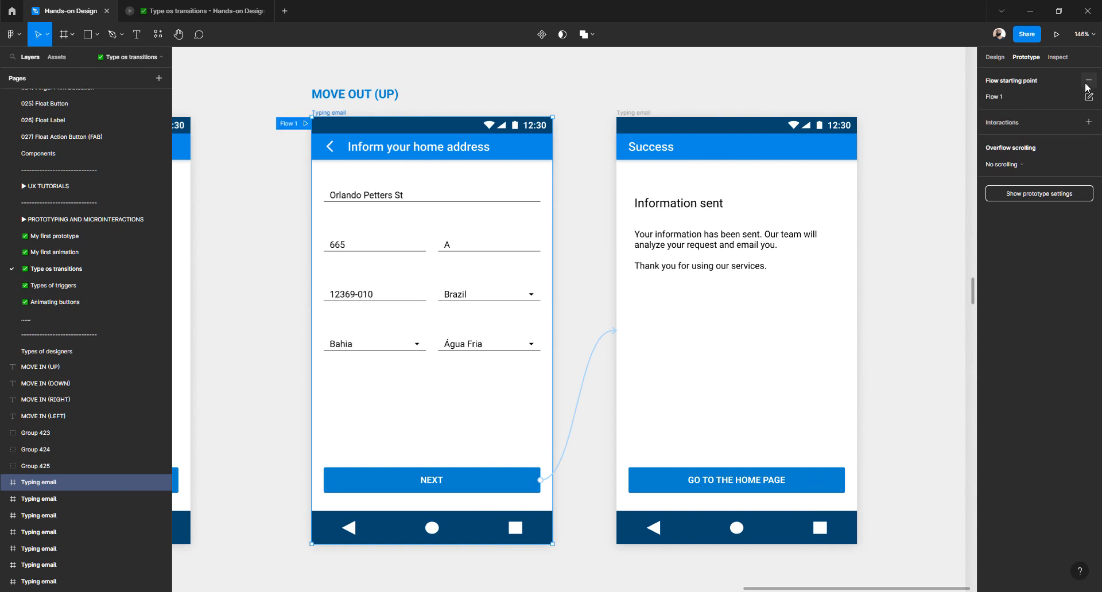
key(1)
key(1)
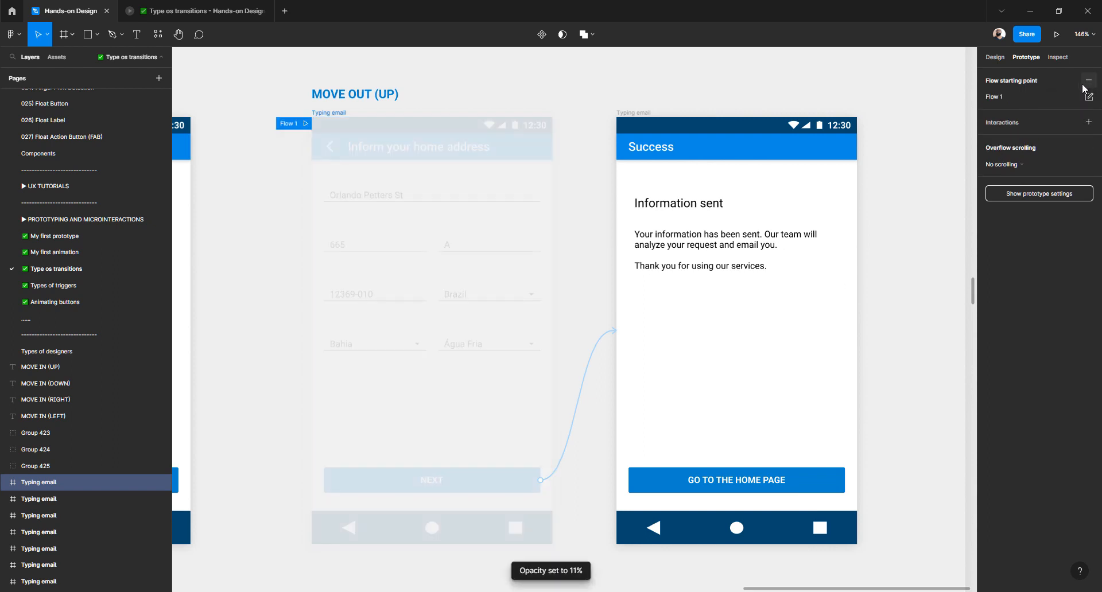
key(ctrl+z)
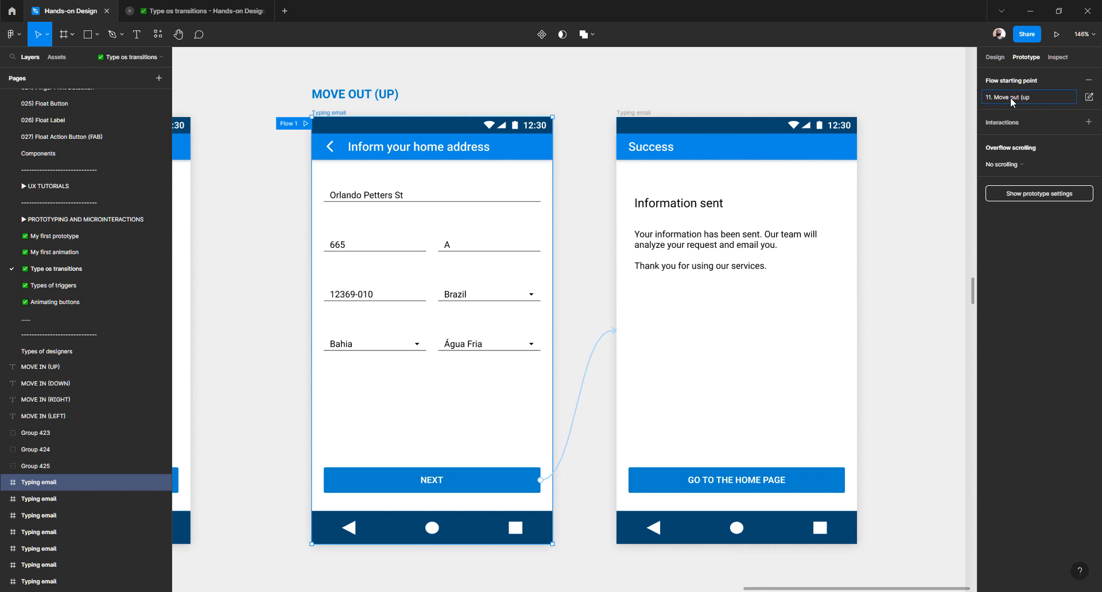
text())
key(Return)
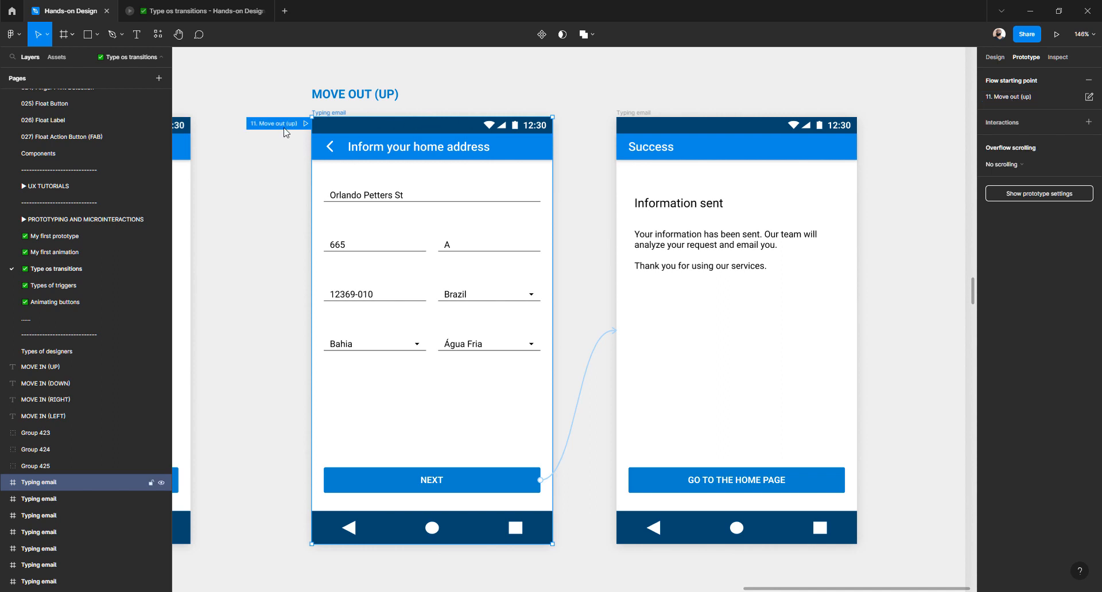
- Play the "11. Move out (up)" flow repeatedly between the address form and Success screens, and return to the design file
click(305, 123)
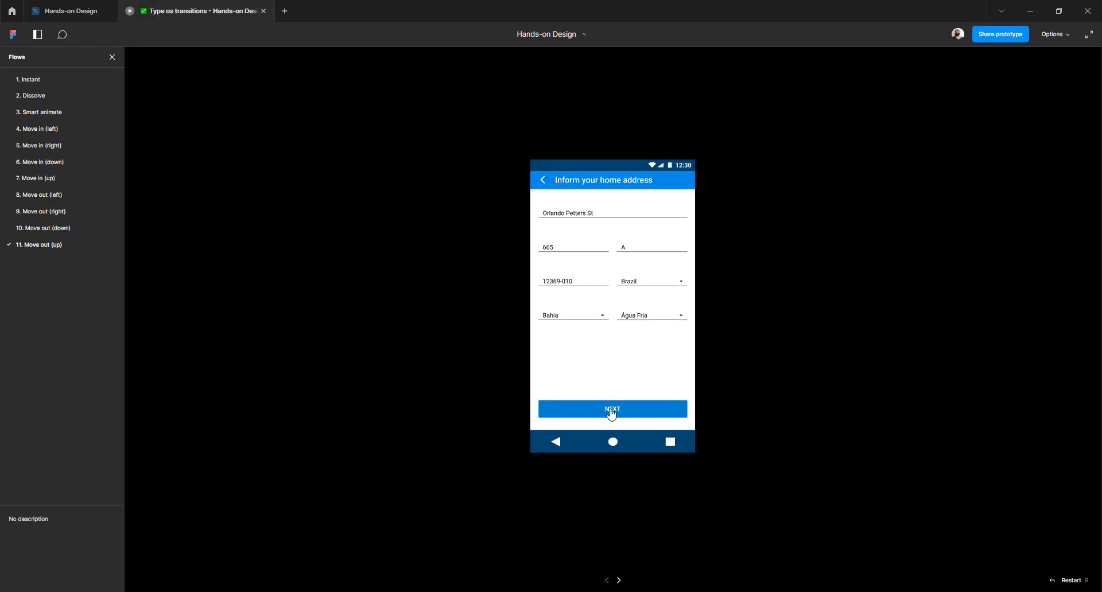
click(611, 412)
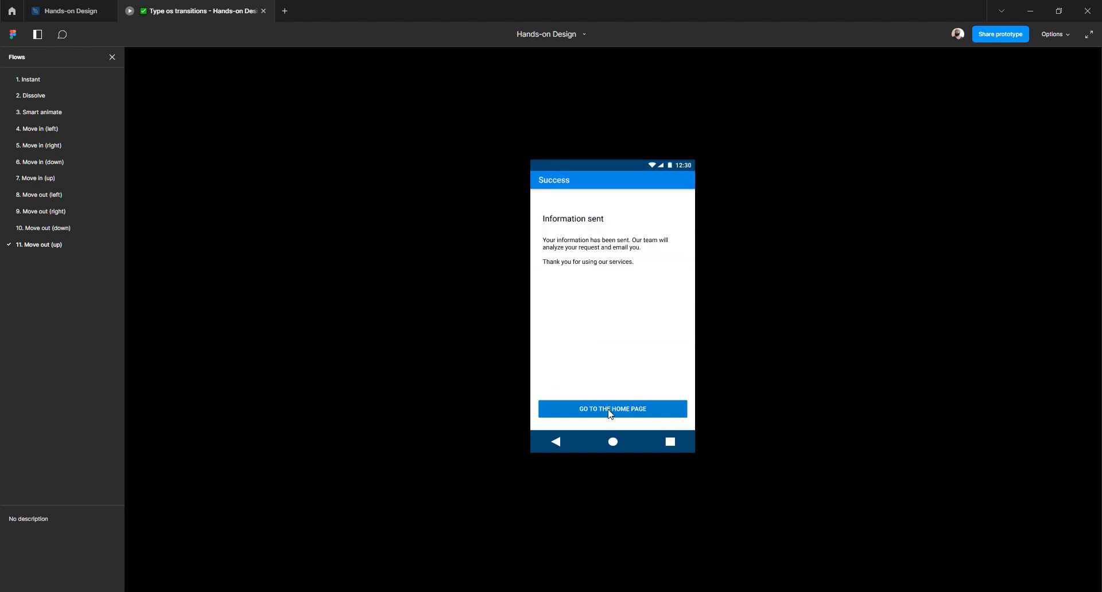
click(610, 412)
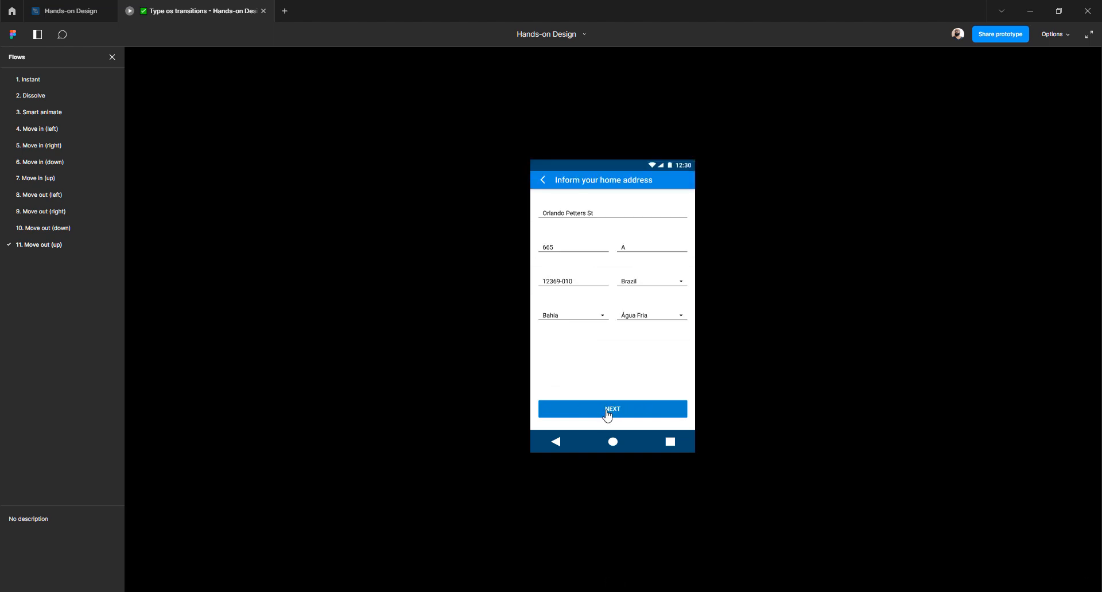
click(609, 412)
click(606, 413)
click(604, 413)
click(603, 413)
click(602, 413)
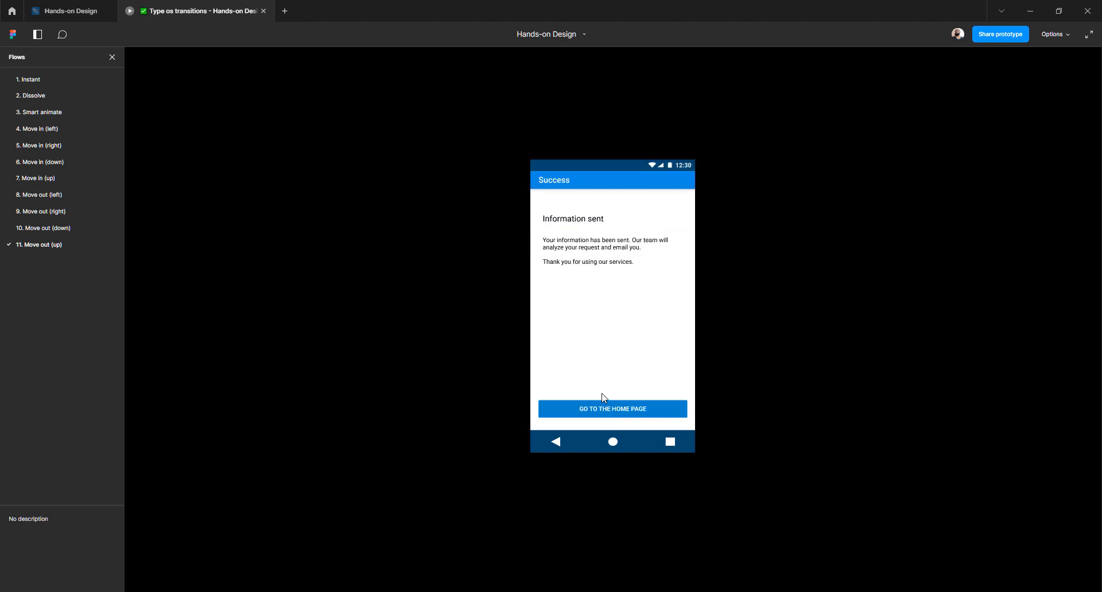
click(69, 9)
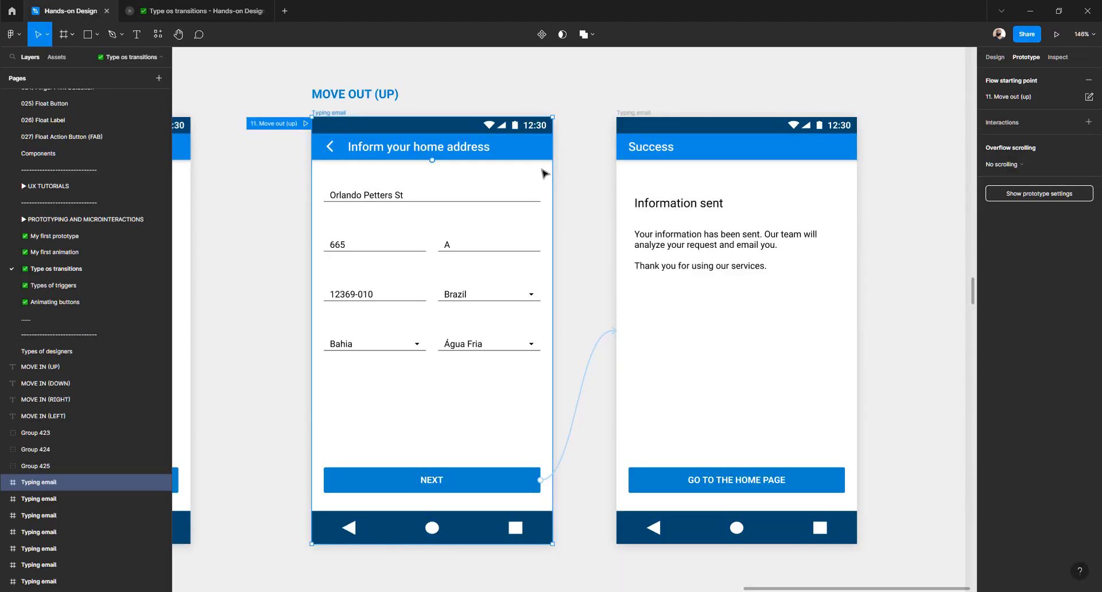
- Ungroup the row of Push transition frames below the Move Out row
scroll(544, 171, left, 5)
scroll(543, 171, left, 10)
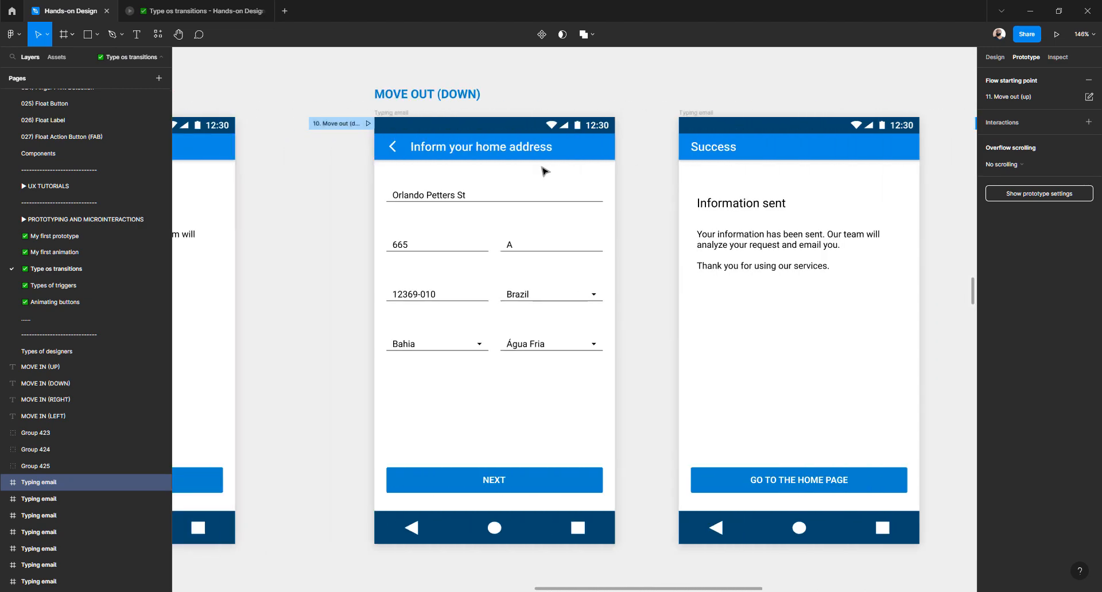
scroll(544, 170, left, 10)
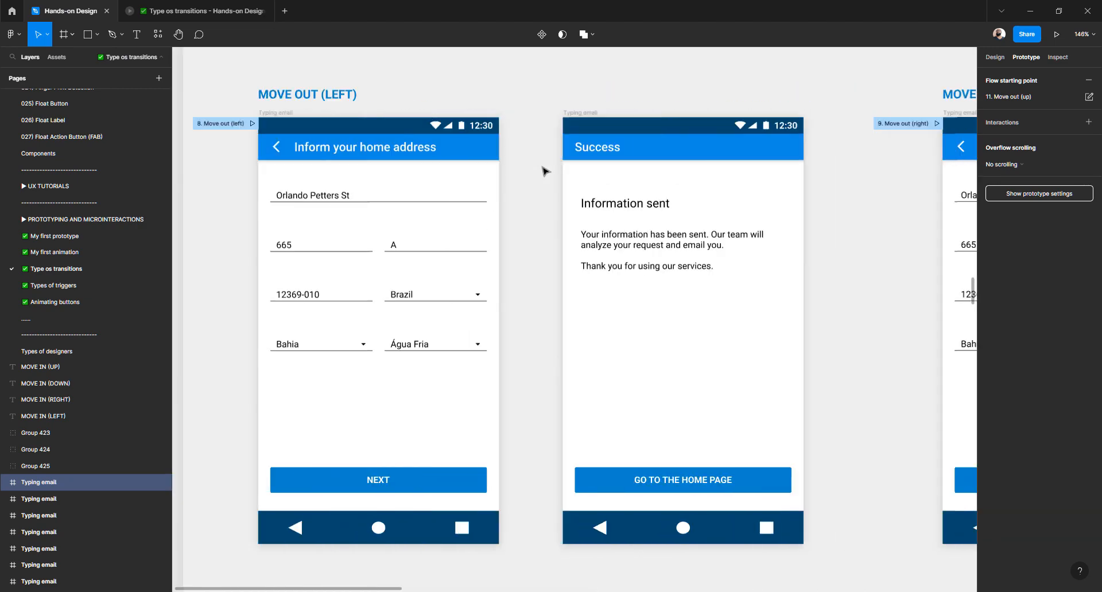
scroll(539, 170, right, 1)
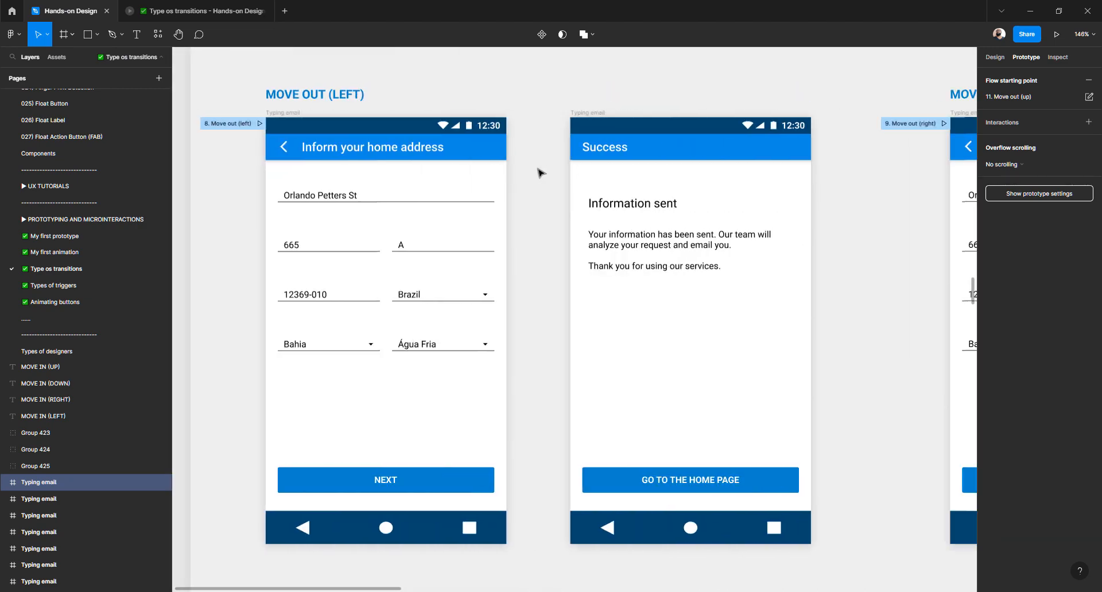
scroll(453, 200, down, 8)
scroll(453, 199, down, 4)
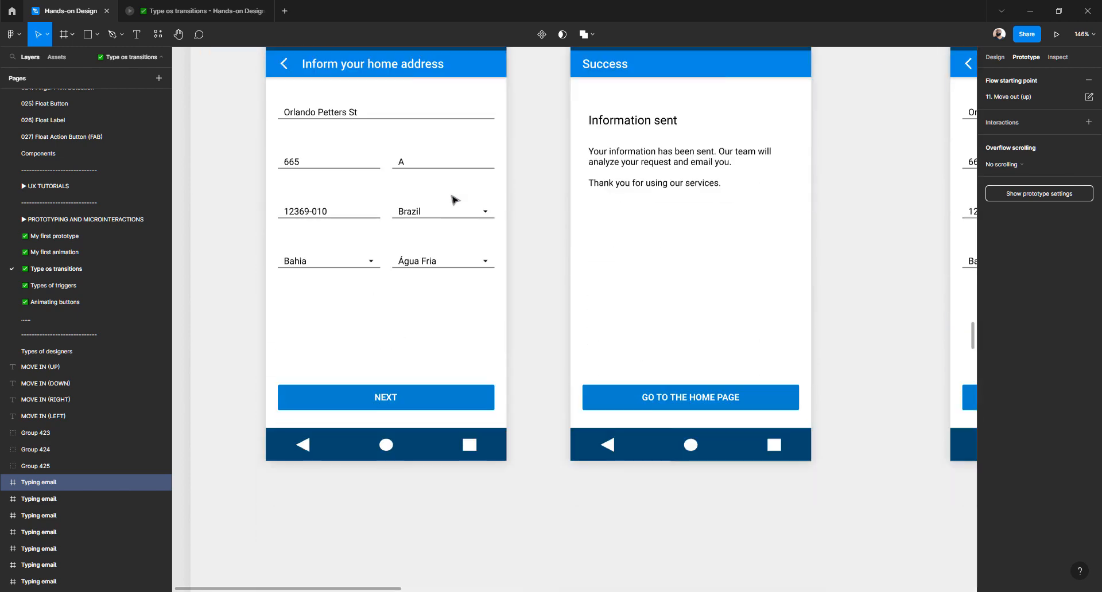
scroll(453, 200, up, 2)
scroll(455, 199, down, 1)
click(396, 171)
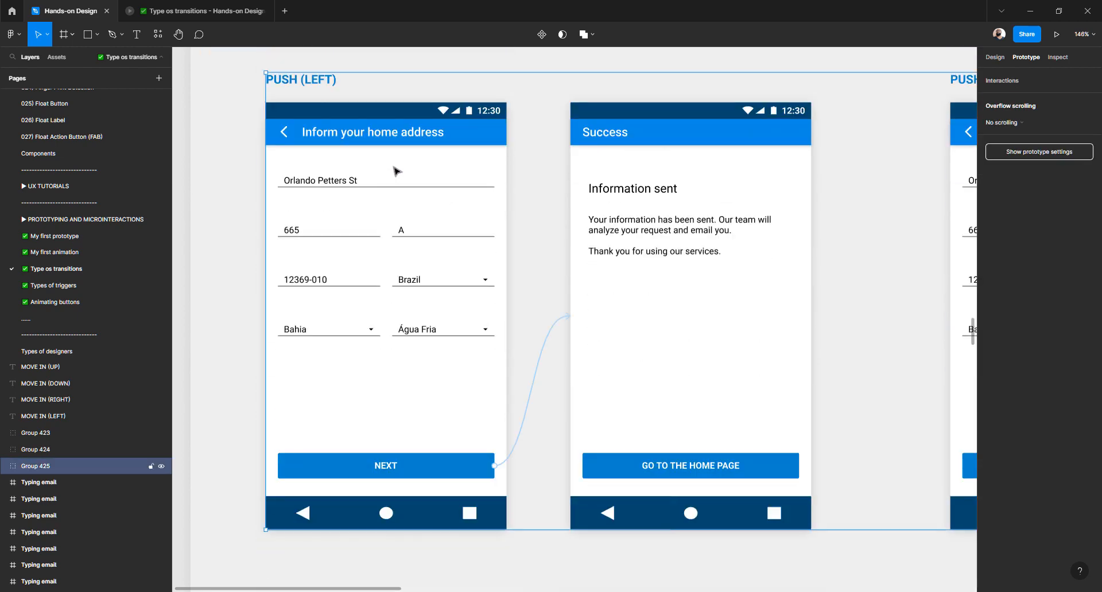
key(ctrl+shift+g)
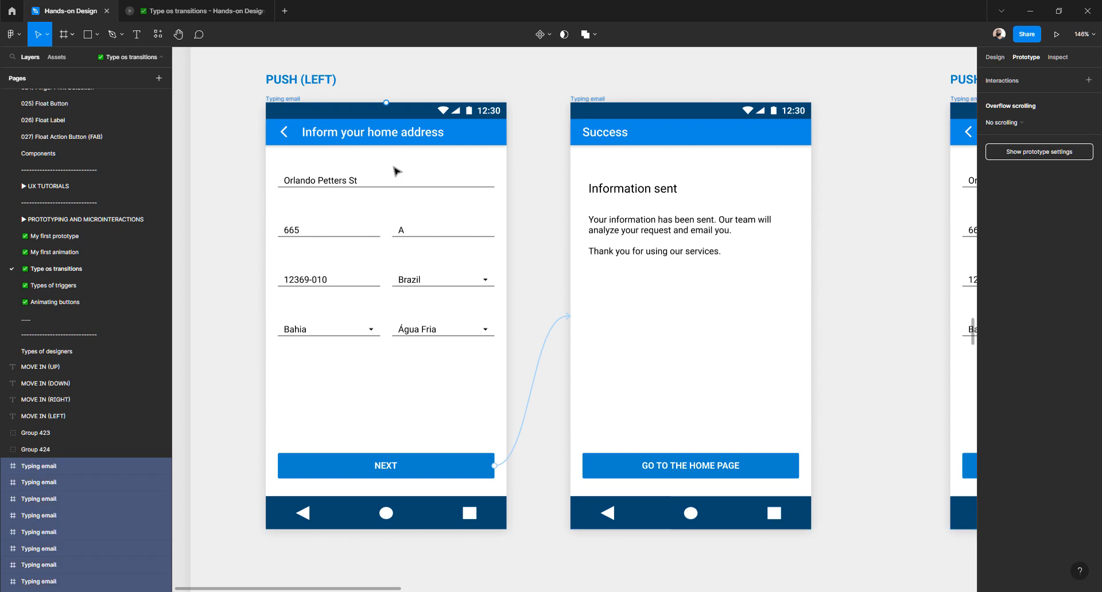
- Add a flow starting point named "12. Push (left)" to the Push (Left) address form frame
click(281, 100)
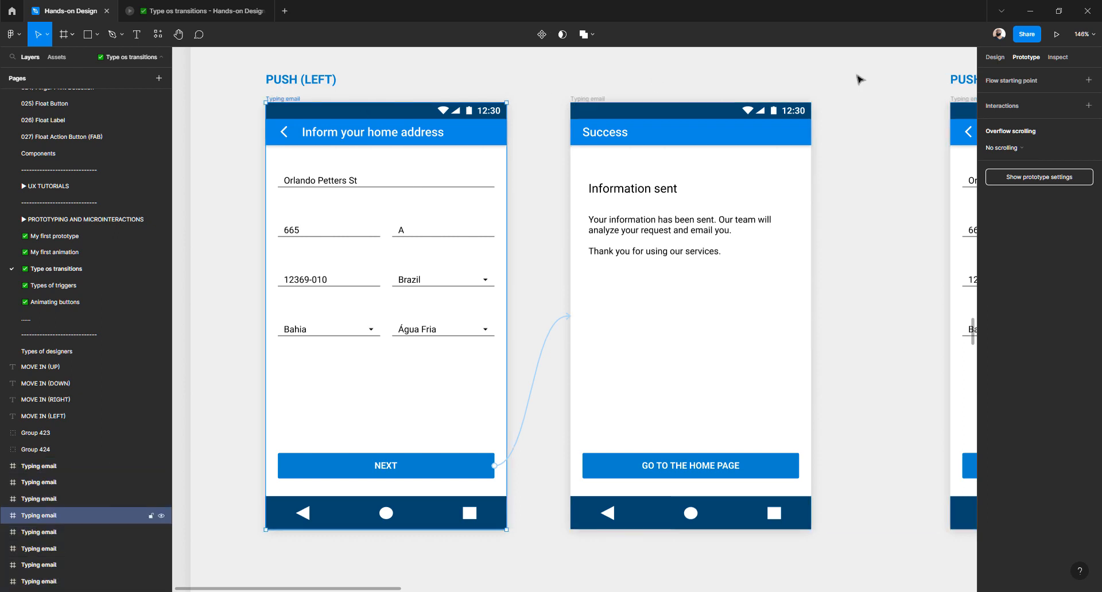
click(1088, 81)
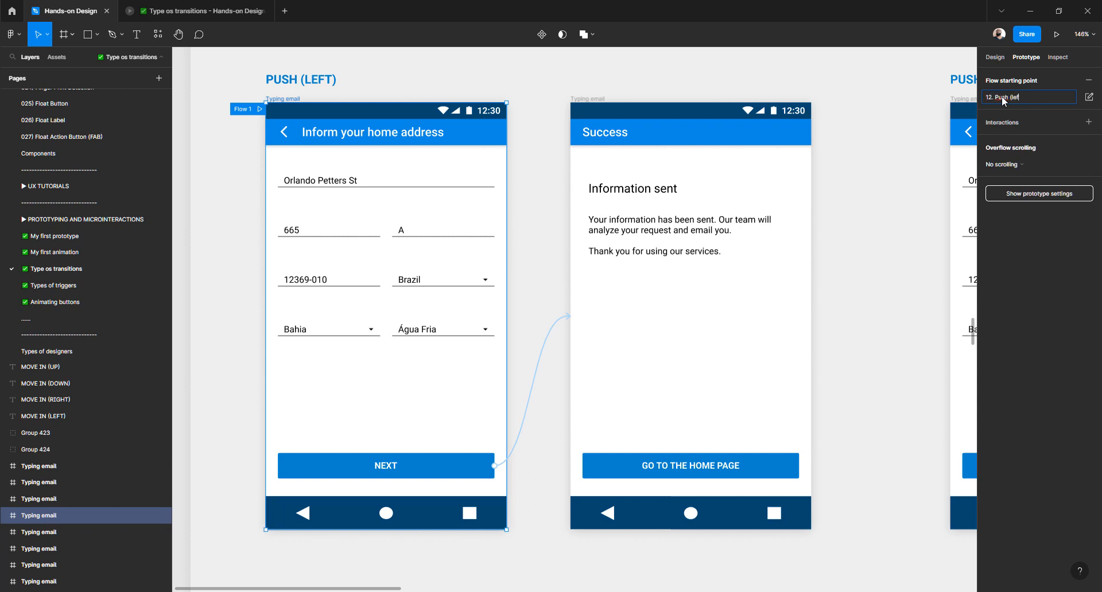
text(t))
key(Return)
- Play the "12. Push (left)" flow back and forth between the address form and Success screens, and return to the design file
click(260, 109)
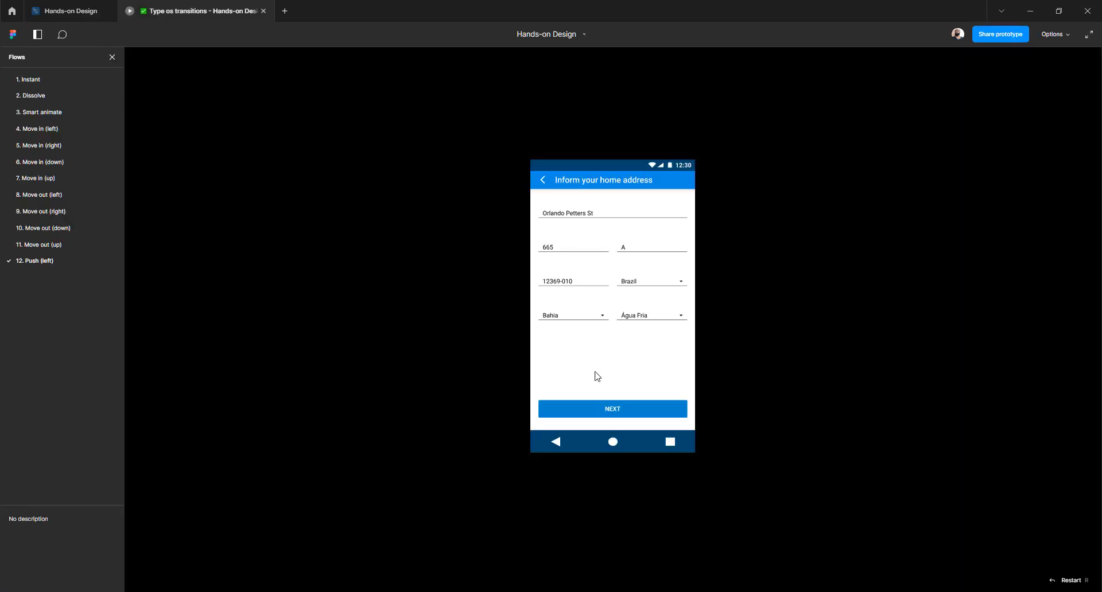
click(646, 412)
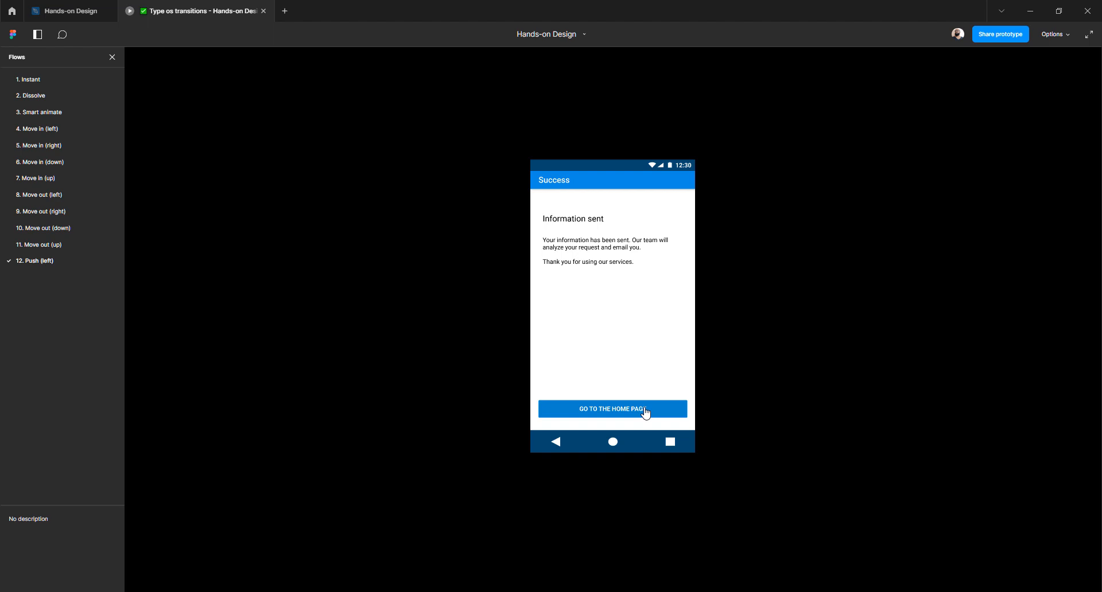
click(646, 411)
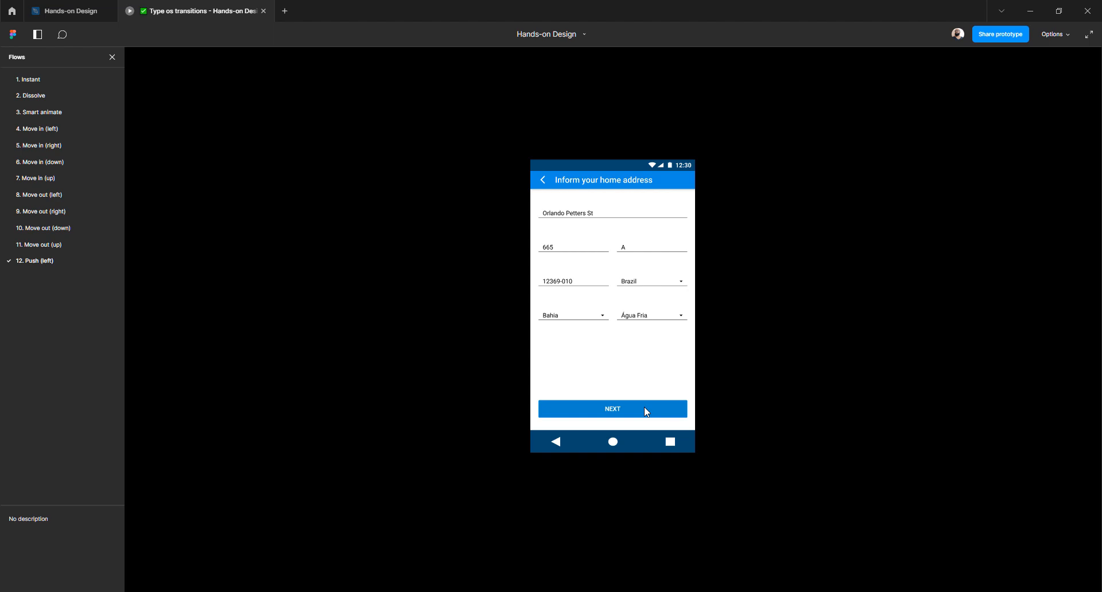
click(626, 412)
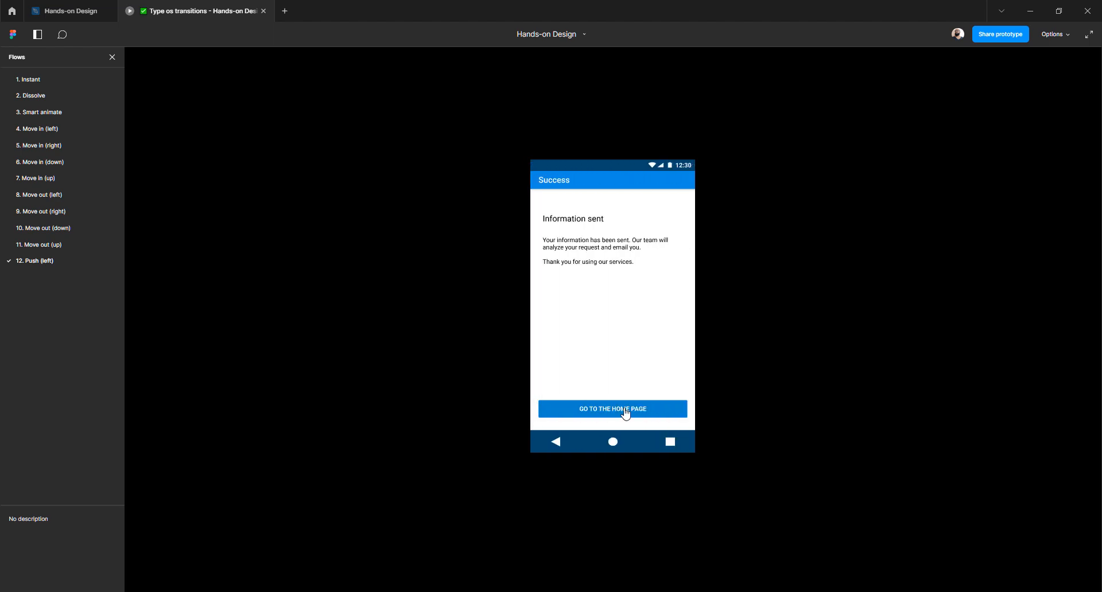
click(625, 412)
click(625, 412)
click(626, 412)
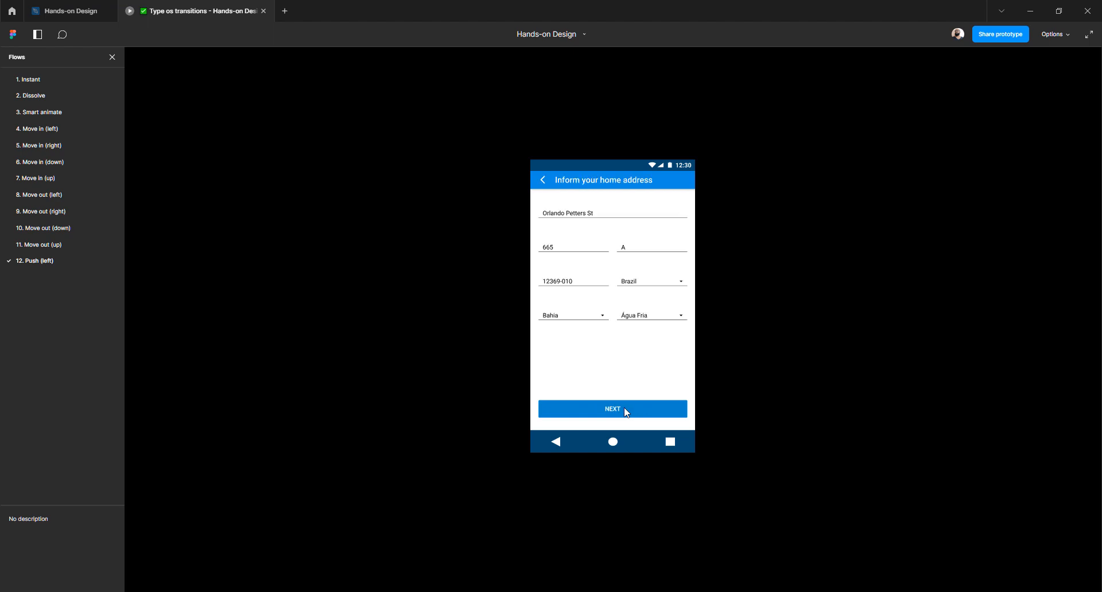
click(626, 412)
click(625, 412)
click(626, 412)
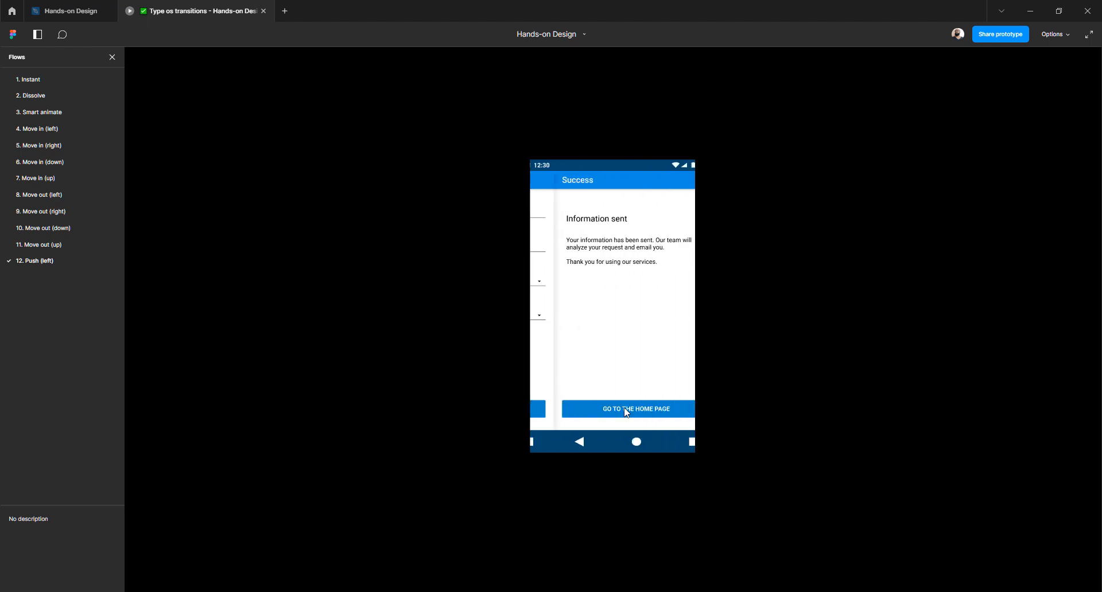
click(66, 11)
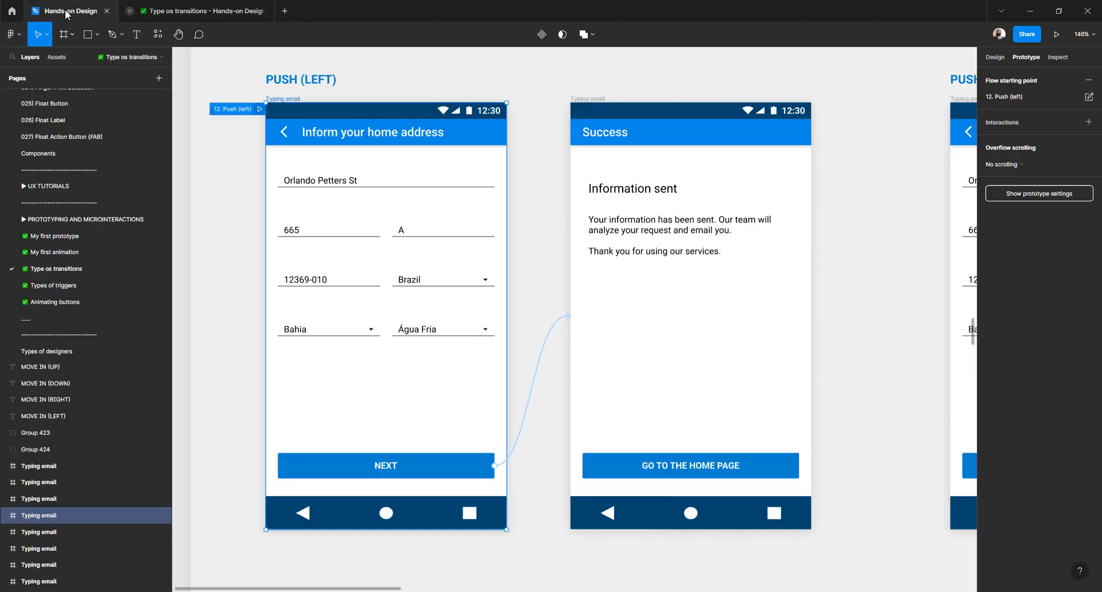
- Add a flow starting point named "13. Push (right)" to the Push (Right) address form frame
scroll(449, 211, right, 10)
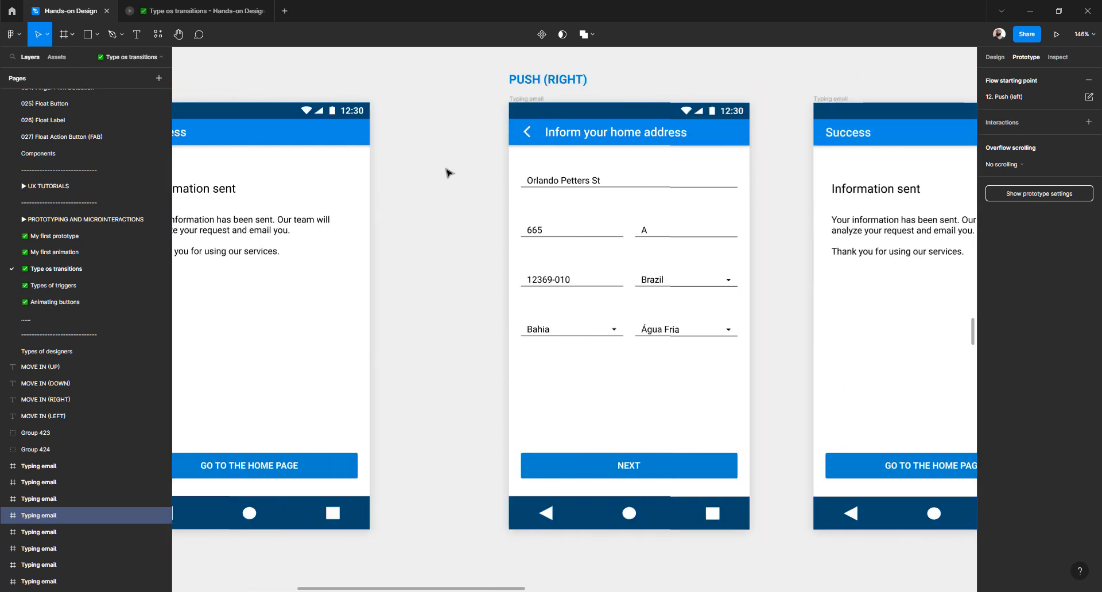
click(456, 98)
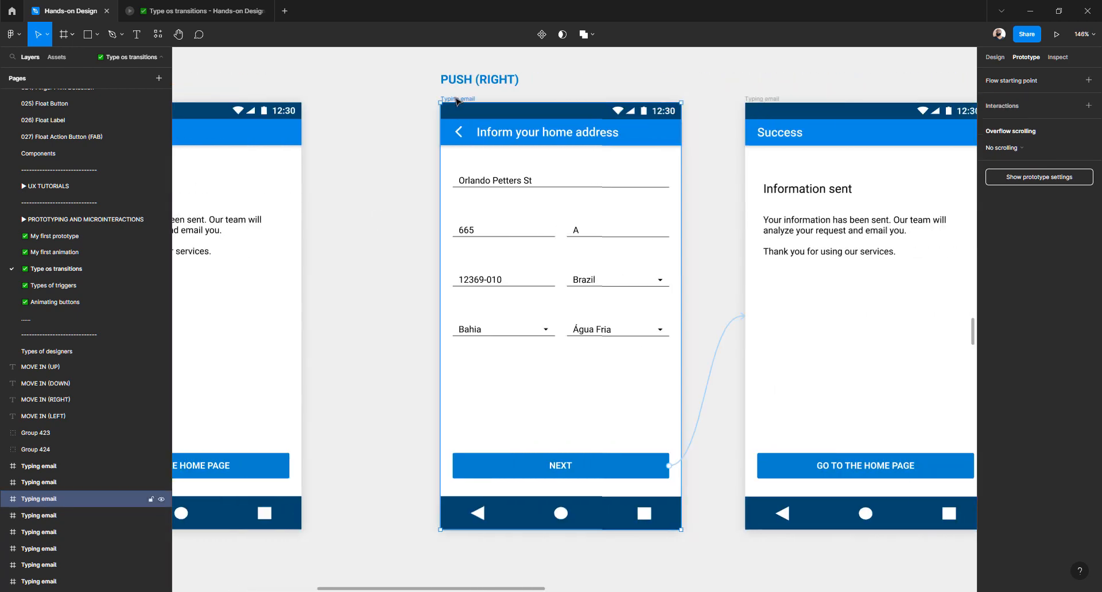
click(1088, 82)
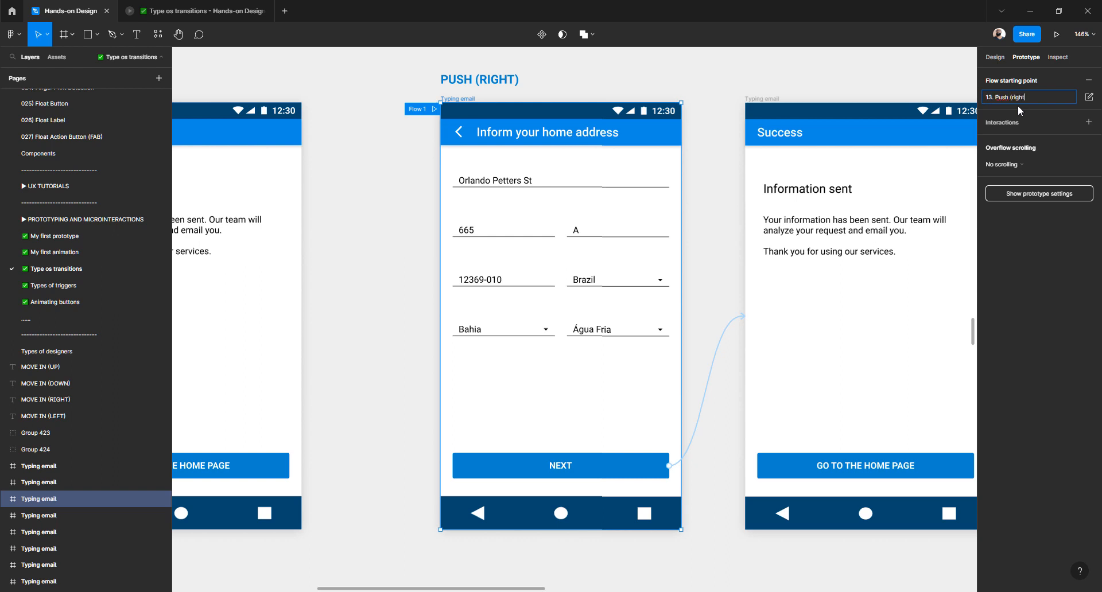
text())
key(Return)
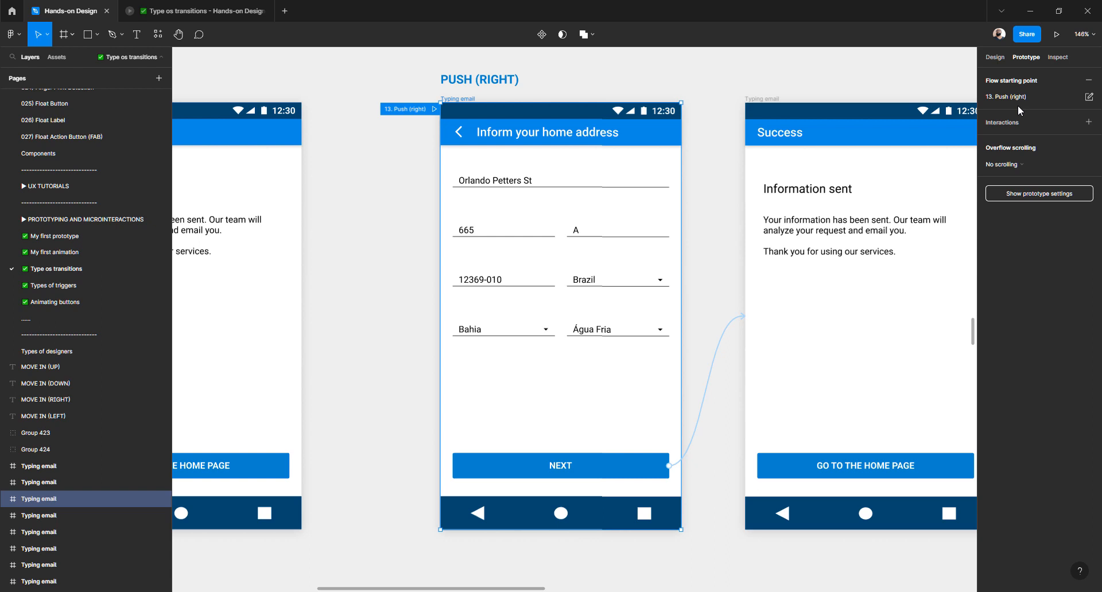
- Play the "13. Push (right)" flow between the address form and Success screens, and return to the design file
click(435, 110)
click(599, 405)
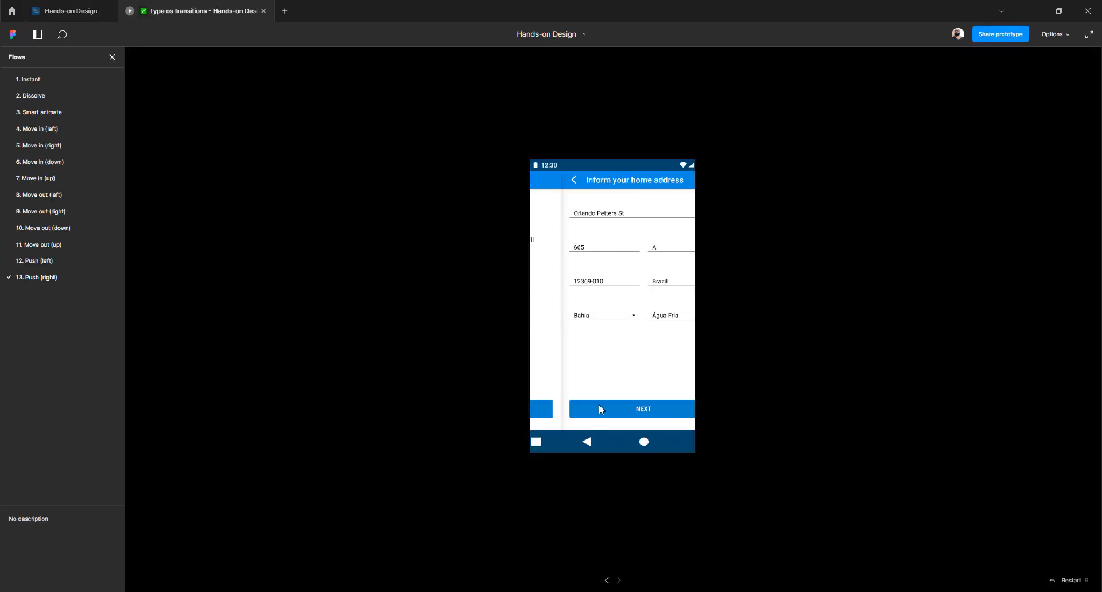
click(70, 14)
- Add a flow starting point named "14. Push (down)" to the Push (Down) address form frame
scroll(562, 230, right, 10)
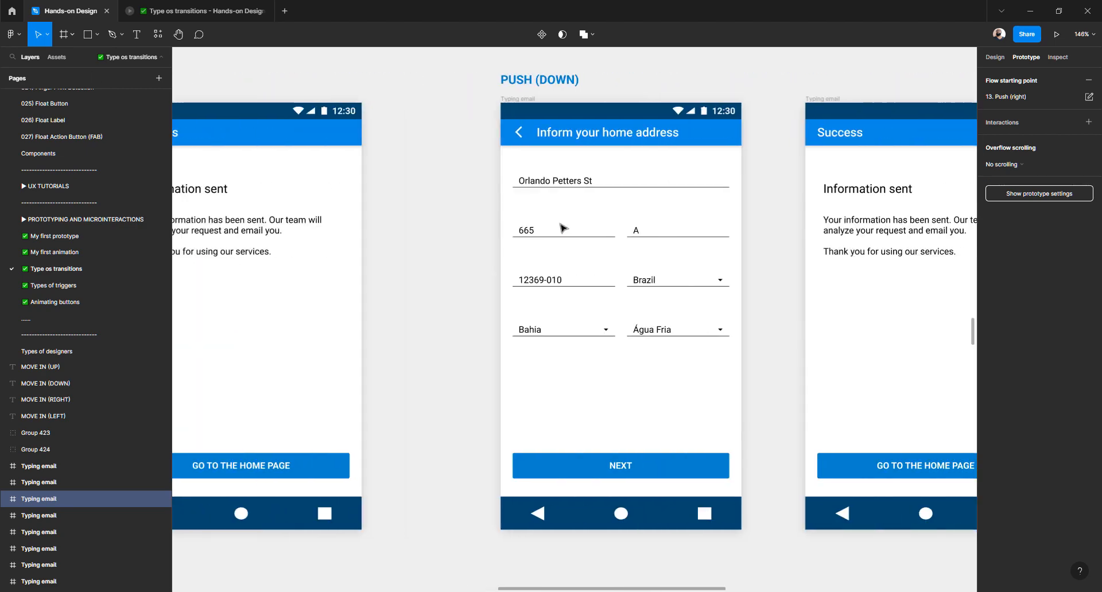
click(513, 101)
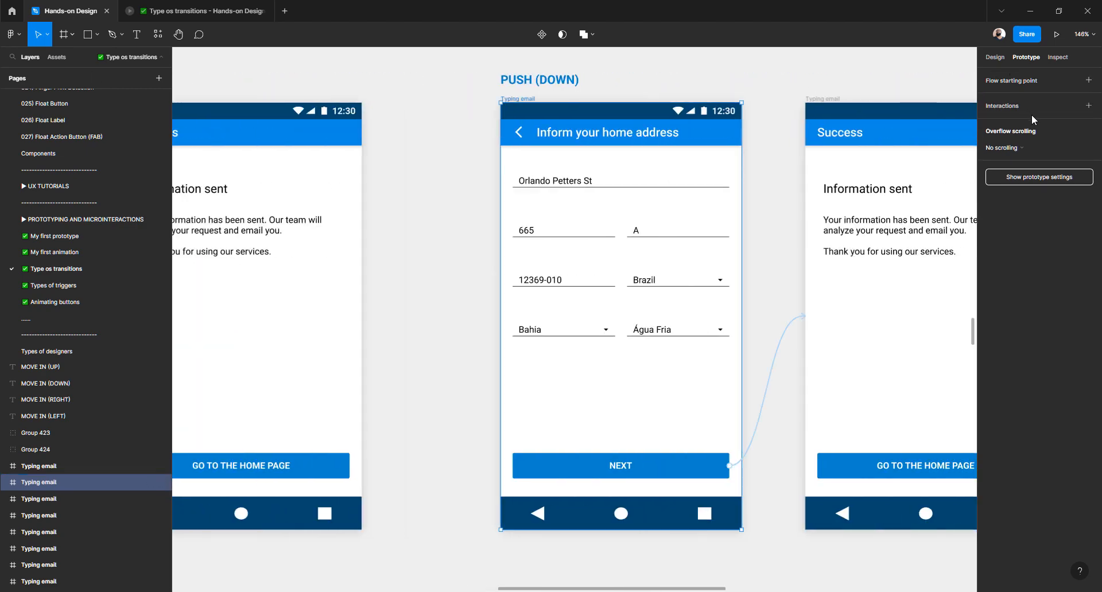
click(1088, 80)
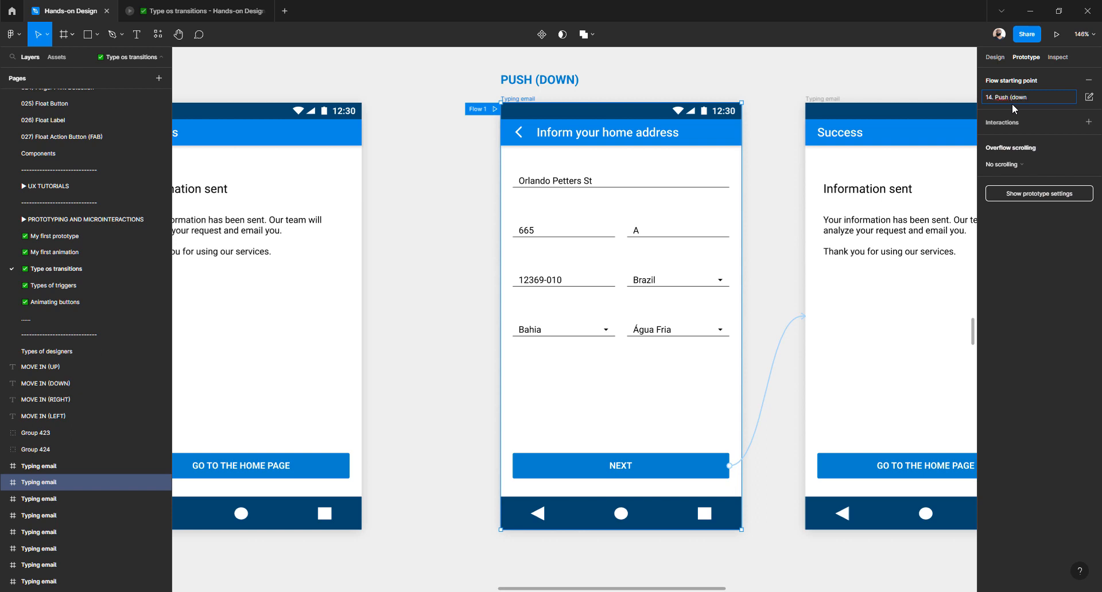
key(Return)
- Play the "14. Push (down)" flow from the address form to the Success screen, and return to the design file
click(494, 110)
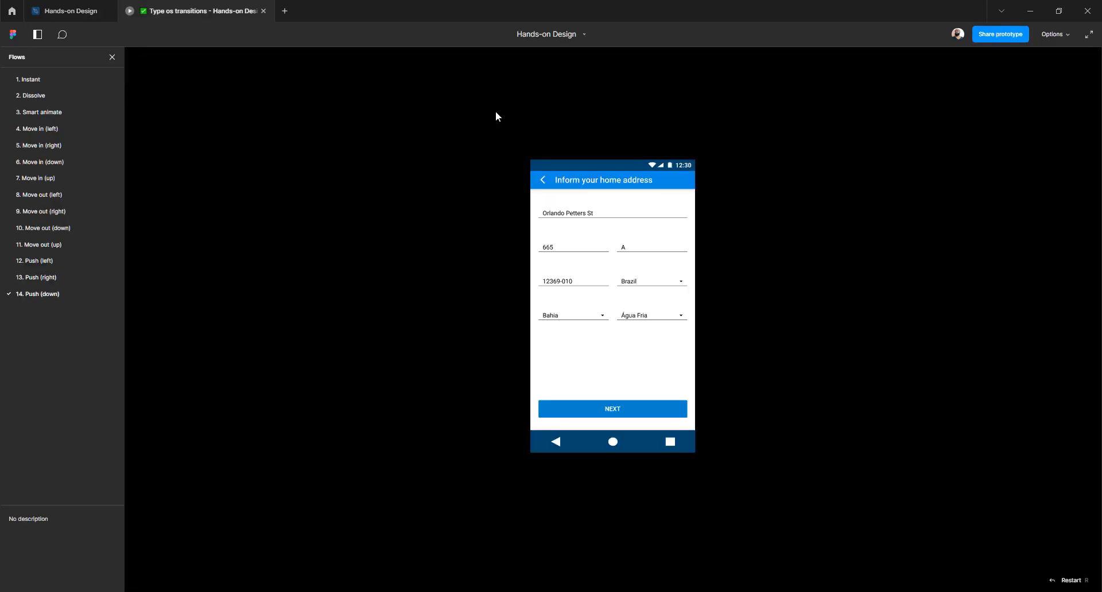
click(628, 409)
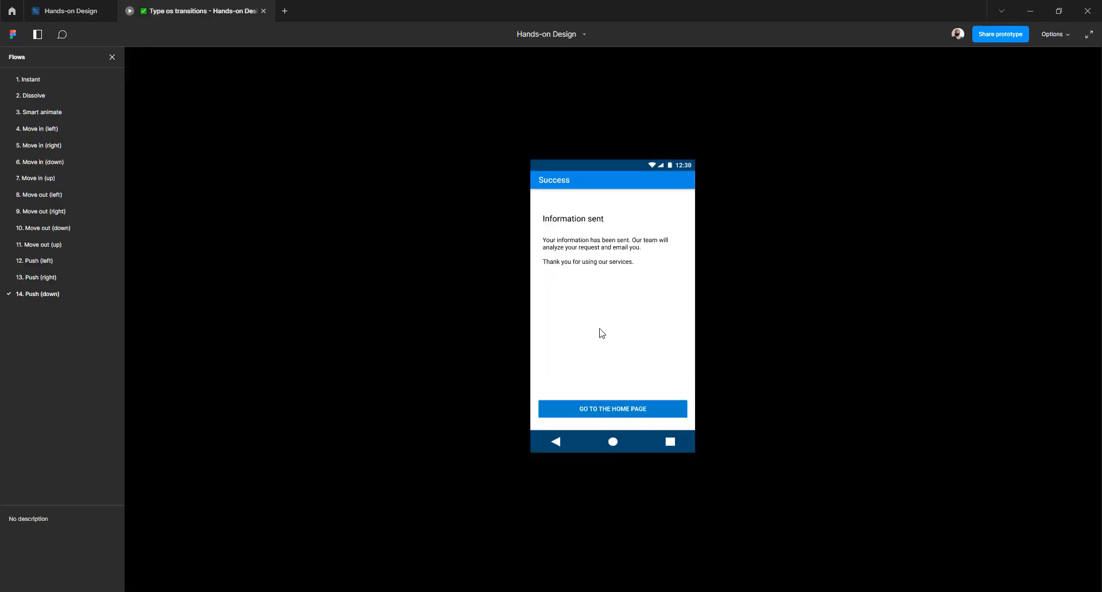
click(72, 11)
- Add a flow starting point named "15. Push (up)" to the Push (Up) address form frame
scroll(641, 186, right, 10)
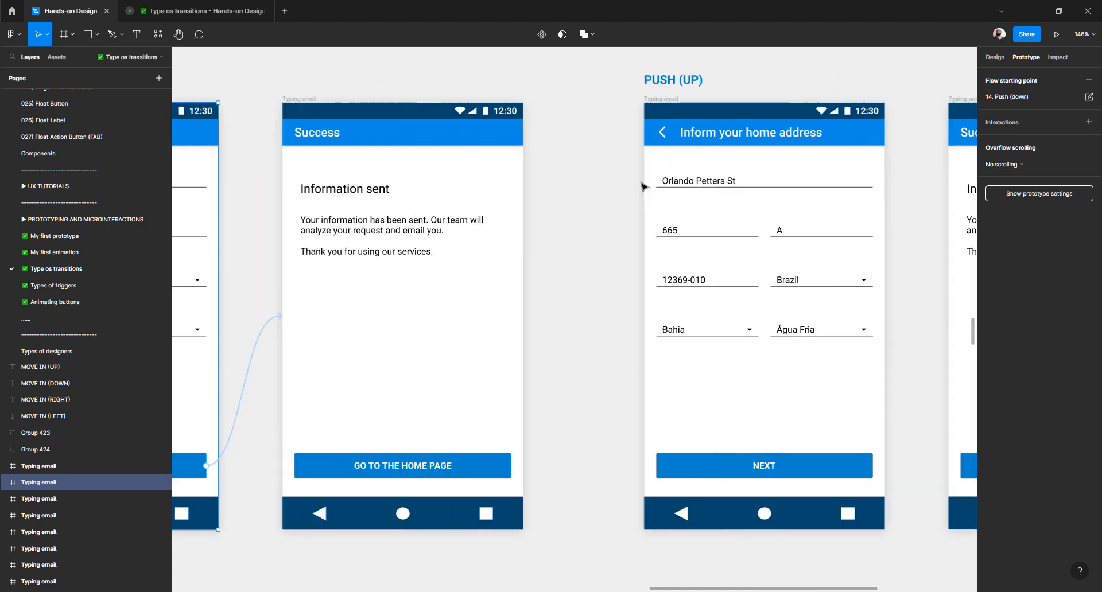
scroll(642, 187, right, 3)
click(545, 99)
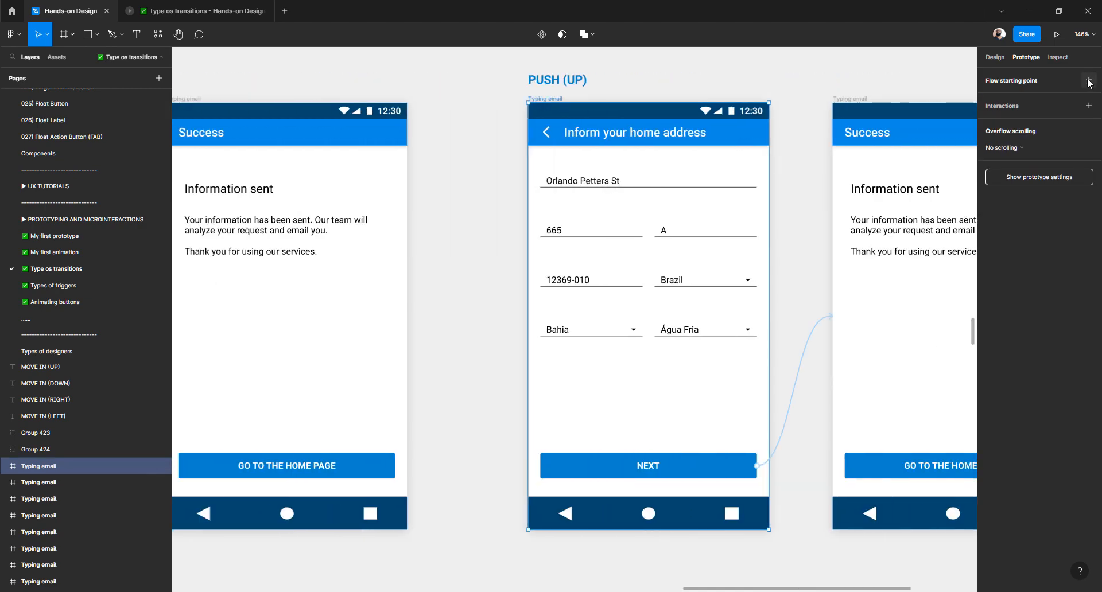
click(1089, 81)
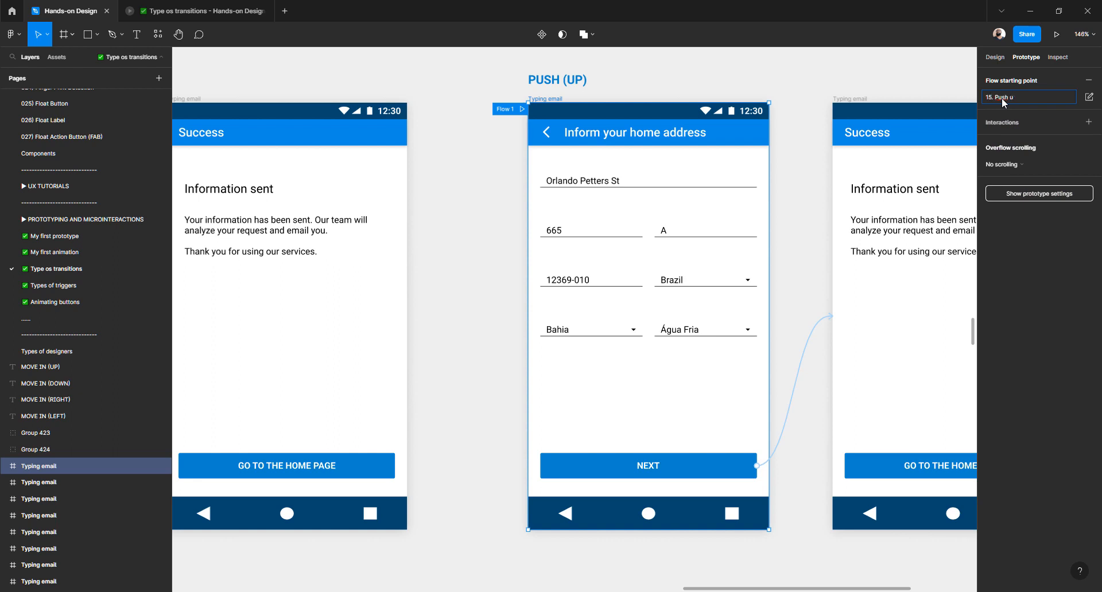
text())
key(Return)
- Play the "15. Push (up)" flow from the address form to the Success screen, and return to the design file
click(523, 110)
click(611, 410)
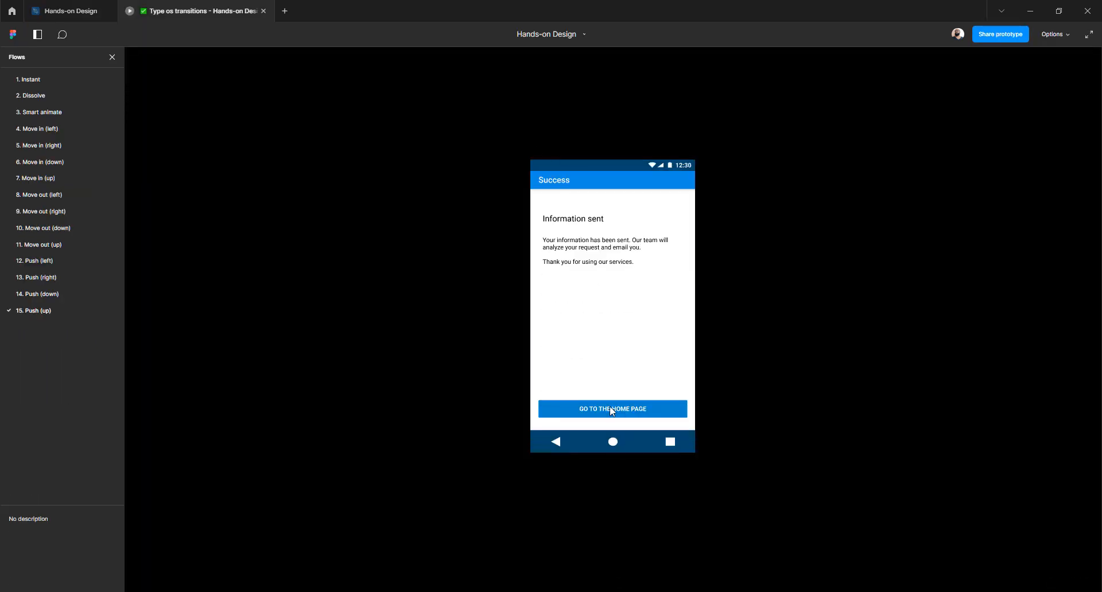
click(63, 10)
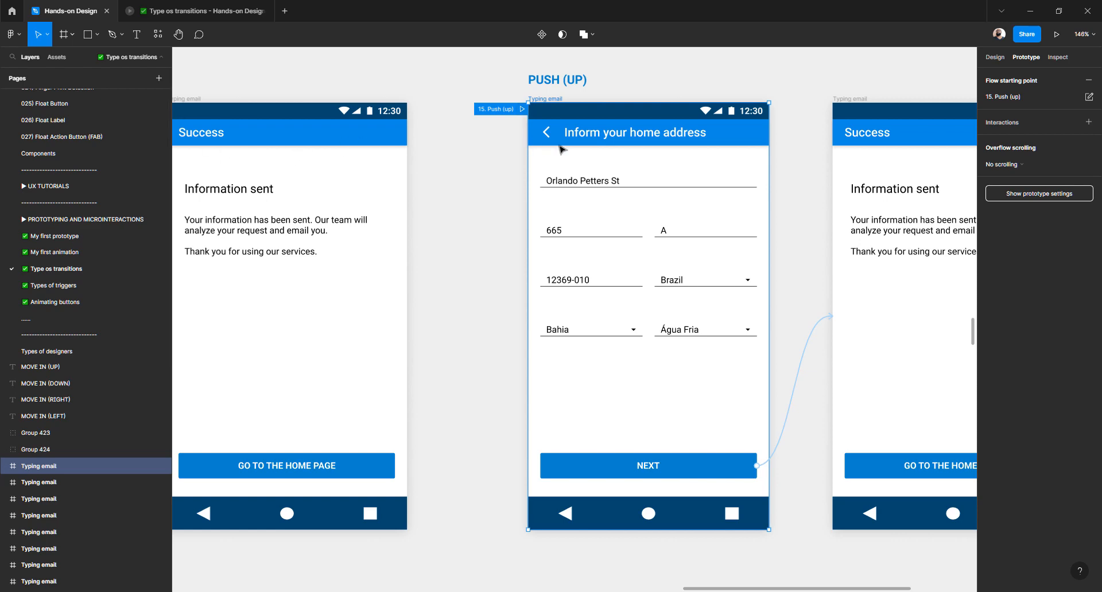
- Ungroup the group that holds the Slide In transition screens below the Push row
scroll(560, 149, down, 5)
scroll(560, 149, left, 10)
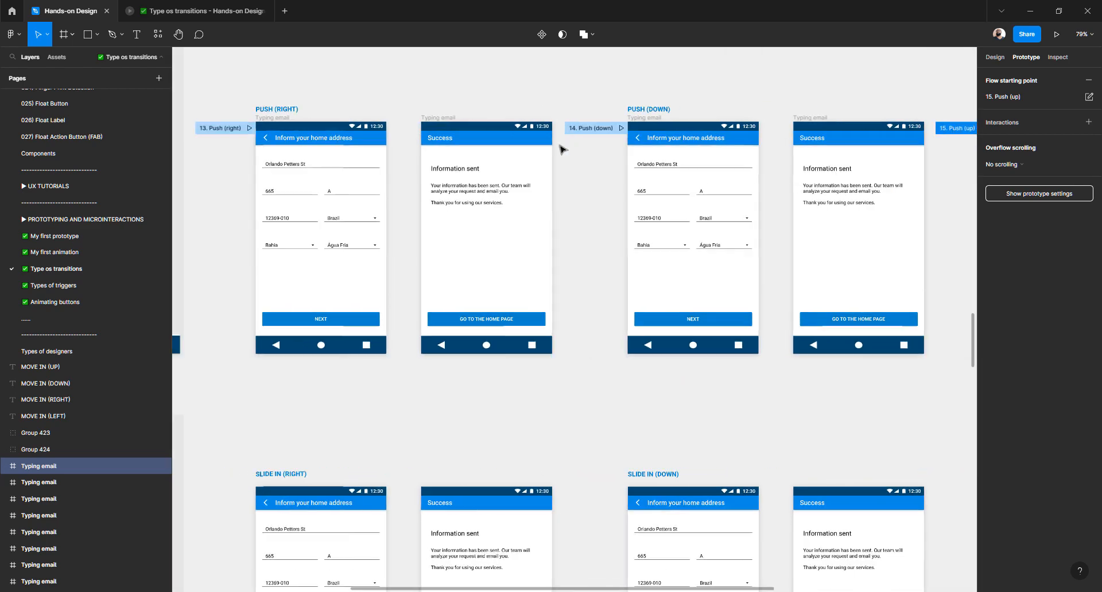
scroll(560, 148, left, 5)
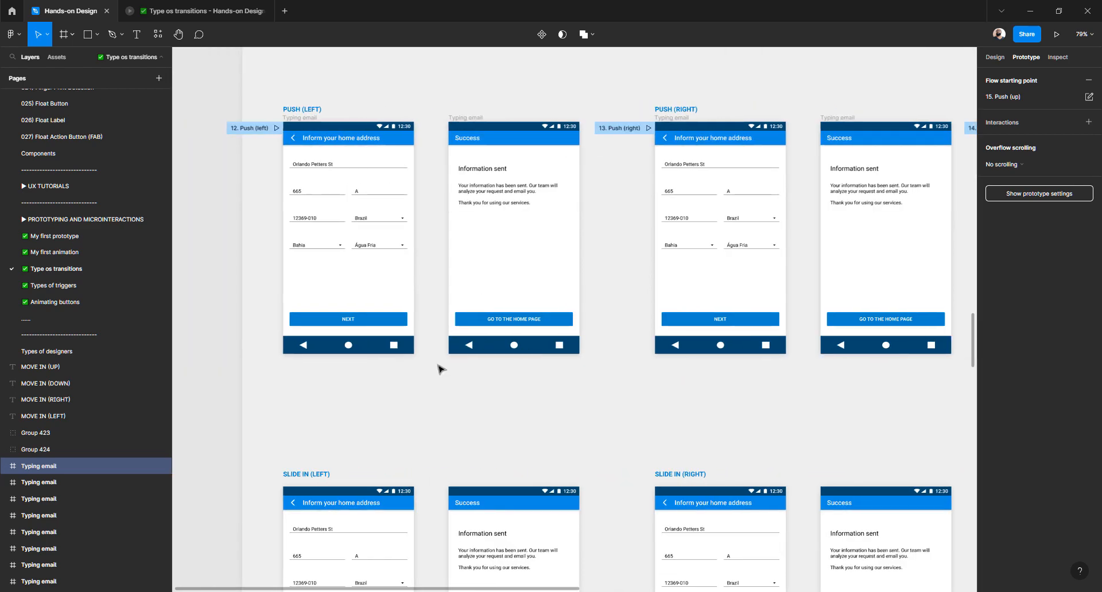
scroll(416, 390, down, 3)
scroll(402, 393, down, 3)
scroll(303, 230, up, 5)
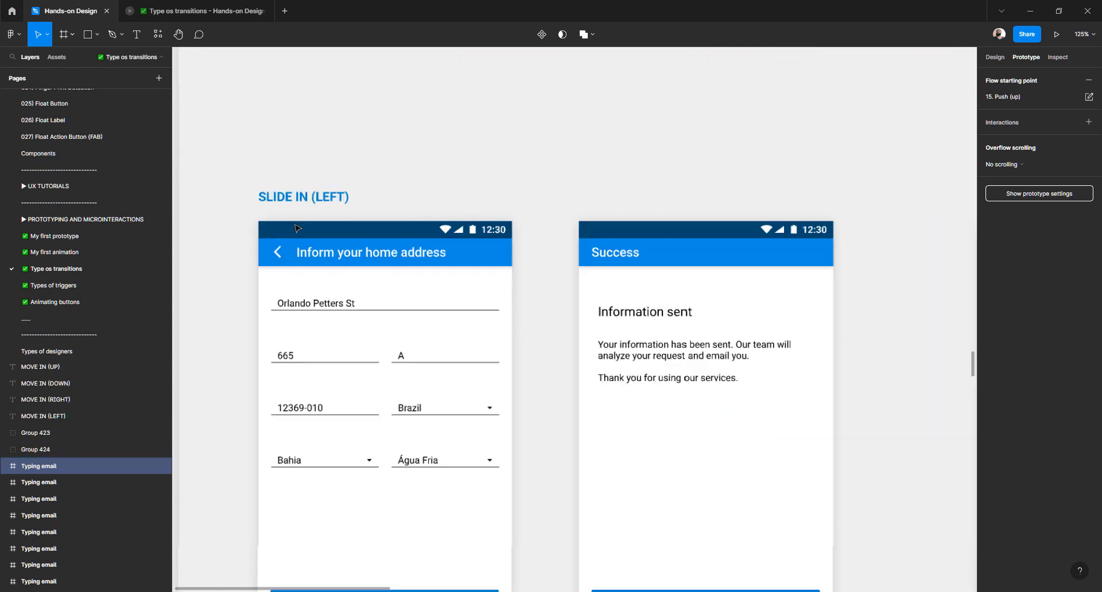
scroll(296, 228, down, 2)
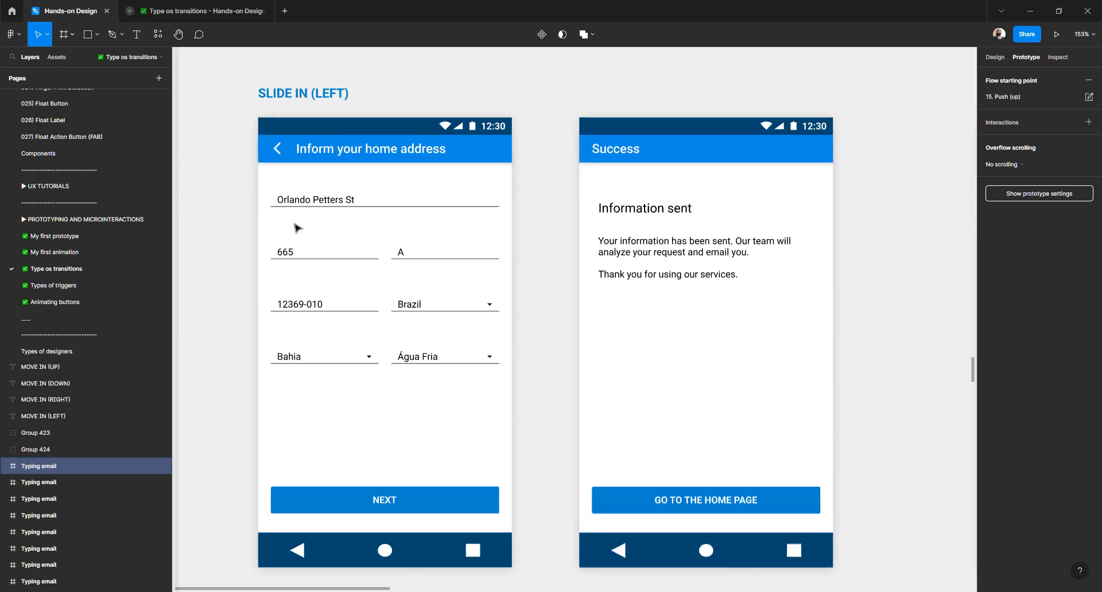
click(297, 229)
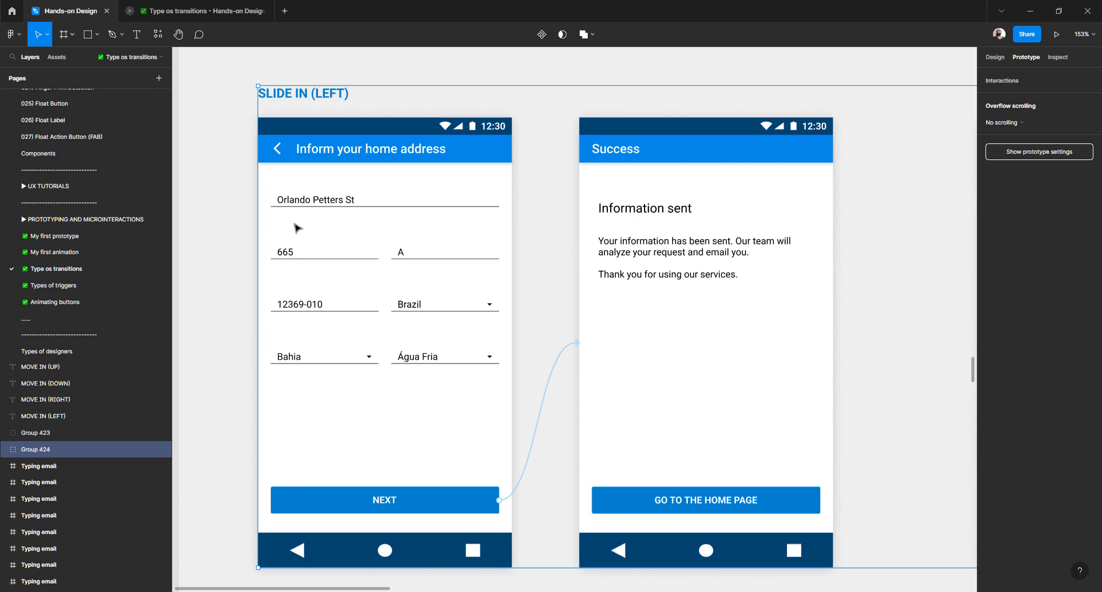
key(ctrl+shift+g)
- Add a flow starting point named "17. Slide in (left)" to the Slide In (Left) address form frame
click(272, 115)
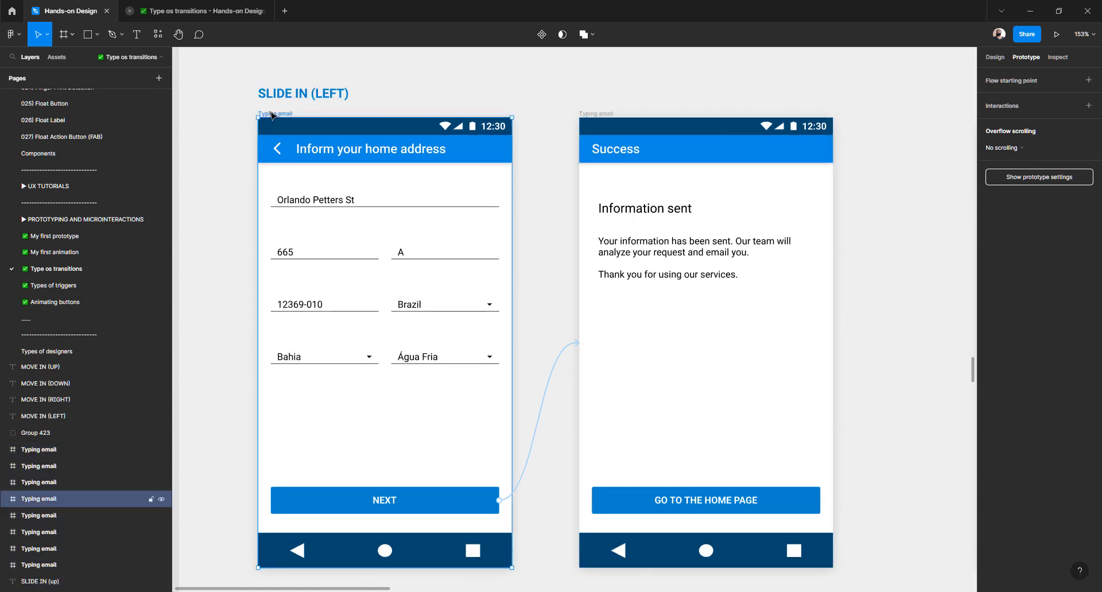
click(1088, 80)
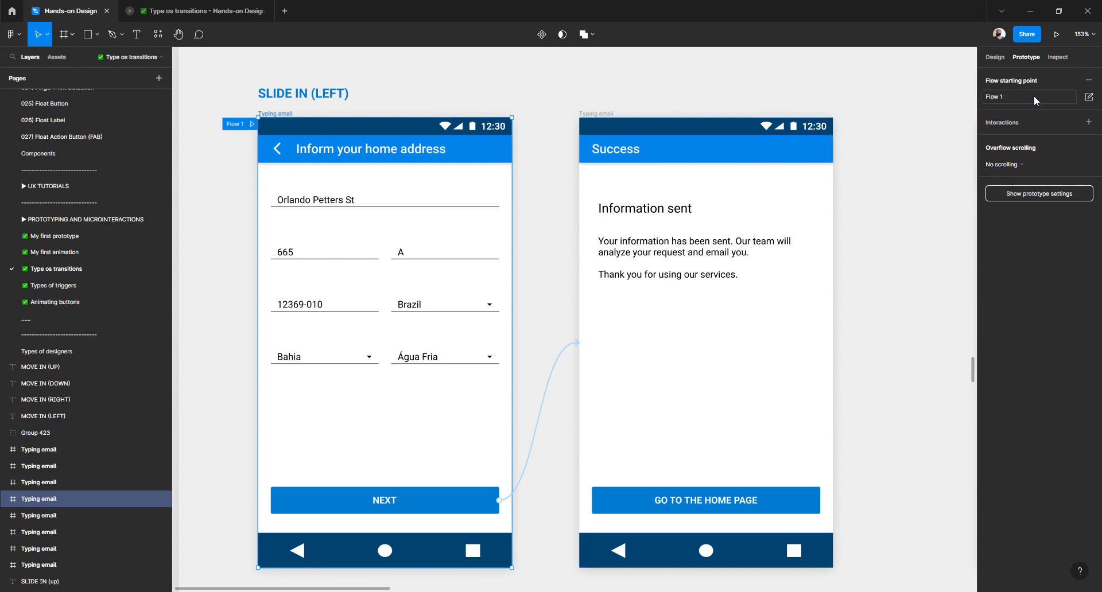
text(17. Slide in (left)
key(Return)
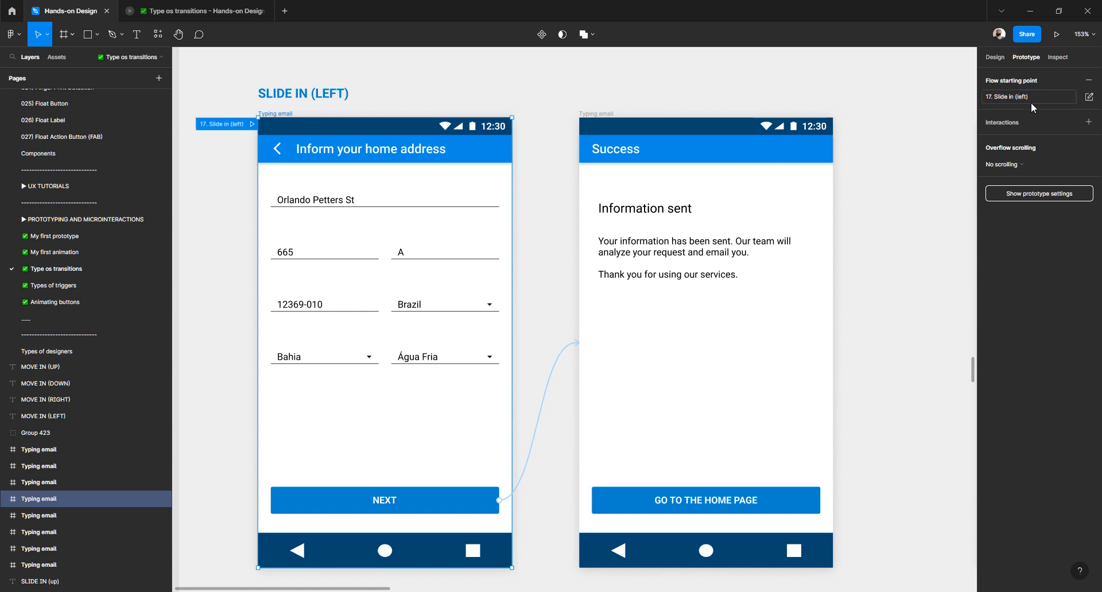
- Play the "17. Slide in (left)" flow back and forth between the address form and Success screens, and return to the design file
click(250, 126)
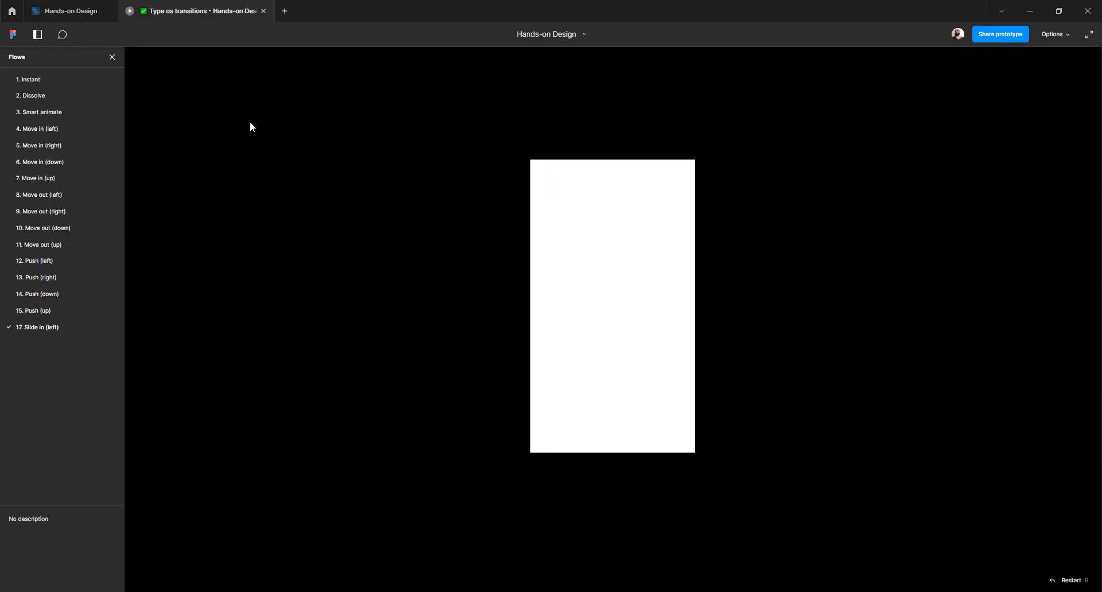
click(600, 413)
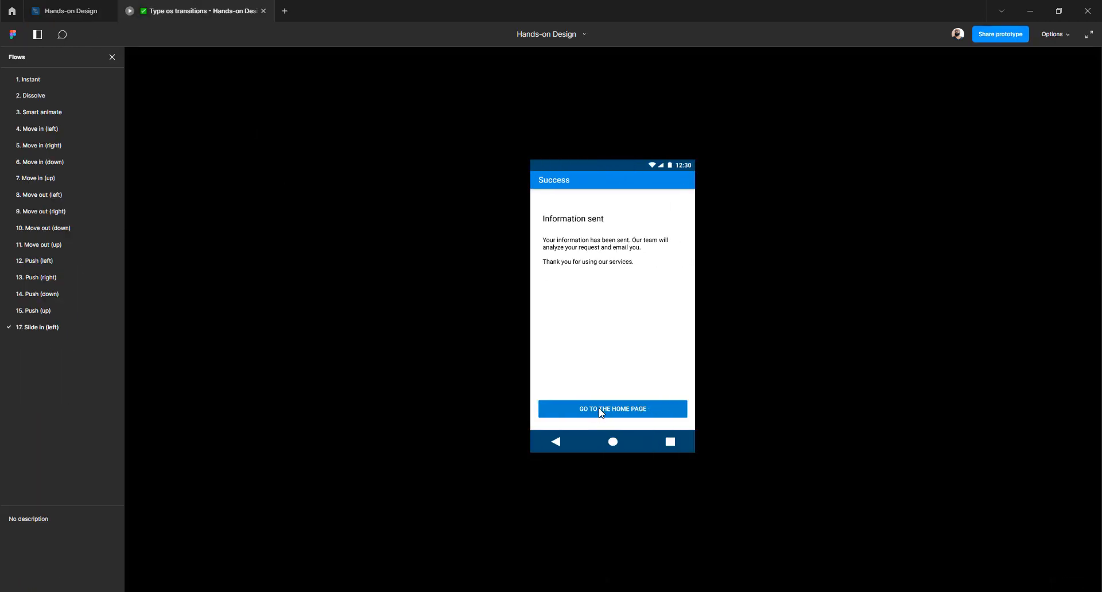
click(601, 413)
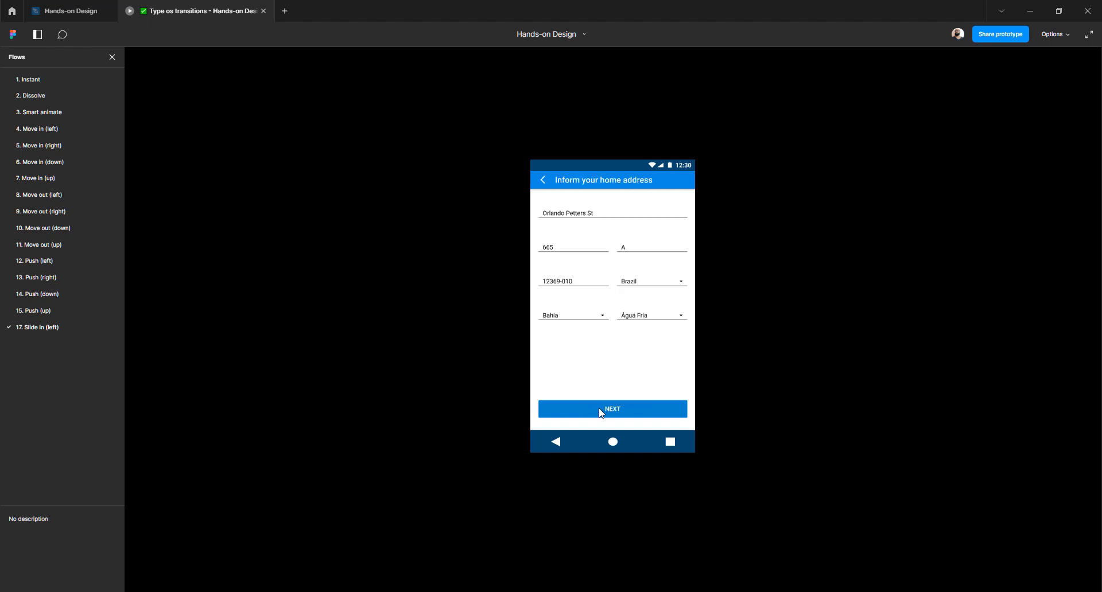
click(600, 413)
click(599, 413)
click(600, 413)
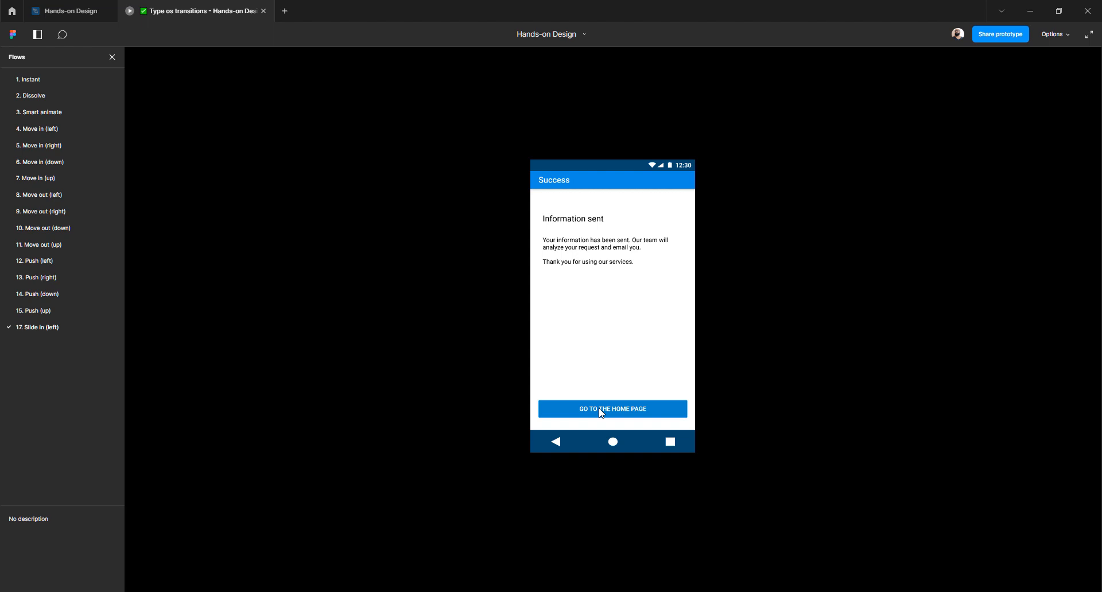
click(601, 411)
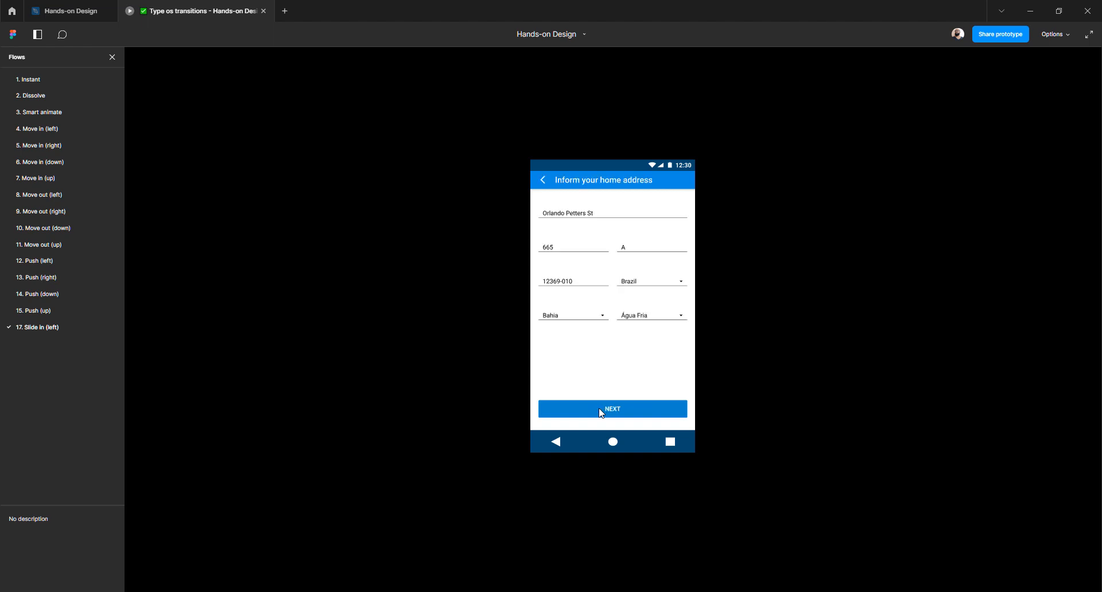
click(600, 411)
click(601, 411)
click(601, 411)
click(601, 411)
click(600, 411)
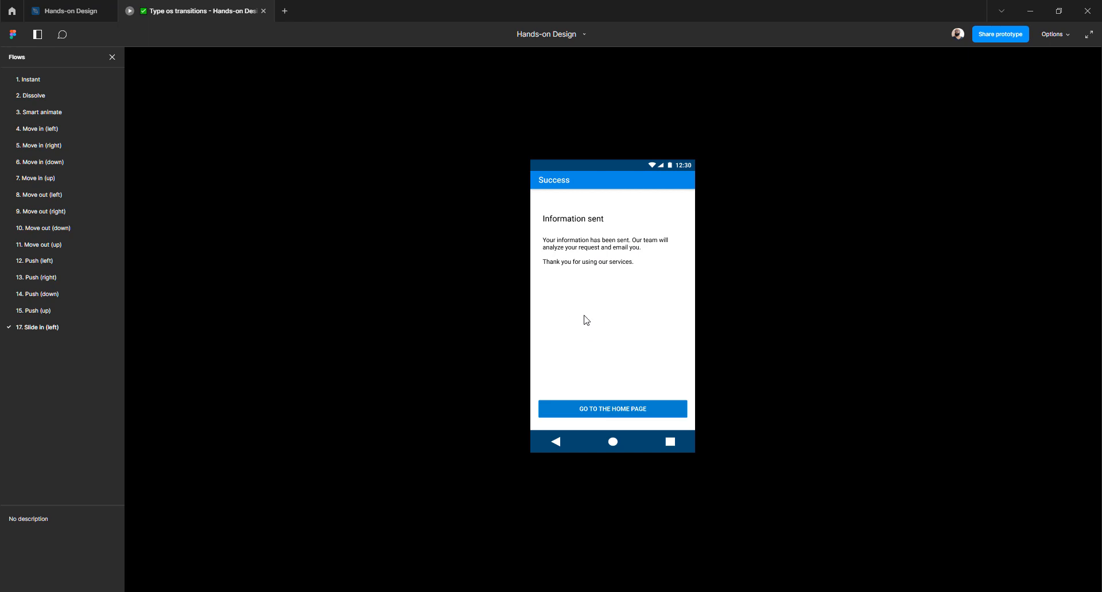
click(68, 11)
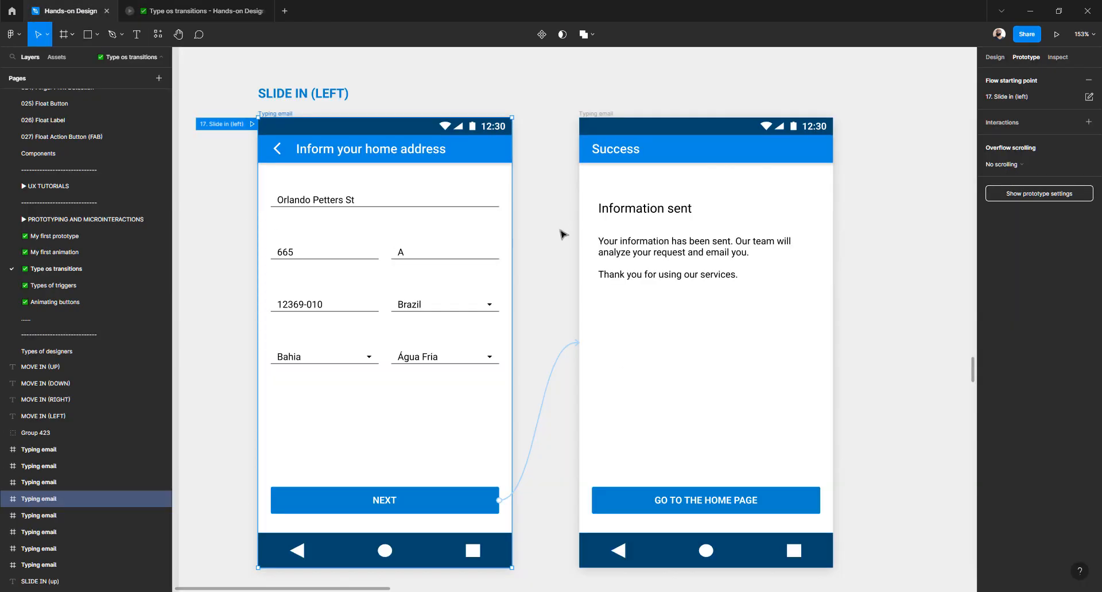
- Add a flow starting point named "18. Slide in (right)" to the Slide In (Right) address form frame
scroll(562, 234, right, 3)
scroll(562, 234, right, 8)
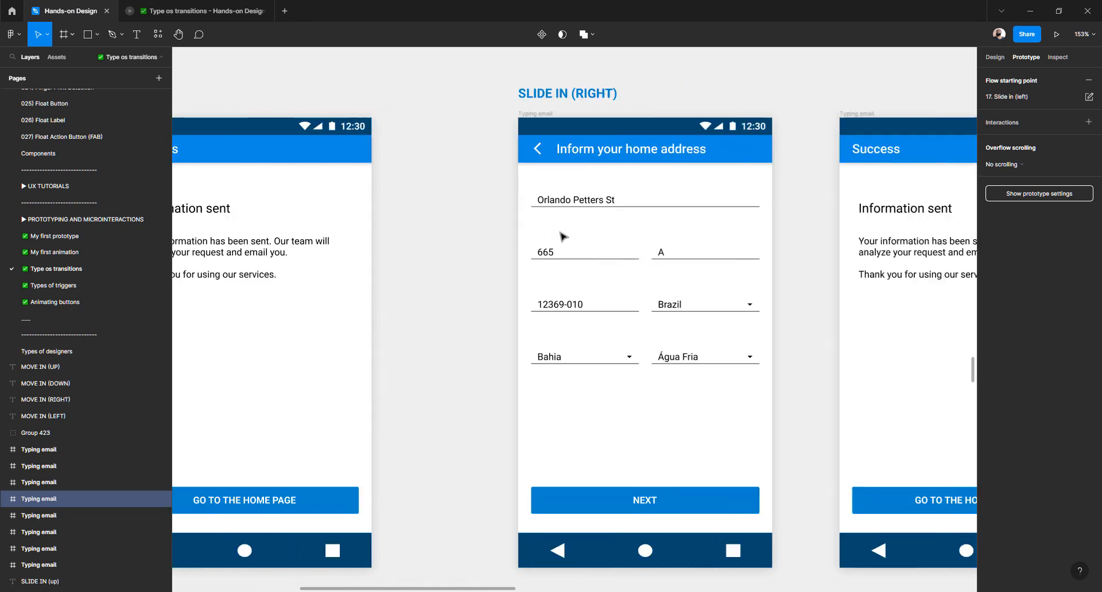
click(439, 115)
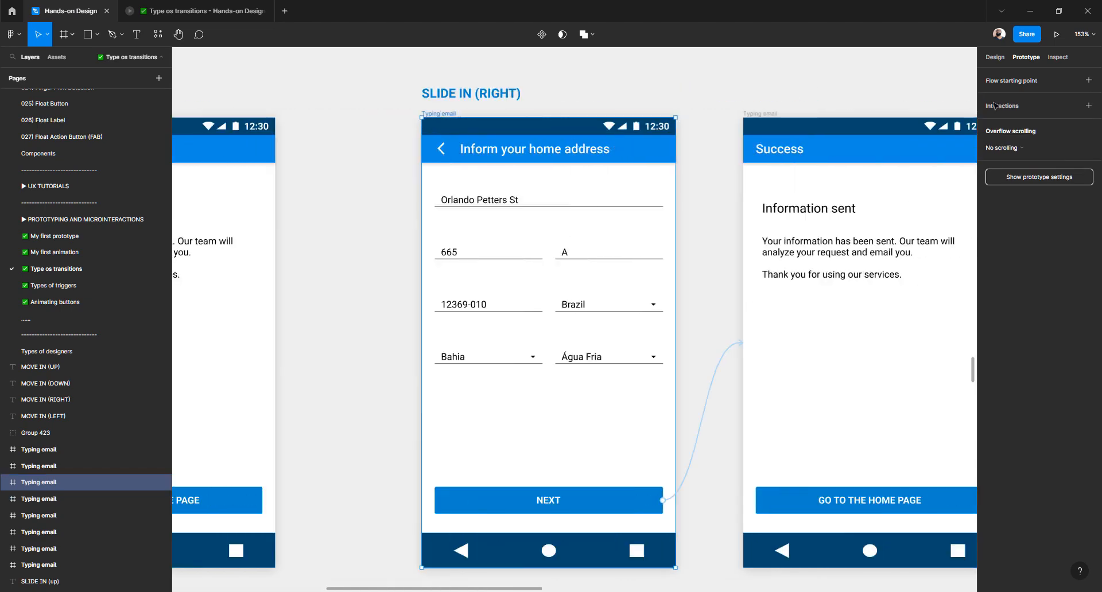
click(1087, 80)
double_click(1014, 96)
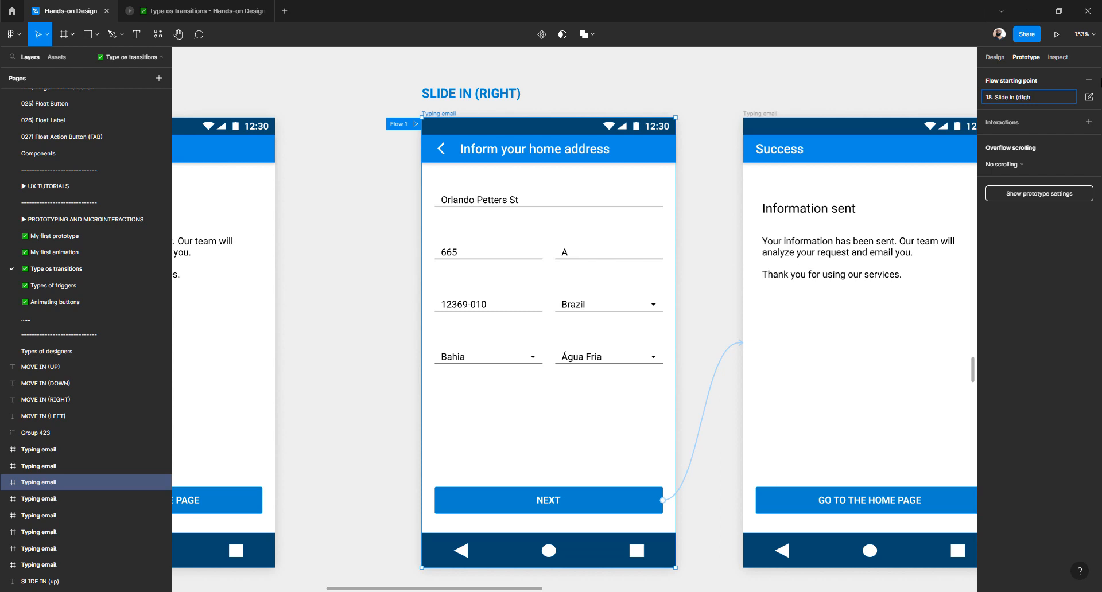
text(ght))
key(Return)
- Play the "18. Slide in (right)" flow from the address form to the Success screen, and return to the design file
click(416, 125)
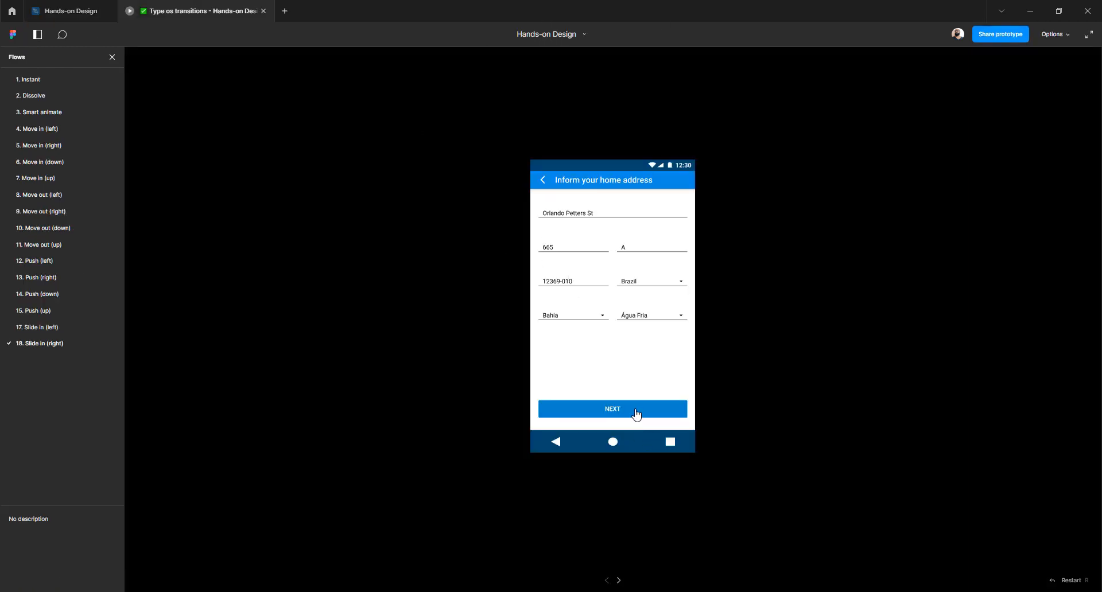
click(636, 415)
click(109, 12)
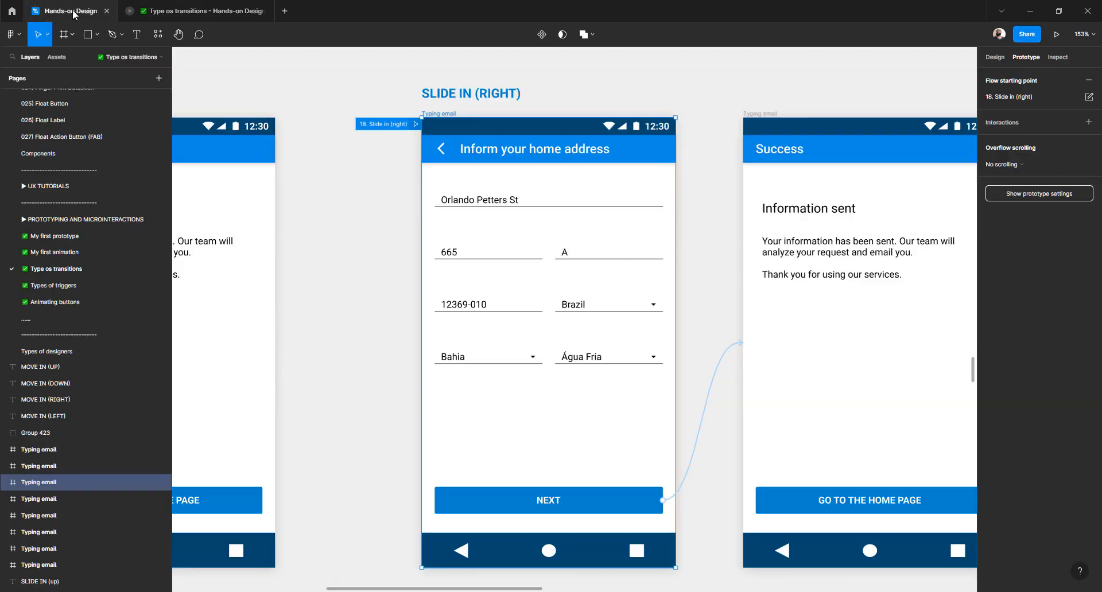
- Add a flow starting point to the Slide In (Down) address form frame
scroll(578, 137, right, 10)
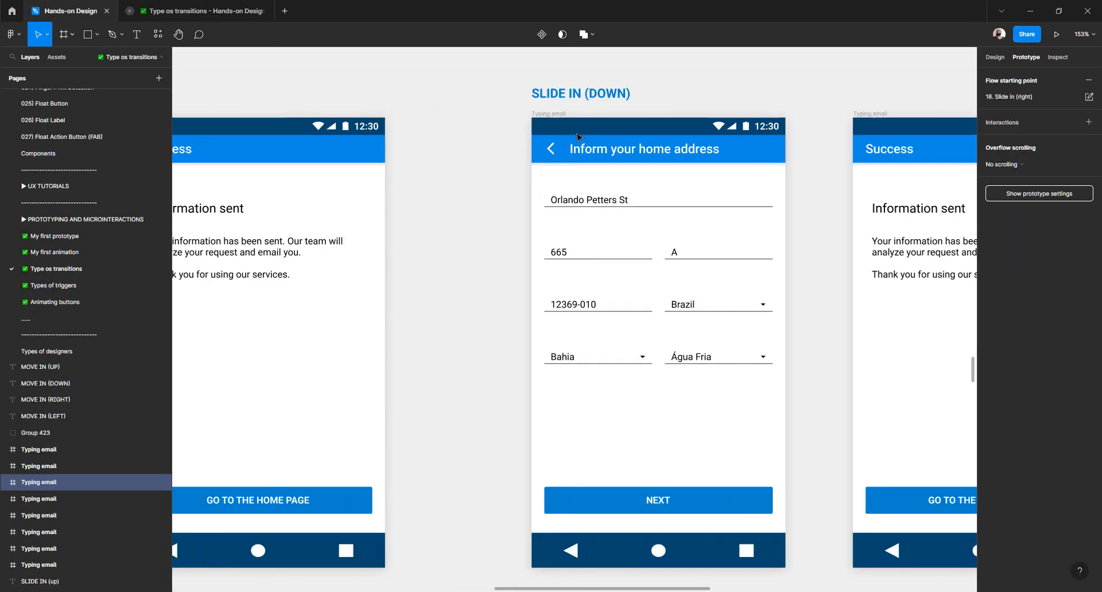
click(552, 114)
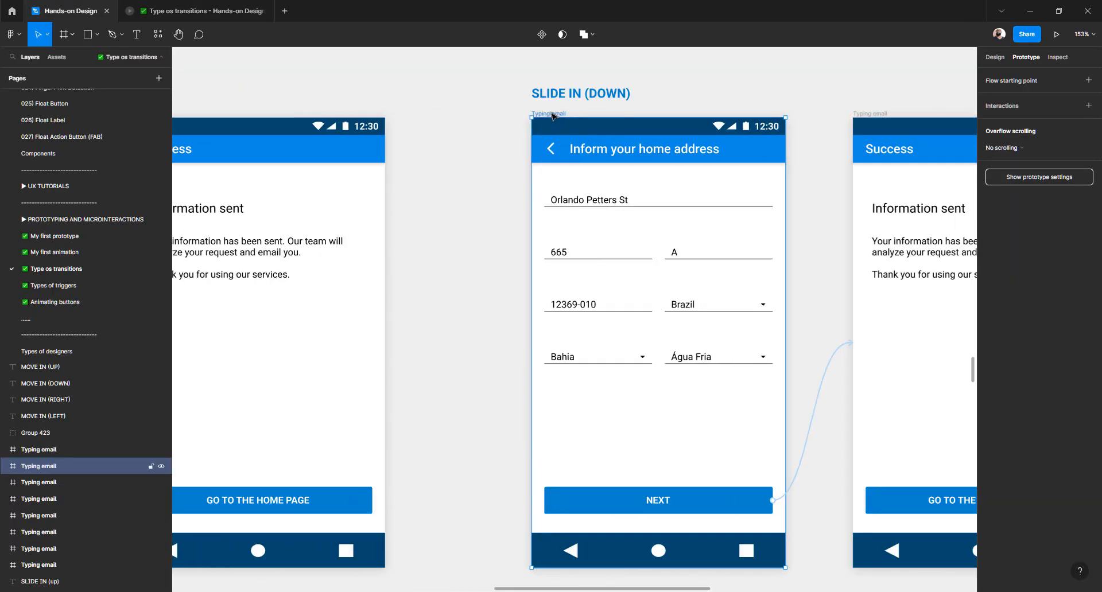
click(1088, 80)
key(1)
key(9)
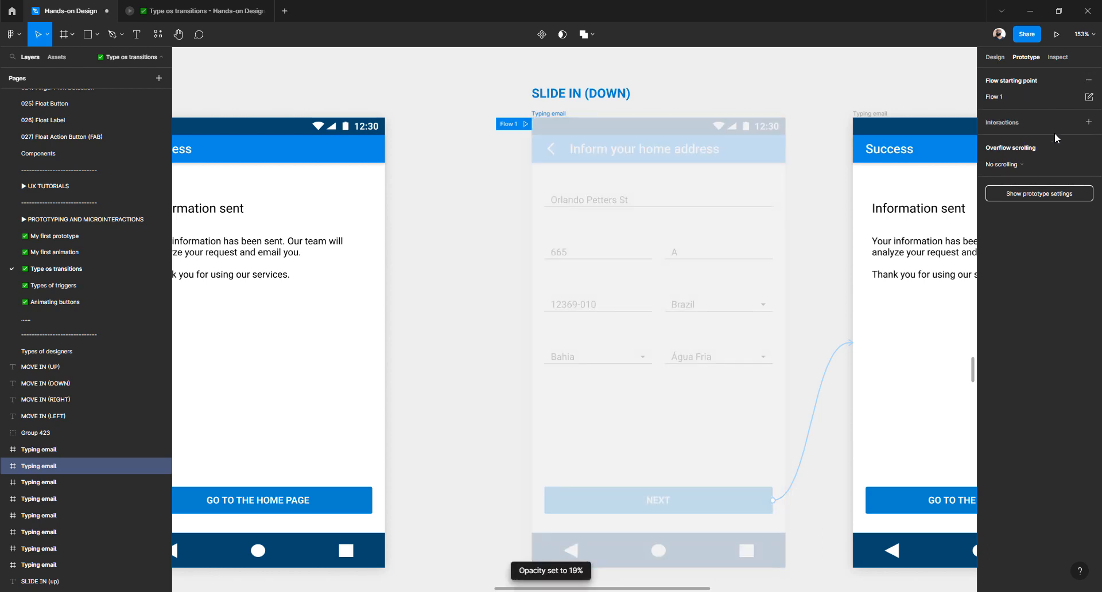
key(ctrl+z)
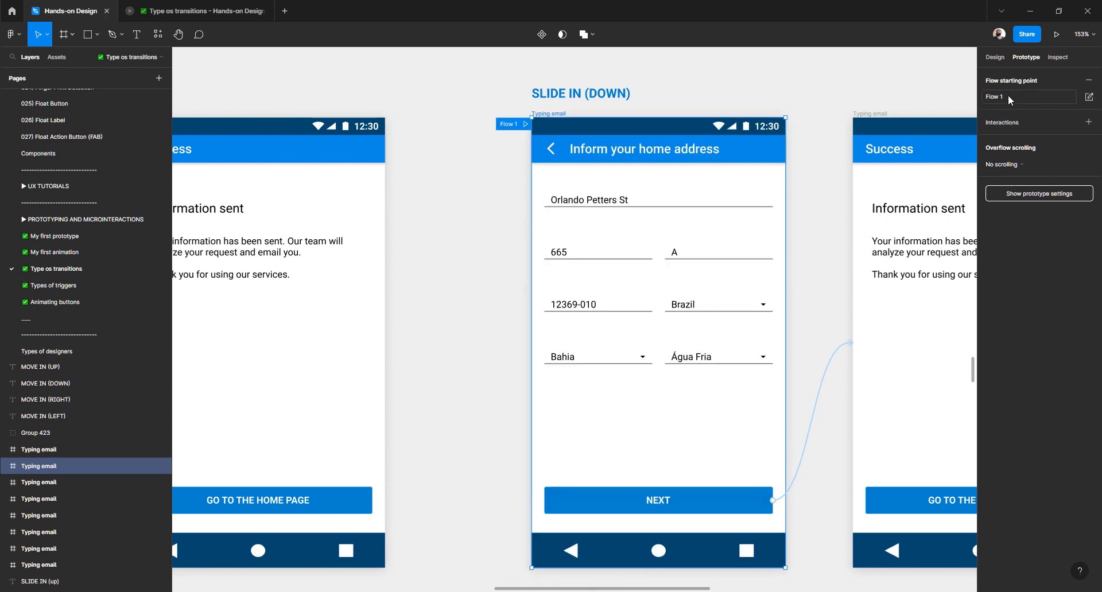
- Rename the Slide In (Down) frame's flow starting point as "19. Slide in (down)"
click(1008, 95)
text(19. Slide In (down)
key(Return)
- Play the "19. Slide in (down)" flow from the address form to the Success screen, and return to the design file
click(525, 124)
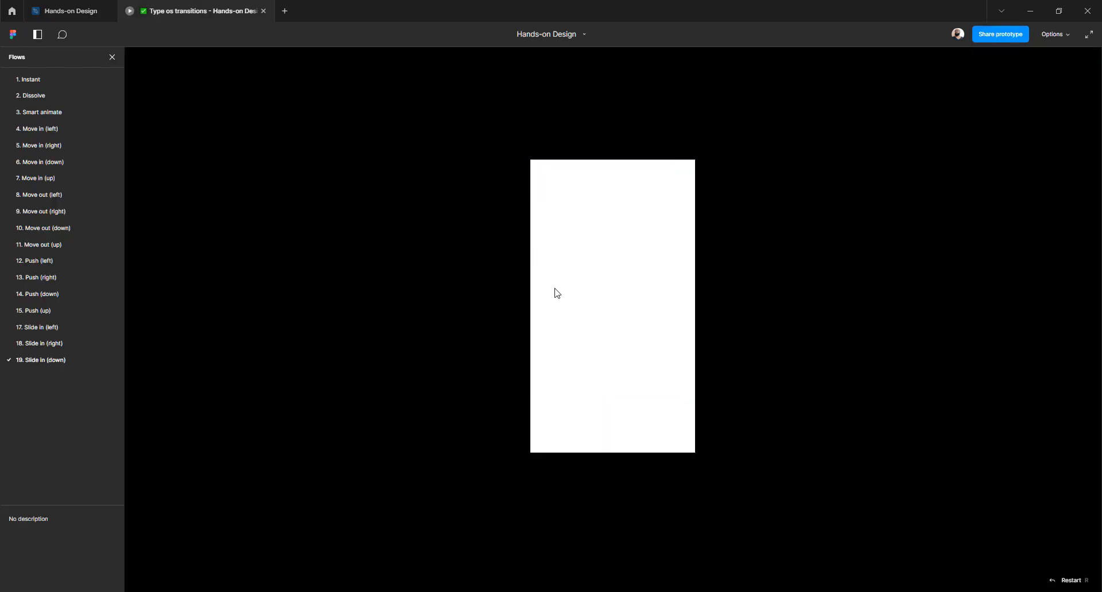
click(612, 410)
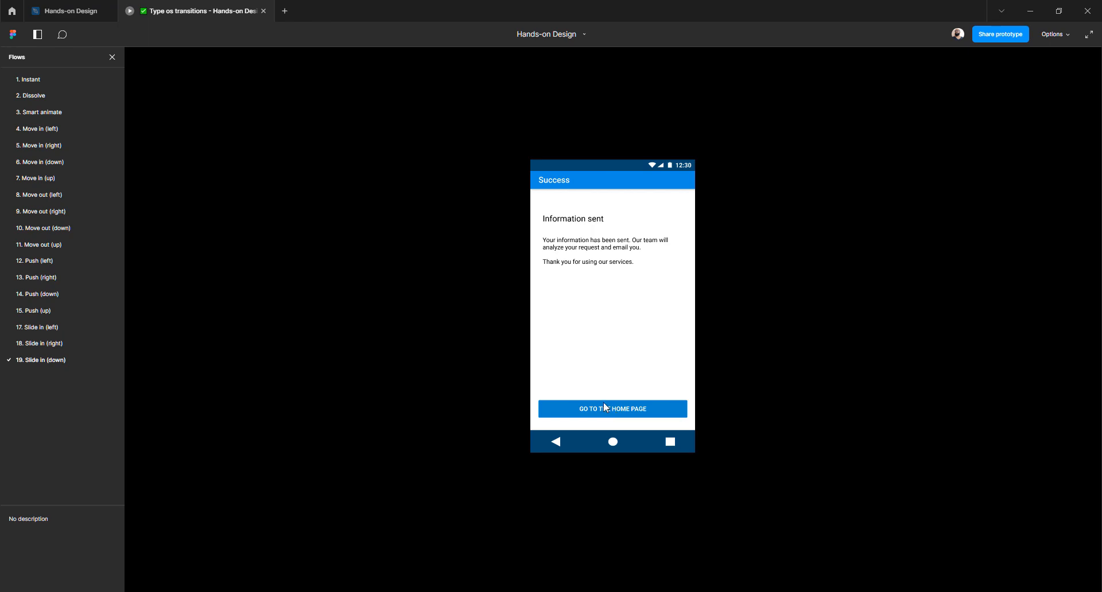
click(78, 12)
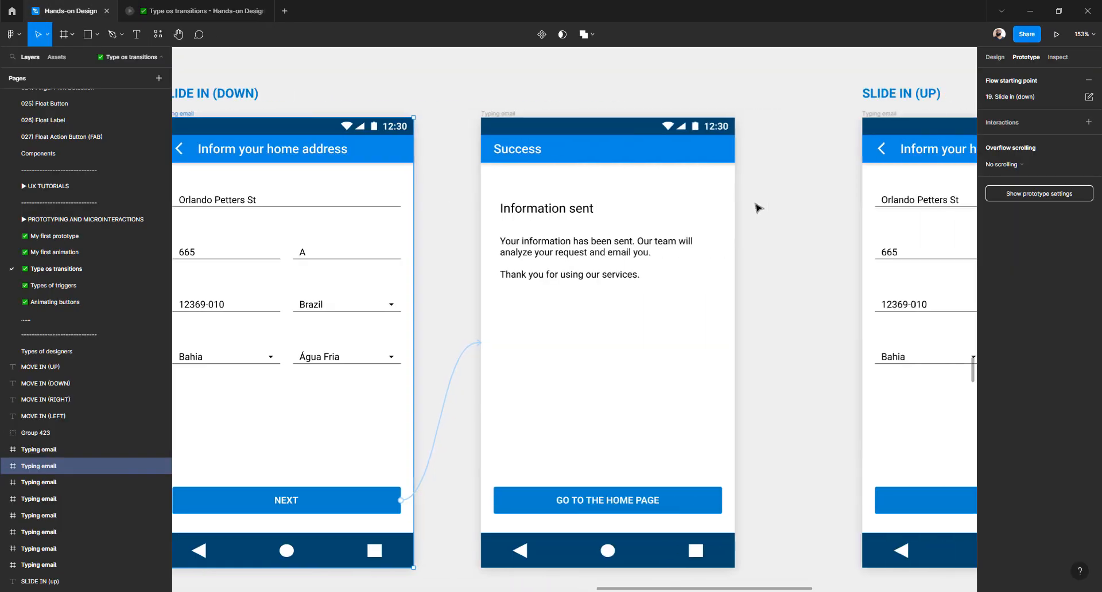
scroll(759, 208, right, 8)
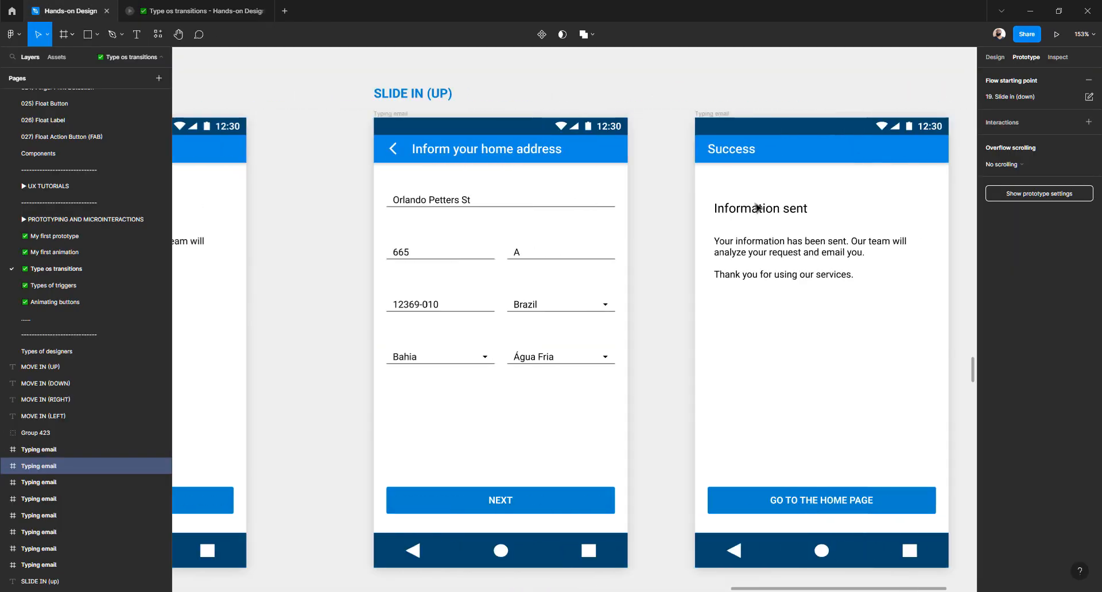
- Add a flow starting point to the Slide In (Up) address form frame and name it "20. Slide in (up)"
click(400, 115)
click(1088, 81)
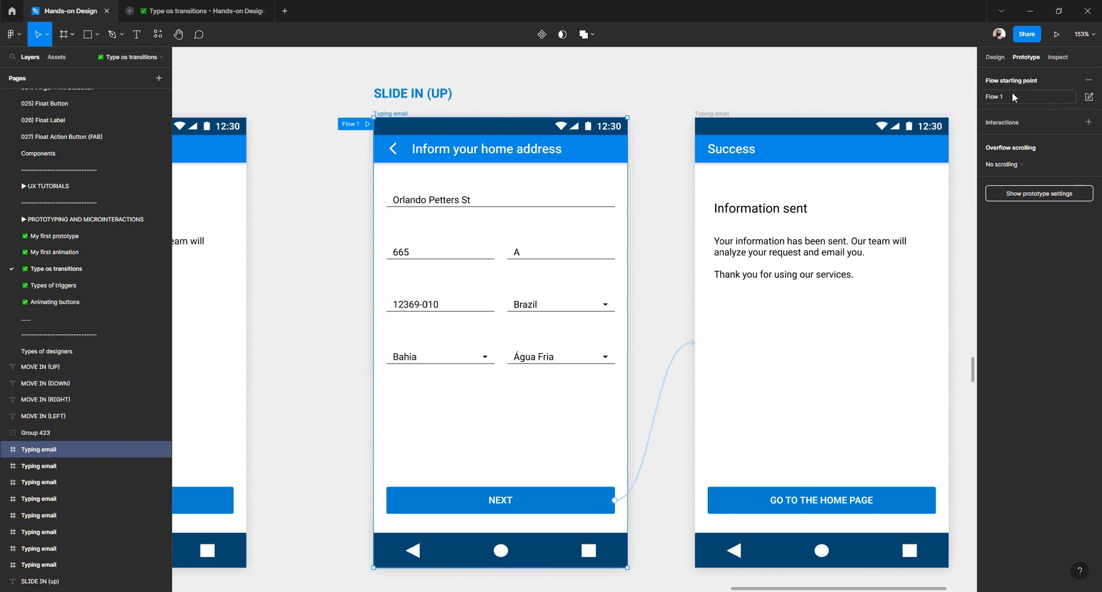
text(20. Slide)
text( In (up)
text())
key(Return)
- Open the "20. Slide in (up)" flow in preview and go through the flow list from "1. Instant" back to it
click(367, 125)
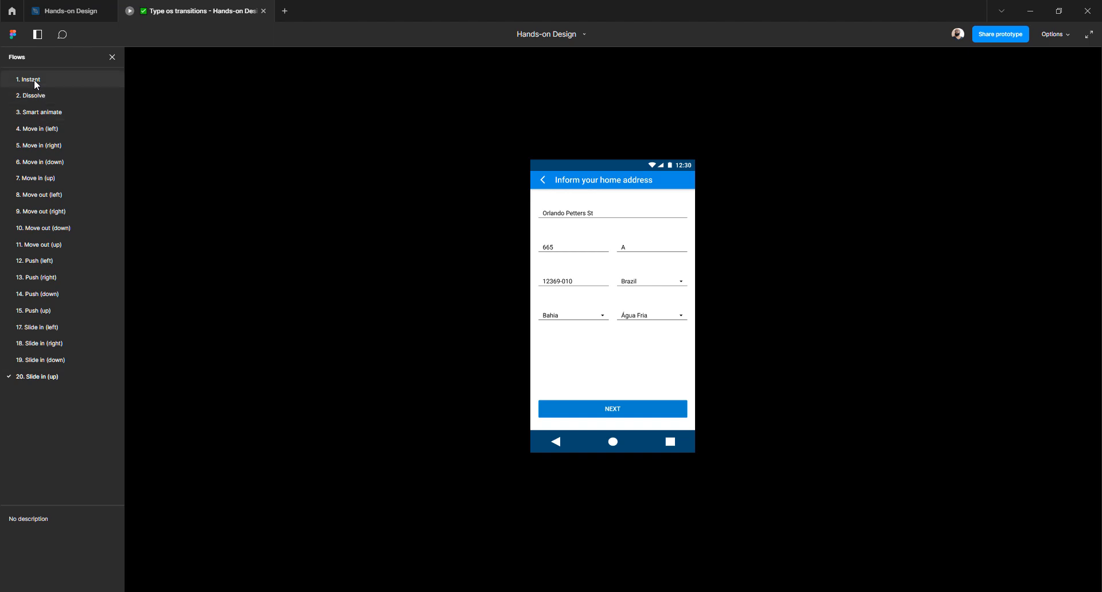
click(34, 80)
click(31, 110)
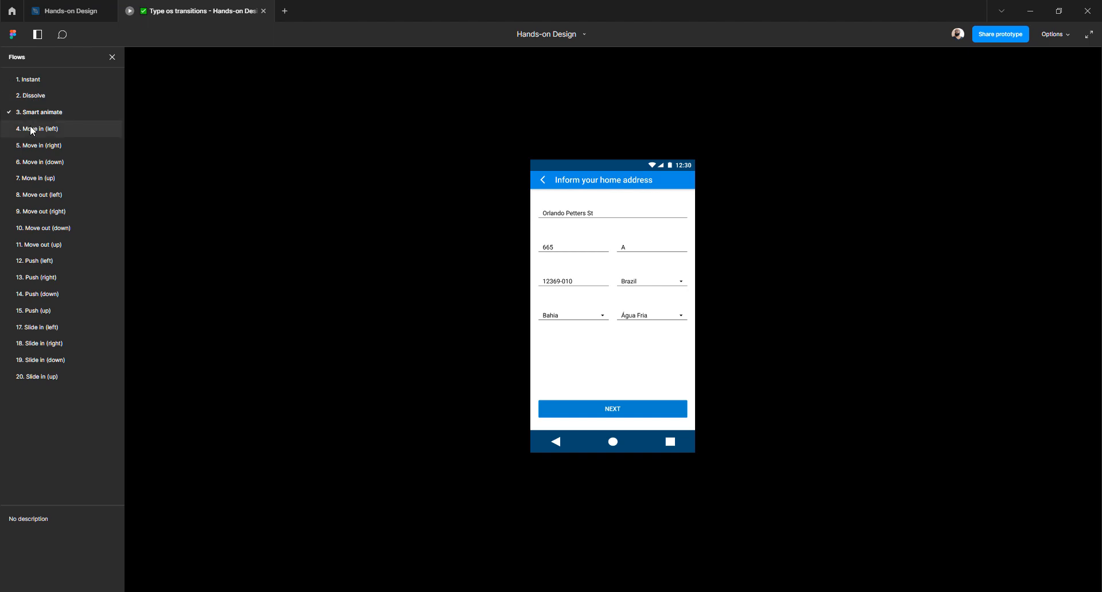
click(29, 161)
click(32, 177)
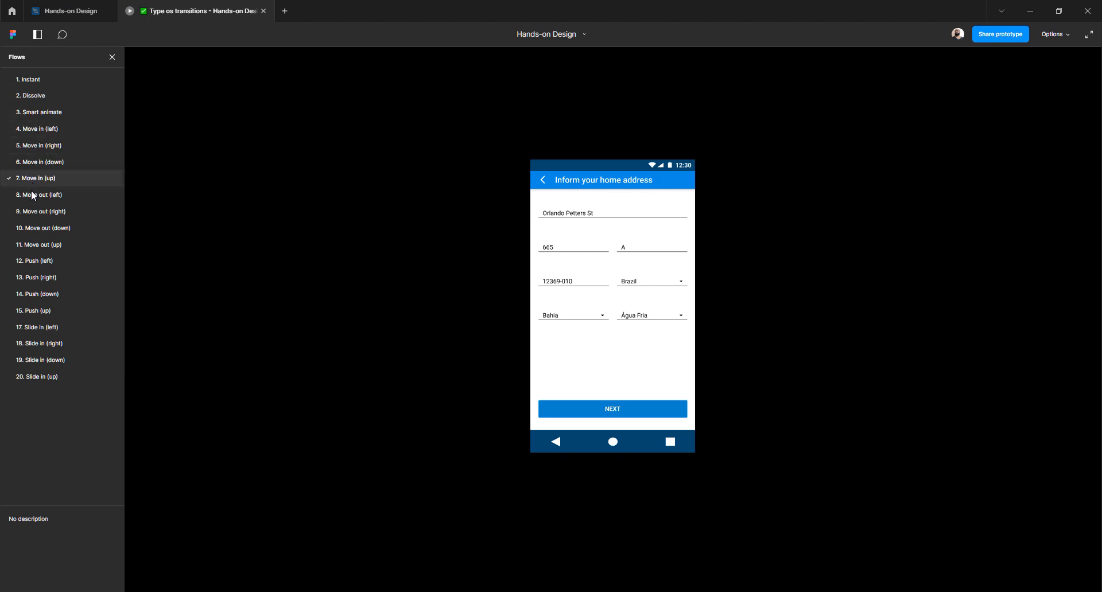
click(32, 194)
click(34, 211)
click(38, 229)
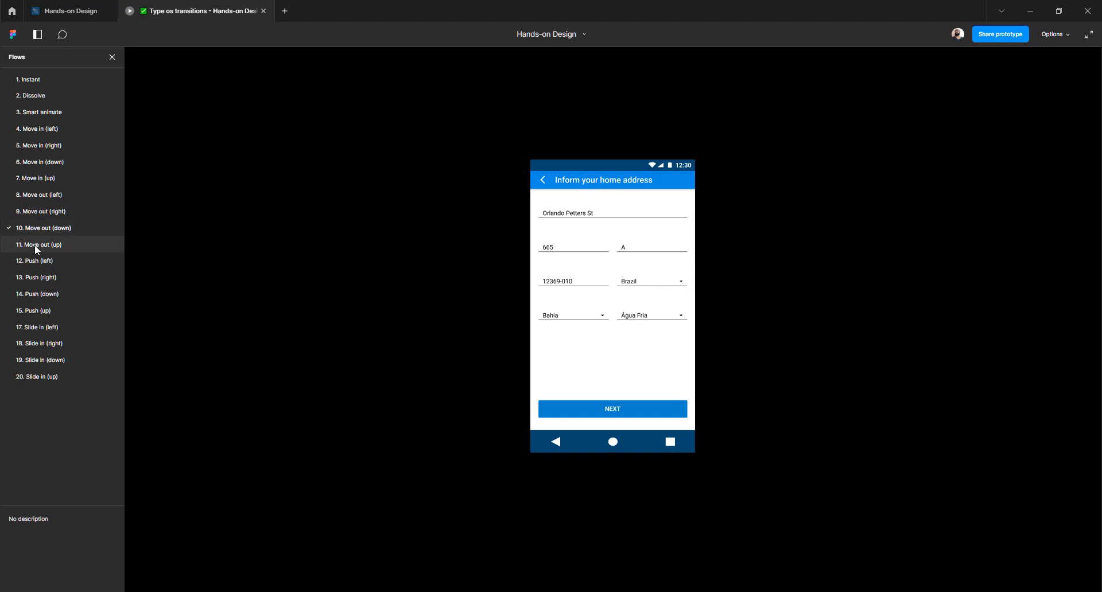
click(34, 244)
click(33, 261)
click(33, 277)
click(37, 293)
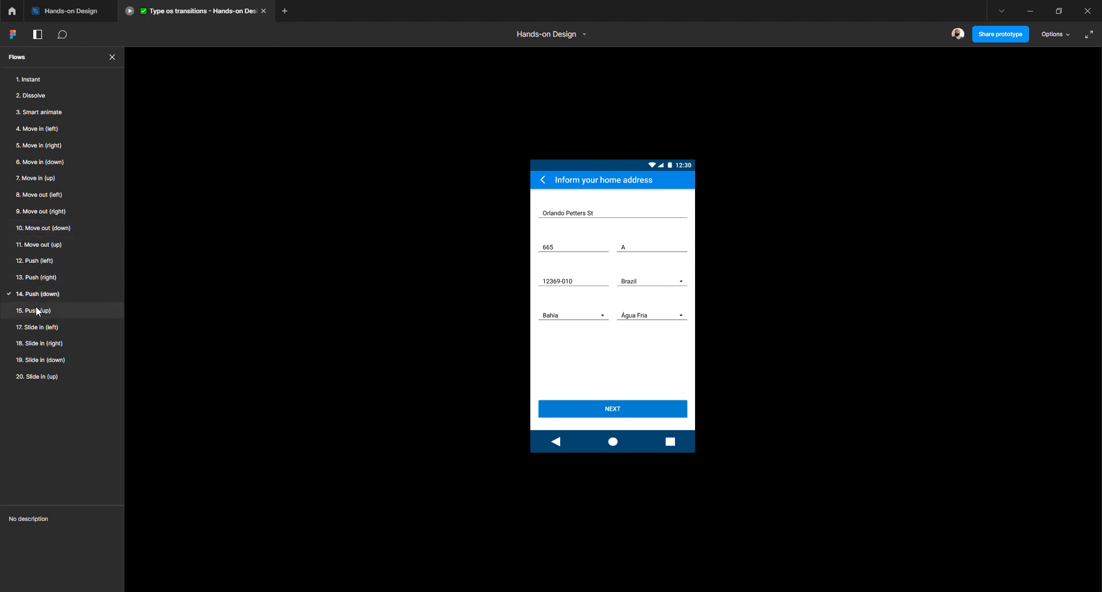
click(36, 310)
click(38, 327)
click(37, 343)
click(33, 358)
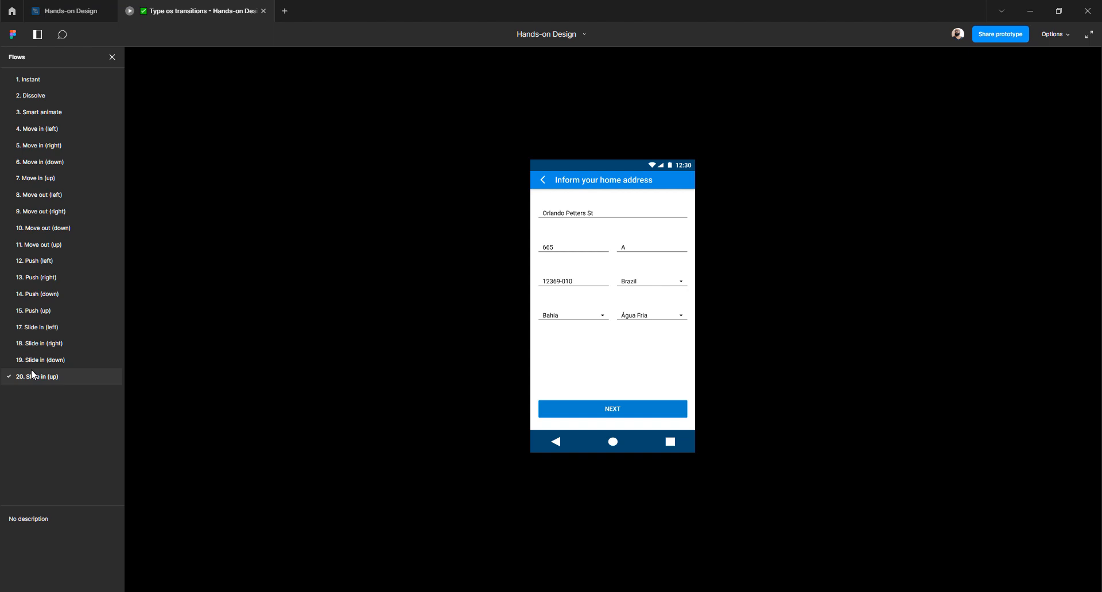
- Play the "20. Slide in (up)" transition from the address form to the Success screen, and return to the design file
click(612, 410)
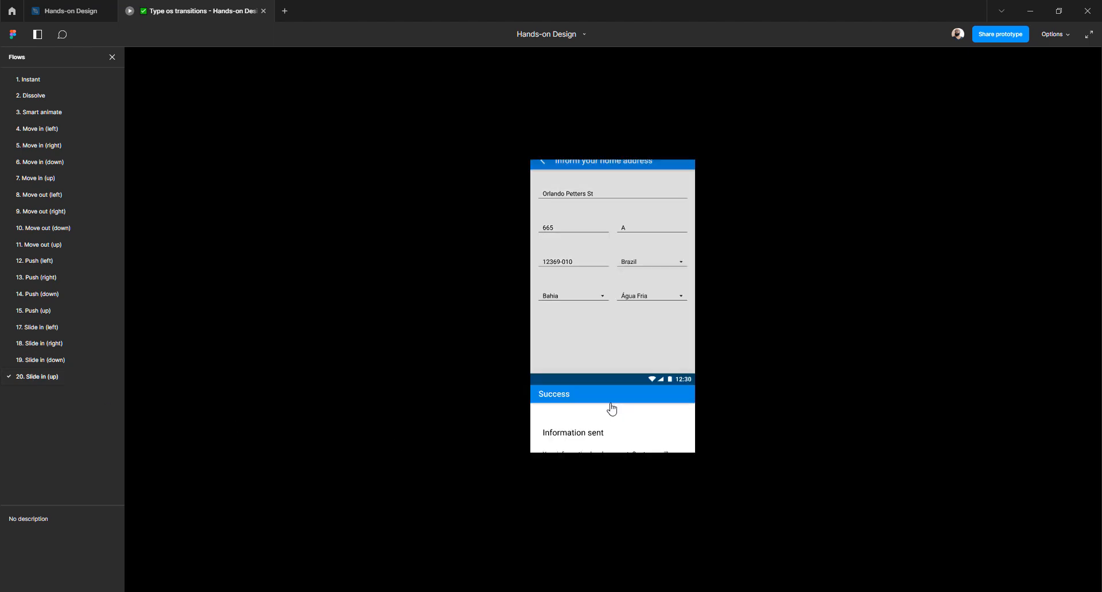
click(68, 11)
- Ungroup the group that holds the Slide Out screens and their labels
scroll(650, 213, down, 5)
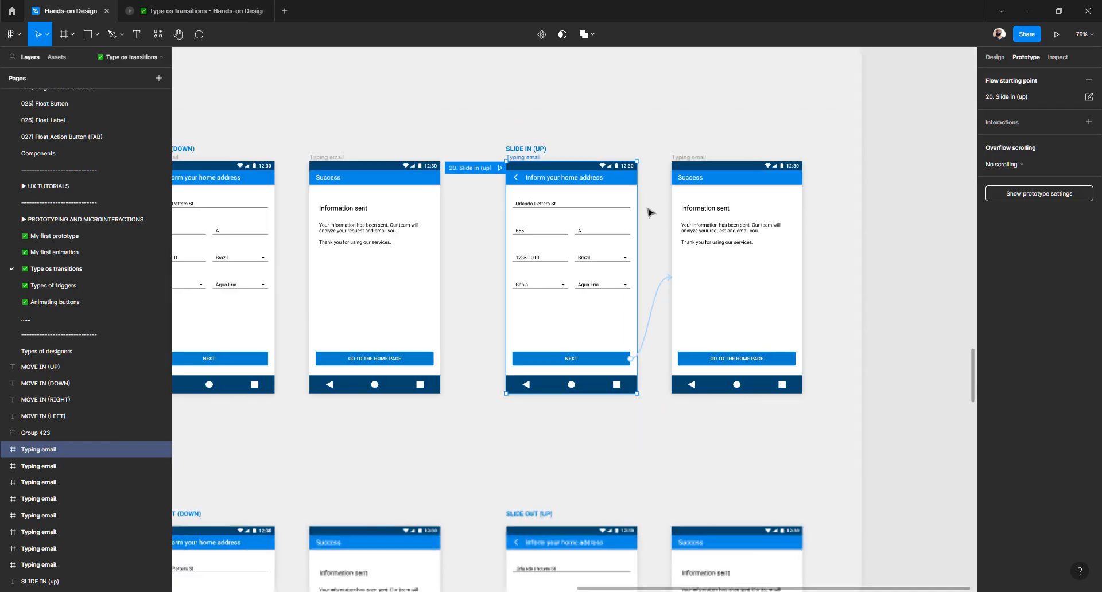
scroll(650, 214, down, 3)
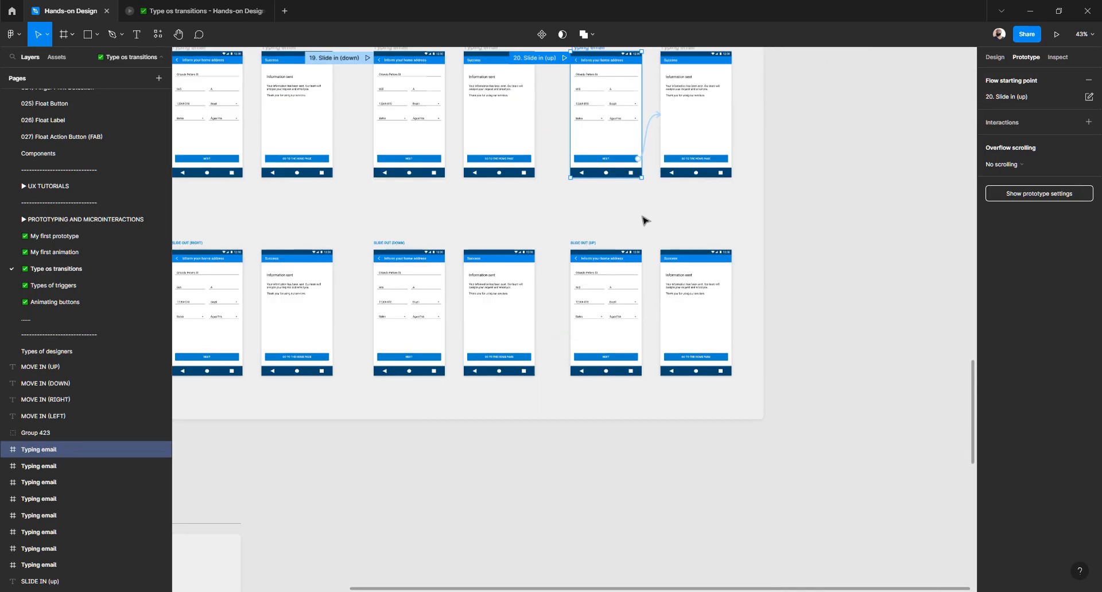
scroll(647, 218, left, 5)
scroll(645, 222, left, 2)
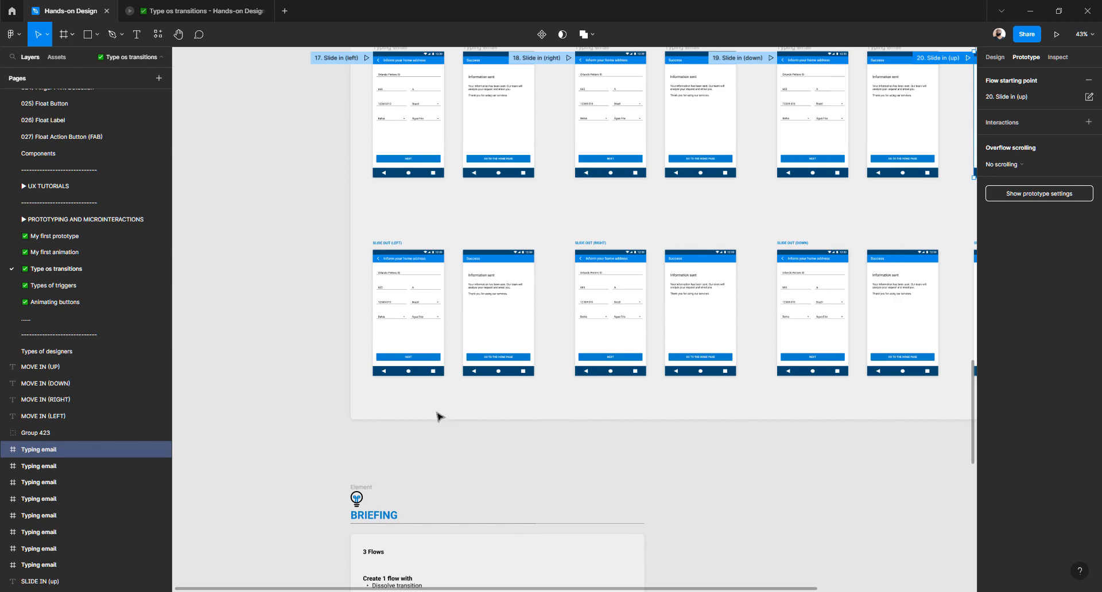
scroll(436, 422, down, 3)
scroll(426, 300, up, 4)
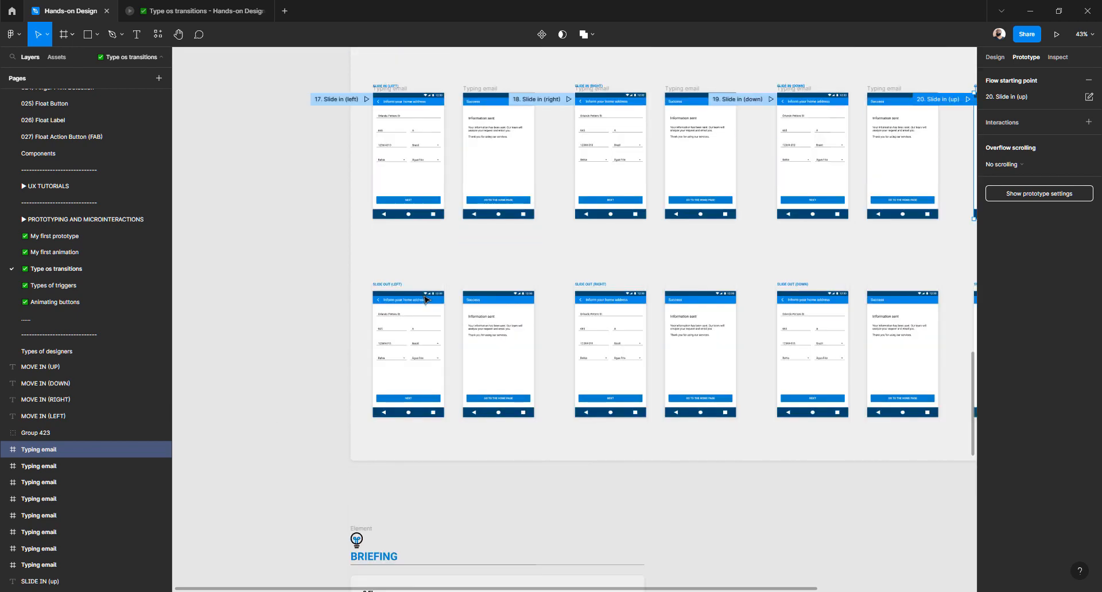
scroll(425, 298, up, 5)
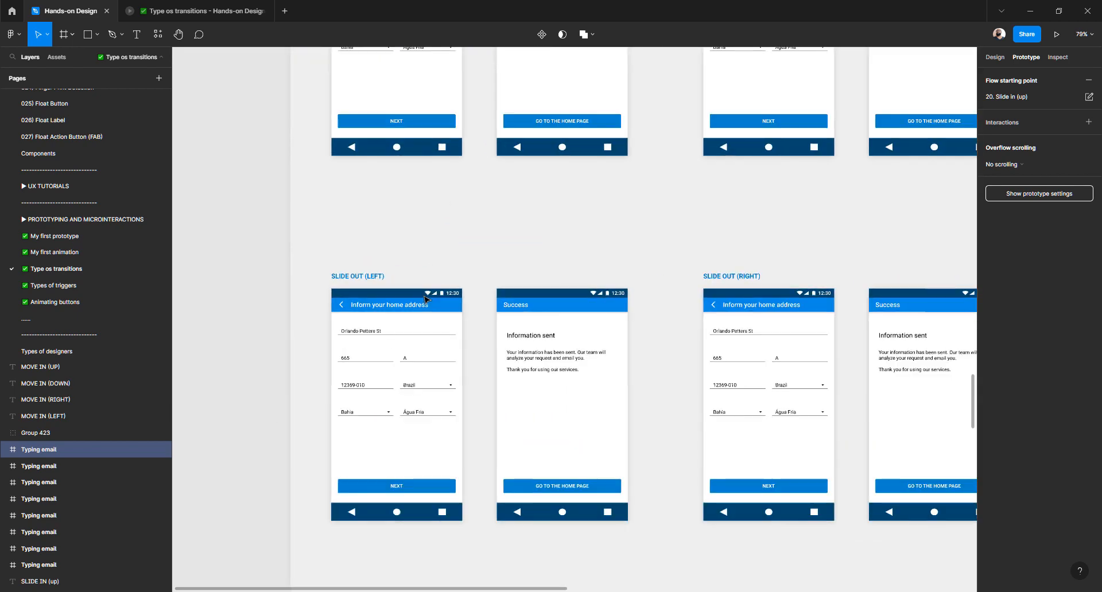
scroll(421, 297, down, 1)
scroll(356, 267, right, 2)
scroll(244, 226, up, 3)
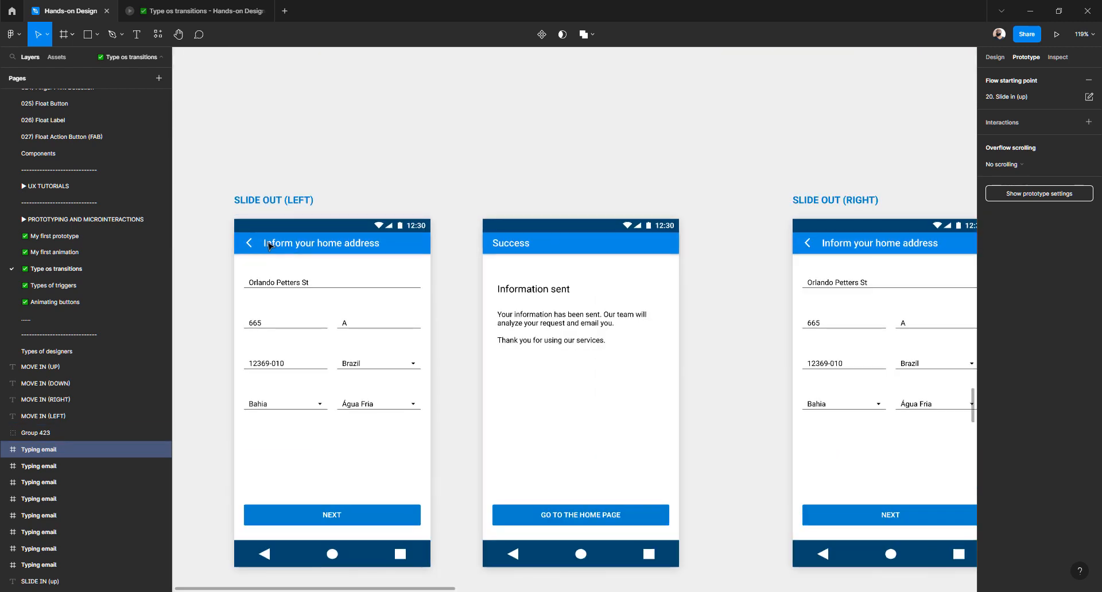
click(268, 245)
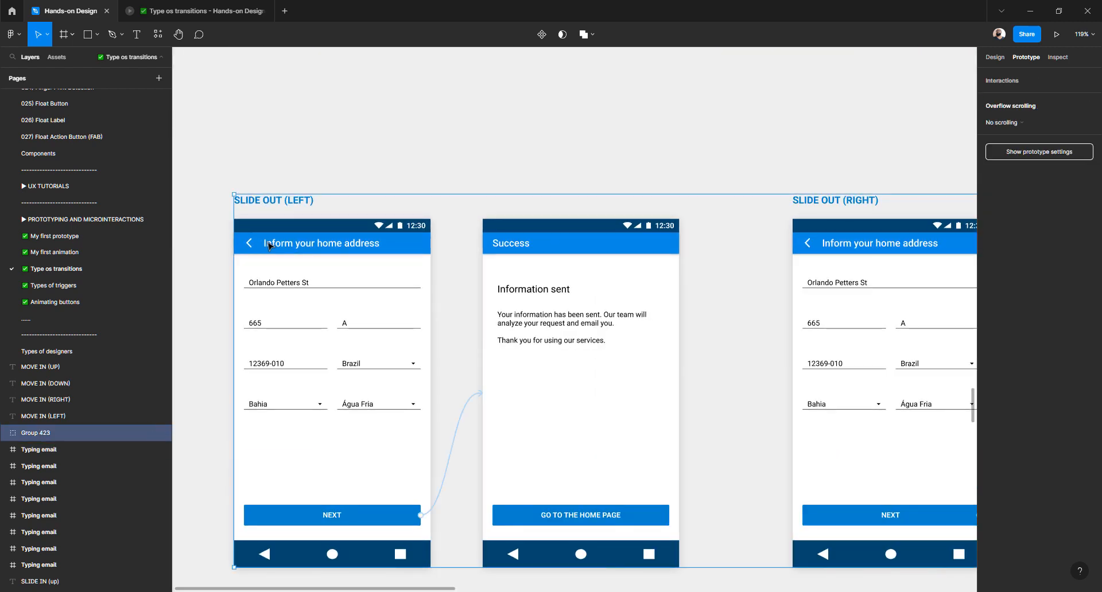
key(ctrl+shift+g)
- Add a flow starting point to the Slide Out (Left) address form frame and name it "21. Slide out (left)"
scroll(310, 235, left, 2)
scroll(344, 206, down, 1)
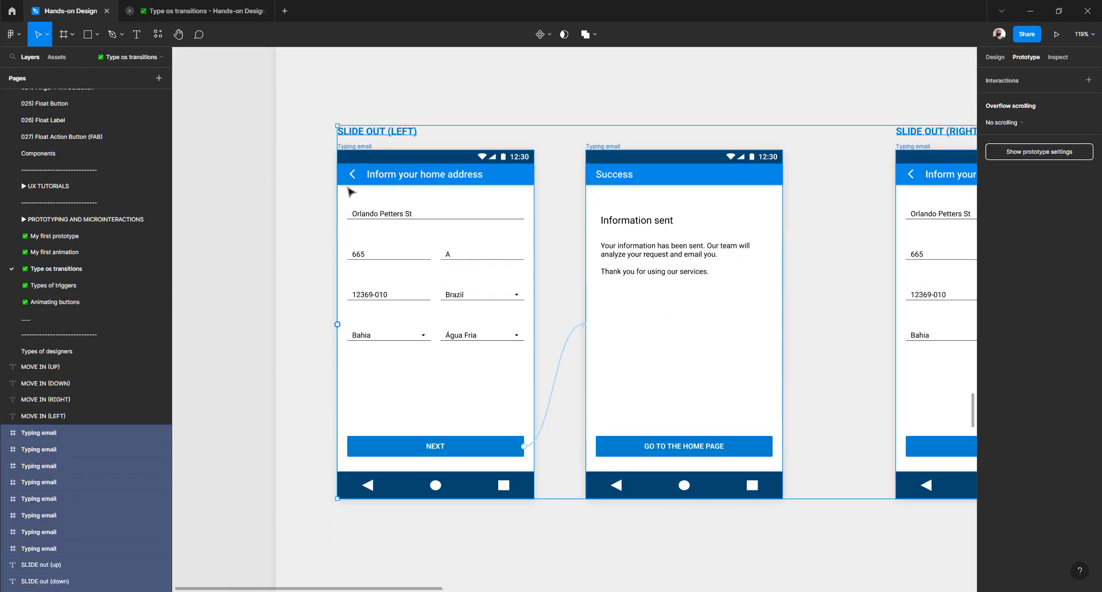
scroll(351, 191, up, 3)
scroll(328, 178, down, 1)
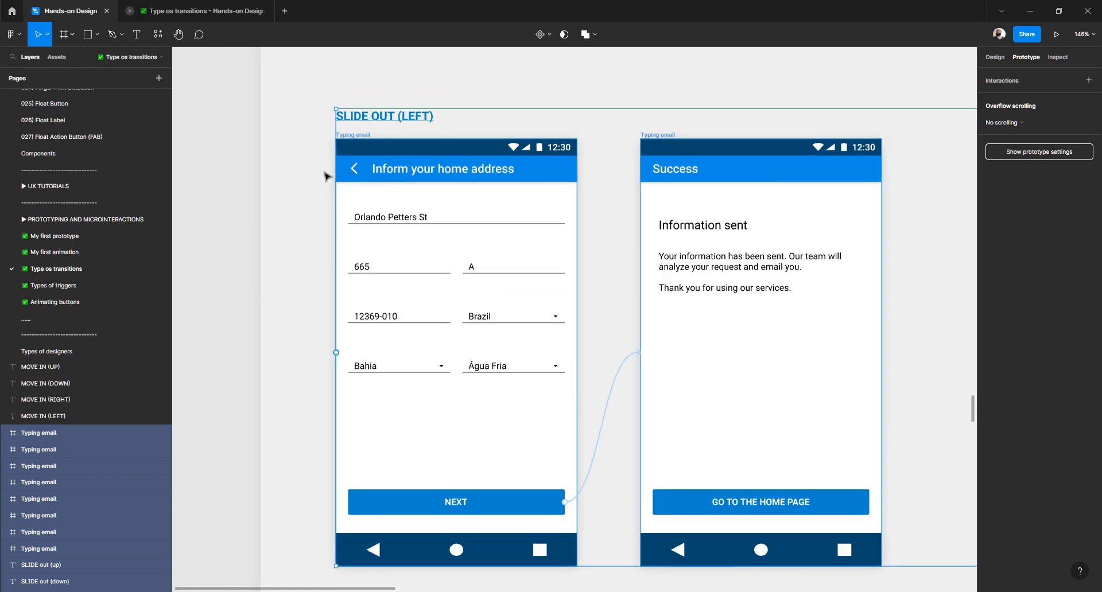
click(351, 136)
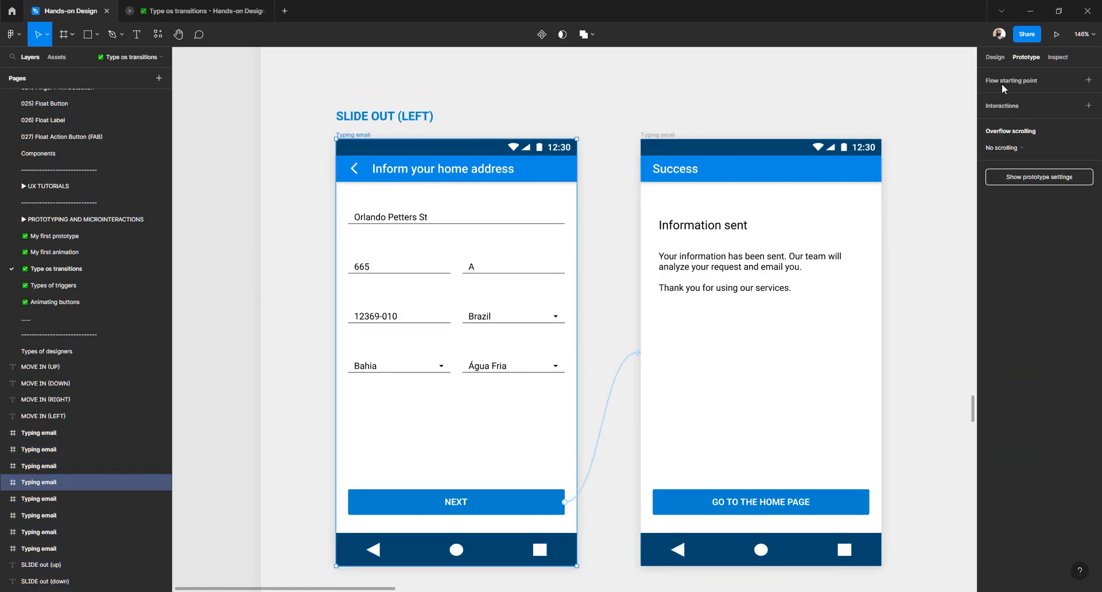
click(1089, 84)
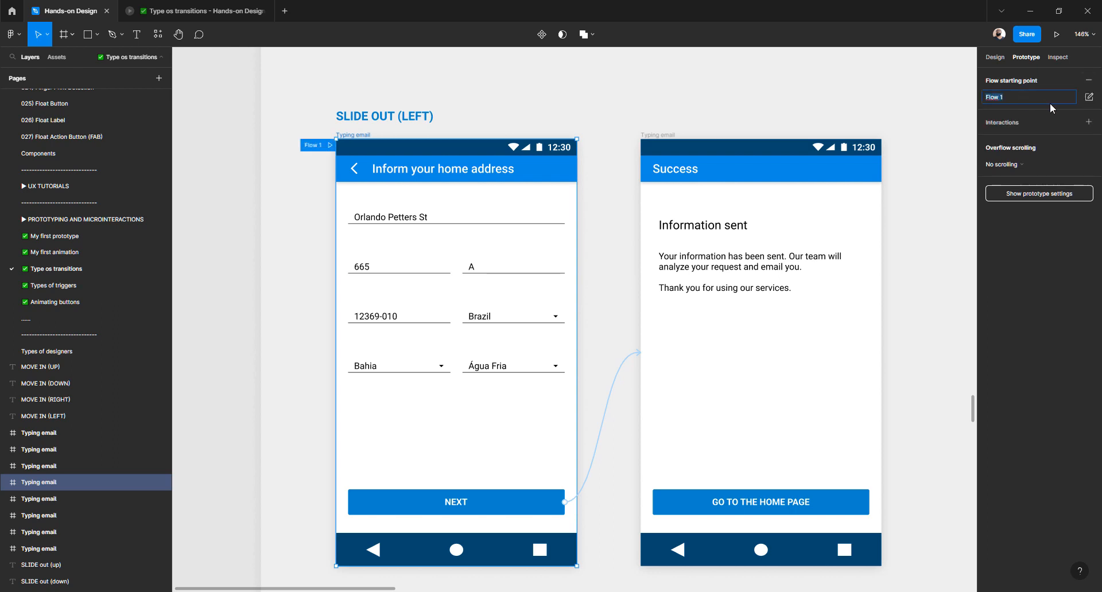
text(21.)
text(Slide out)
key(Return)
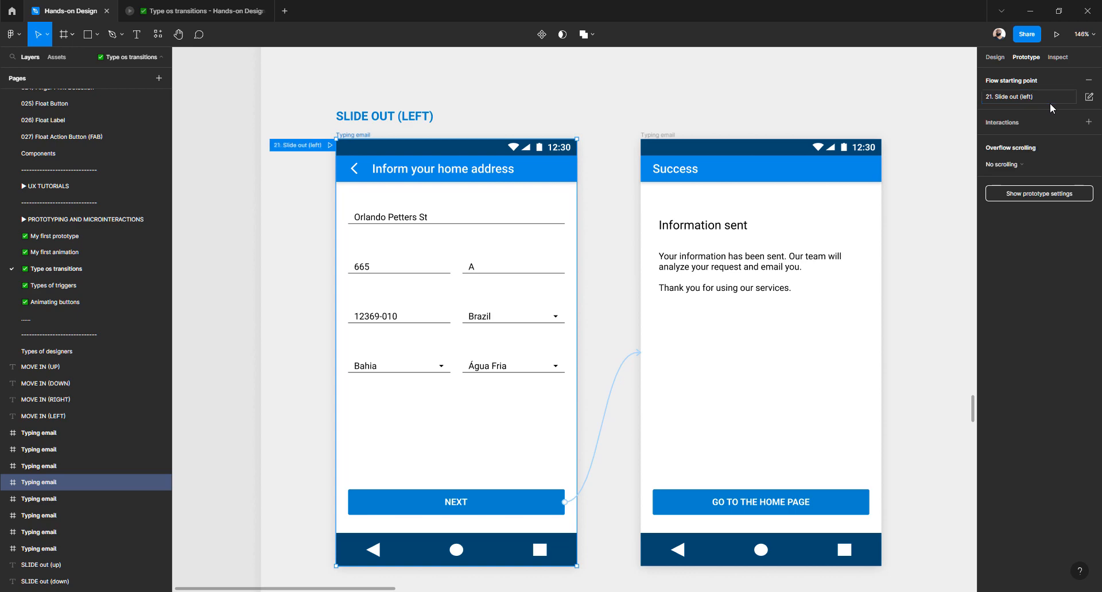
- Play "21. Slide out (left)", compare it with "20. Slide in (up)" and "17. Slide in (left)", replay it, and return to the design file
click(330, 145)
click(602, 408)
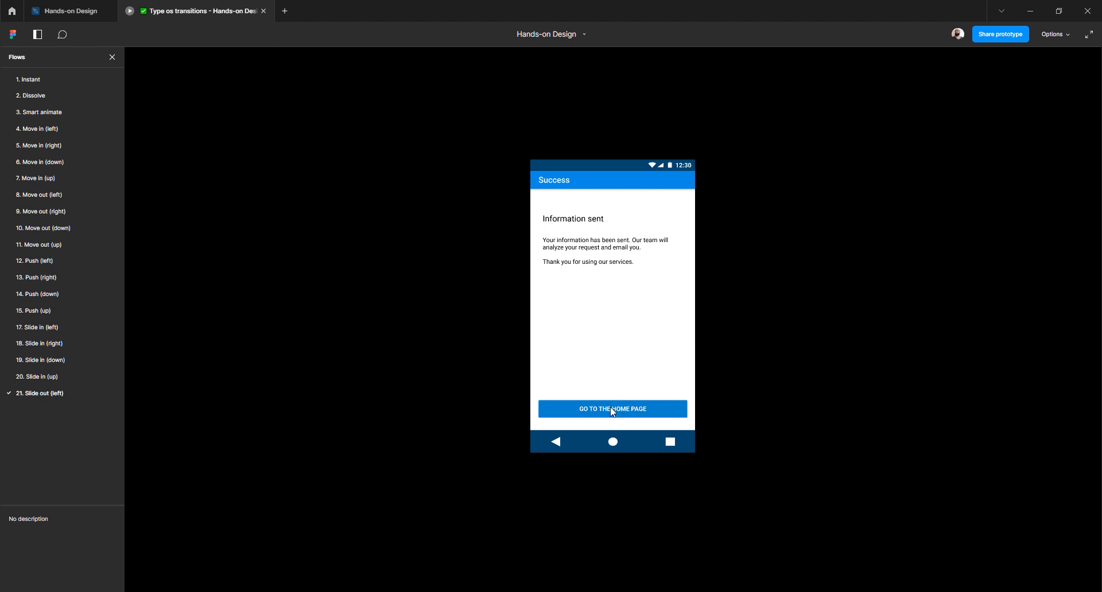
click(52, 377)
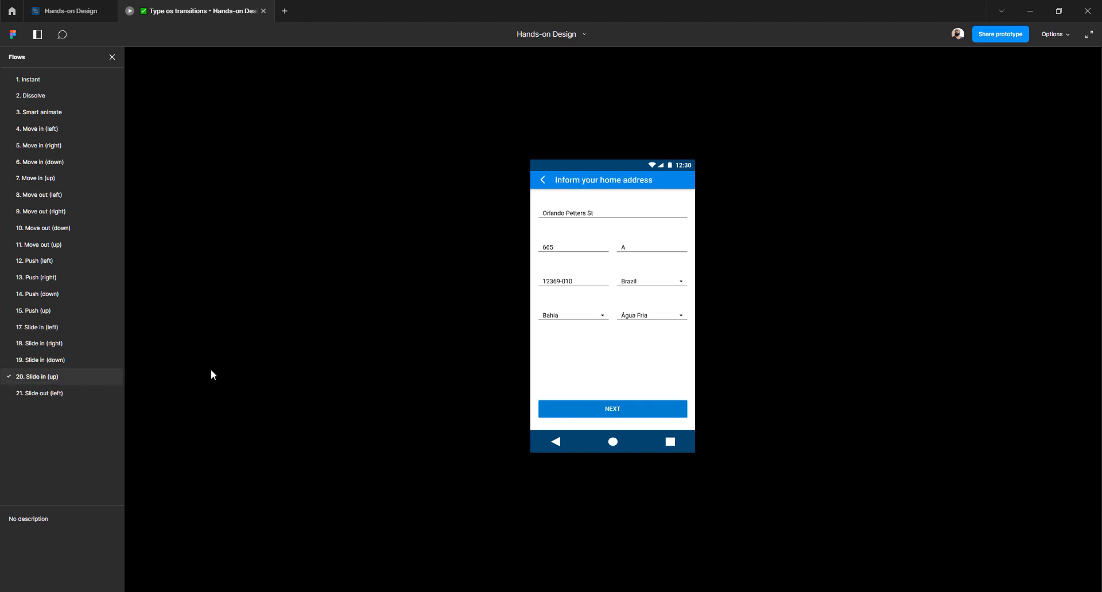
click(626, 411)
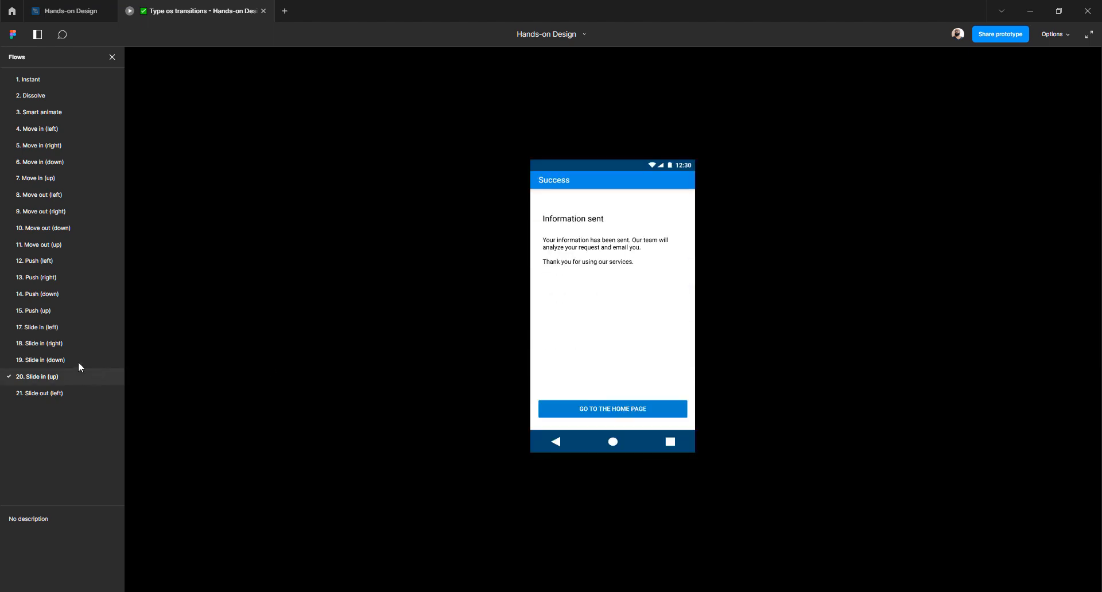
click(49, 327)
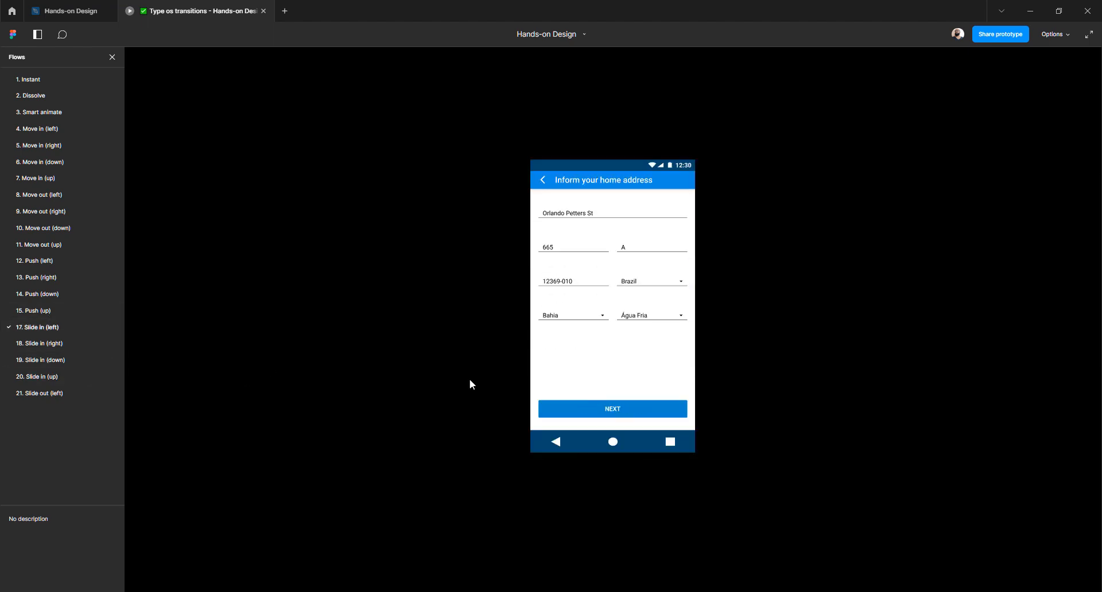
click(583, 408)
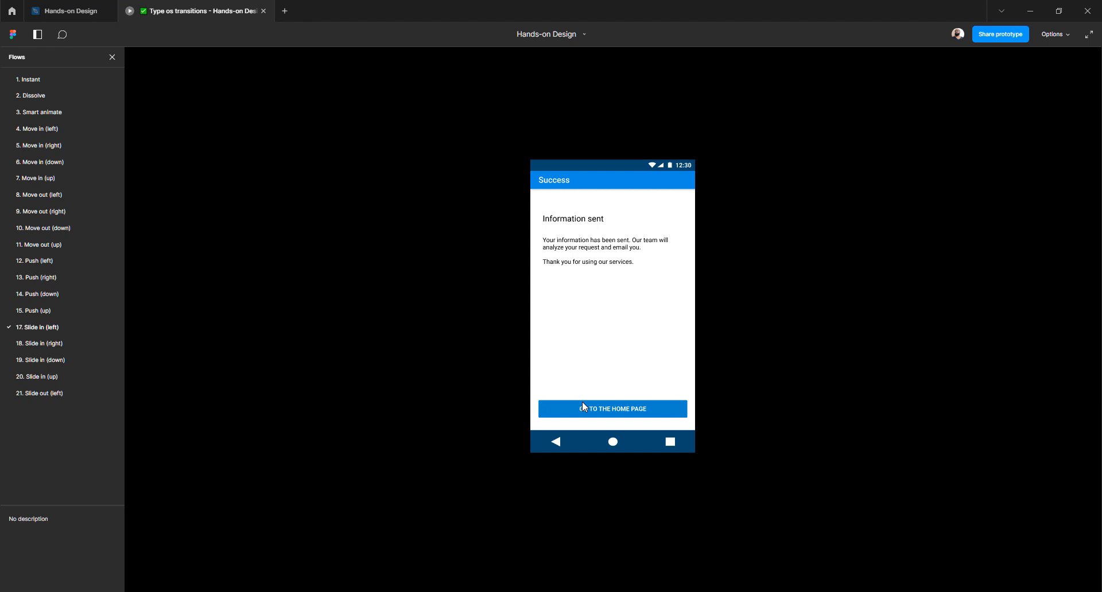
click(43, 393)
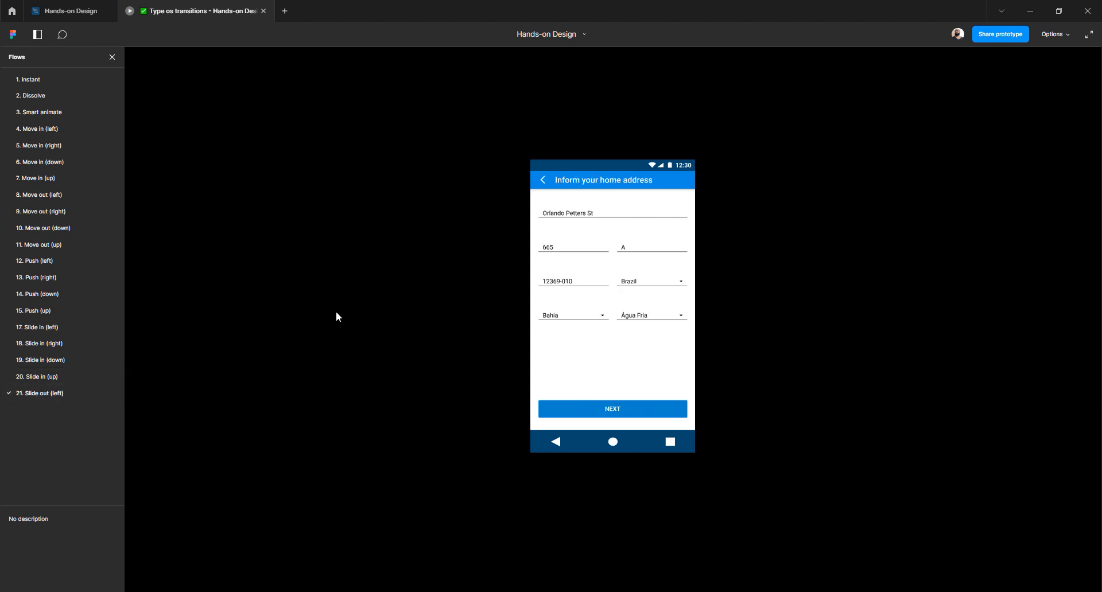
click(630, 417)
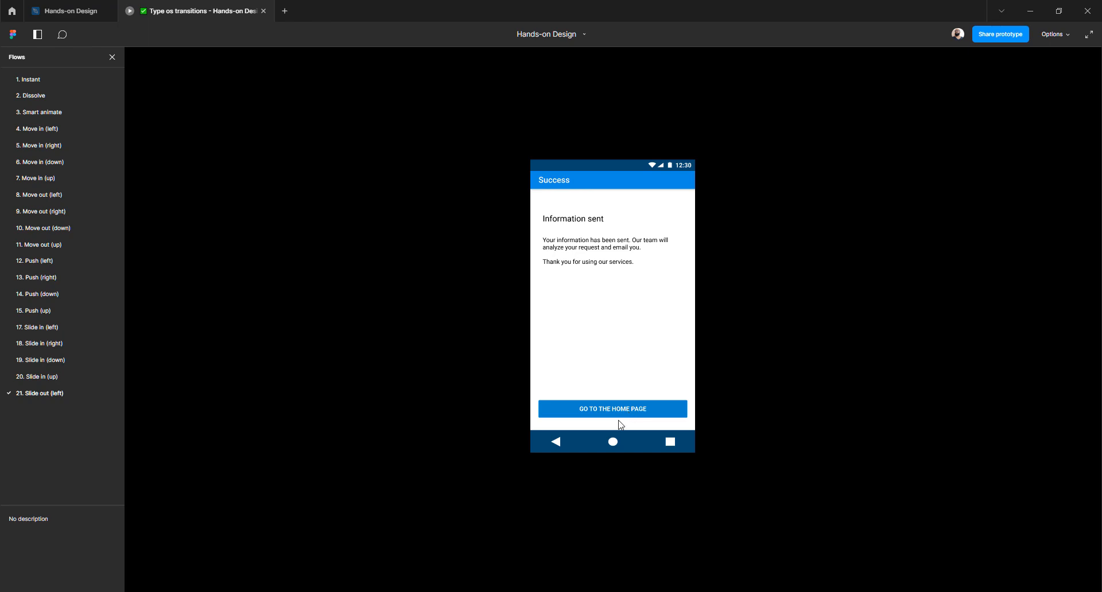
click(72, 11)
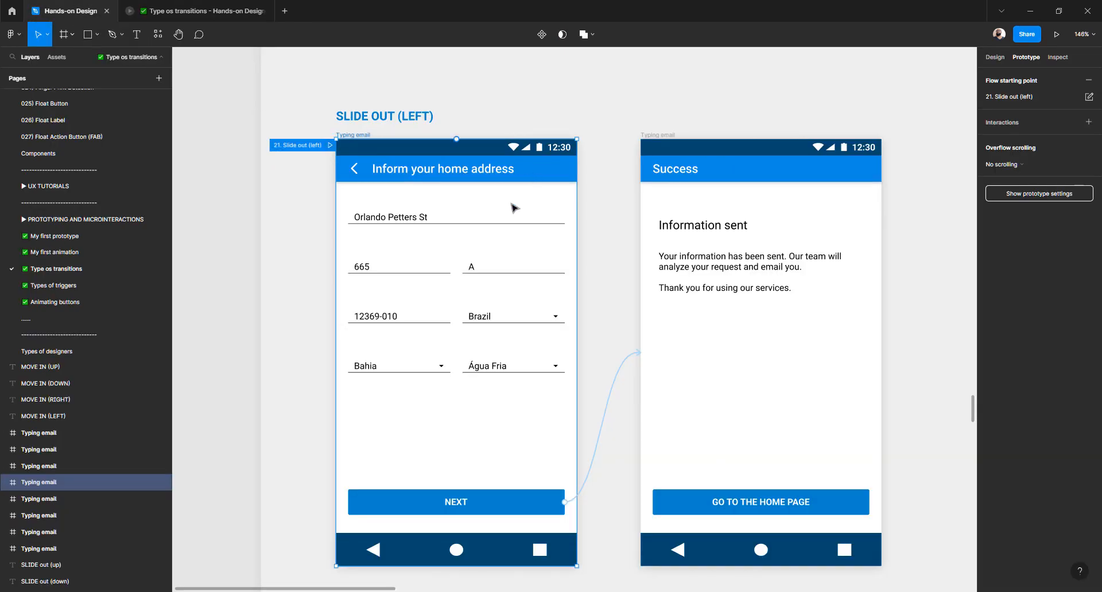
- Add a flow starting point to the Slide Out (Right) address form frame and name it "22. Slide out (right)"
scroll(516, 168, right, 10)
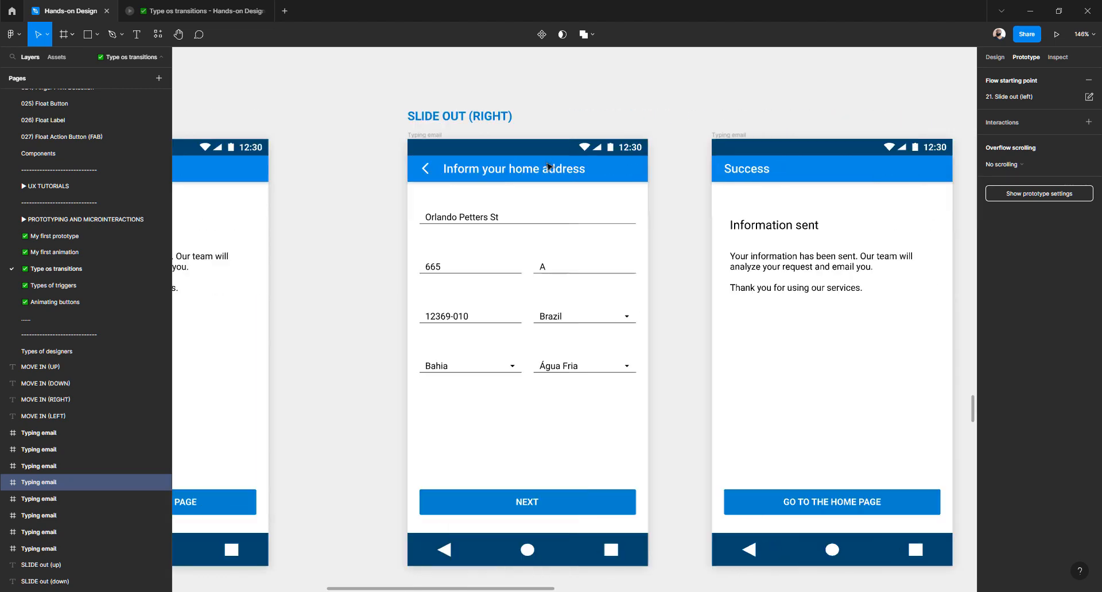
click(424, 135)
click(1004, 80)
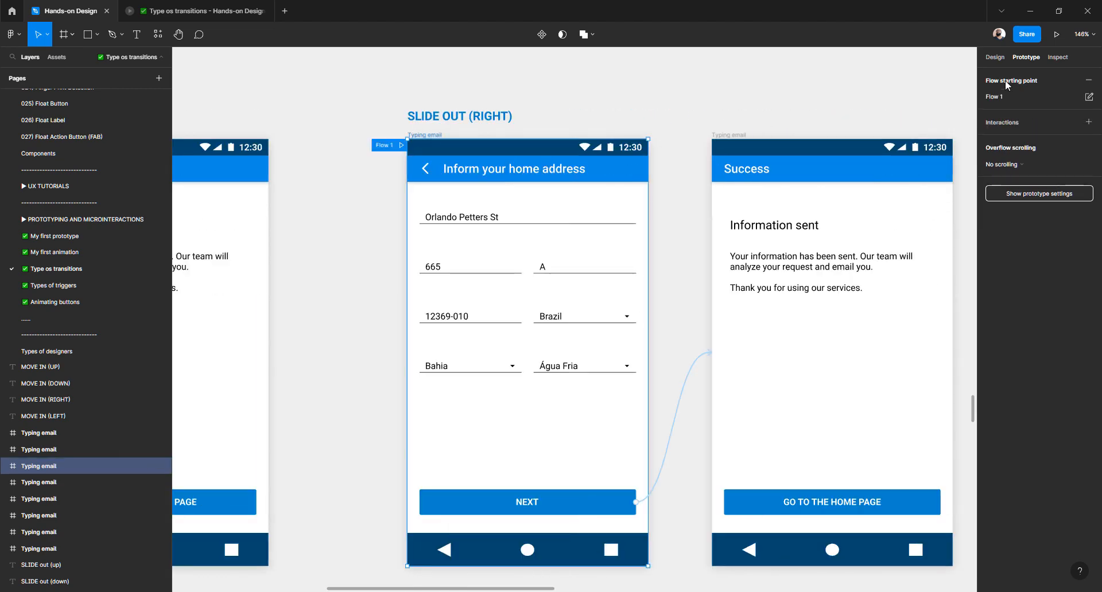
click(1003, 96)
text(22. Slide out (right))
key(Return)
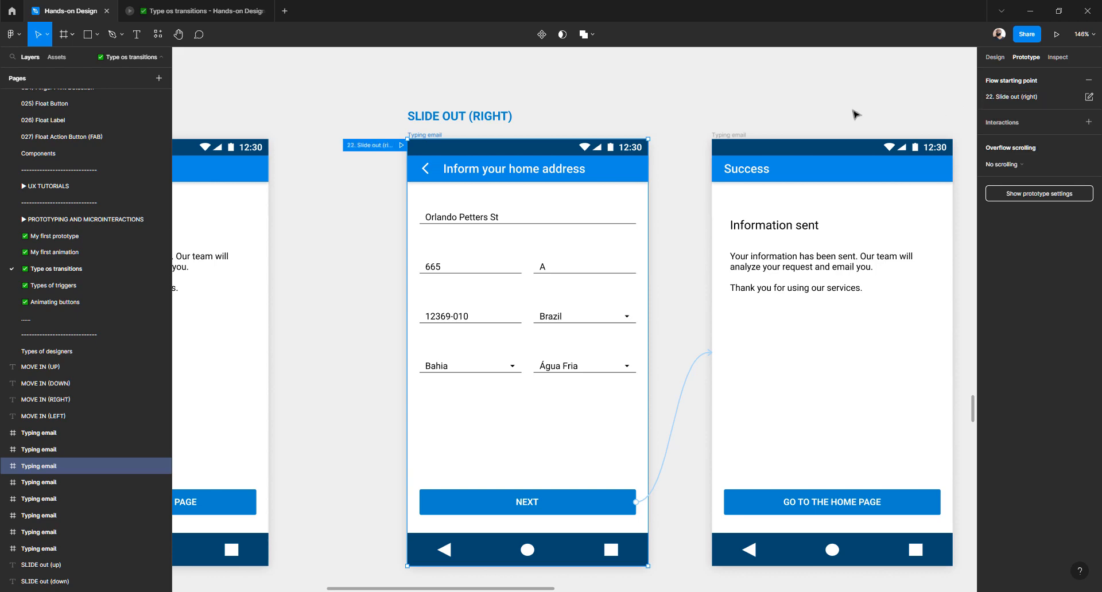
- Play the "22. Slide out (right)" flow from the address form to the Success screen, and return to the design file
click(401, 145)
click(612, 410)
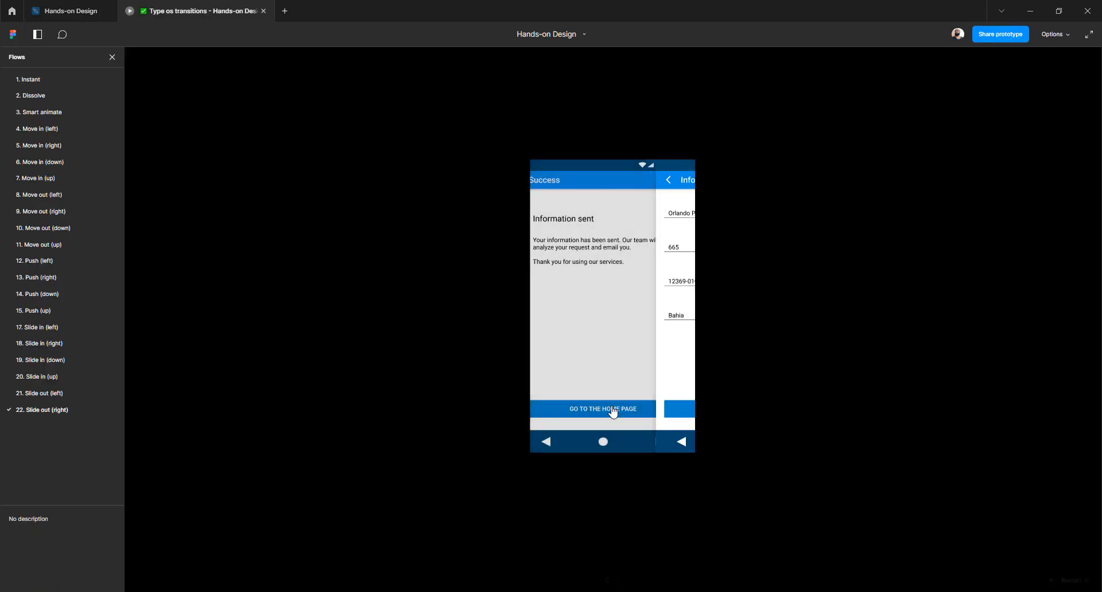
click(64, 11)
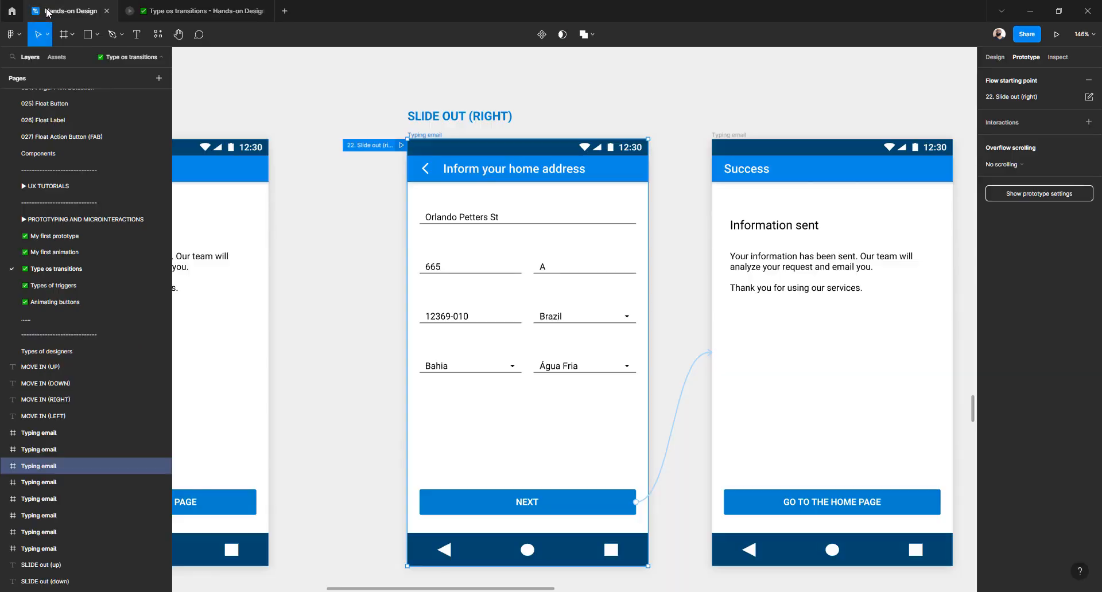
- Add a flow starting point to the Slide Out (Down) address form frame and name it "23. Slide out (down)"
scroll(553, 295, right, 10)
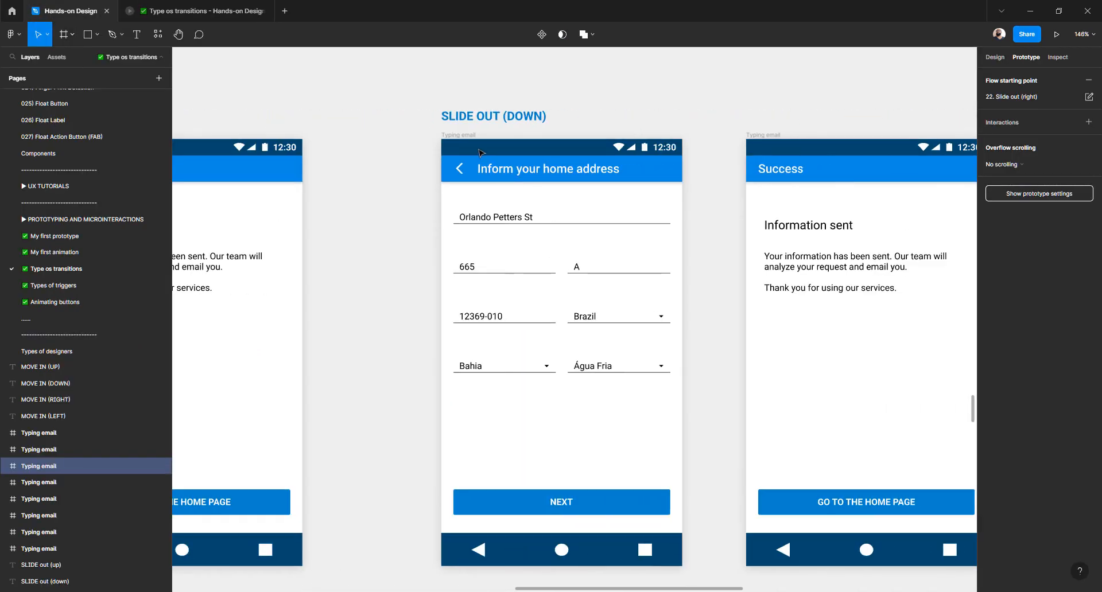
click(467, 136)
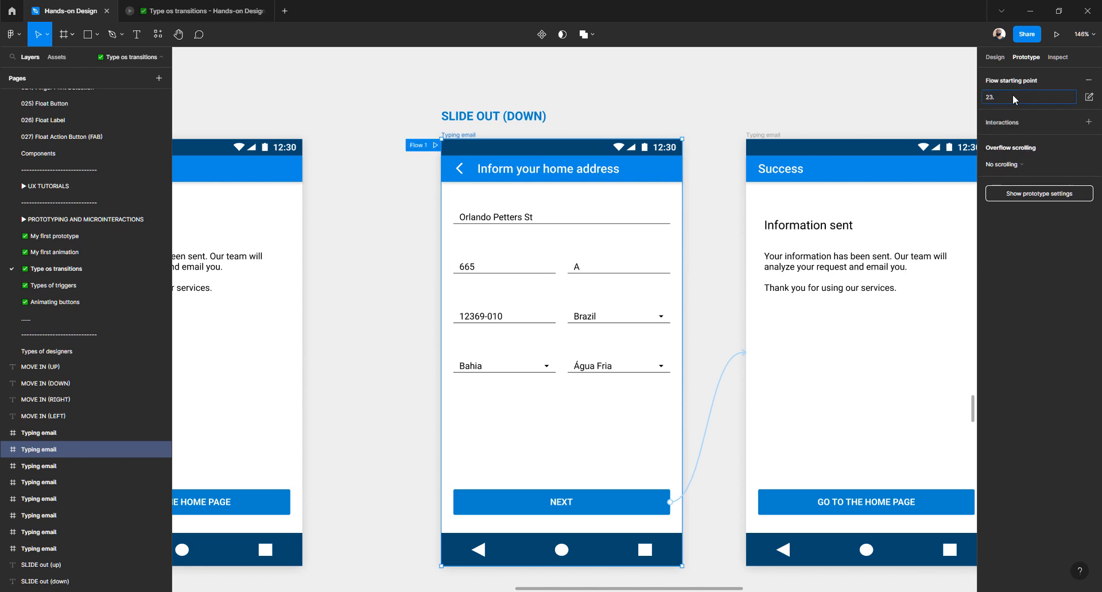
click(1013, 96)
text(23. Slide out (down)
key(Return)
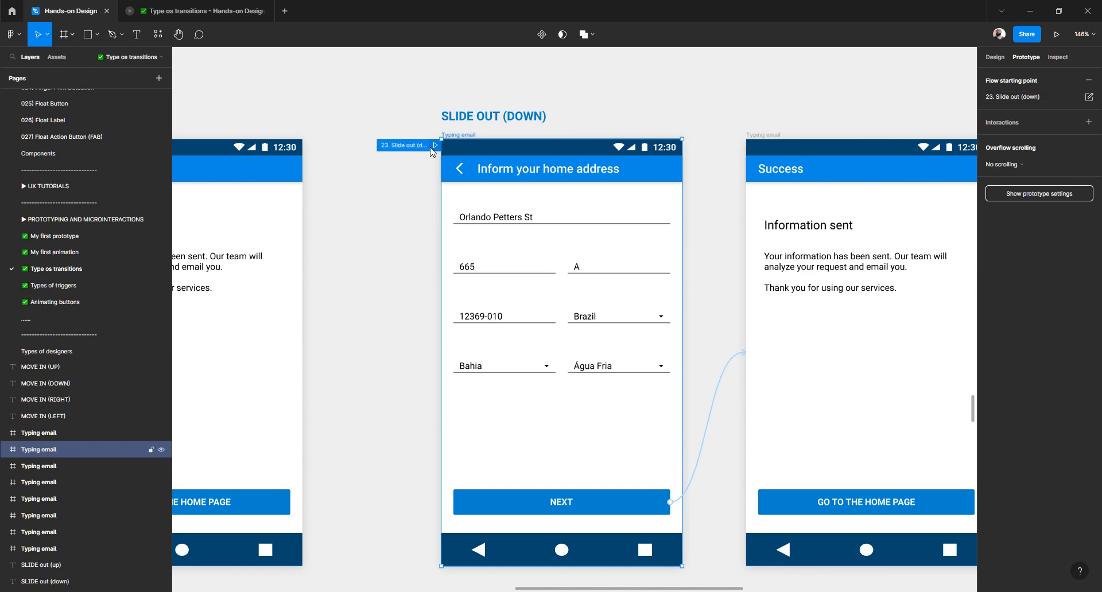
- Play the "23. Slide out (down)" flow from the address form to the Success screen, and return to the design file
click(434, 146)
click(629, 410)
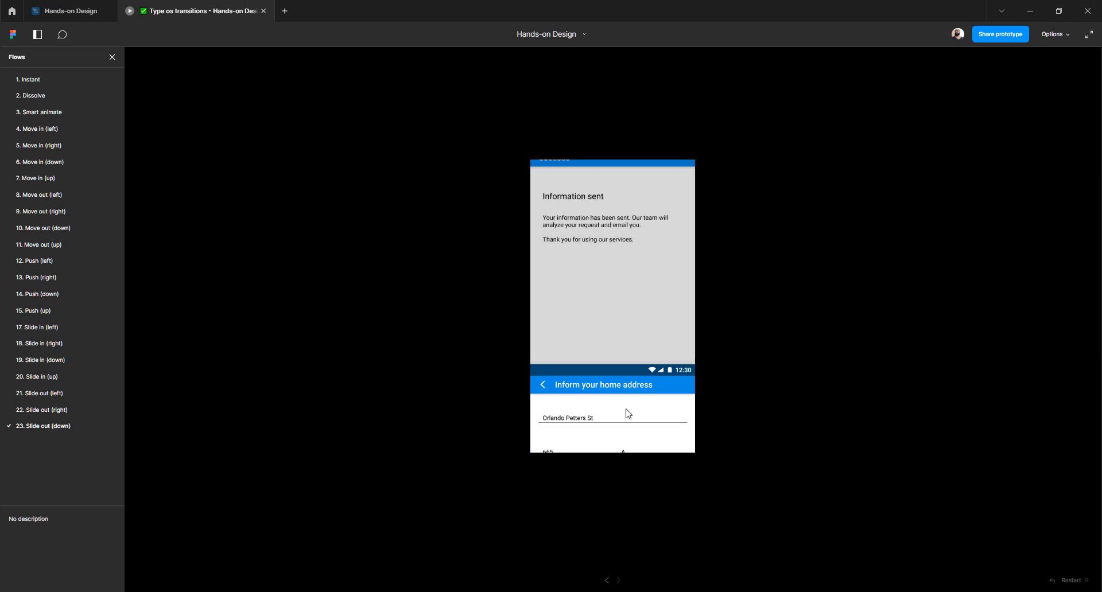
scroll(588, 160, right, 10)
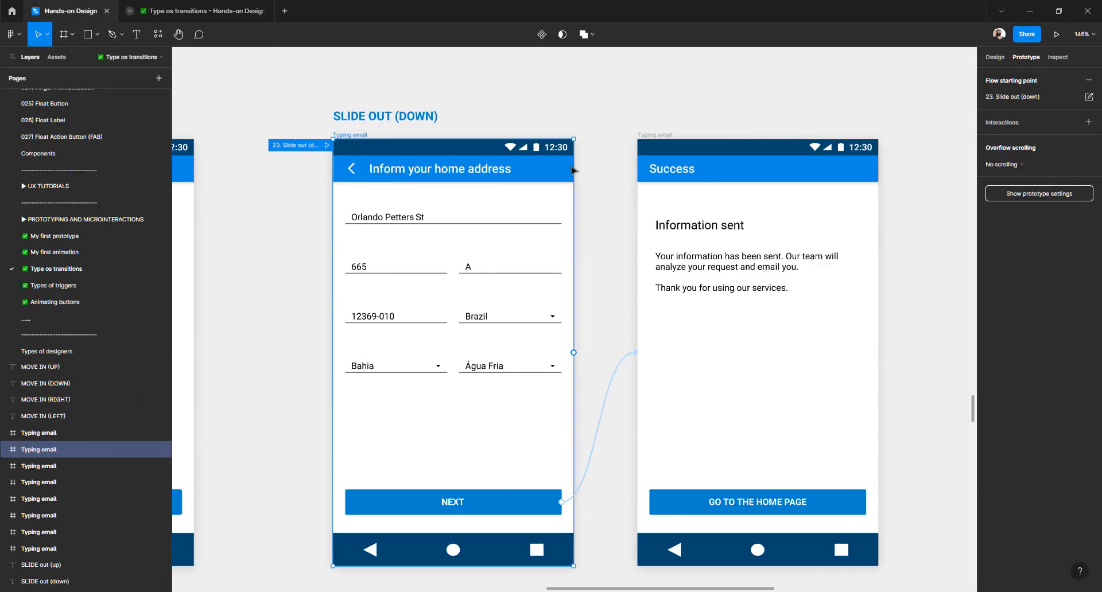
- Add a flow starting point to the Slide Out (Up) address form frame and name it "24. Slide out (up)"
scroll(572, 170, down, 3)
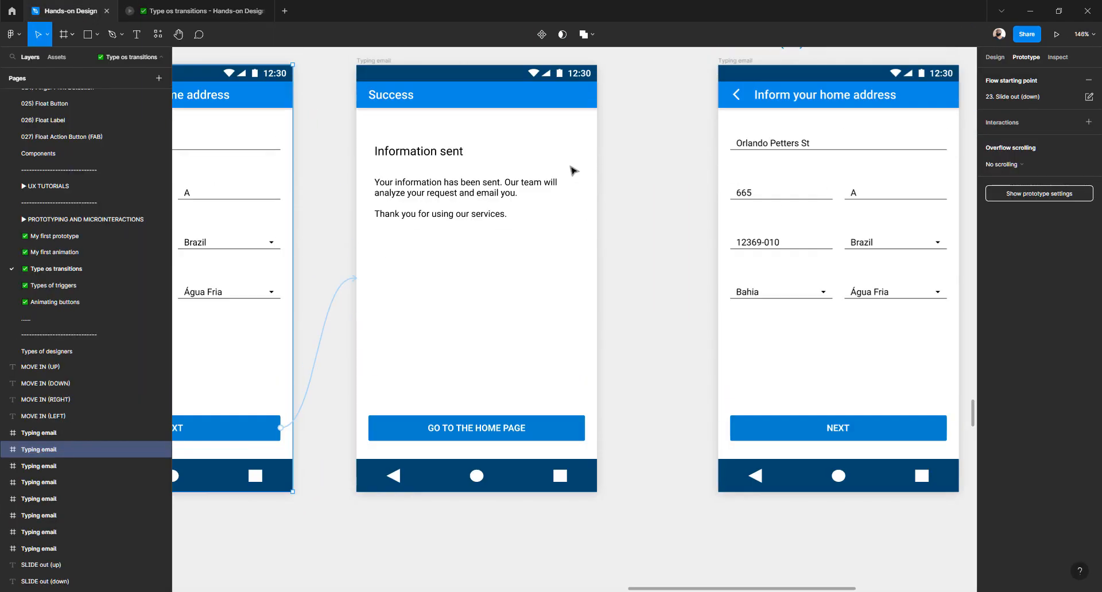
scroll(572, 170, up, 1)
scroll(571, 170, right, 8)
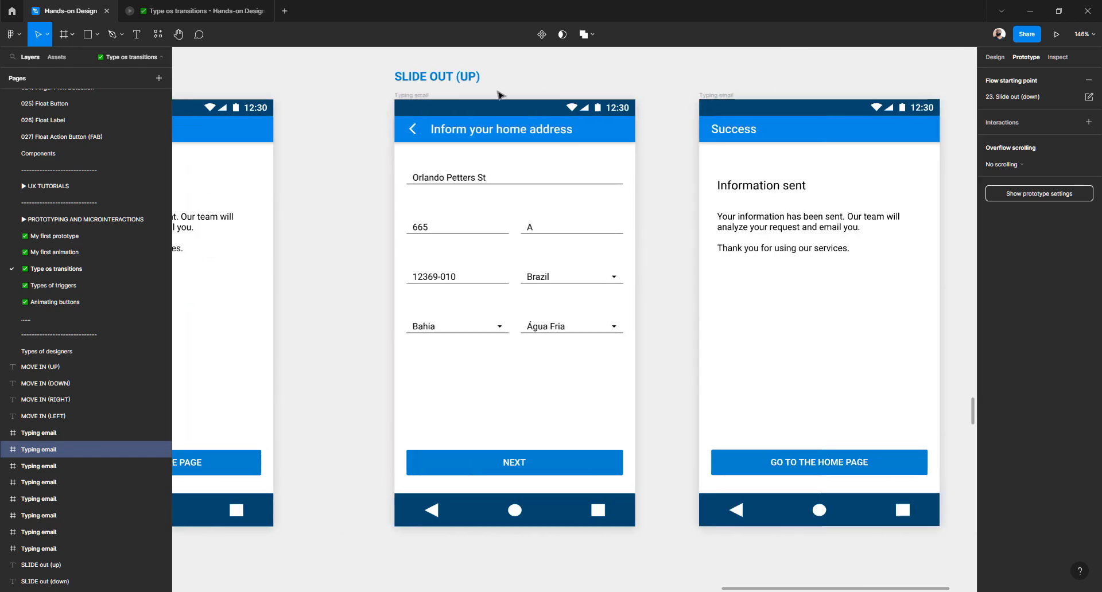
click(409, 96)
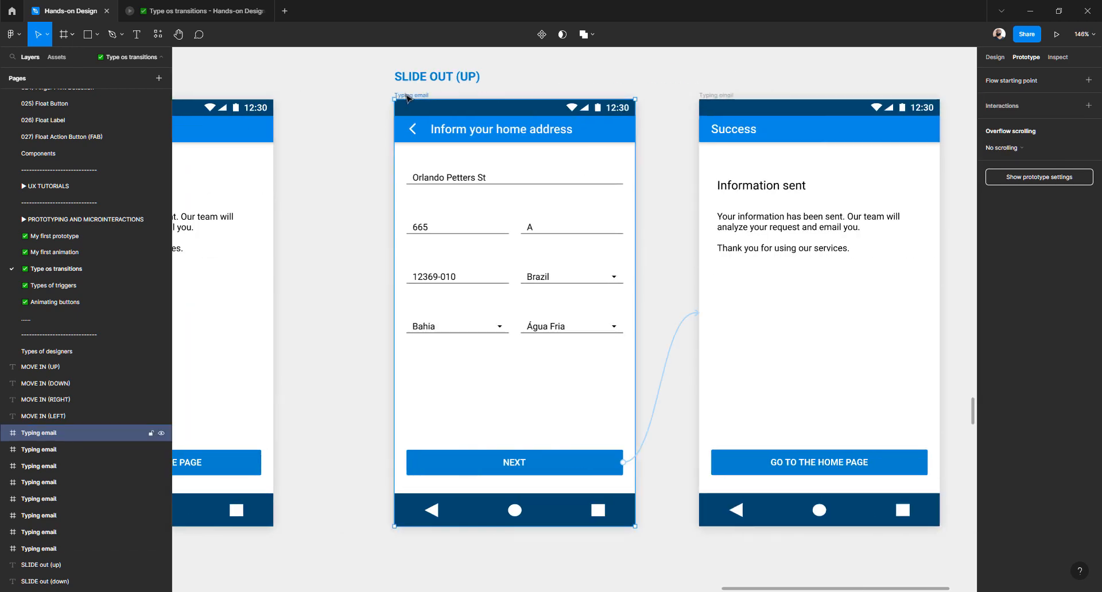
scroll(406, 98, left, 12)
scroll(406, 97, left, 4)
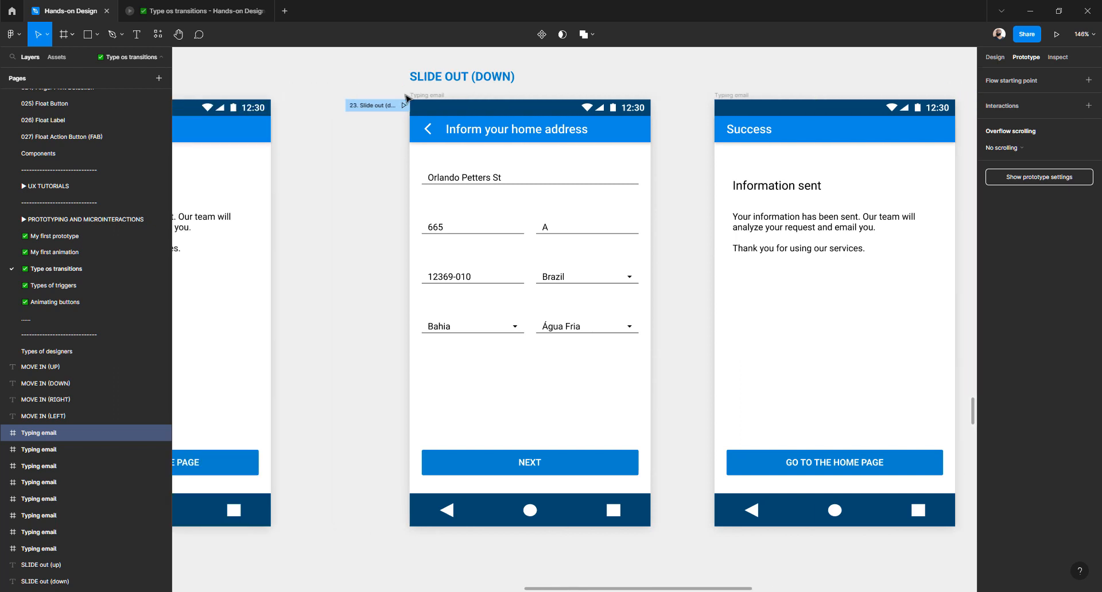
scroll(406, 98, right, 16)
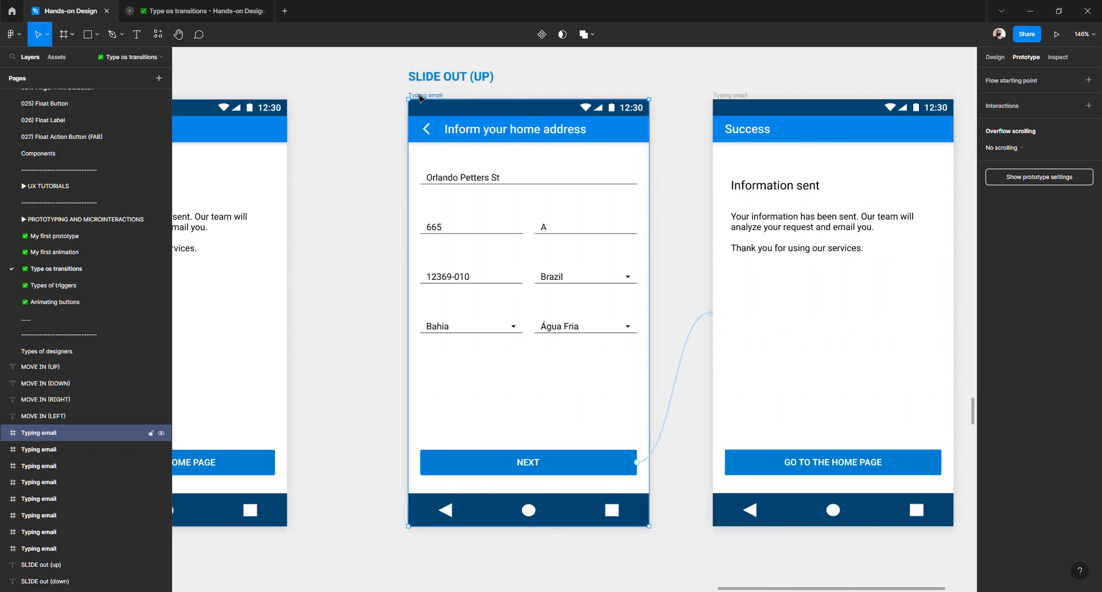
click(1015, 84)
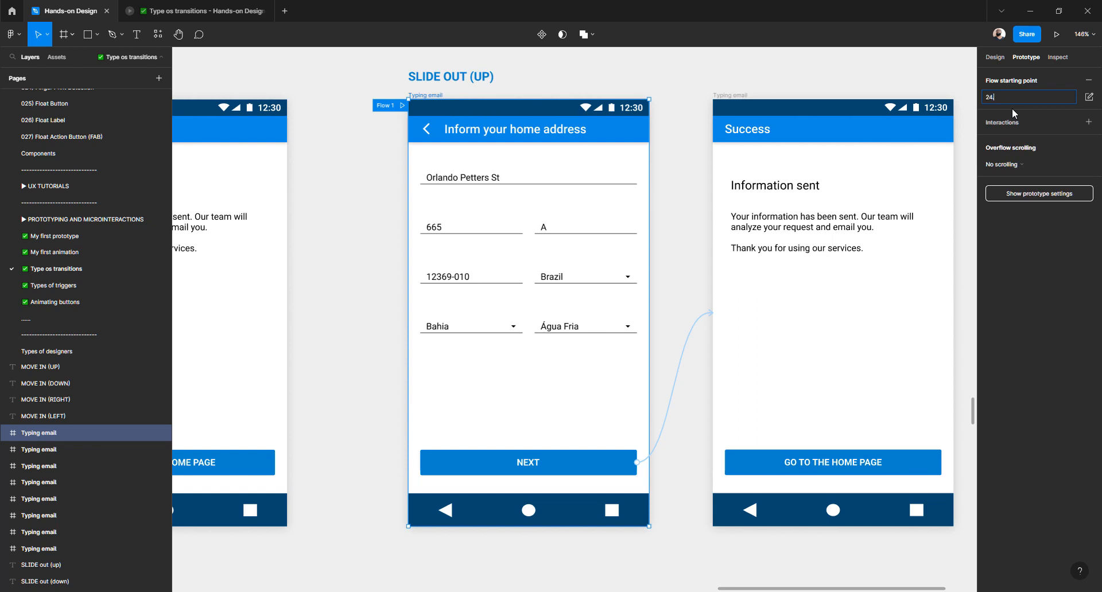
text(Slide out (up))
key(Return)
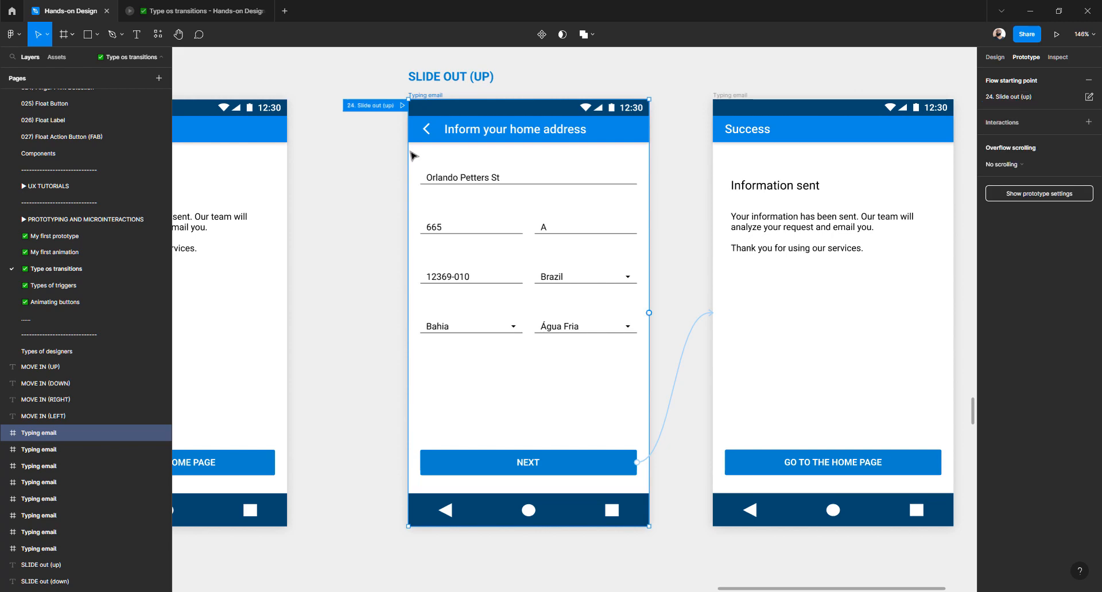
- Play the "24. Slide out (up)" flow from the address form to the Success screen, and return to the design file
click(403, 105)
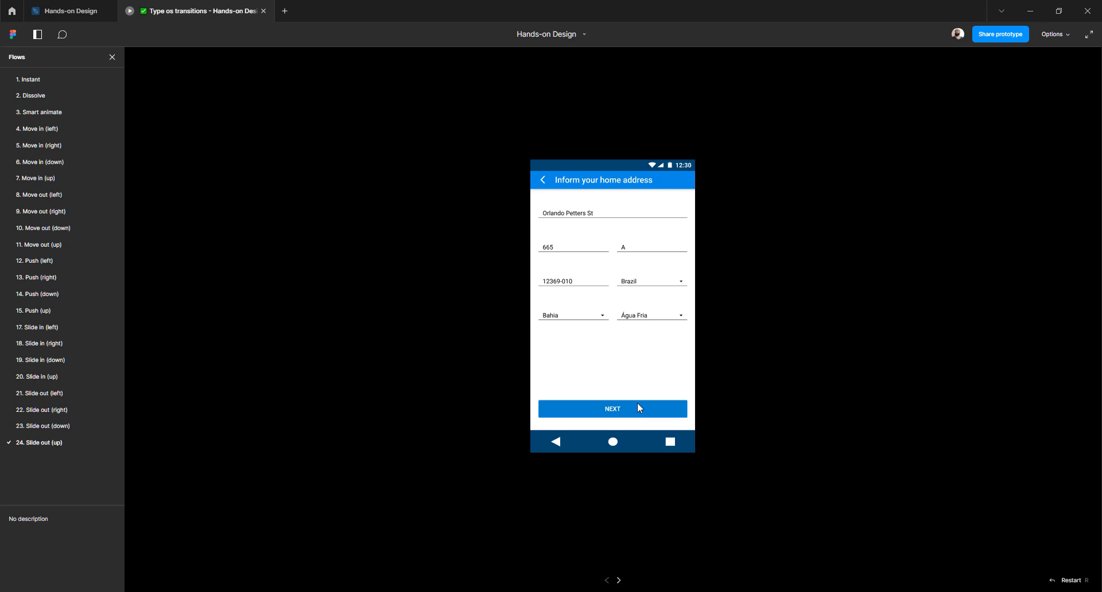
click(637, 403)
click(66, 11)
- Look over the Push, Slide In and Slide Out flow rows, and read the practice requirements in the Briefing section with the interface hidden
scroll(532, 233, right, 5)
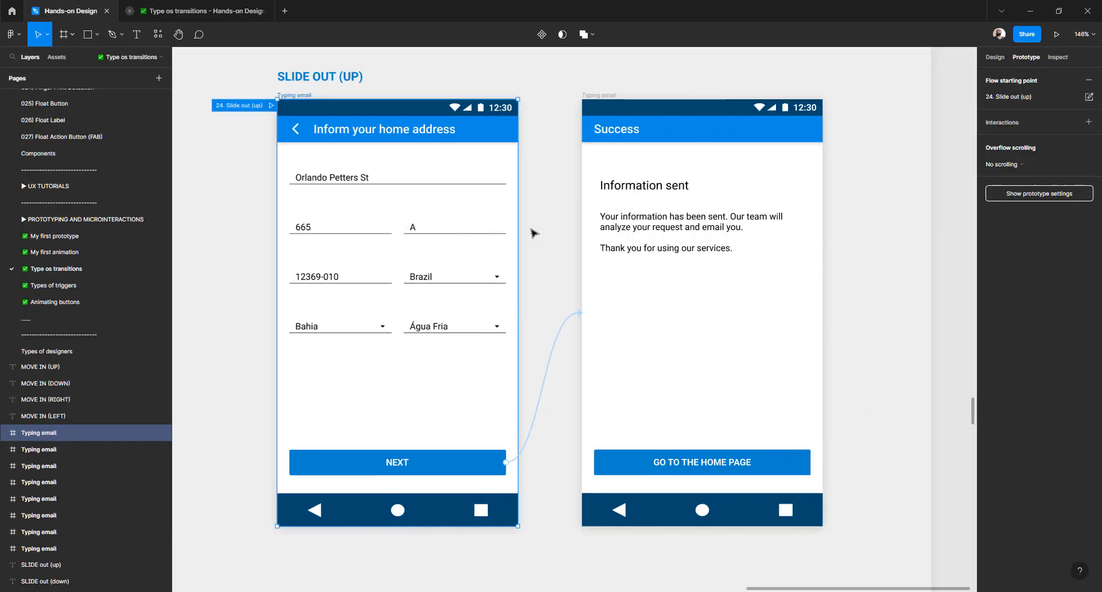
scroll(533, 232, left, 3)
scroll(532, 232, down, 8)
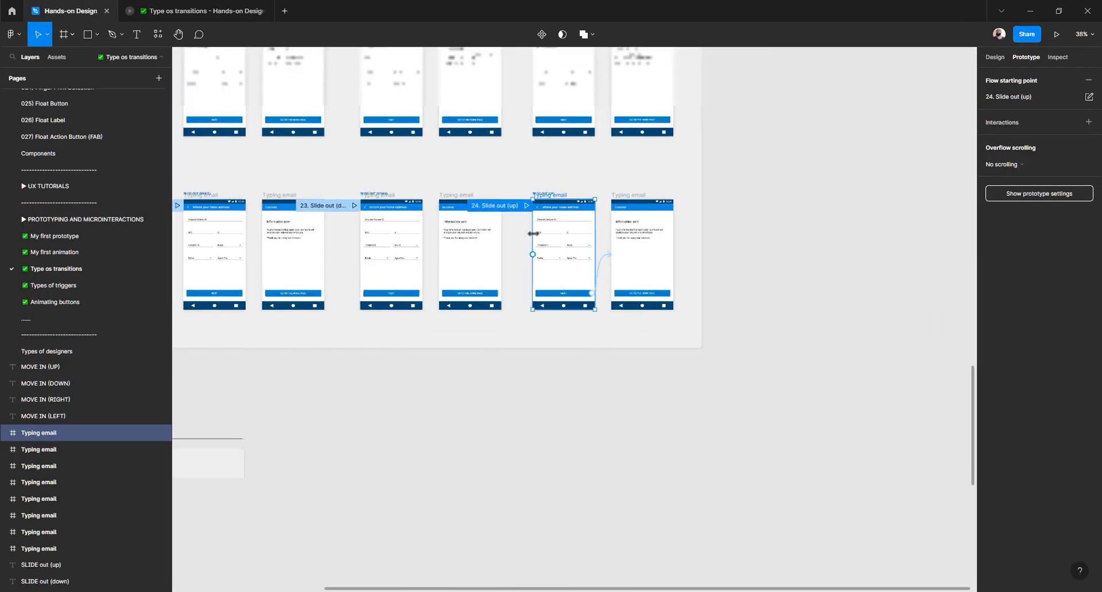
scroll(533, 232, up, 5)
scroll(537, 238, left, 8)
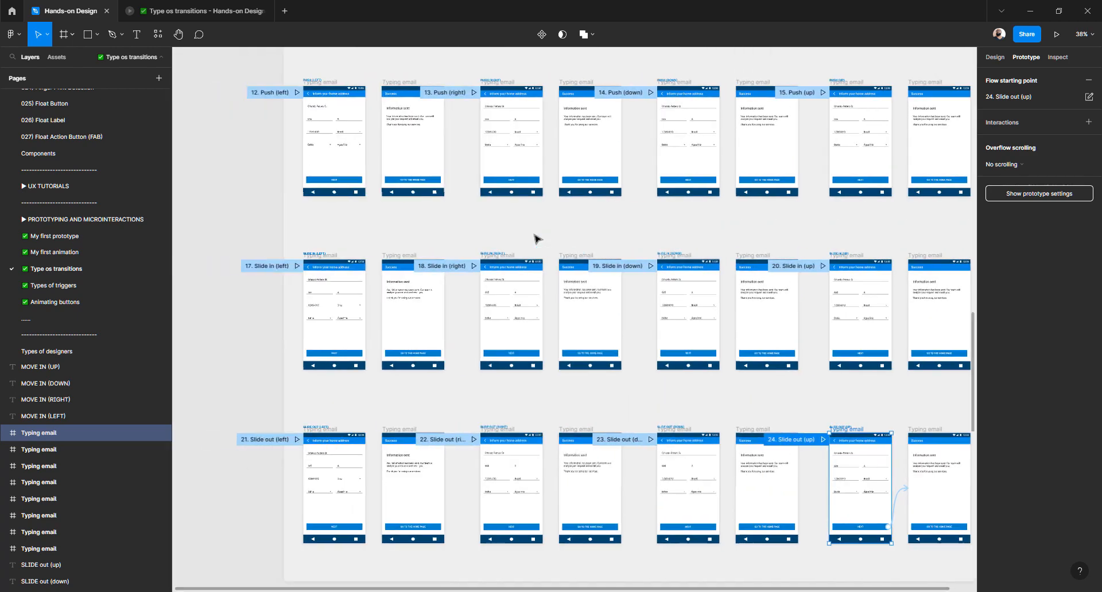
scroll(537, 238, down, 10)
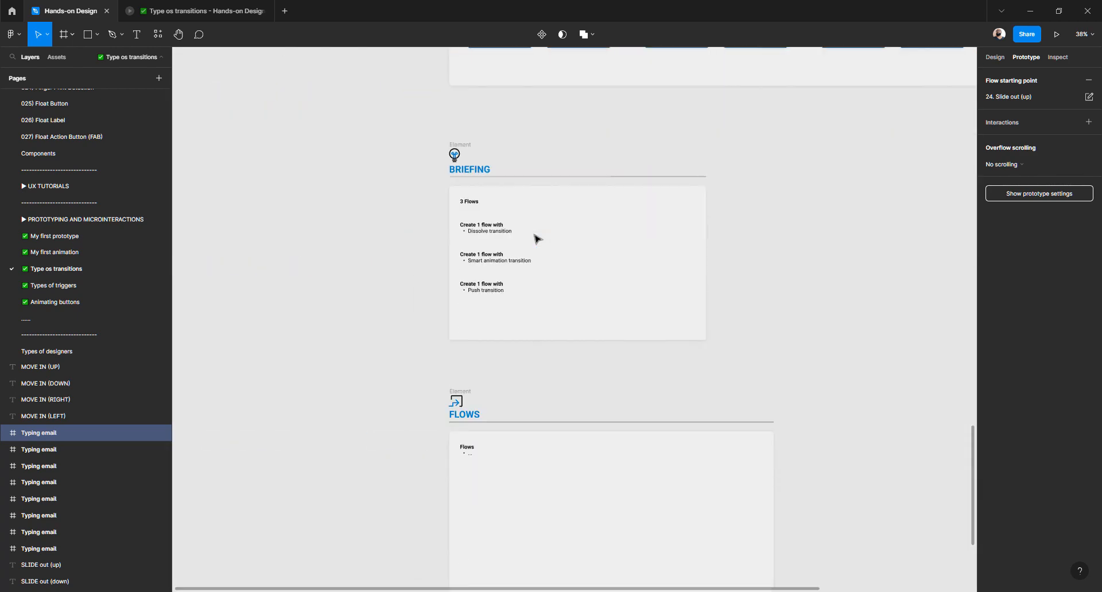
scroll(494, 171, up, 5)
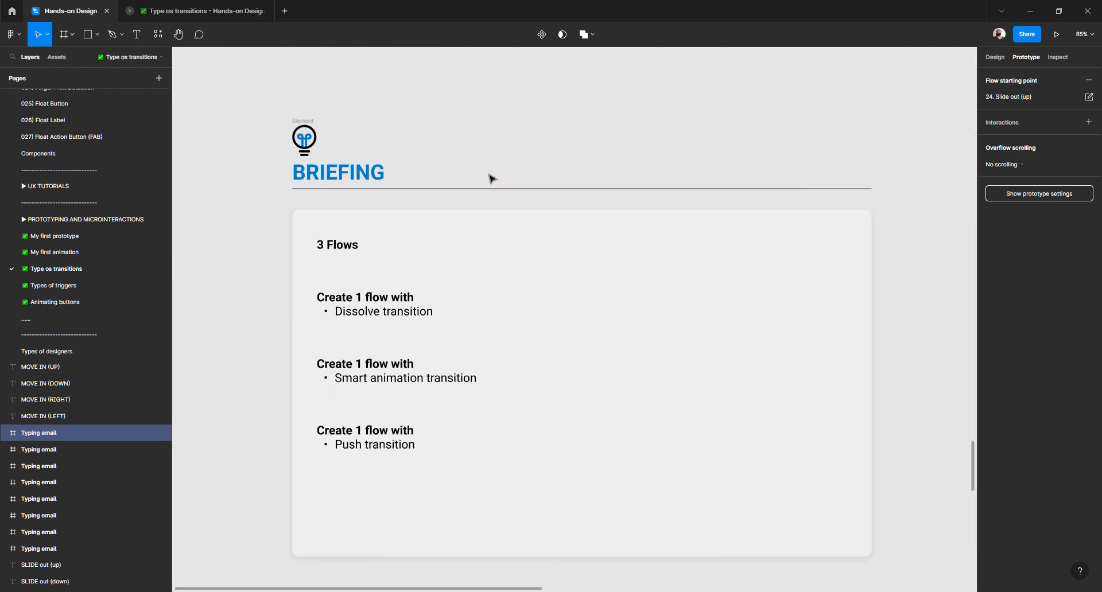
scroll(491, 177, down, 2)
drag(487, 195, 458, 182)
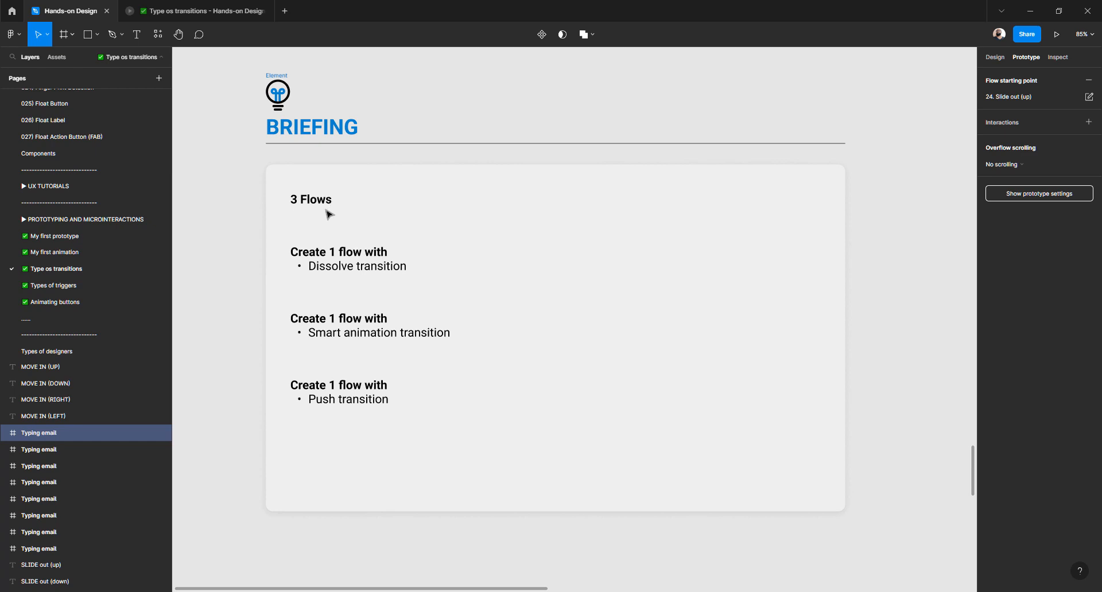
drag(251, 193, 255, 205)
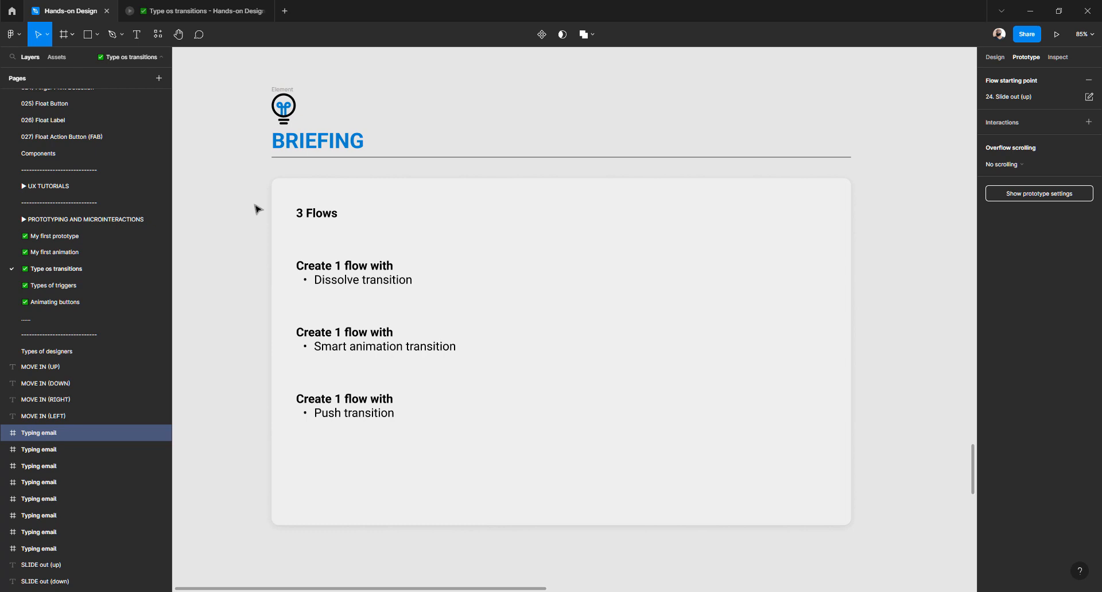
key(ctrl+backslash)
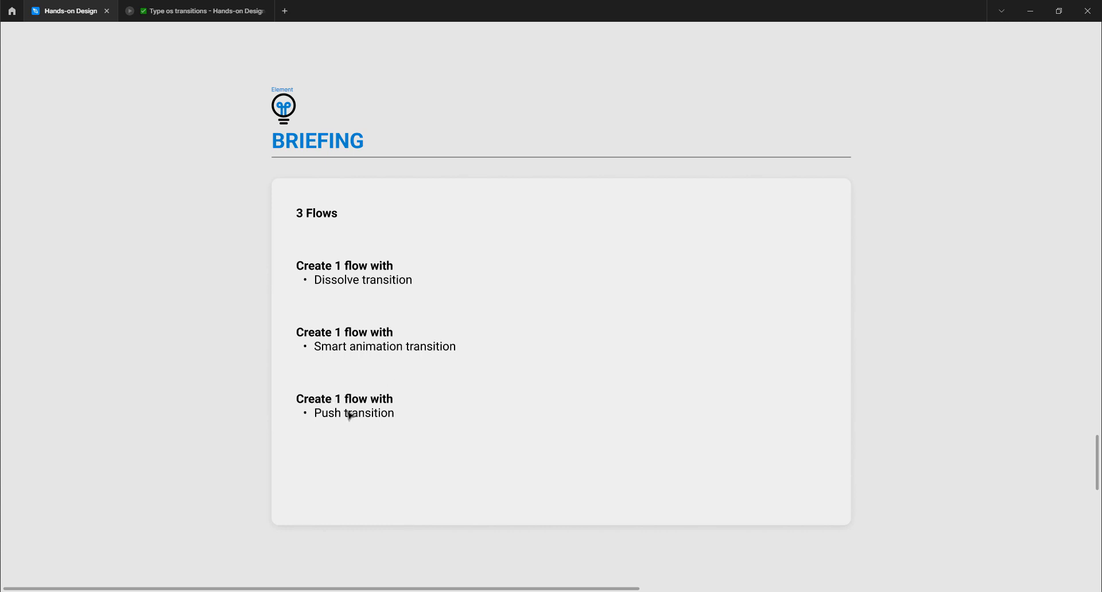
scroll(364, 384, down, 8)
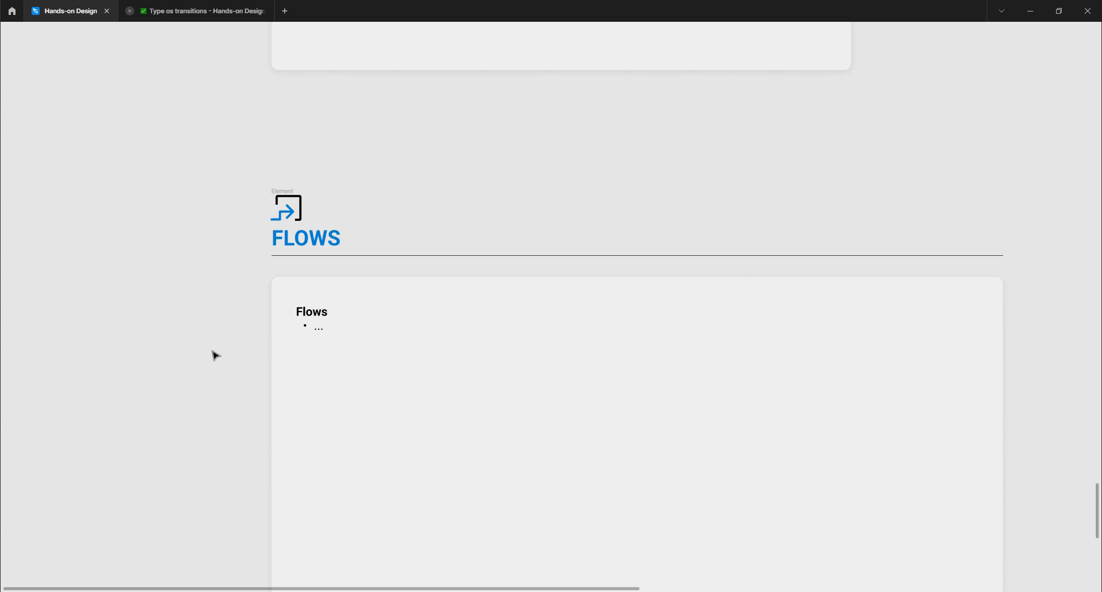
- Show the interface again and lock the outer Element layer that holds the Flows section
key(ctrl+backslash)
scroll(372, 327, down, 2)
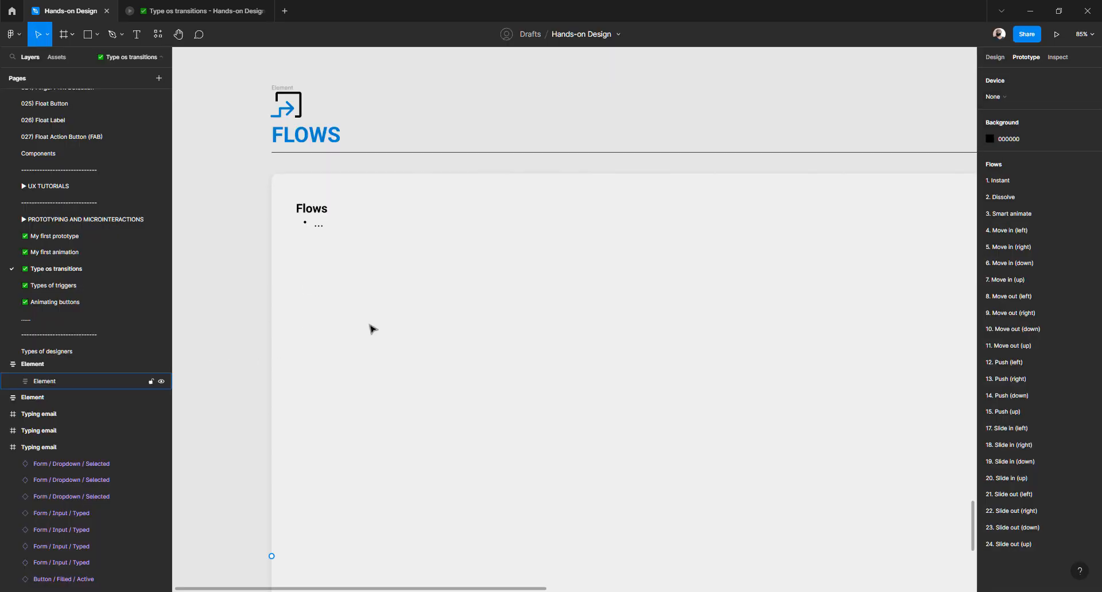
click(150, 381)
click(308, 317)
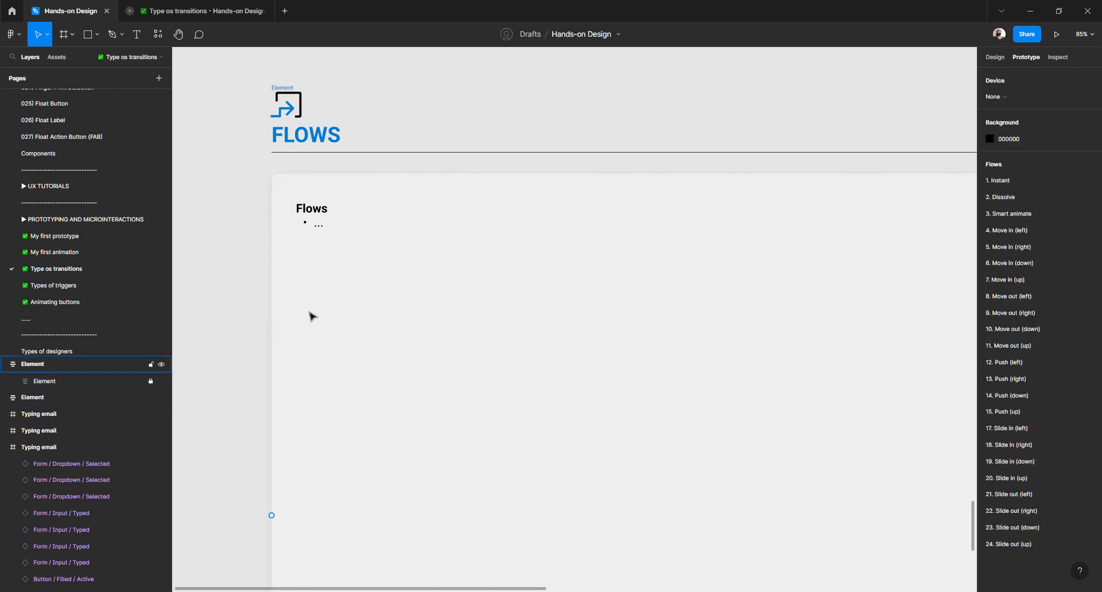
click(151, 381)
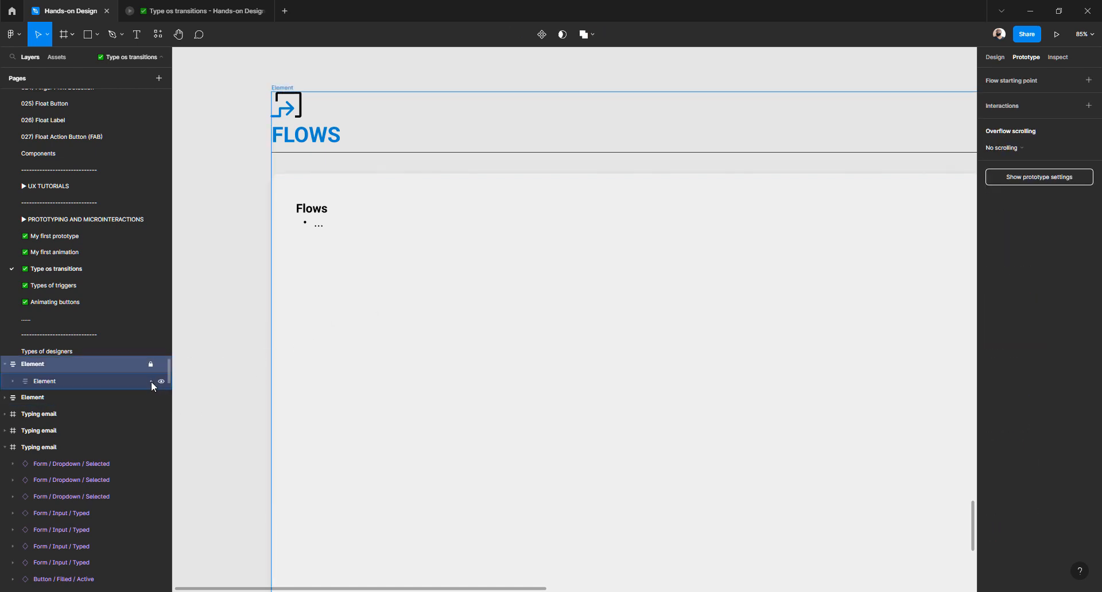
click(241, 323)
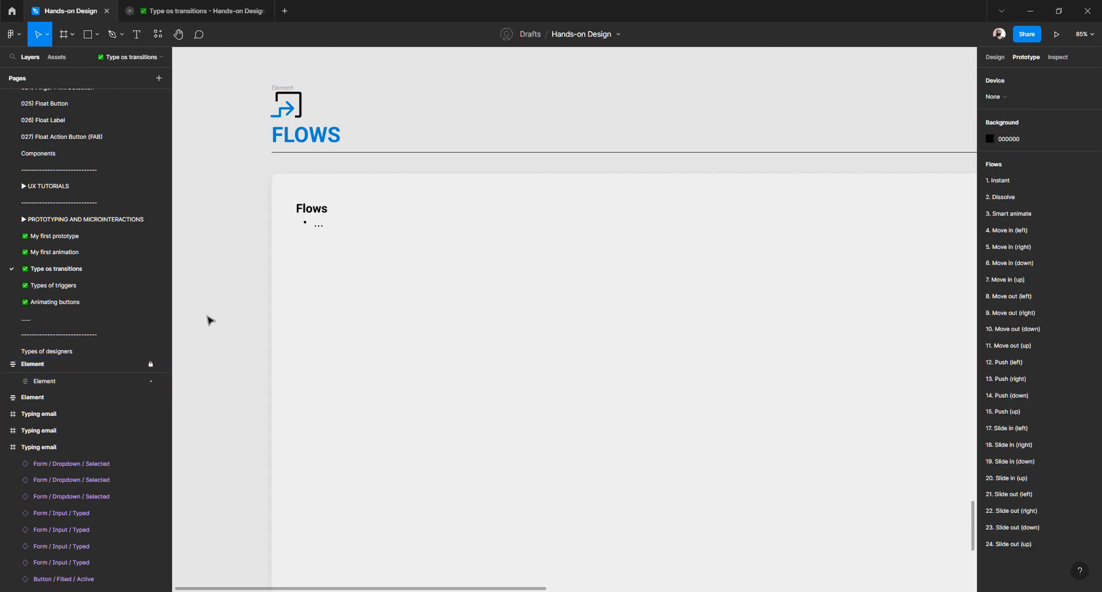
key(ctrl+backslash)
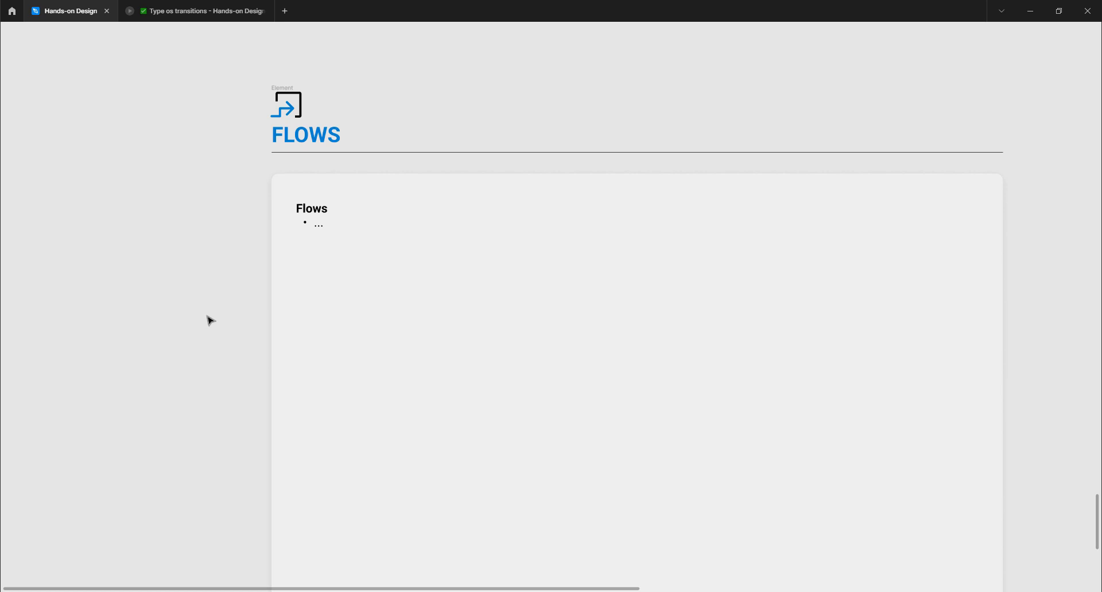
drag(248, 234, 195, 239)
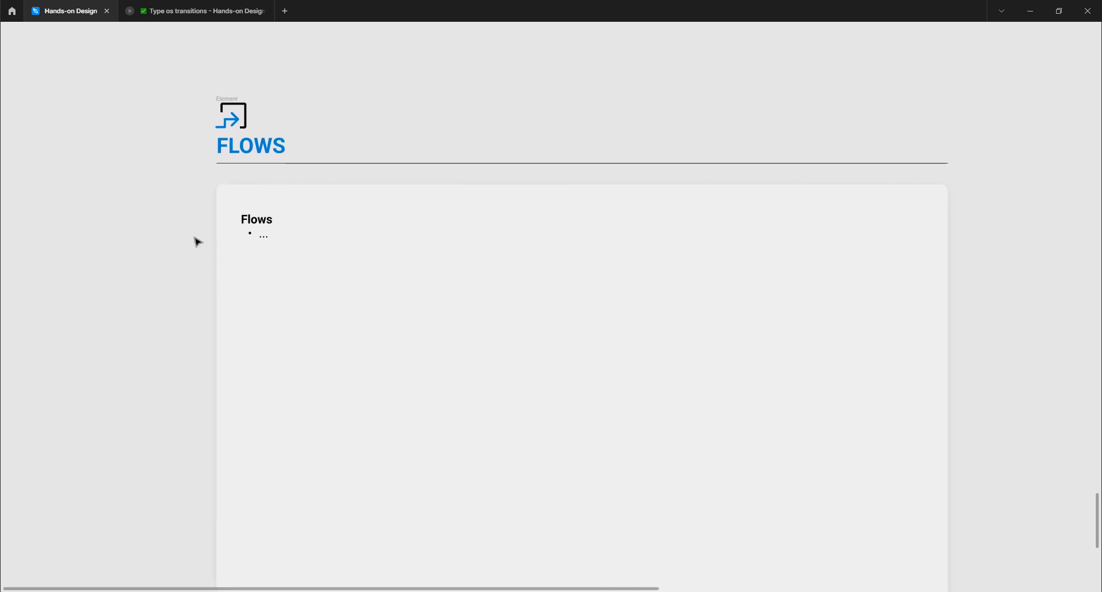
scroll(197, 241, up, 1)
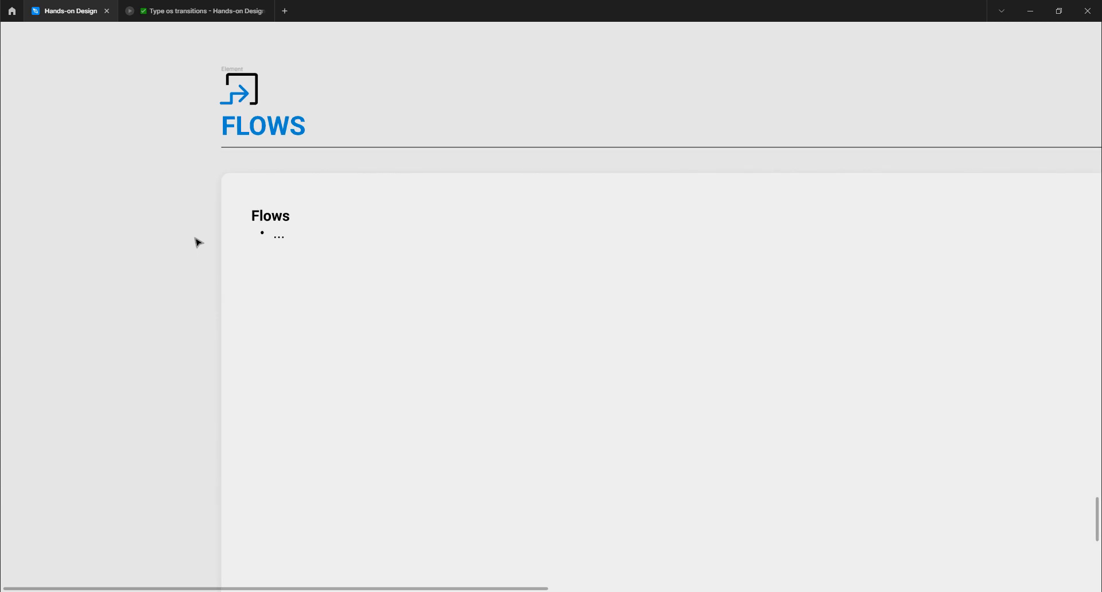
scroll(196, 241, up, 3)
scroll(197, 242, down, 2)
drag(285, 228, 194, 214)
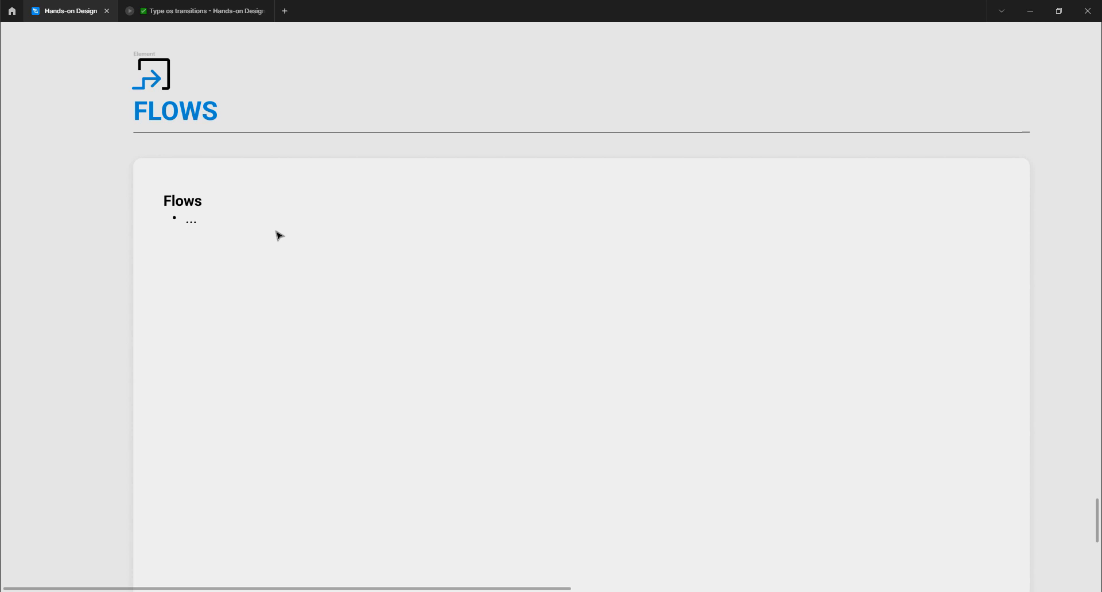
- Restore the interface and draw a square frame of about 278 × 278 inside the Flows section, below its bullet list
key(ctrl+backslash)
drag(276, 232, 356, 239)
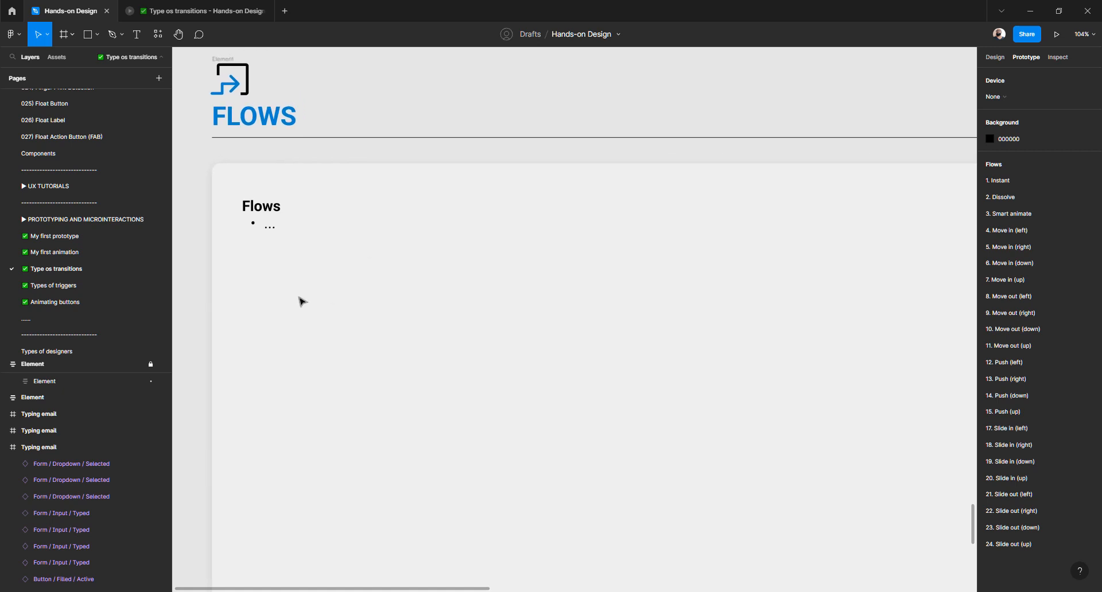
key(f)
drag(292, 287, 441, 392)
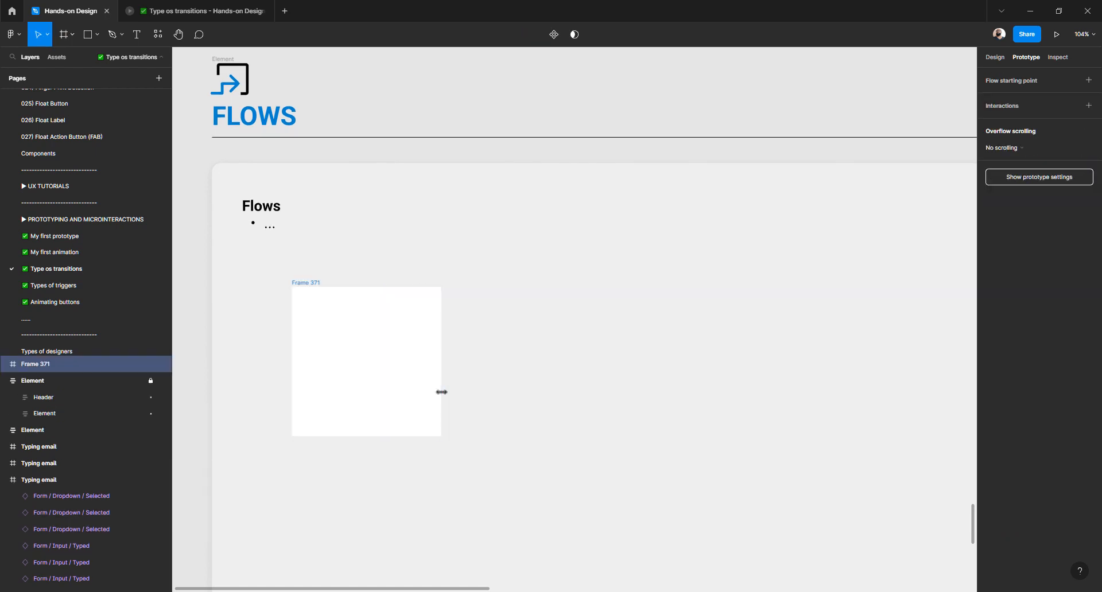
key(Escape)
- Add a drop shadow effect to the new square frame in the Flows section
click(316, 285)
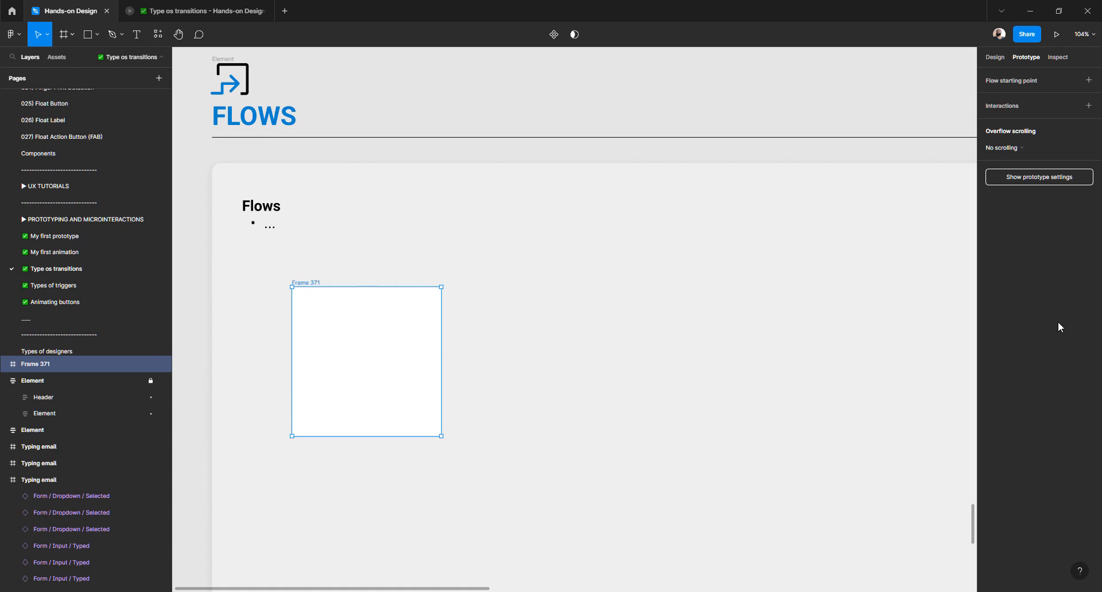
click(994, 57)
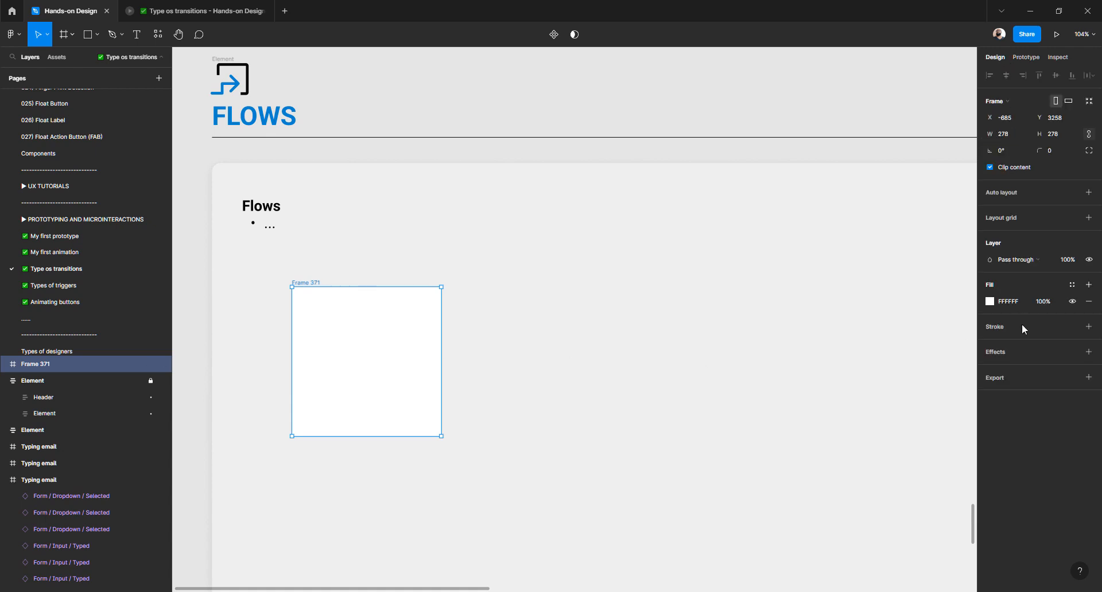
click(1006, 351)
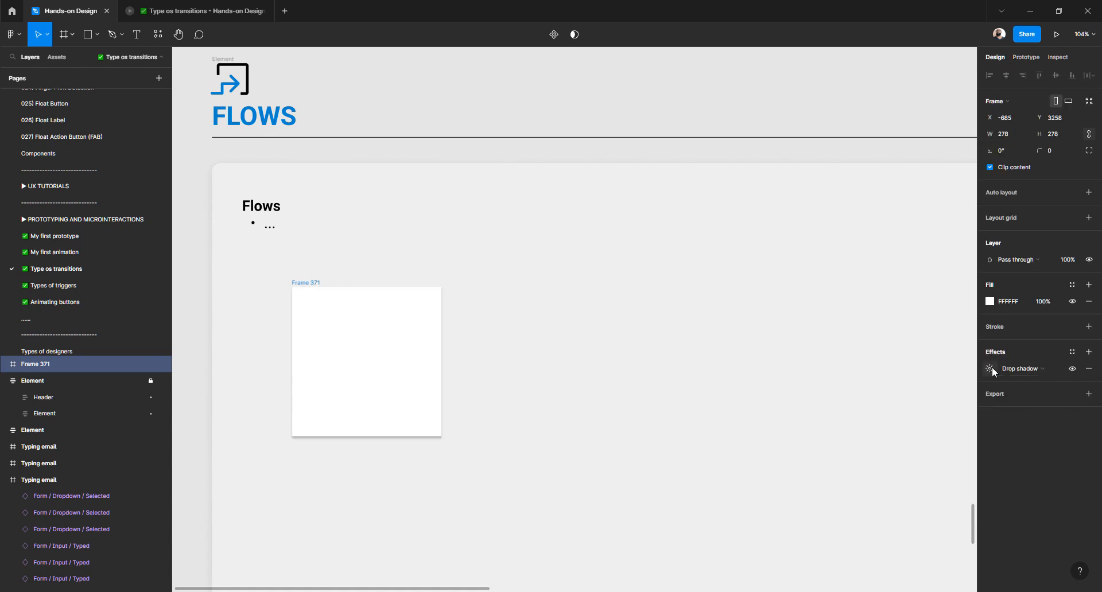
- Set the square frame's drop shadow to blur 16 and 16% opacity, and its corner radius to 8
click(990, 369)
click(946, 394)
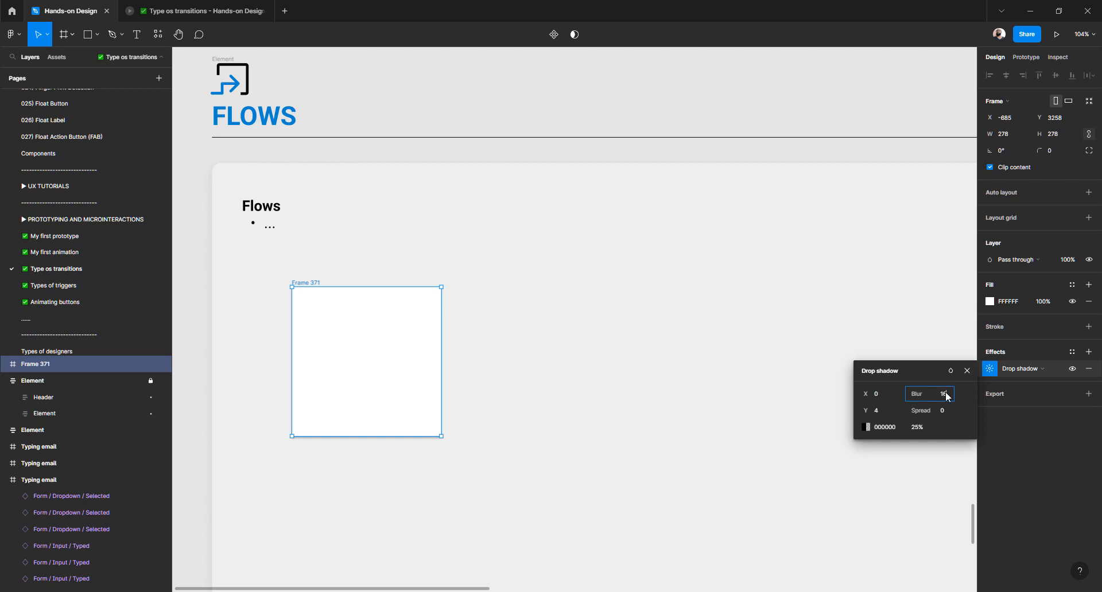
key(Tab)
key(Tab)
key(Tab)
key(Tab)
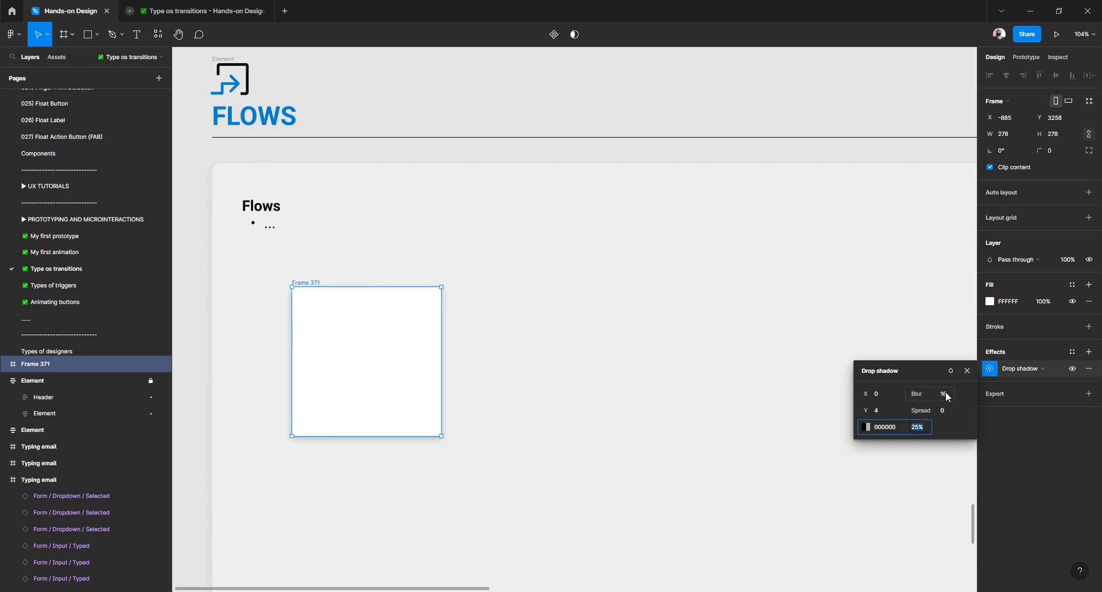
text(16)
key(Tab)
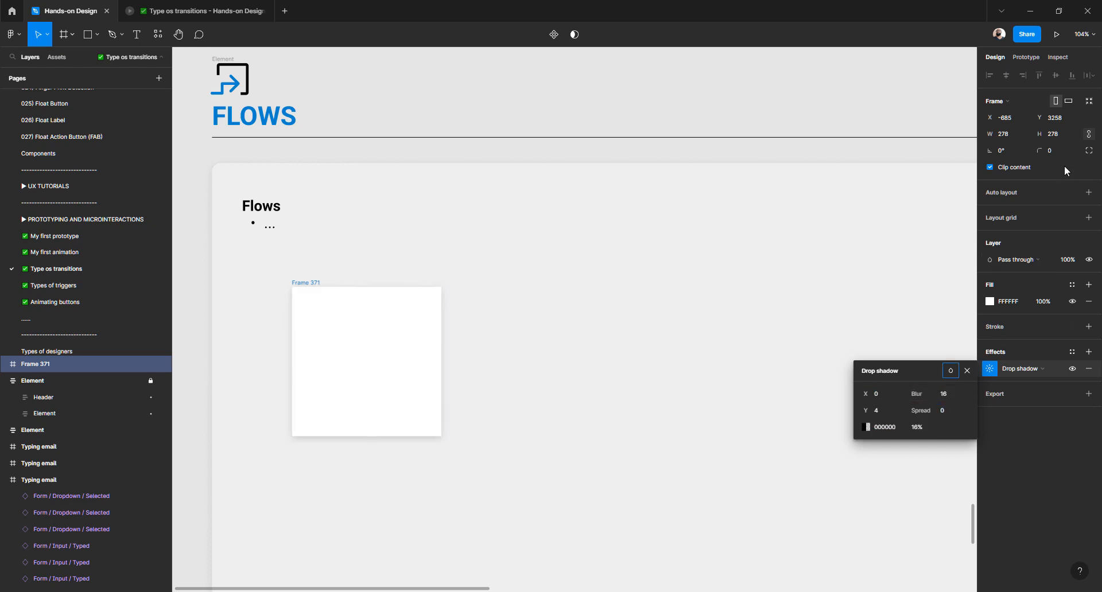
click(1056, 151)
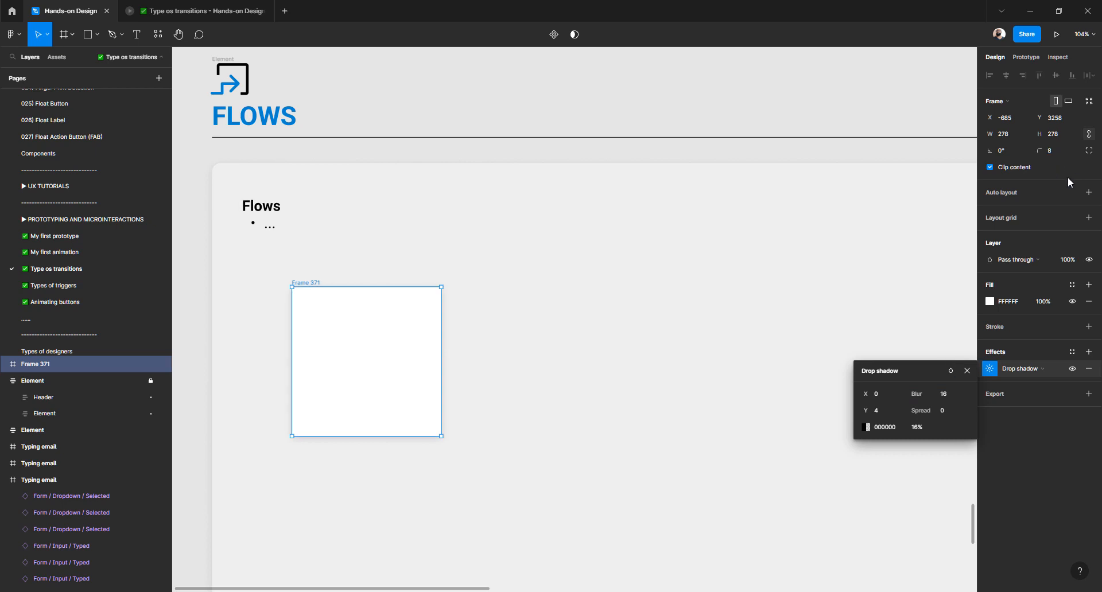
- Rename the square frame as A
double_click(65, 363)
text(A)
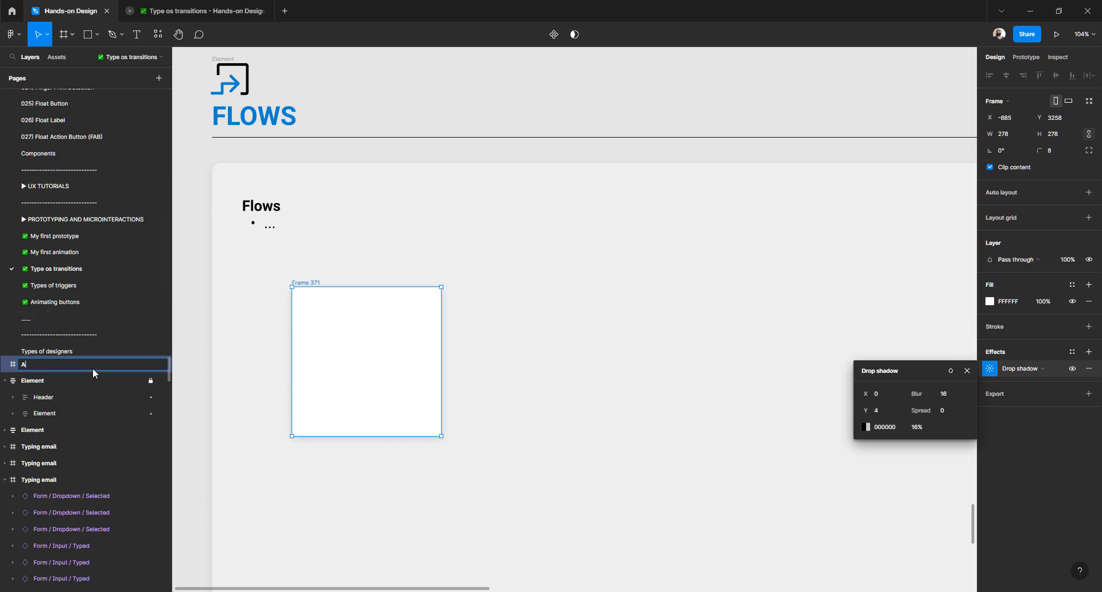
key(Return)
- Check the first flow required in the Briefing section and rename the square frame as Dissolve A
scroll(263, 379, up, 5)
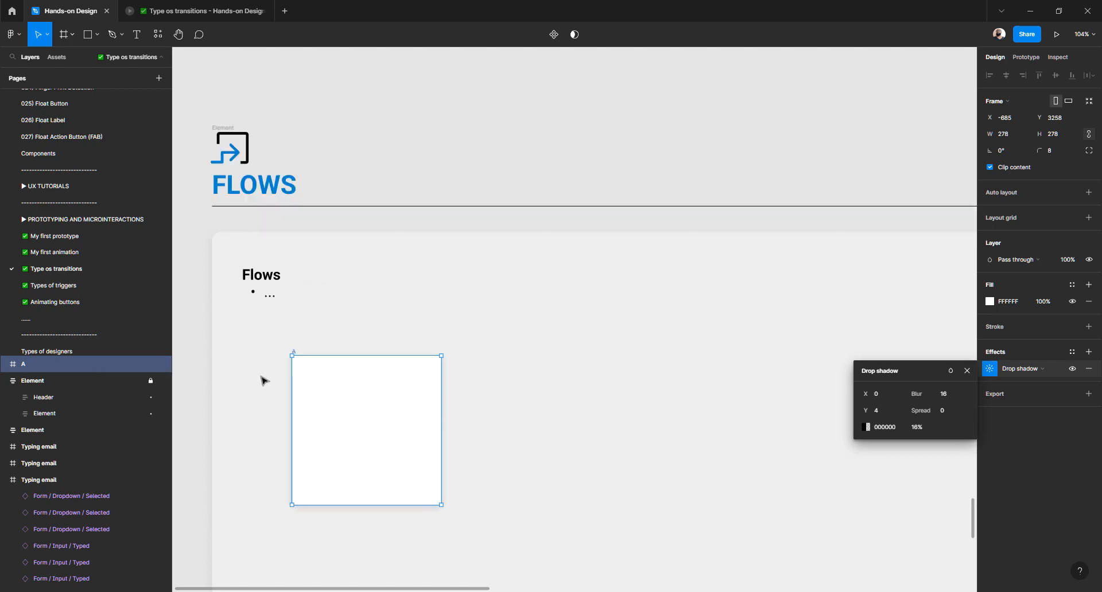
scroll(315, 418, up, 7)
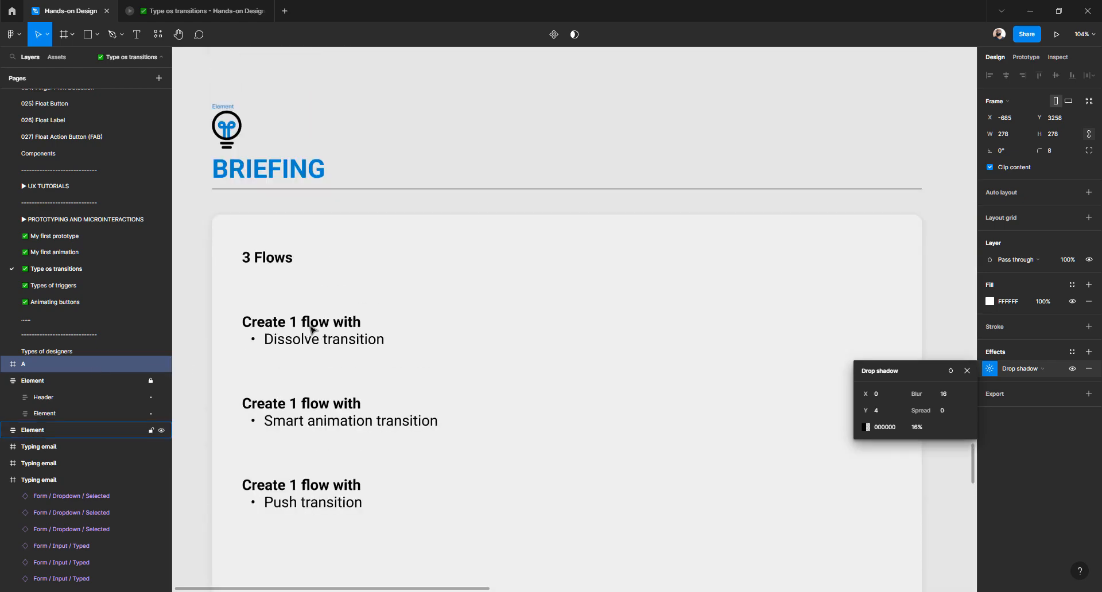
scroll(313, 329, down, 5)
scroll(313, 328, up, 3)
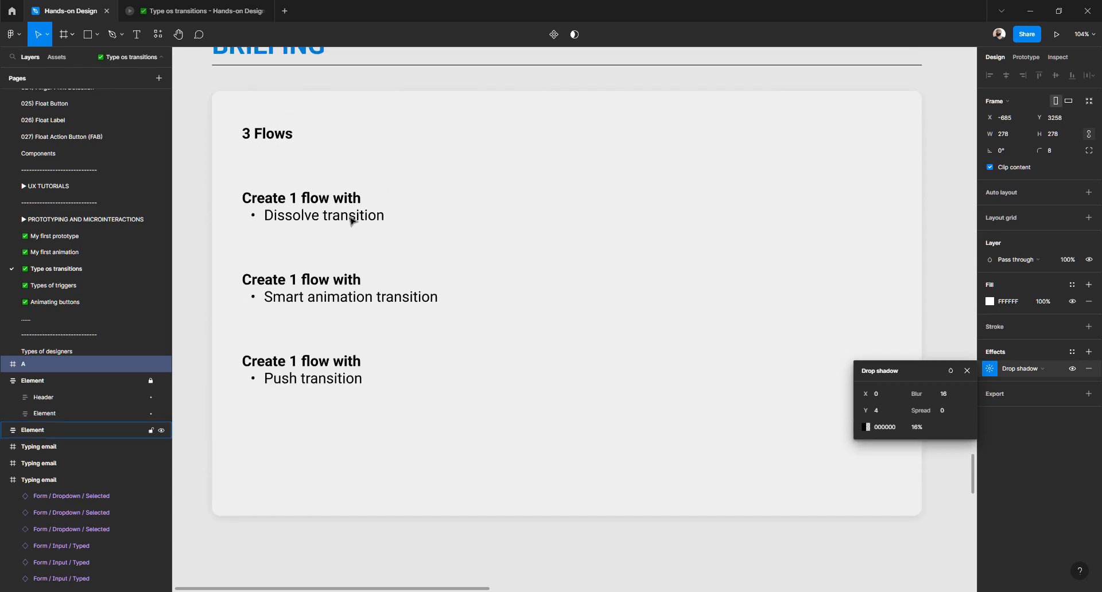
scroll(314, 425, down, 10)
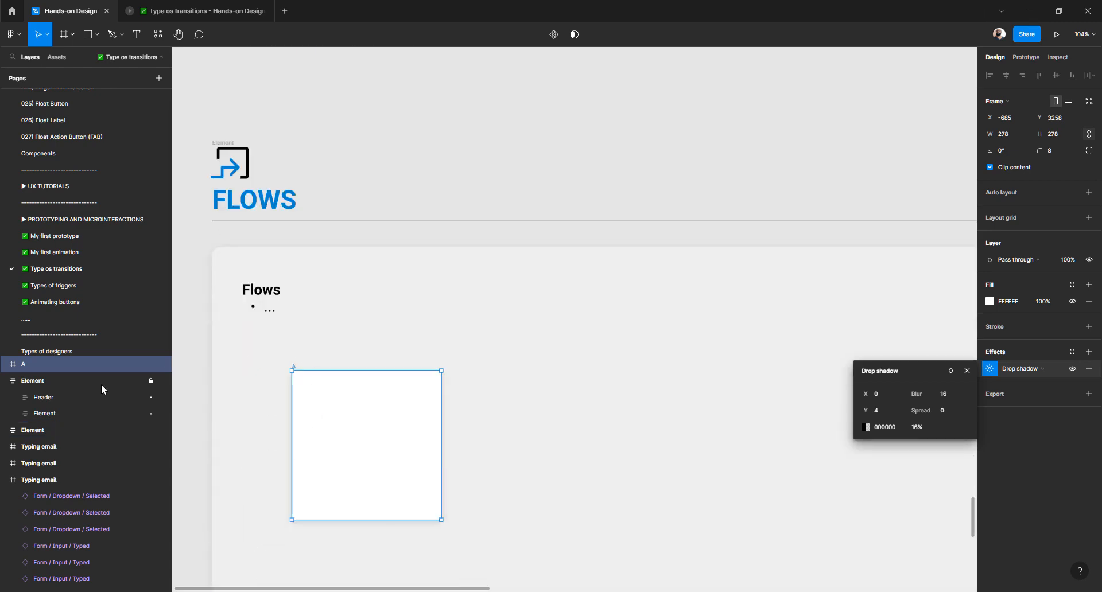
double_click(33, 366)
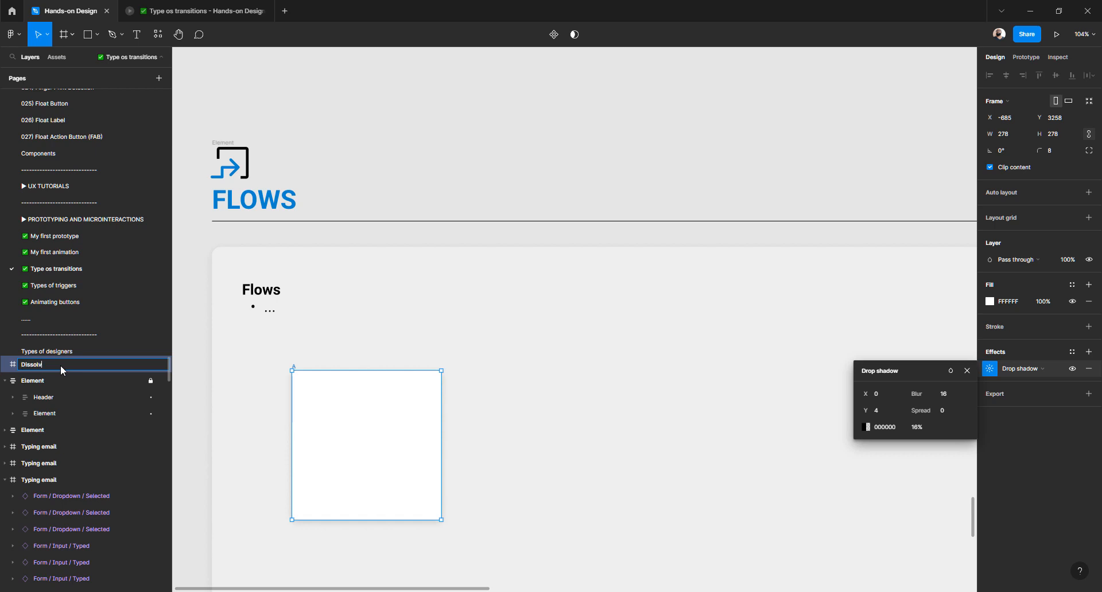
key(Return)
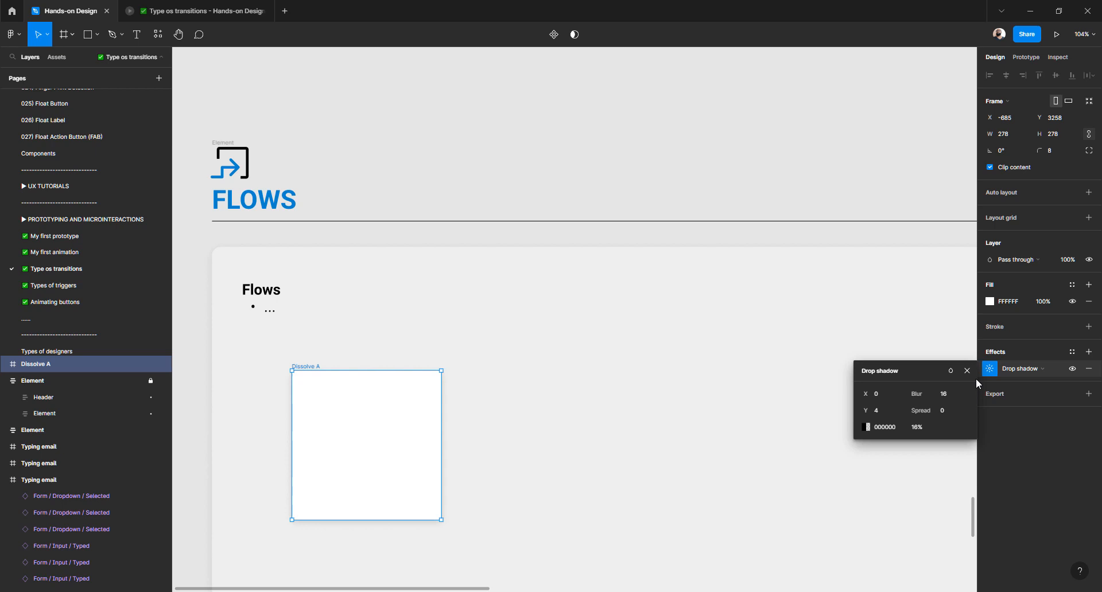
click(967, 371)
- Duplicate the Dissolve A frame, place the copy beside it on the right with a 55 px gap, and rename it Dissolve B
key(ctrl+d)
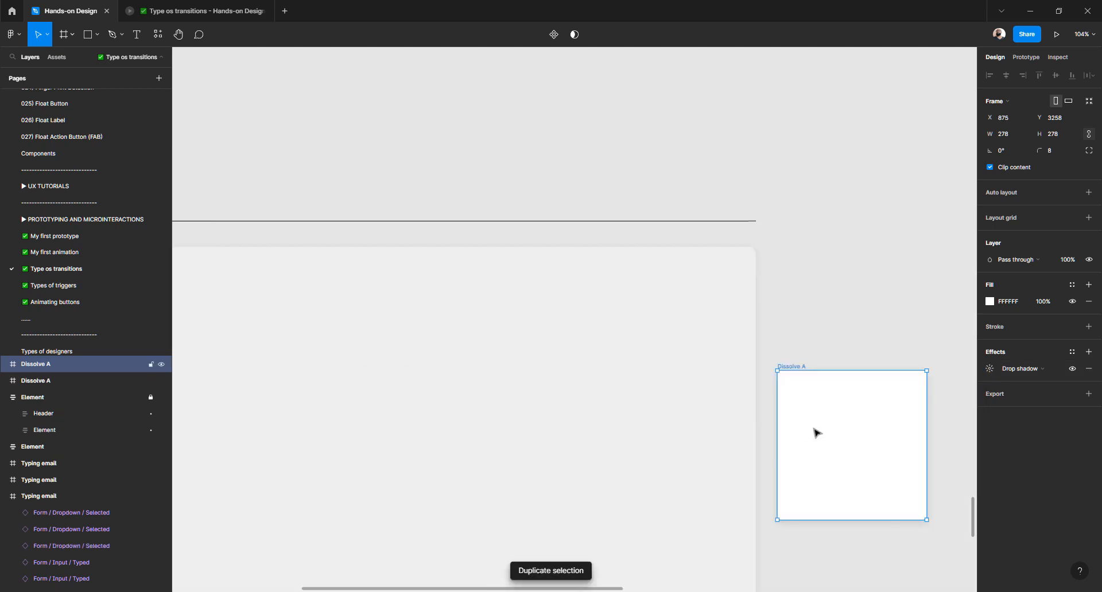
drag(818, 432, 327, 422)
scroll(327, 423, left, 6)
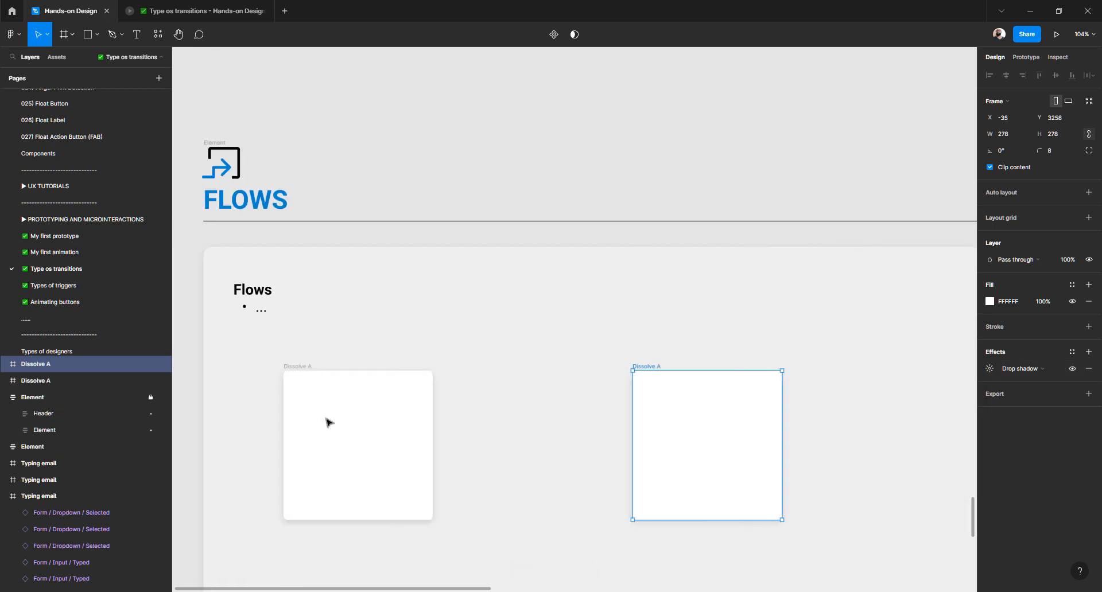
drag(688, 401, 518, 397)
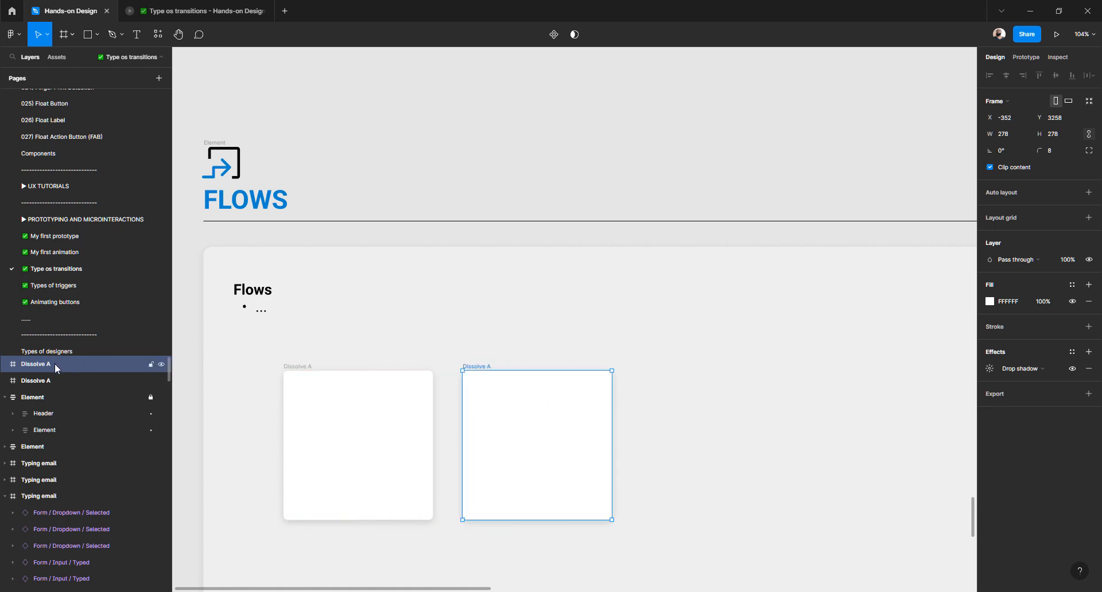
double_click(54, 363)
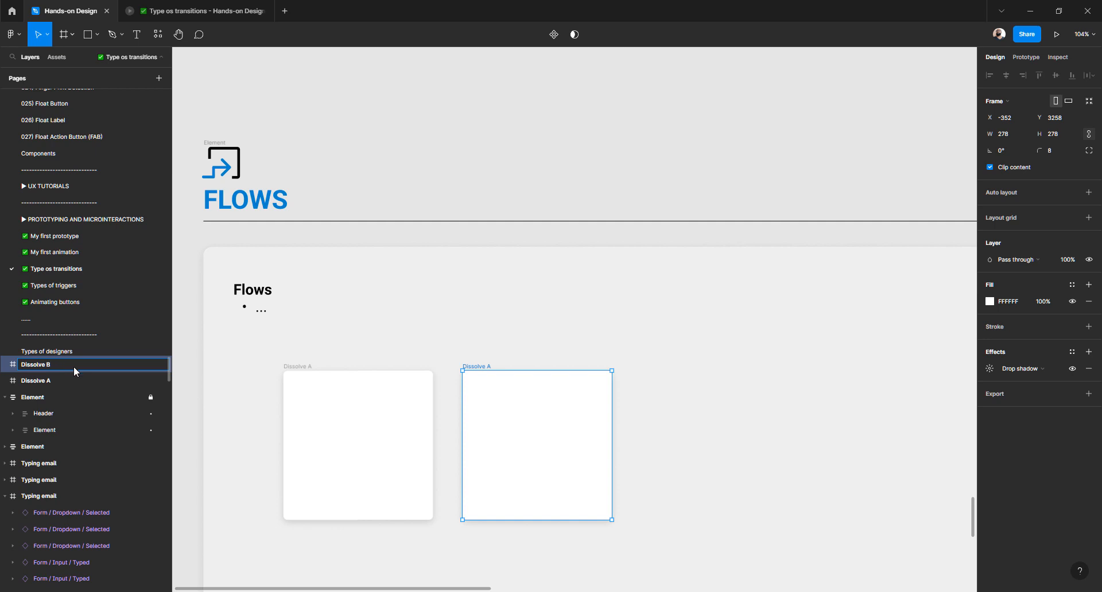
text(Dissolve B)
key(Return)
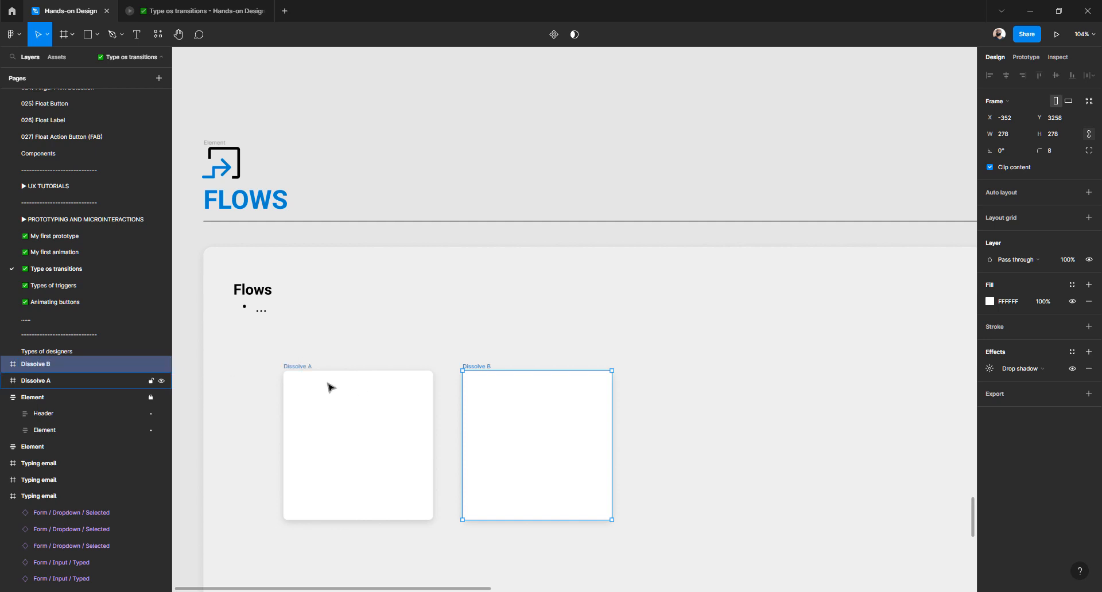
- Move Dissolve A and Dissolve B together to Y 3219, with Dissolve A's left edge aligned to the Flows heading
click(330, 387)
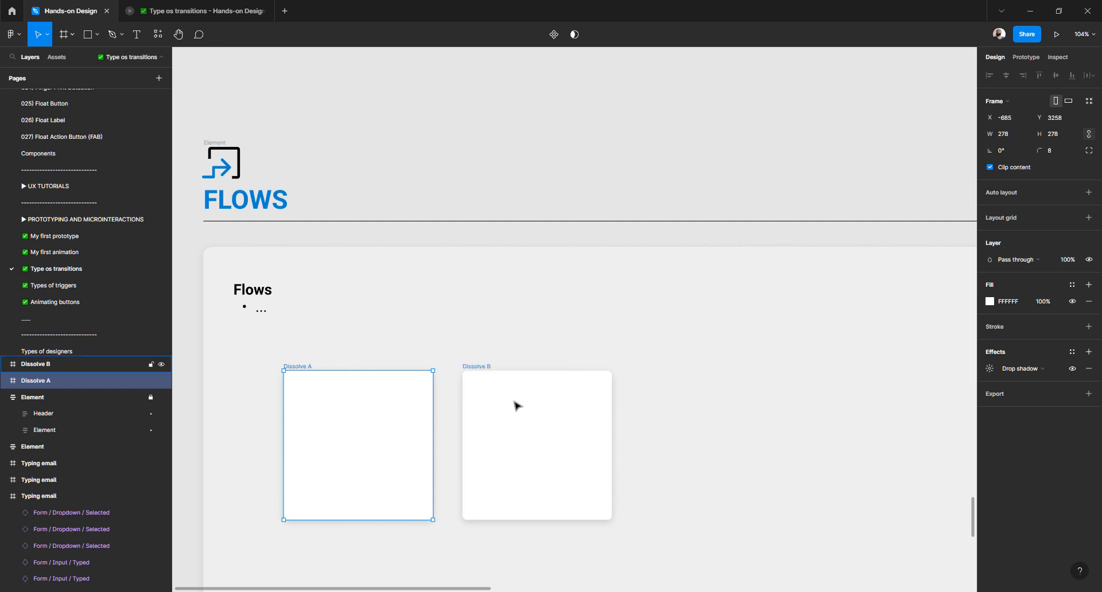
shift+click(516, 406)
drag(361, 408, 321, 384)
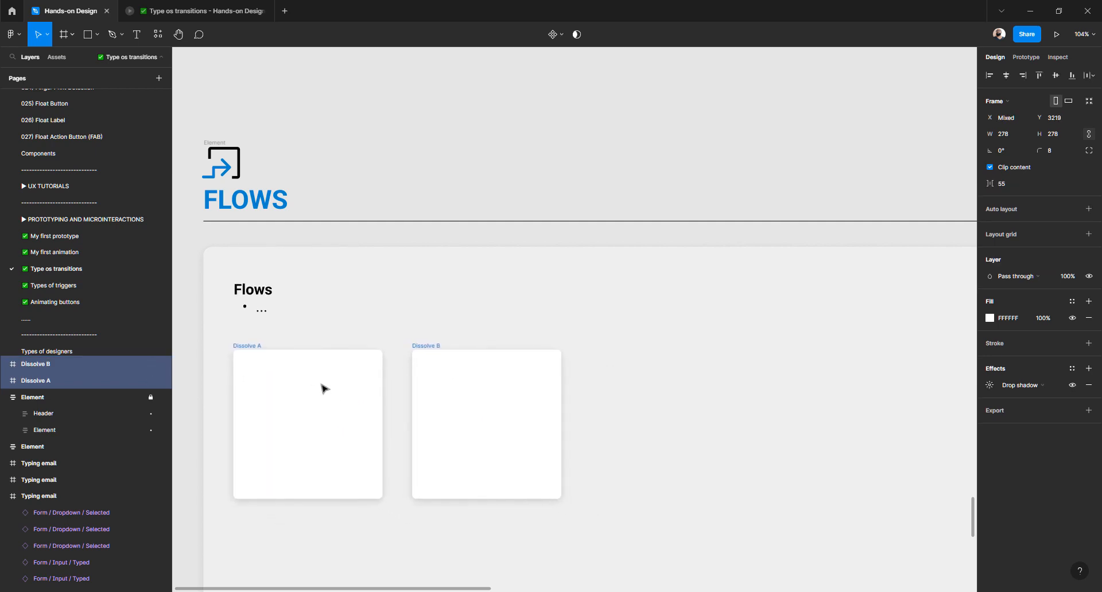
- Copy the words "Dissolve transition" from the first bullet in the Briefing section
scroll(349, 505, up, 5)
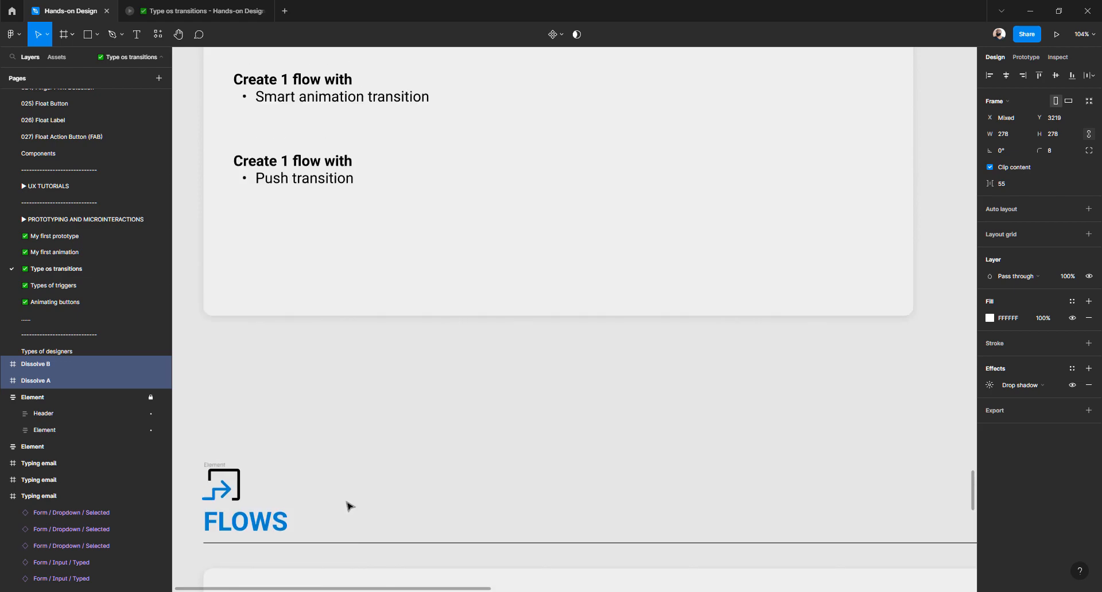
scroll(350, 506, up, 5)
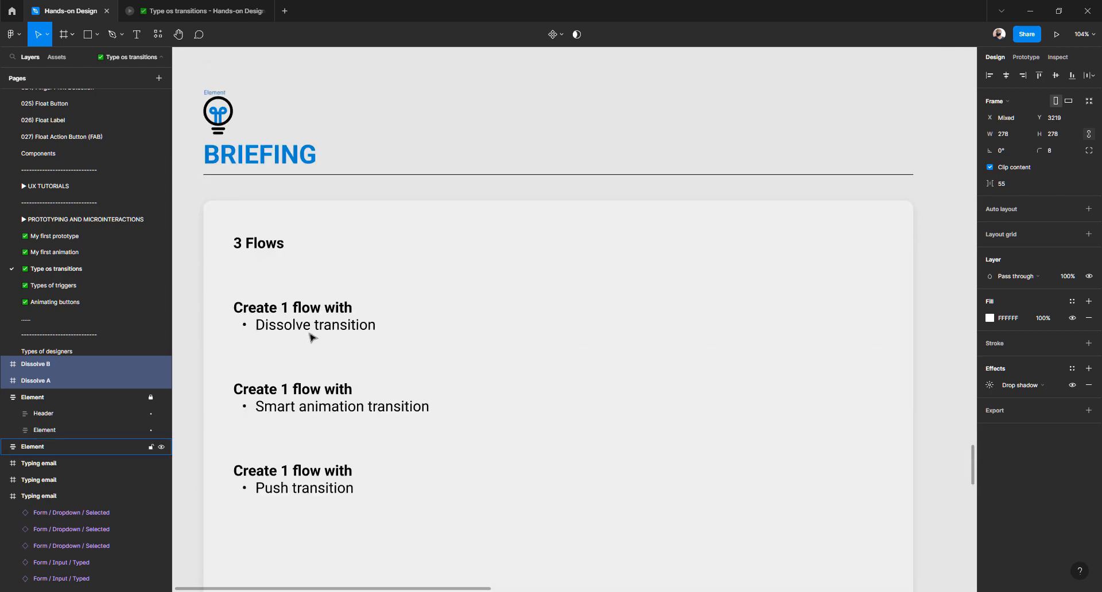
double_click(305, 326)
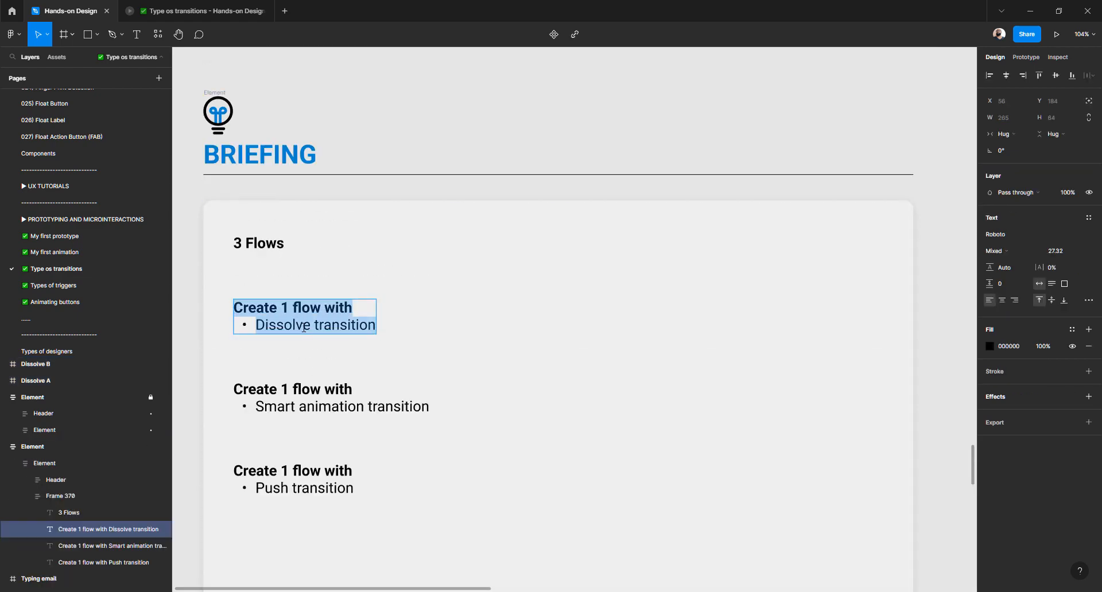
click(293, 326)
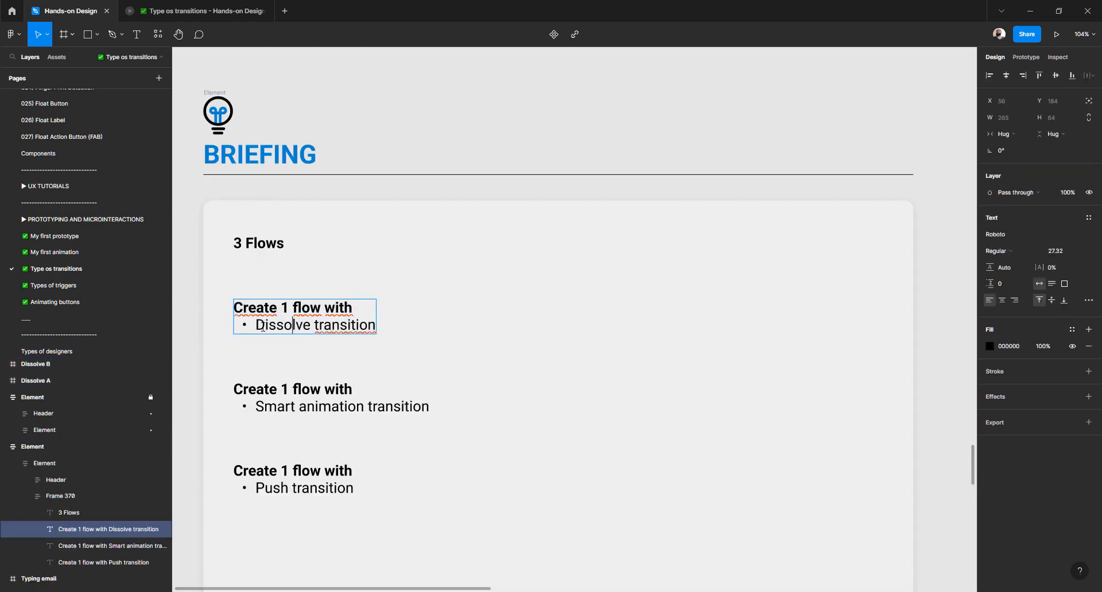
drag(256, 325, 394, 327)
key(ctrl+c)
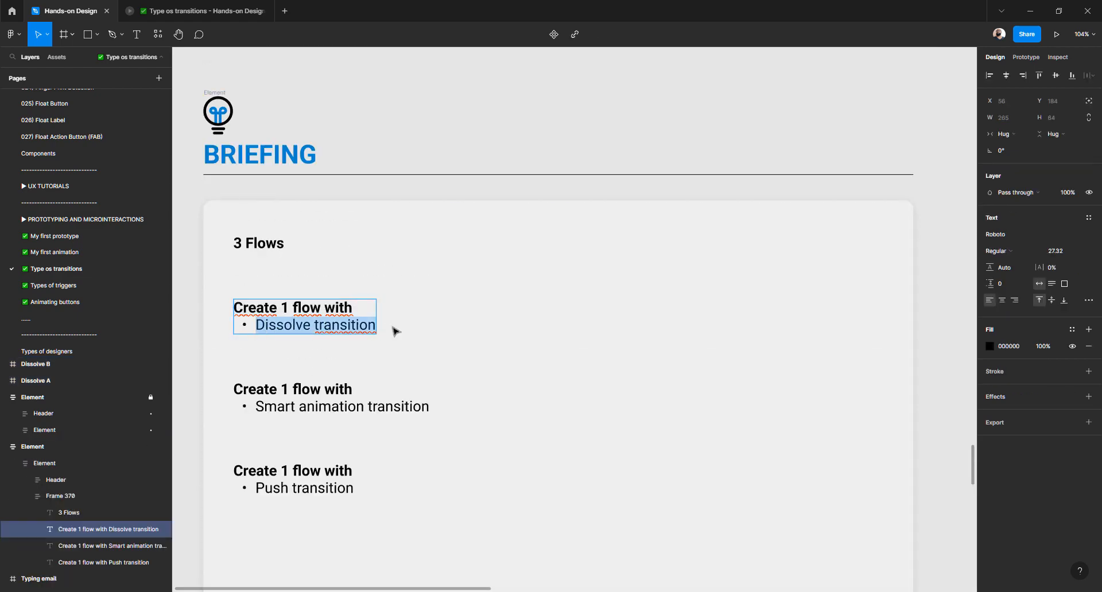
- Paste "Dissolve transition" as a new text layer above the two Dissolve frames and remove its bullet
scroll(412, 386, down, 10)
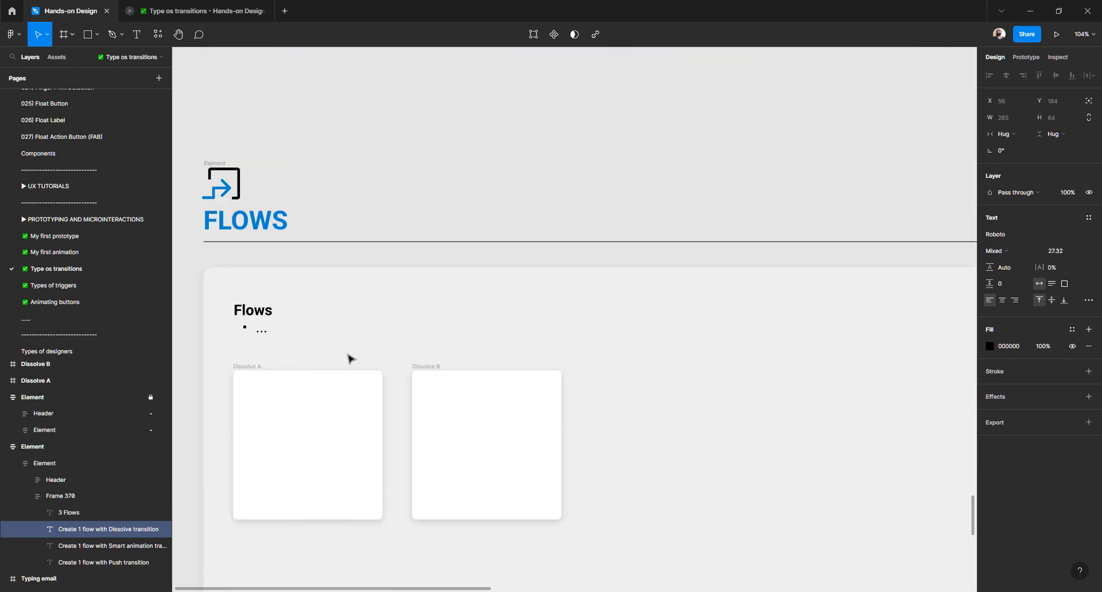
click(259, 336)
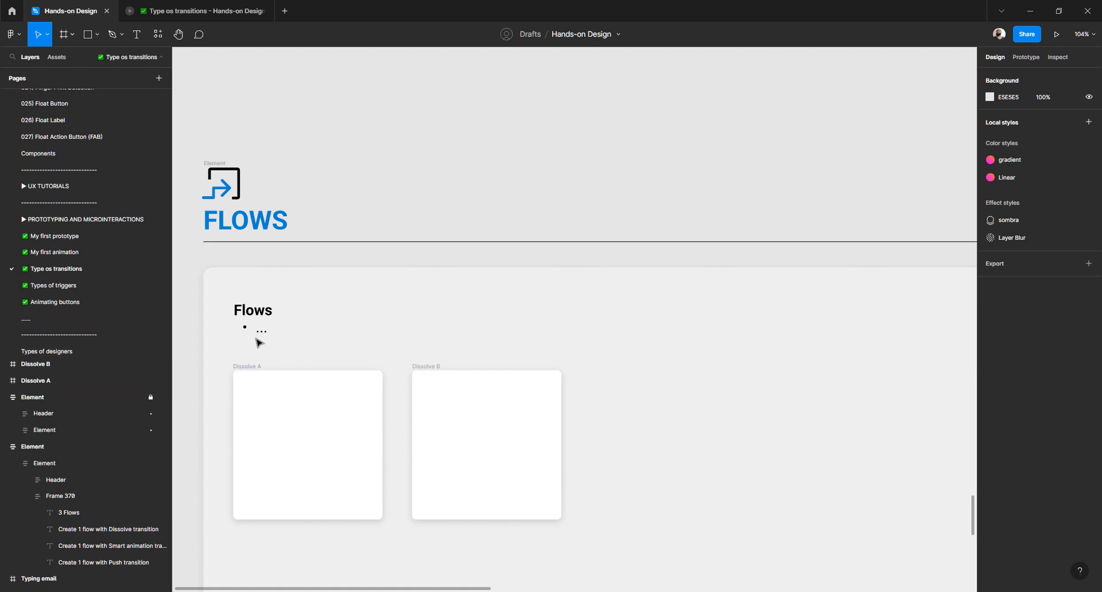
key(t)
click(411, 343)
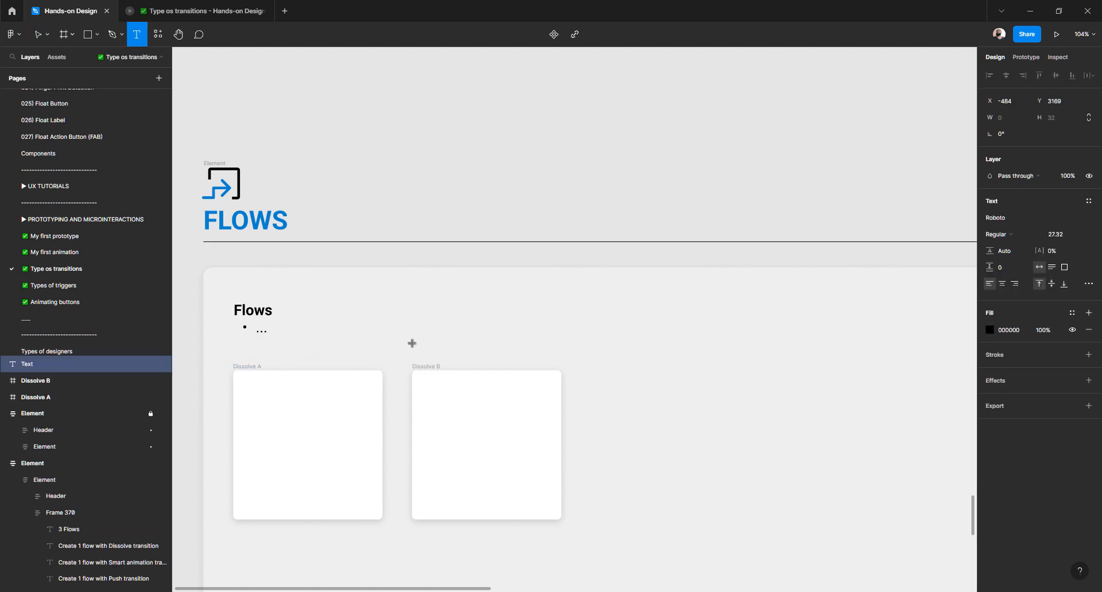
key(ctrl+v)
key(Escape)
double_click(415, 351)
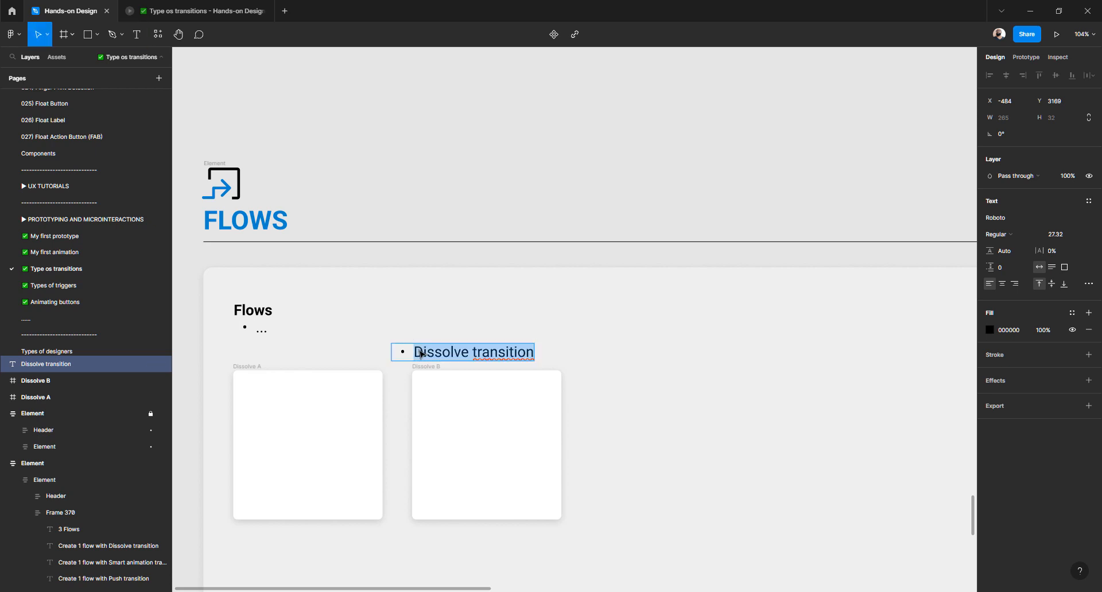
click(414, 351)
key(BackSpace)
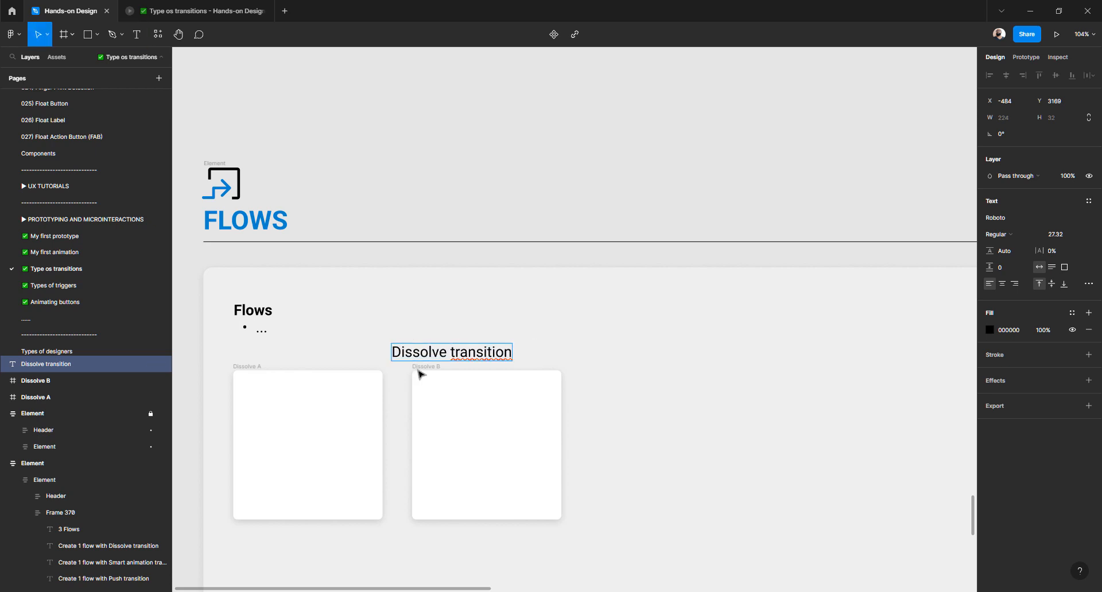
- Make the Dissolve transition title bold and blue (0083CD), and align it with Dissolve A's left edge above the frame
key(Escape)
key(ctrl+b)
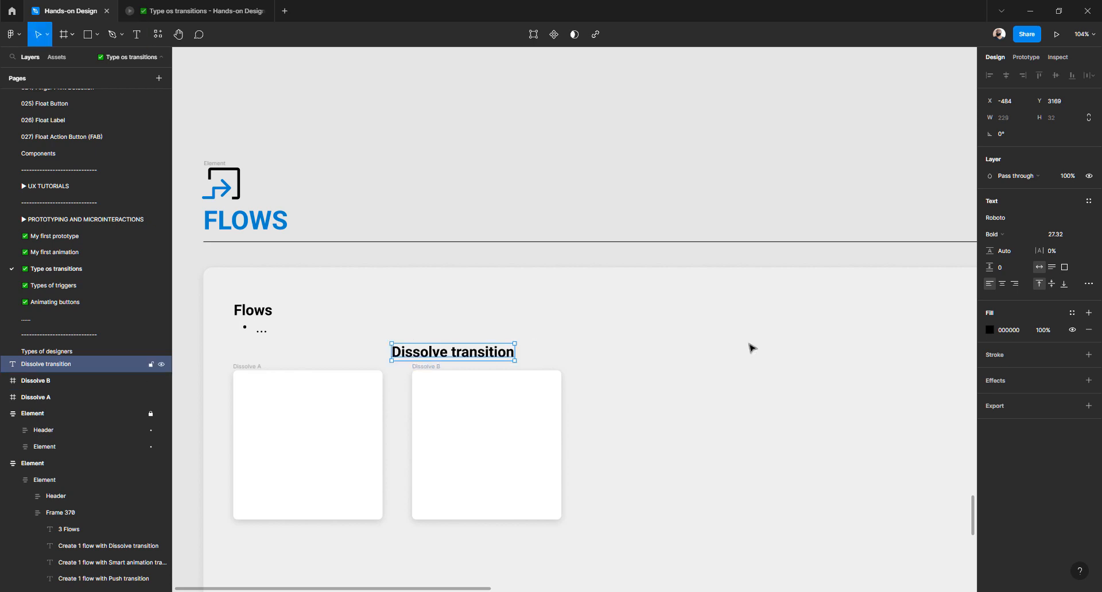
click(989, 330)
click(898, 499)
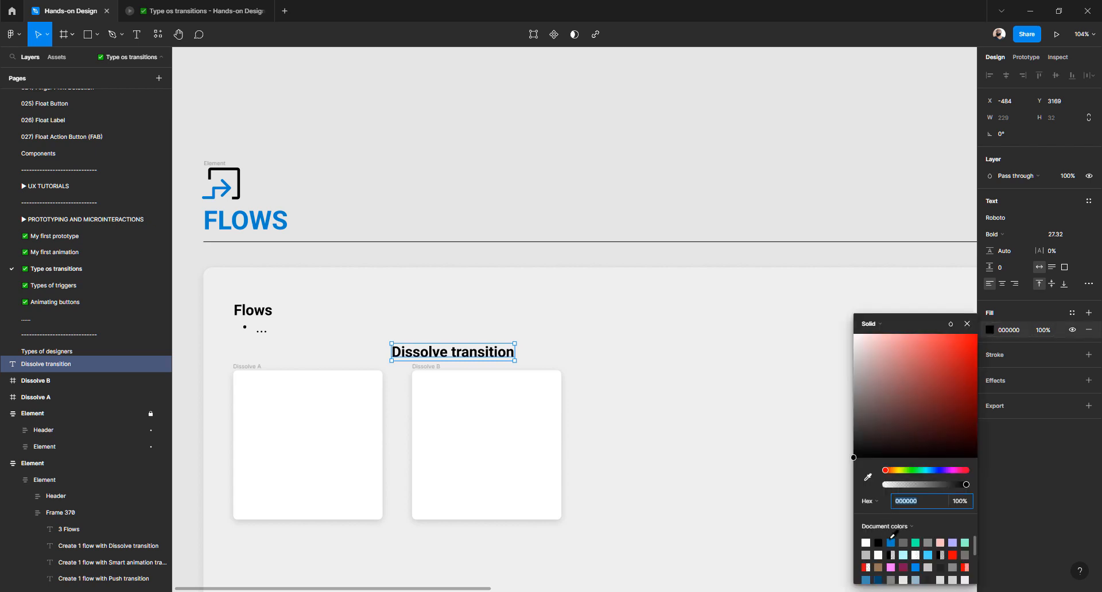
click(890, 542)
drag(403, 351, 285, 354)
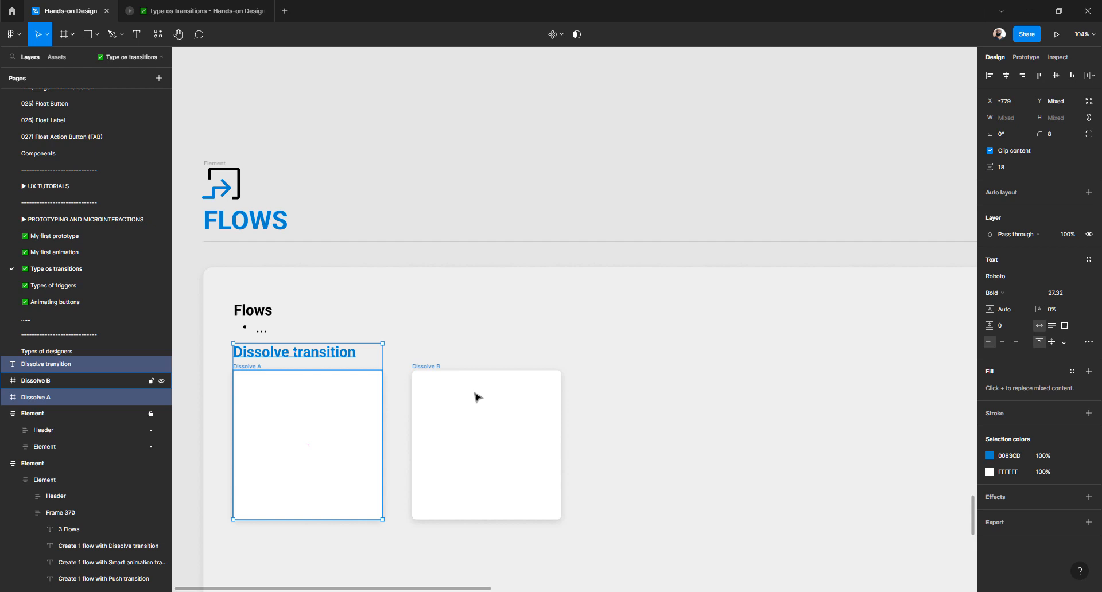
- Move the Dissolve transition title and both Dissolve frames down together by 48 px
shift+click(476, 397)
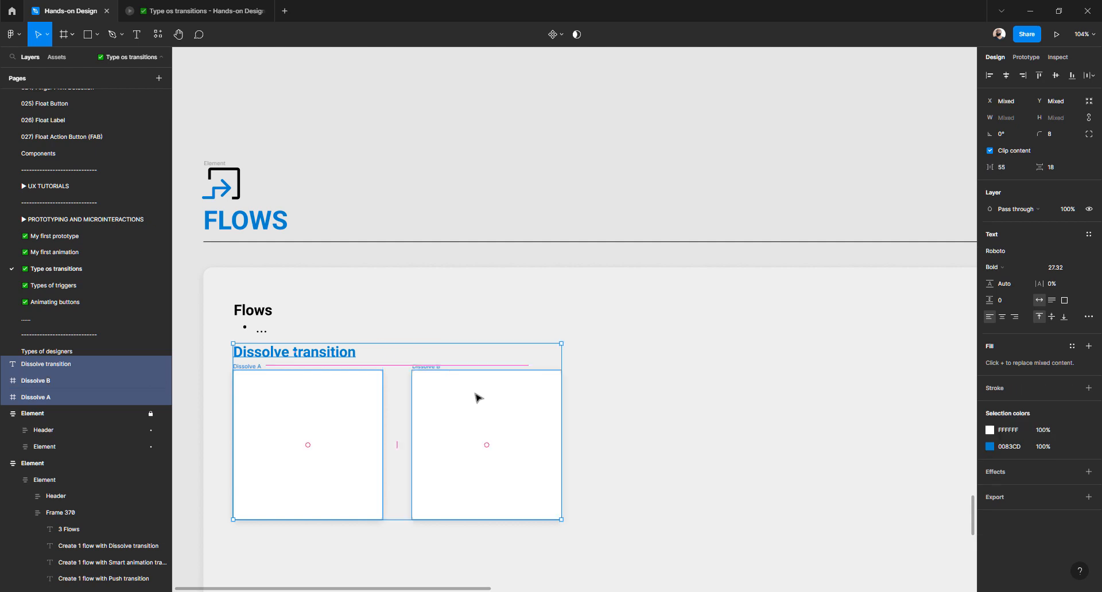
key(shift+Down)
key(shift+Down)
key(shift+Down)
key(shift+Down)
key(shift+Down)
key(shift+Down)
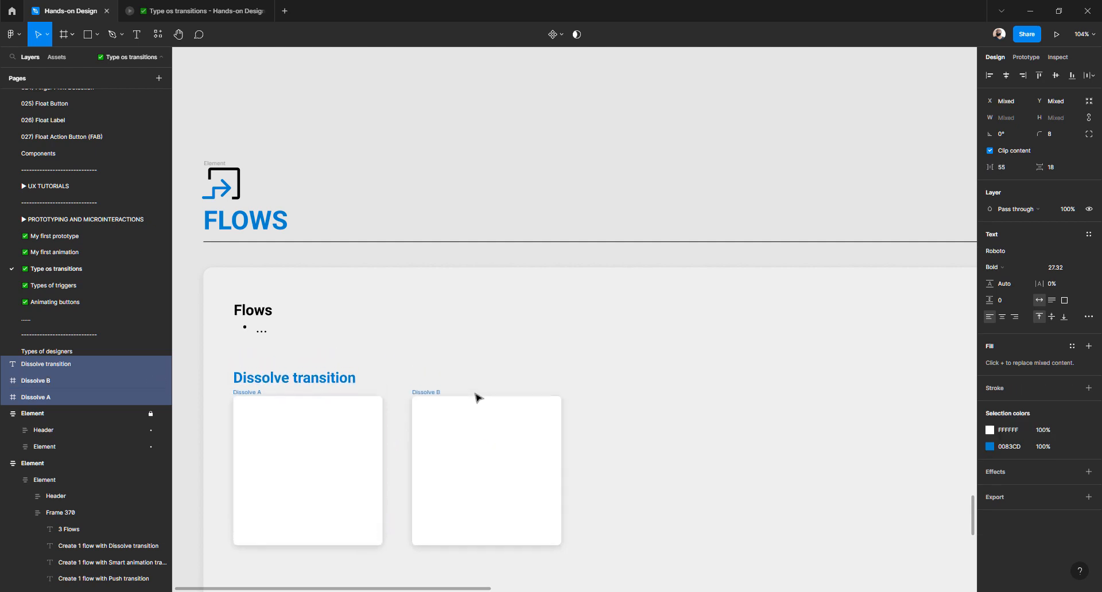
- Raise the Dissolve transition title alone to Y 3197 to leave more space above the frames
click(252, 380)
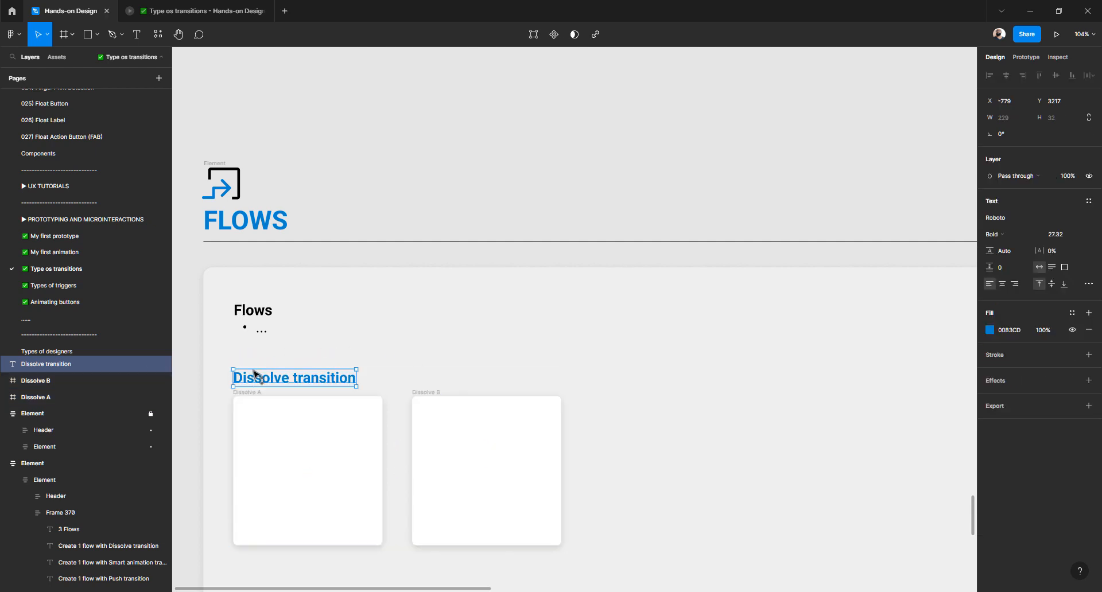
drag(253, 378, 256, 368)
scroll(405, 346, down, 3)
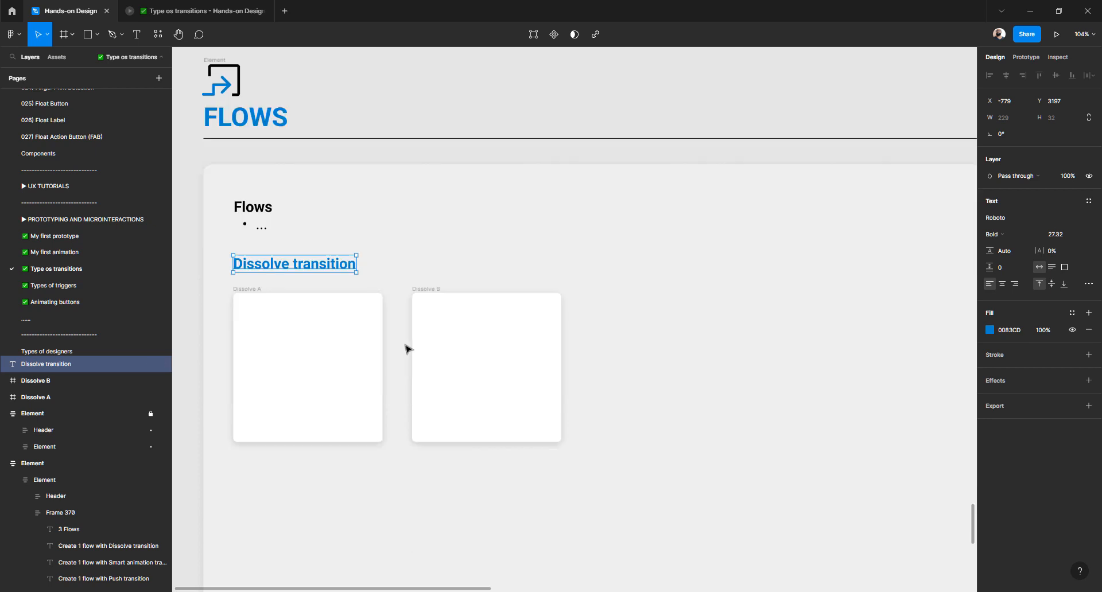
- Draw a circle about 217 px in diameter inside the Dissolve A frame and move it to about X 24, Y 30
scroll(405, 346, left, 2)
scroll(415, 346, up, 3)
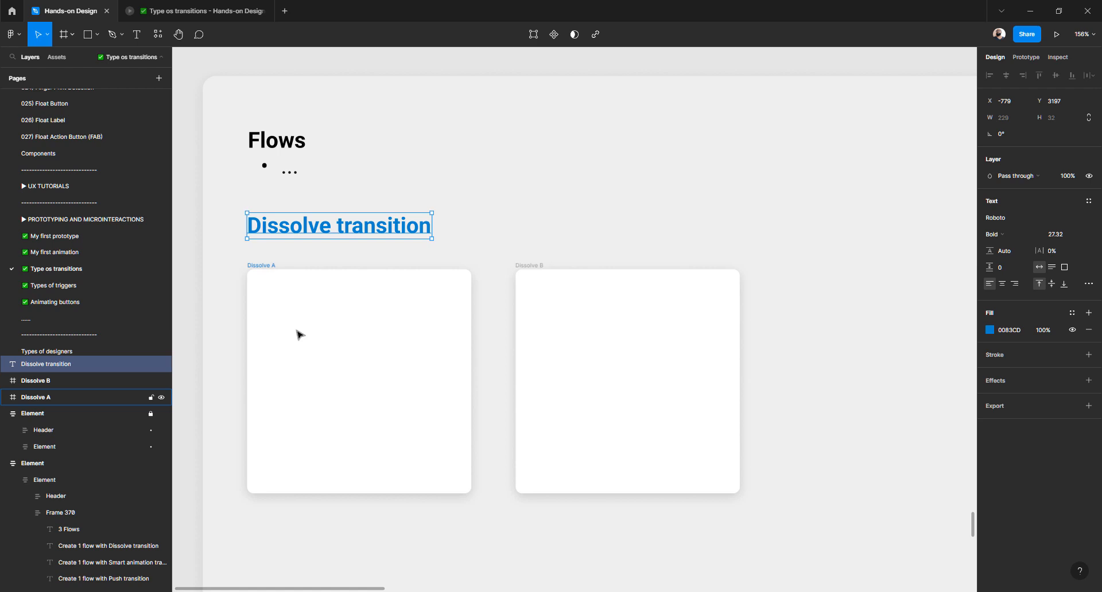
key(o)
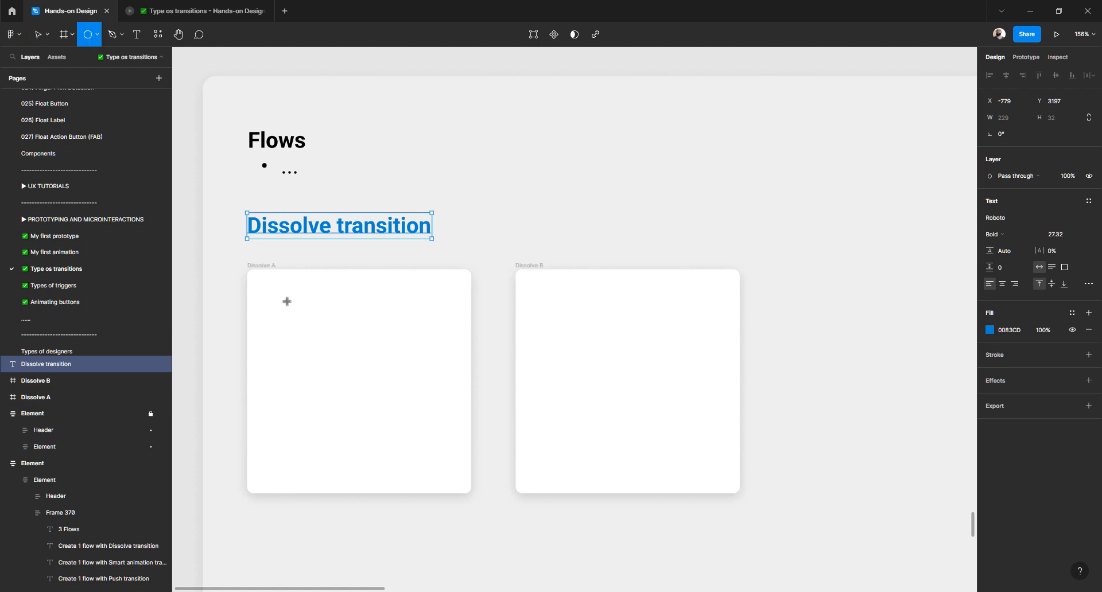
drag(275, 285, 442, 465)
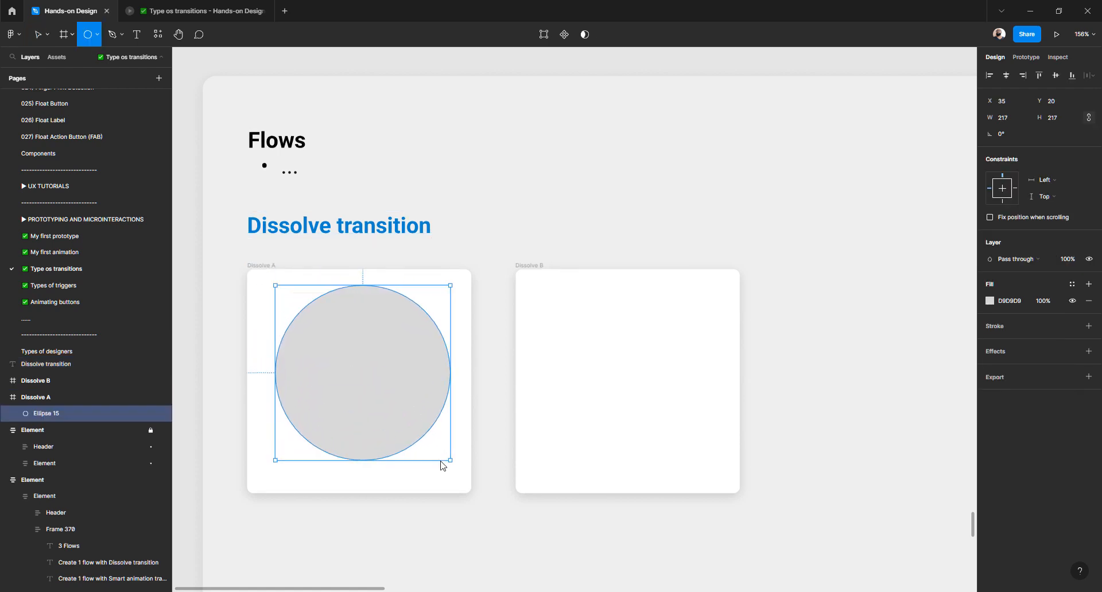
key(v)
drag(337, 339, 326, 349)
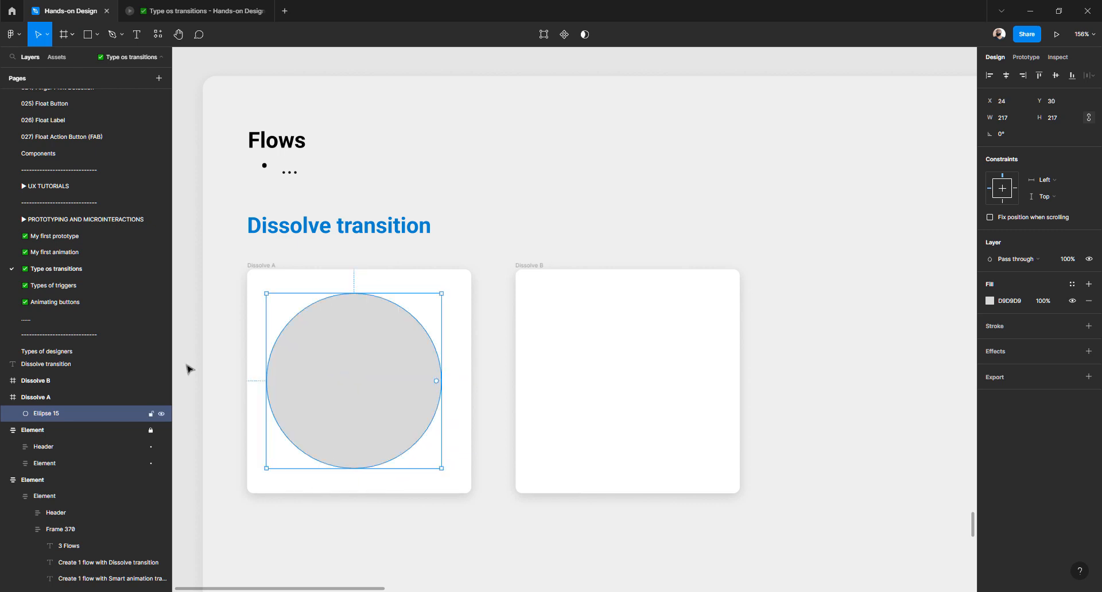
- Rename the circle's layer as Oval and center it horizontally and vertically within the Dissolve A frame
double_click(63, 411)
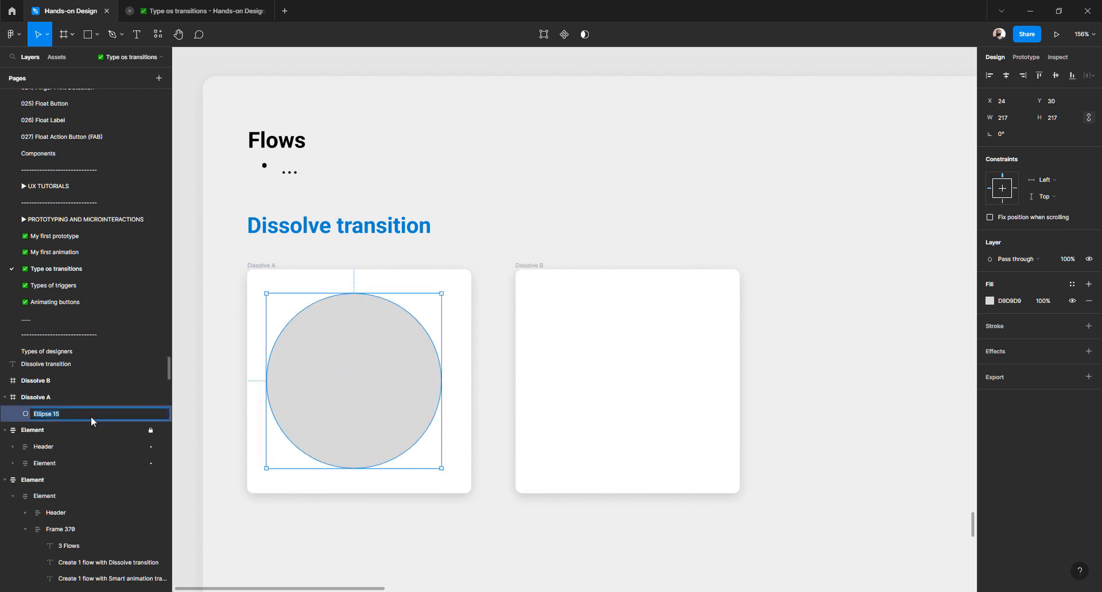
text(Oval)
key(Return)
drag(327, 342, 354, 334)
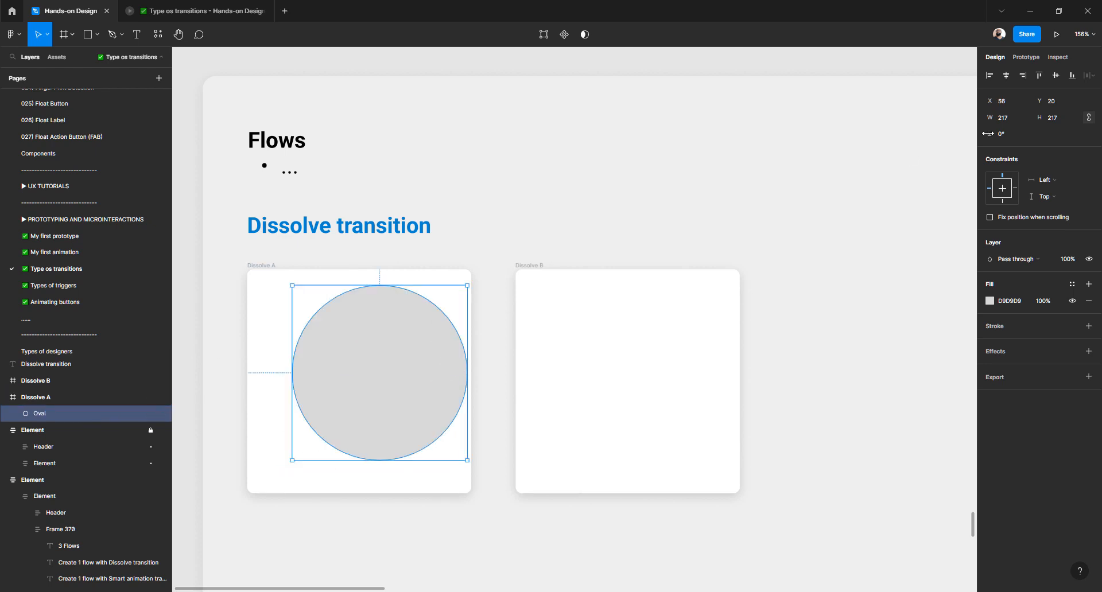
click(1006, 75)
click(1055, 75)
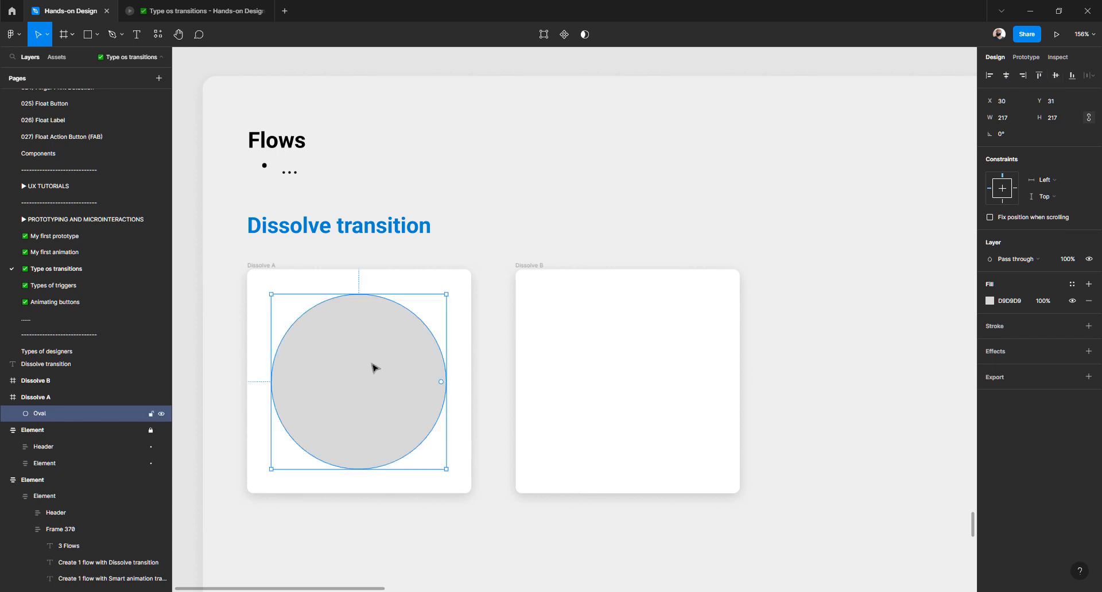
- Delete the Oval from Dissolve A and select the empty frame
key(Delete)
click(306, 320)
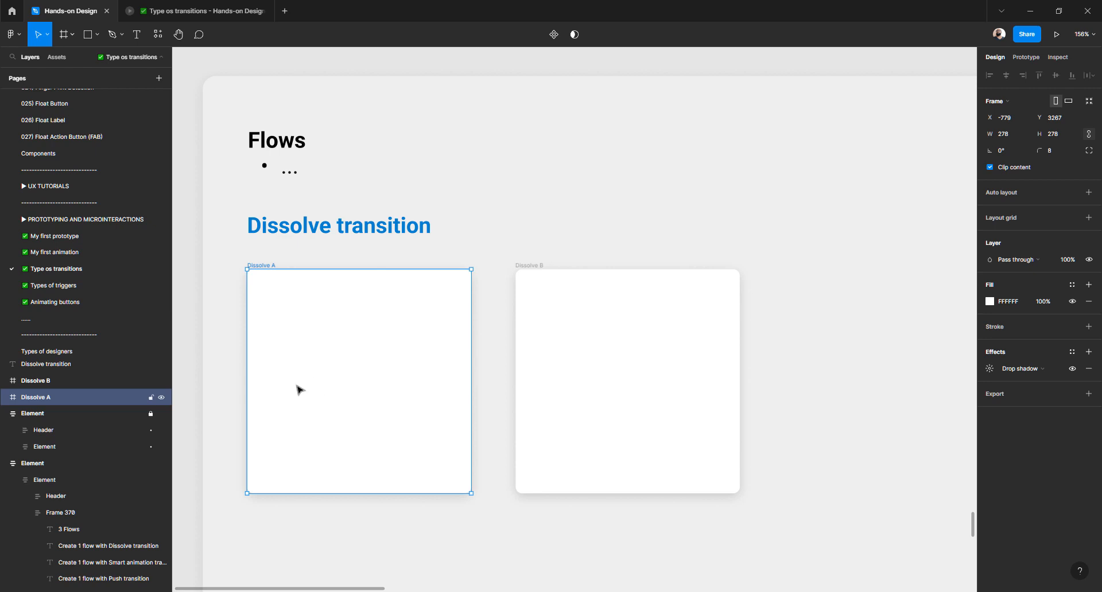
- Place a circle of about 187 × 187 in the centre of the Dissolve A frame
key(ctrl+z)
drag(327, 376, 346, 364)
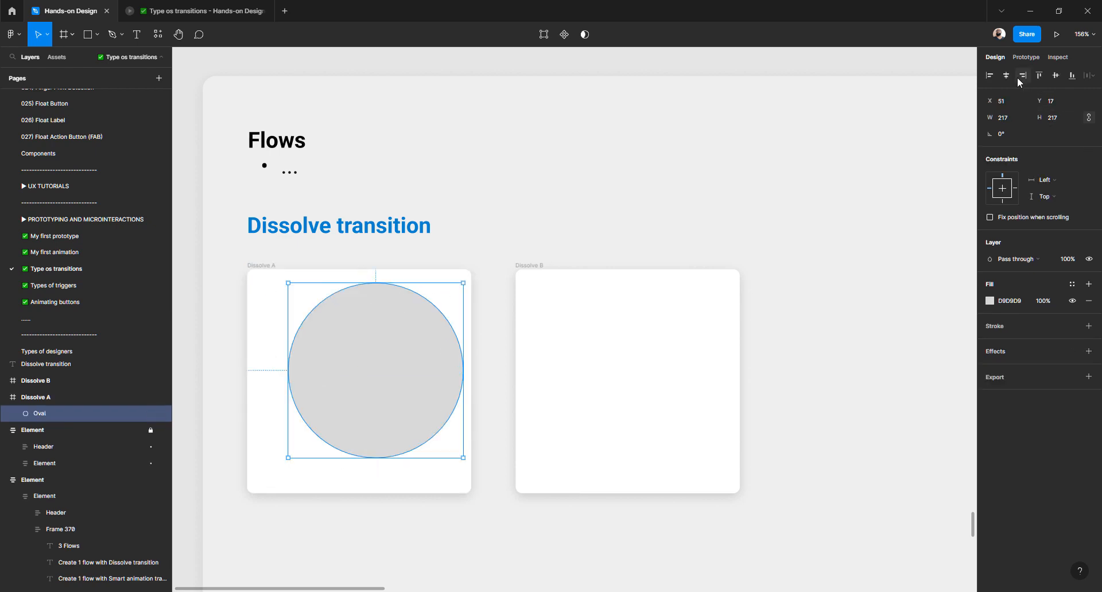
click(1006, 77)
click(1055, 77)
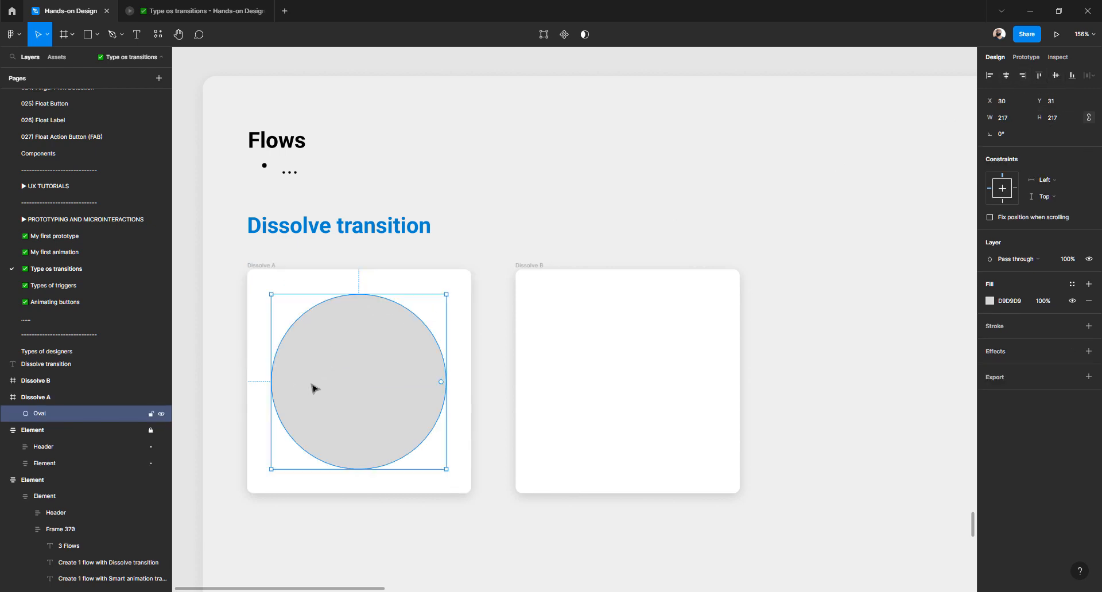
drag(271, 295, 284, 306)
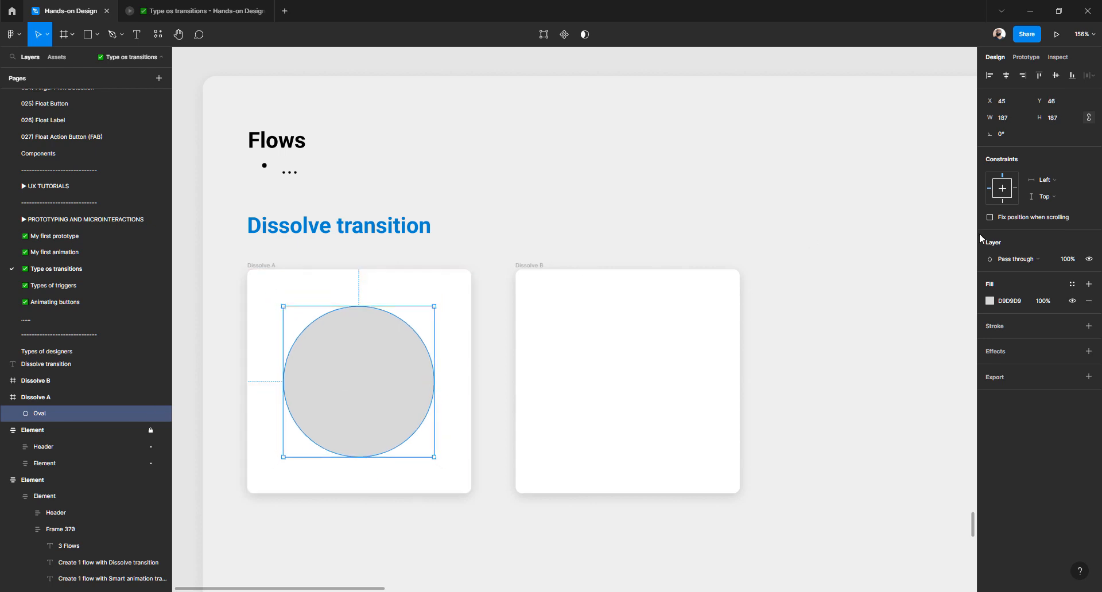
- Fill the circle in Dissolve A with the light purple document colour ACAAFF
click(989, 301)
drag(925, 351, 911, 368)
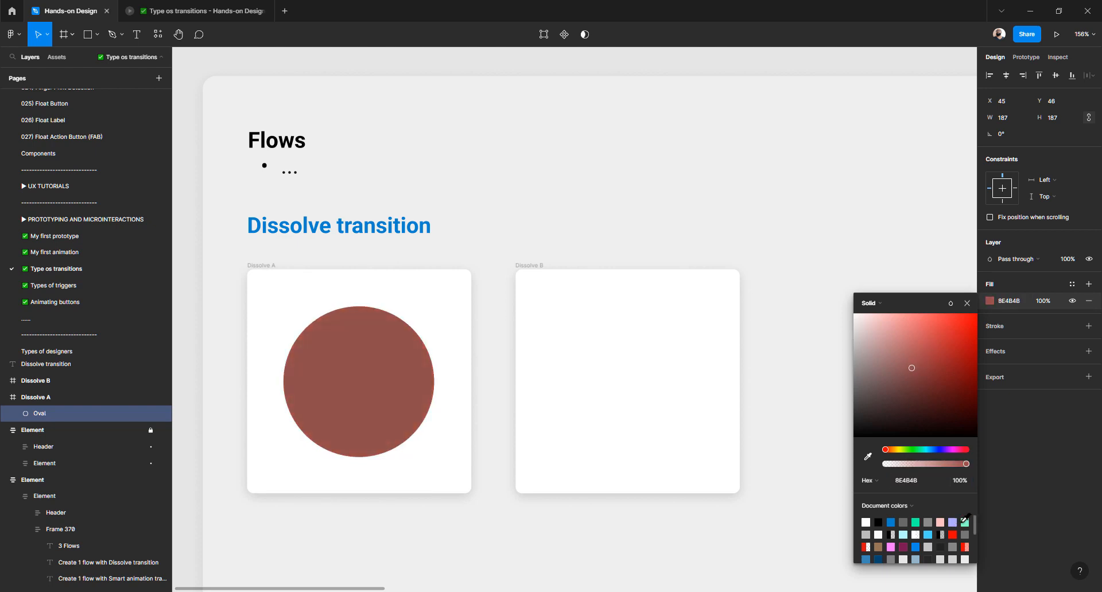
click(952, 522)
click(459, 549)
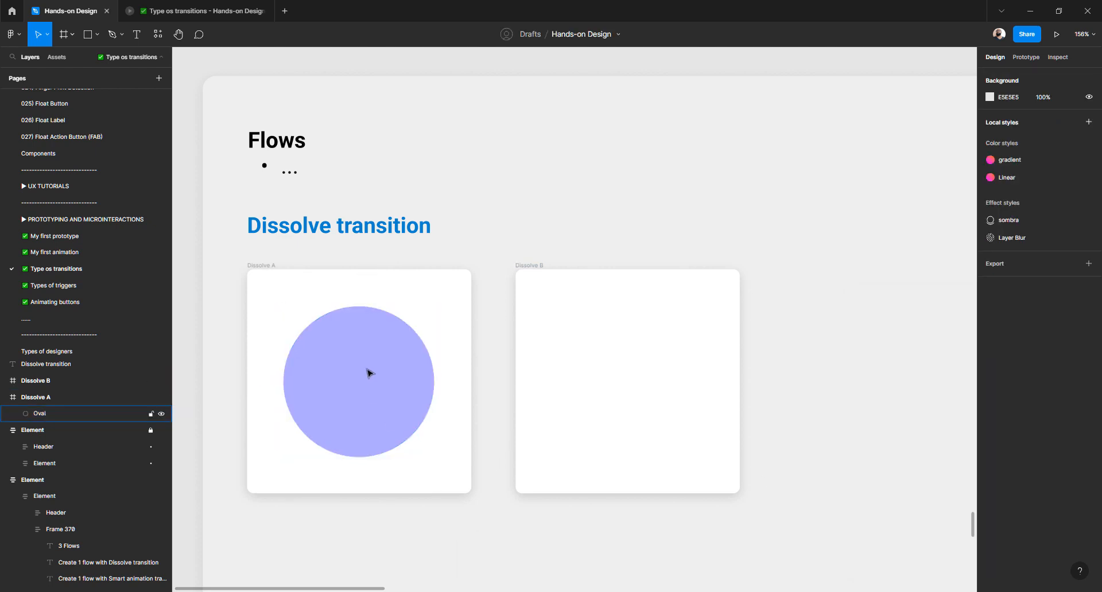
- Draw a square of about 178 × 178 inside the Dissolve B frame
click(369, 374)
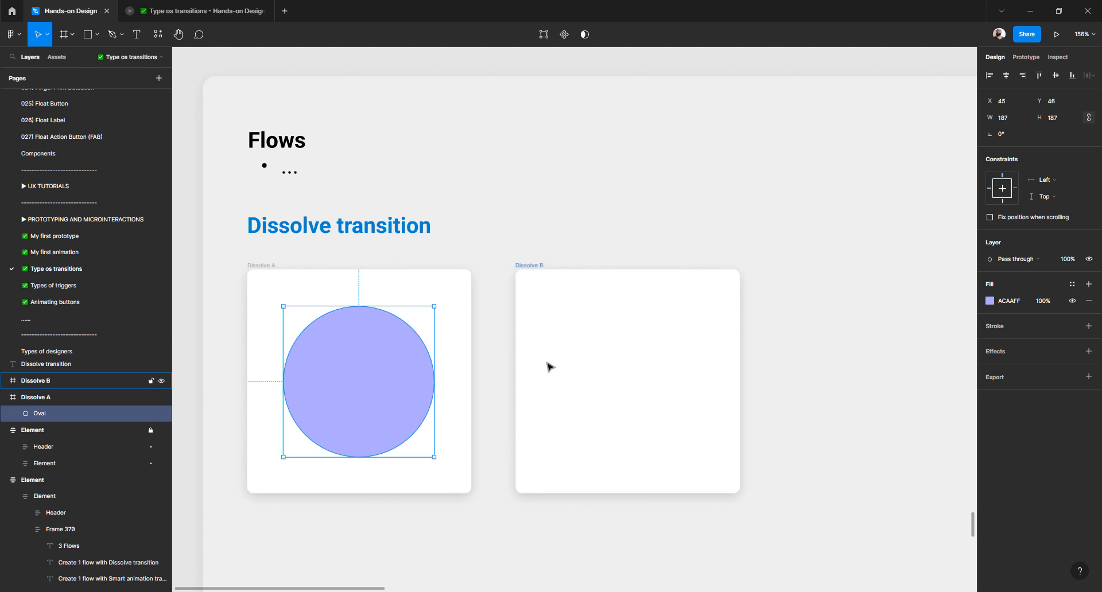
key(r)
mouse_move(551, 311)
mouse_down()
mouse_move(701, 403)
mouse_move(706, 426)
mouse_move(695, 411)
mouse_up()
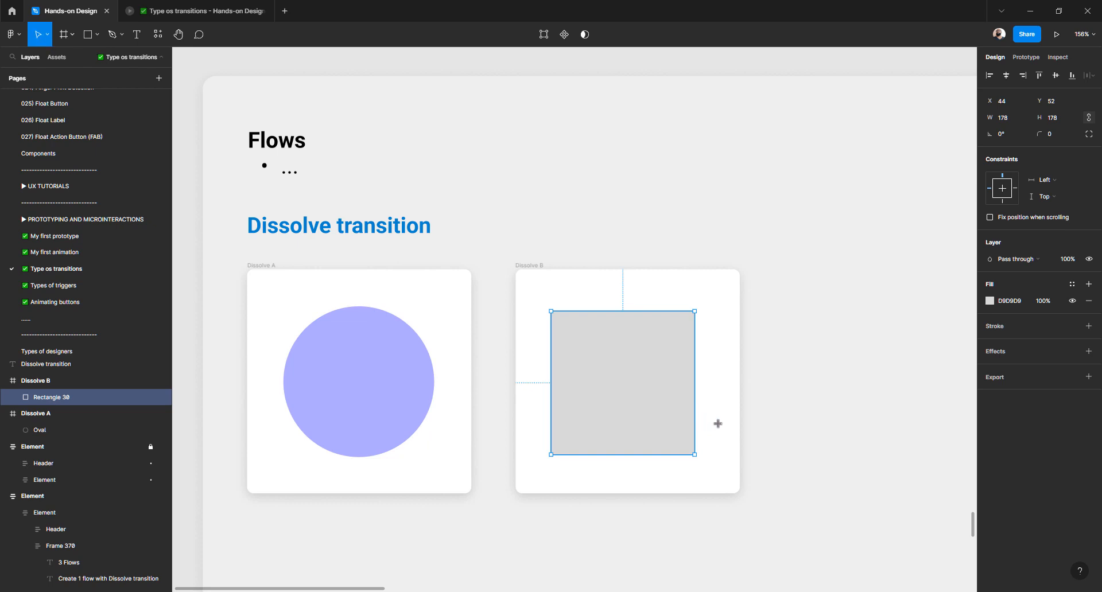
- Rename the square's layer in Dissolve B as Shape
double_click(113, 397)
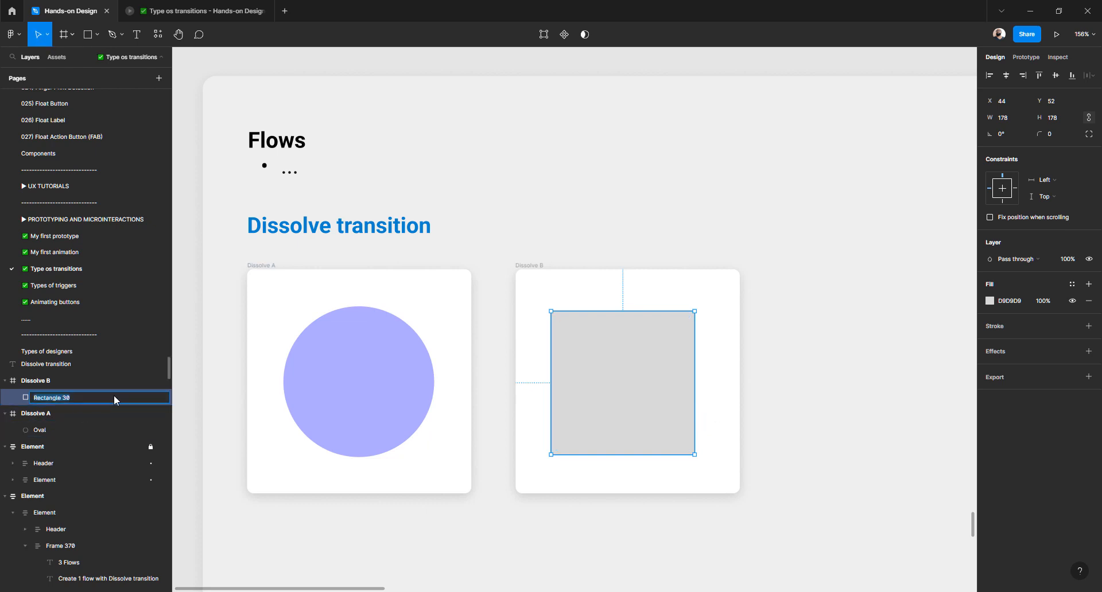
text(Rectan)
key(BackSpace)
key(BackSpace)
key(BackSpace)
key(BackSpace)
key(BackSpace)
key(BackSpace)
text(Shape)
key(Return)
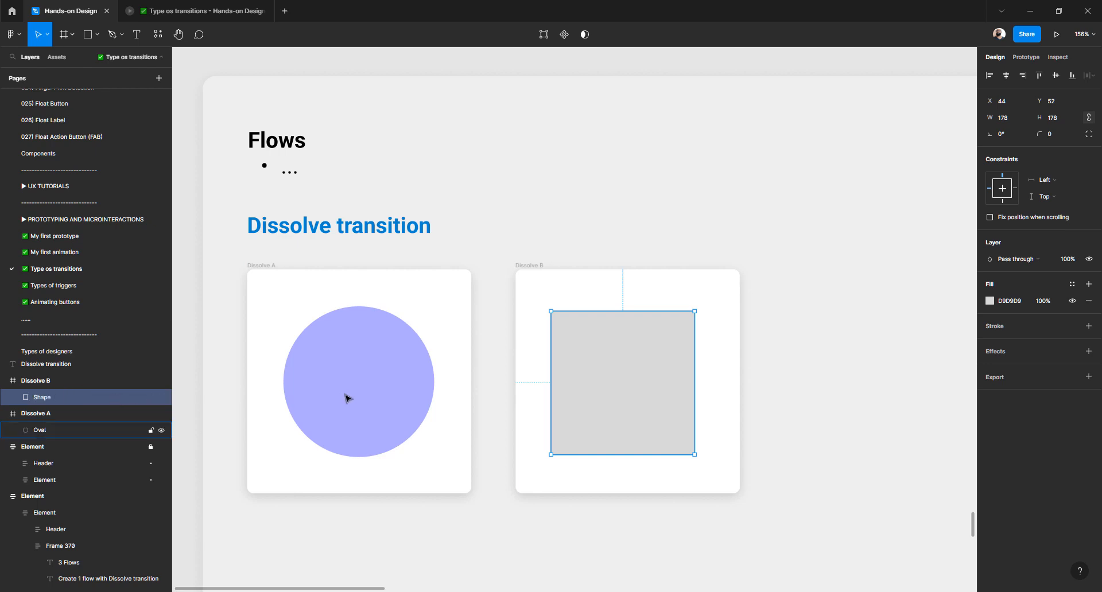
- Rename the circle's layer in Dissolve A as Shape, matching the square's layer name
click(56, 425)
double_click(64, 430)
text(S)
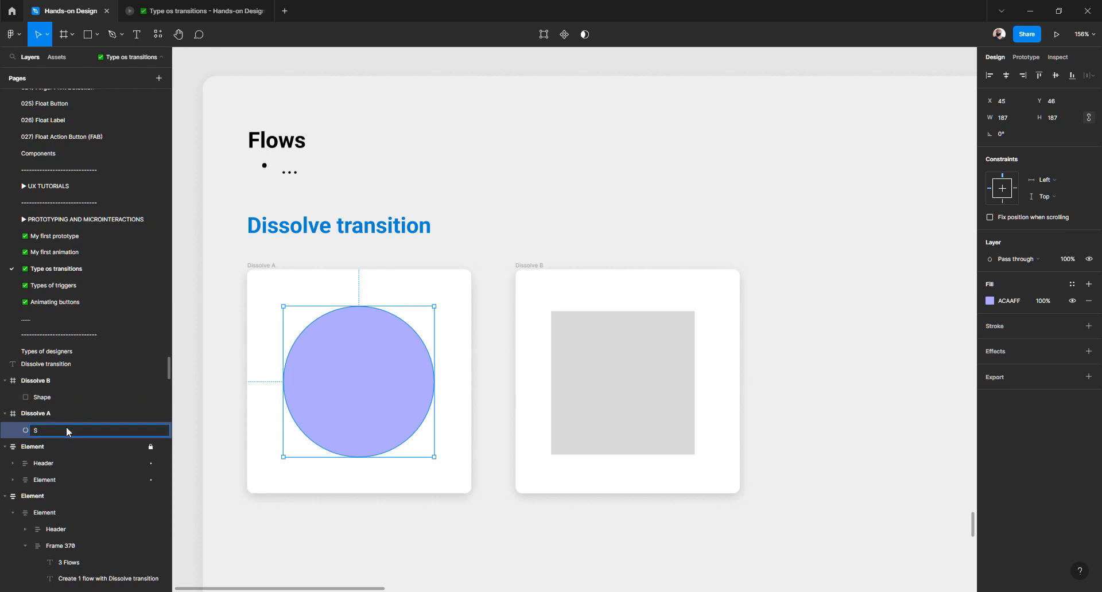
text(hape)
key(Return)
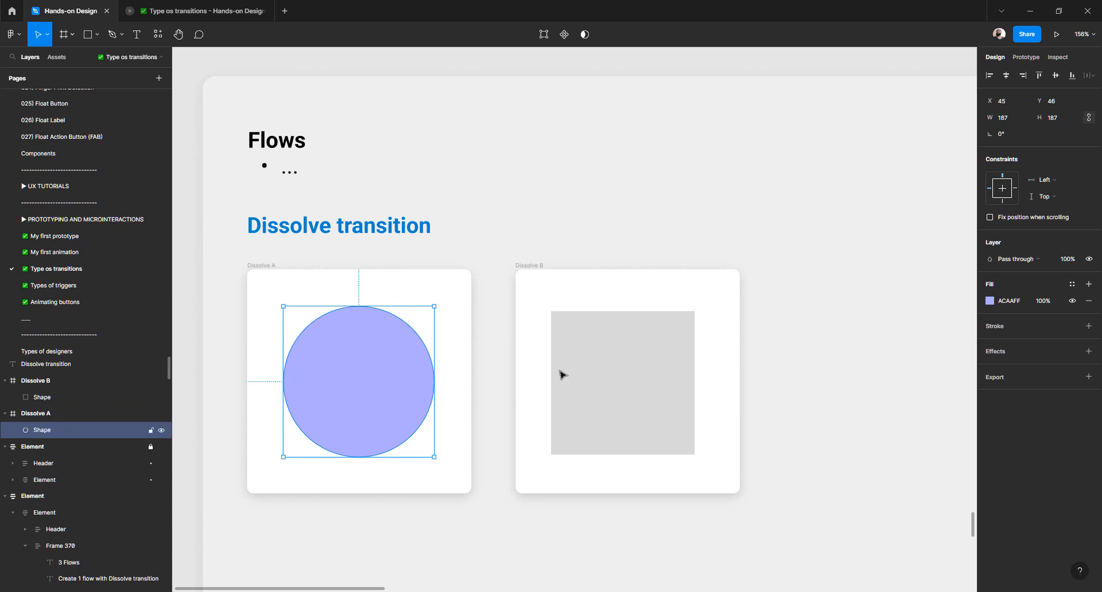
- Centre the square in the Dissolve B frame and fill it with the mint green document colour 88FFC6
click(582, 388)
click(1005, 75)
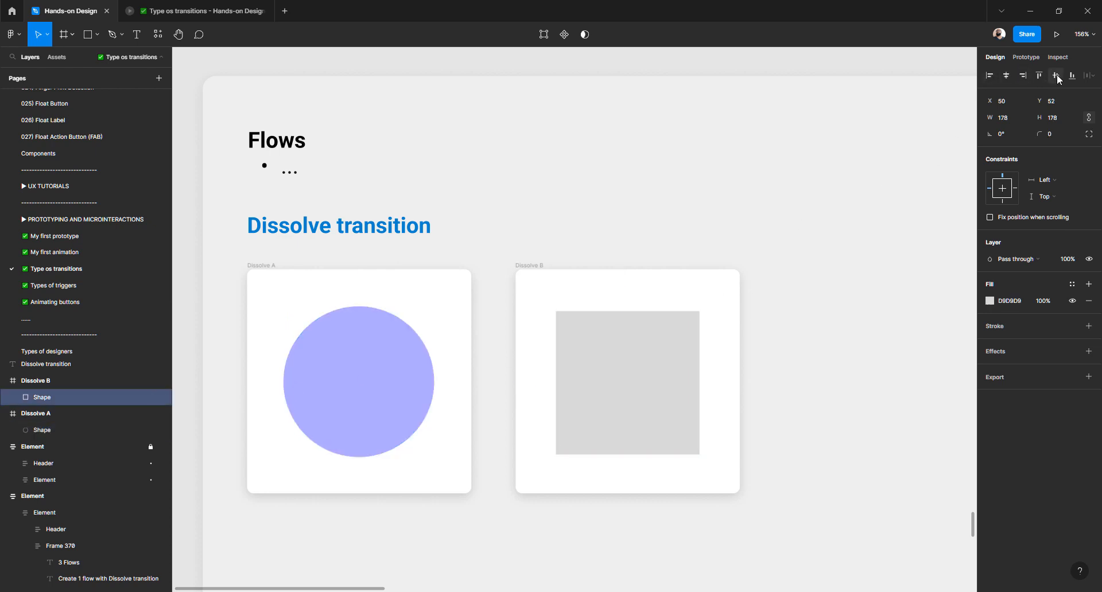
click(1055, 75)
click(989, 300)
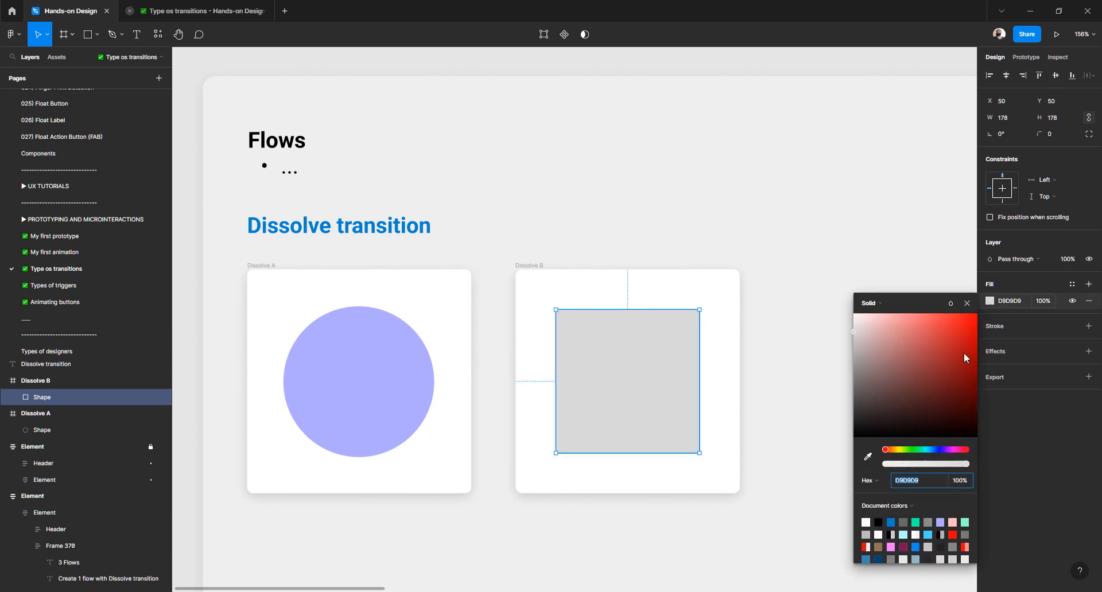
click(964, 522)
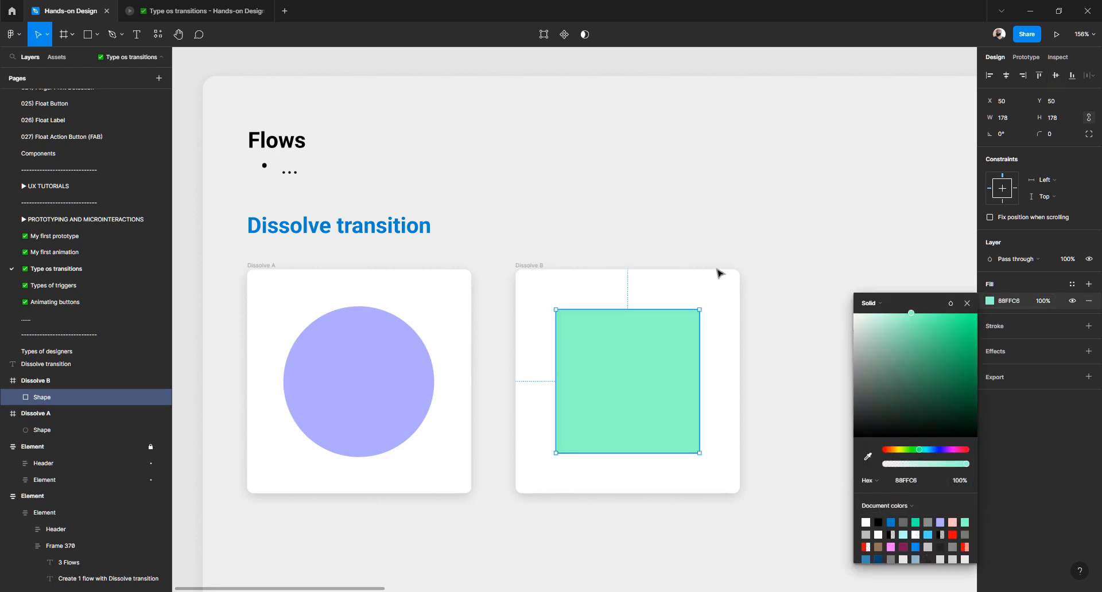
key(Escape)
key(Escape)
- Open the prototype settings for the circle in the Dissolve A frame
scroll(470, 273, up, 15)
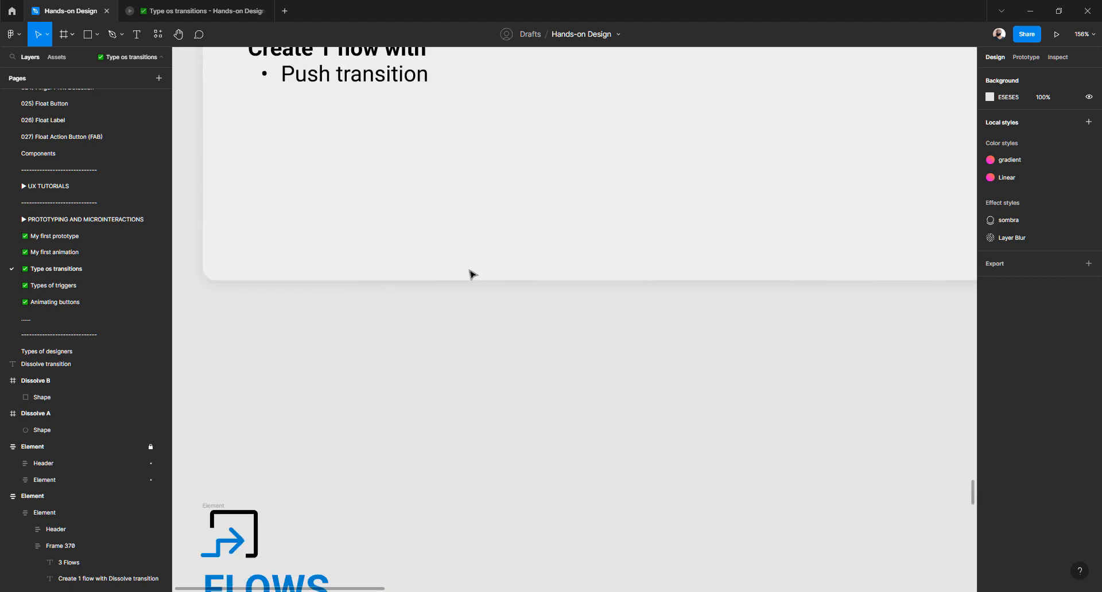
scroll(471, 273, up, 5)
scroll(470, 273, down, 3)
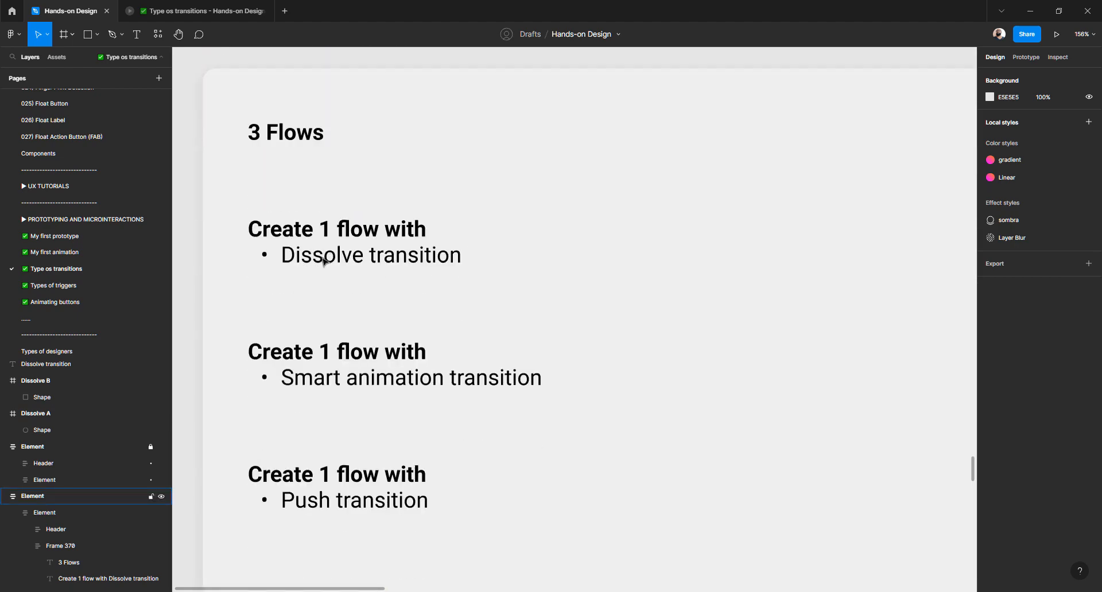
scroll(322, 262, down, 20)
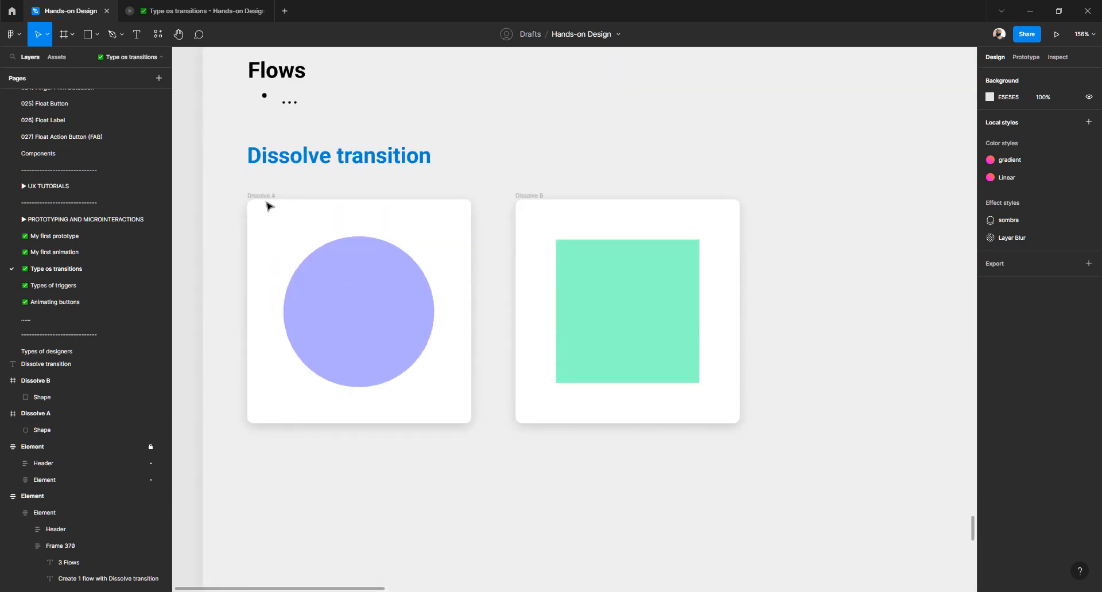
click(267, 205)
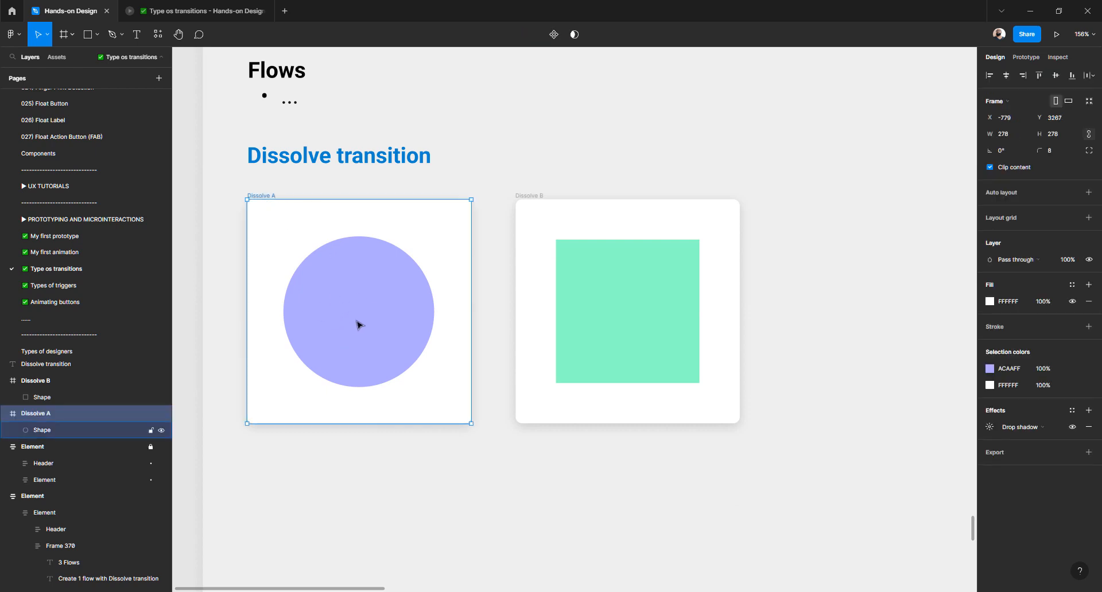
click(357, 324)
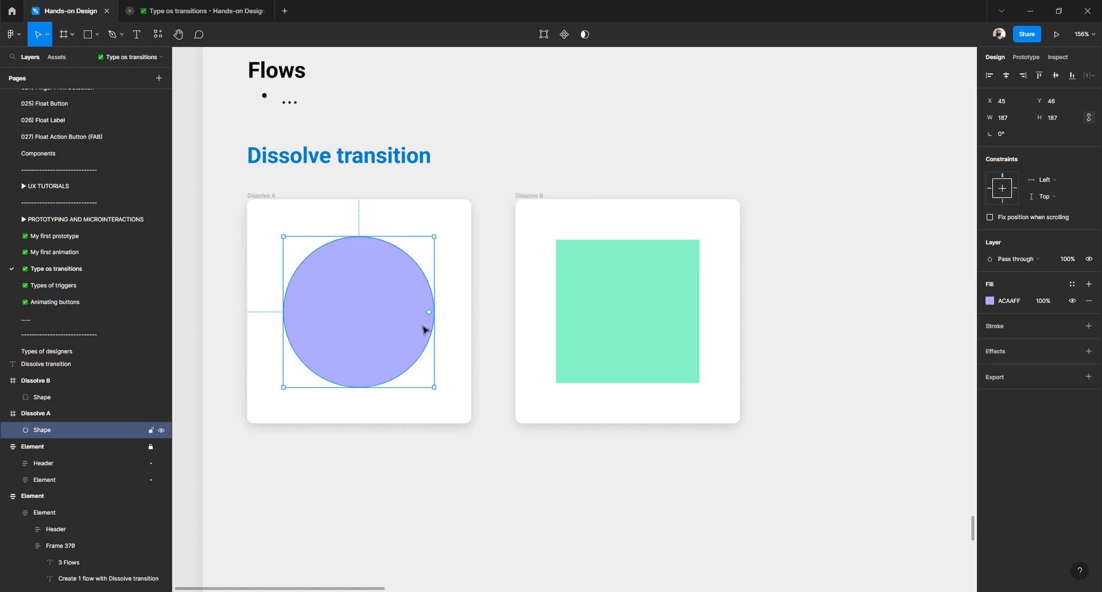
click(1027, 58)
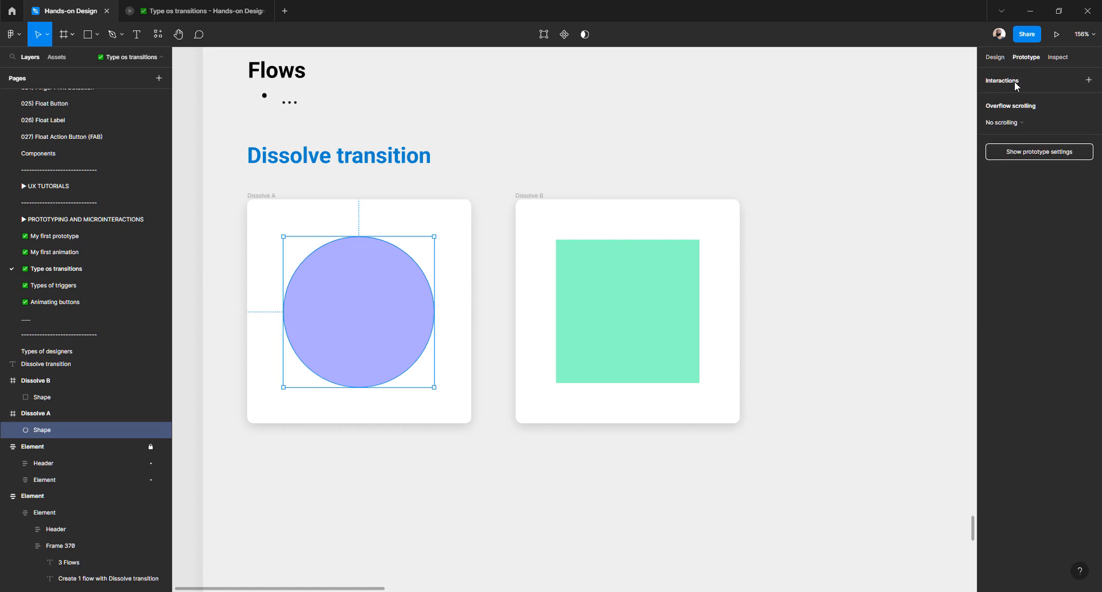
- Add an On click interaction to the circle in Dissolve A, leaving its action as None
click(1088, 80)
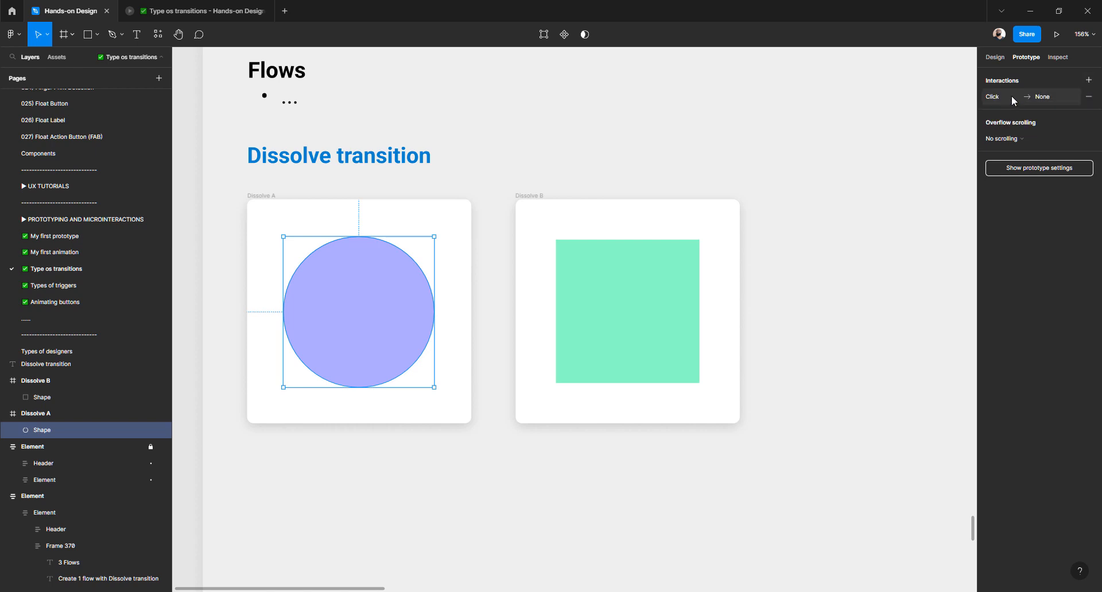
click(995, 99)
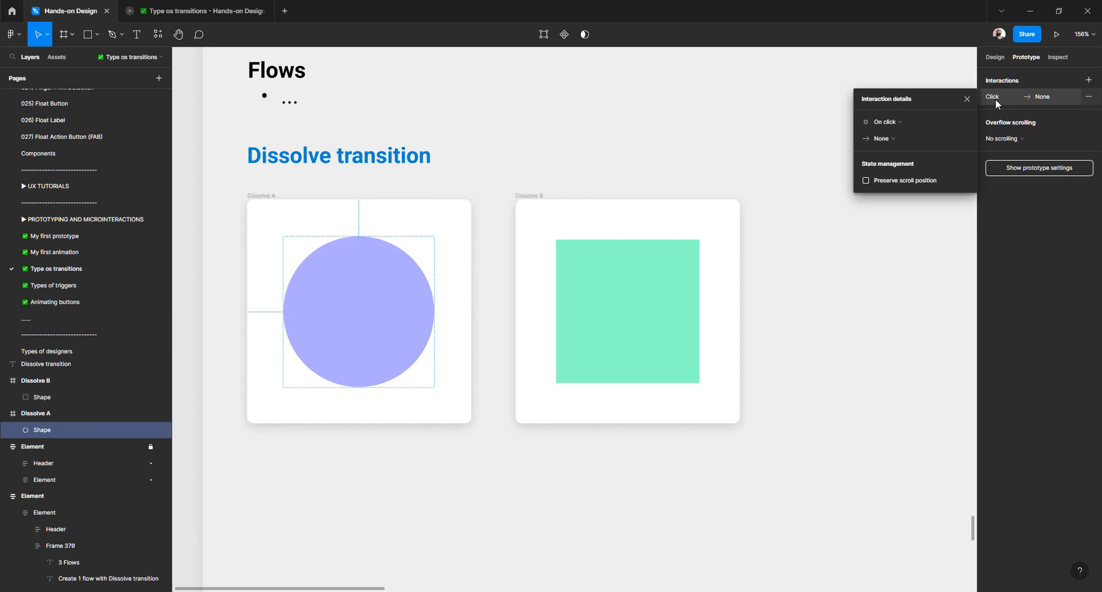
click(900, 121)
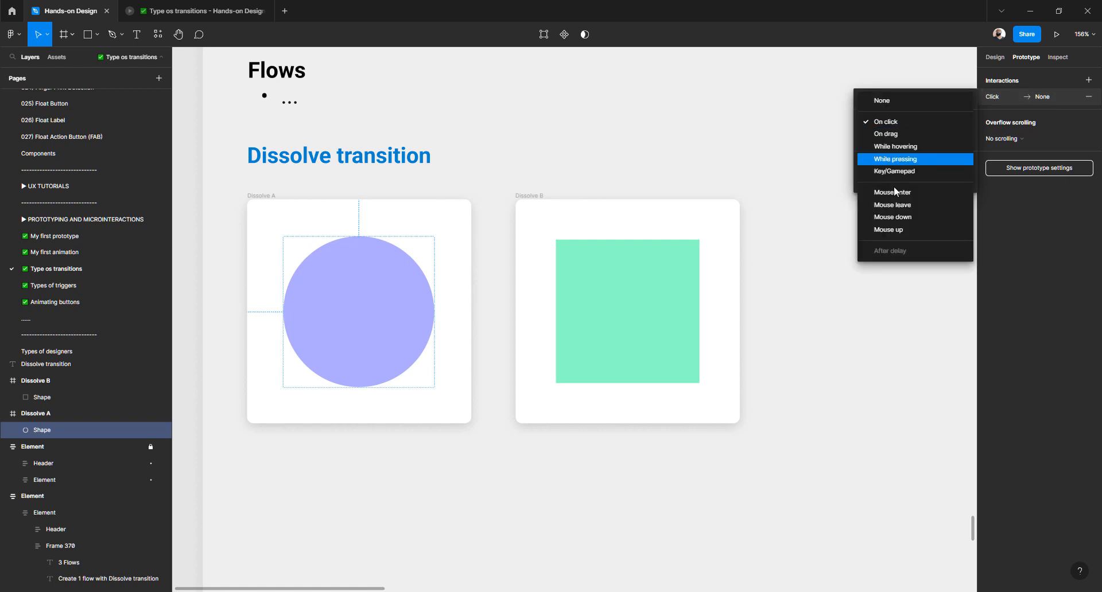
click(899, 125)
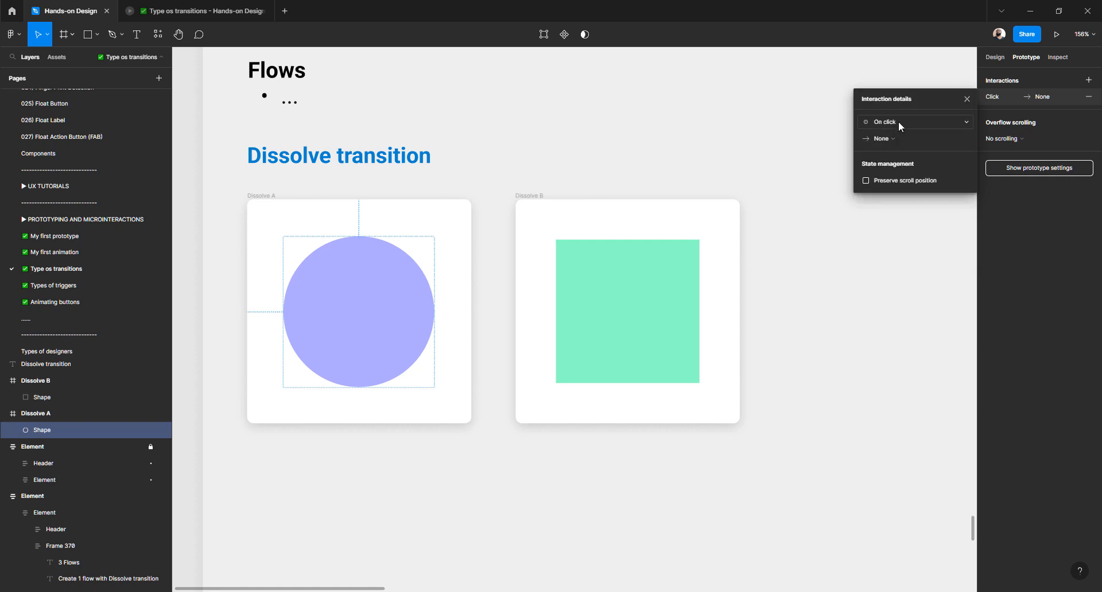
click(892, 139)
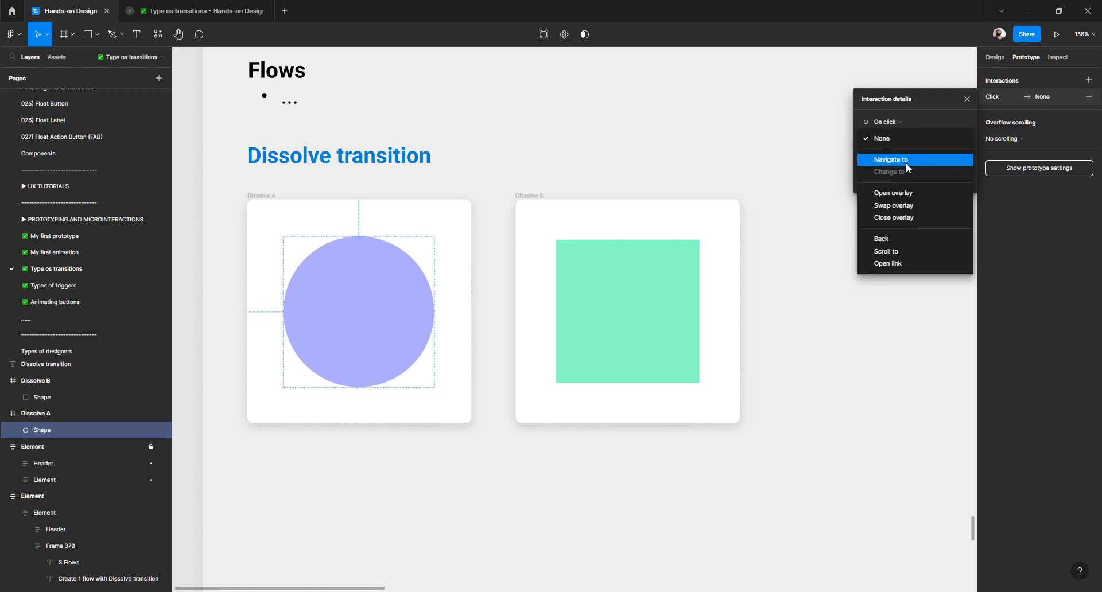
click(1010, 212)
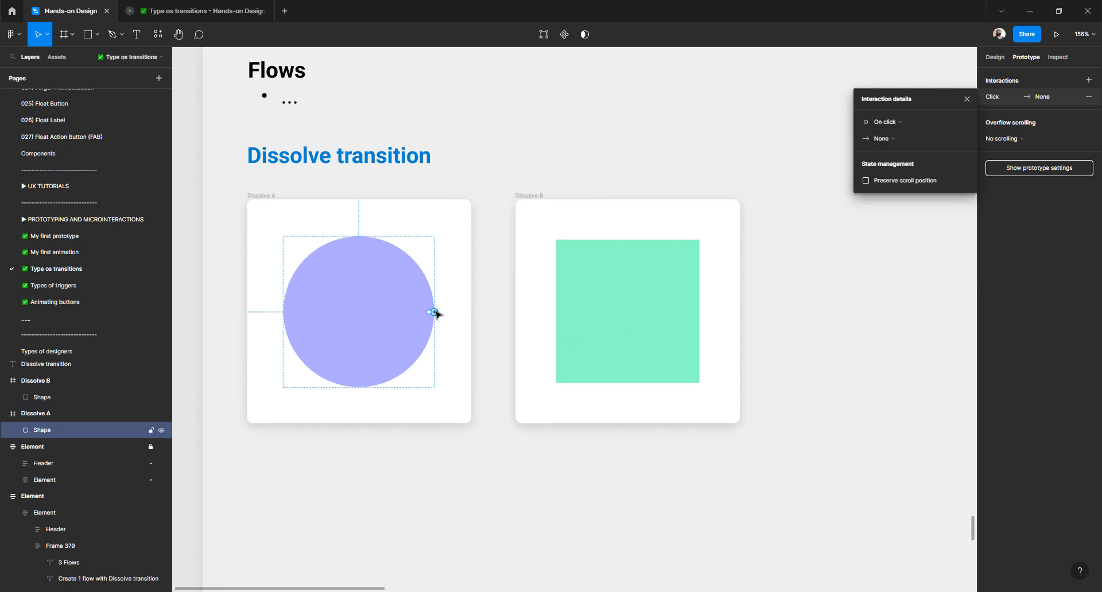
- Try to link the circle in Dissolve A to the Dissolve B frame, and remove the misdirected connection
drag(434, 313, 564, 354)
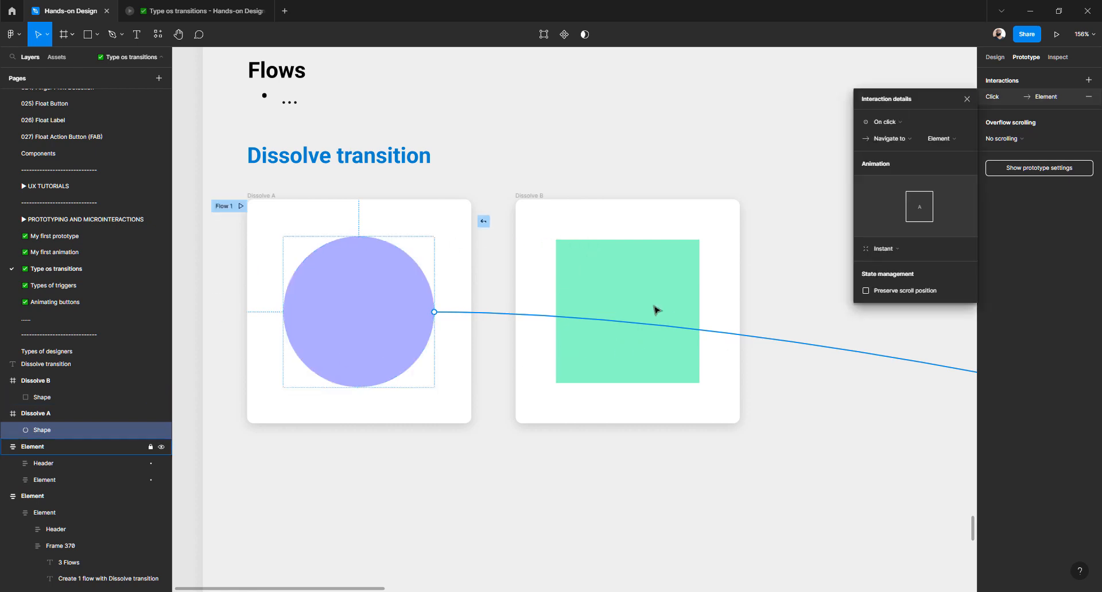
scroll(496, 261, down, 5)
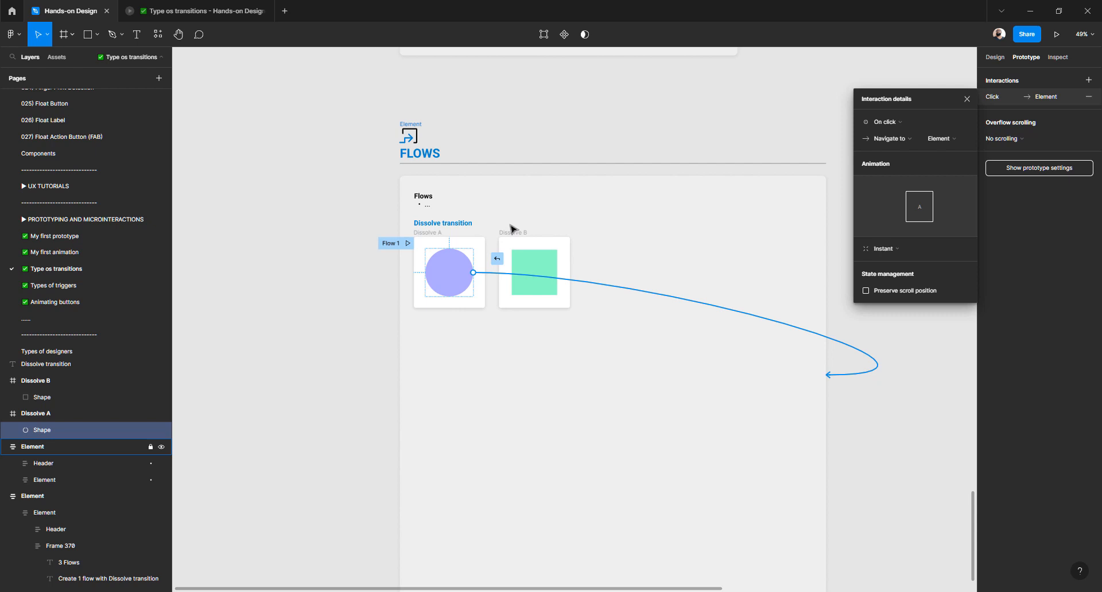
key(Escape)
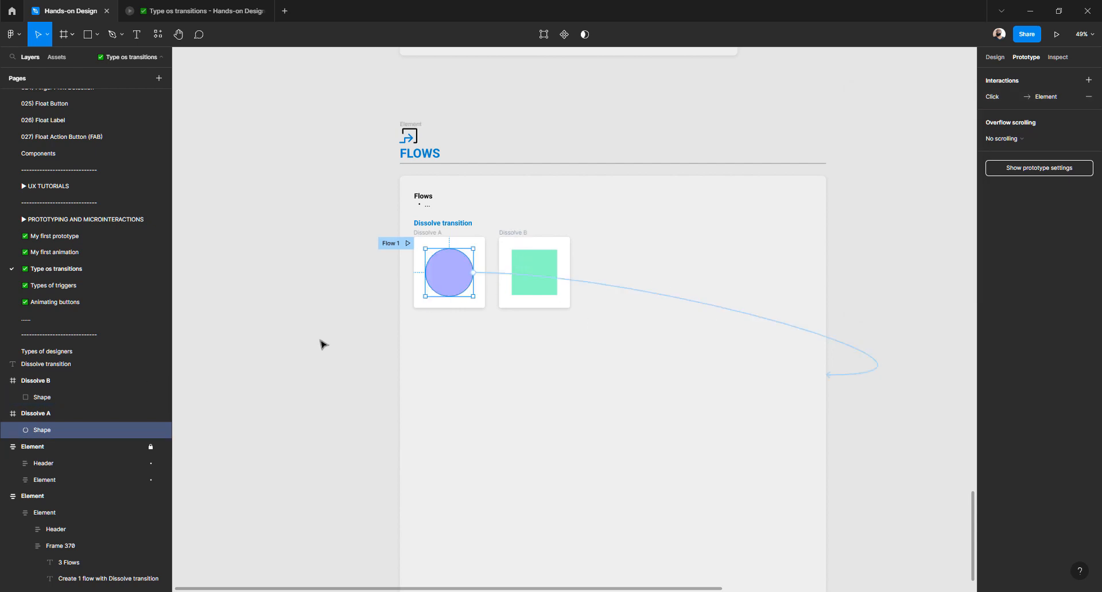
click(381, 475)
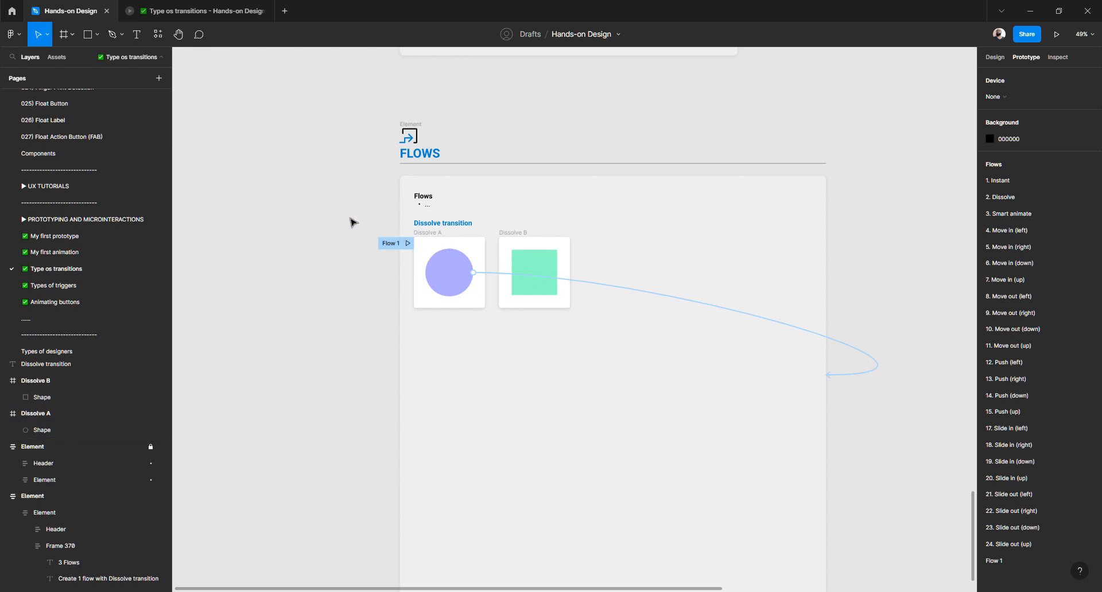
drag(597, 278, 270, 362)
click(308, 414)
- Retry linking the circle to Dissolve B inside the Flows section, and undo the connection
click(465, 279)
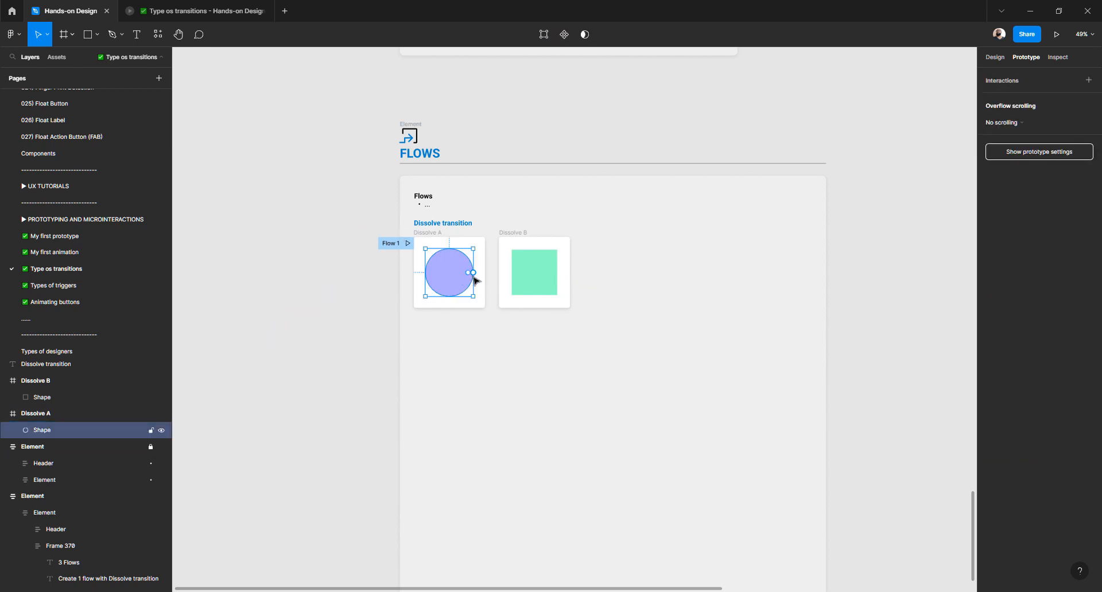
drag(473, 272, 523, 274)
key(ctrl+z)
- Move the Dissolve transition title and the Dissolve A and B frames out of the Flows section onto the empty canvas beside it
click(369, 212)
drag(369, 211, 657, 366)
scroll(723, 408, left, 5)
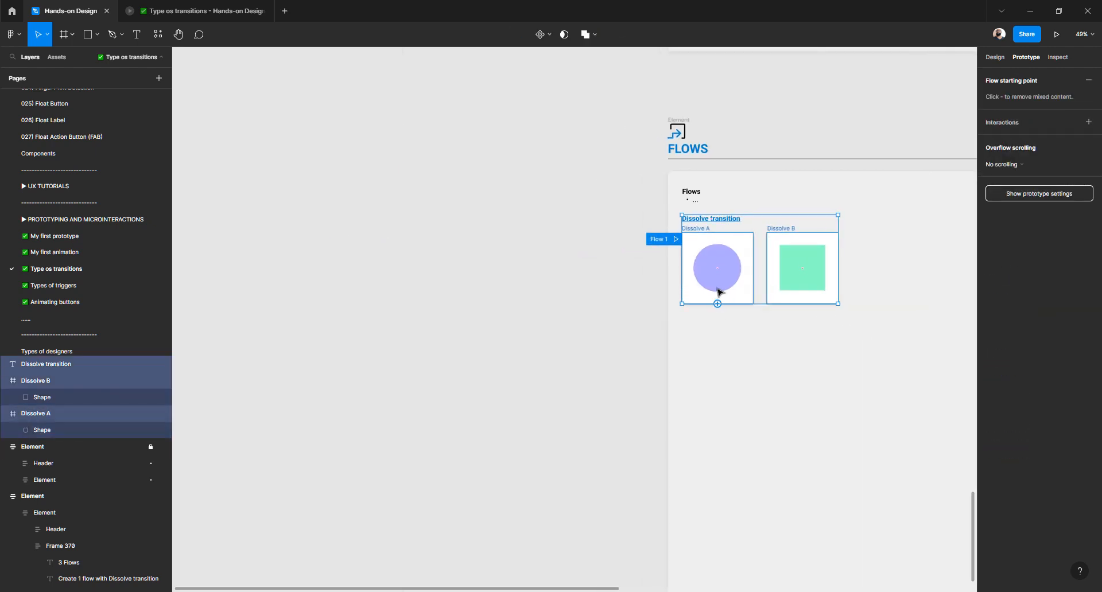
drag(718, 292, 492, 274)
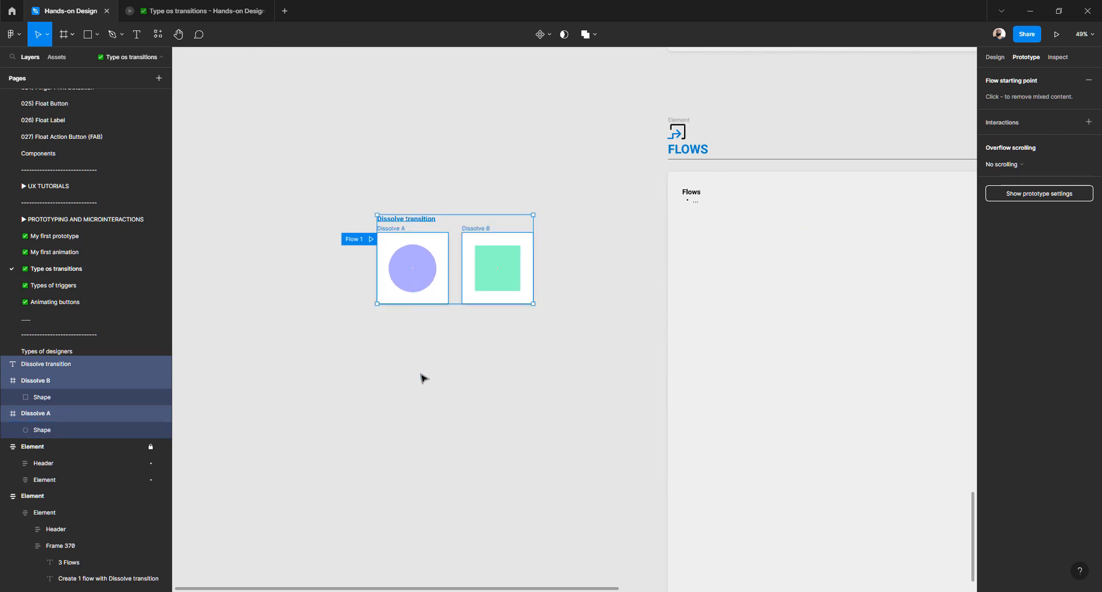
- Link the circle in Dissolve A to the Dissolve B frame with an On click, Navigate to interaction
click(418, 275)
click(432, 276)
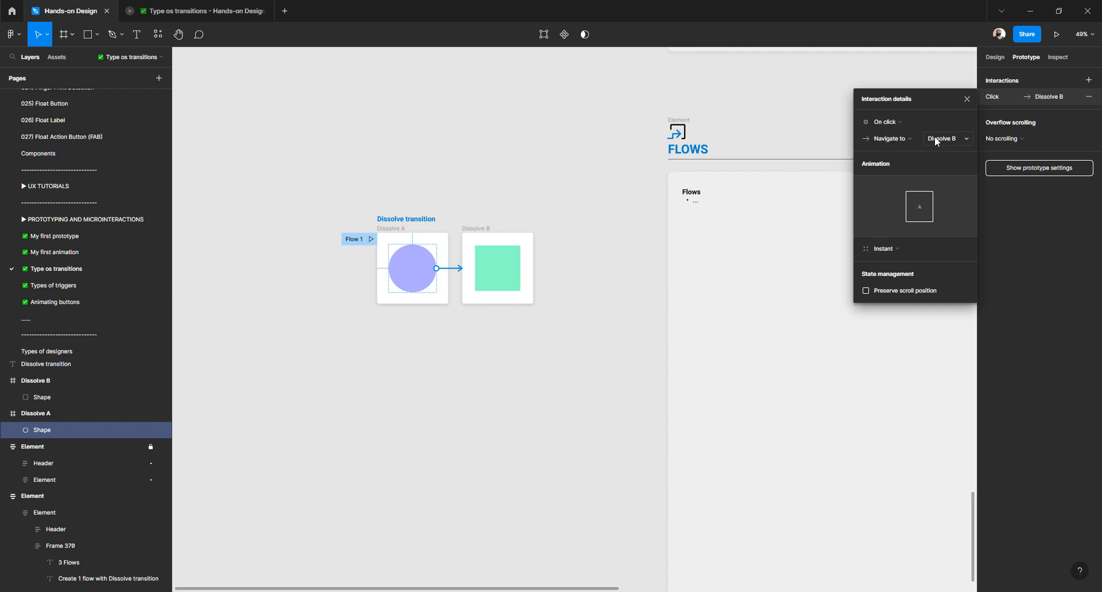
scroll(795, 176, up, 5)
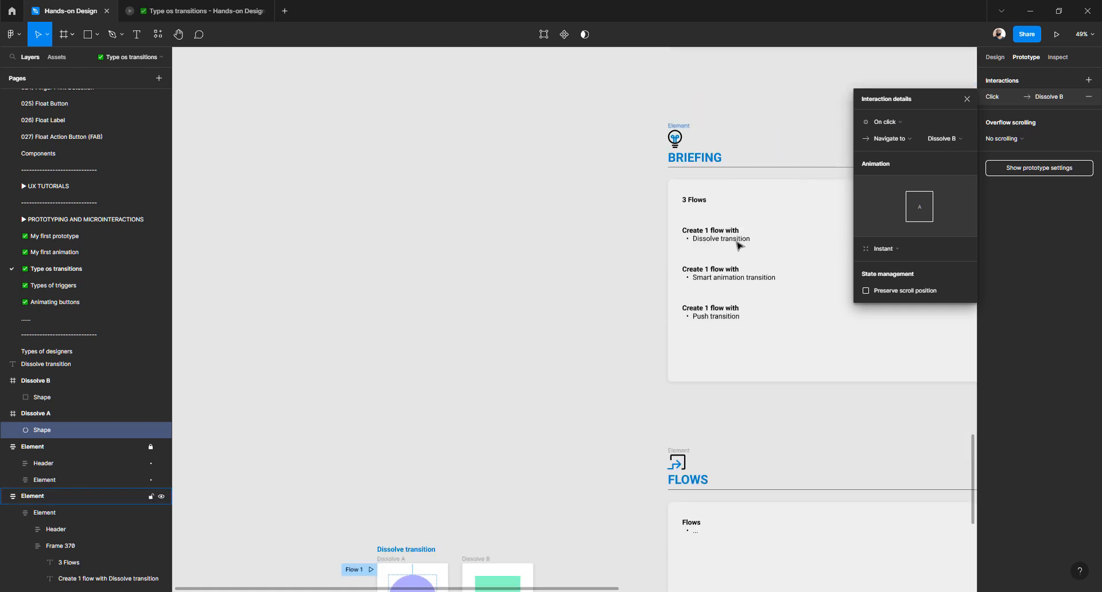
- Review the animation types for the circle's link to Dissolve B and keep Instant
click(896, 249)
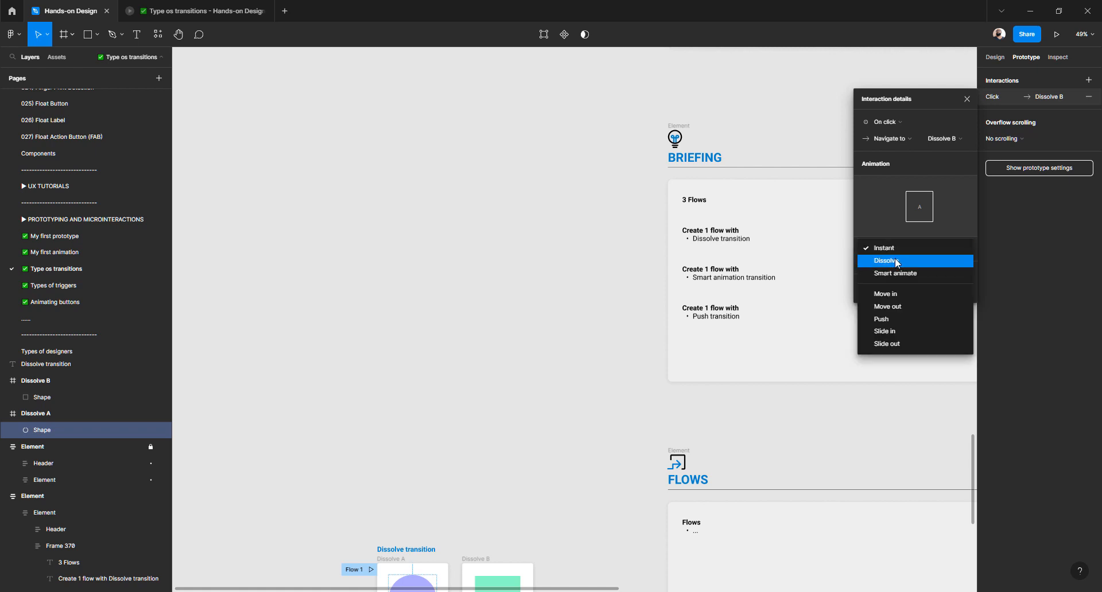
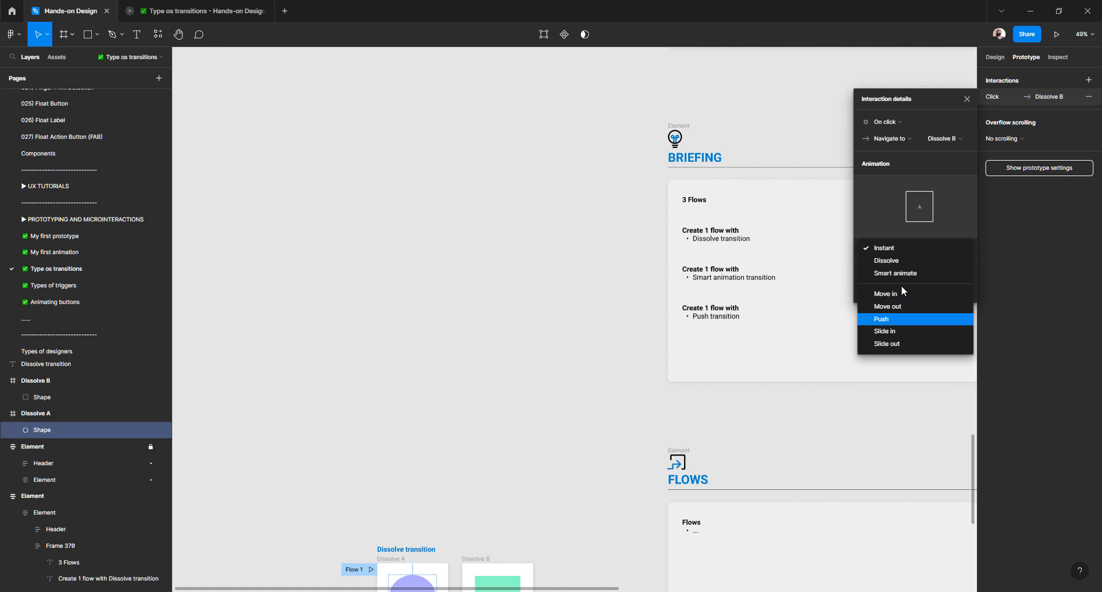
click(898, 248)
click(502, 391)
scroll(503, 390, down, 5)
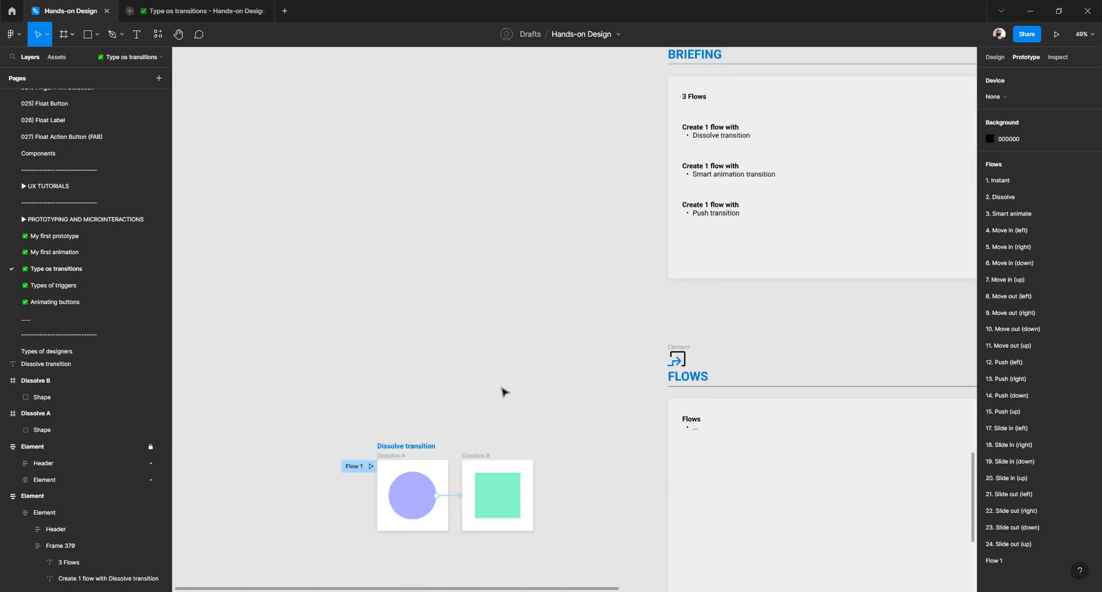
key(f)
drag(332, 305, 586, 490)
key(ctrl+z)
key(f)
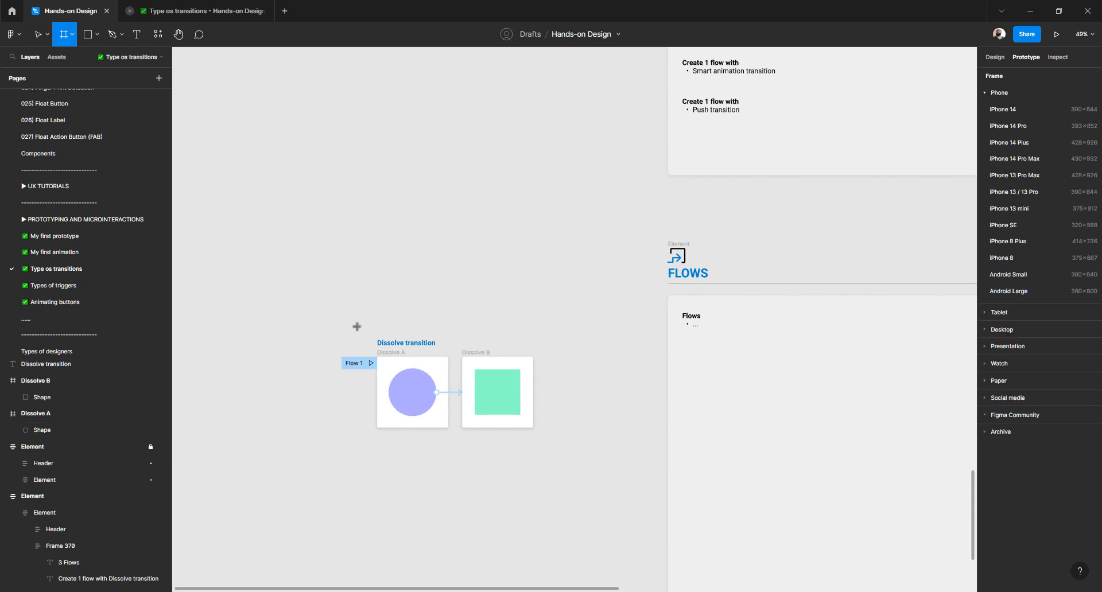
- Try to delete the Flow 1 starting point from Dissolve A, and undo the deletion
key(z)
drag(339, 326, 541, 440)
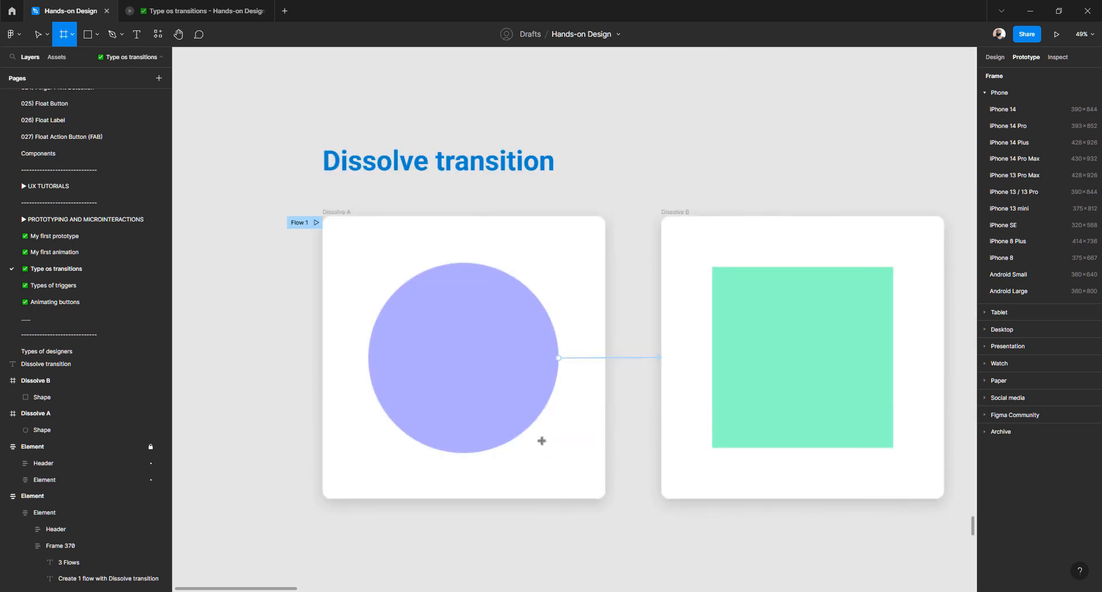
drag(580, 371, 522, 366)
key(v)
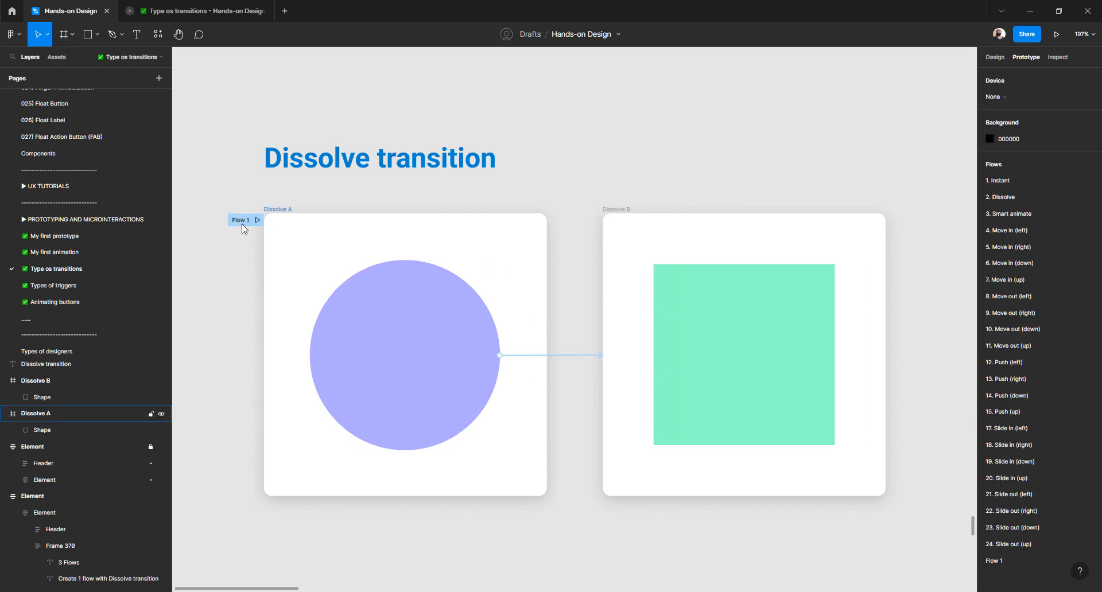
click(245, 222)
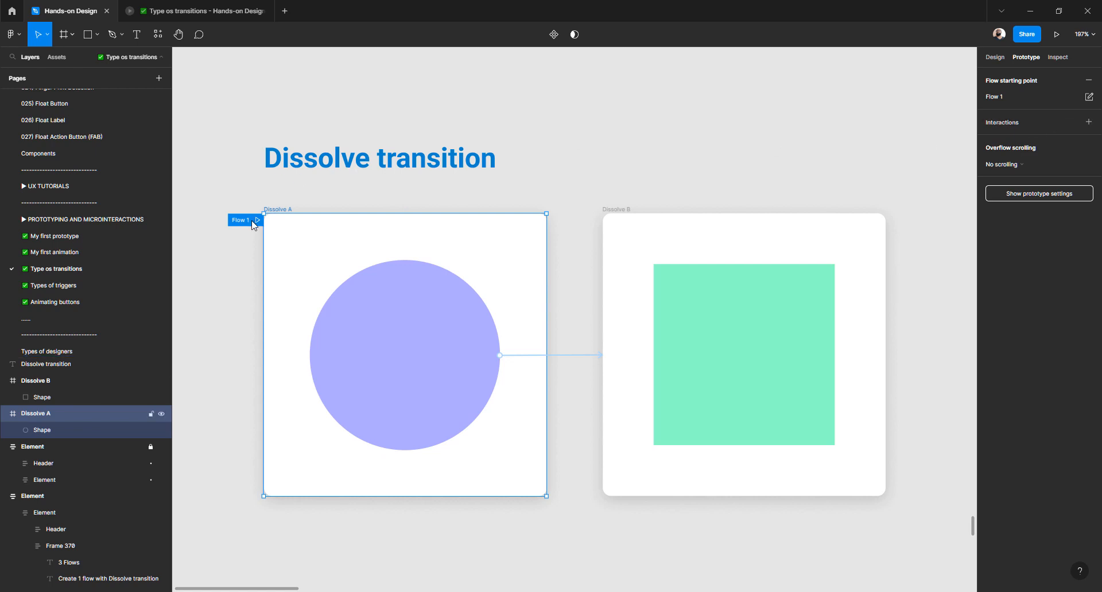
key(Delete)
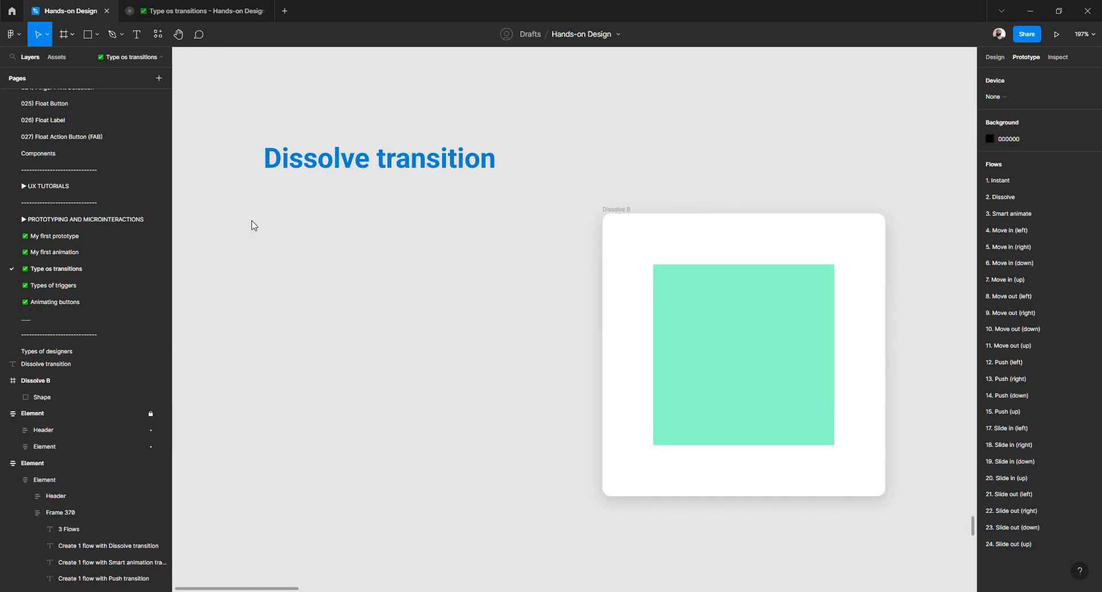
key(ctrl+z)
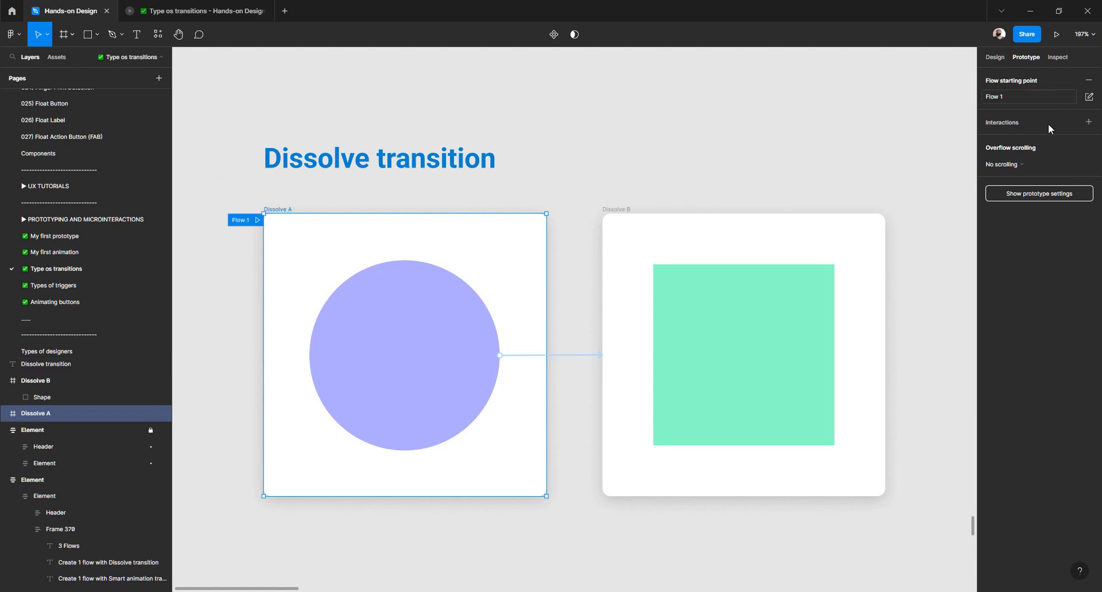
- Remove the flow starting point from the Dissolve A frame and add it again
click(825, 123)
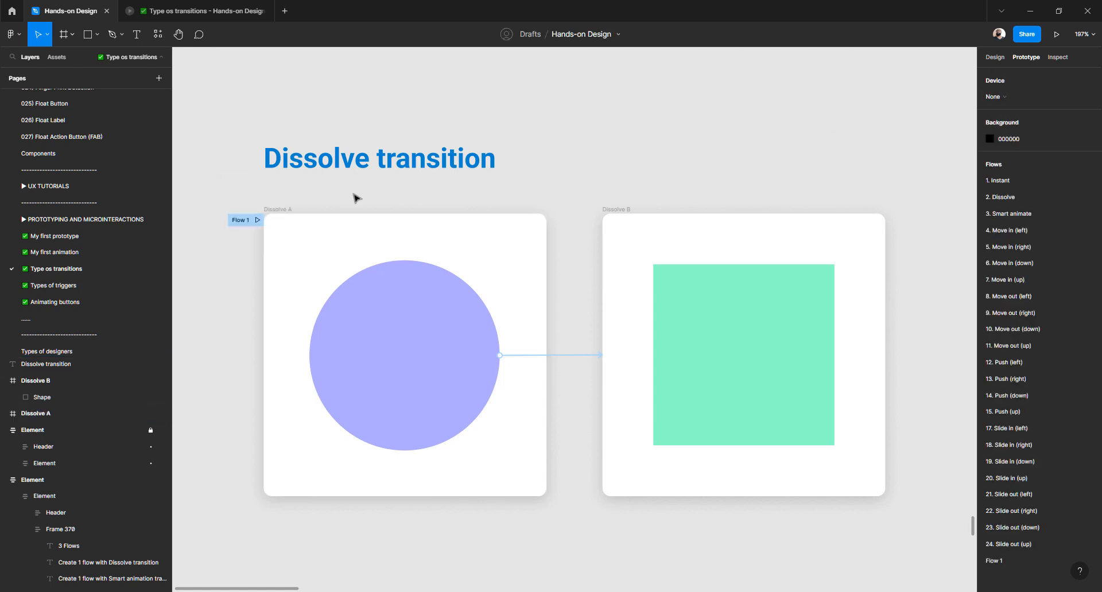
click(289, 210)
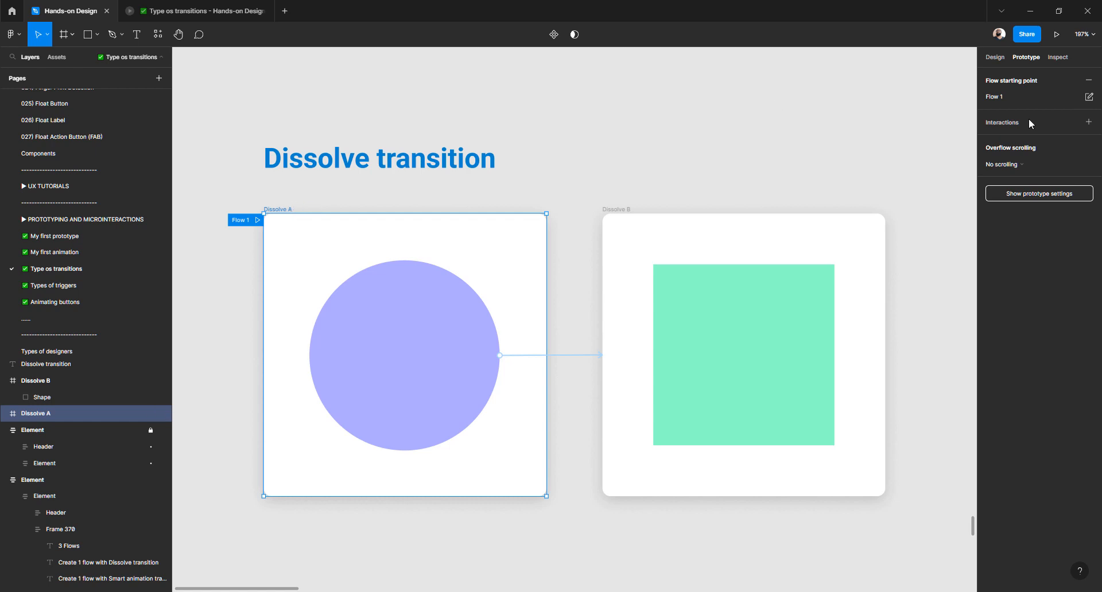
click(1087, 81)
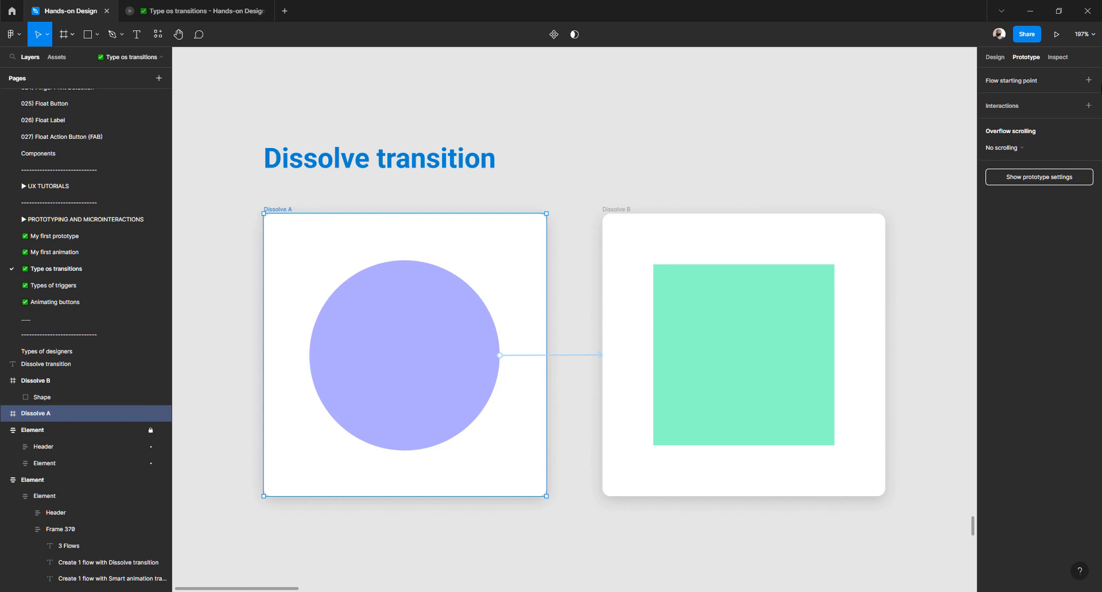
click(1089, 83)
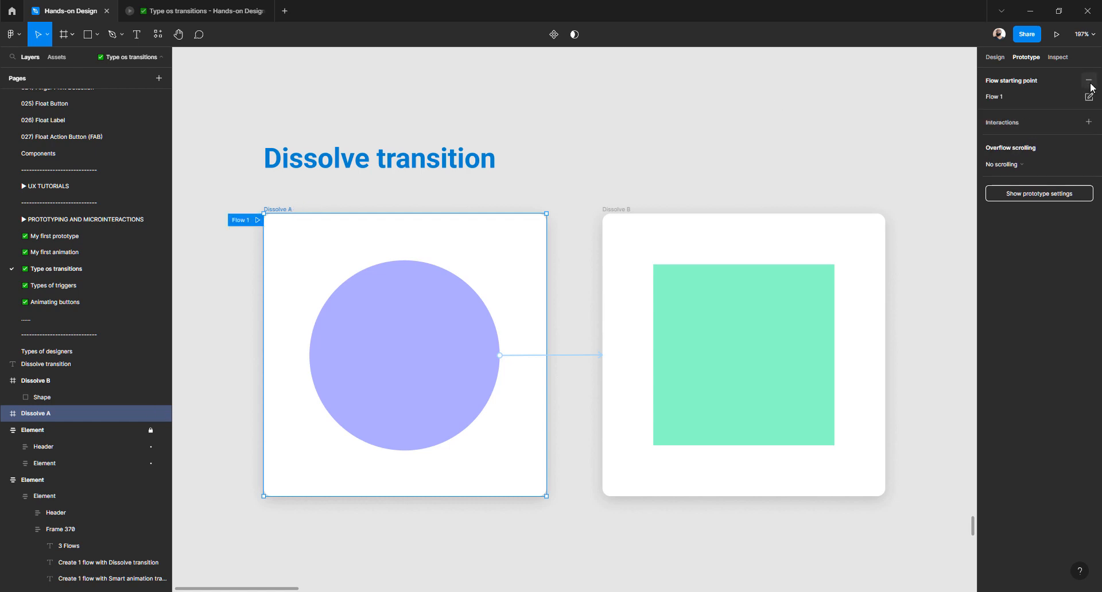
- Rename the flow starting at Dissolve A as "Dissolve transition"
double_click(1003, 99)
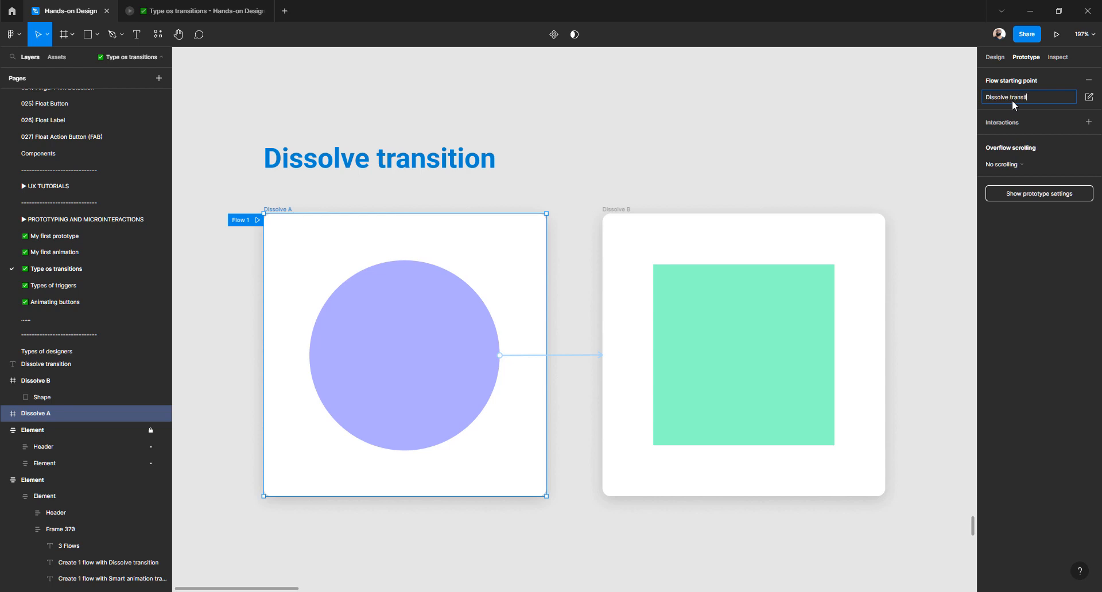
text(Dissolve transition)
key(Return)
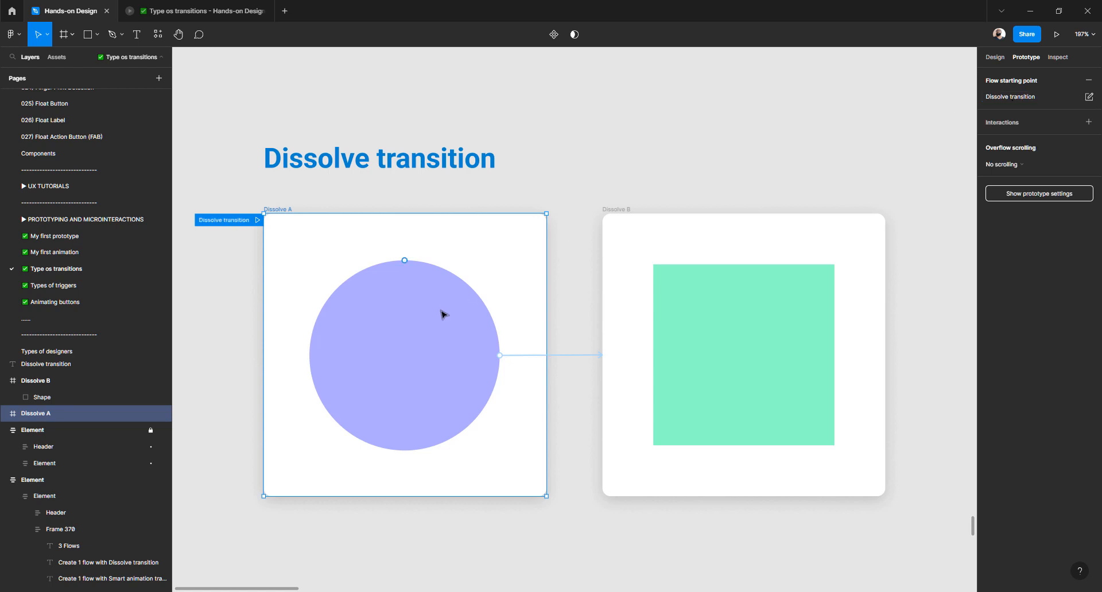
- Preview the Dissolve transition flow and test the circle's on-click link to Dissolve B
click(441, 312)
click(581, 357)
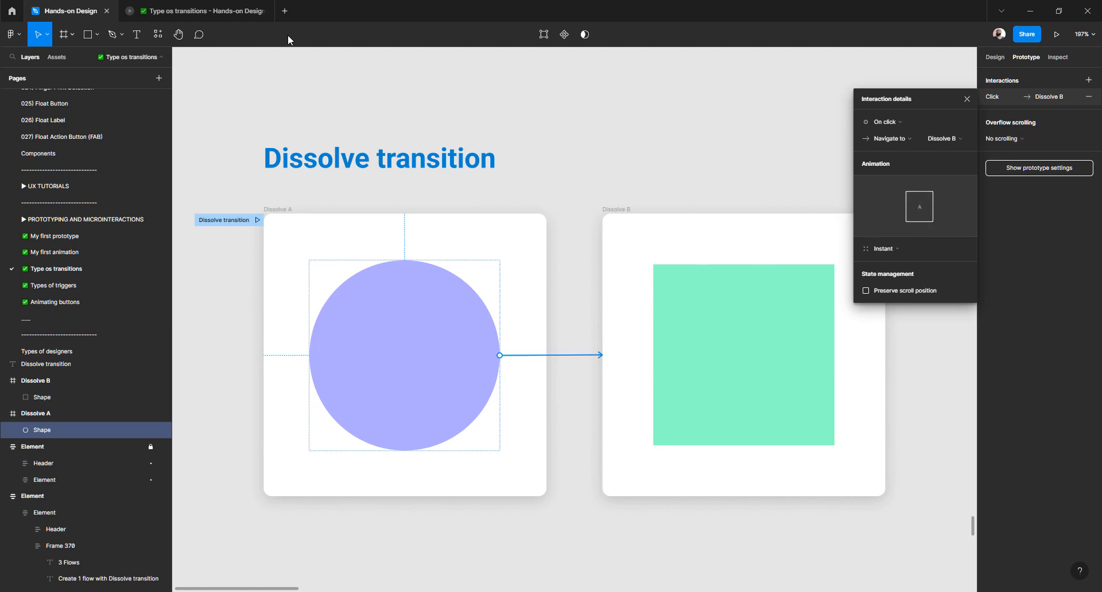
click(258, 220)
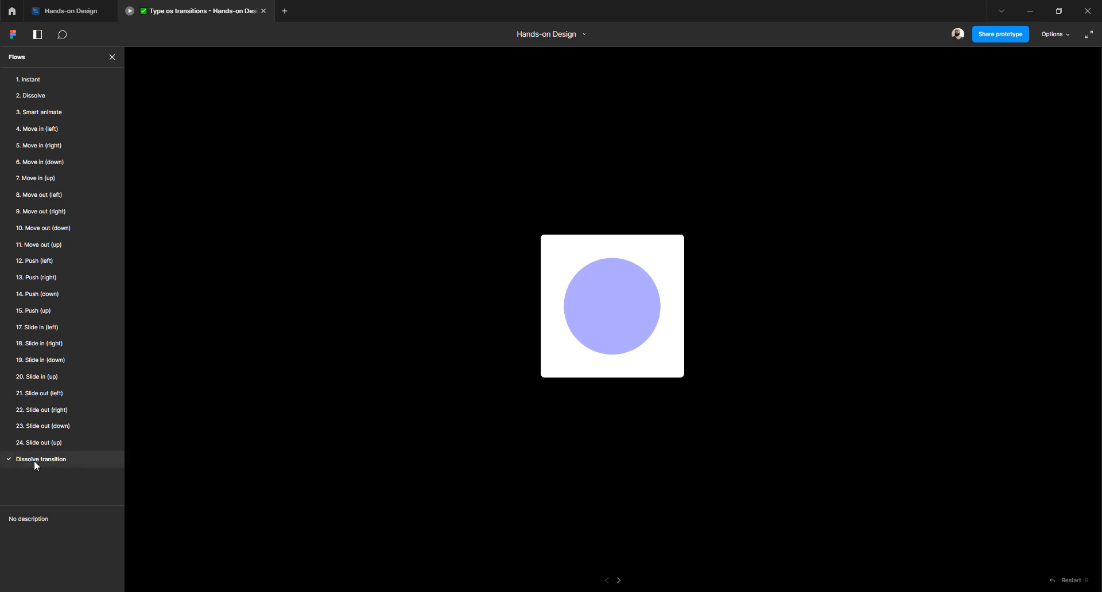
click(621, 299)
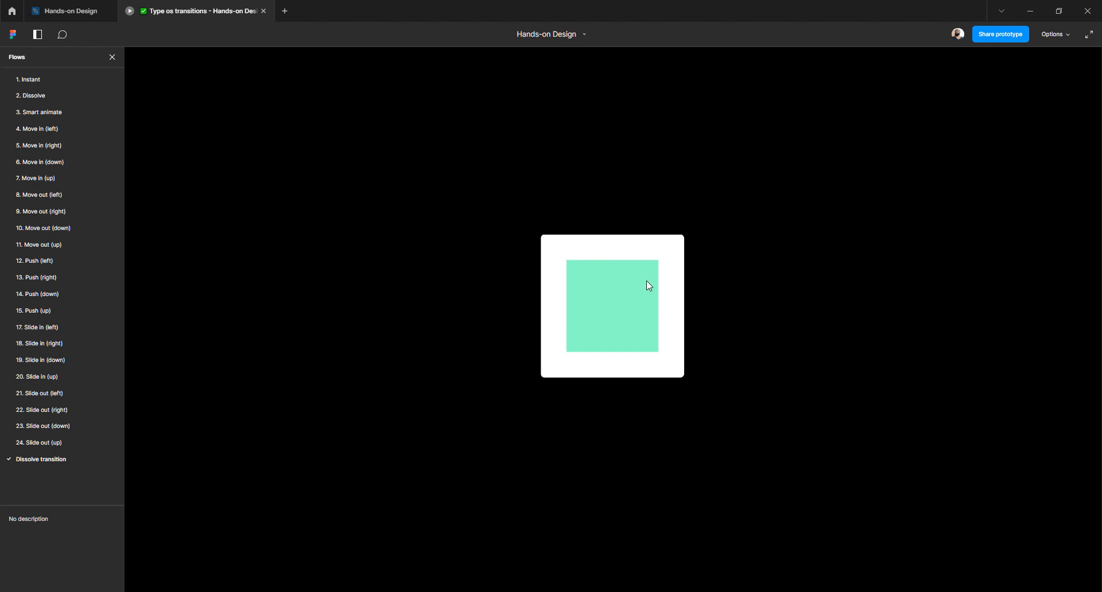
click(675, 365)
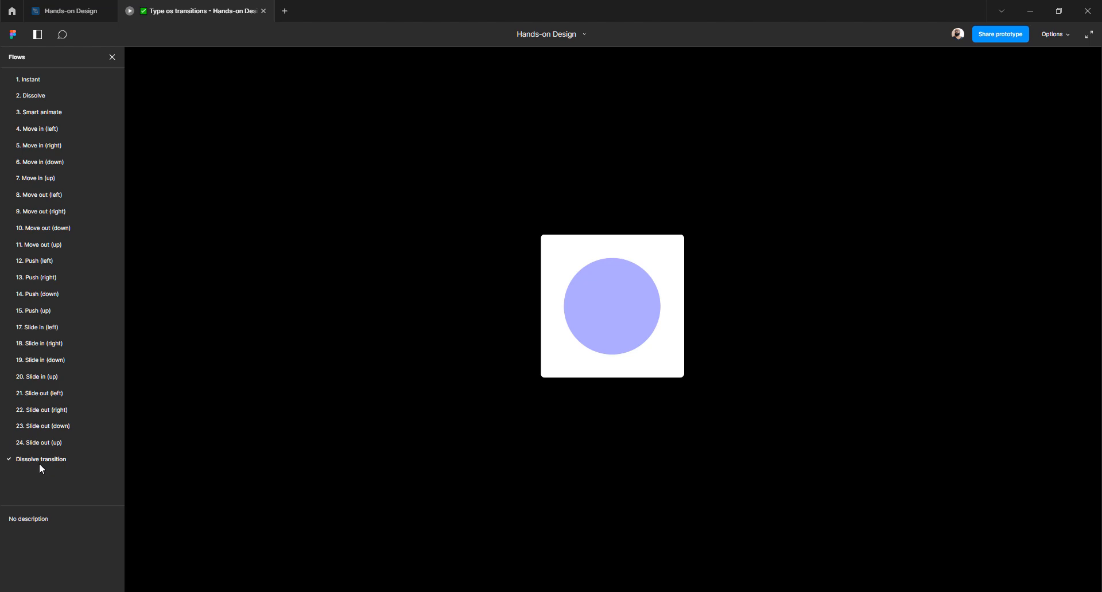
click(62, 12)
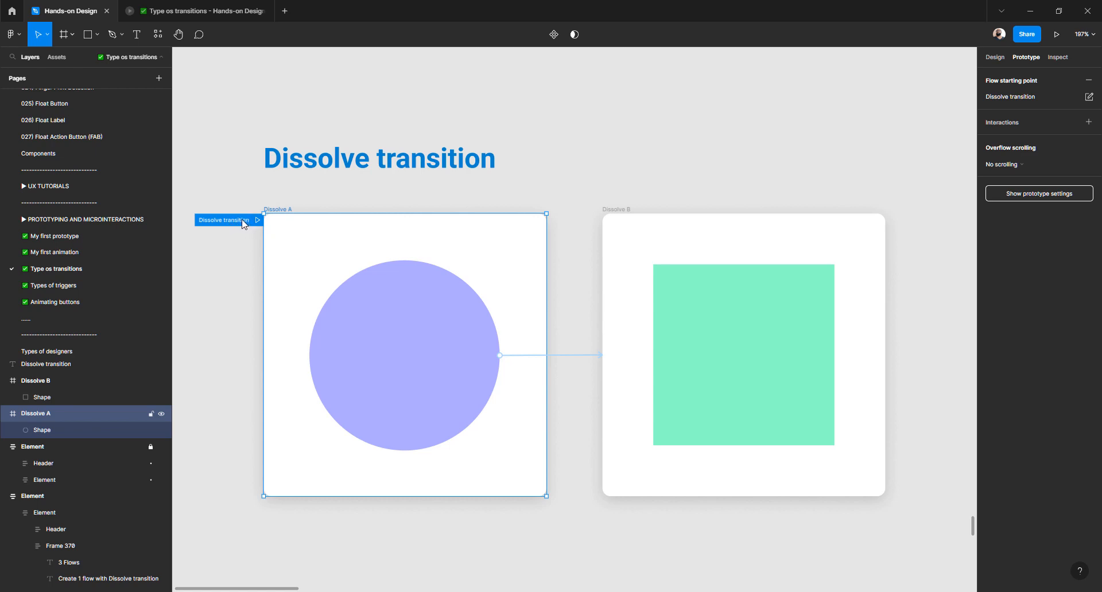
click(192, 11)
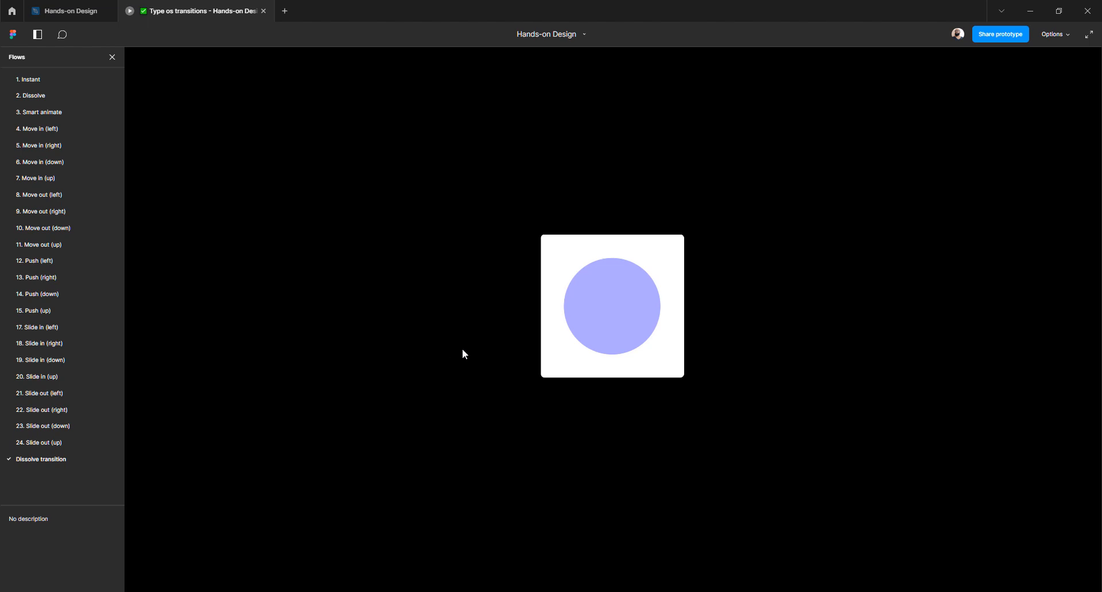
click(620, 342)
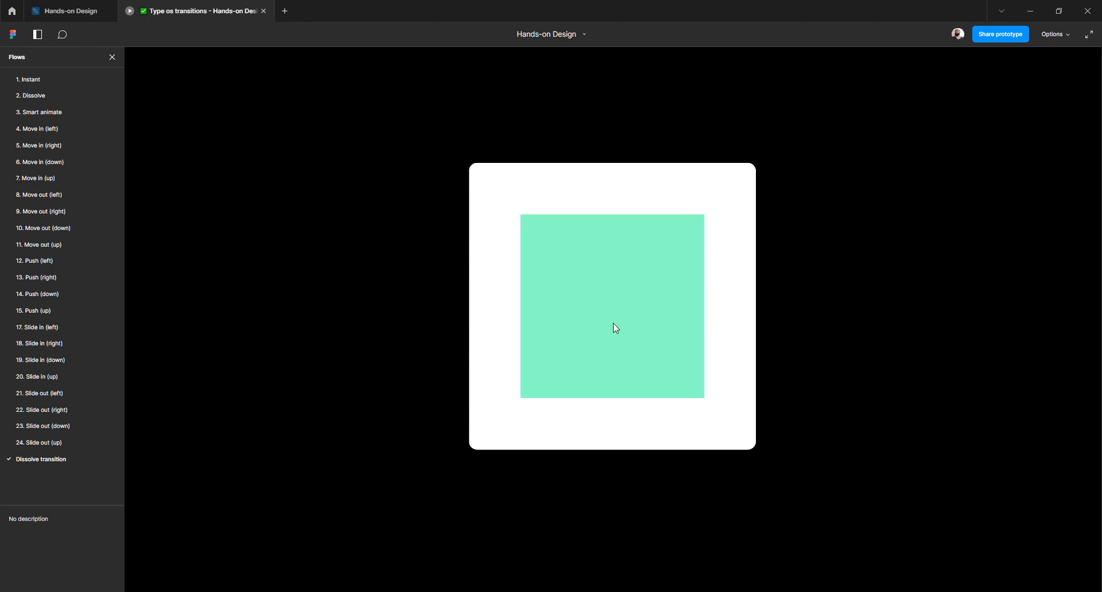
- Link the green square in Dissolve B back to the Dissolve A frame with an On click, Navigate to interaction
click(77, 11)
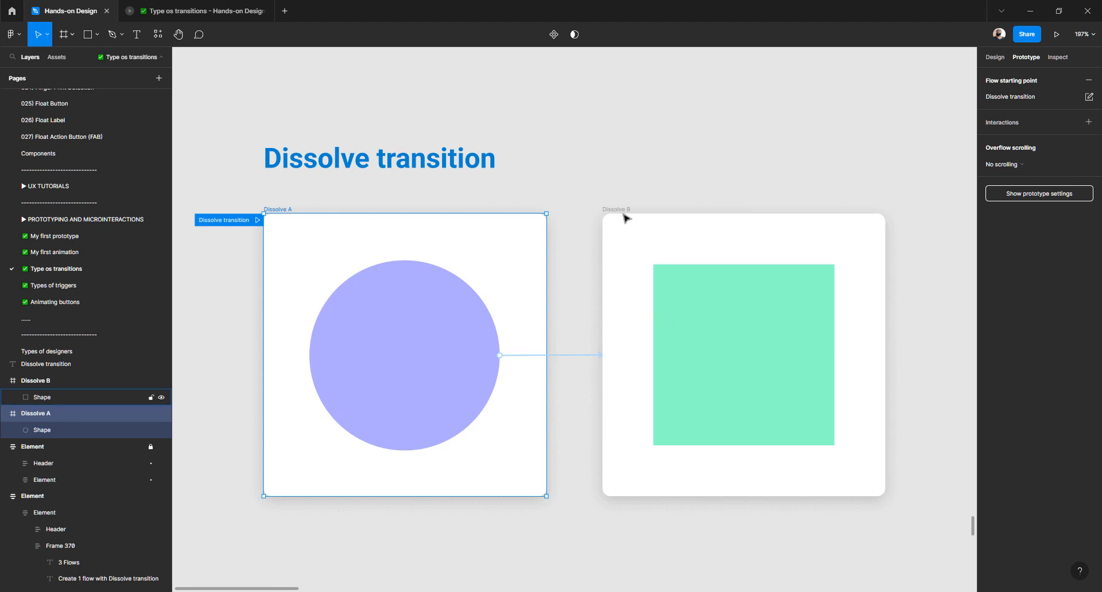
click(698, 304)
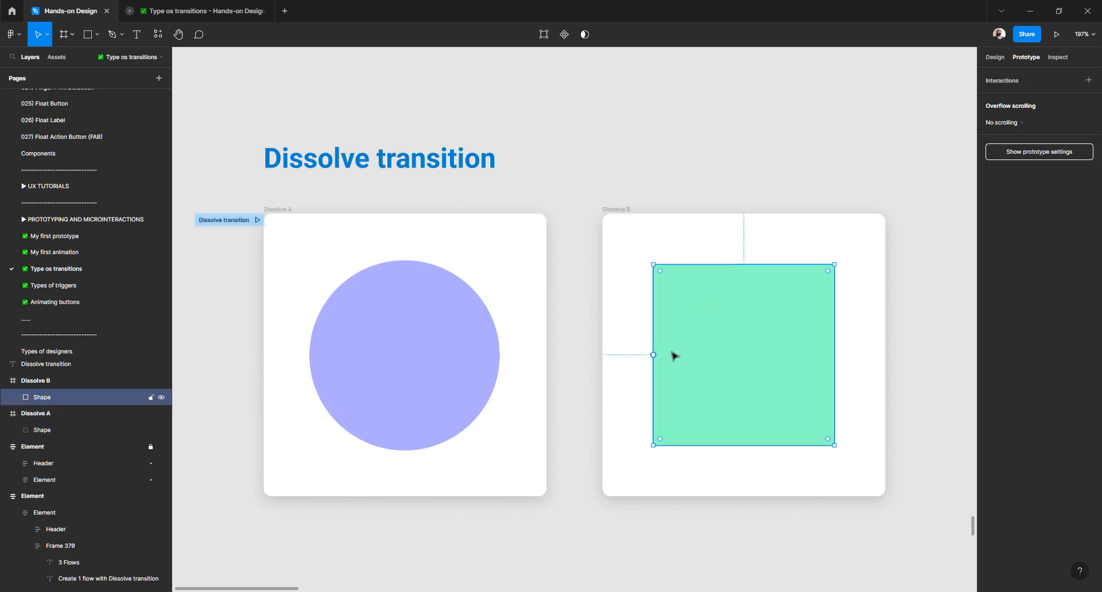
drag(653, 355, 543, 389)
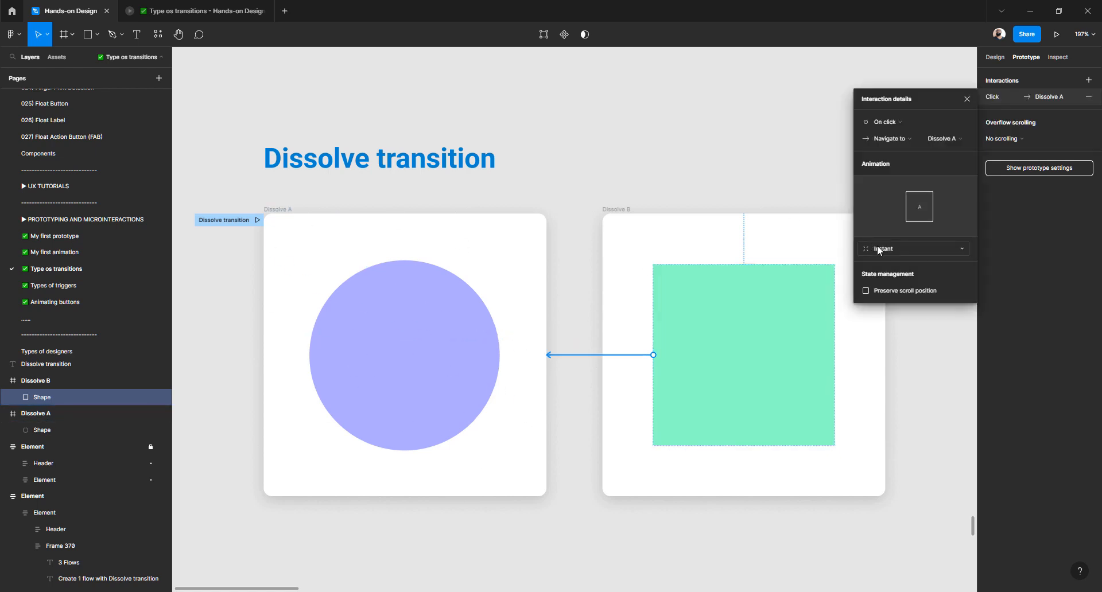
- Preview the Dissolve transition flow and alternate repeatedly between the circle and the square to test both instant links
click(257, 220)
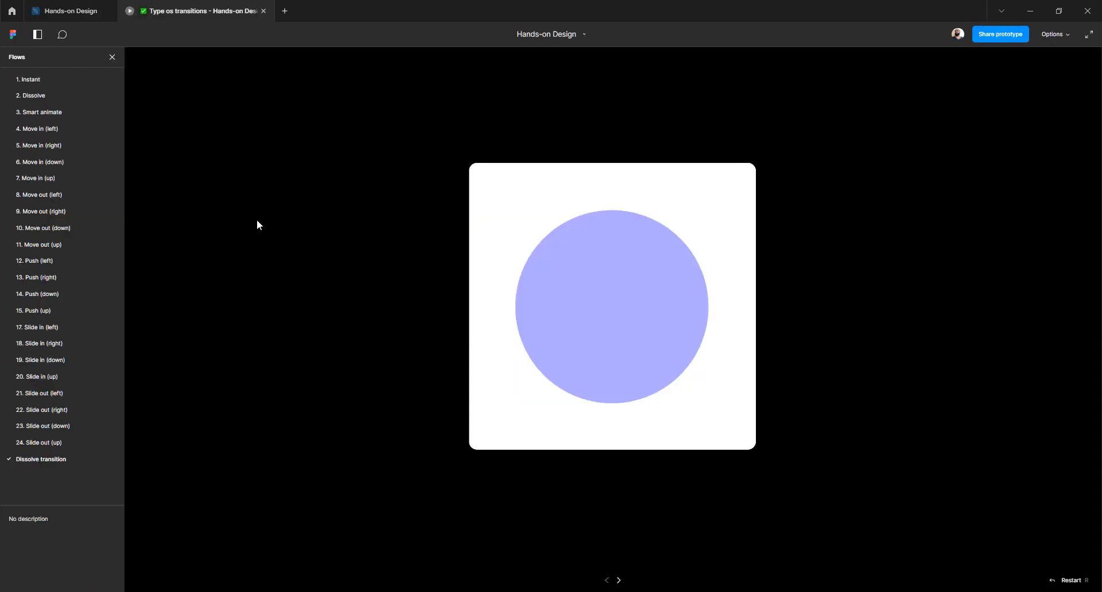
click(605, 280)
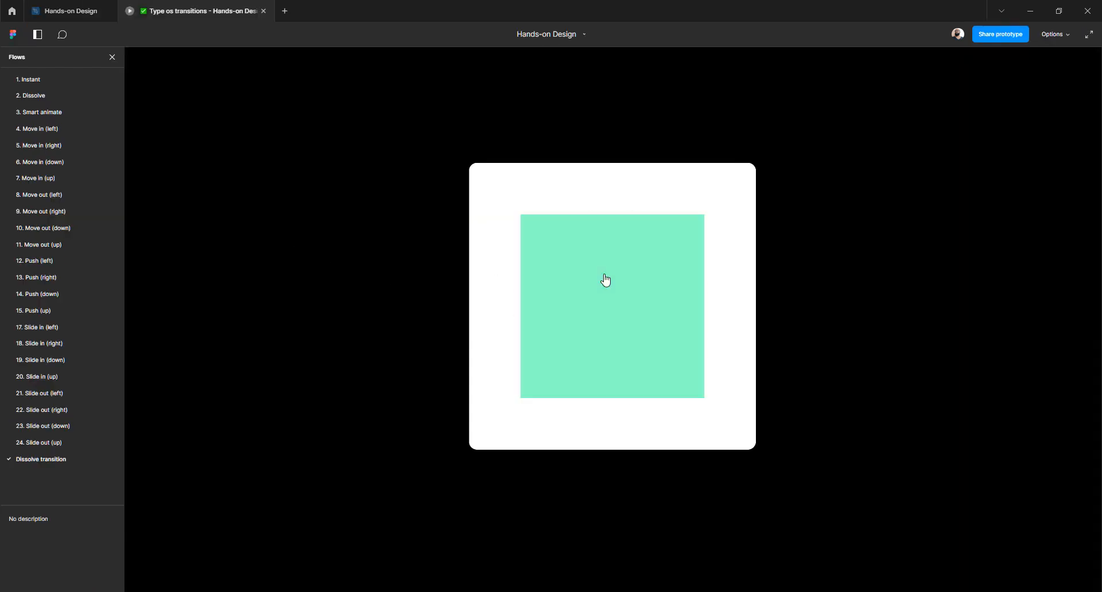
click(605, 280)
click(605, 281)
click(605, 281)
click(605, 281)
click(605, 280)
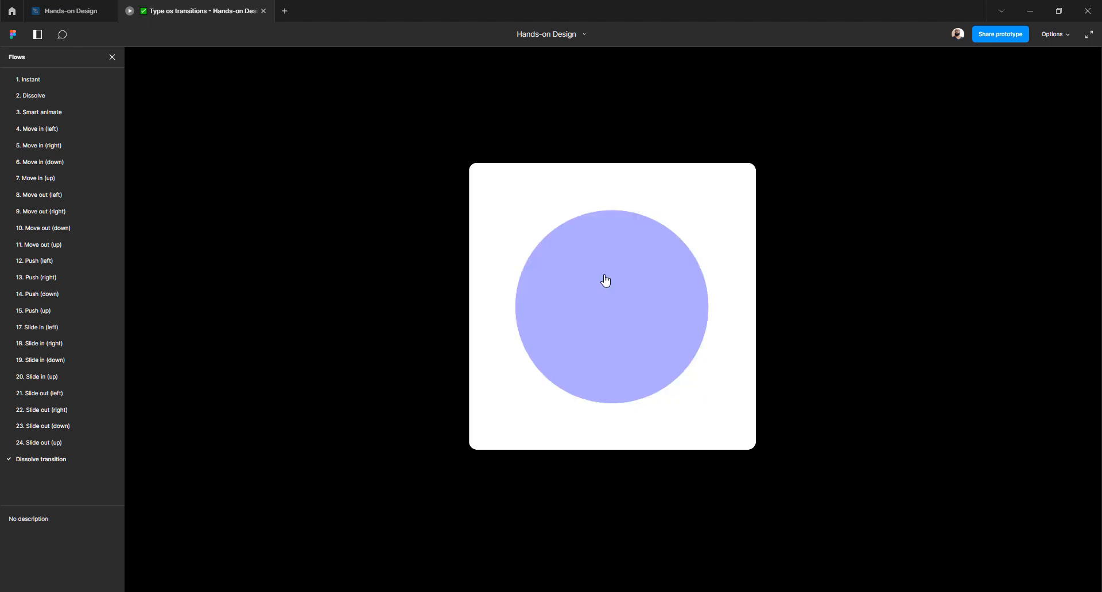
- Set the animation of the circle's link to Dissolve B to Dissolve
click(93, 13)
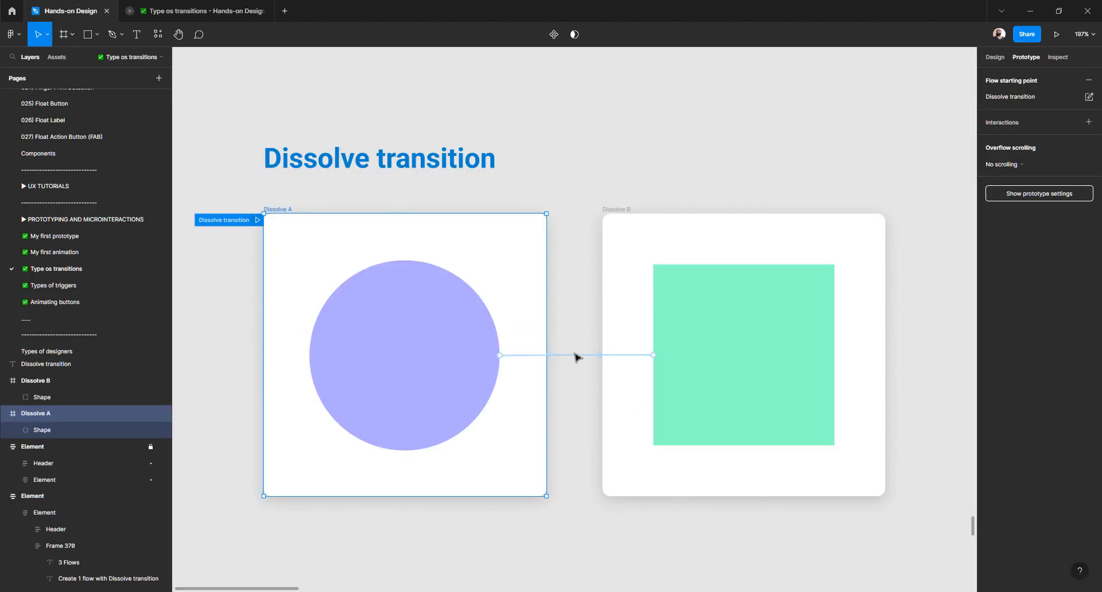
click(519, 358)
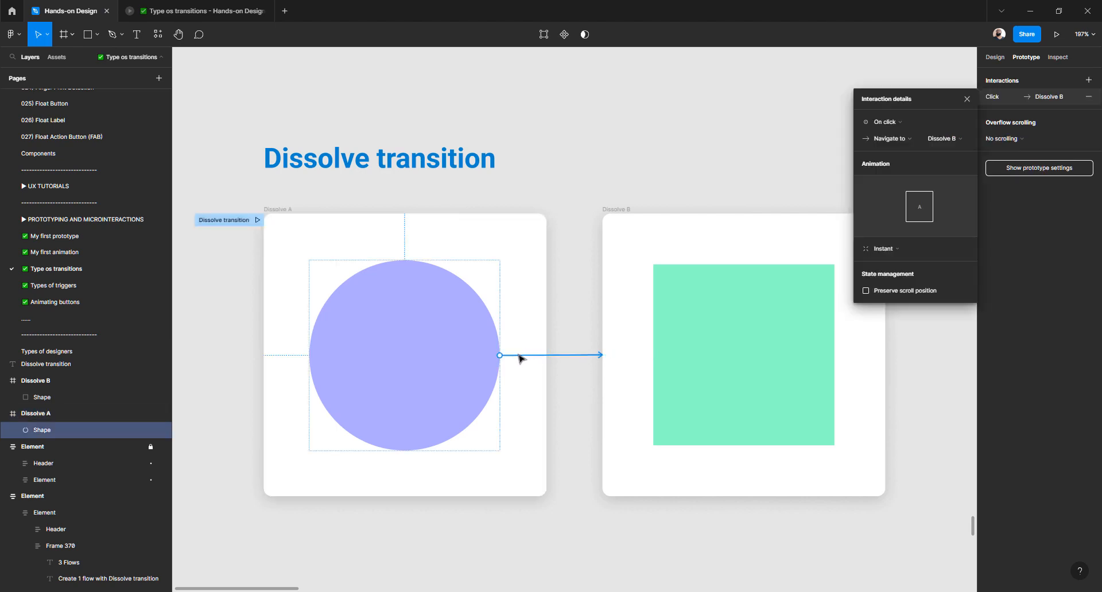
click(901, 249)
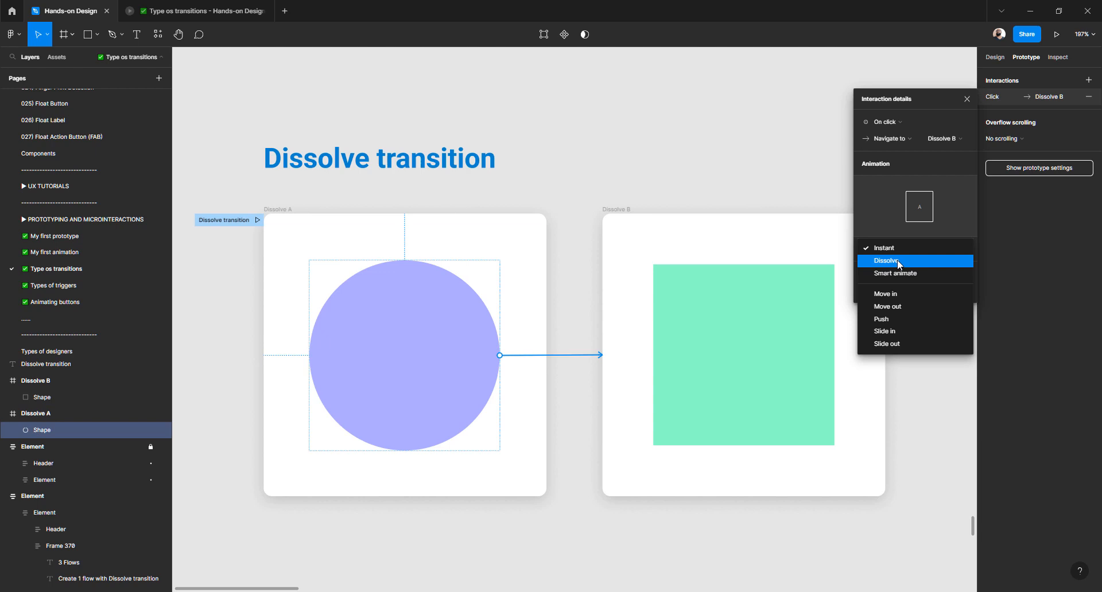
click(899, 261)
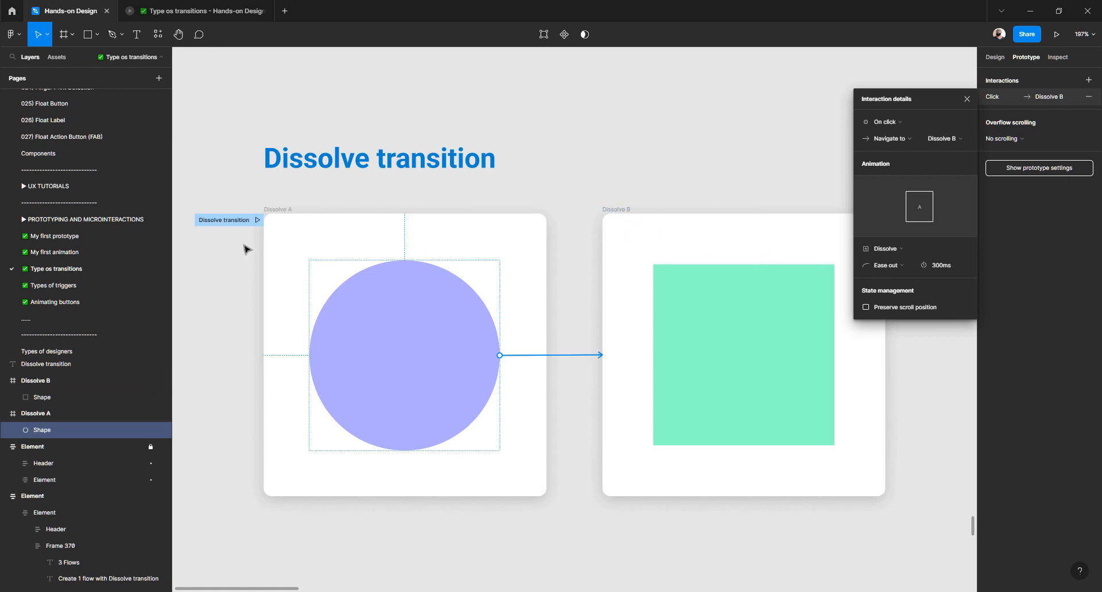
- Preview the flow again to compare the dissolve to the square with the instant return to the circle
click(258, 220)
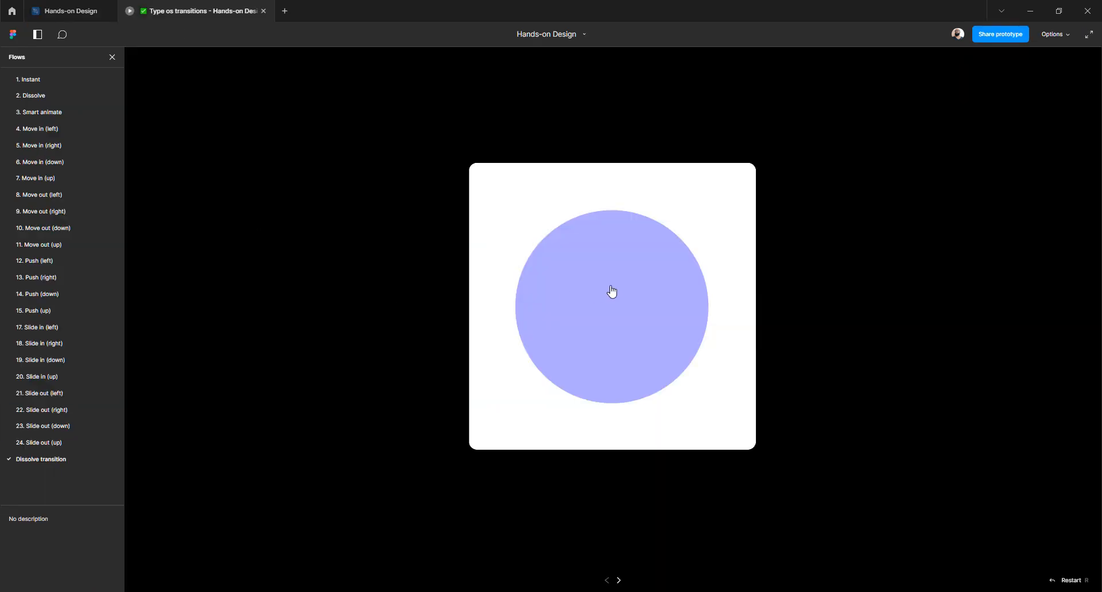
click(611, 292)
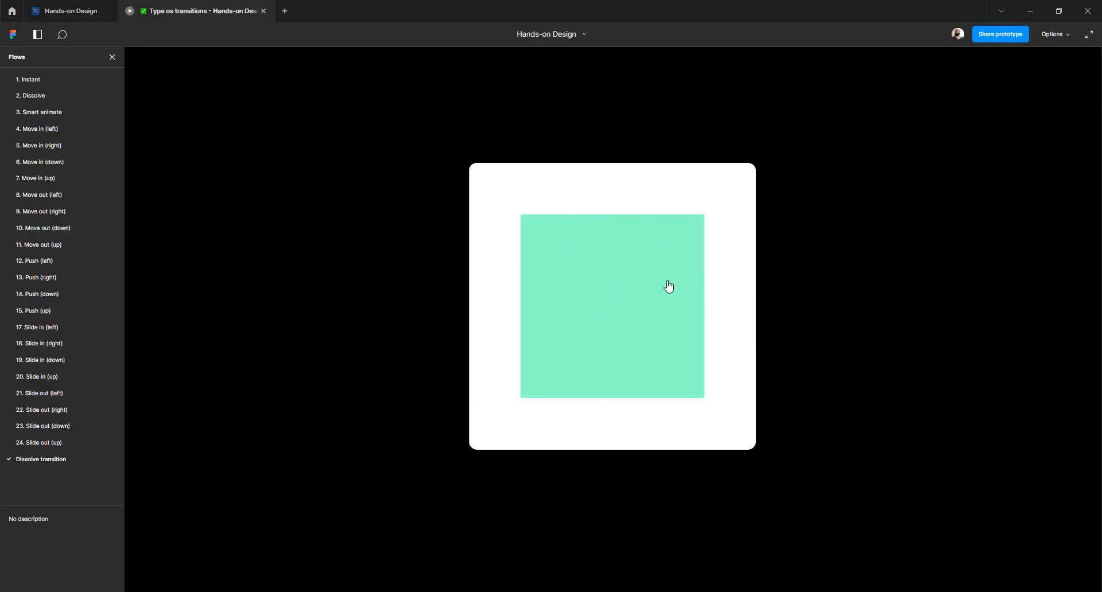
click(660, 282)
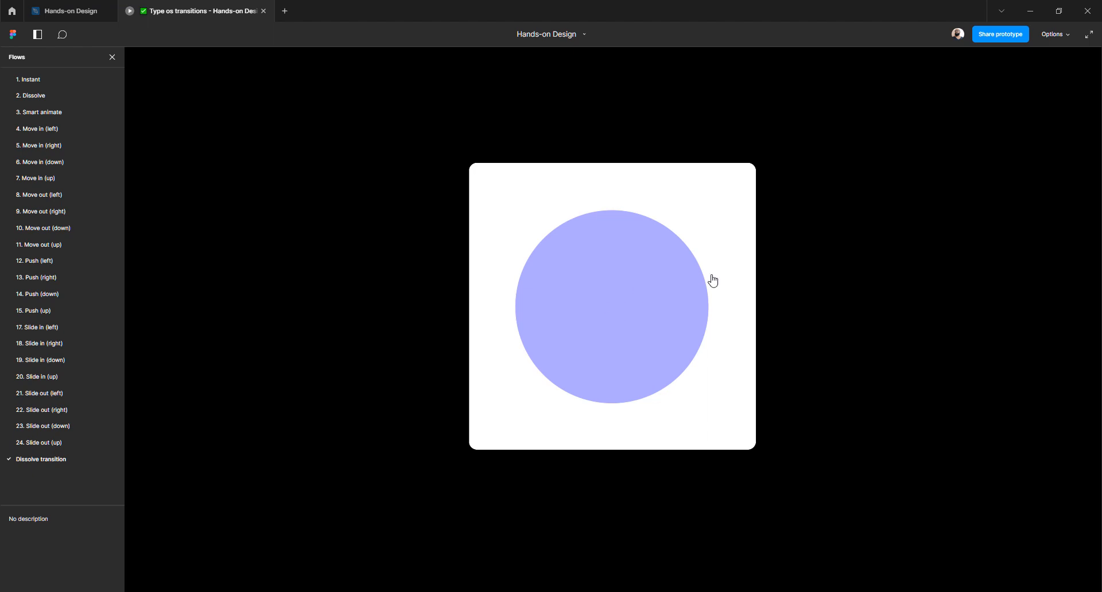
- Alternate several more times between the circle and the square in the running preview to examine the dissolve
click(654, 299)
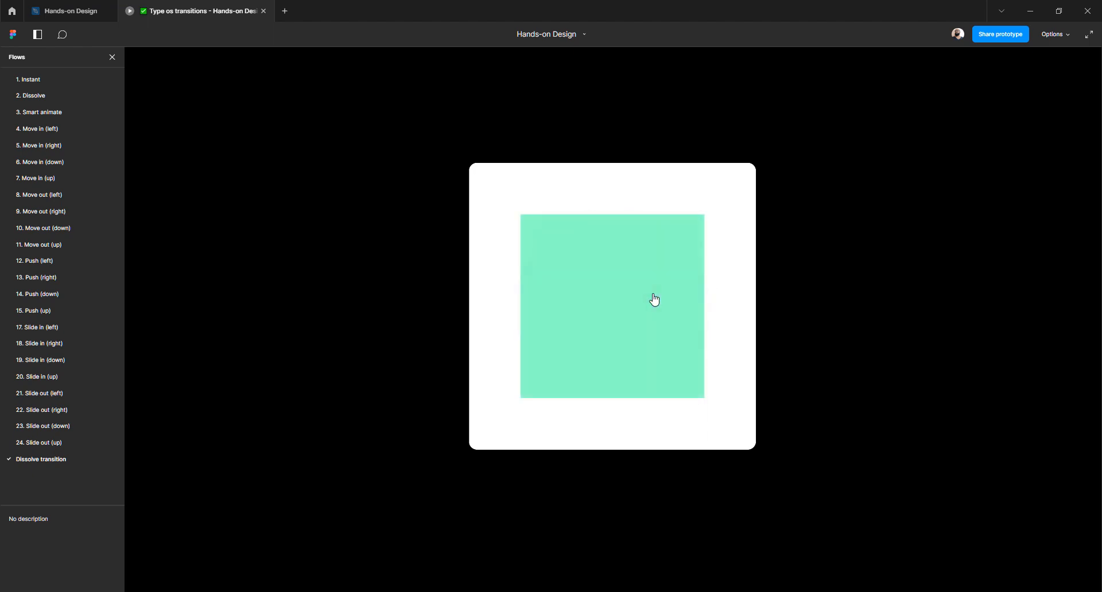
click(654, 299)
click(654, 299)
click(654, 299)
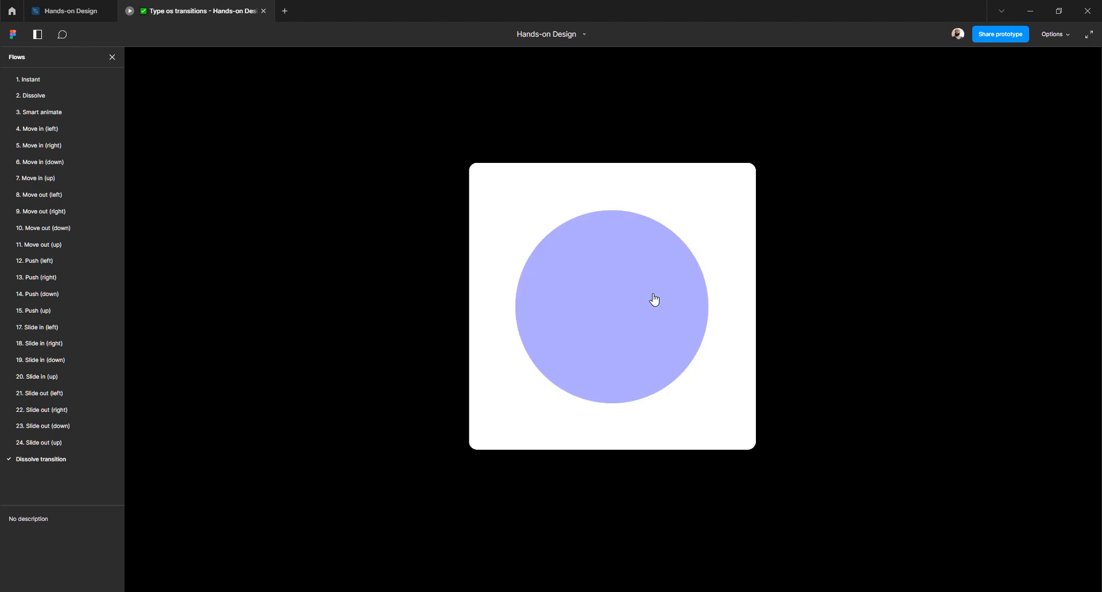
click(654, 299)
click(651, 298)
- Back in the design file, set the dissolve duration of the circle's link to Dissolve B to 1 ms
click(85, 16)
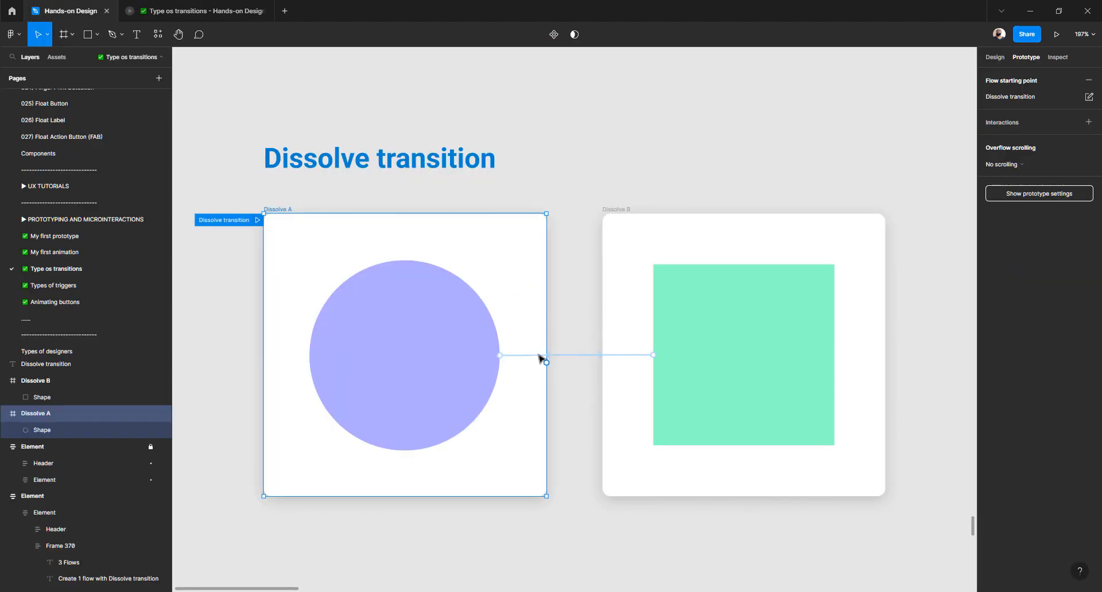
click(519, 357)
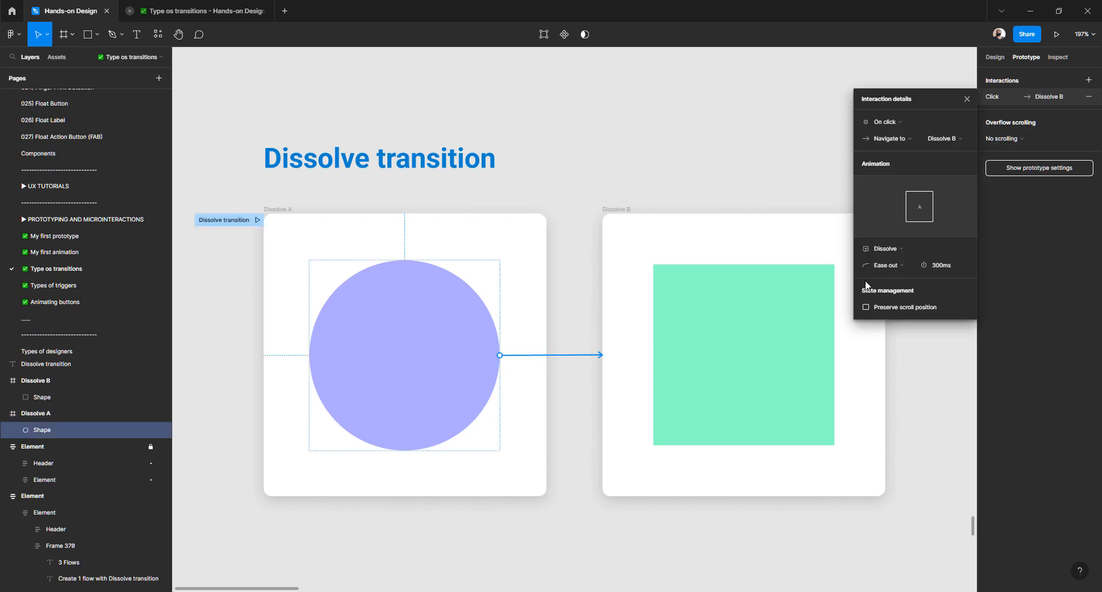
click(943, 266)
text(1)
key(Return)
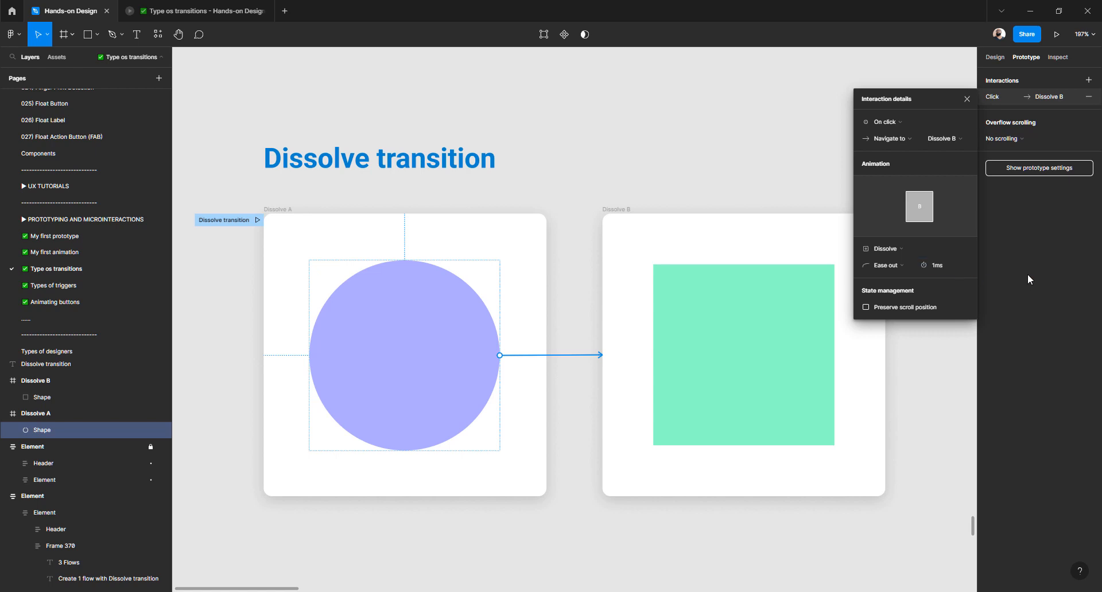
- Preview the Dissolve transition flow and switch between circle and square to examine the 1 ms dissolve
click(257, 220)
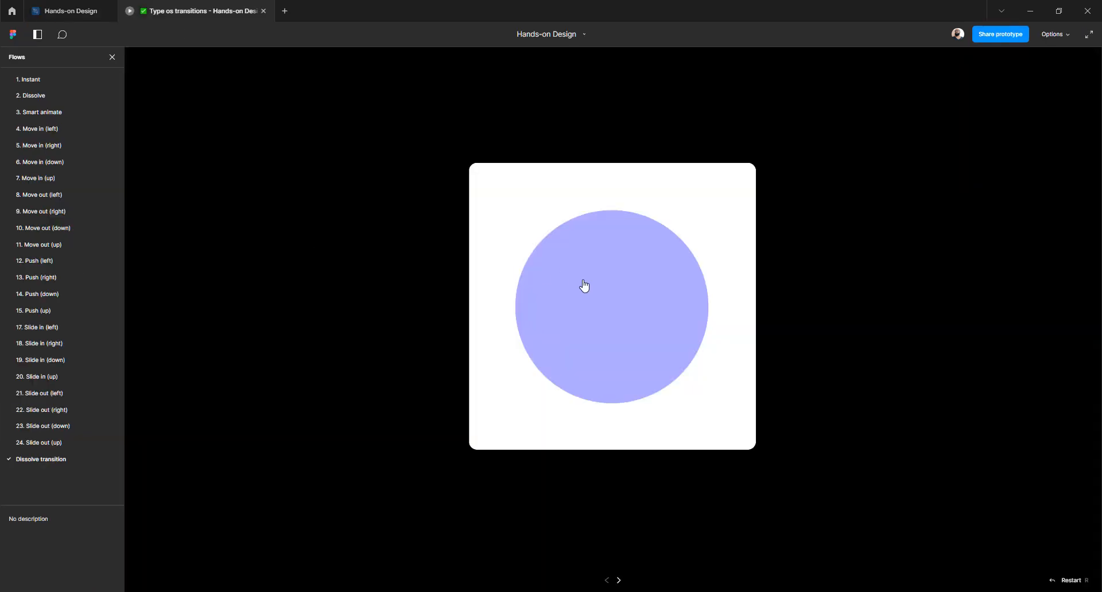
click(624, 296)
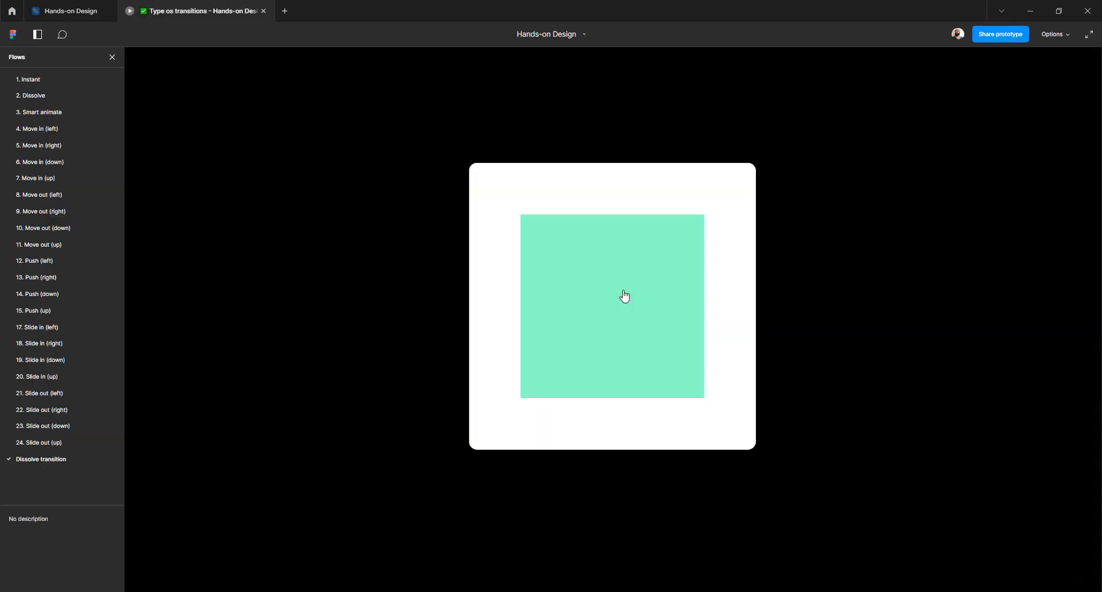
click(624, 296)
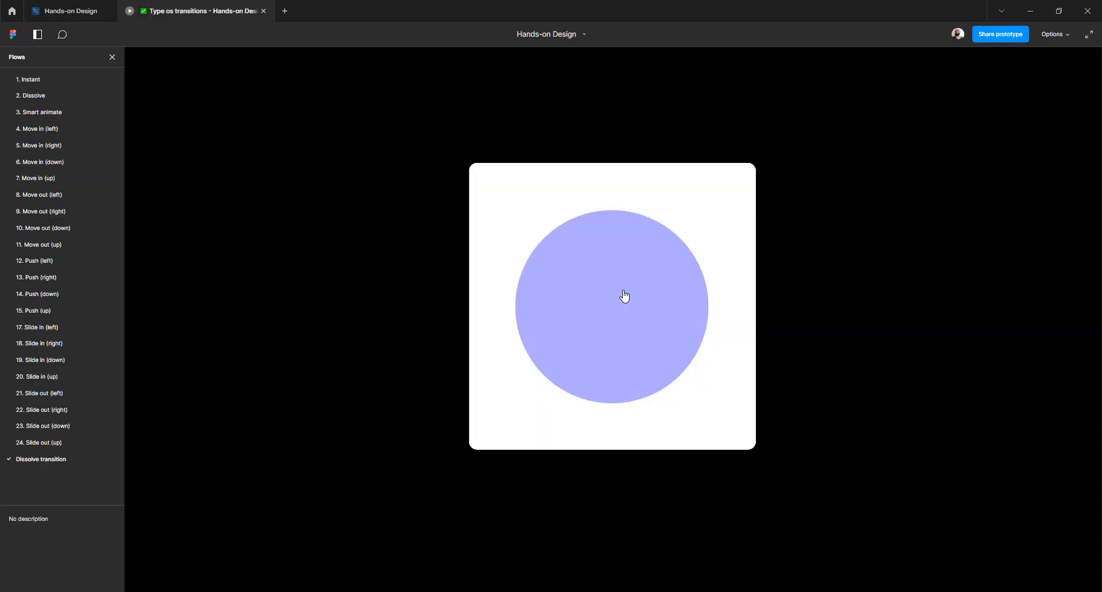
click(603, 305)
click(602, 305)
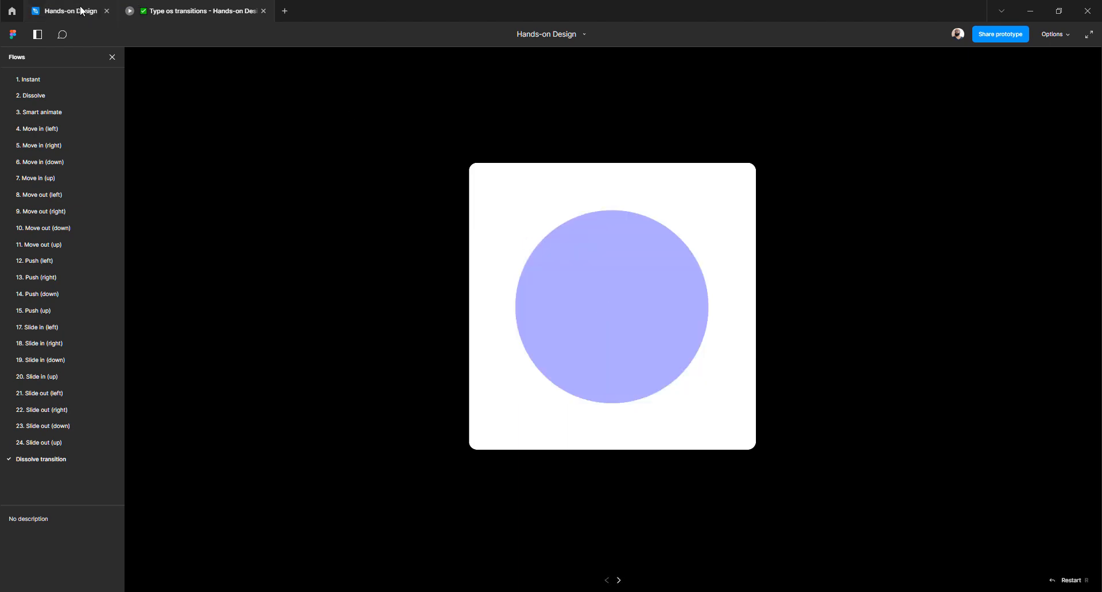
- Set the dissolve duration of the circle's link to 300 ms and preview the change to the square
click(80, 11)
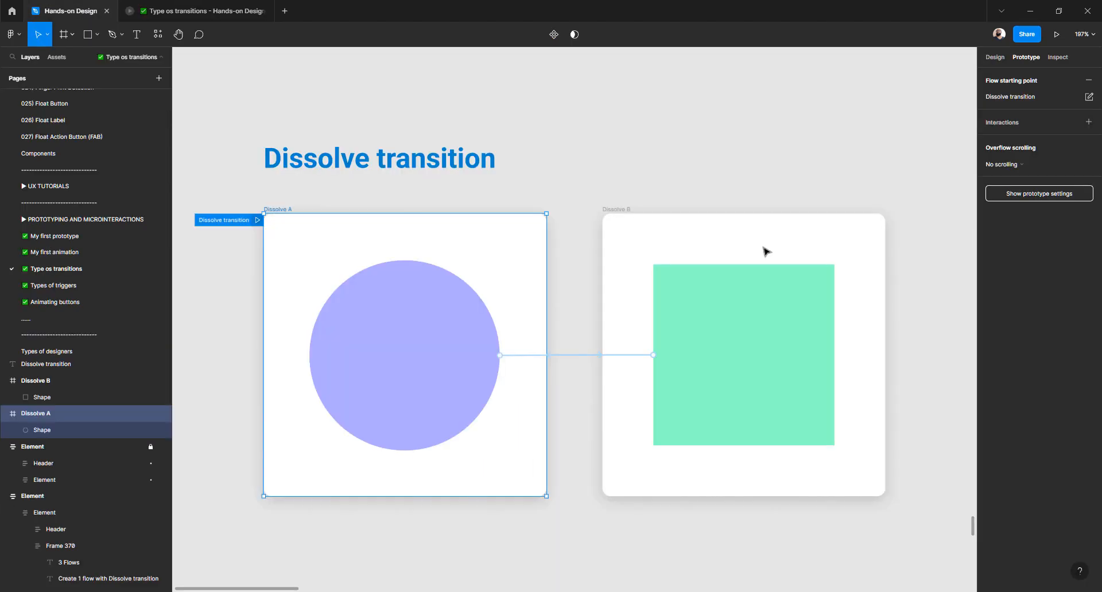
click(523, 357)
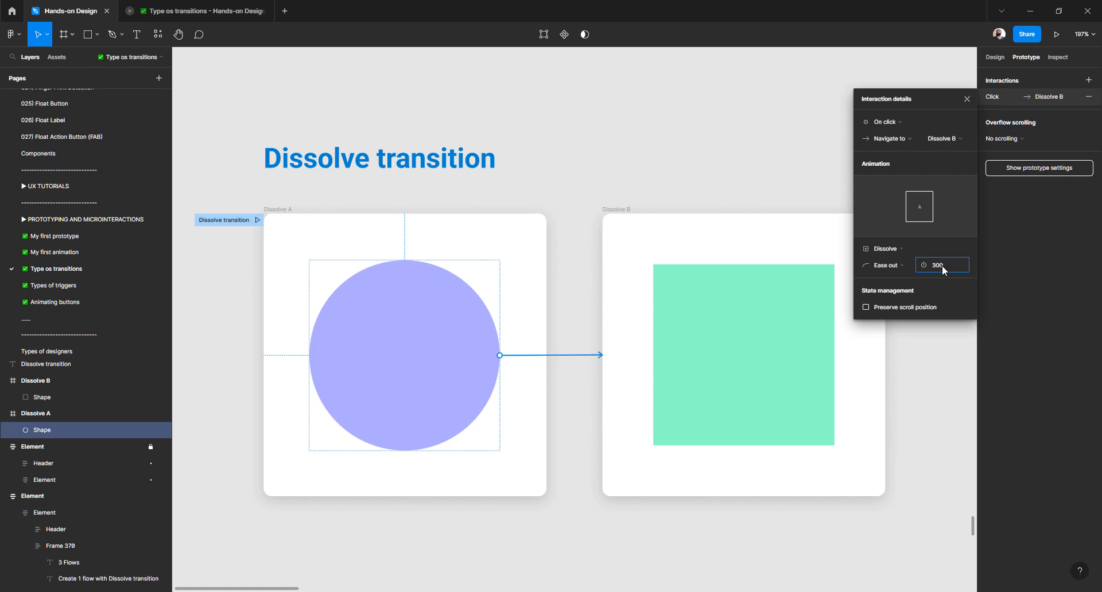
key(Return)
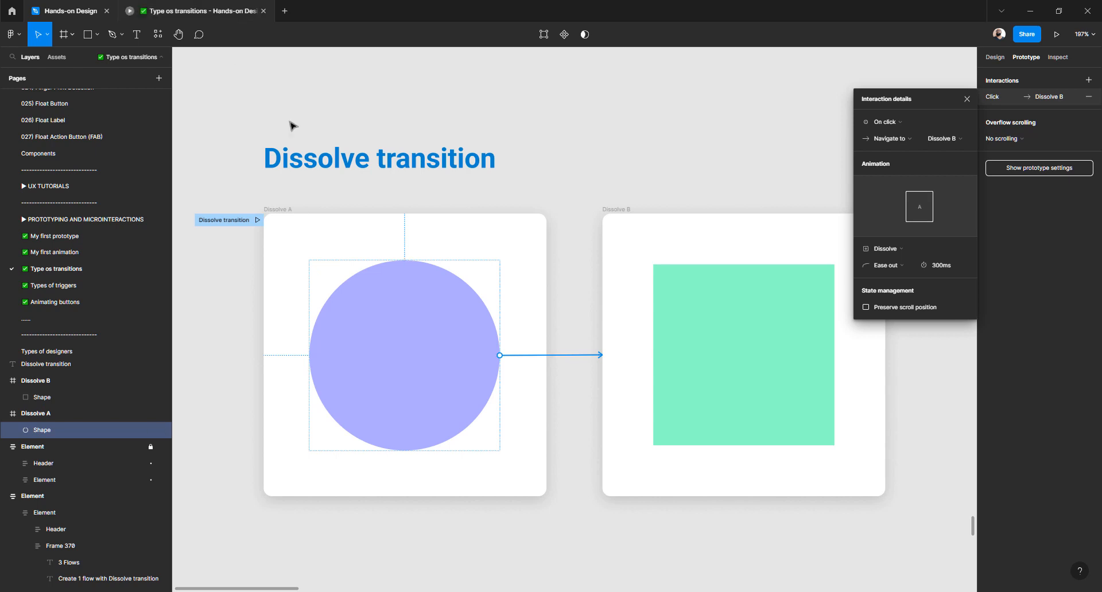
click(257, 220)
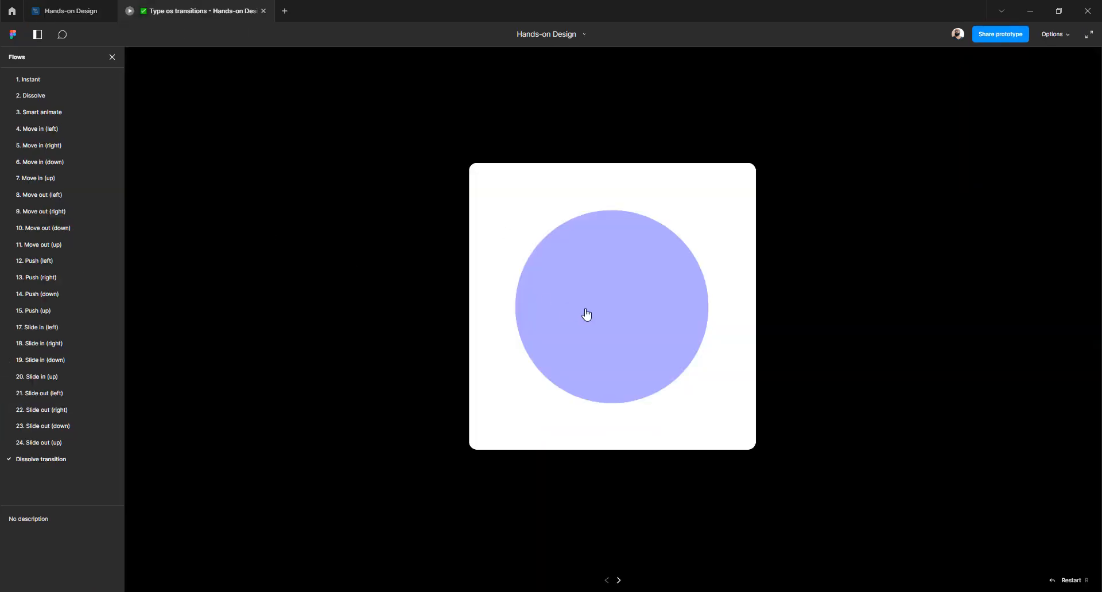
click(586, 315)
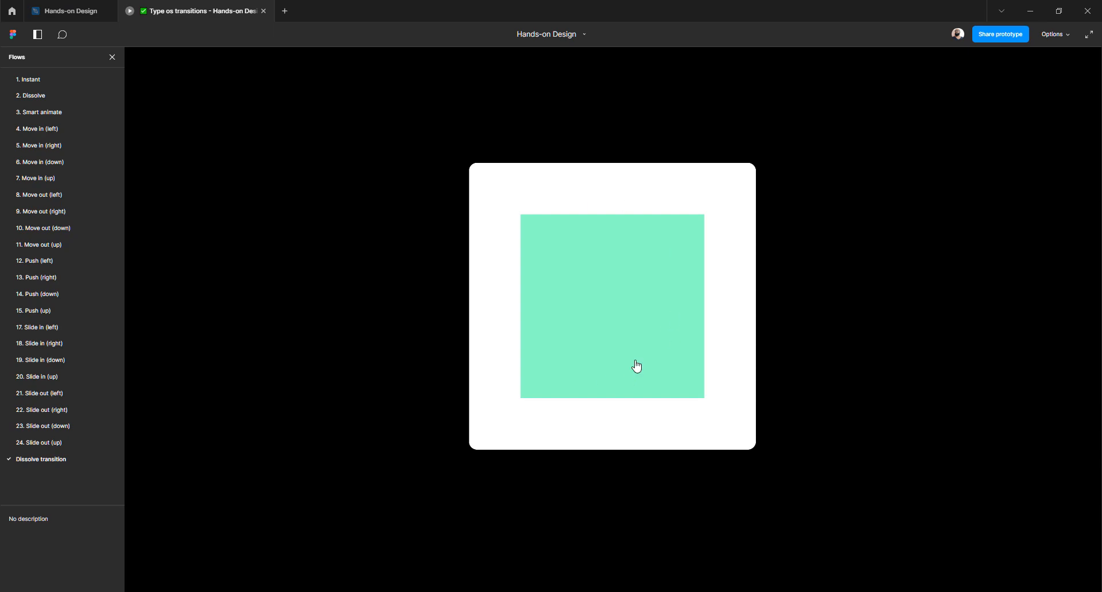
- Set the dissolve duration of the circle's link to Dissolve B to 1200 ms and preview the slower transition
click(68, 13)
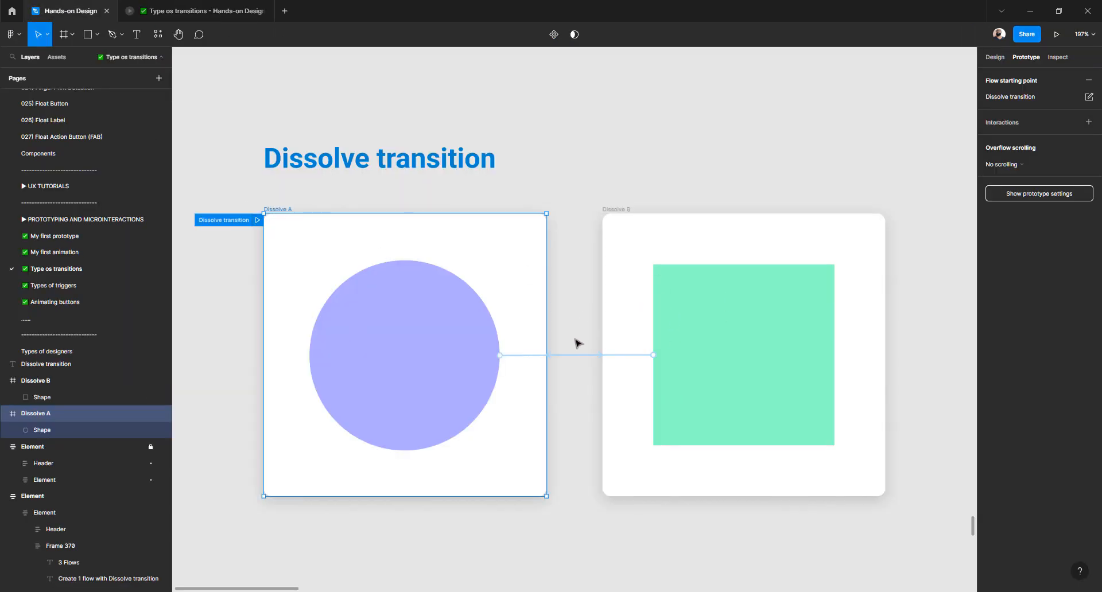
click(522, 358)
click(957, 265)
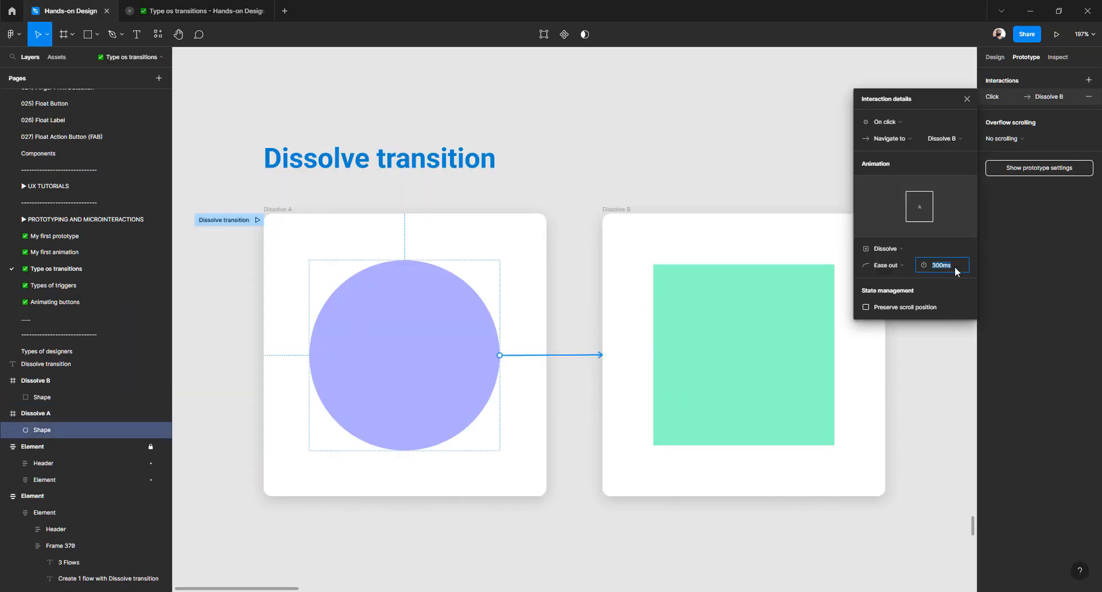
text(1200)
key(Return)
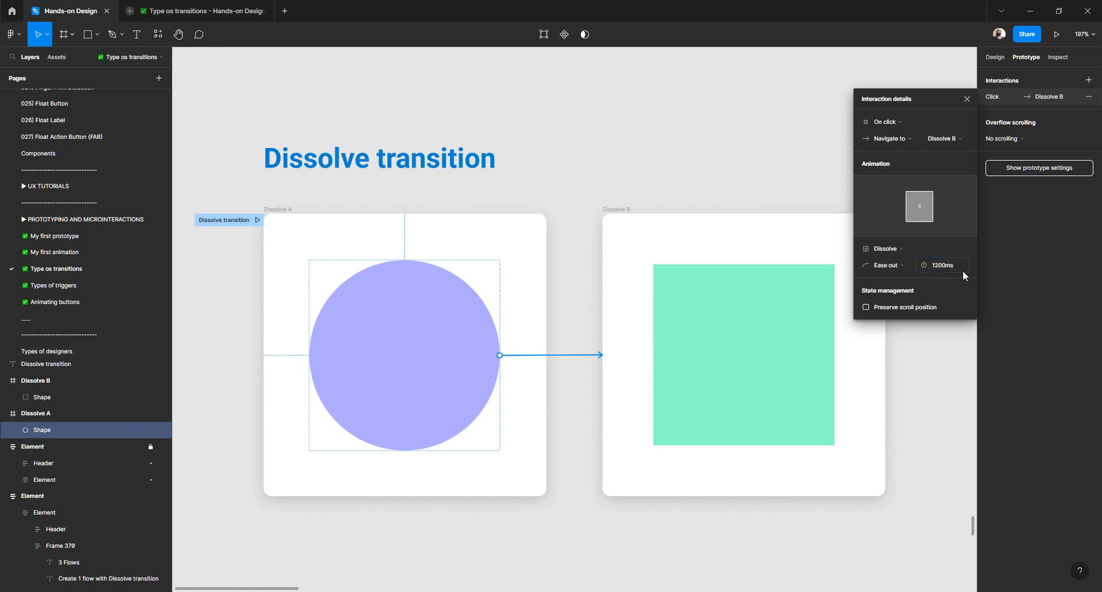
click(256, 221)
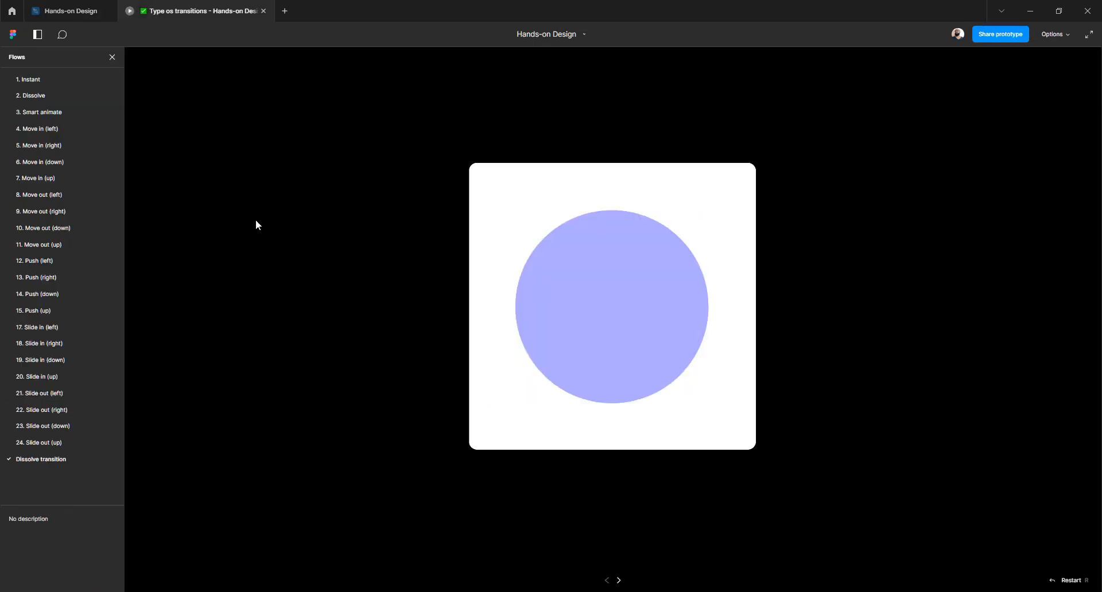
click(603, 317)
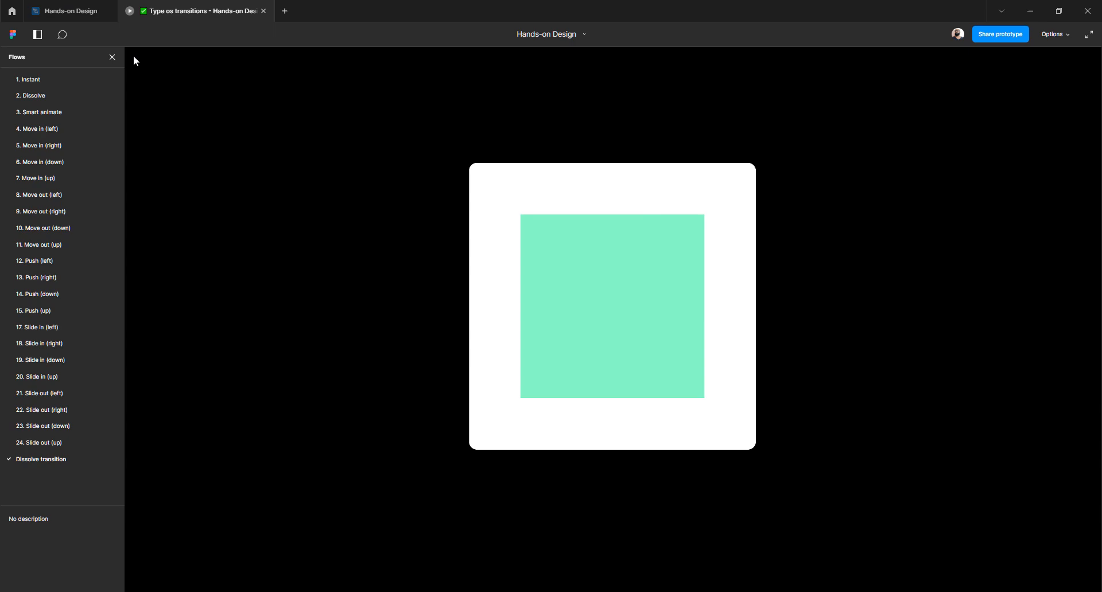
- Set the easing of the circle's dissolve link to Linear in the design file
click(77, 9)
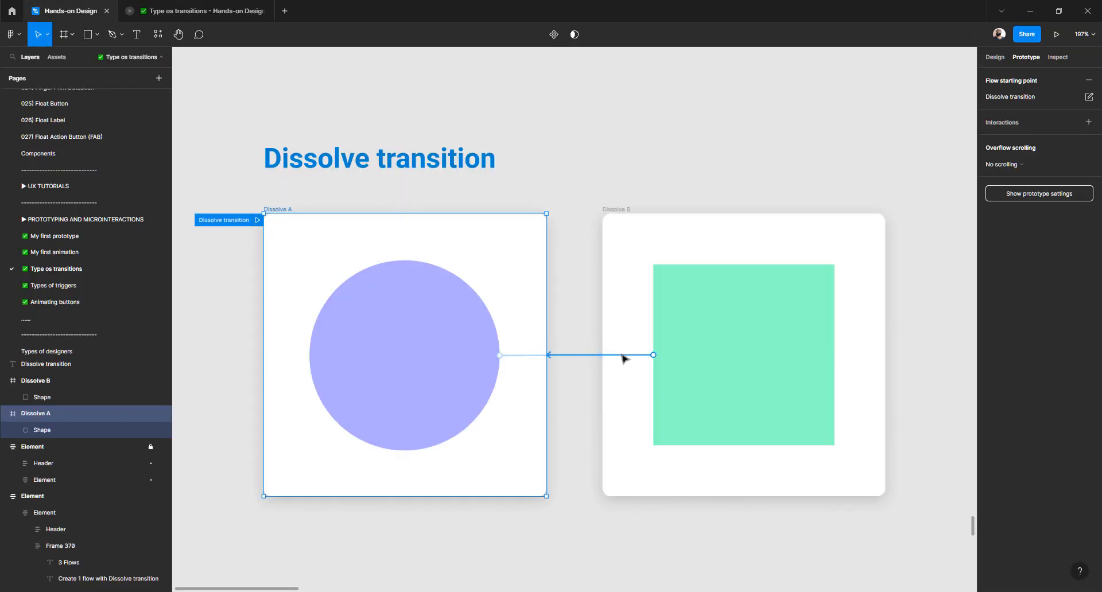
click(529, 356)
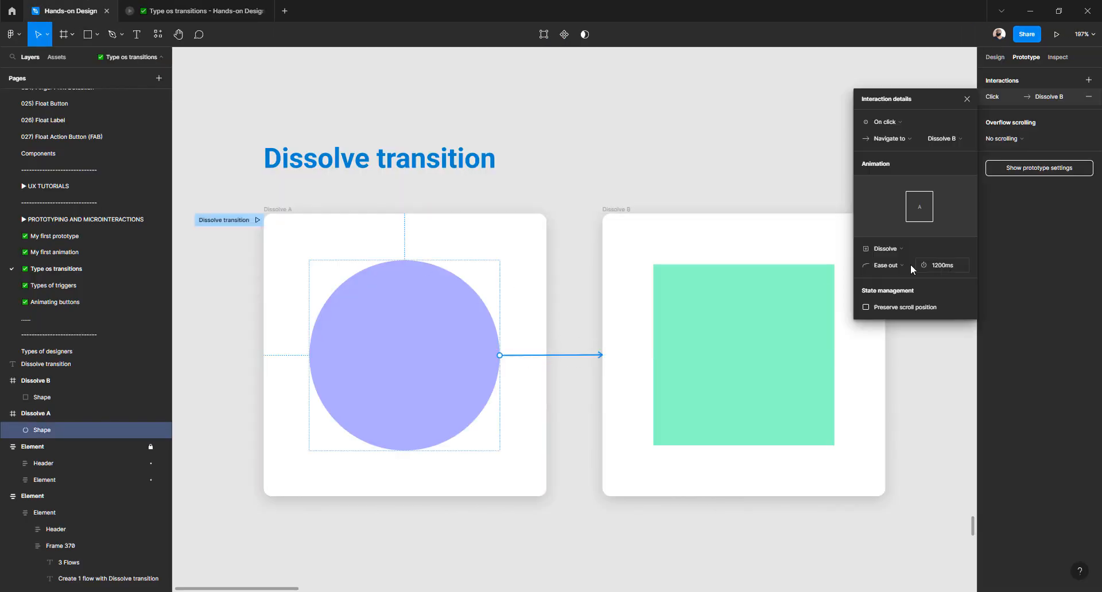
click(895, 266)
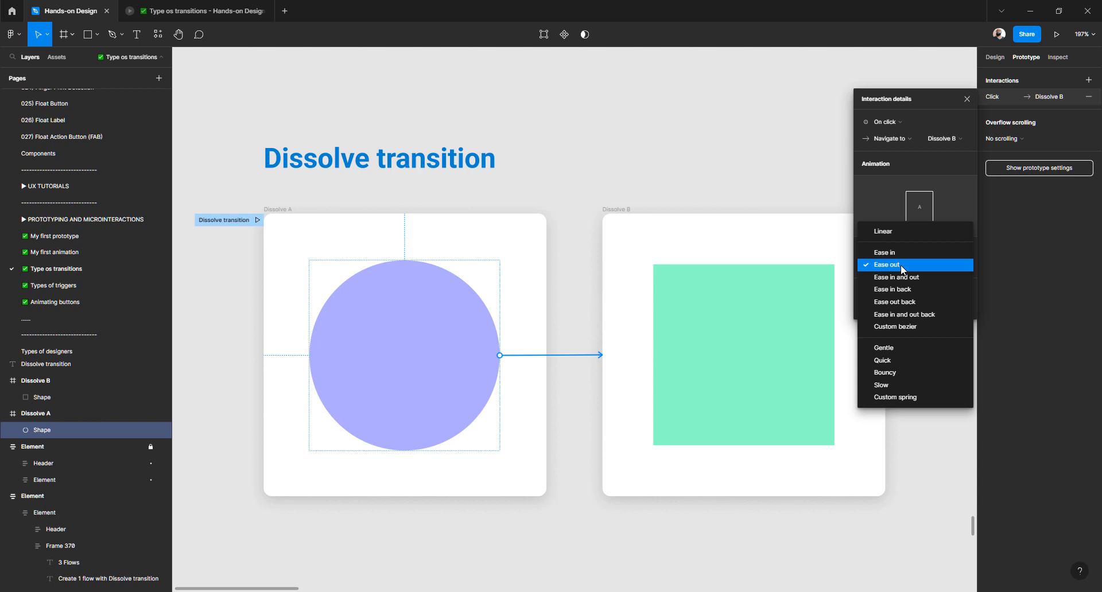
click(894, 232)
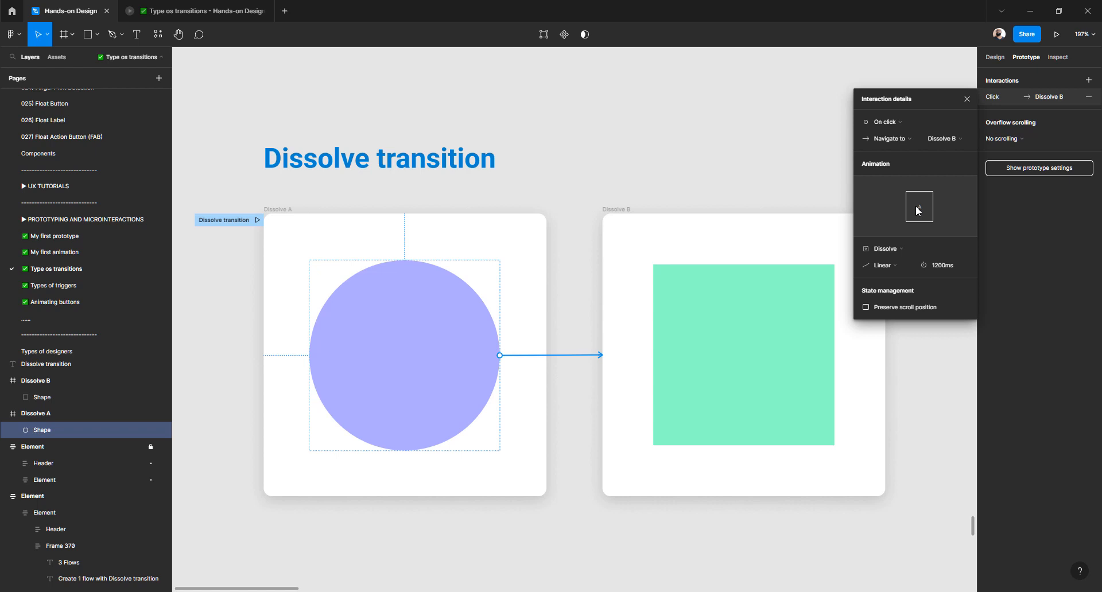
- Set the easing of the circle's dissolve link to Ease in and preview the transition to the square
click(888, 268)
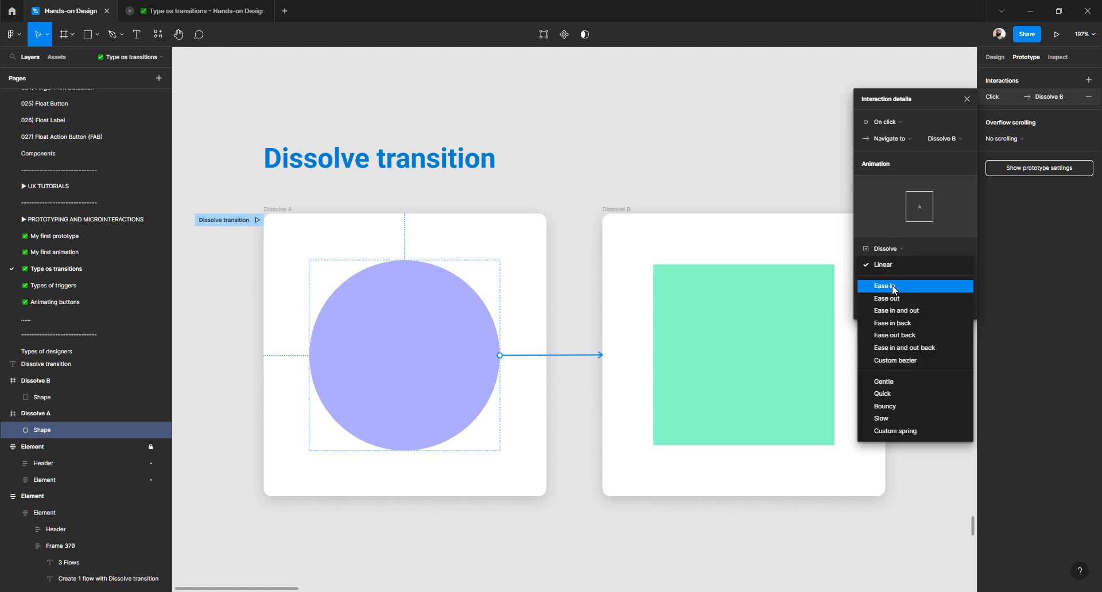
click(892, 284)
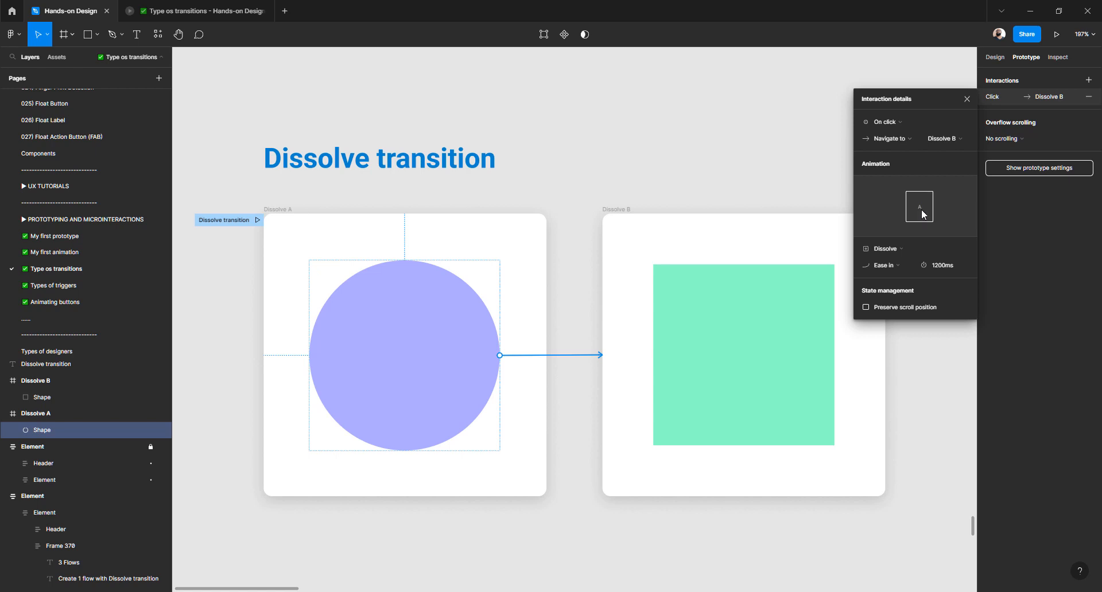
click(257, 220)
click(551, 298)
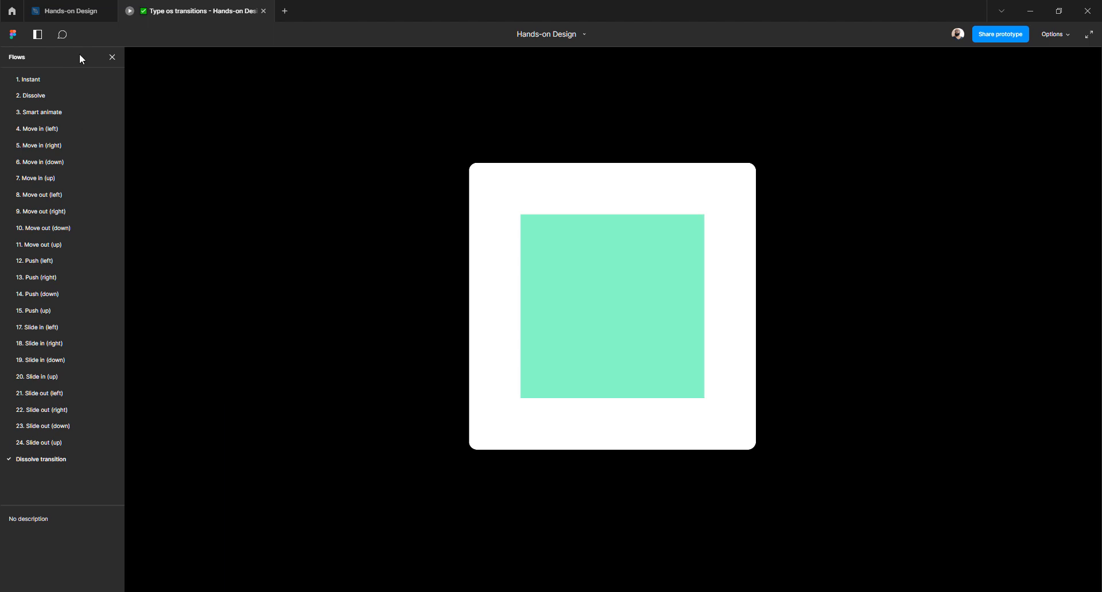
- Try the Ease out and Ease in back easings on the circle's dissolve link, comparing their animation previews
click(70, 11)
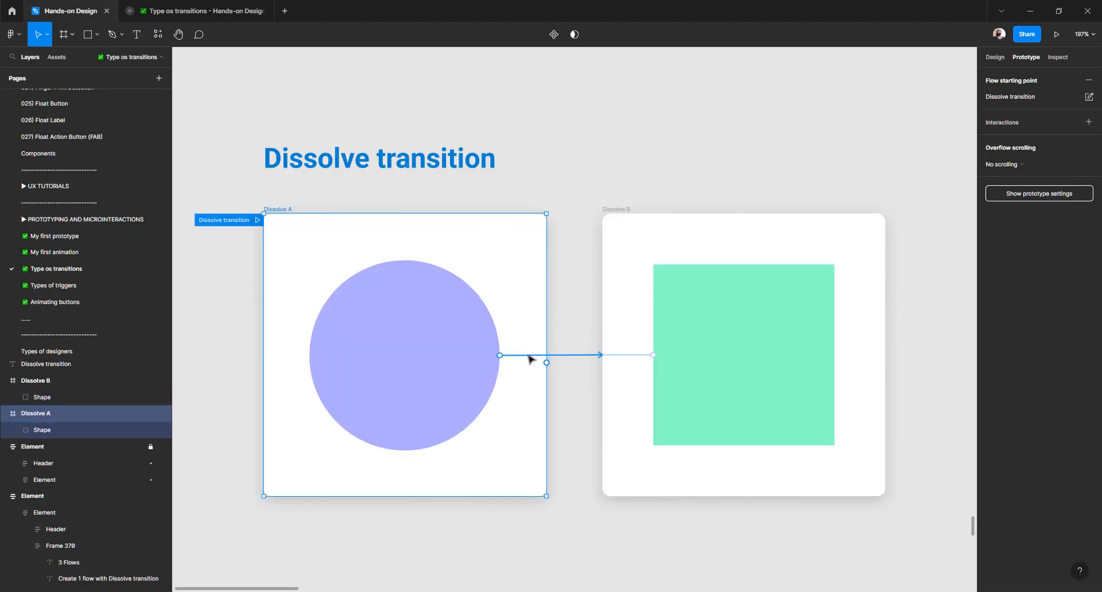
click(529, 356)
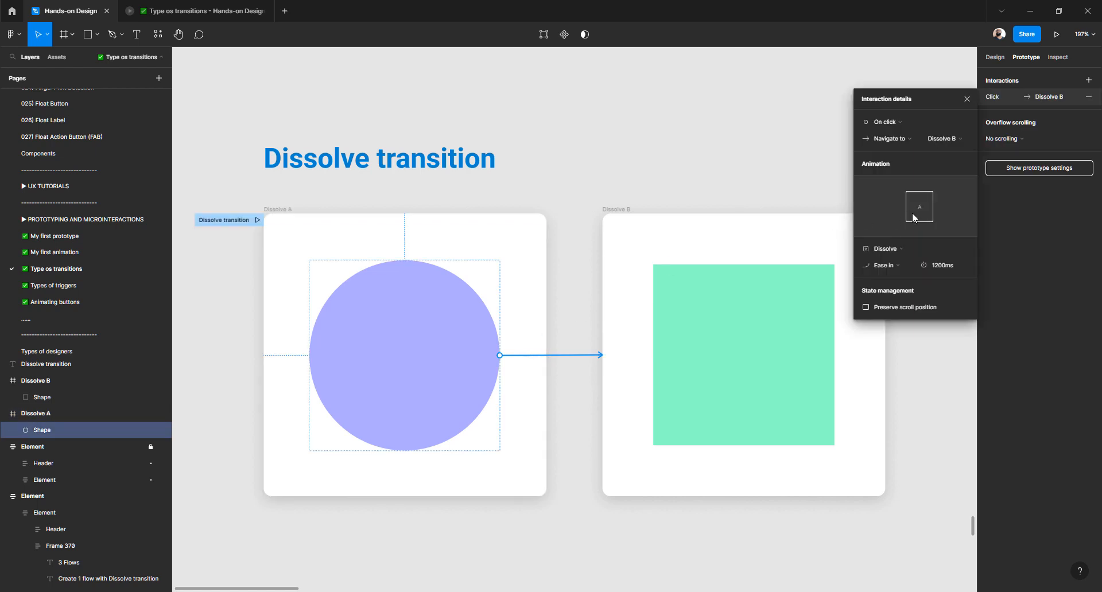
click(886, 265)
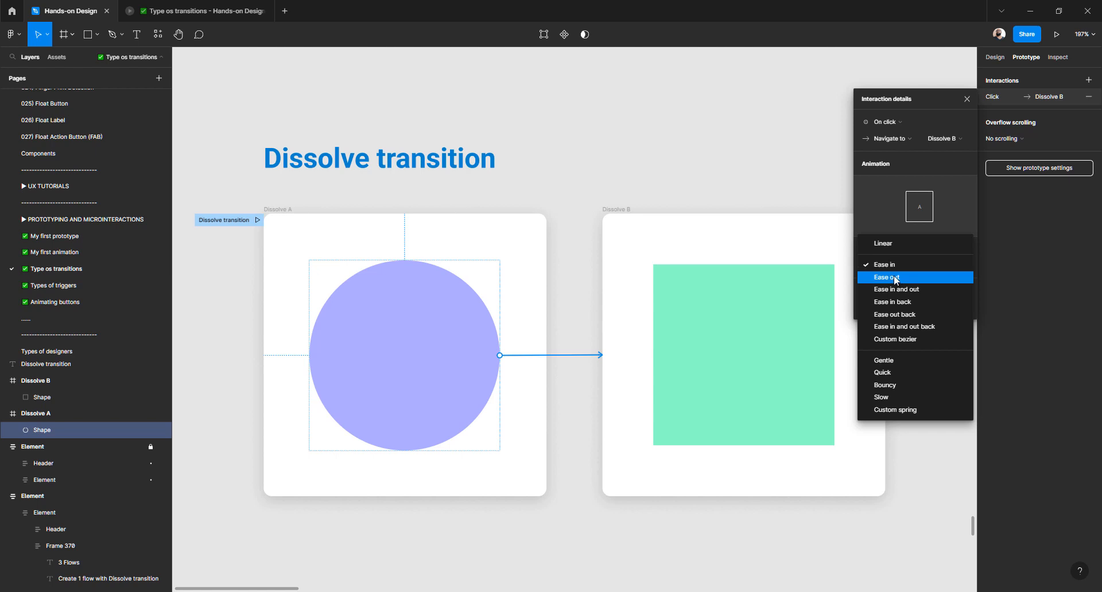
click(895, 279)
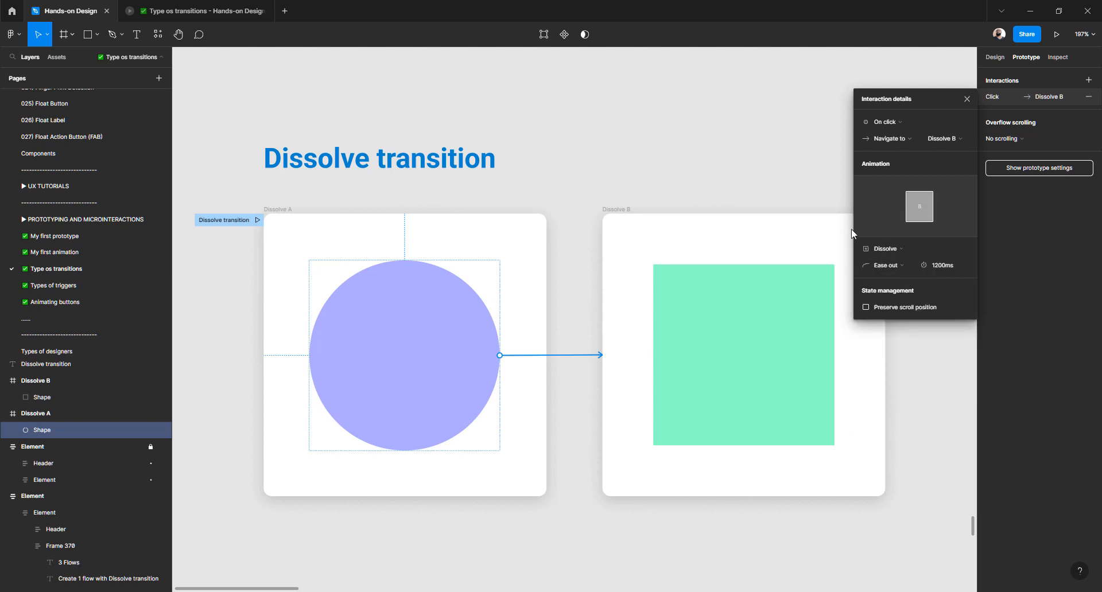
click(882, 266)
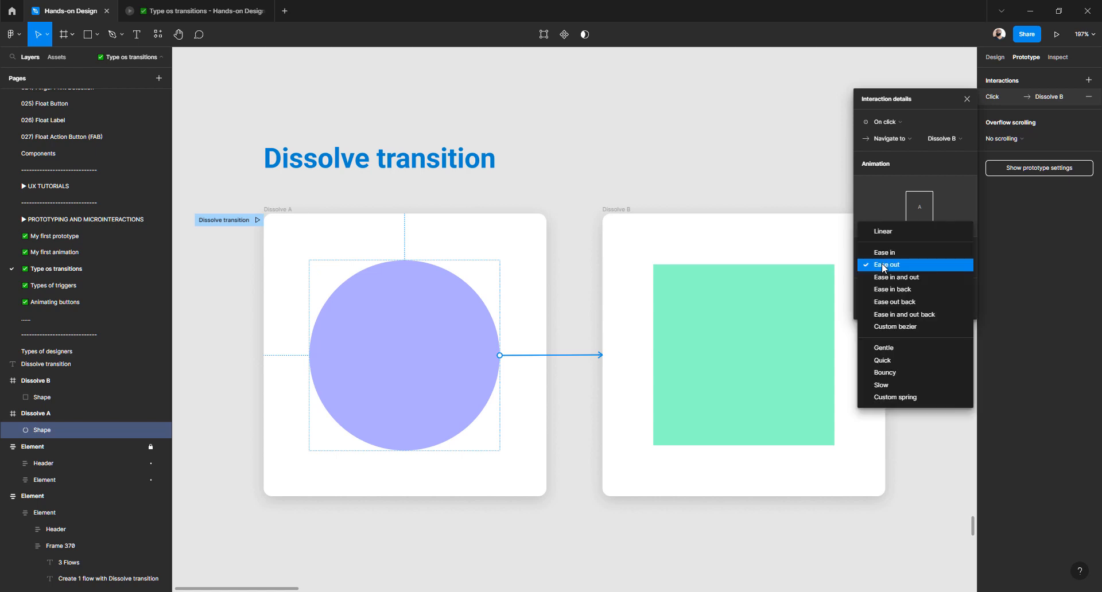
click(914, 290)
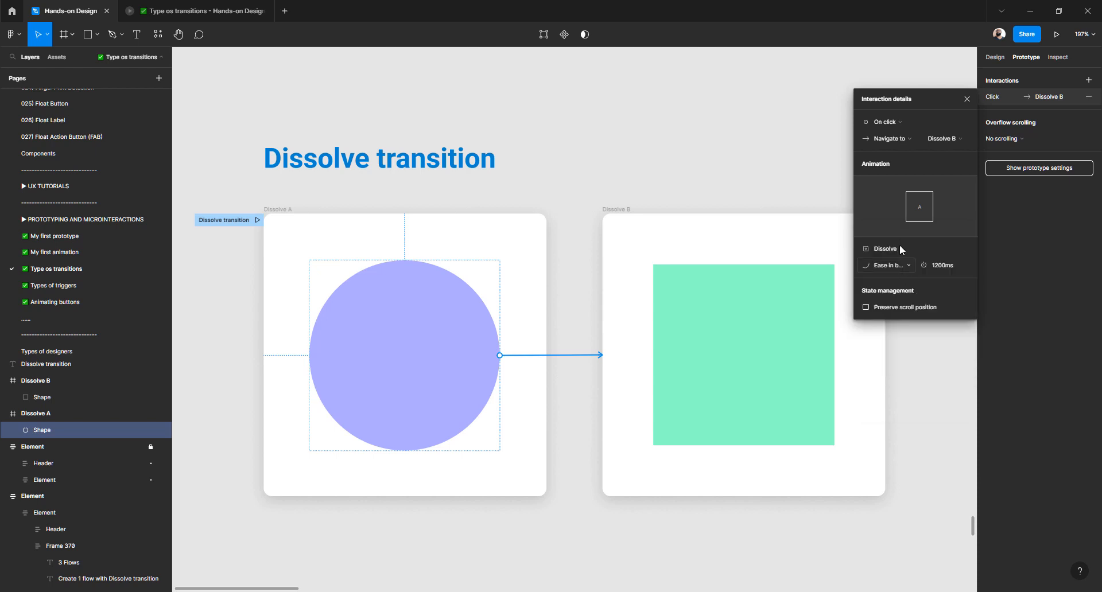
- Set the easing of the circle's dissolve link to Ease in and out back
click(892, 265)
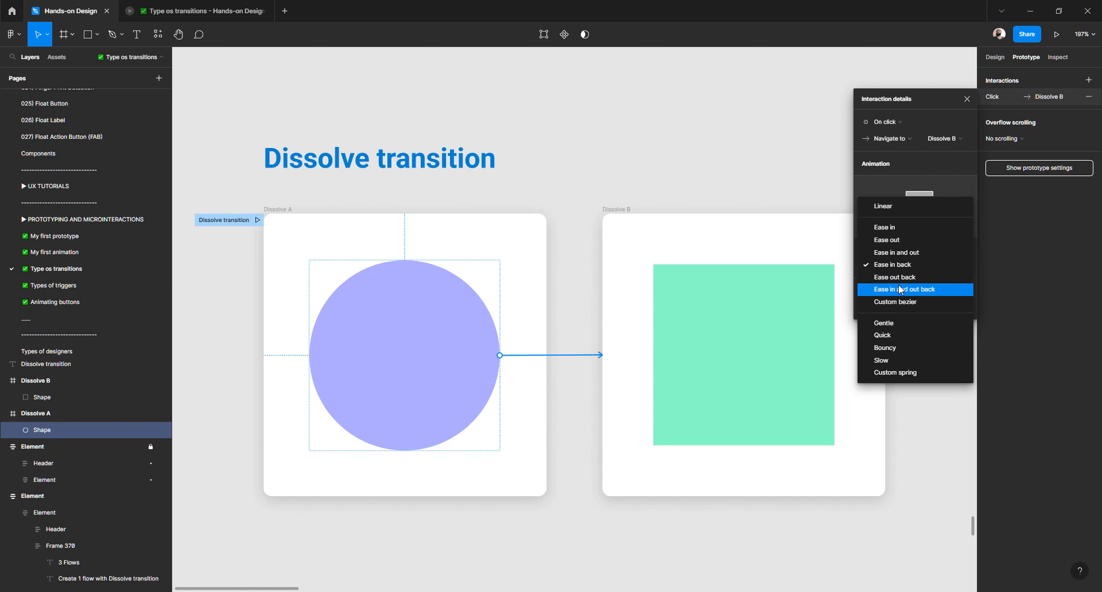
click(897, 285)
click(896, 267)
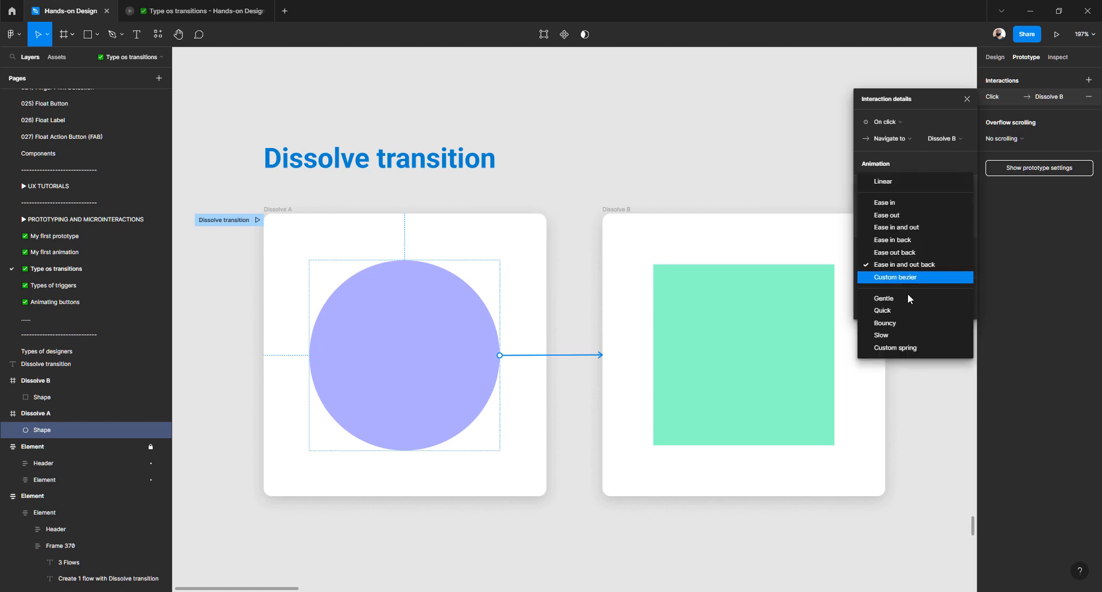
click(934, 99)
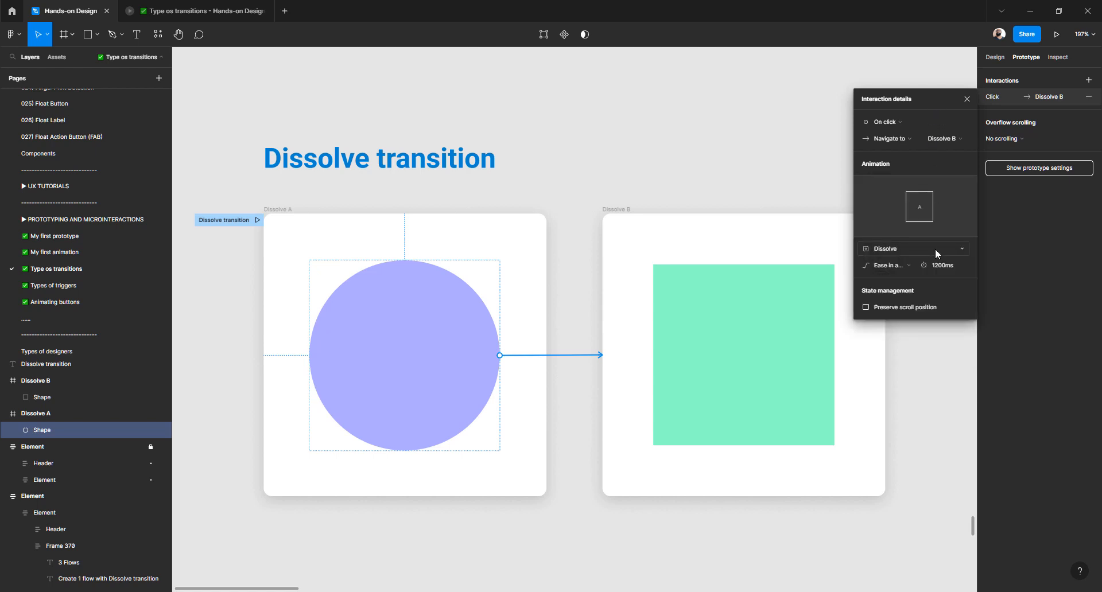
- Set the circle's dissolve link easing to Custom bezier and shape its curve to 0.98, 0.02, 0.02, 0.99
click(902, 267)
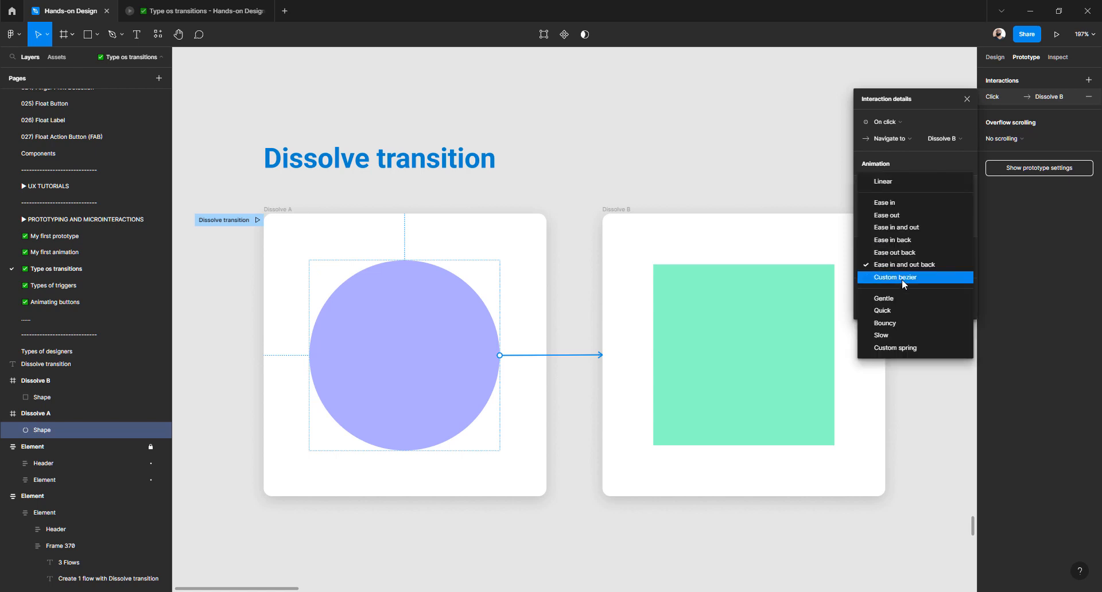
click(902, 279)
drag(911, 286, 935, 280)
scroll(884, 312, down, 1)
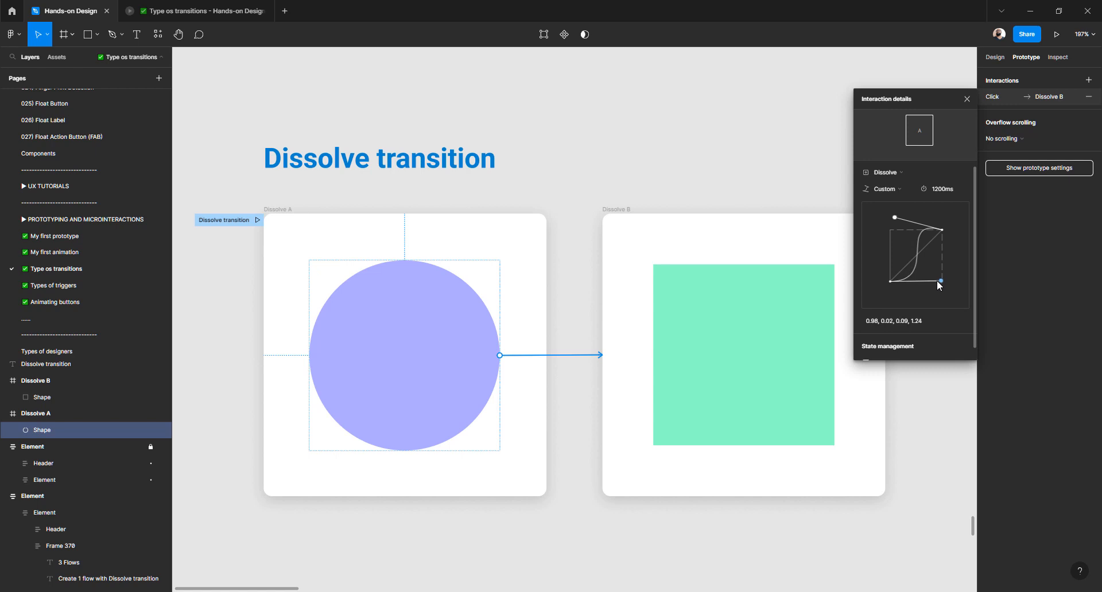
drag(895, 218, 891, 229)
scroll(885, 260, down, 1)
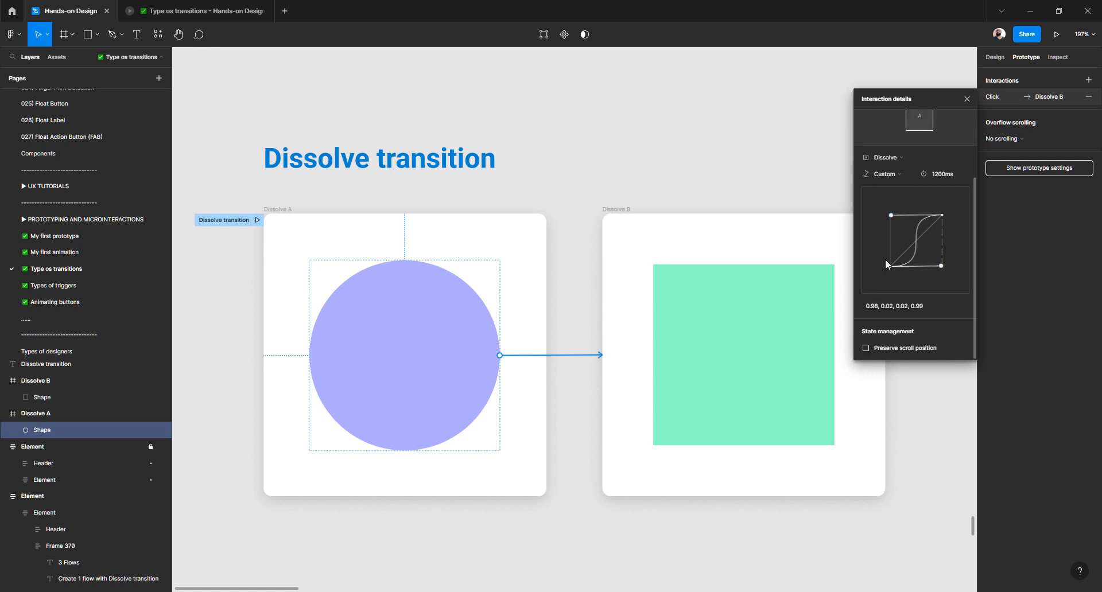
scroll(885, 259, up, 2)
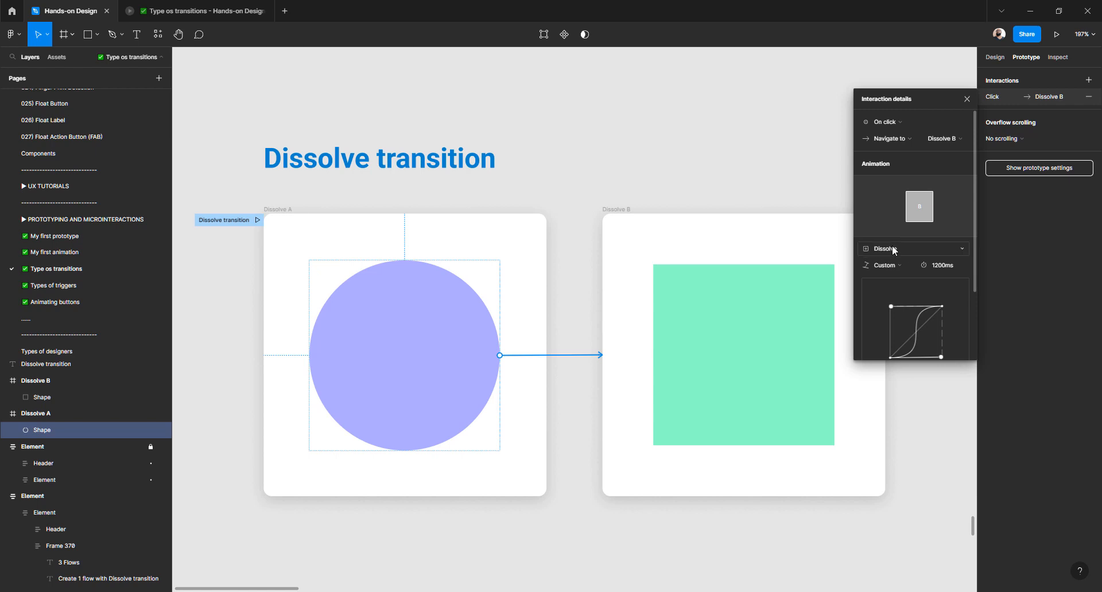
click(891, 248)
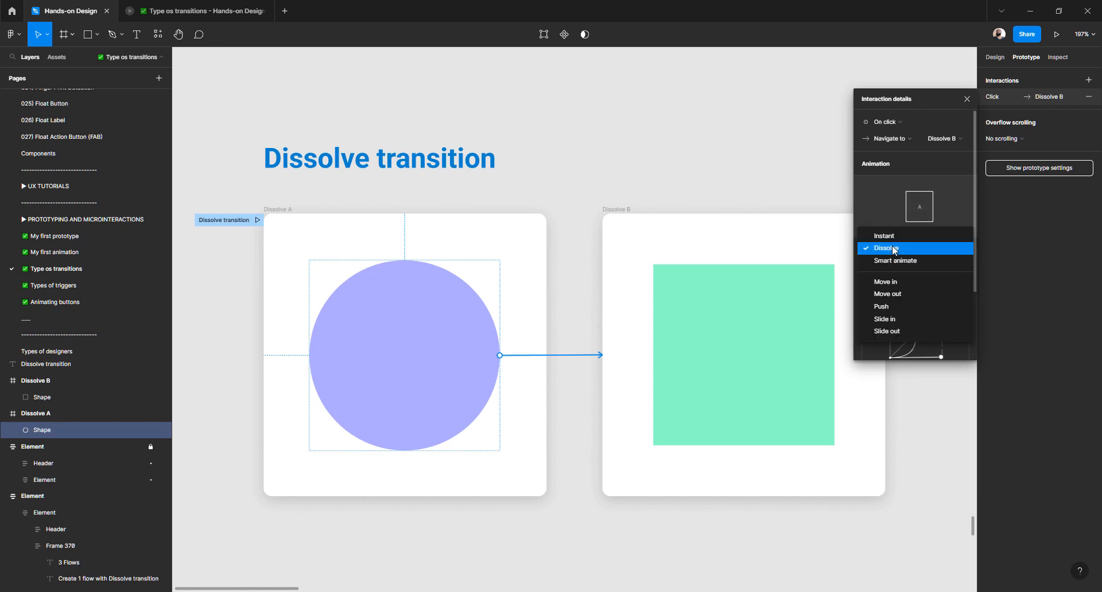
click(893, 250)
click(888, 261)
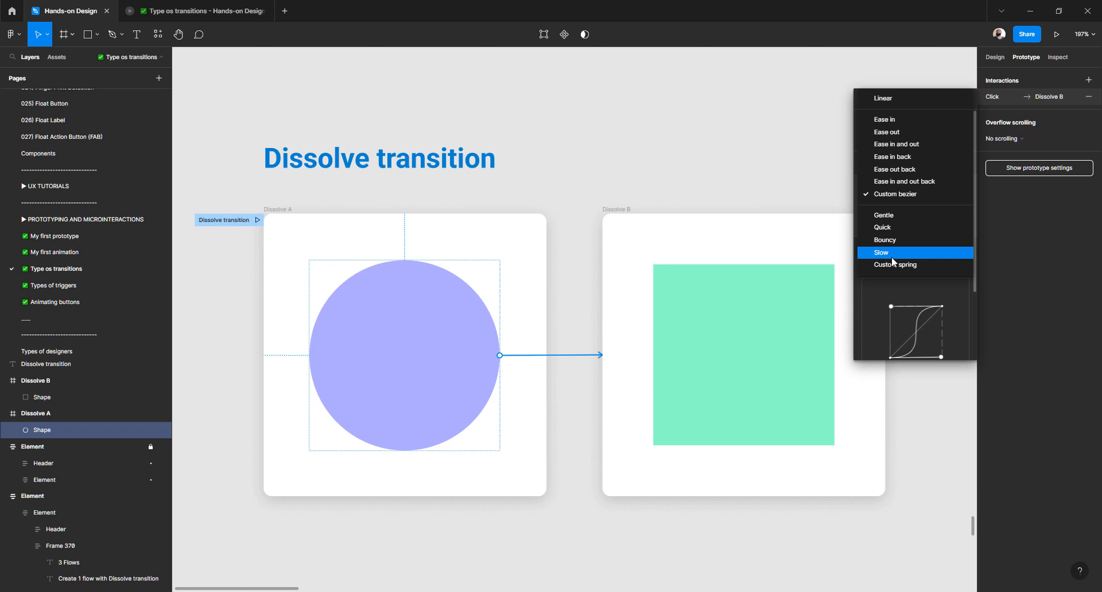
click(783, 165)
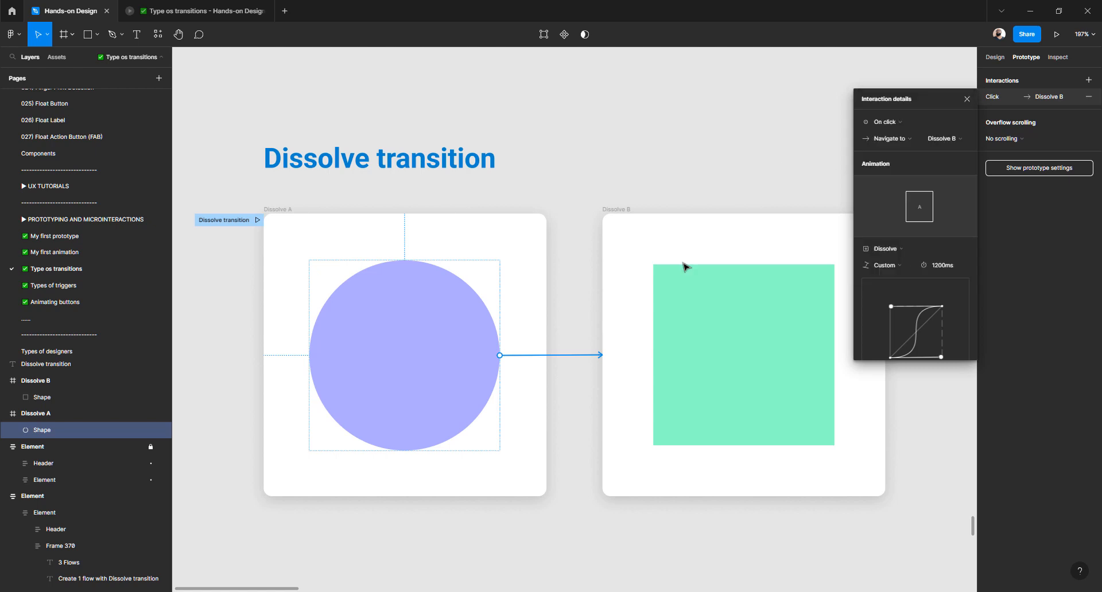
click(556, 384)
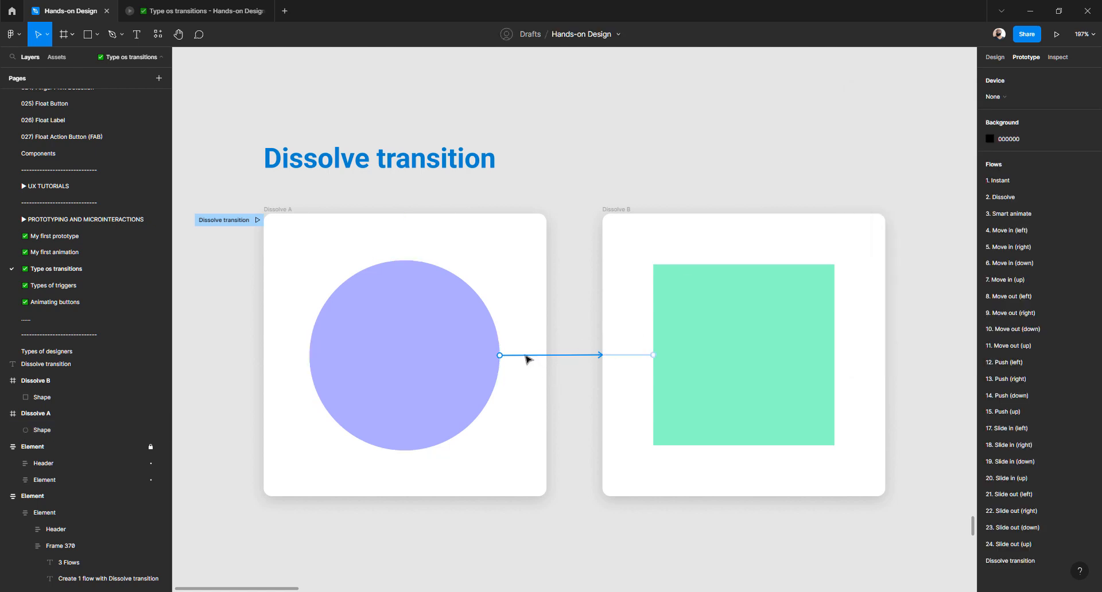
- Set the easing of the circle's link to Dissolve B back to Linear
click(527, 357)
click(896, 265)
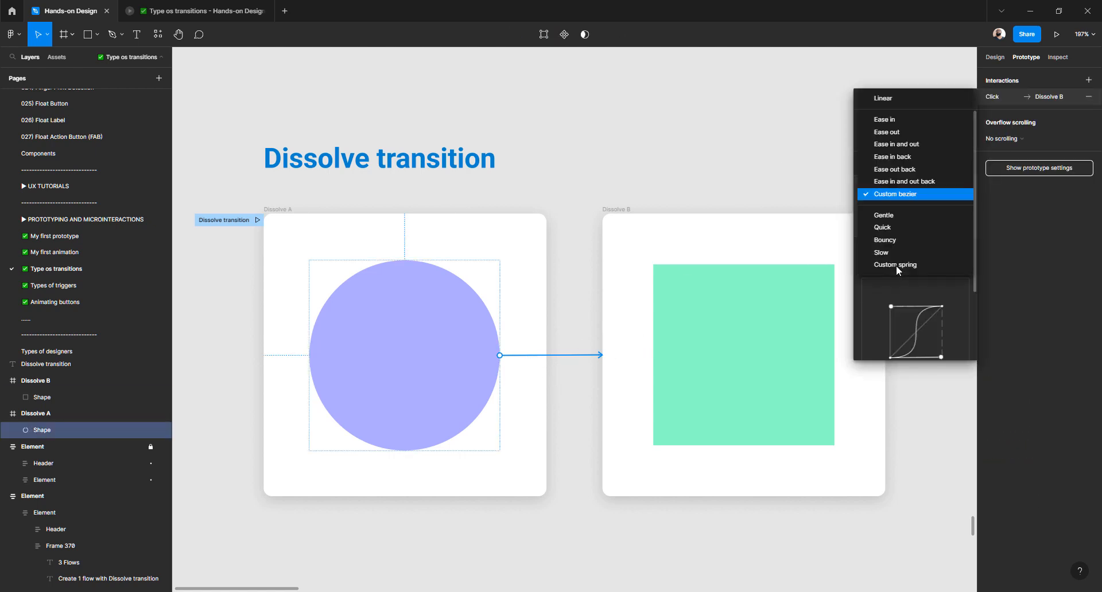
click(900, 98)
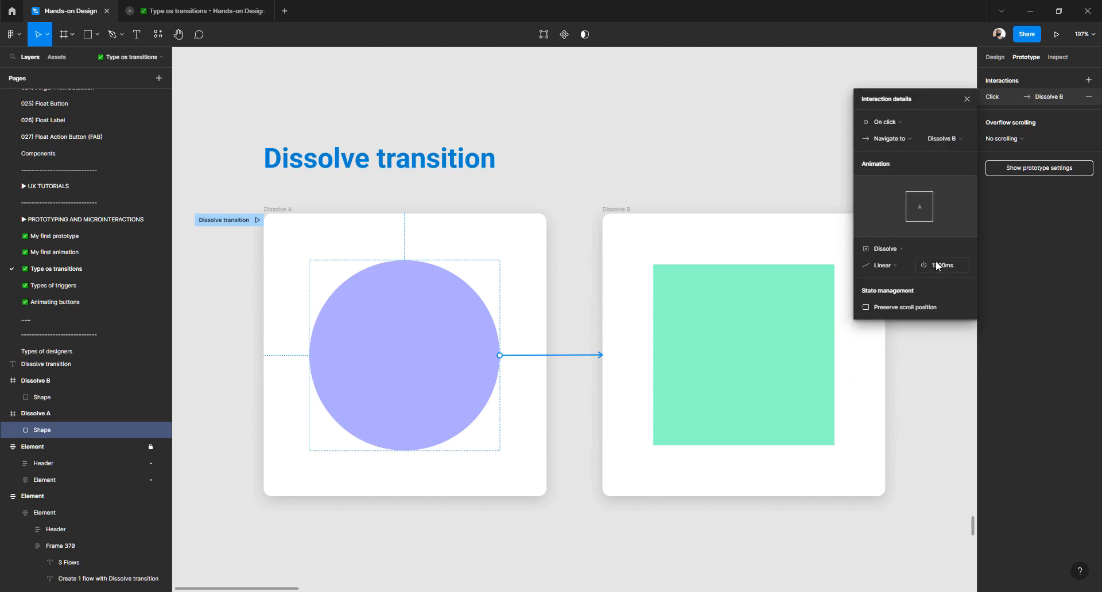
- Play the Dissolve transition flow and test going from the circle to the square and back
click(256, 219)
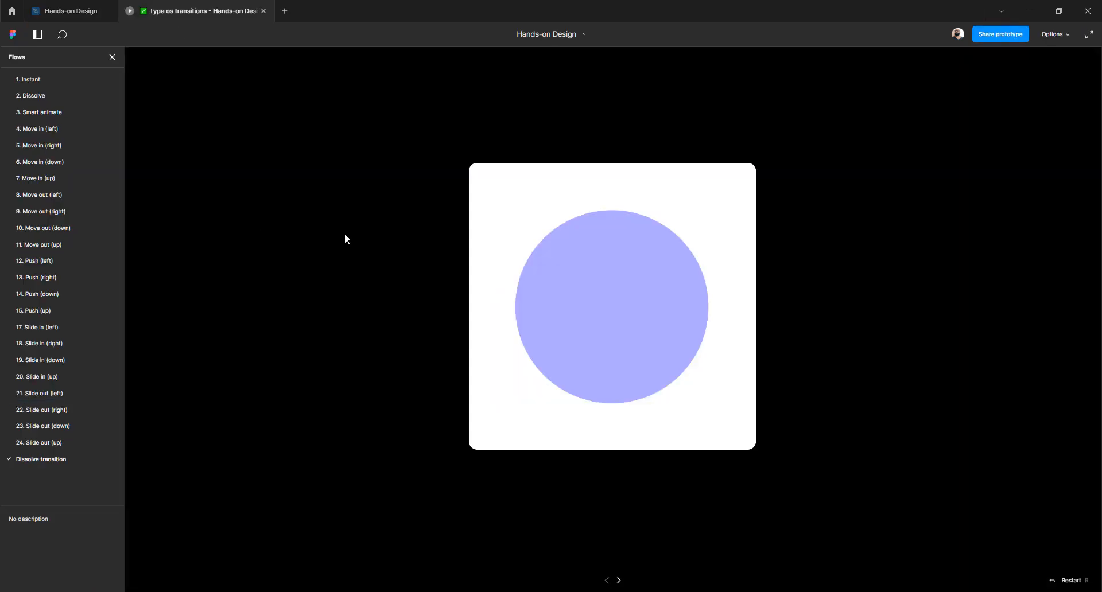
click(600, 295)
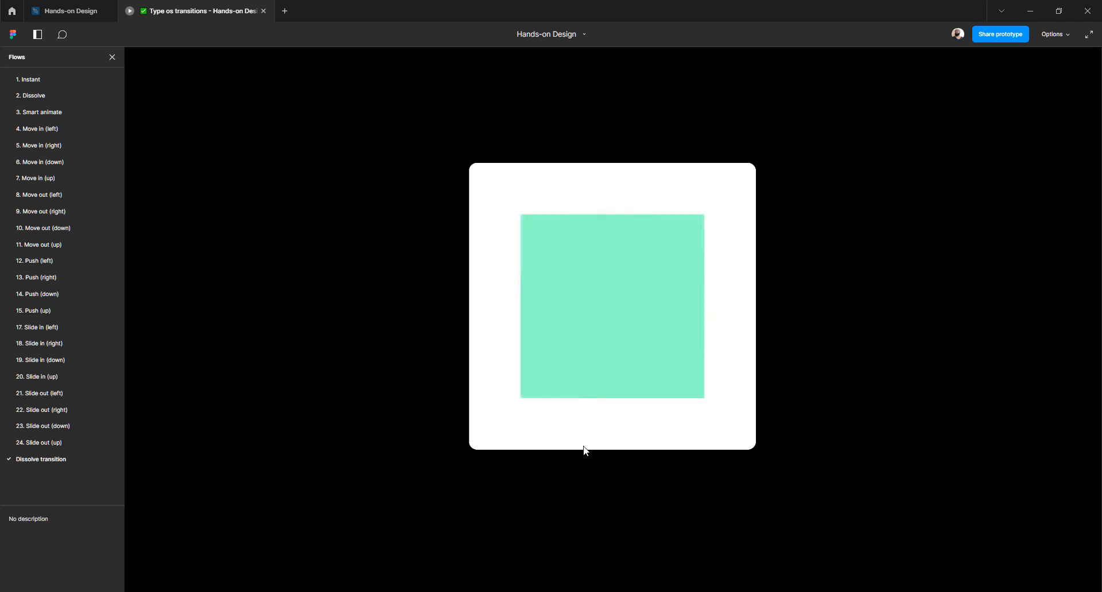
click(583, 231)
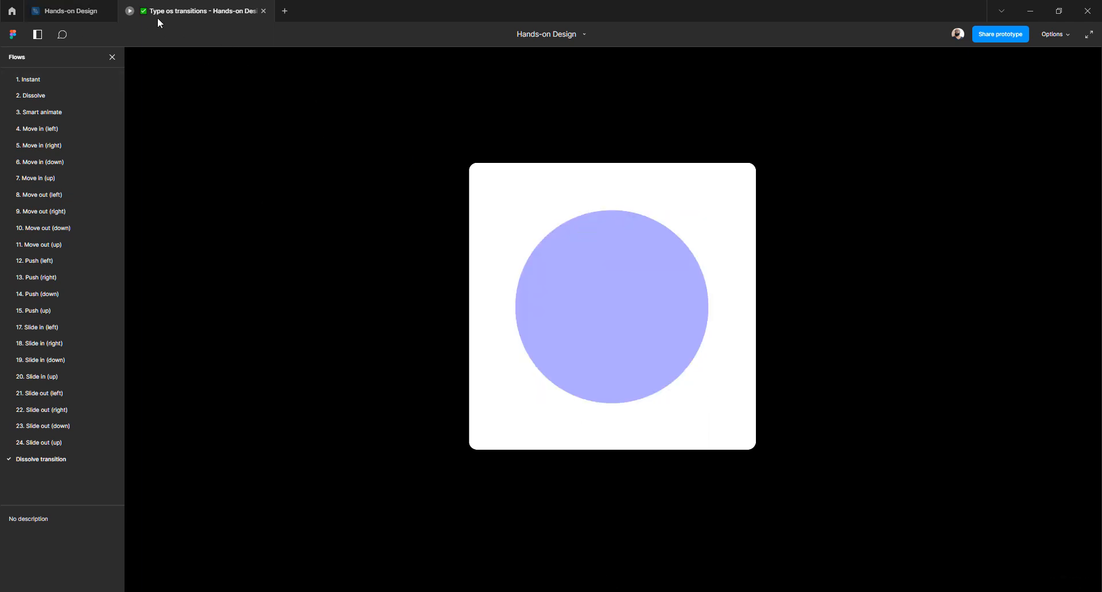
- In the design file, shorten the circle link's dissolve duration and set the square's link to Dissolve A to the Dissolve animation
click(70, 11)
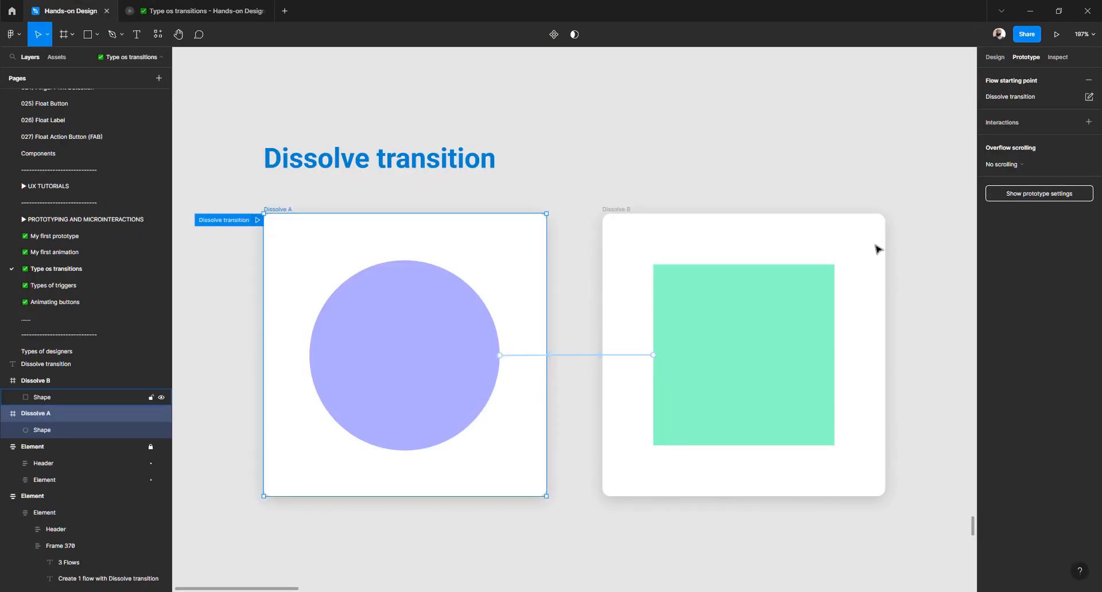
click(522, 357)
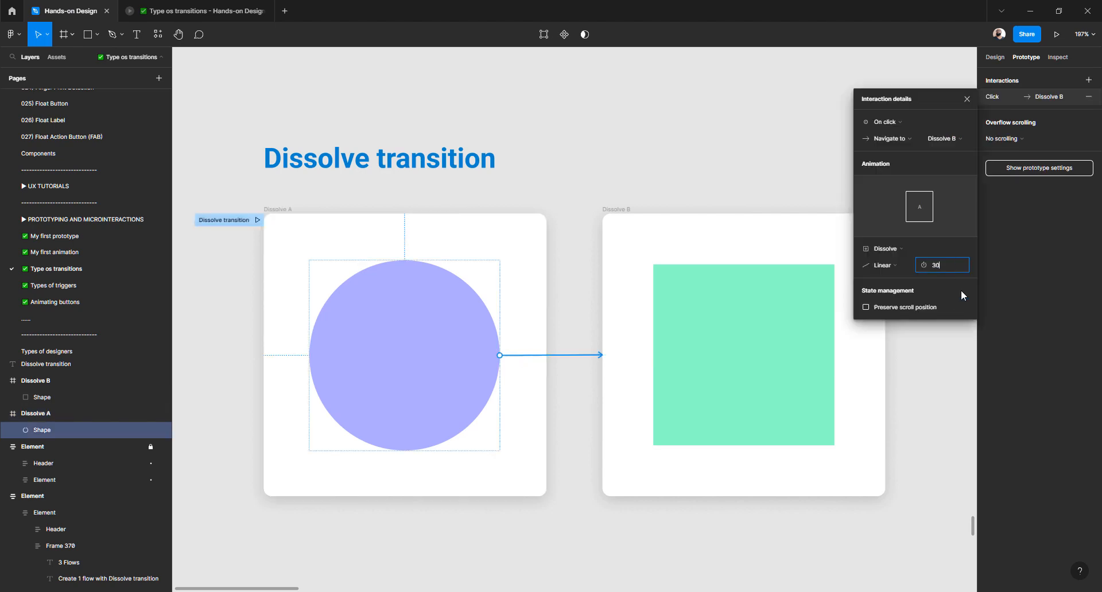
click(718, 348)
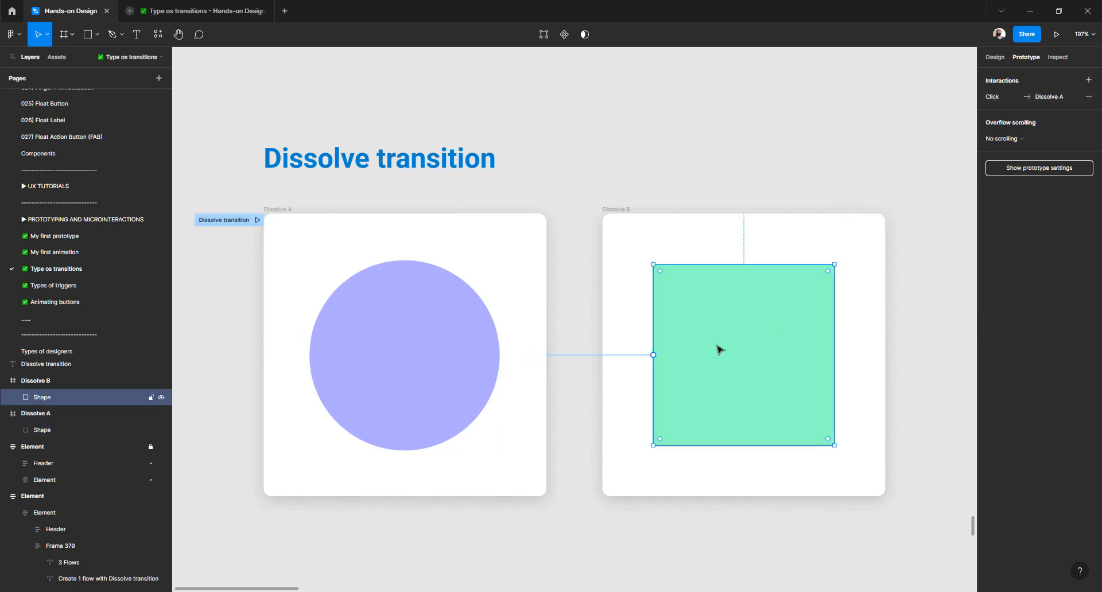
click(576, 357)
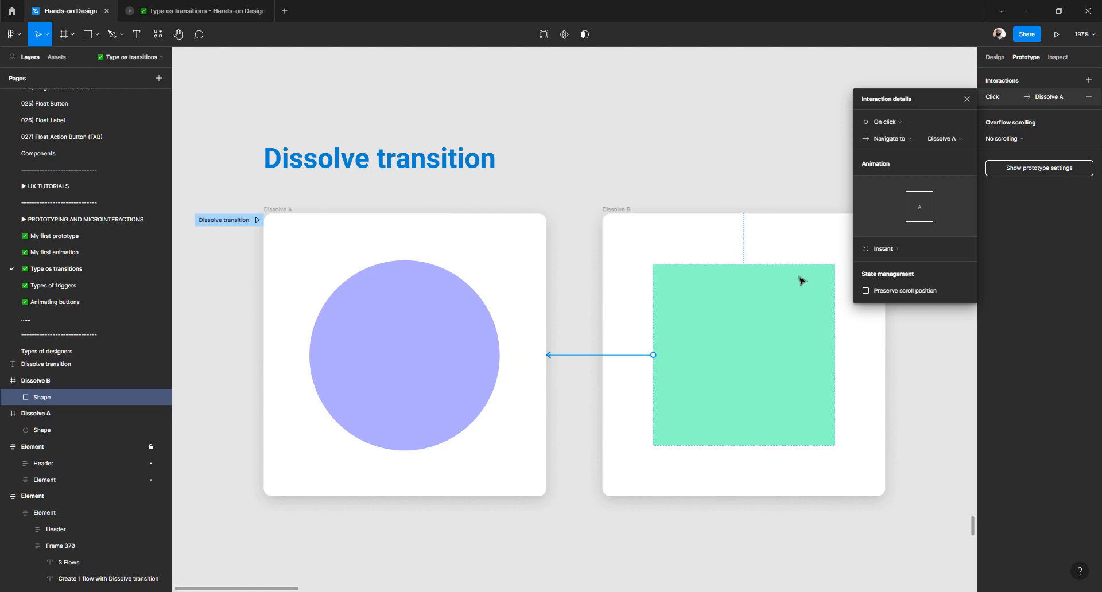
click(895, 248)
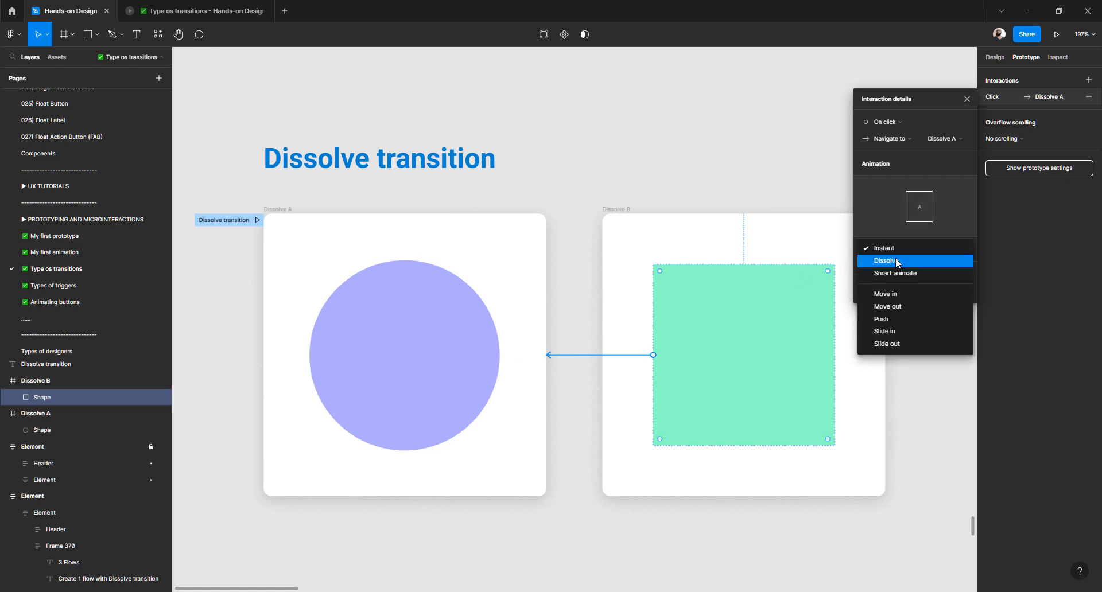
click(895, 260)
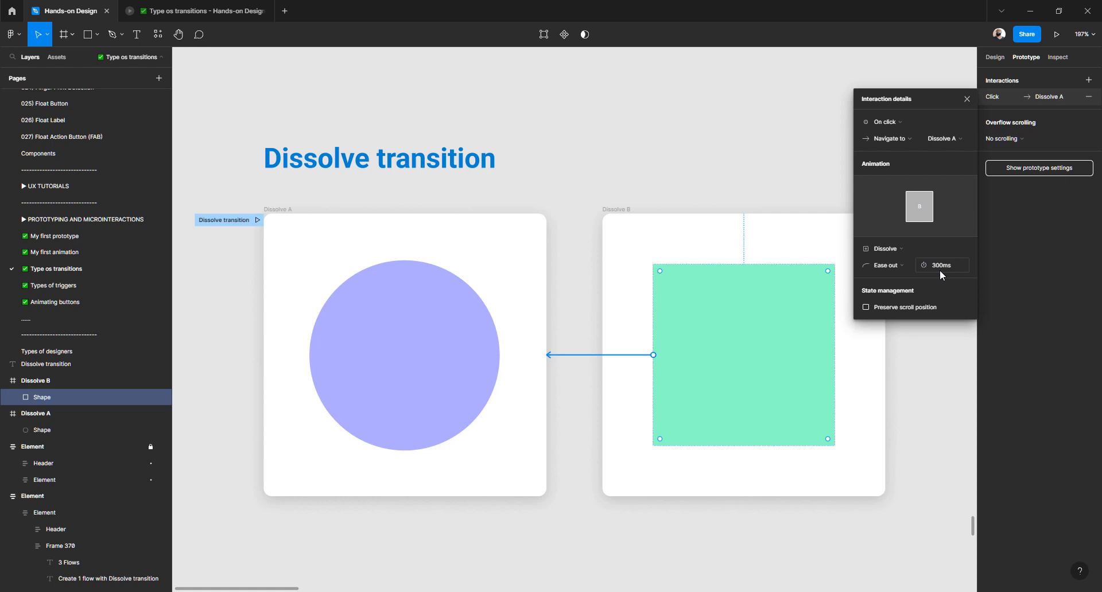
- Test the dissolve in both directions in the prototype preview, switching repeatedly between the circle and the square
click(154, 14)
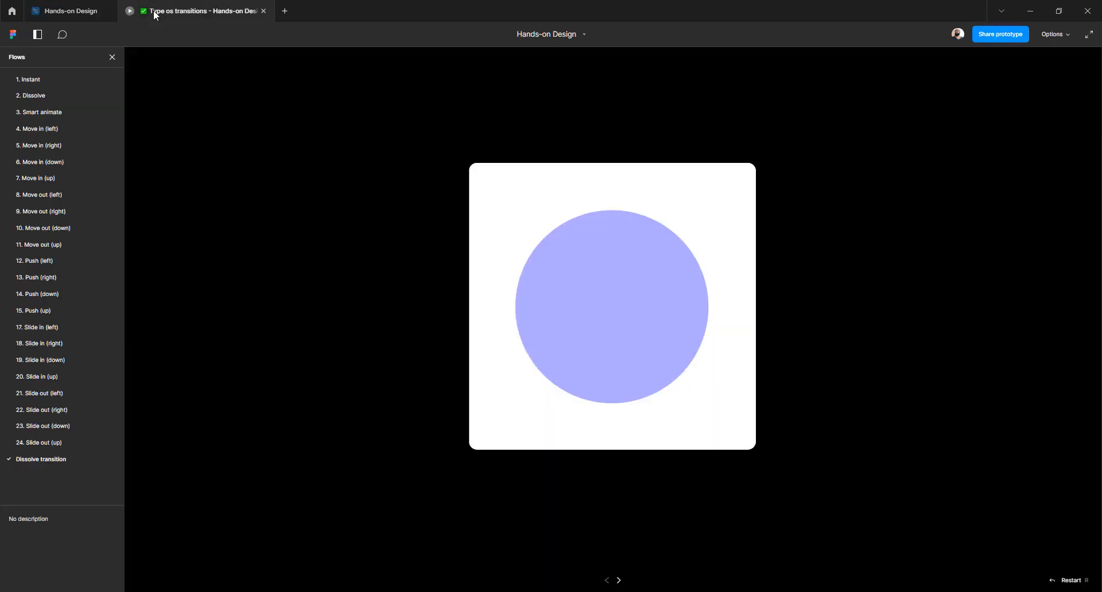
click(568, 273)
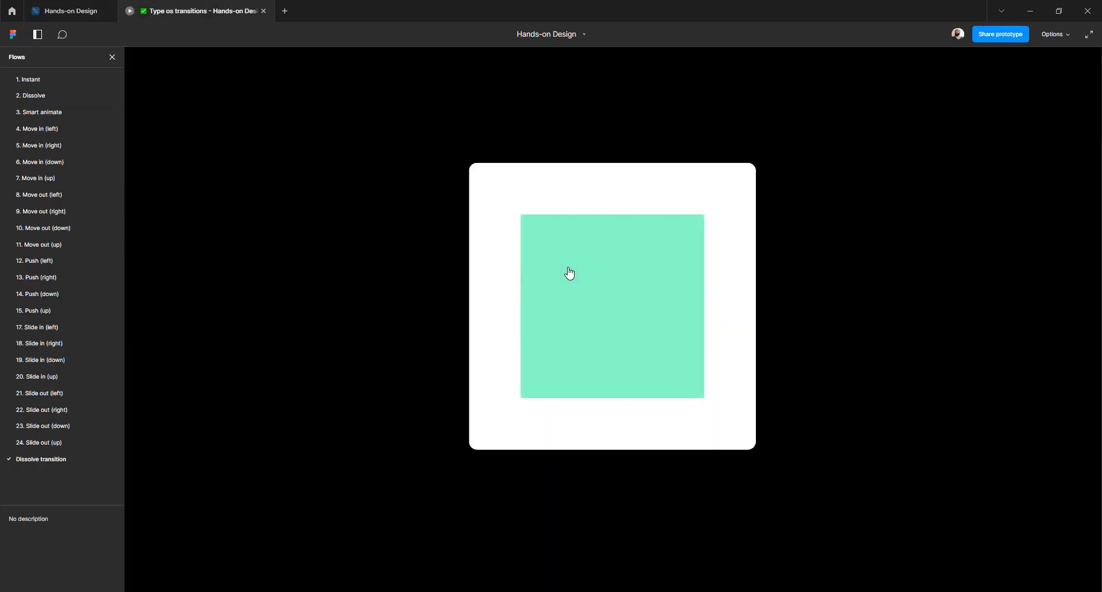
click(569, 273)
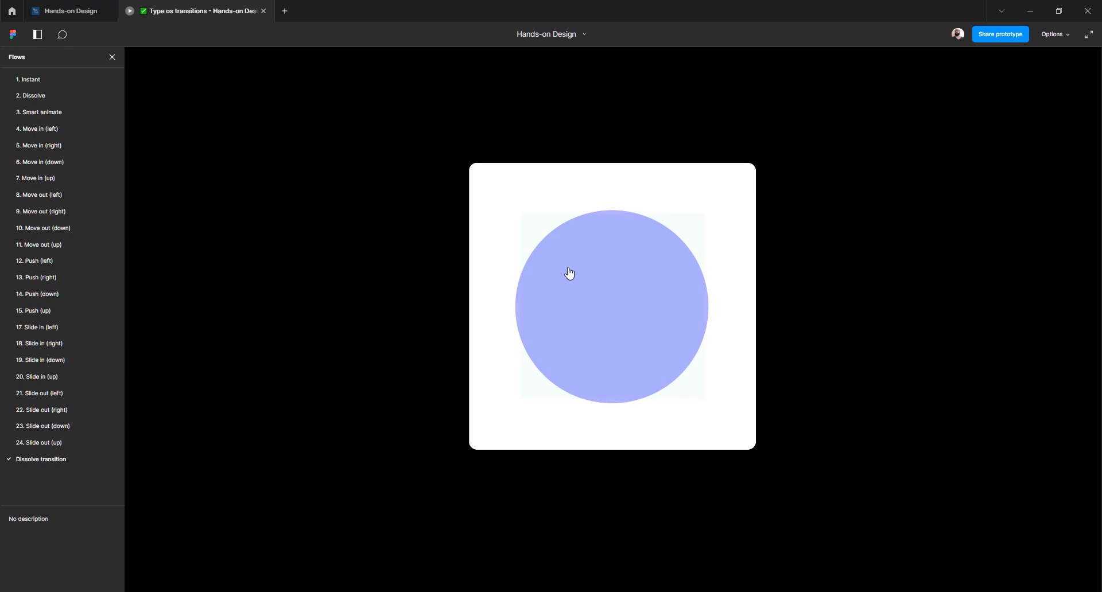
click(569, 274)
click(568, 273)
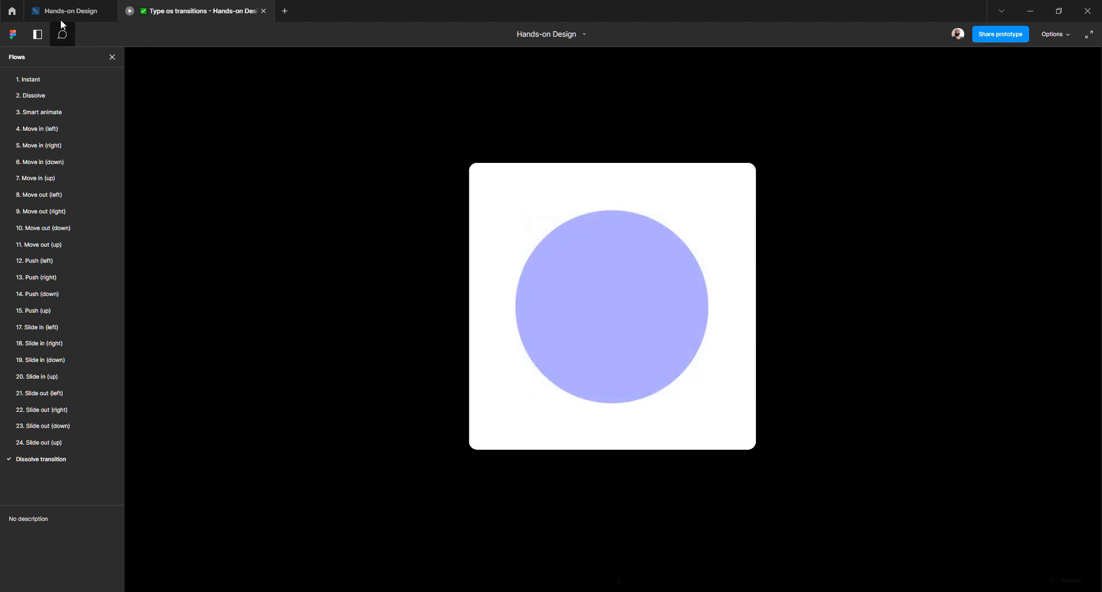
- In the design file, duplicate the Dissolve transition title with both frames into the Flows section below its bullet list
click(63, 12)
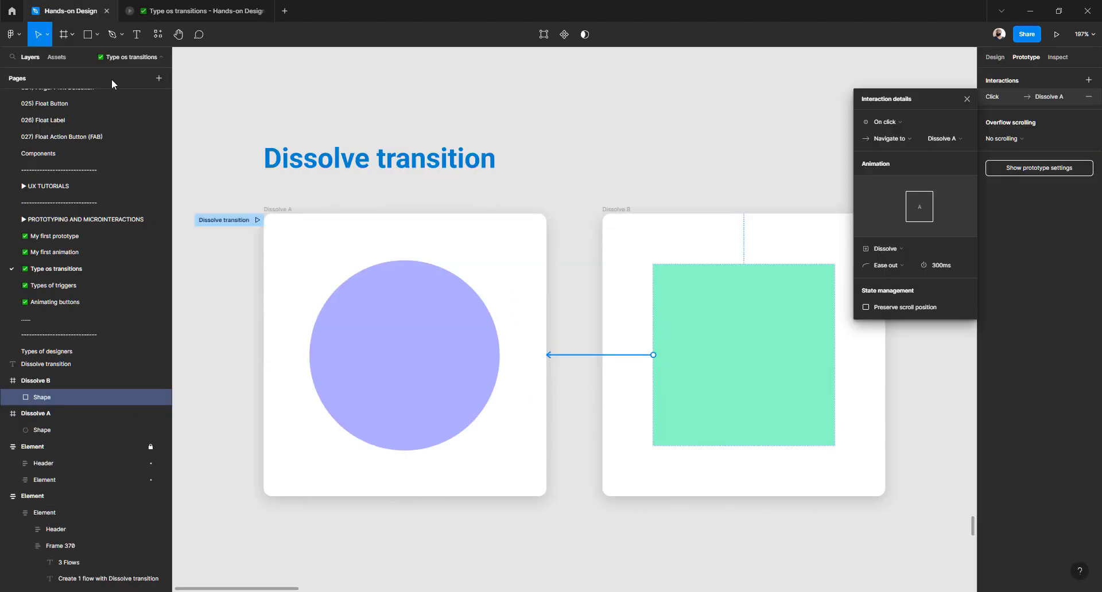
click(356, 204)
scroll(356, 206, down, 2)
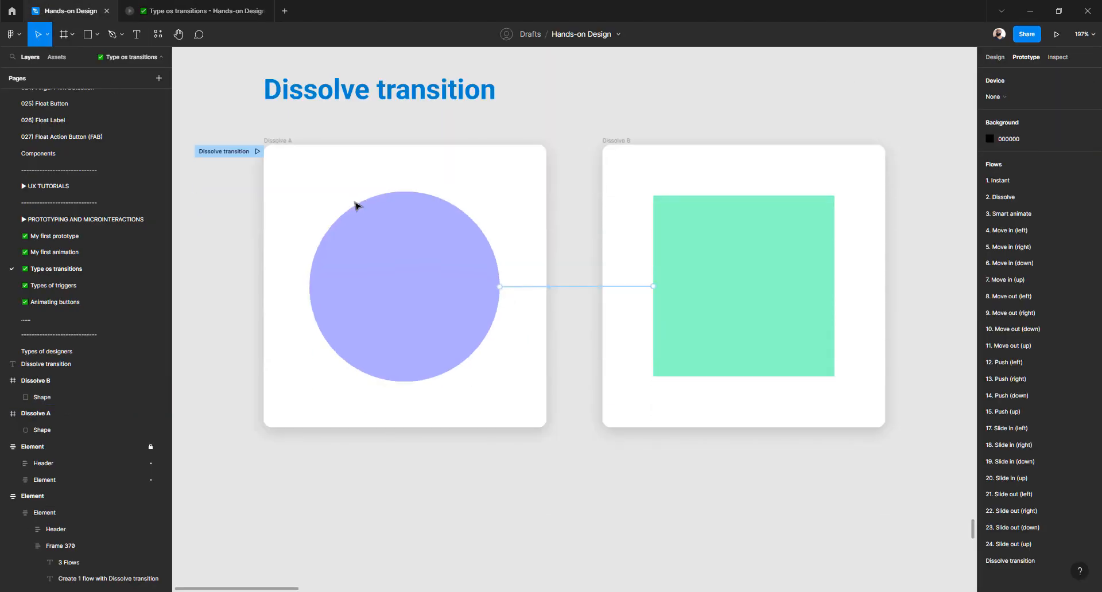
scroll(356, 206, down, 5)
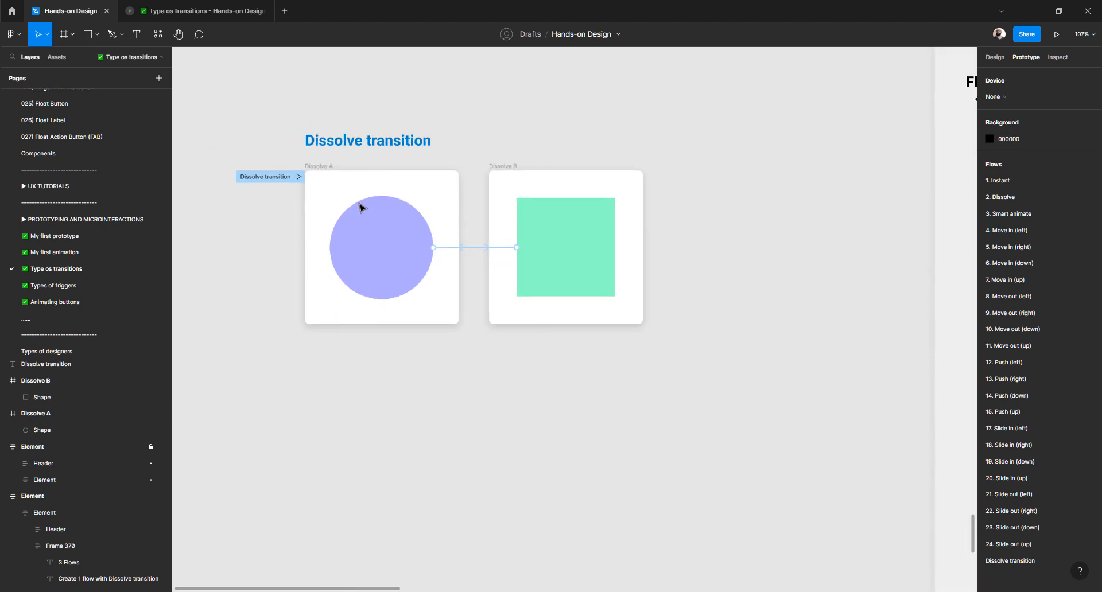
scroll(377, 214, up, 6)
scroll(377, 217, down, 2)
scroll(376, 218, down, 3)
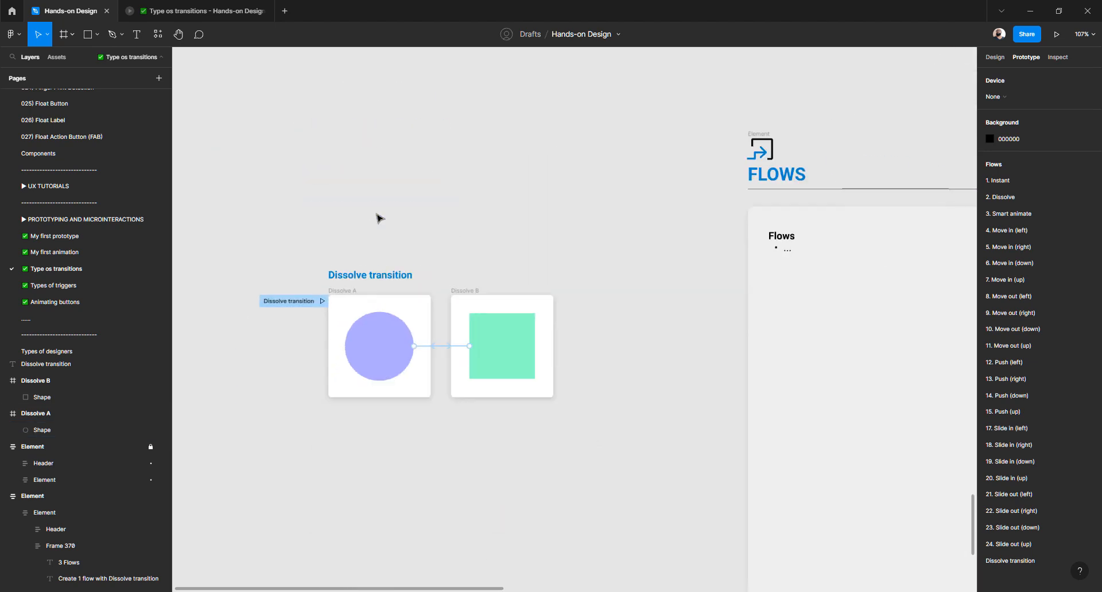
scroll(377, 217, right, 5)
scroll(522, 253, up, 4)
scroll(519, 310, down, 8)
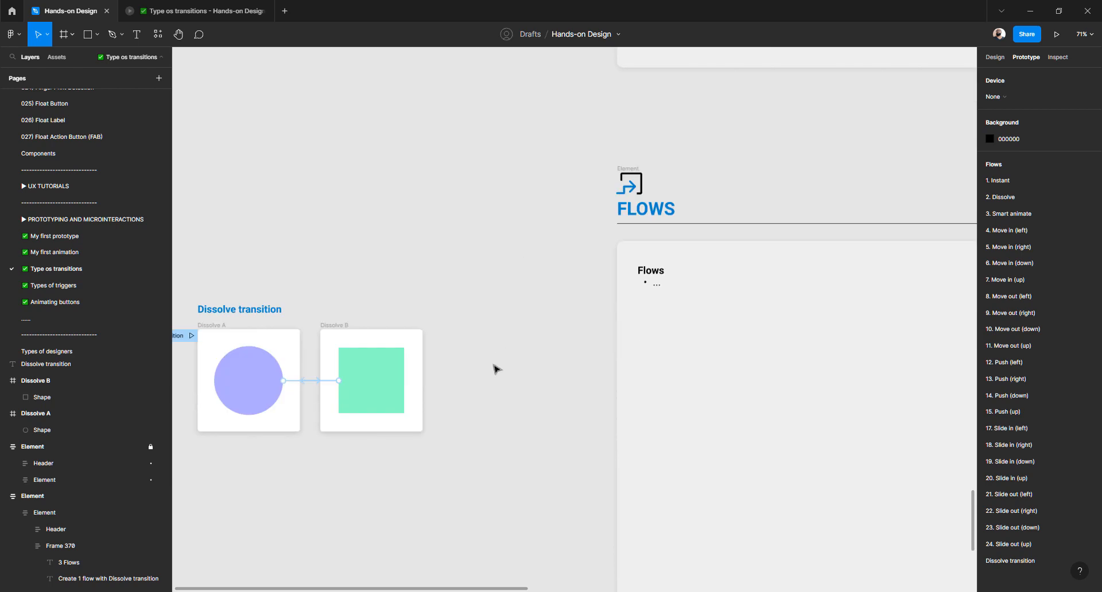
scroll(524, 390, left, 5)
drag(607, 387, 259, 175)
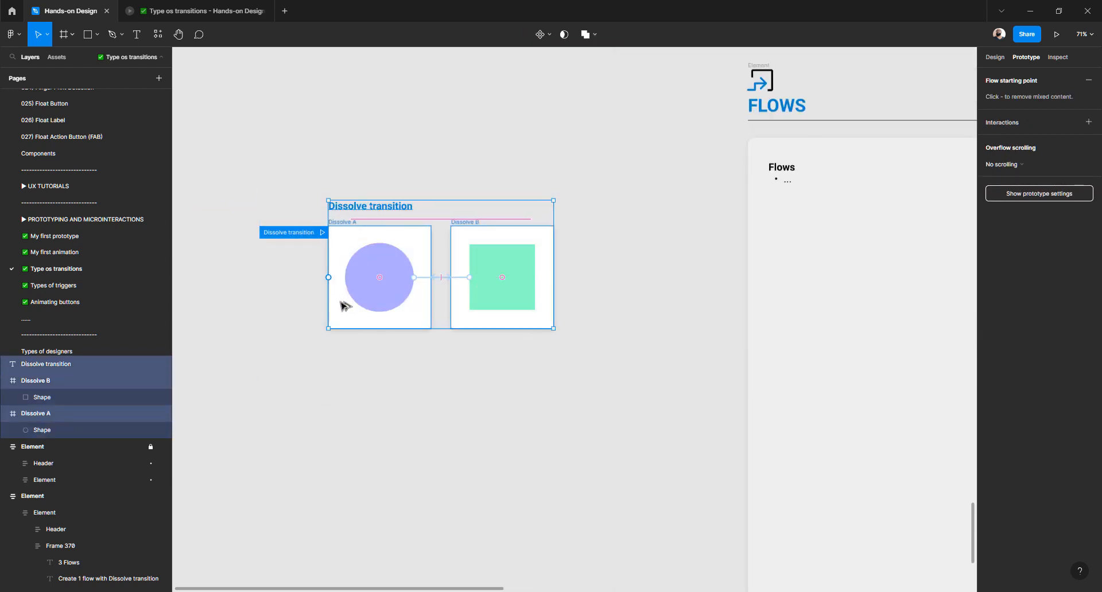
drag(340, 301, 783, 284)
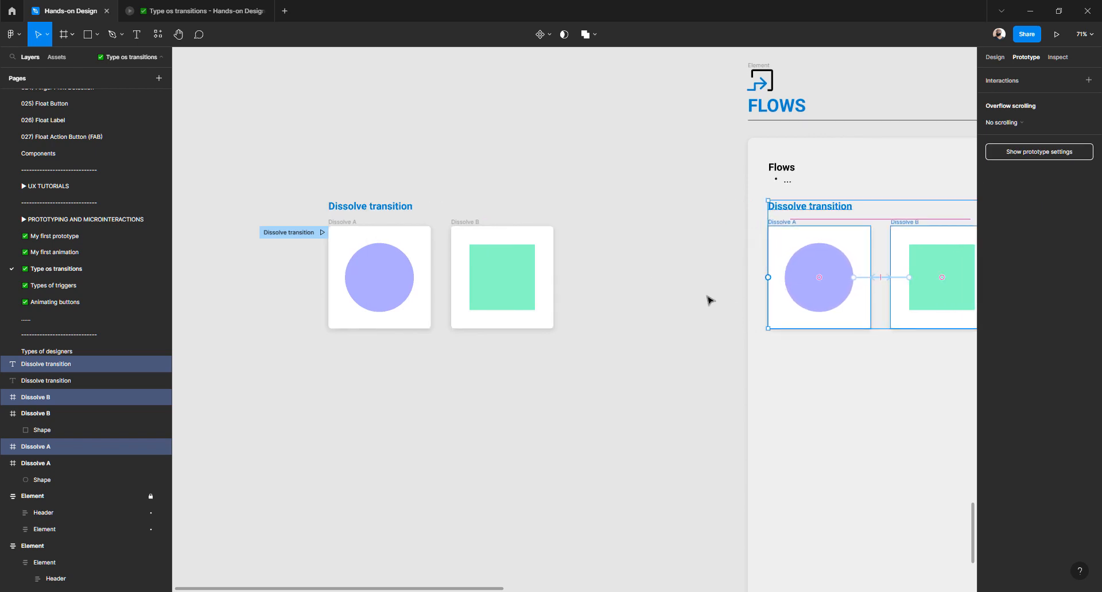
click(678, 308)
scroll(679, 309, right, 3)
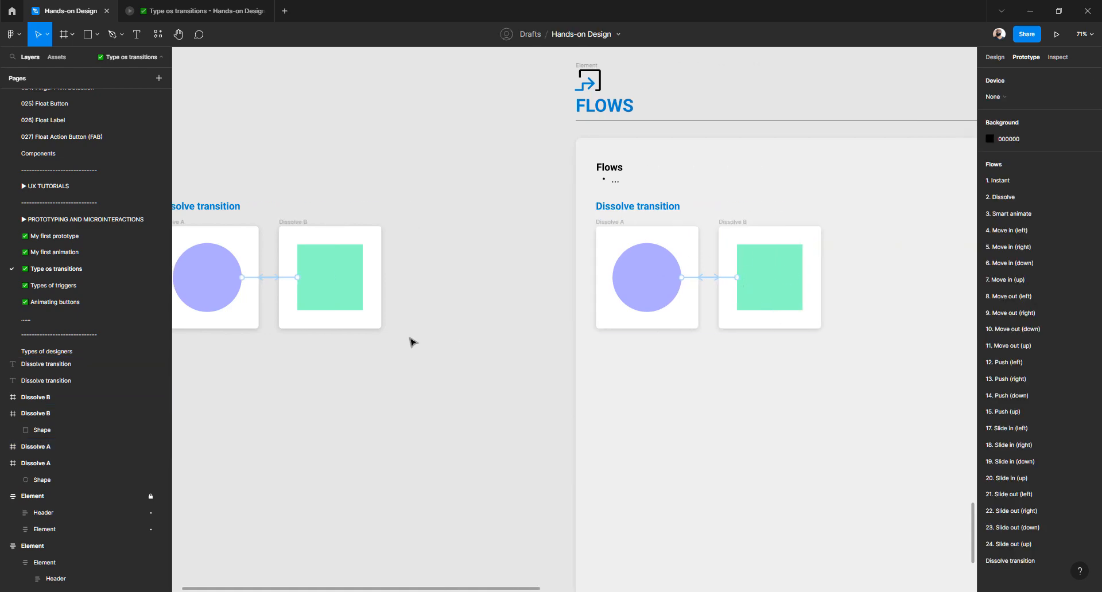
- Check the briefing for the second flow, rename the original Dissolve A flow starting point "Smart animation transition", and copy that name
scroll(433, 308, left, 3)
scroll(404, 276, up, 7)
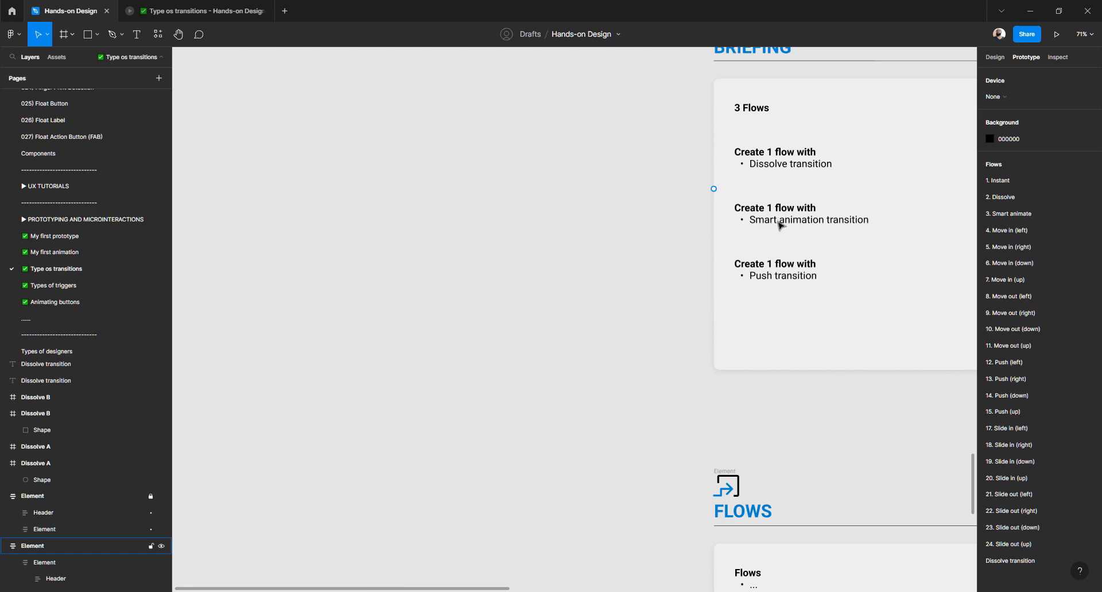
scroll(618, 313, down, 6)
scroll(386, 298, left, 2)
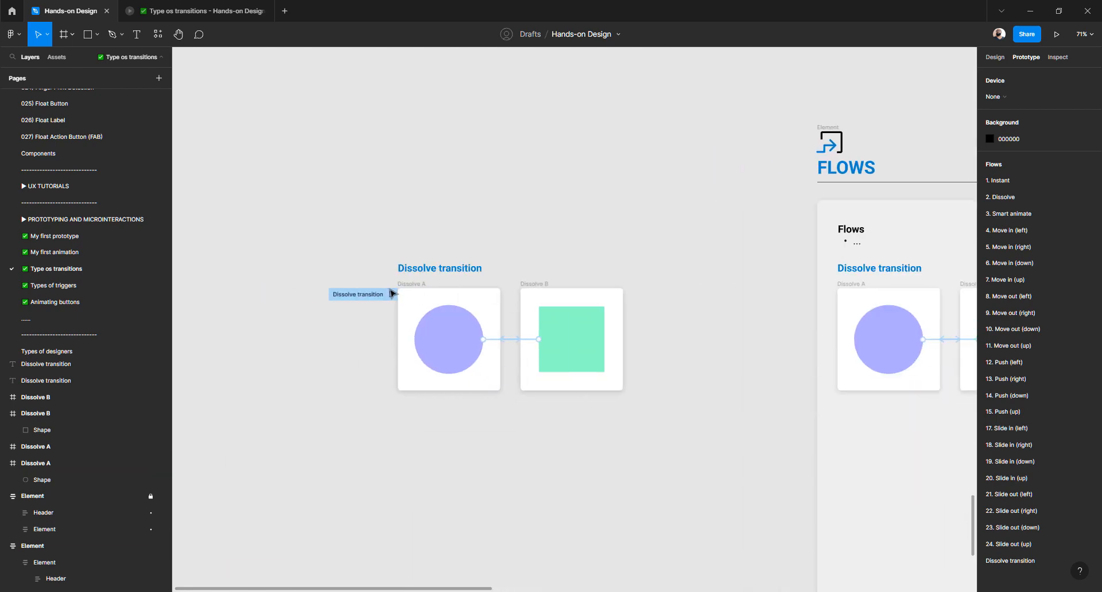
double_click(374, 296)
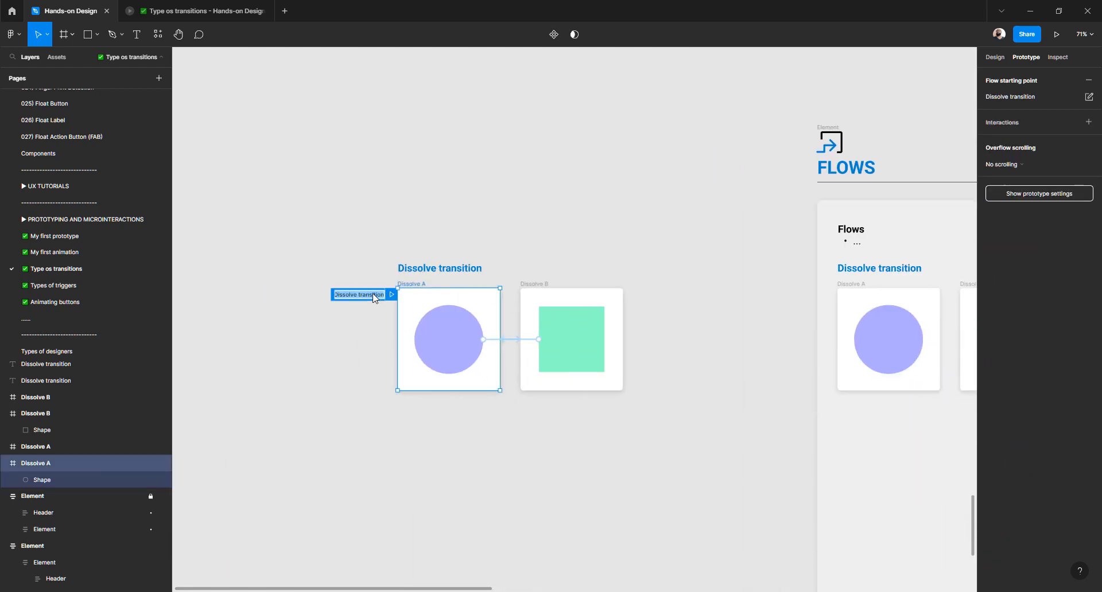
text(Smart animati)
text(on trans)
text(ition)
key(Return)
double_click(1011, 99)
key(ctrl+c)
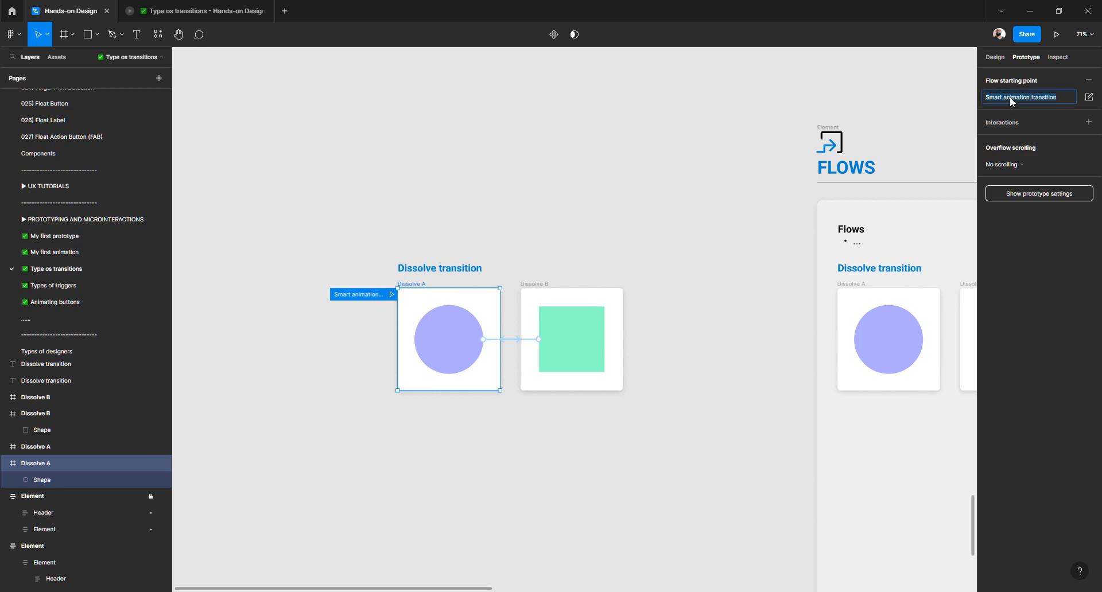
- Replace the title above the original pair of frames with the copied text "Smart animation transition"
double_click(448, 270)
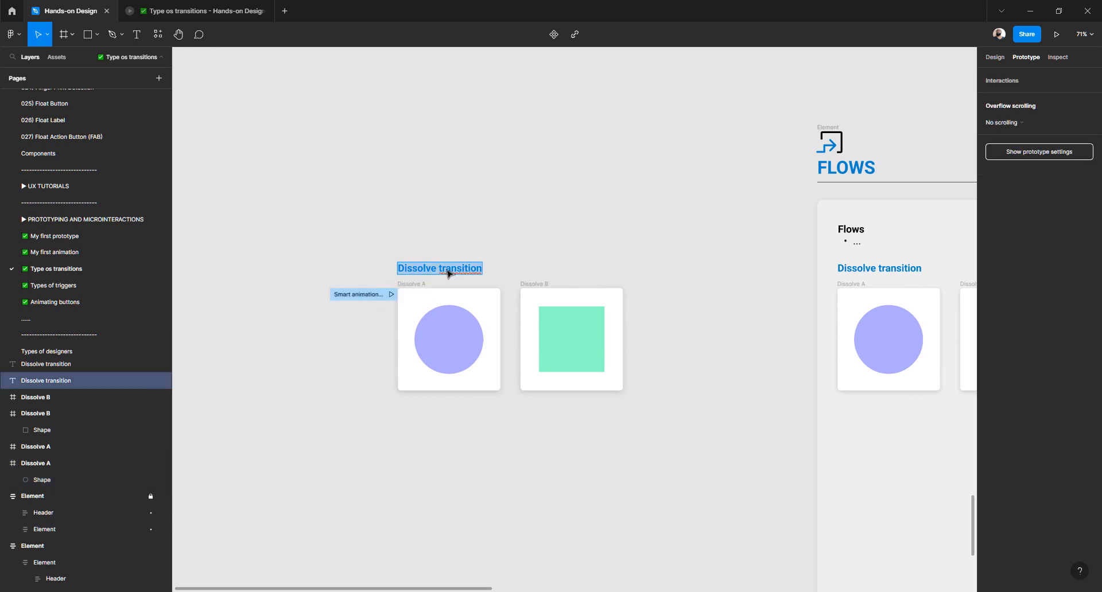
right_click(447, 269)
triple_click(428, 270)
key(ctrl+v)
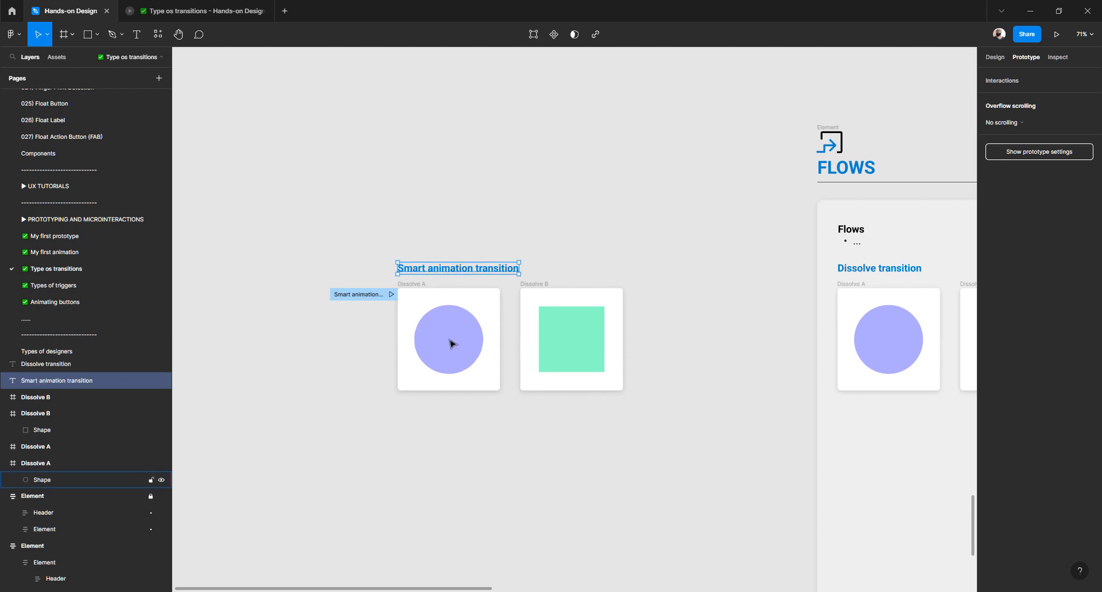
- Change the fill of the circle in the original Dissolve A frame to the blue document colour 0083CD
click(450, 342)
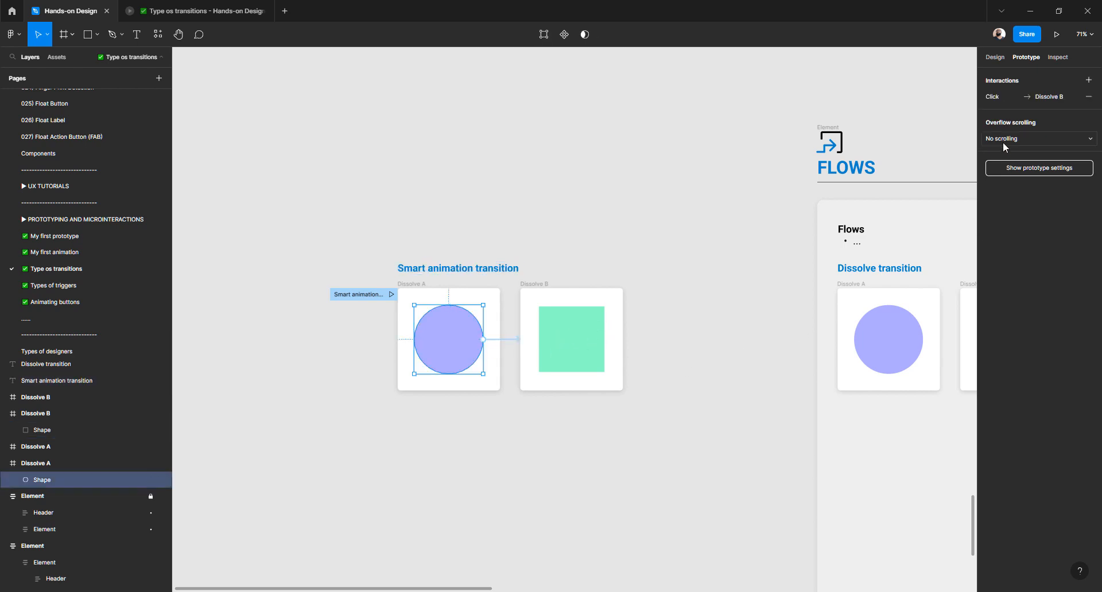
click(995, 59)
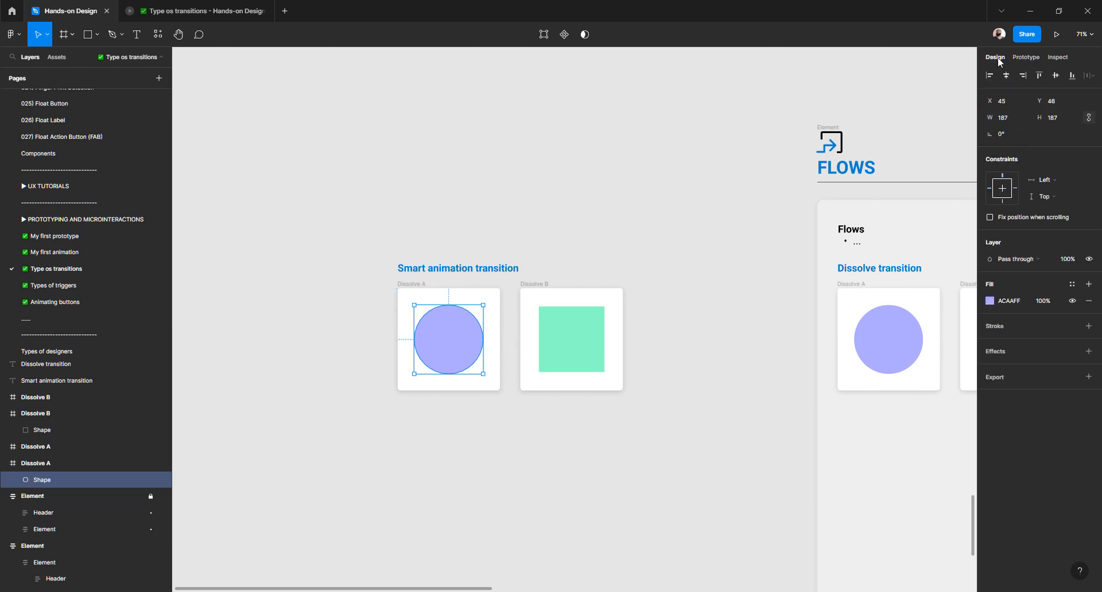
click(989, 301)
click(890, 522)
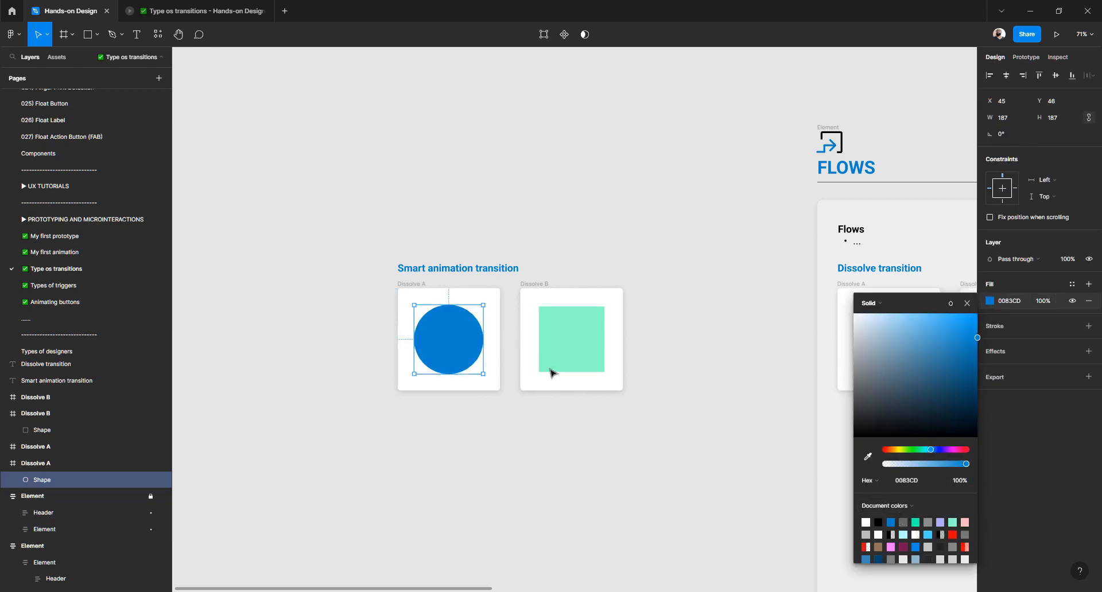
- Rotate the square in the original Dissolve B frame to -45° and shrink it to about 146 by 146
click(539, 356)
click(560, 362)
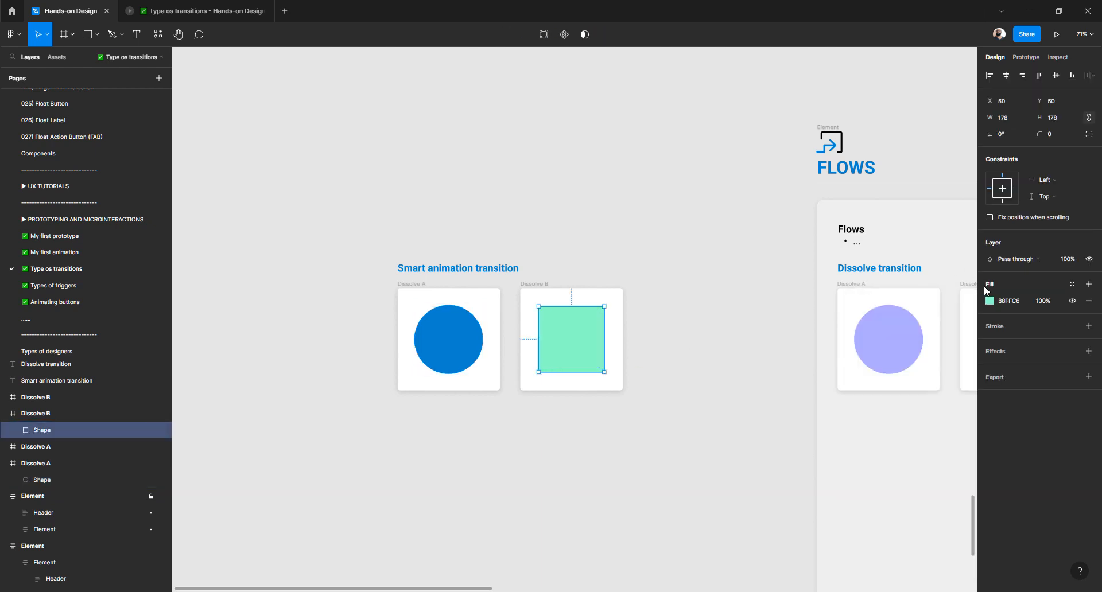
drag(608, 302, 607, 344)
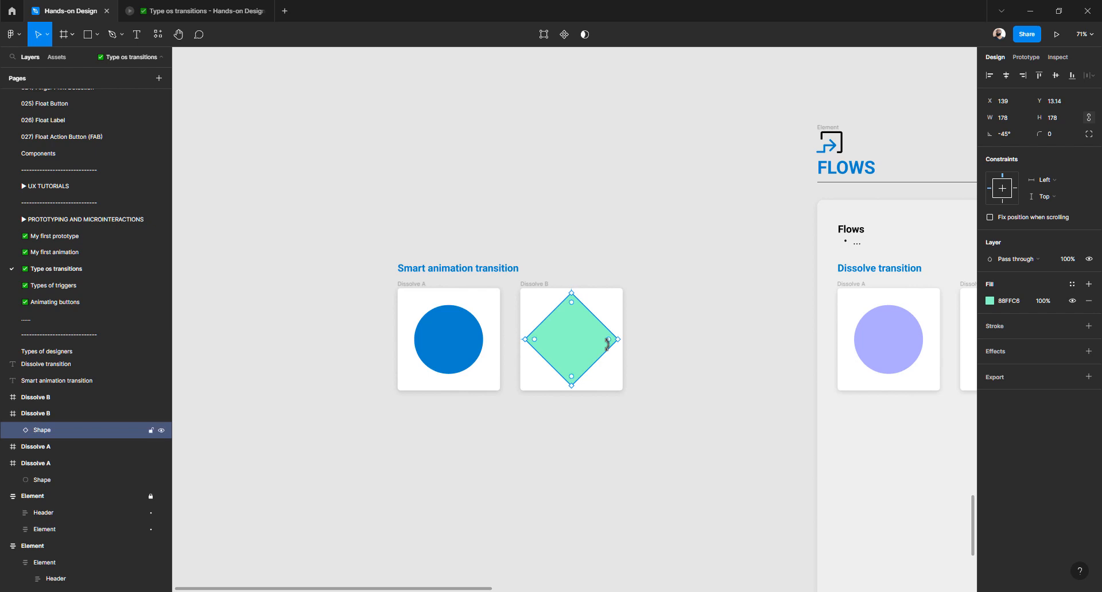
drag(573, 293, 572, 301)
- Flatten the blue circle into an ellipse about 187 by 111, and fill the rotated square with the pink document colour FFBFBF
click(447, 335)
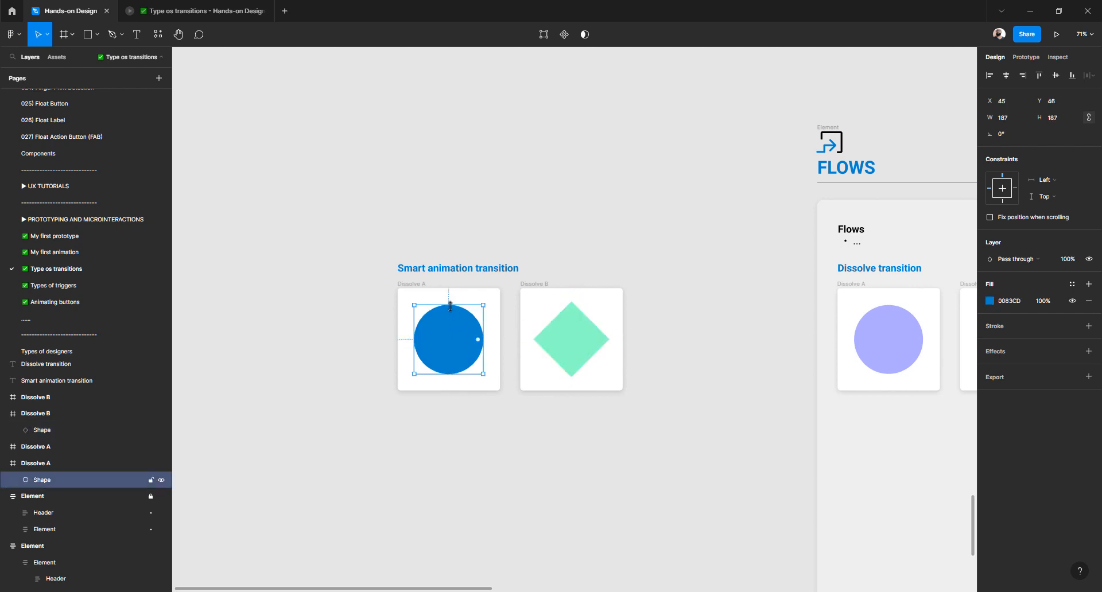
drag(449, 305, 450, 317)
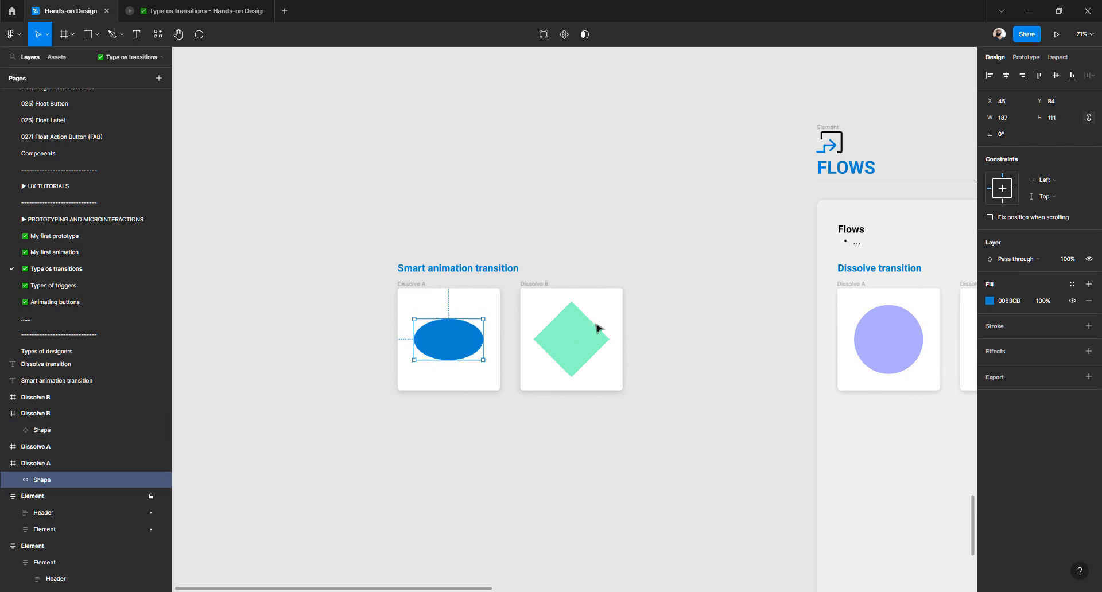
click(567, 342)
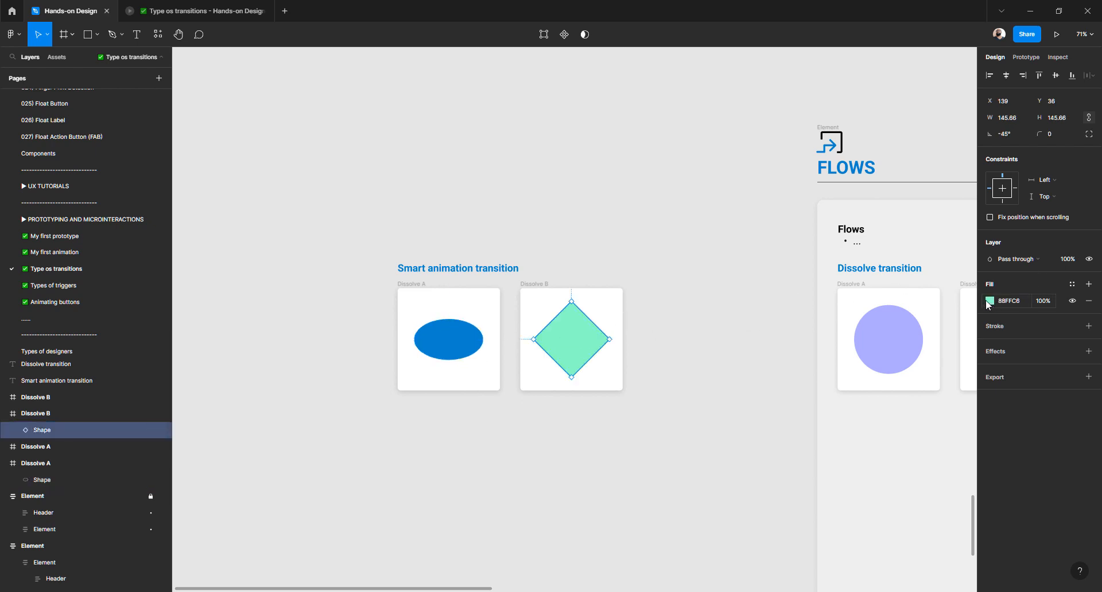
click(989, 300)
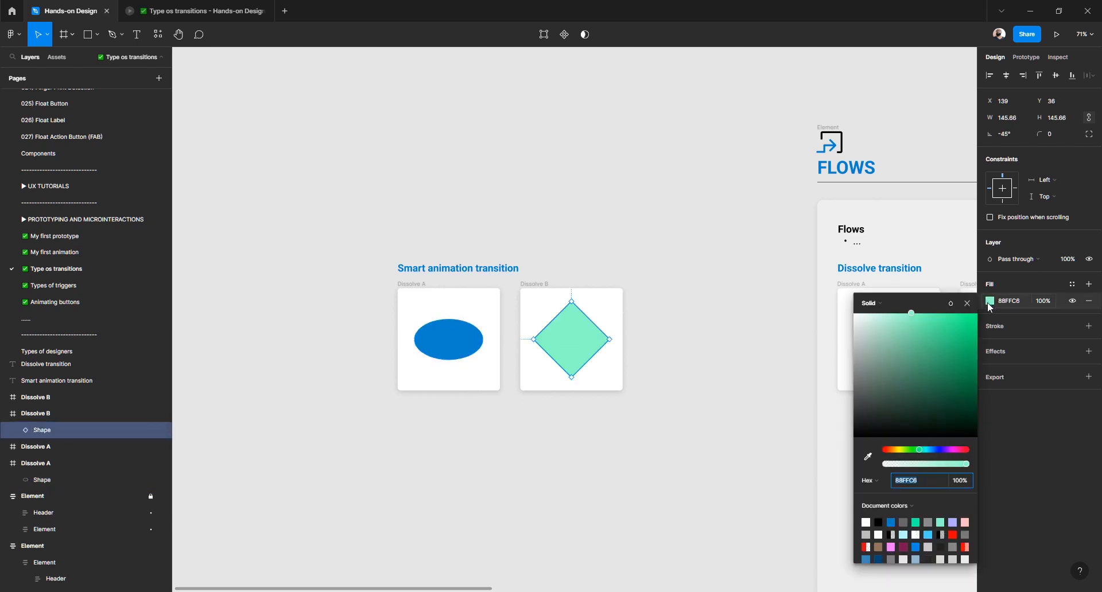
click(965, 522)
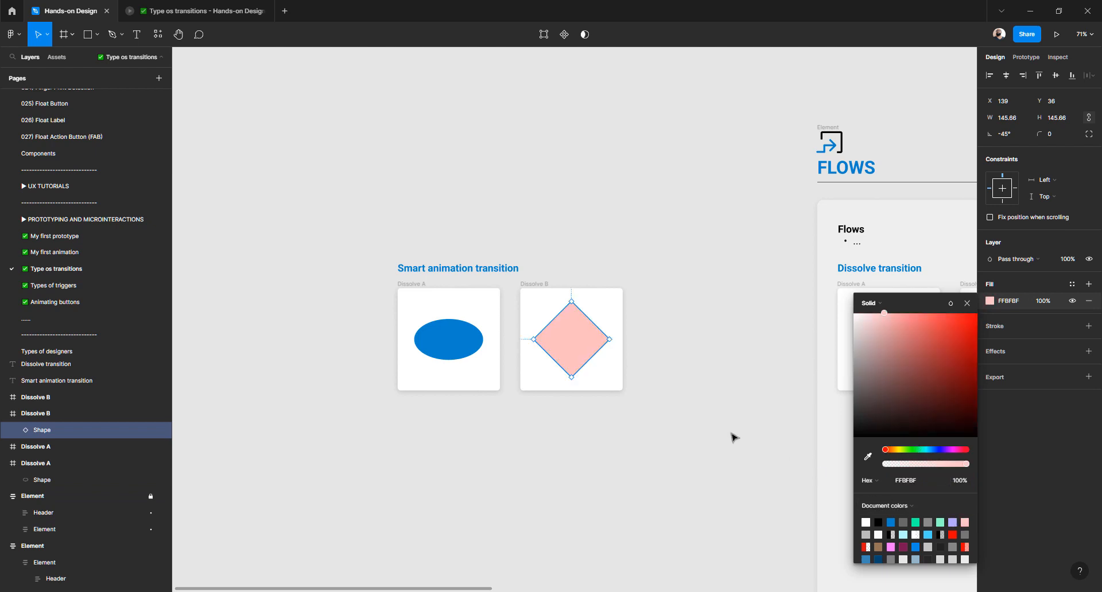
key(Escape)
key(Escape)
- Rename the original frame containing the blue ellipse "Smart animation transition A"
scroll(509, 330, up, 5)
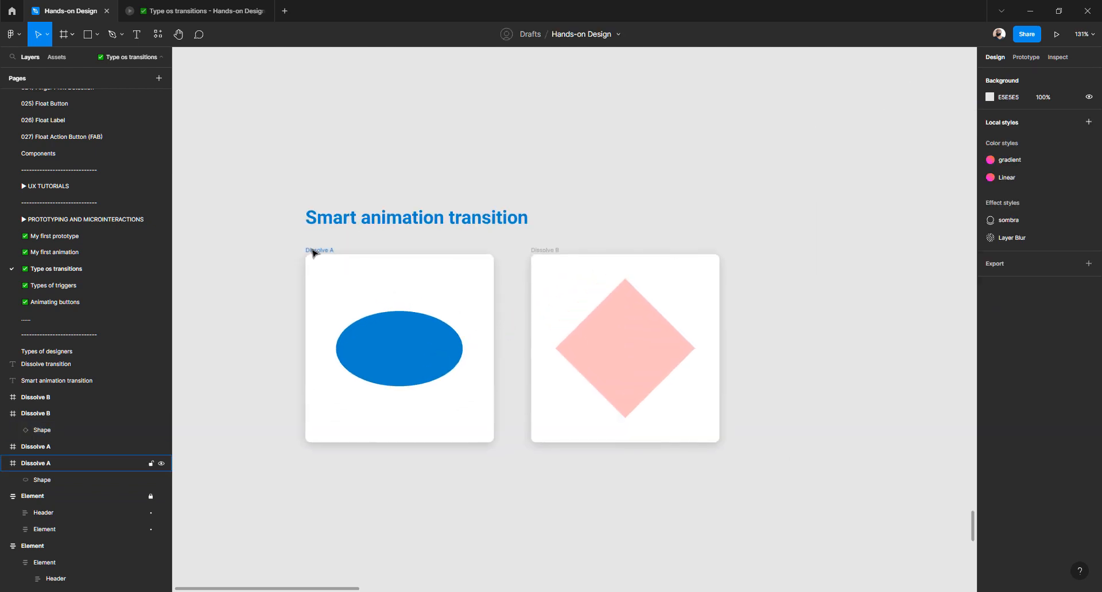
click(313, 250)
scroll(330, 248, down, 5)
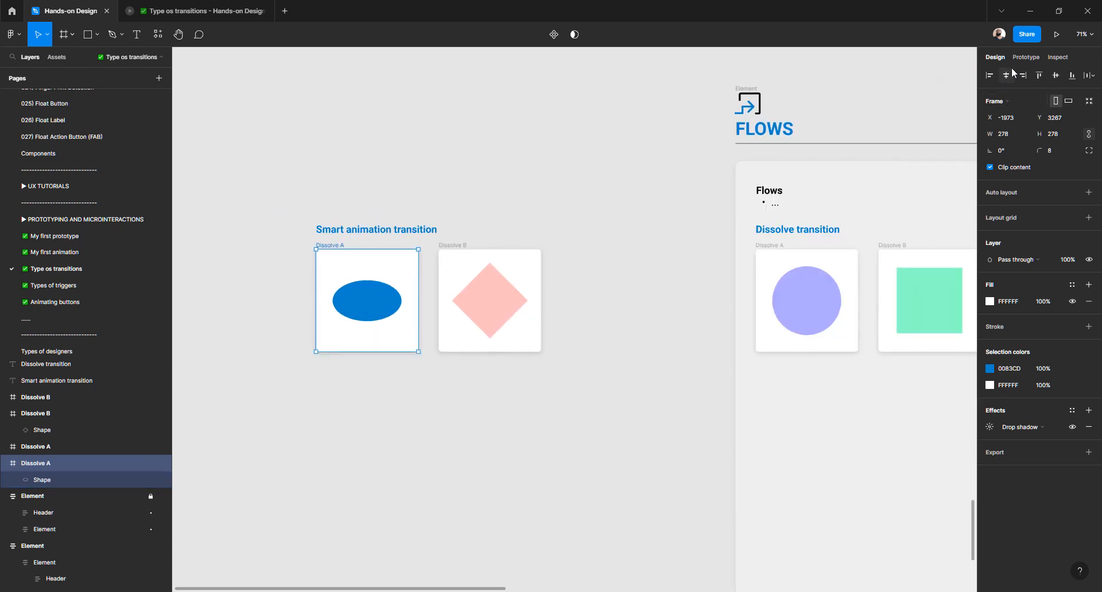
click(1024, 58)
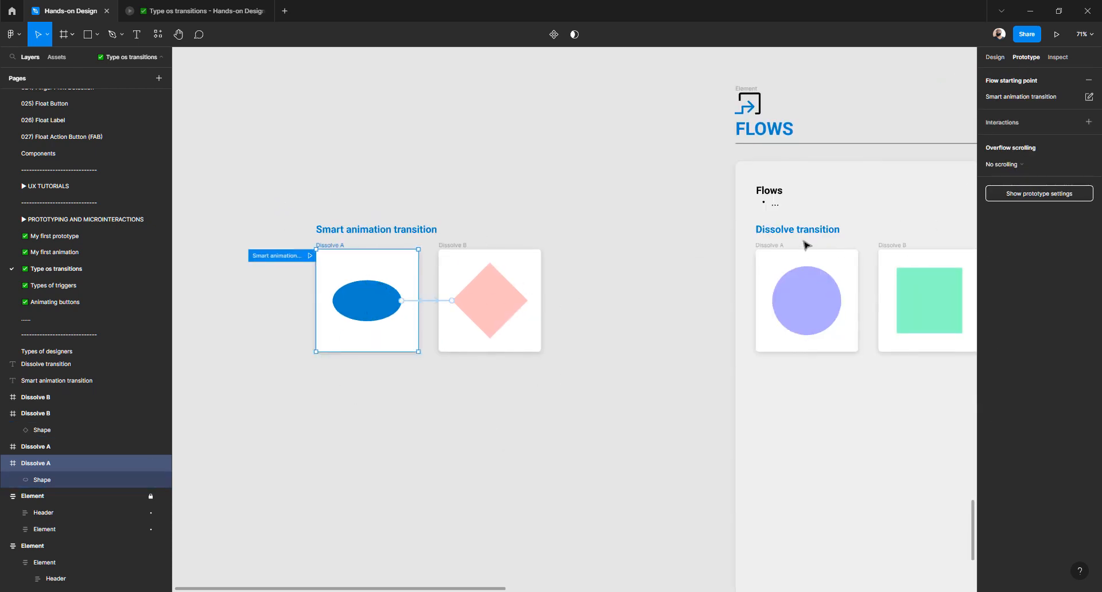
click(778, 246)
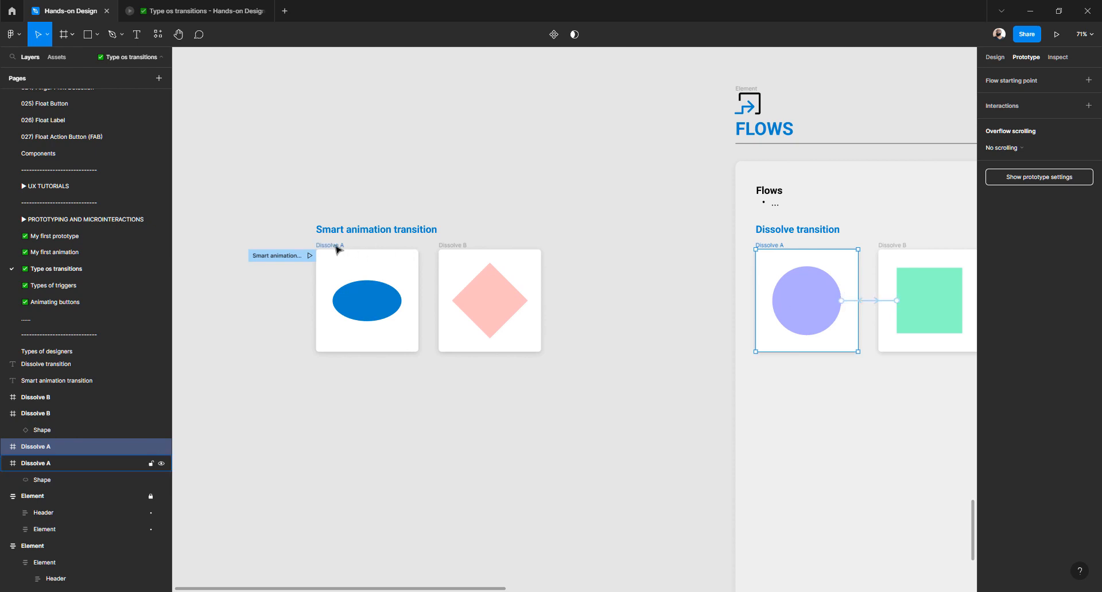
click(337, 248)
click(451, 247)
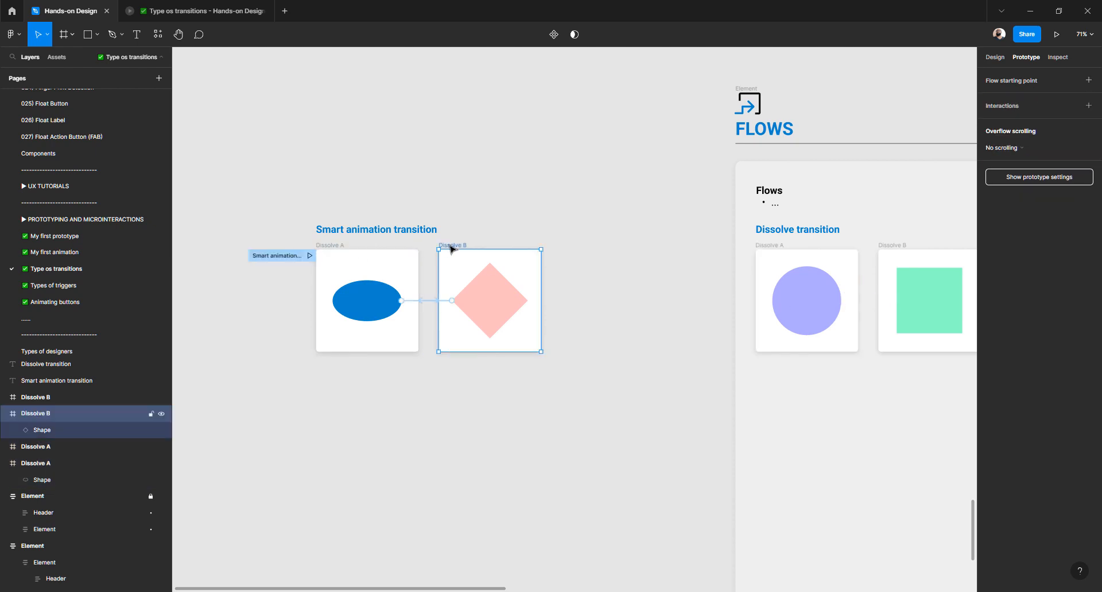
click(285, 255)
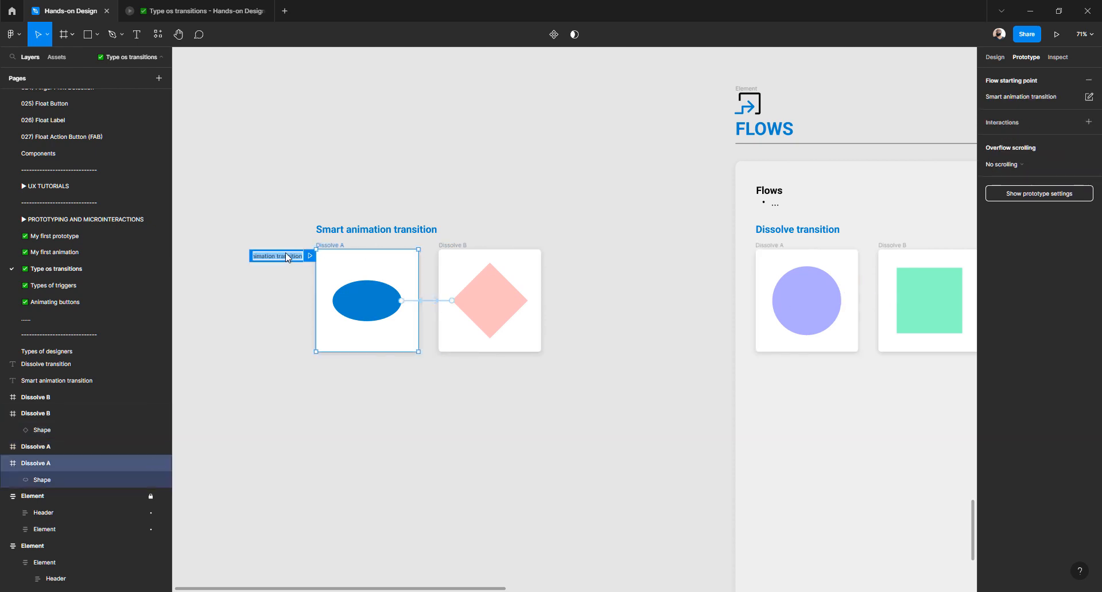
click(327, 245)
double_click(48, 463)
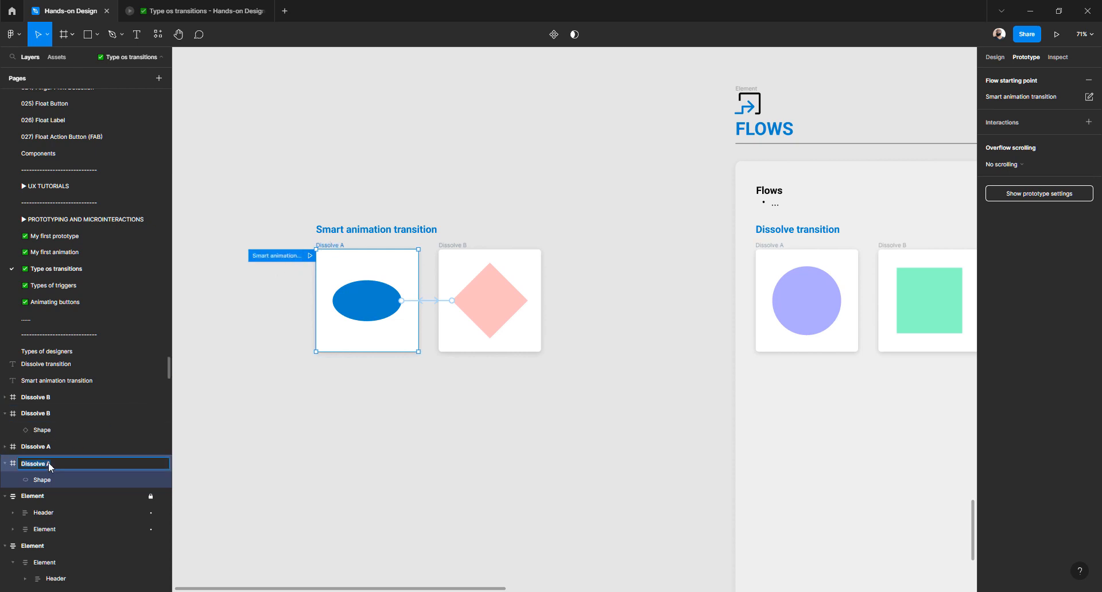
key(ctrl+v)
key(Return)
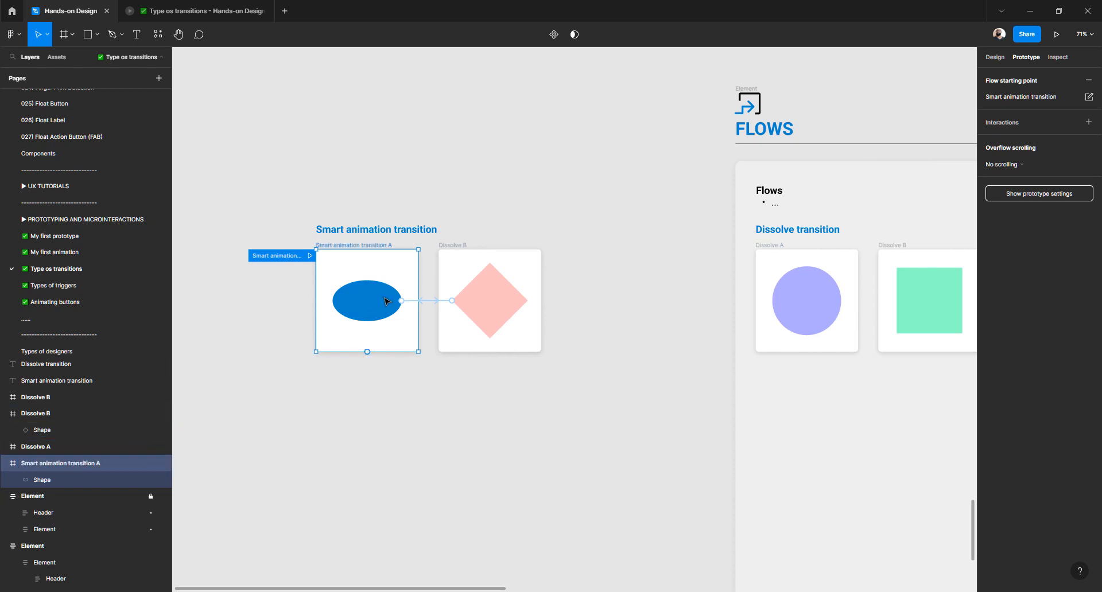
- Rename the original frame containing the pink diamond "Smart animation transition B"
click(453, 247)
double_click(45, 414)
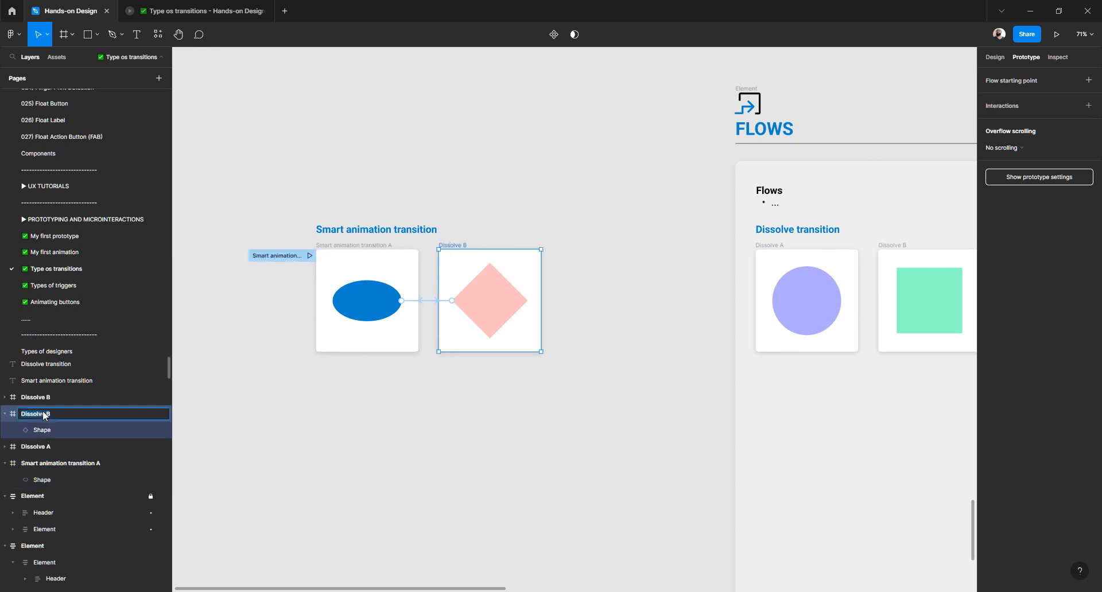
key(ctrl+v)
key(Return)
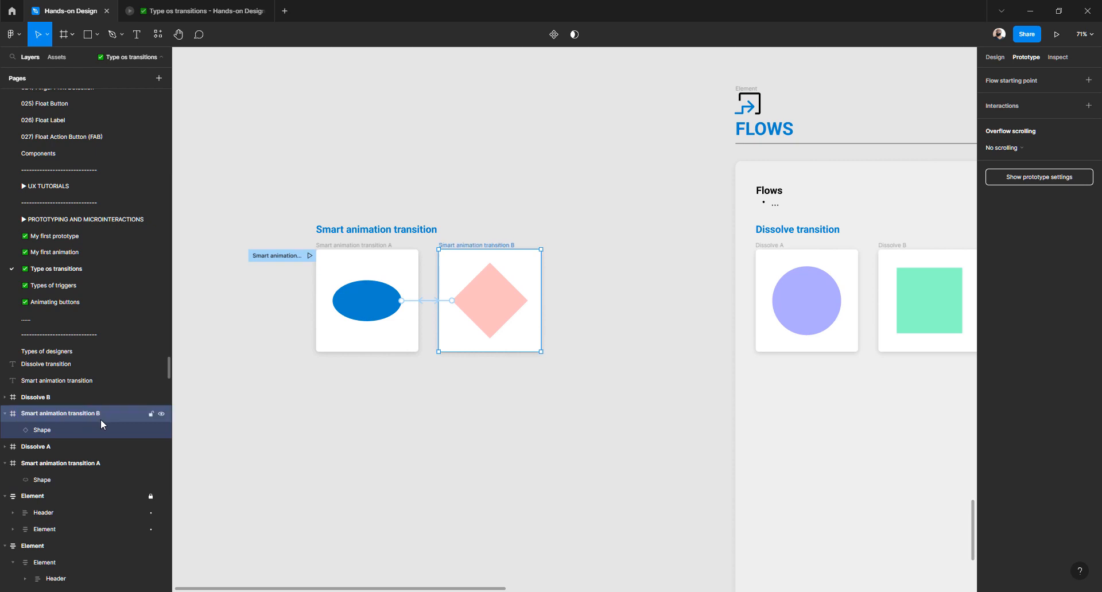
- Set the animation of the ellipse's link to the diamond frame to Smart animate
click(413, 303)
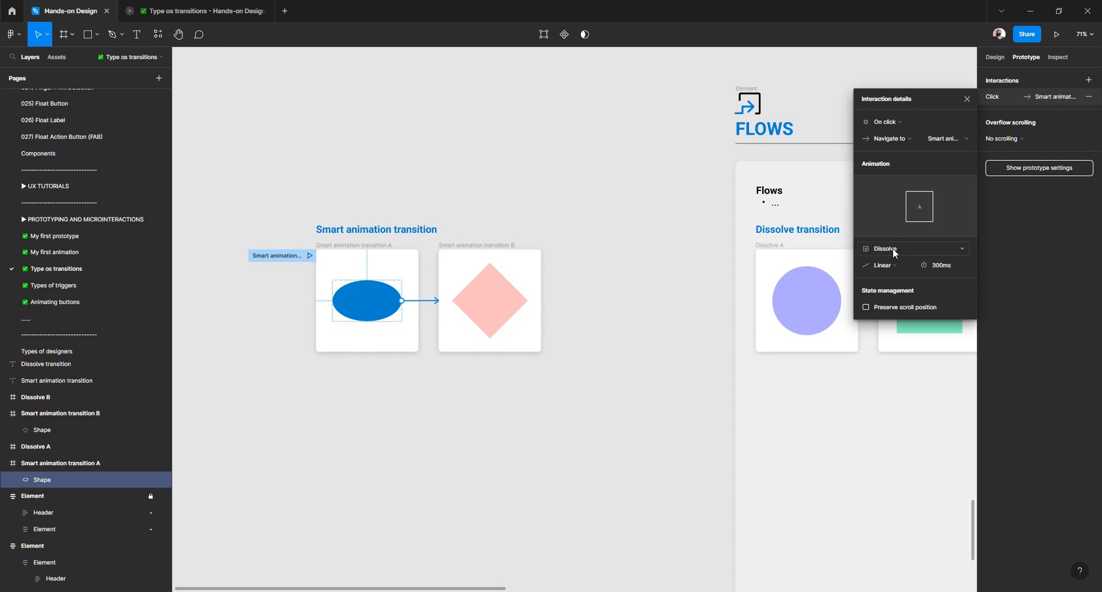
click(893, 248)
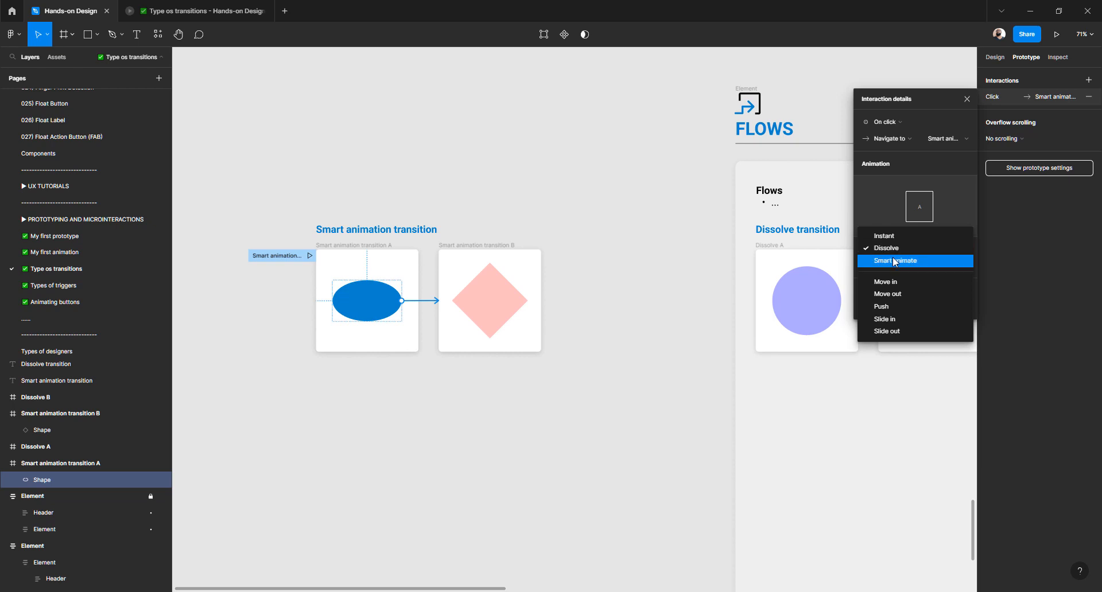
click(893, 261)
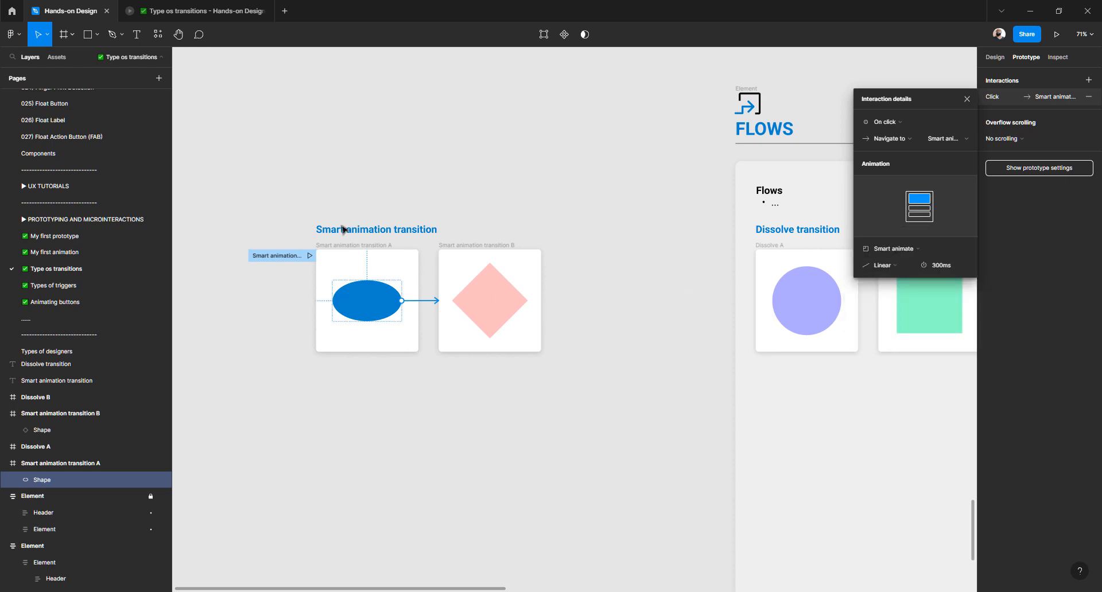
- Correct the title above the ellipse and diamond frames to "Smart animate transition" and copy the whole title
scroll(342, 225, up, 3)
click(389, 232)
double_click(401, 233)
click(417, 233)
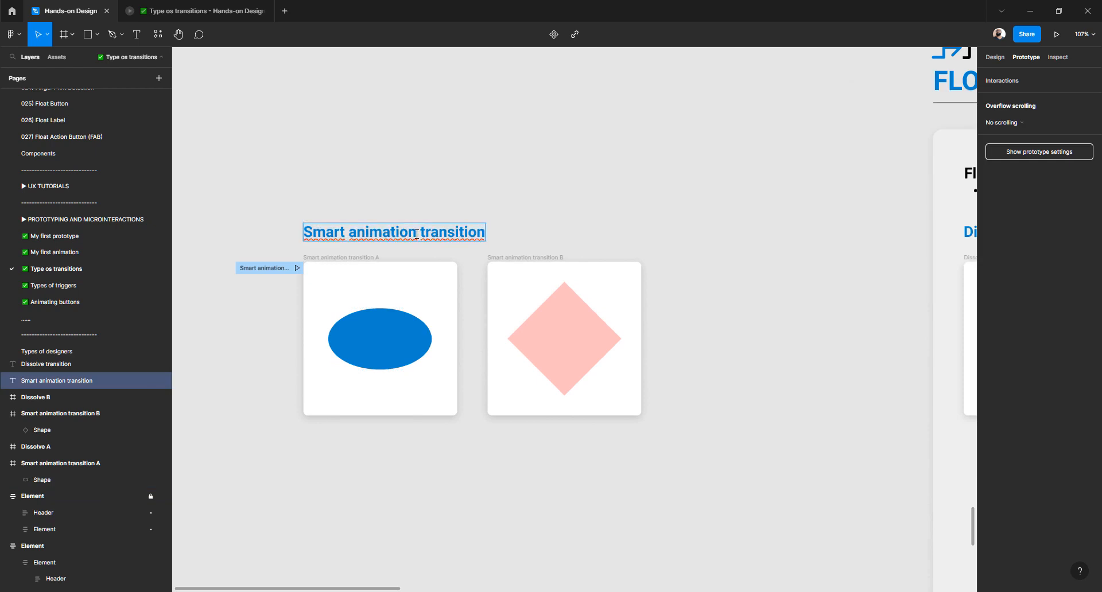
key(BackSpace)
key(BackSpace)
key(BackSpace)
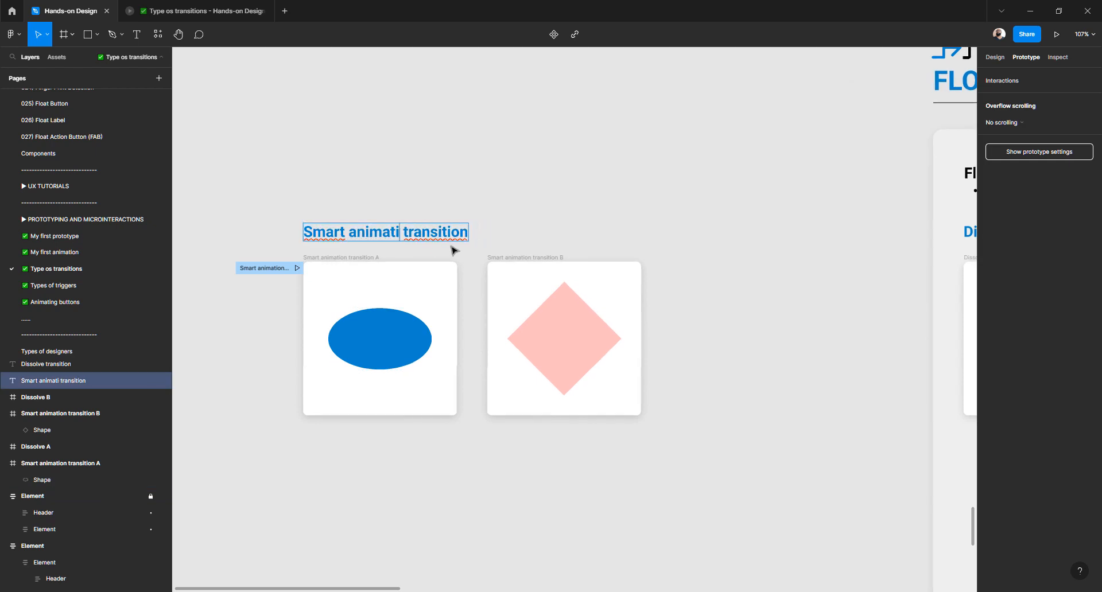
text(e)
key(ctrl+a)
key(ctrl+c)
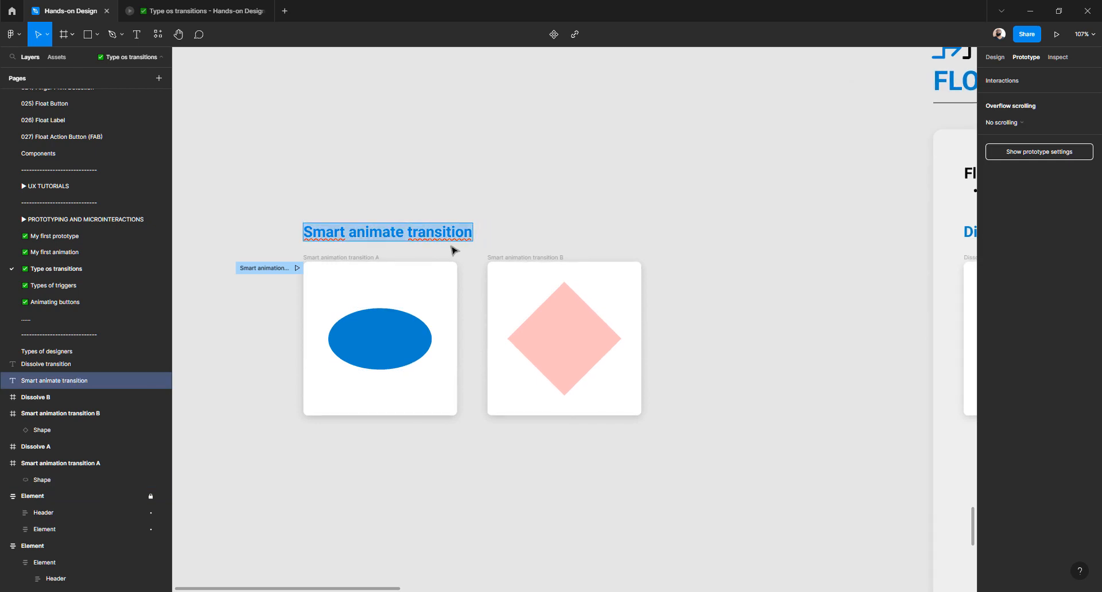
- Rename the ellipse frame's flow starting point "Smart animate transition" using the copied title
double_click(272, 270)
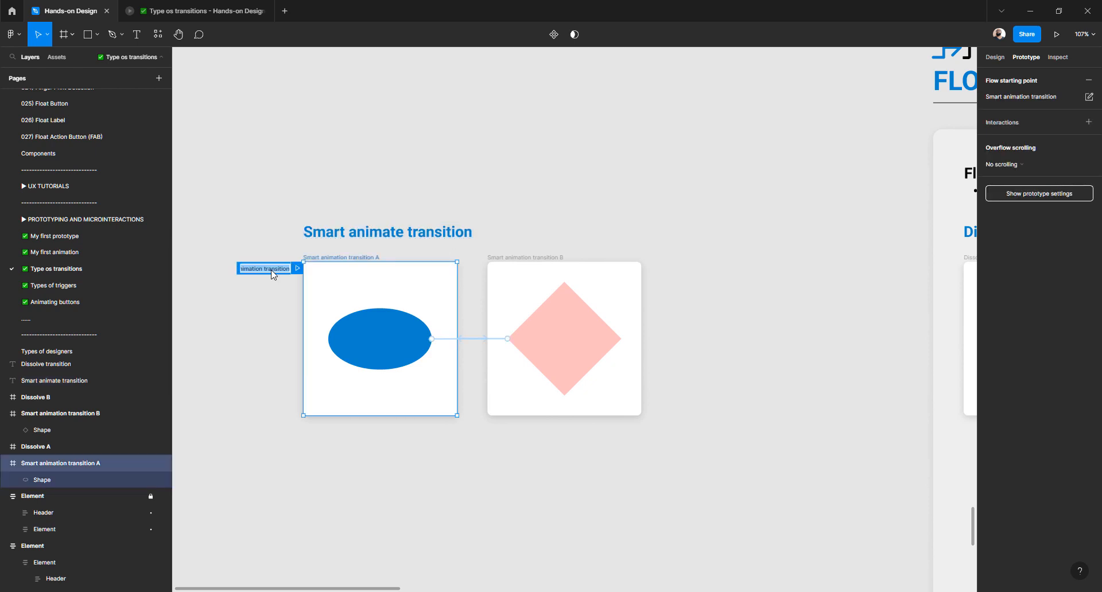
key(ctrl+v)
key(Return)
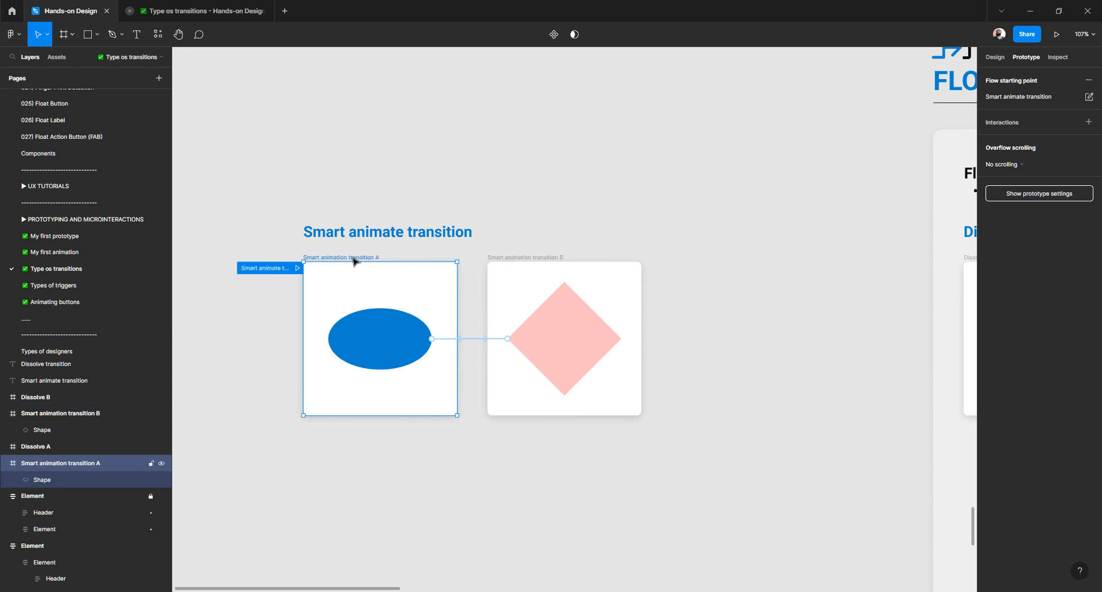
- Rename the ellipse frame "Smart animate transition A", keeping its letter suffix
double_click(74, 462)
click(95, 464)
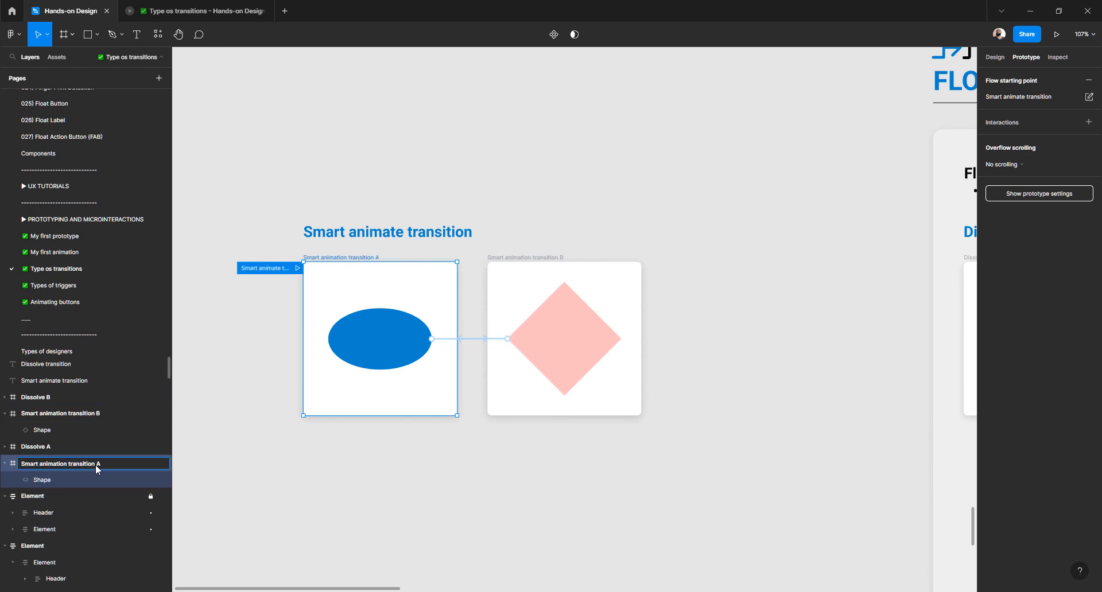
drag(94, 464, 2, 463)
key(ctrl+v)
- Rename the diamond frame "Smart animate transition B", keeping its letter suffix, and clear the selection
click(531, 257)
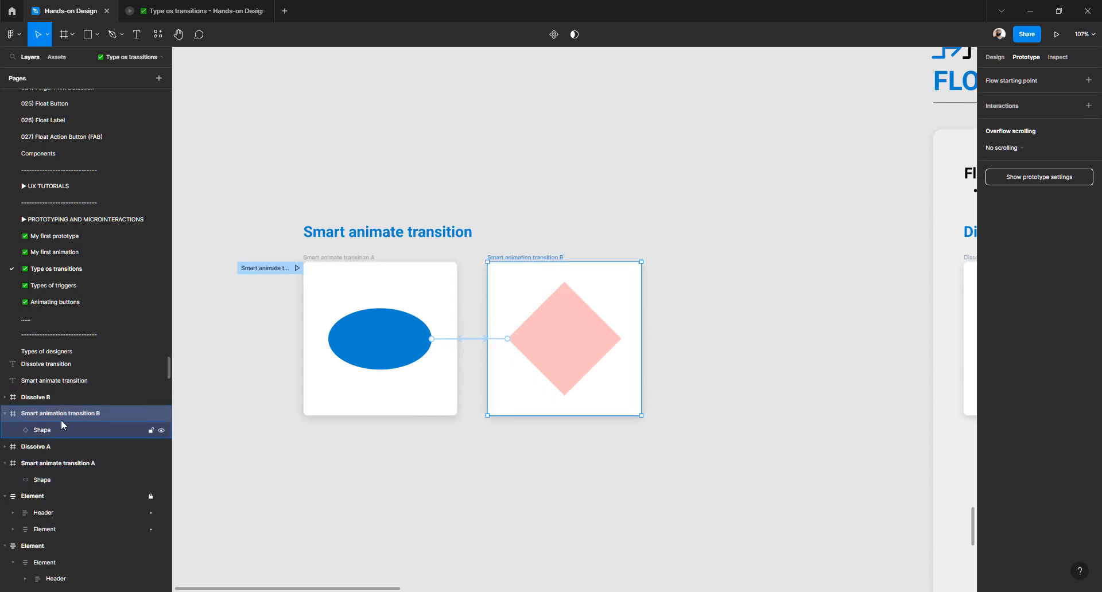
double_click(84, 413)
click(96, 414)
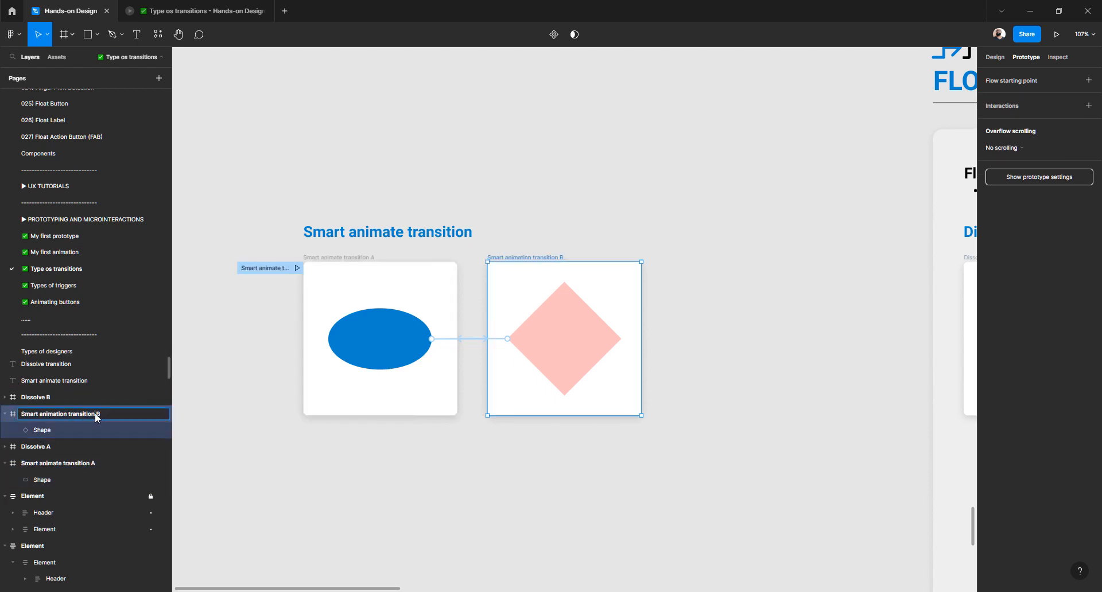
drag(93, 412, 2, 418)
key(ctrl+v)
key(Return)
click(723, 246)
- Correct the second briefing item to read "Smart animate transition" and clear the selection
scroll(722, 245, right, 3)
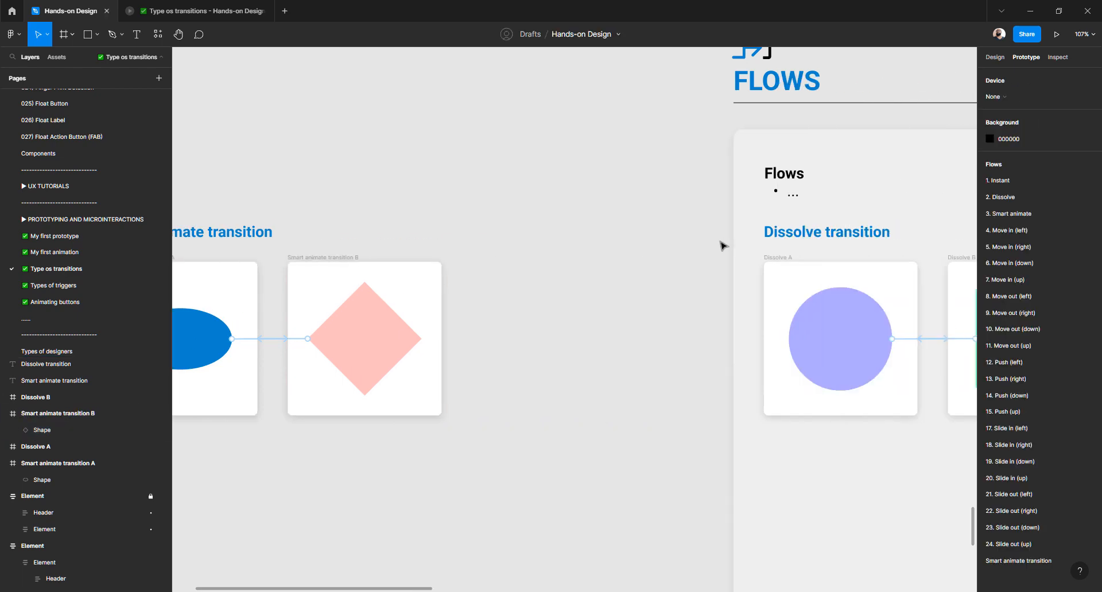
scroll(723, 246, right, 3)
scroll(676, 310, up, 10)
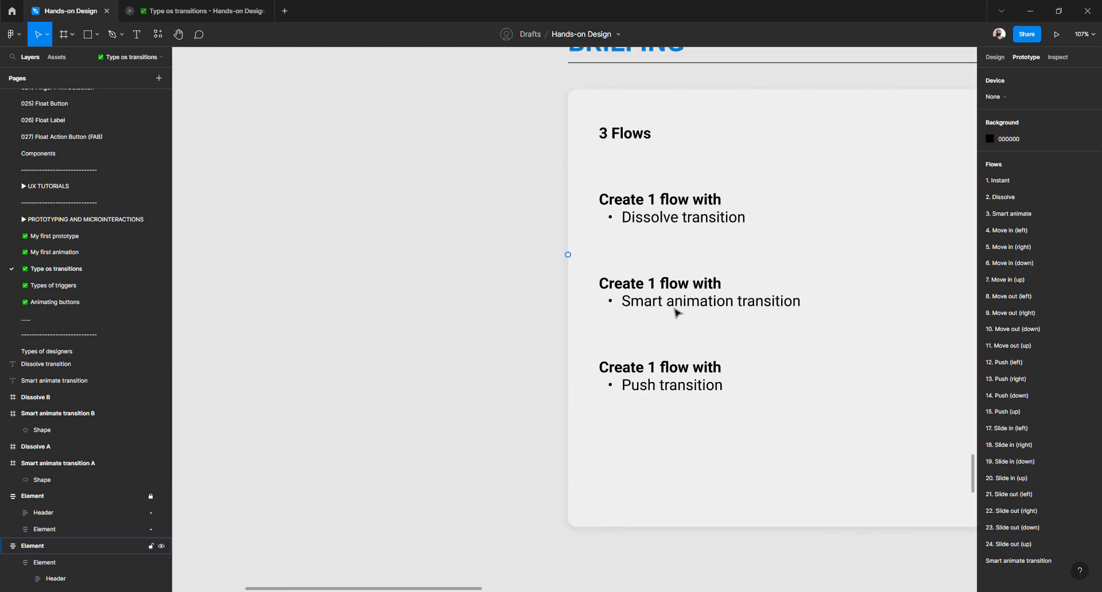
double_click(705, 302)
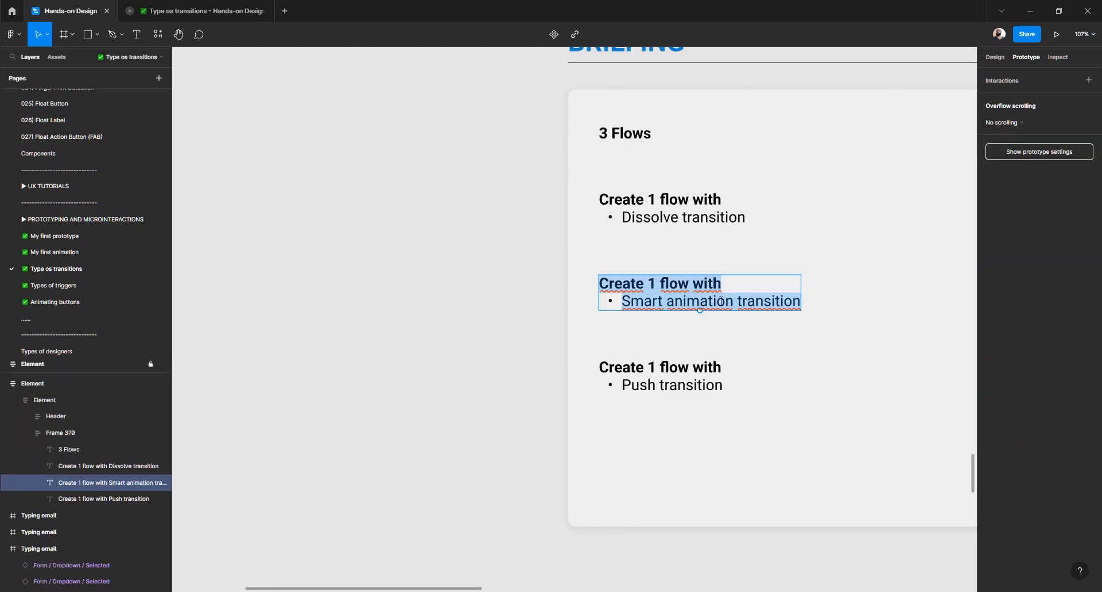
click(733, 301)
key(BackSpace)
key(BackSpace)
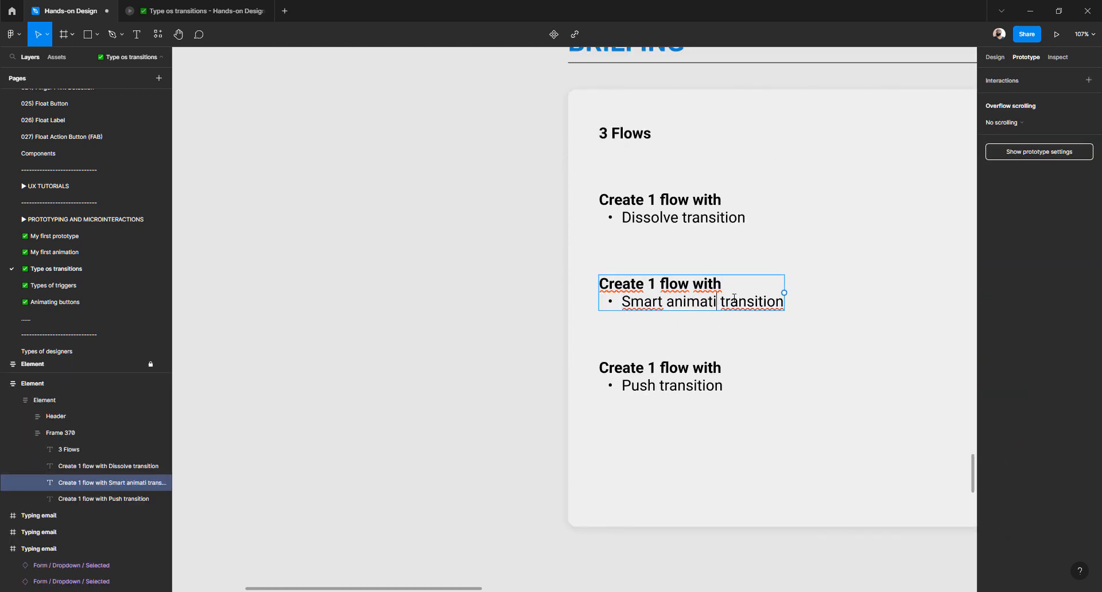
text(e)
key(Escape)
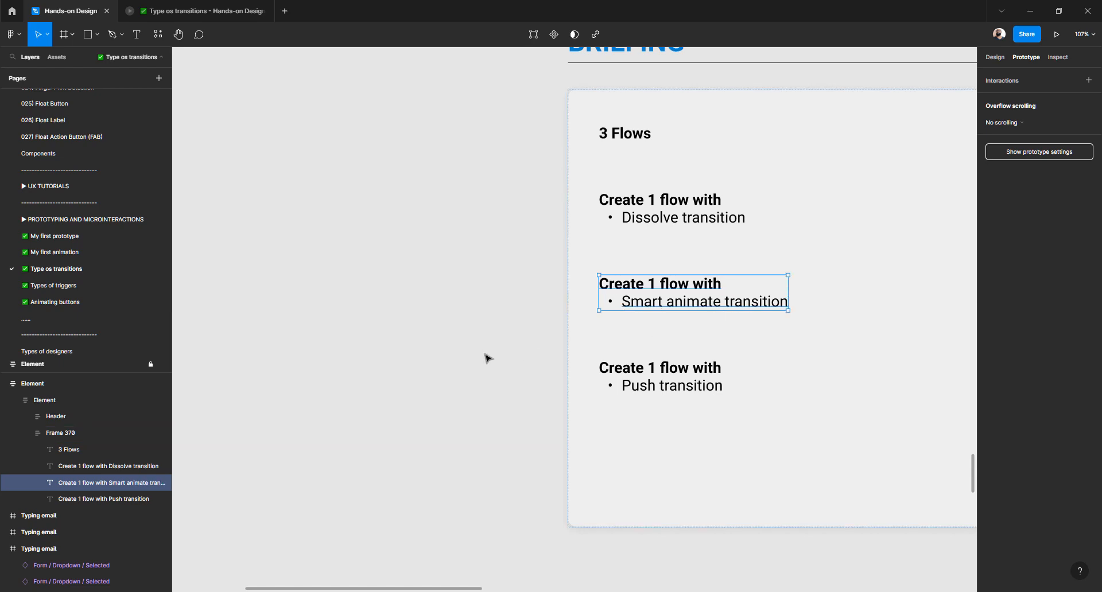
click(485, 361)
- Set the diamond's return interaction to Smart animate with a duration of 800 ms
scroll(482, 364, down, 2)
scroll(482, 364, down, 5)
scroll(482, 364, left, 3)
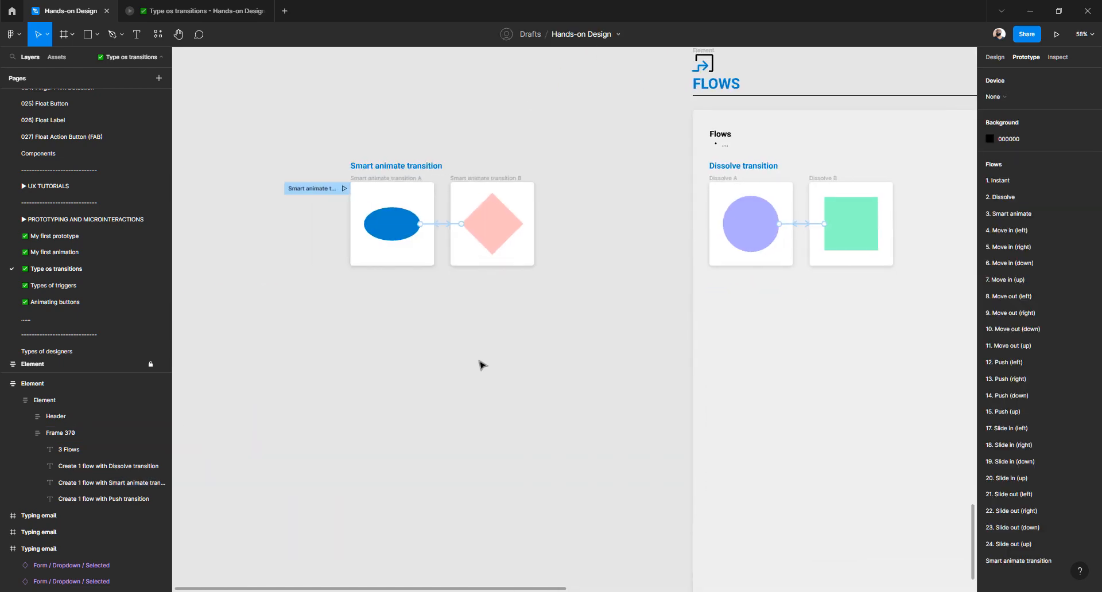
scroll(423, 291, up, 5)
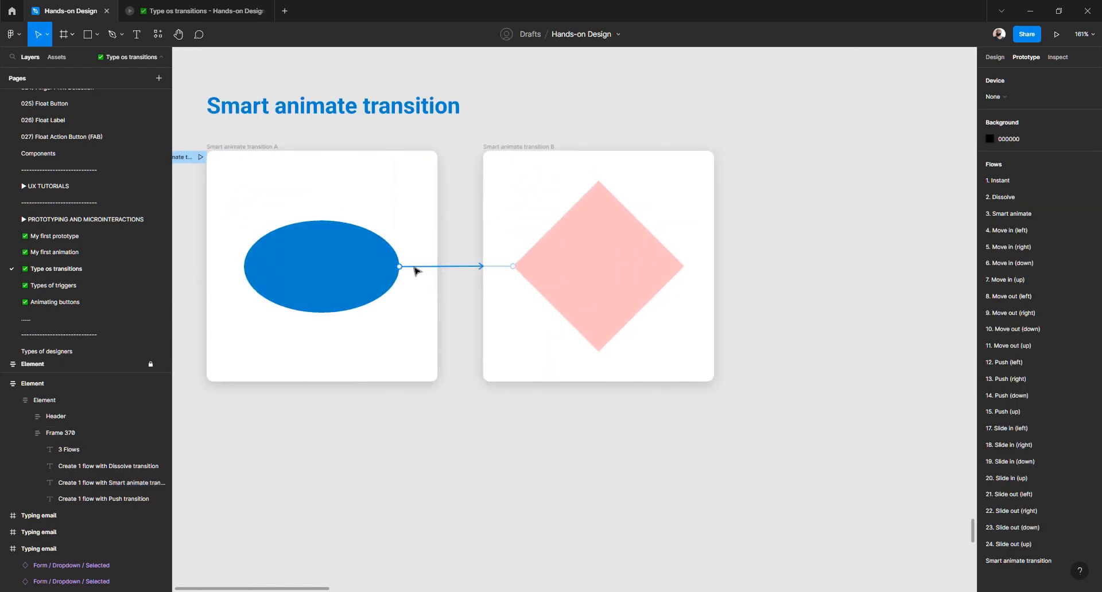
click(418, 271)
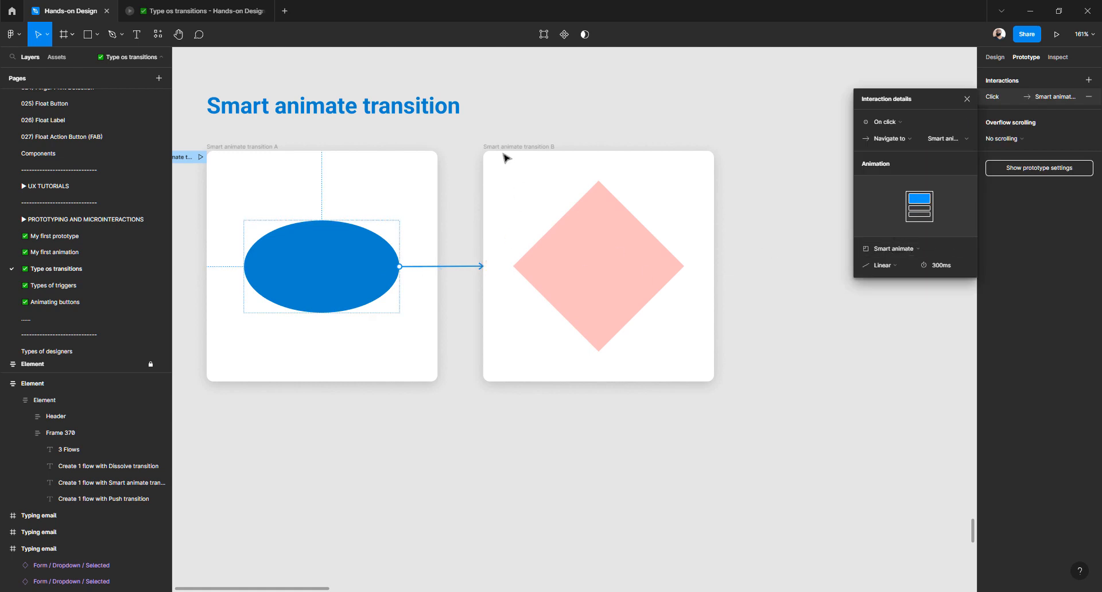
click(503, 171)
click(495, 267)
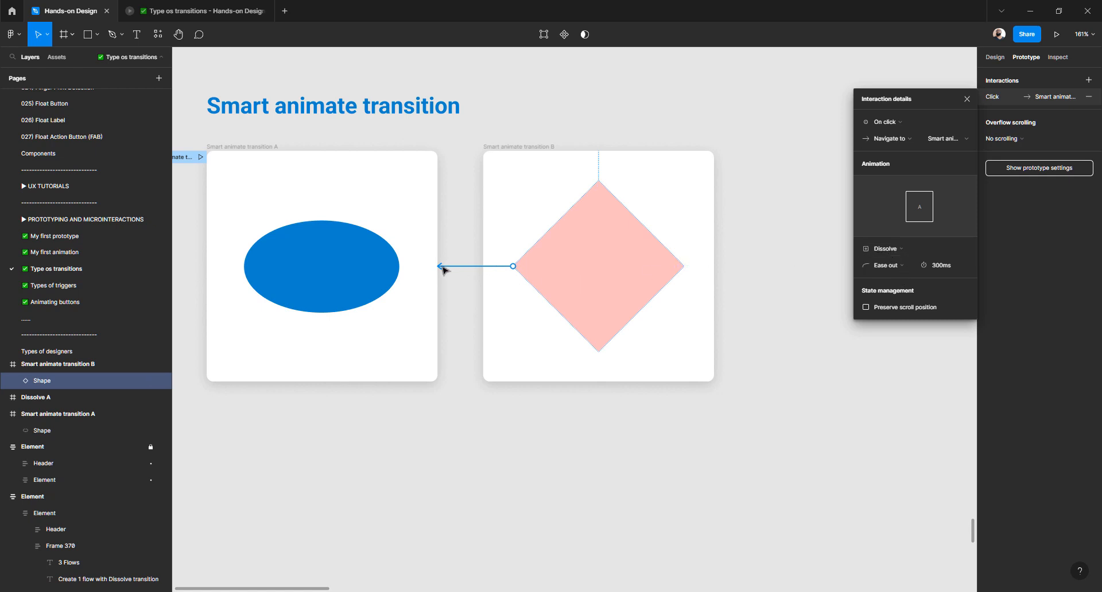
click(908, 249)
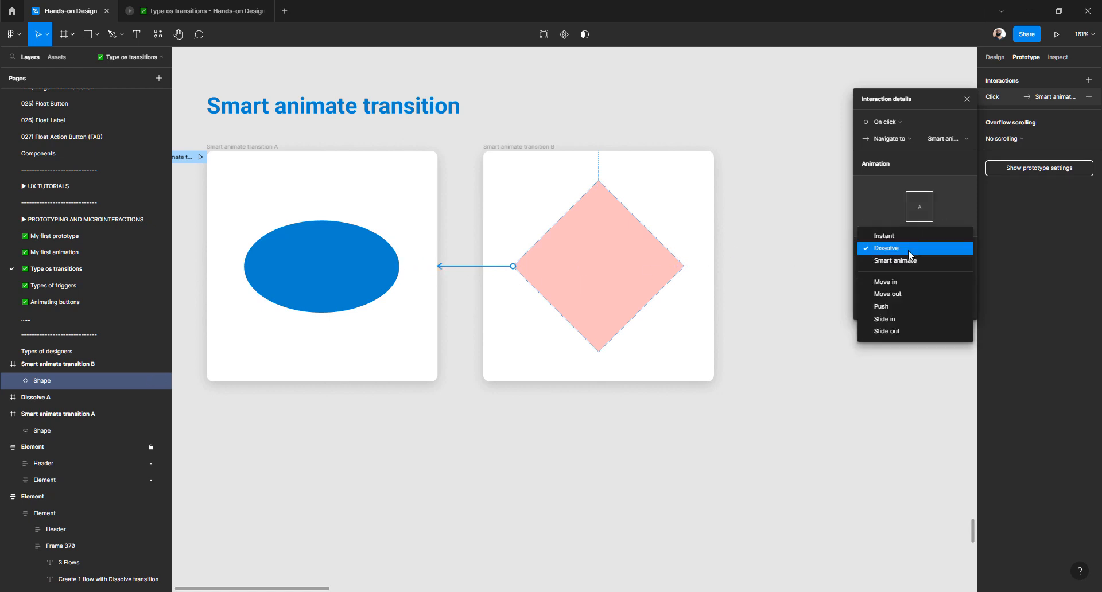
click(906, 259)
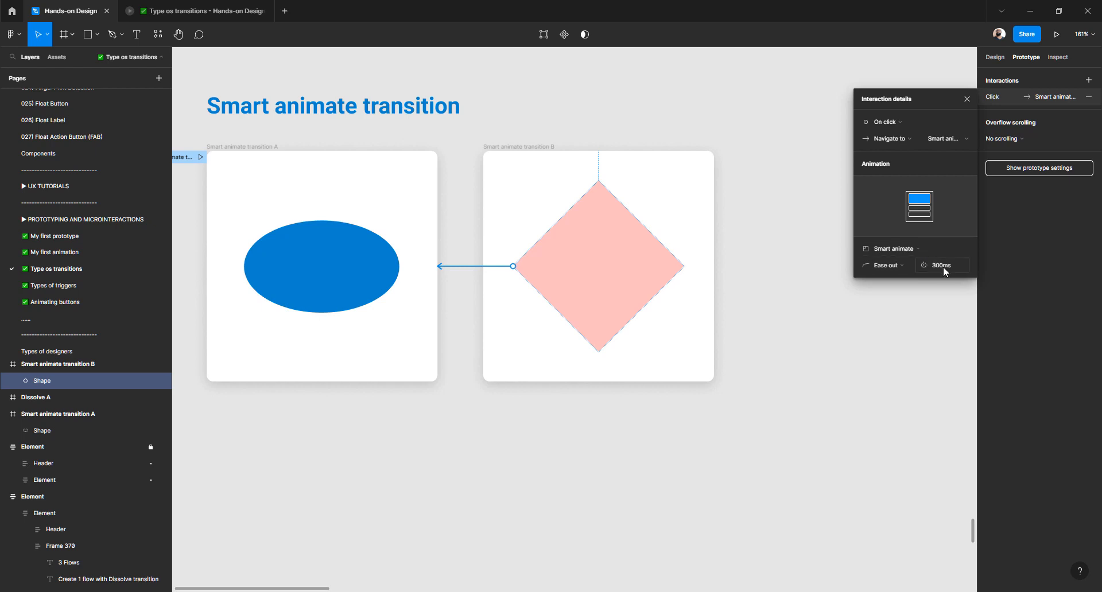
click(903, 266)
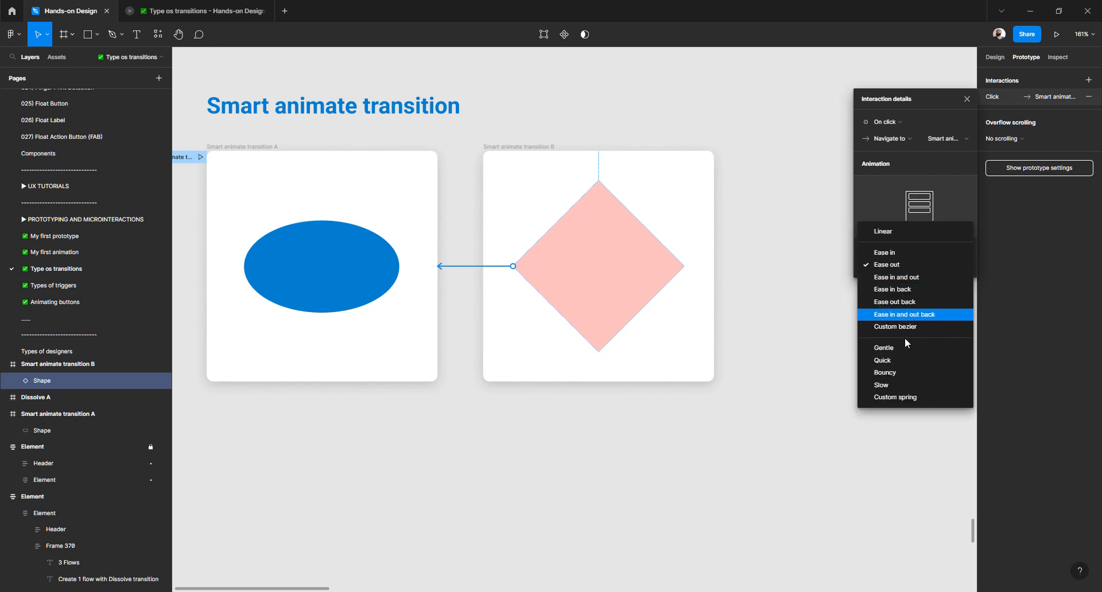
click(925, 105)
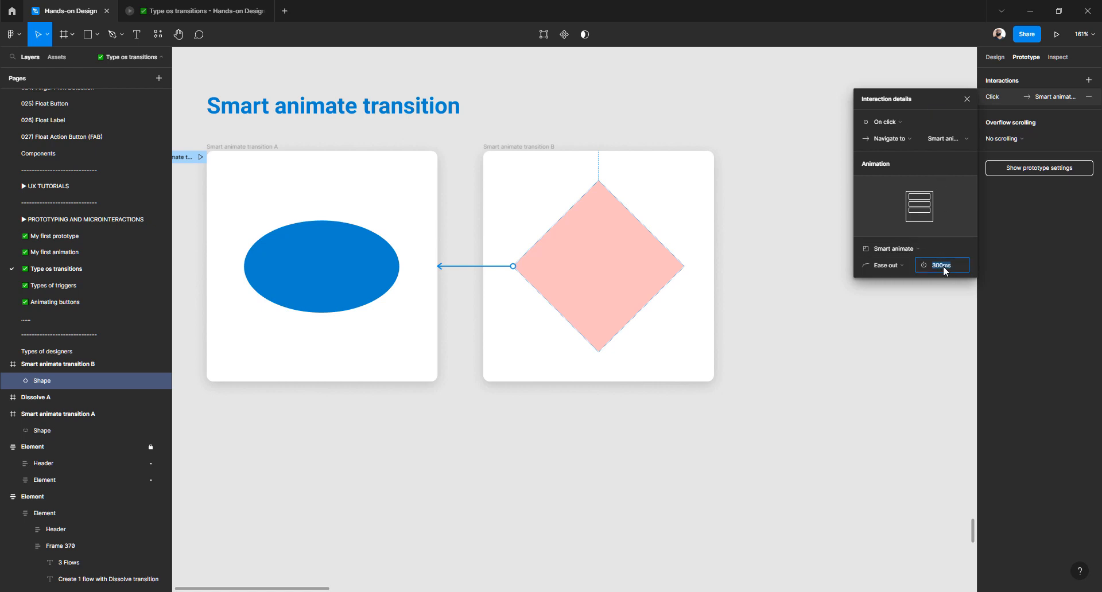
key(Return)
- Set the duration of the ellipse-to-diamond interaction to 800 ms
click(233, 146)
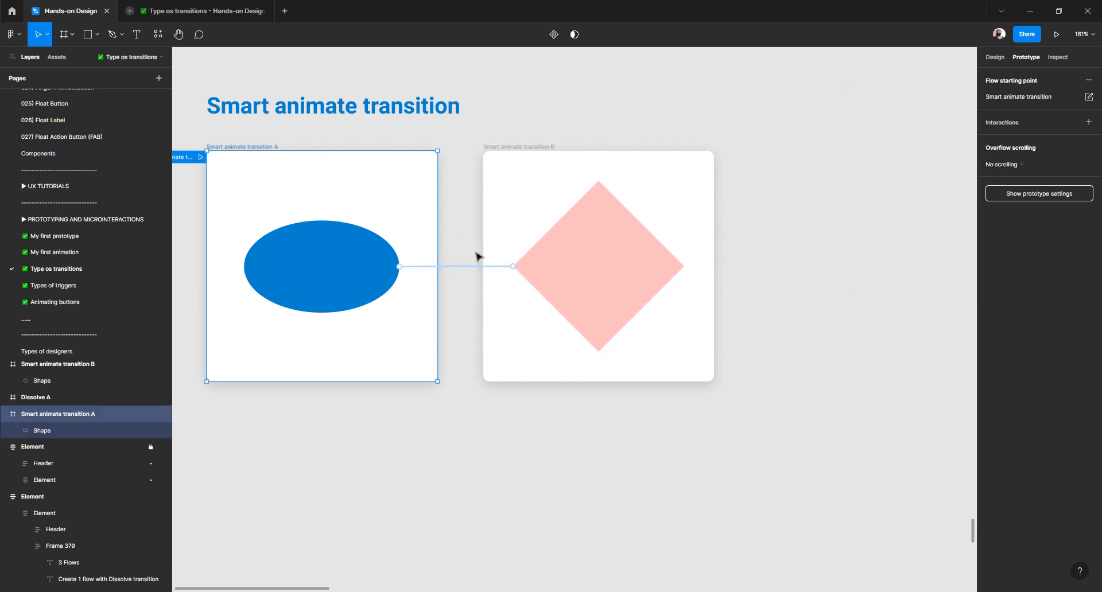
click(419, 267)
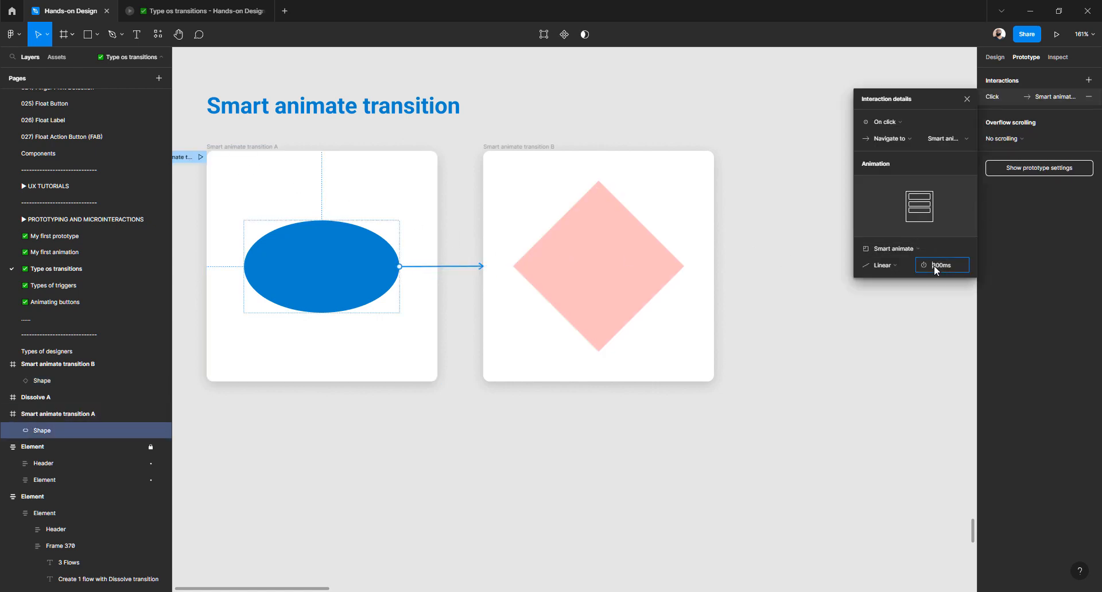
text(800)
key(Return)
- Play the Smart animate transition flow and switch between the ellipse and the diamond several times
click(200, 157)
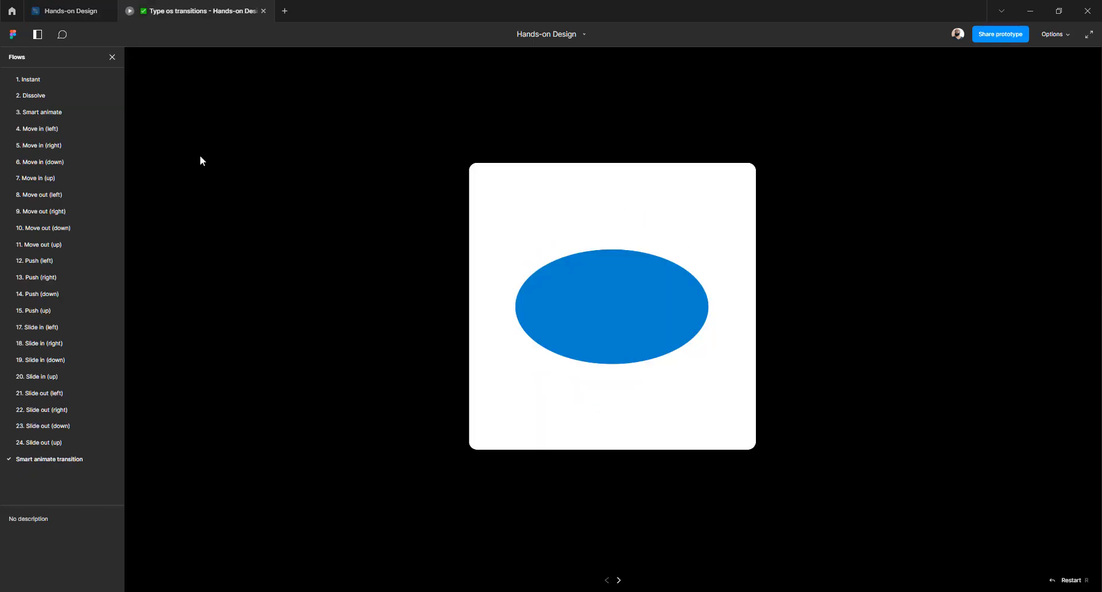
click(604, 300)
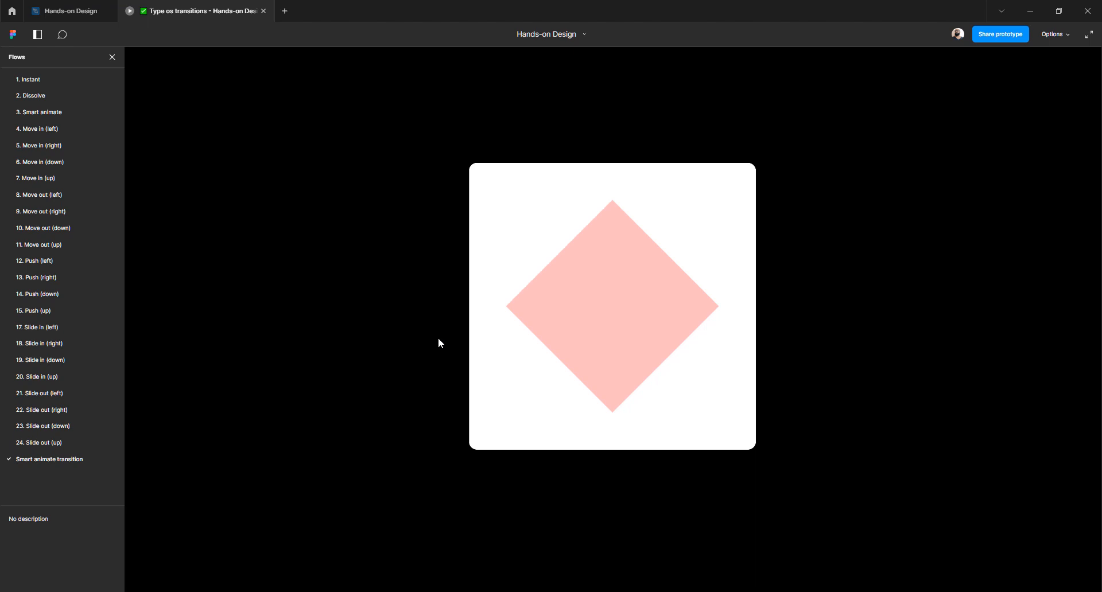
click(618, 312)
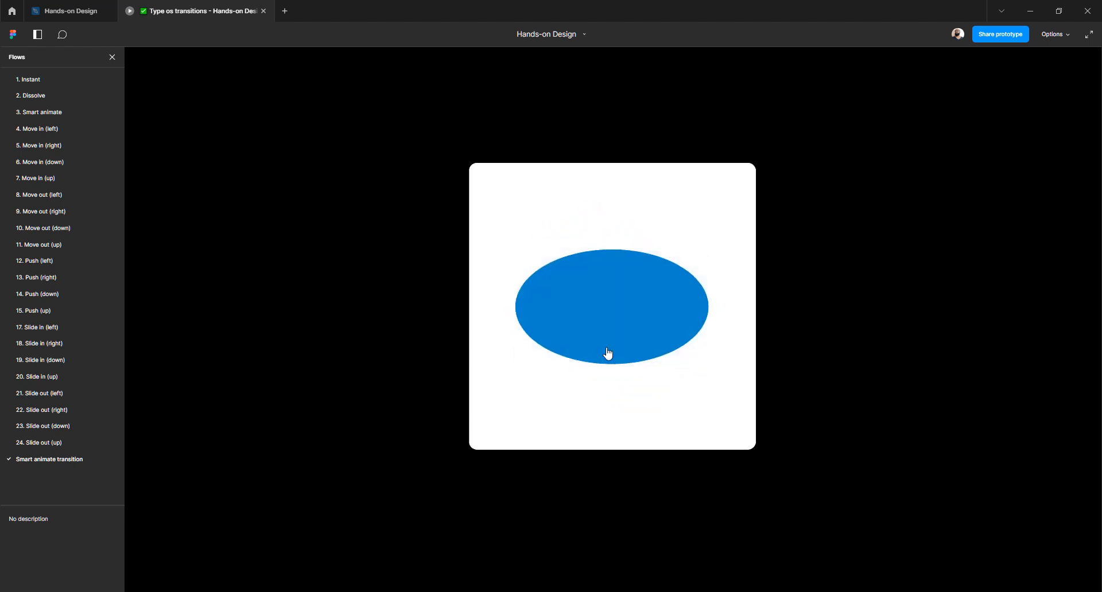
click(612, 320)
click(613, 320)
click(614, 325)
- Back in the design file, draw a rectangle about 147 by 20 above the ellipse in Smart animate transition A
click(80, 10)
click(500, 422)
scroll(418, 359, left, 2)
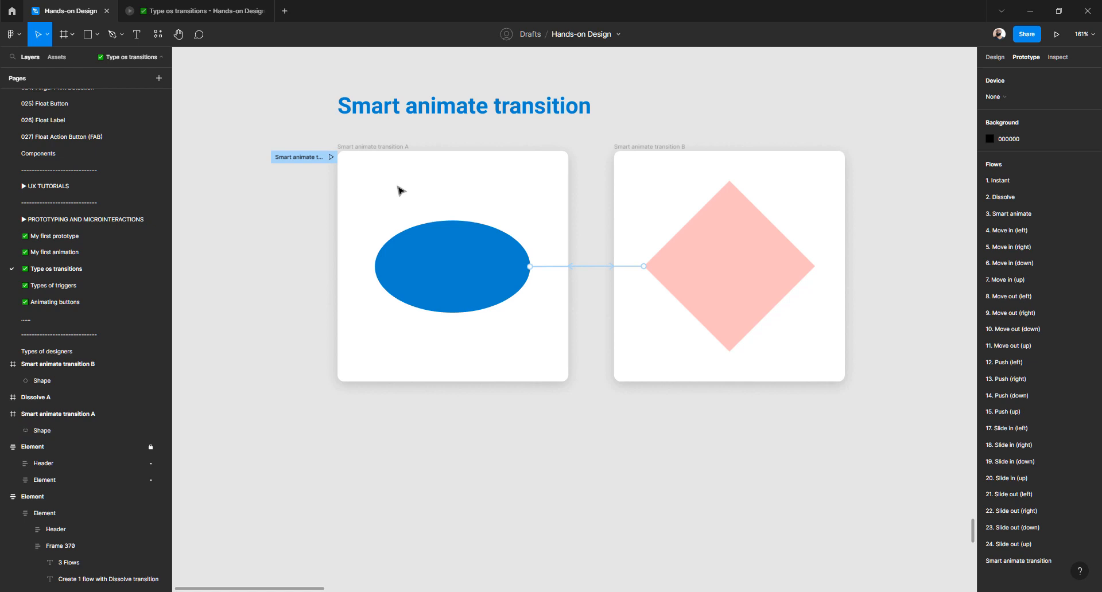
key(r)
drag(389, 173, 511, 192)
key(v)
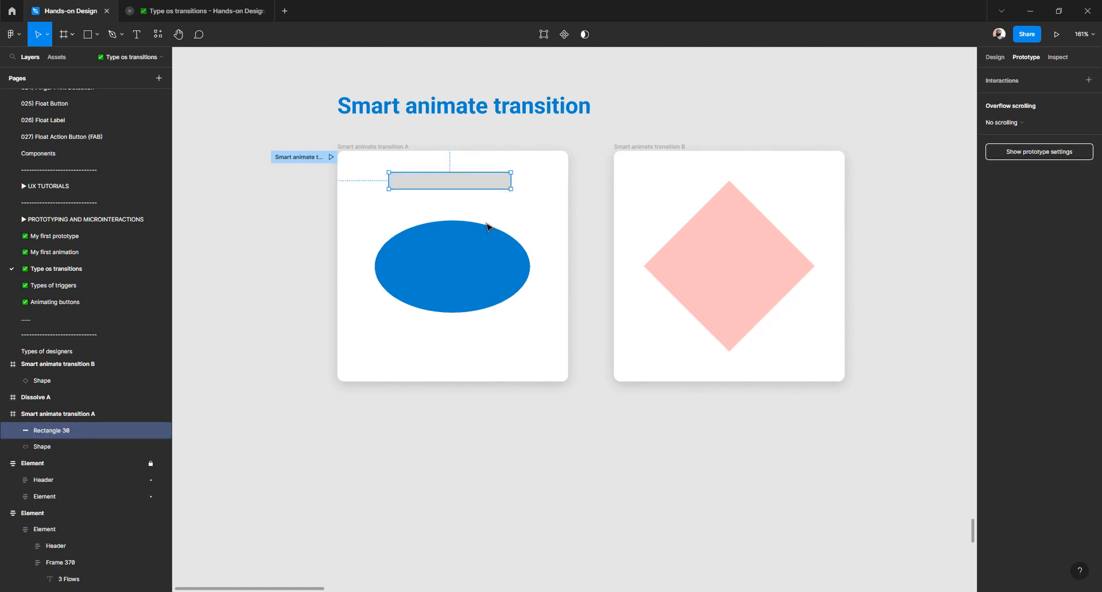
- Preview how the rectangle behaves when the flow goes from ellipse to diamond, and return to the design file
click(331, 158)
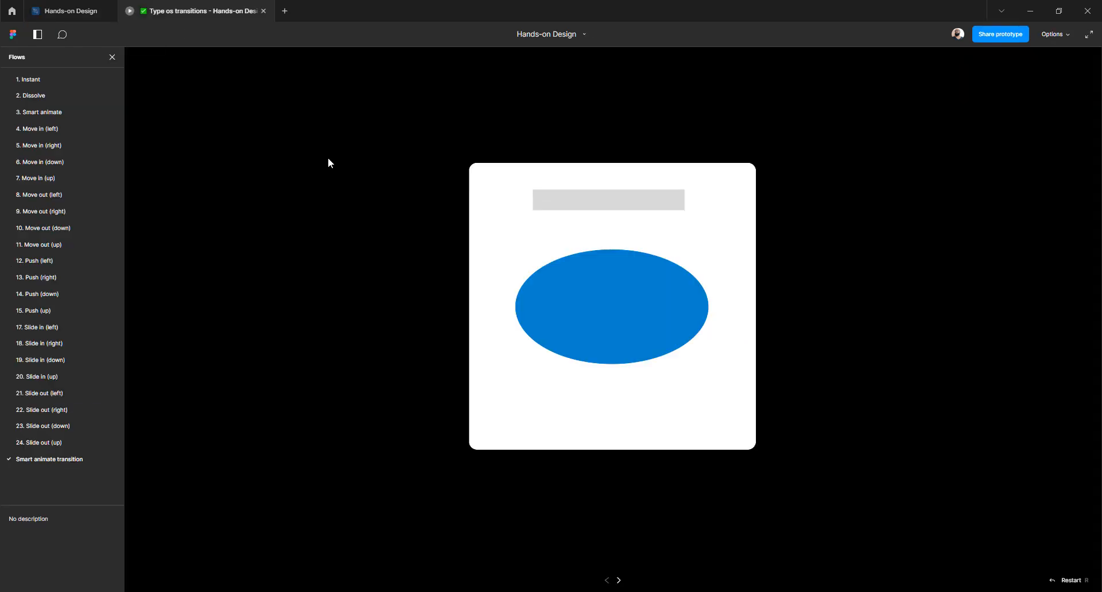
click(610, 307)
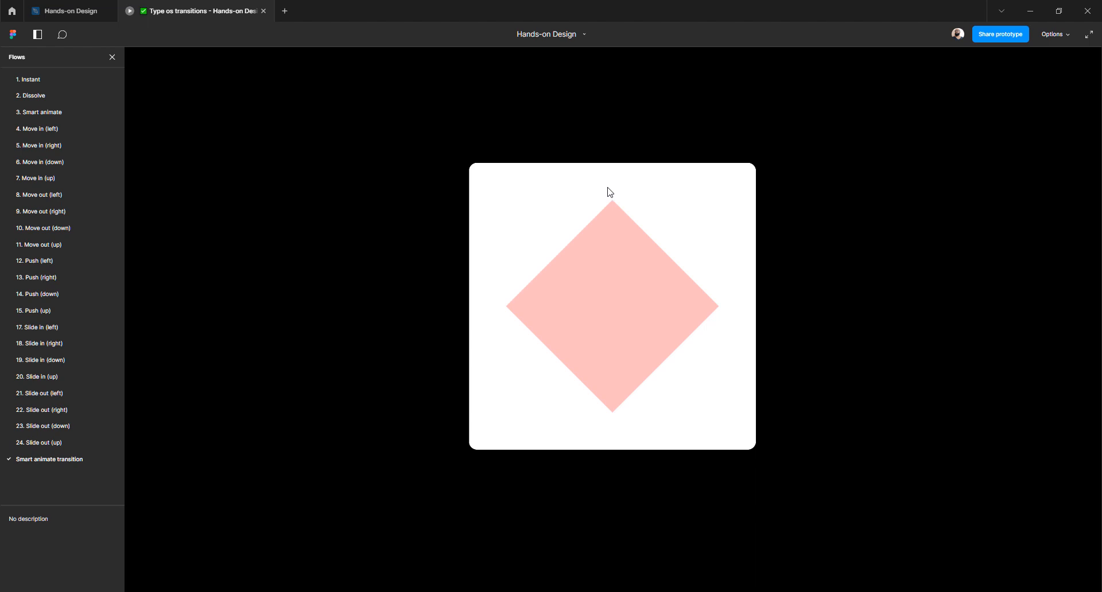
click(70, 13)
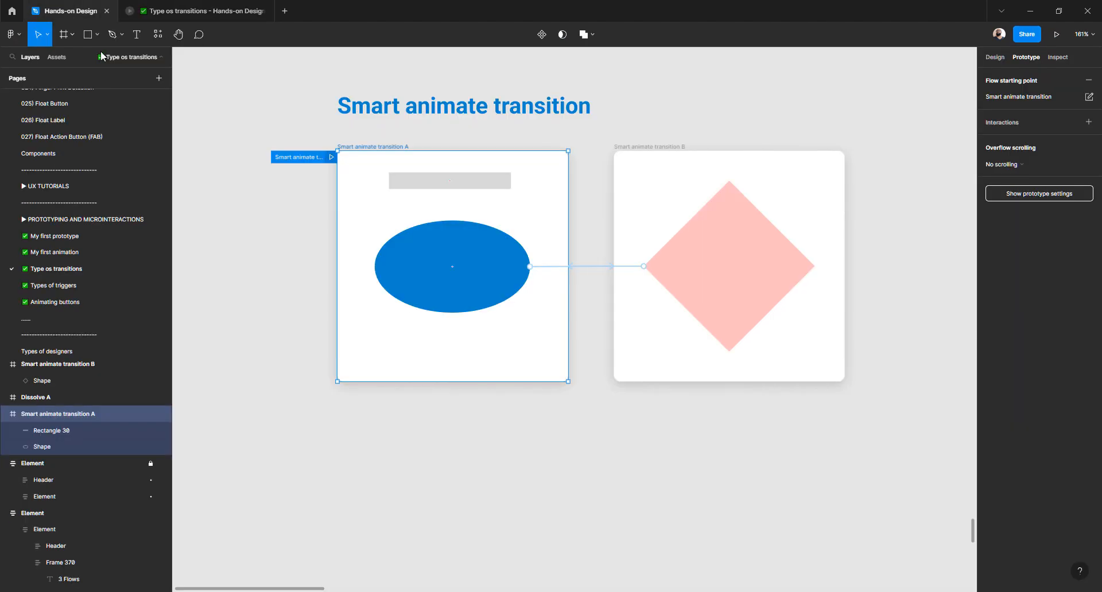
- Copy the grey rectangle into Smart animate transition B and place the copy below the diamond
click(475, 182)
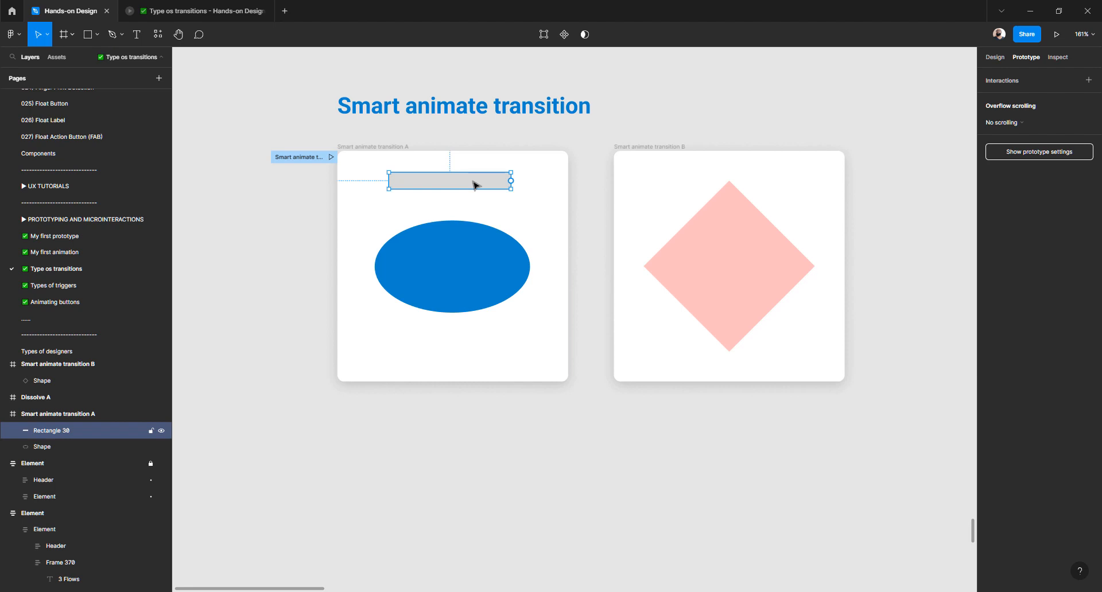
click(657, 149)
key(ctrl+v)
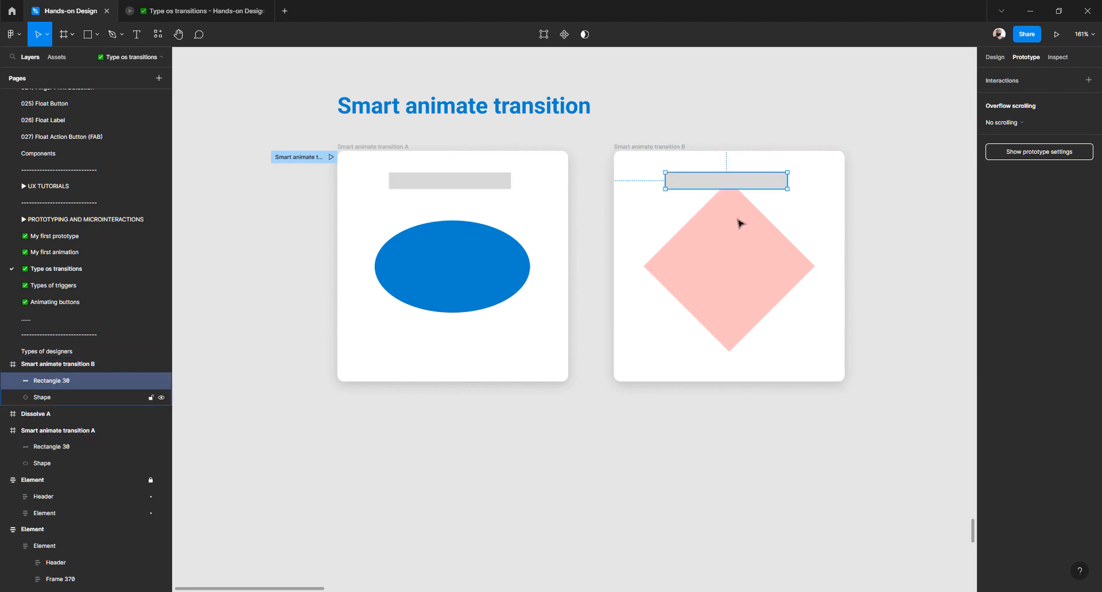
drag(716, 183, 724, 368)
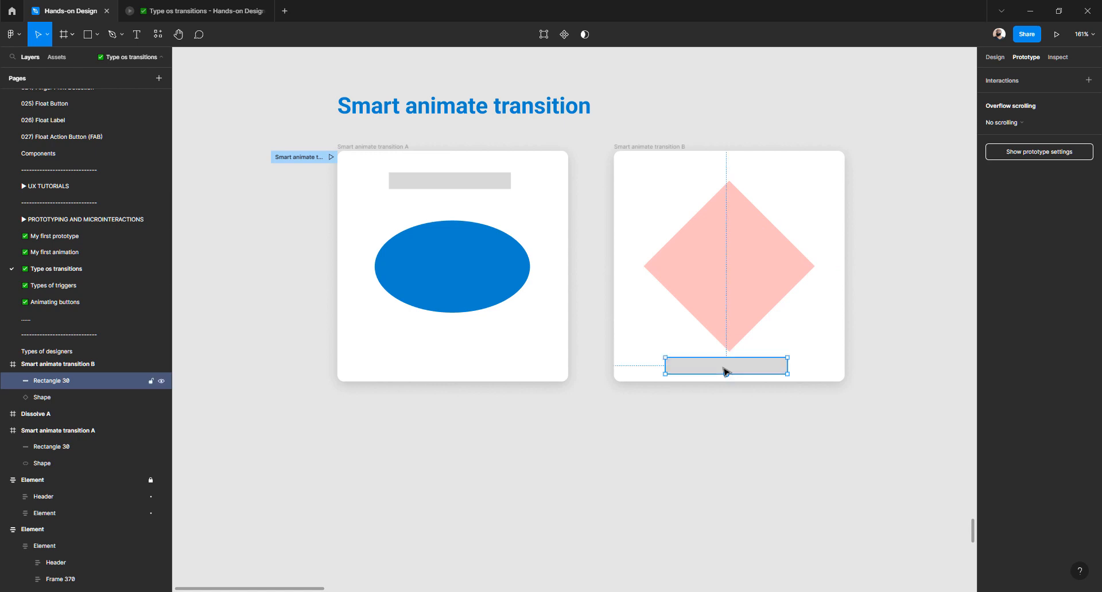
- Centre the grey rectangles horizontally in both Smart animate transition frames
click(995, 56)
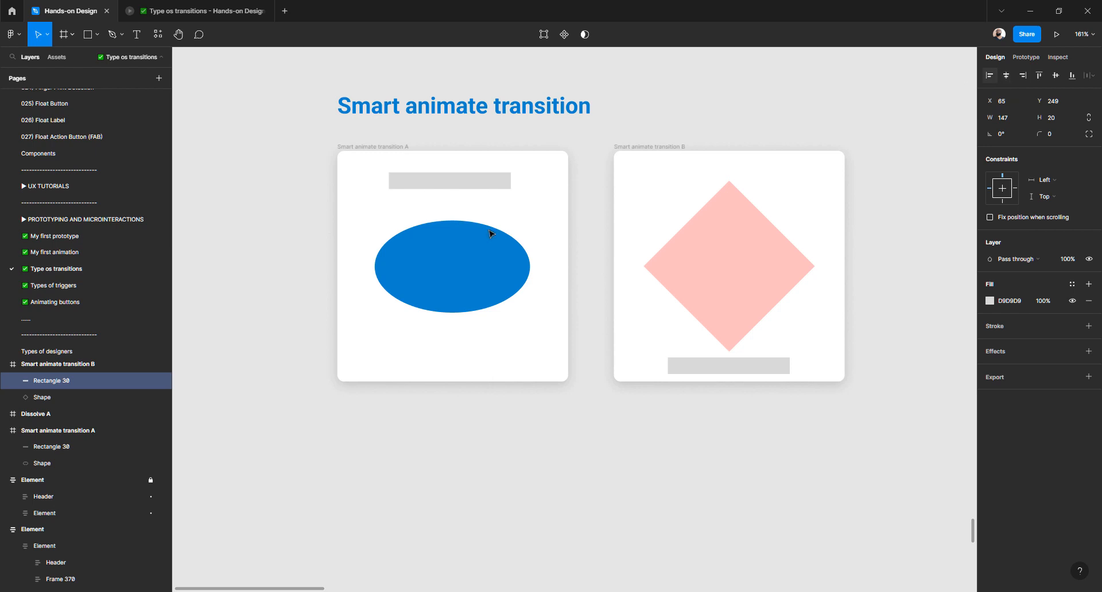
click(58, 446)
click(1005, 77)
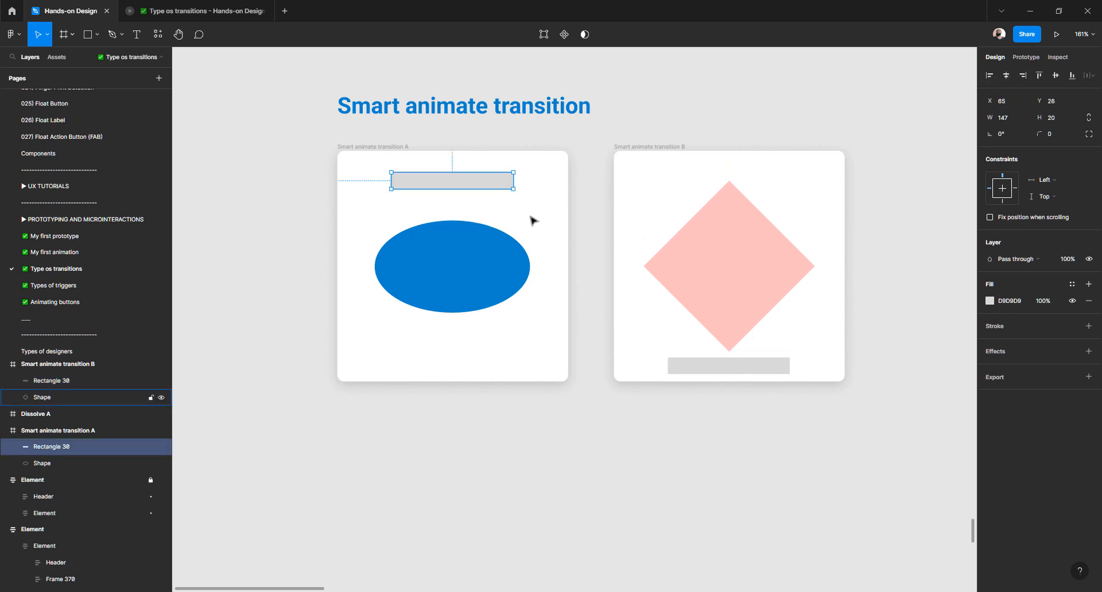
- Preview the flow with a rectangle in both frames, and return to the design file
click(1026, 58)
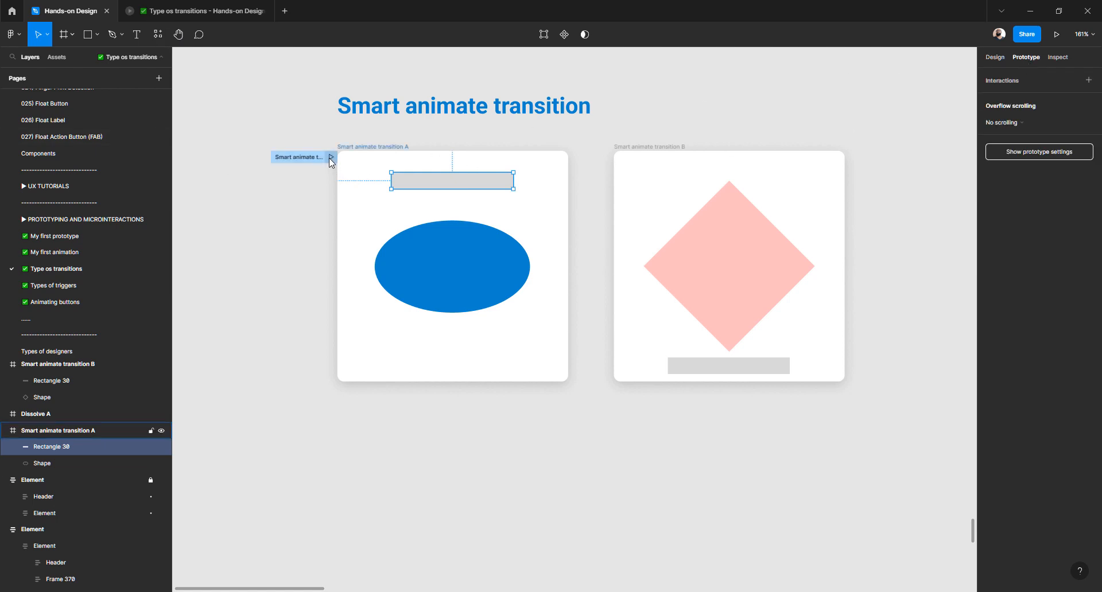
click(331, 157)
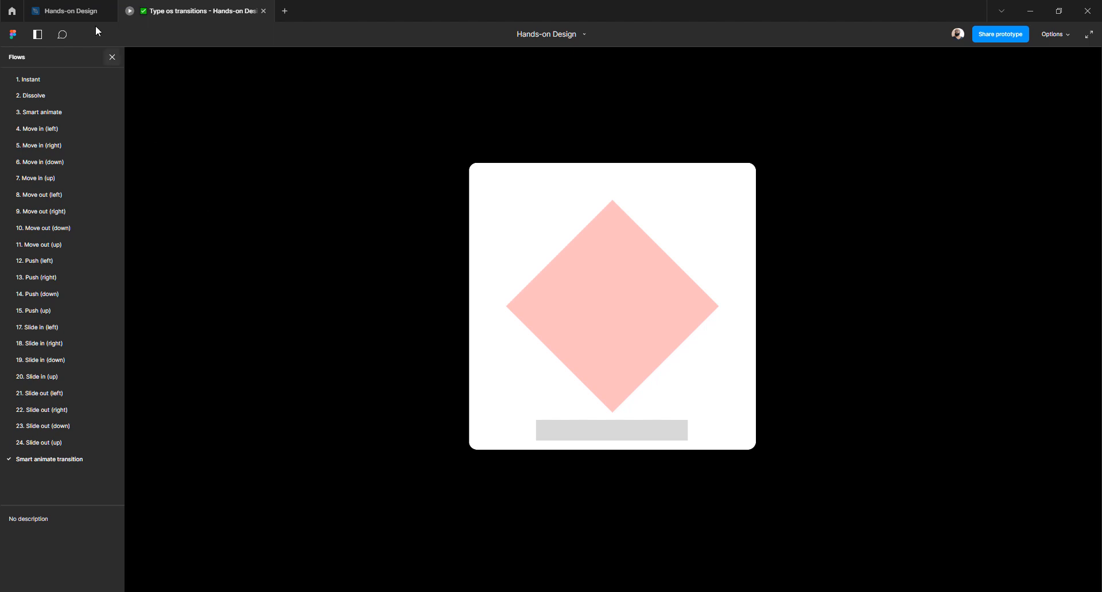
click(86, 13)
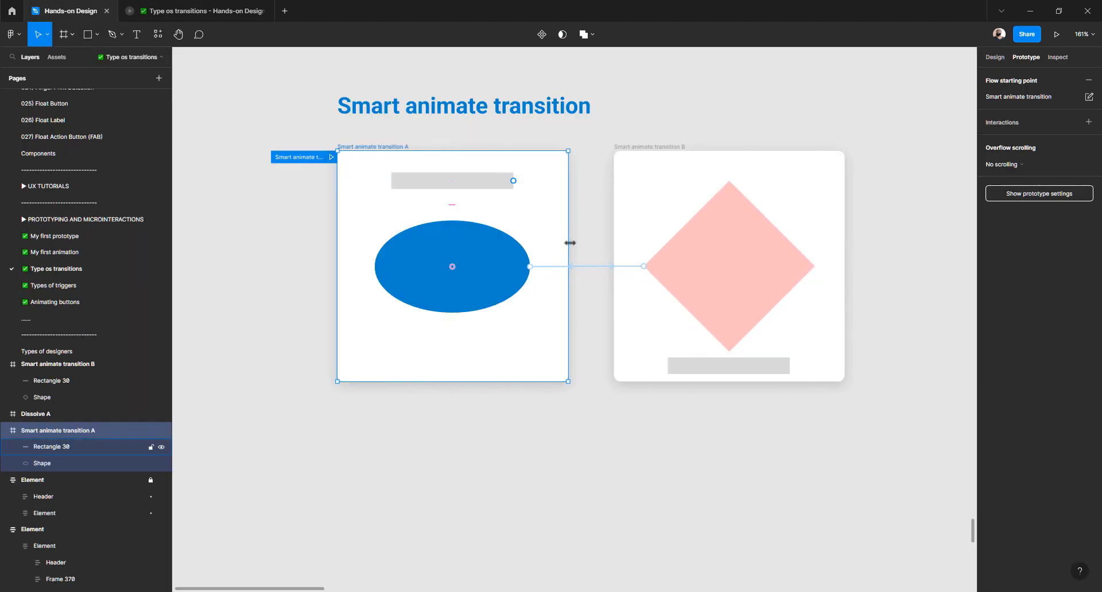
- Change the ellipse interaction's duration and set the diamond's return interaction duration to 1000 ms
click(550, 269)
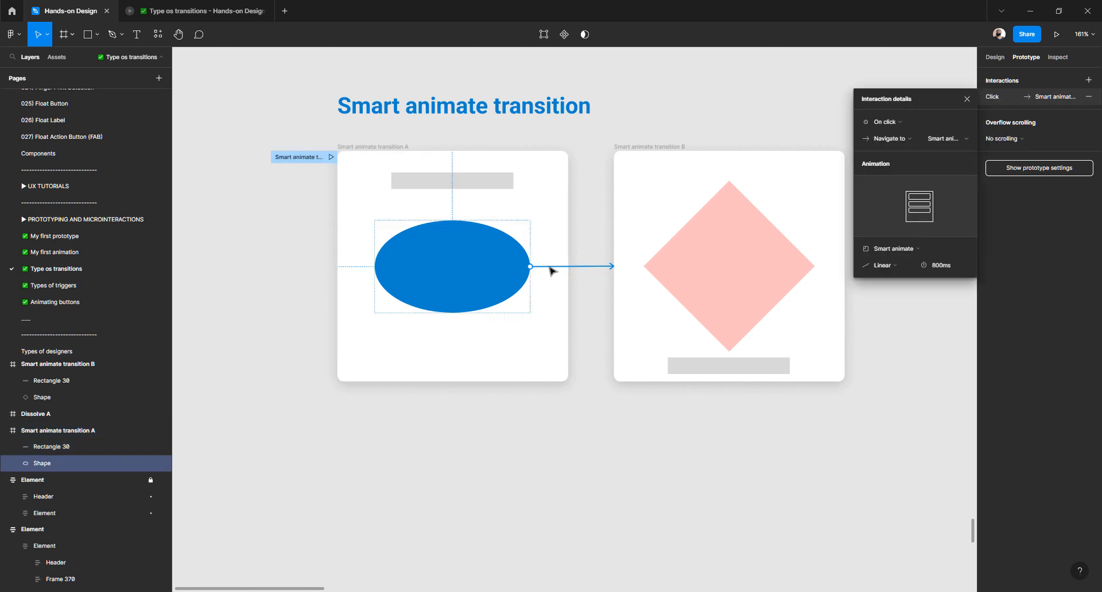
click(947, 266)
key(Return)
click(652, 150)
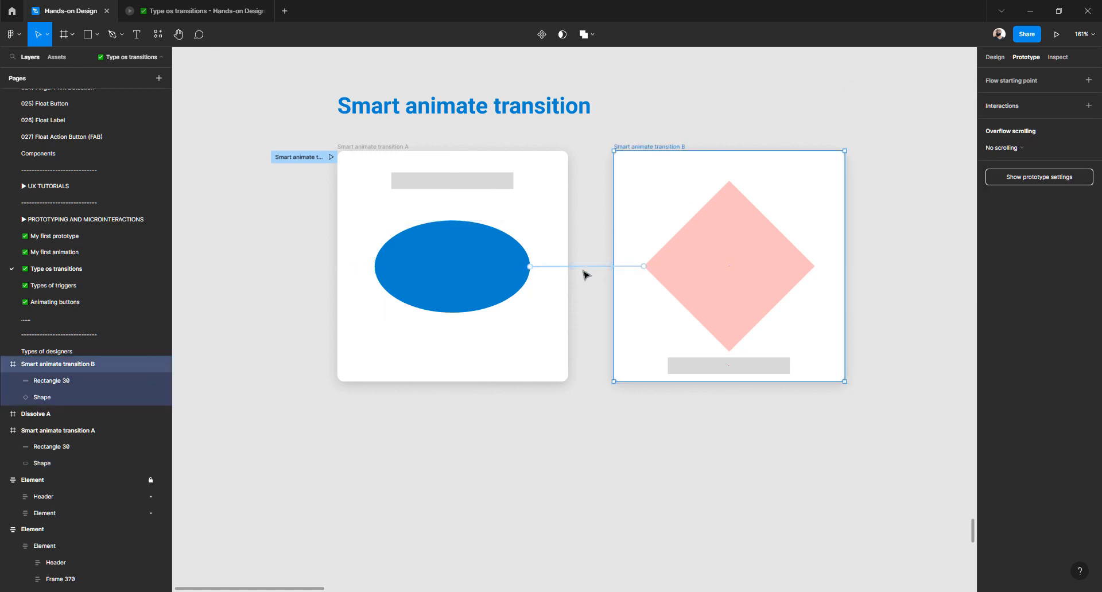
click(588, 267)
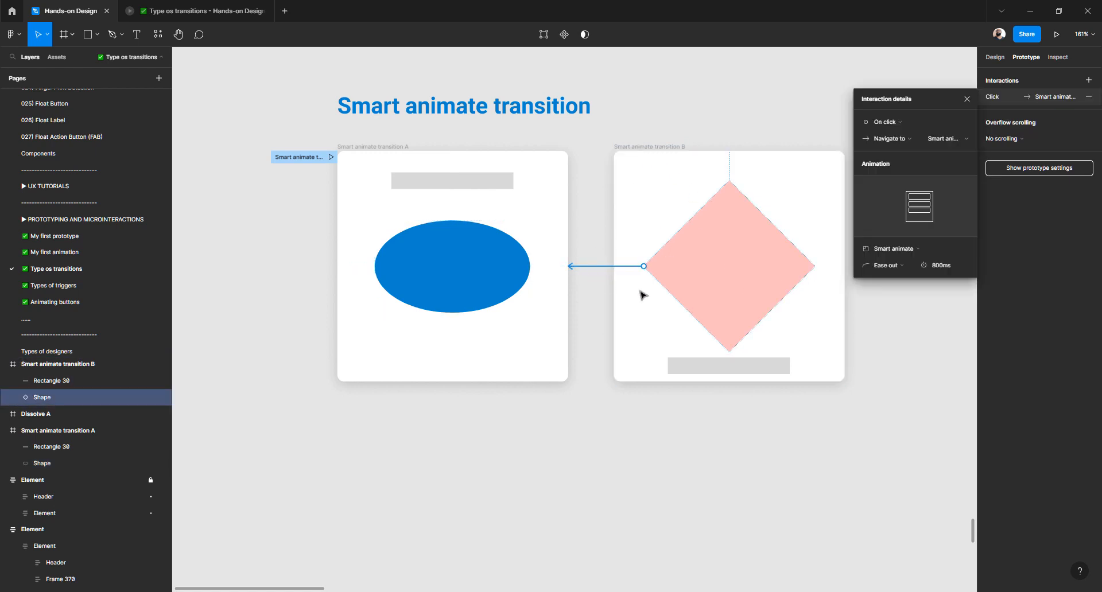
click(934, 265)
key(Return)
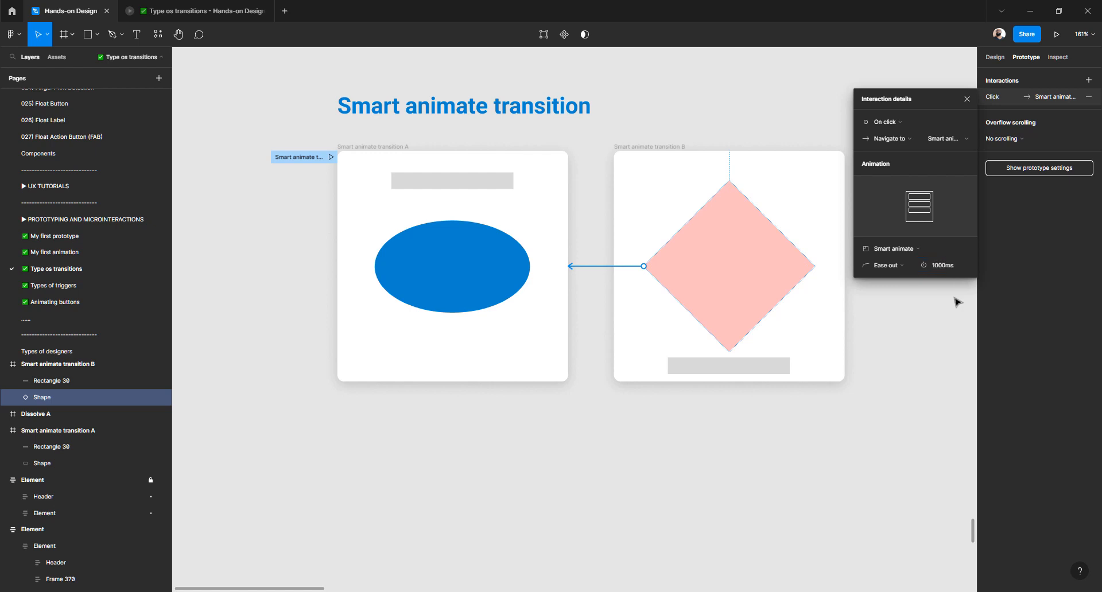
- Preview the Smart animate flow, switching repeatedly between the ellipse and diamond frames, and return to the design file
click(332, 157)
click(607, 299)
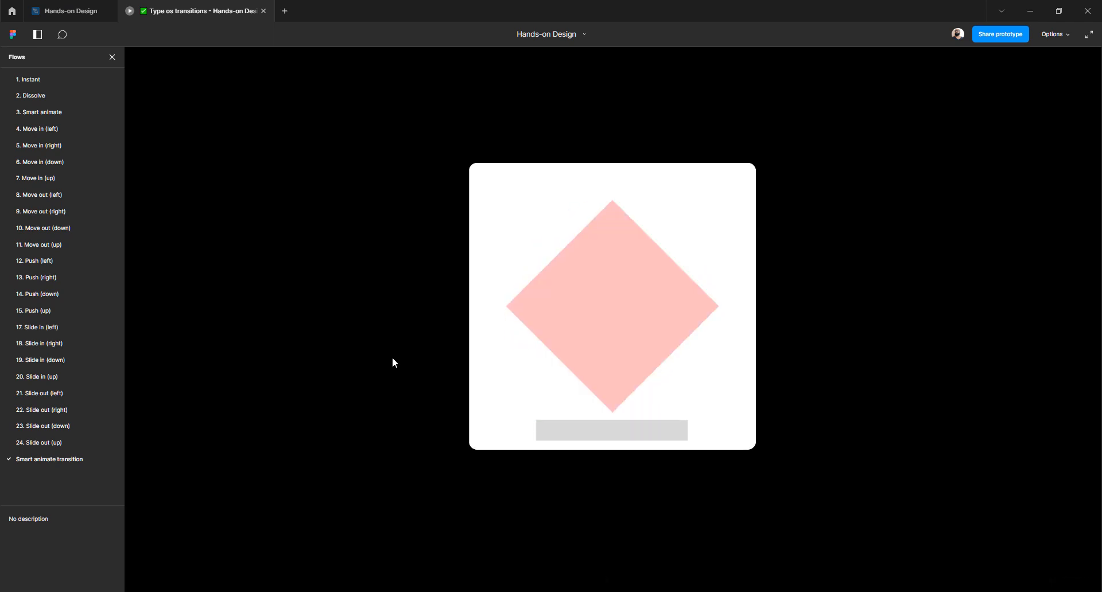
click(608, 311)
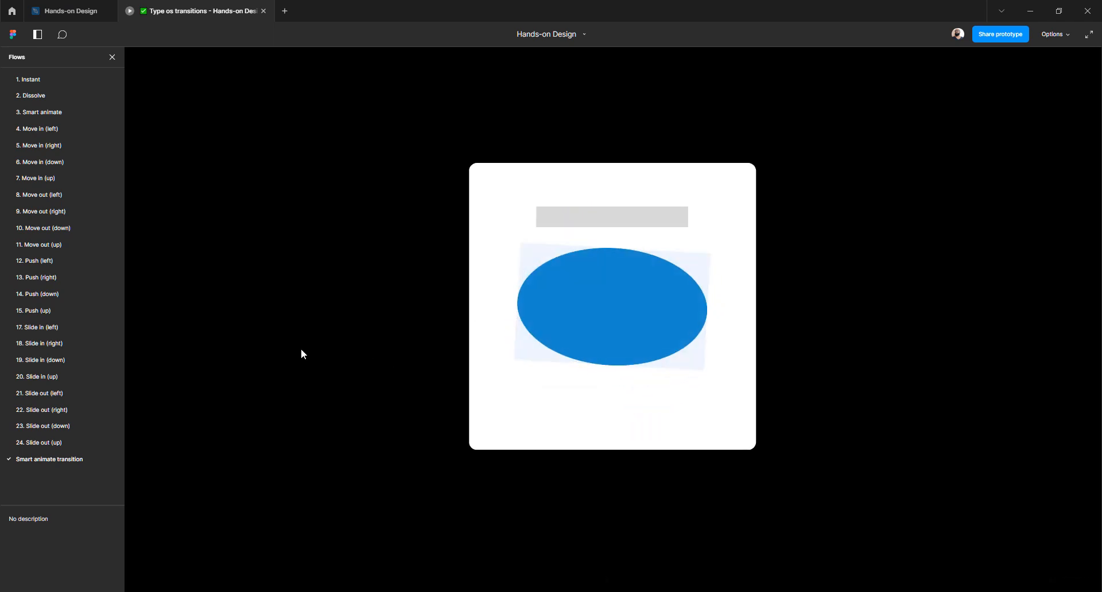
click(617, 315)
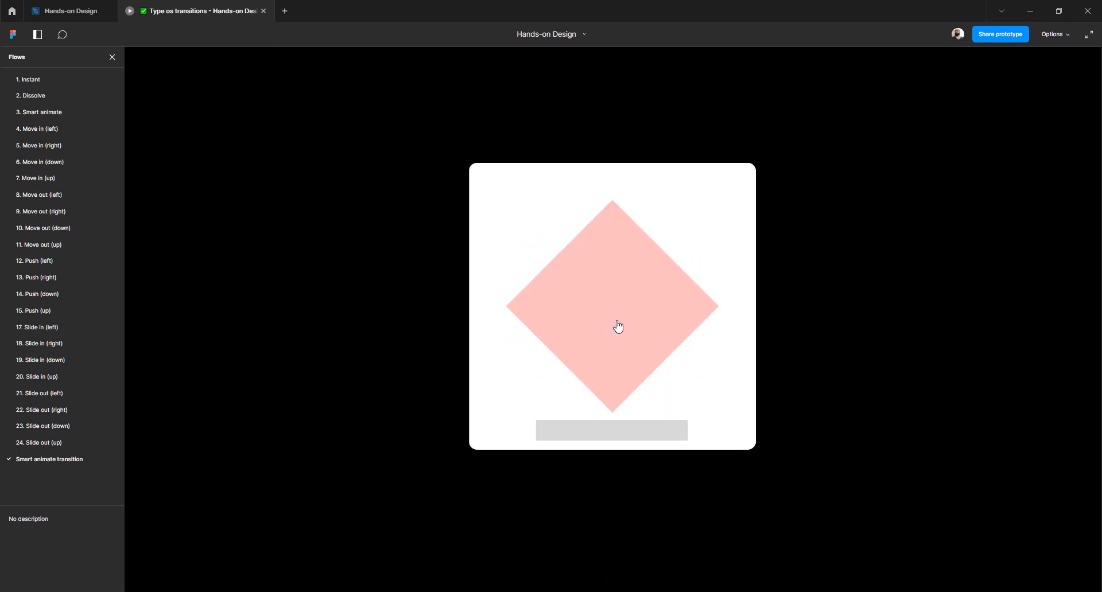
click(612, 320)
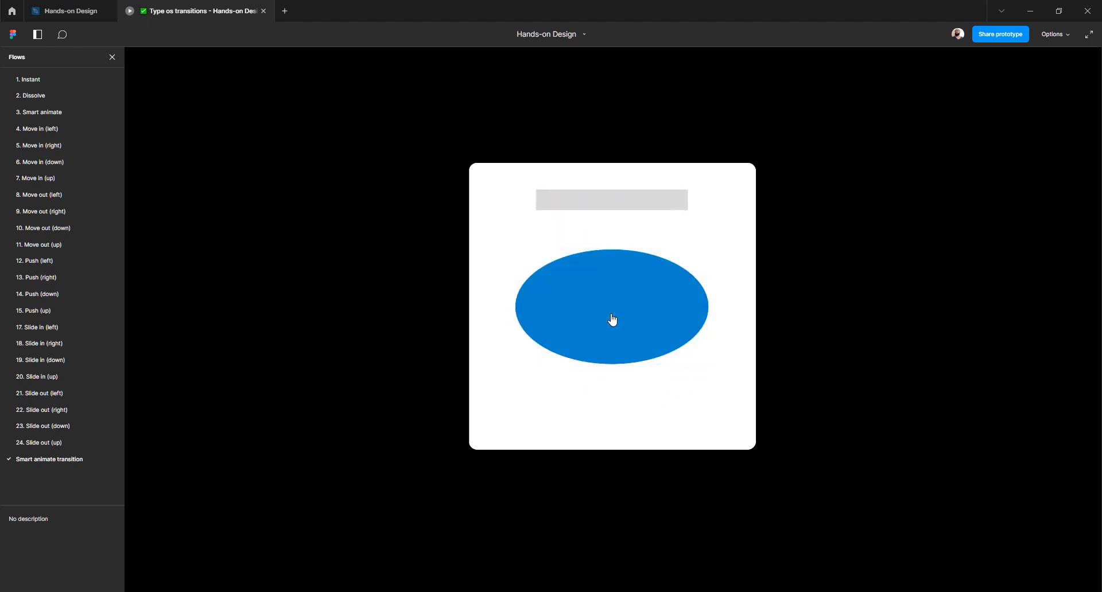
click(612, 320)
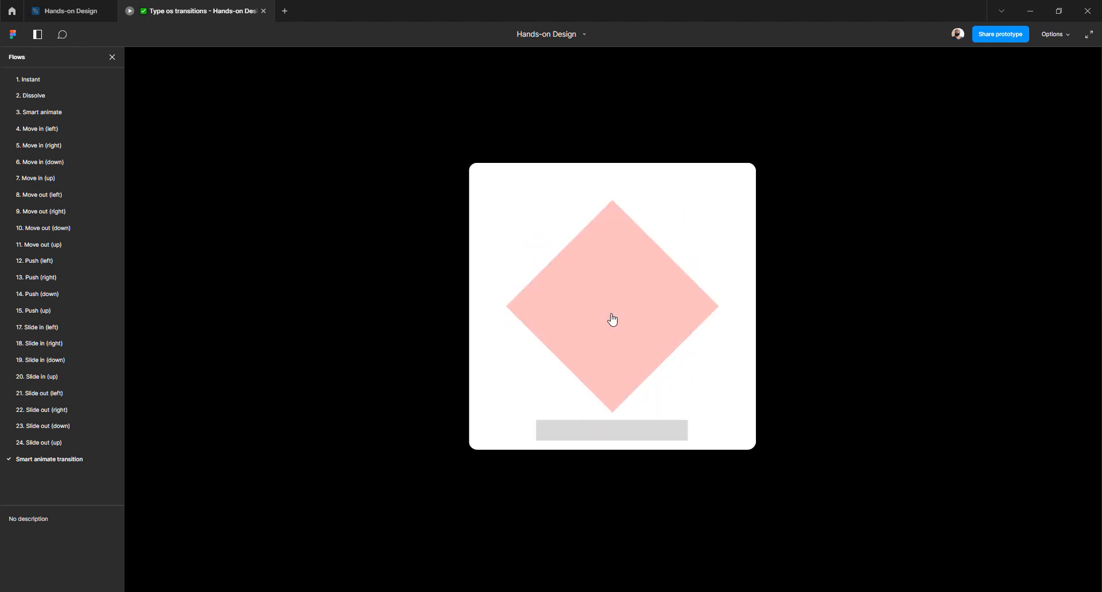
click(612, 320)
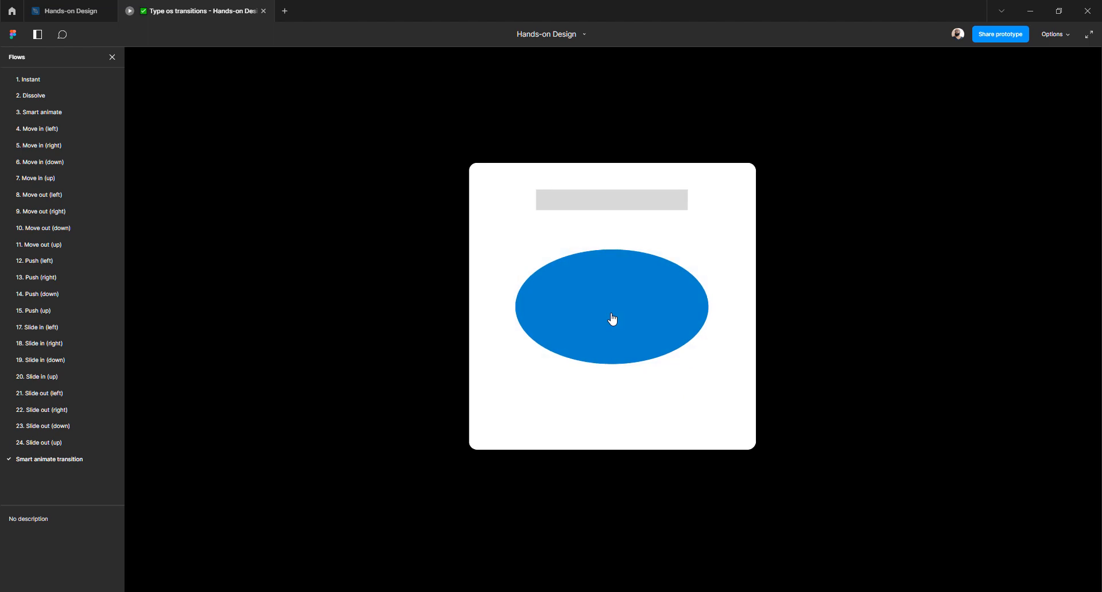
click(613, 320)
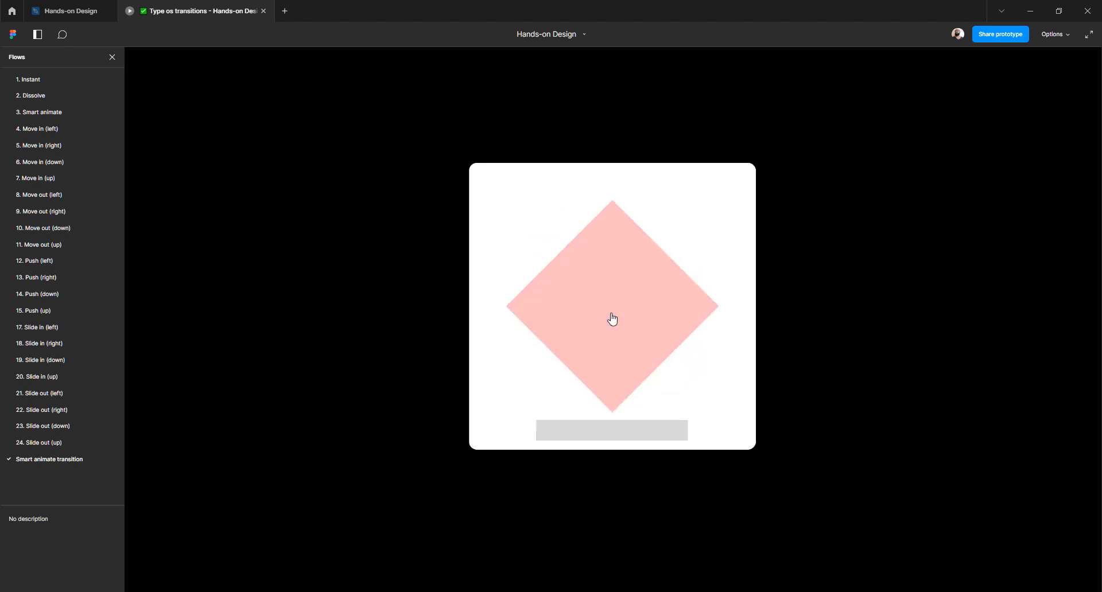
click(612, 320)
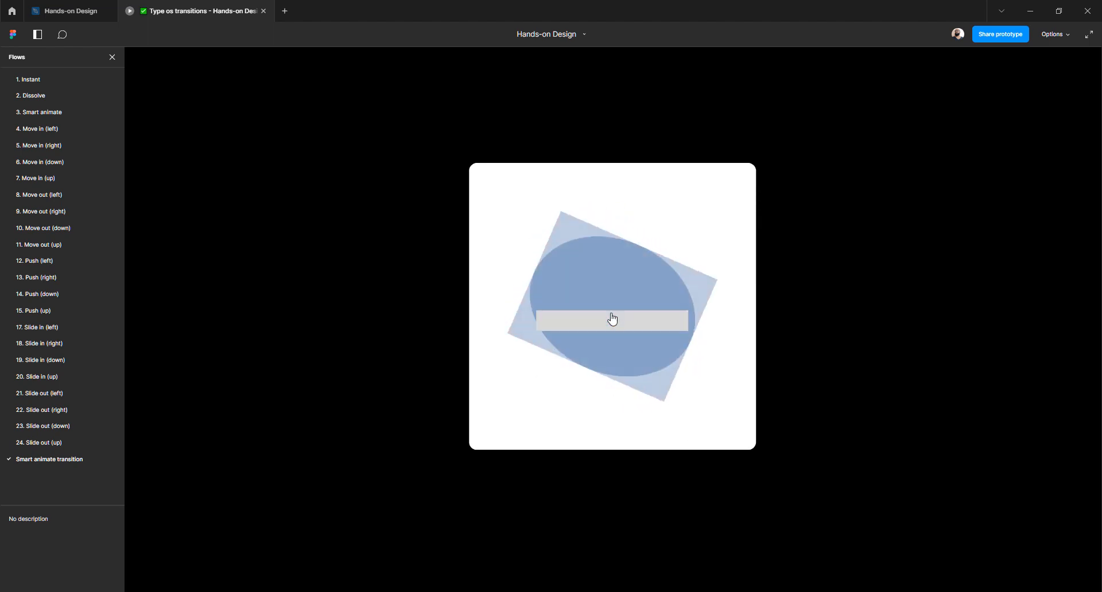
click(613, 319)
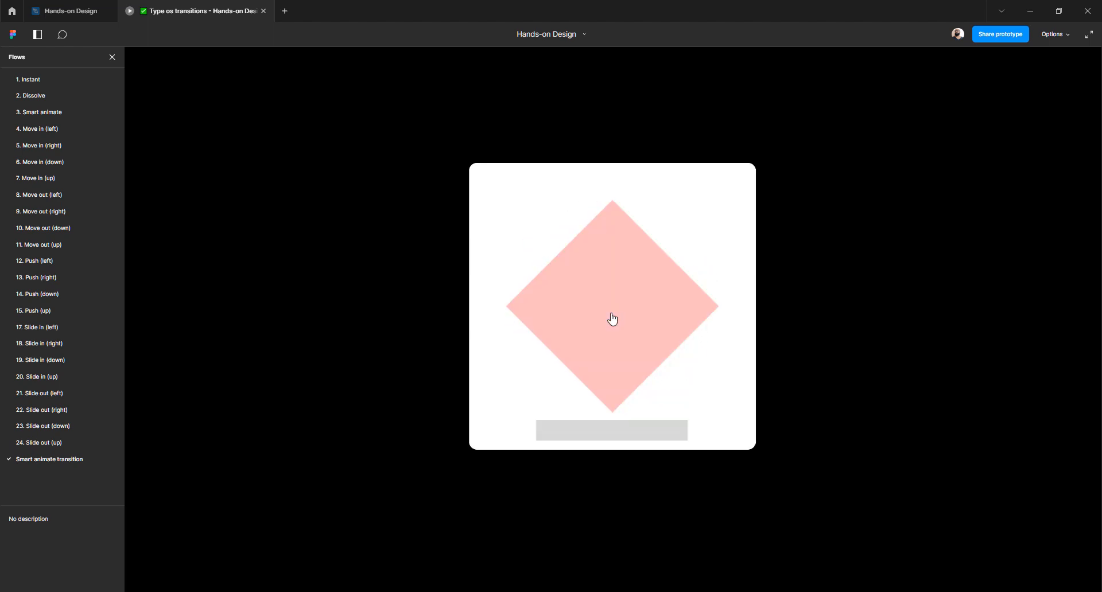
click(613, 320)
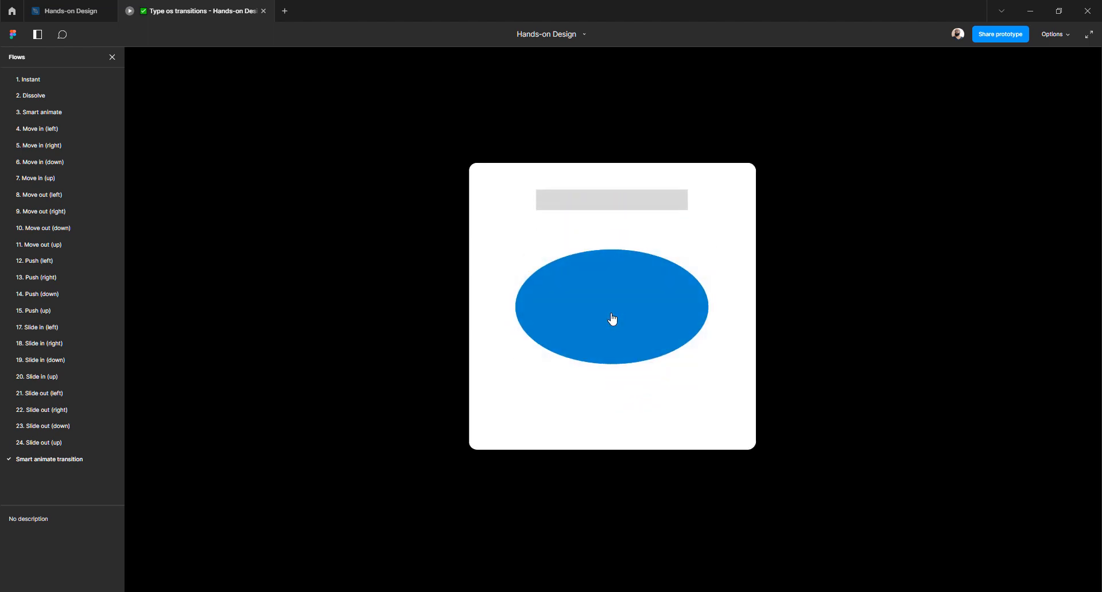
click(612, 321)
click(610, 322)
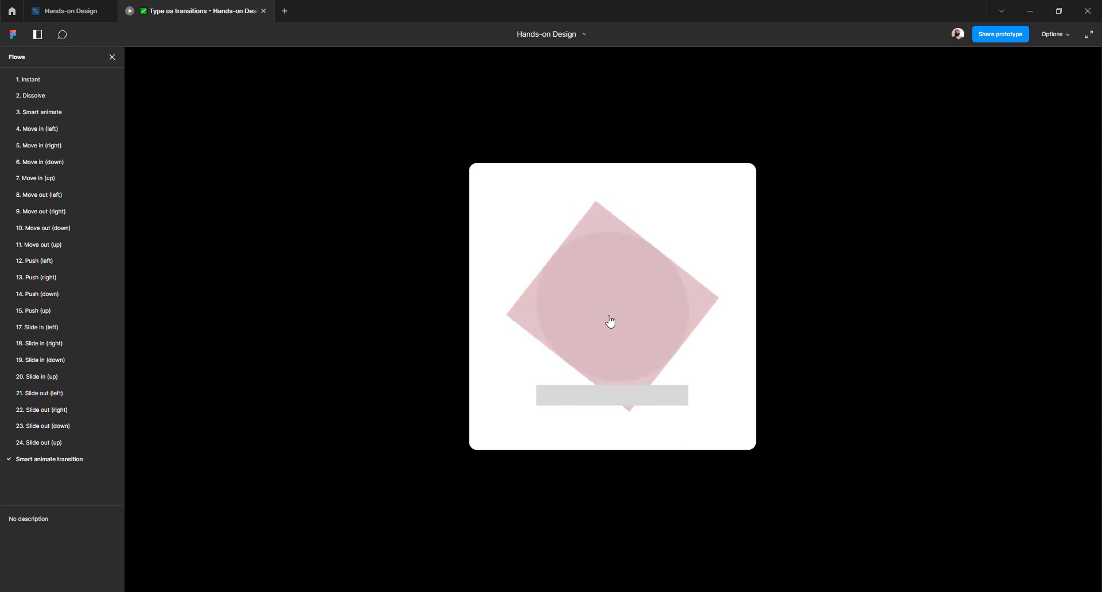
click(63, 11)
click(405, 428)
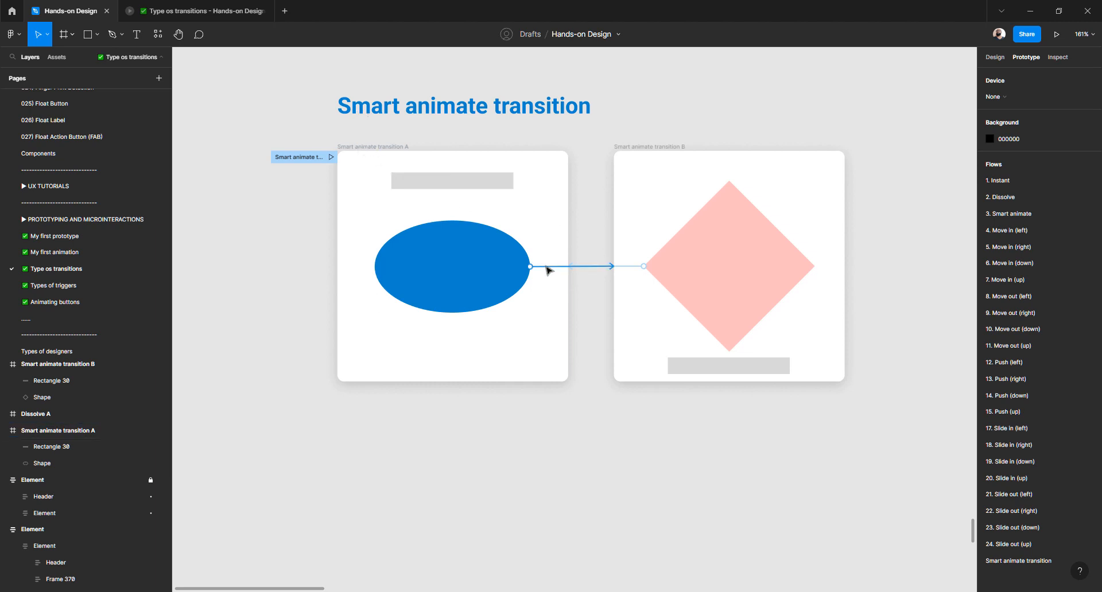
- Copy the Smart animate transition title and both its frames into the Flows panel, aligned below the Dissolve transition set
scroll(390, 161, down, 6)
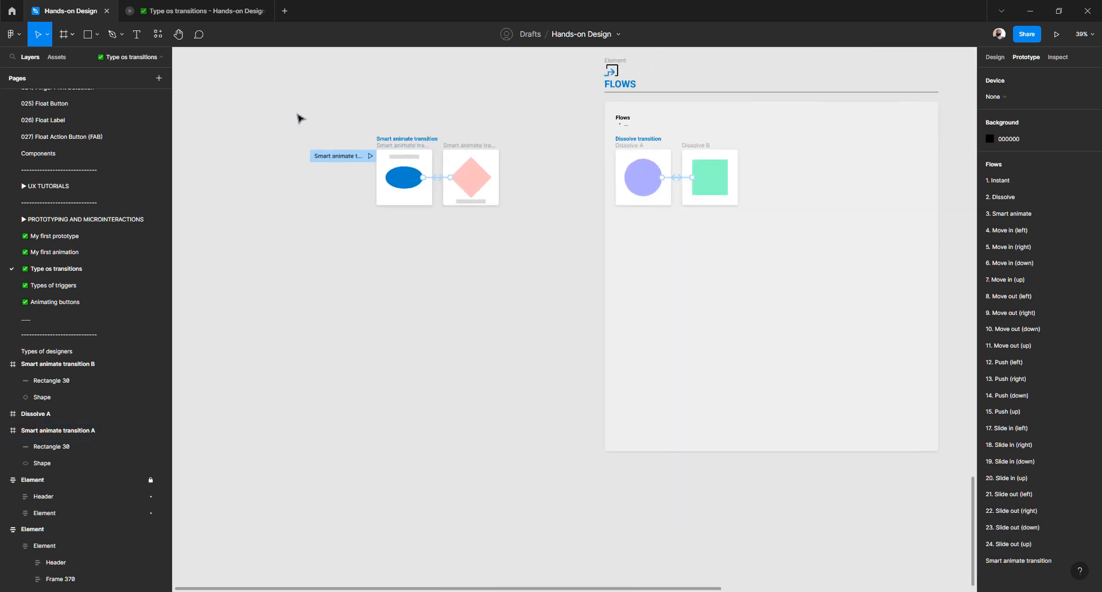
drag(285, 111, 574, 264)
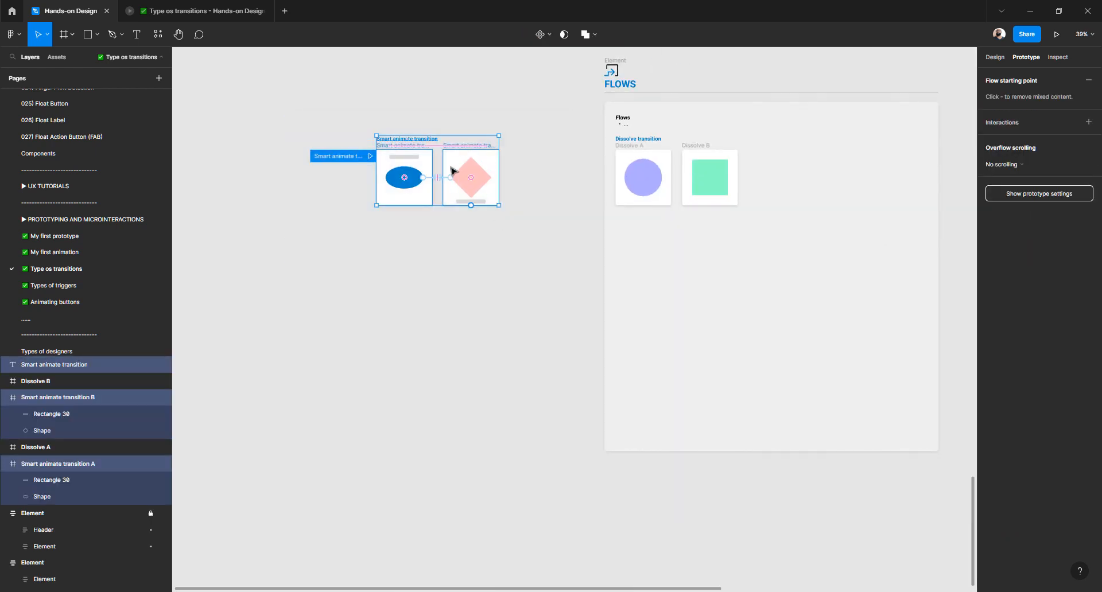
drag(457, 172, 847, 163)
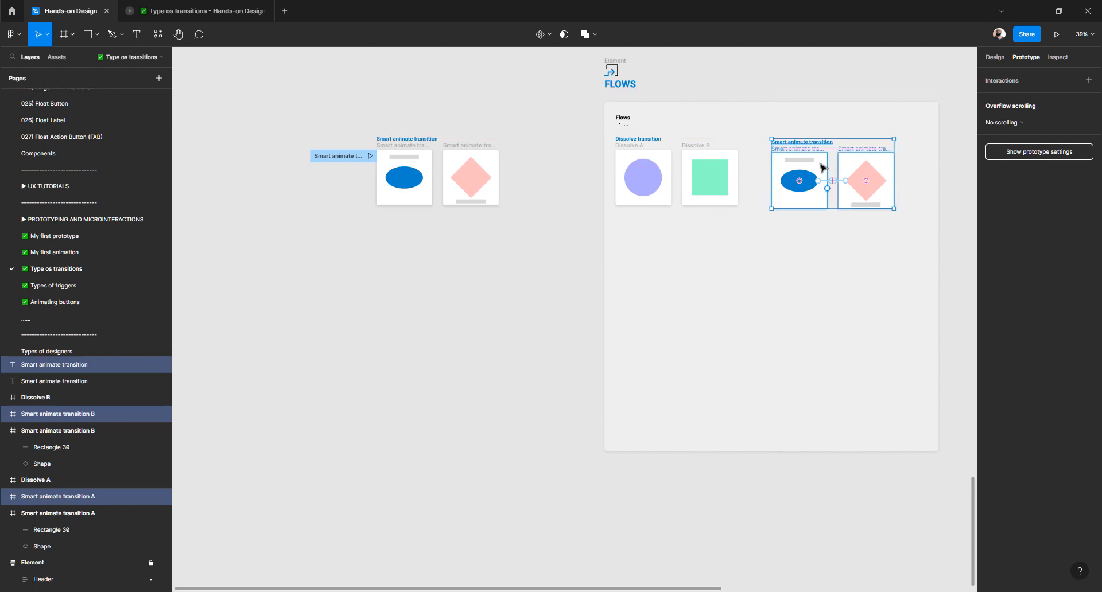
drag(821, 168, 666, 252)
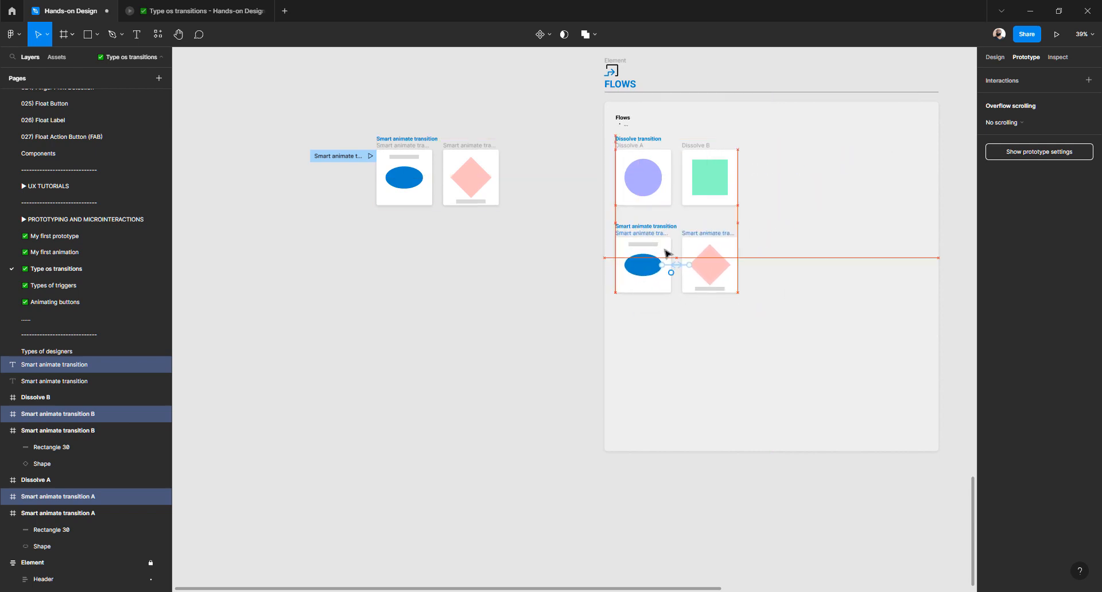
- Shift both transition sets right within the Flows panel, and lower the Smart animate set slightly below the Dissolve set
drag(520, 329, 785, 134)
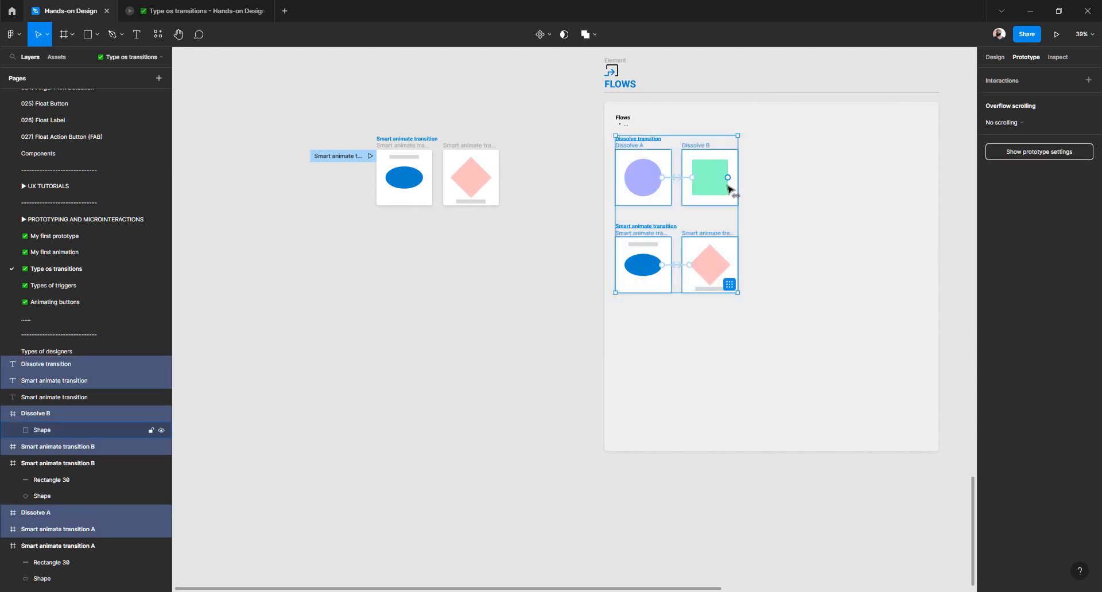
drag(729, 189, 808, 190)
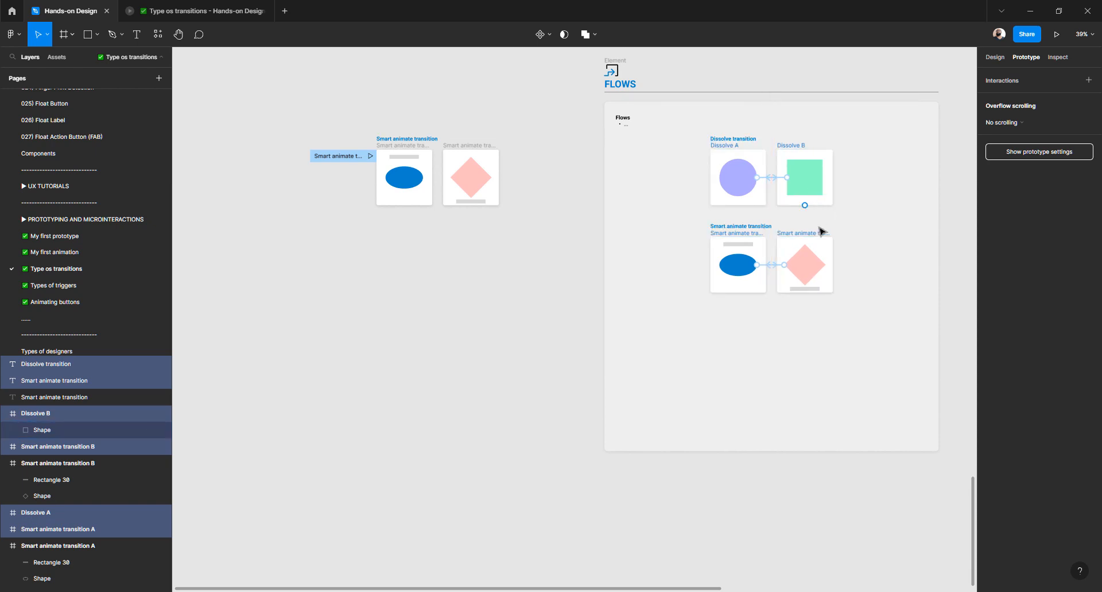
drag(882, 345, 689, 221)
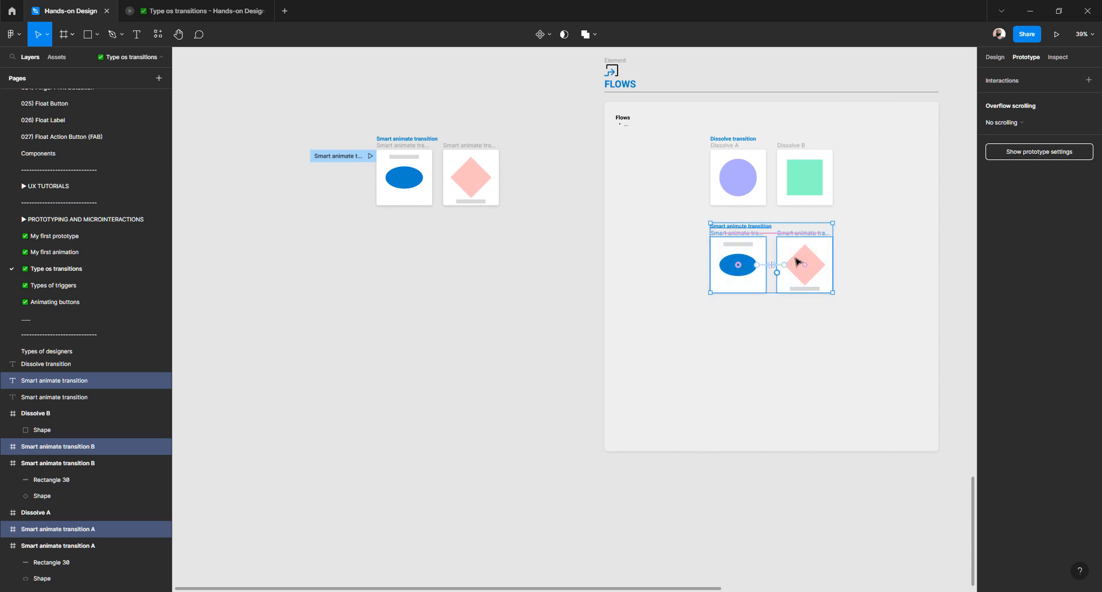
drag(799, 257, 793, 268)
- Change the ellipse interaction's animation to Move in for the original Smart animate transition A frame outside the Flows panel
click(418, 224)
scroll(372, 158, up, 5)
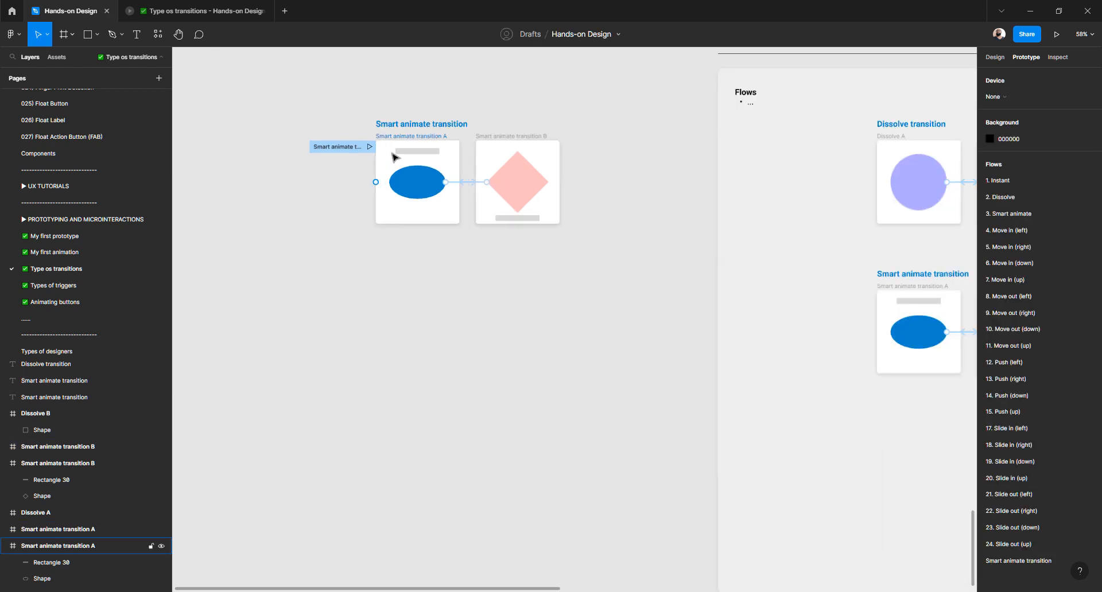
click(381, 133)
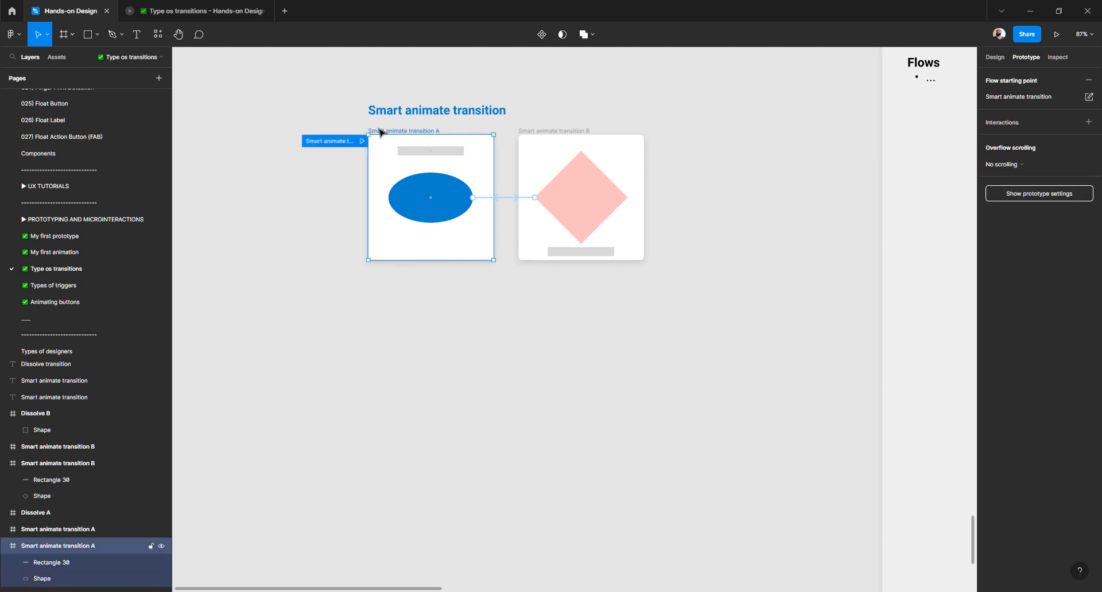
click(481, 199)
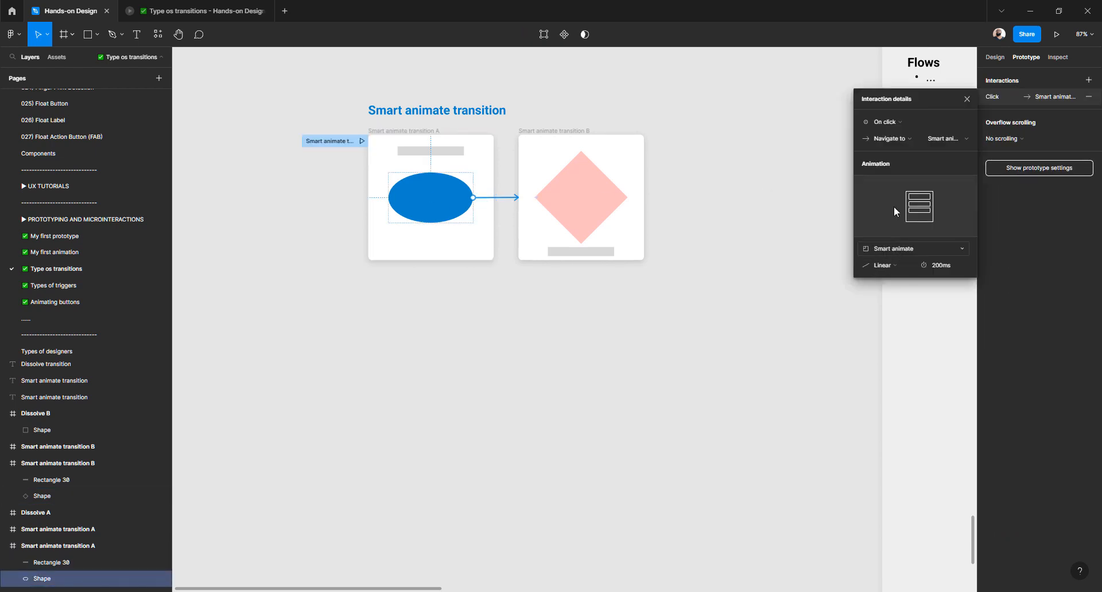
click(885, 250)
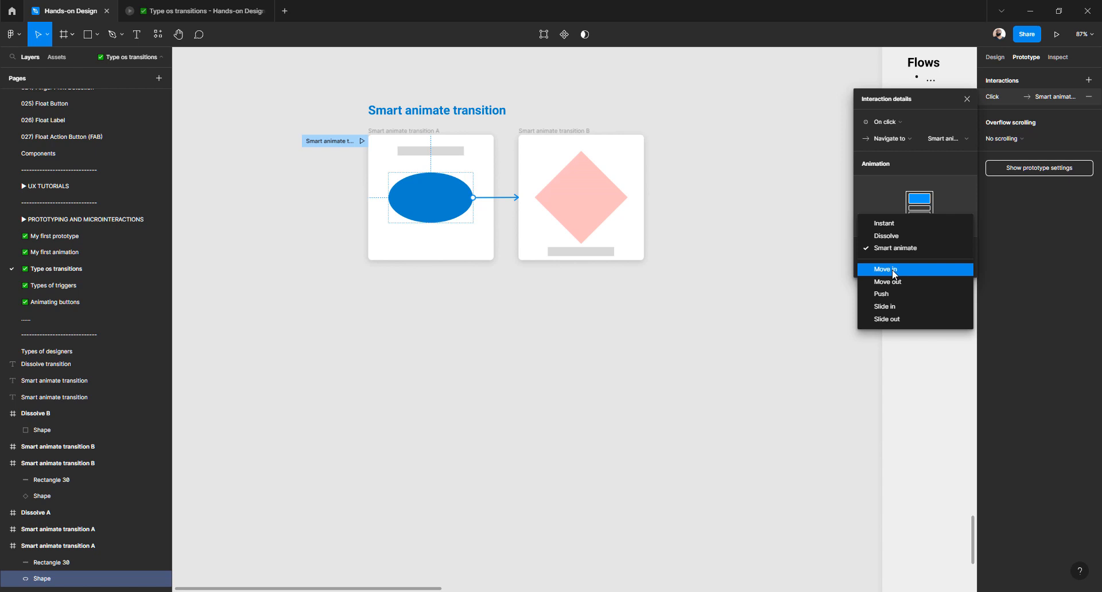
click(893, 273)
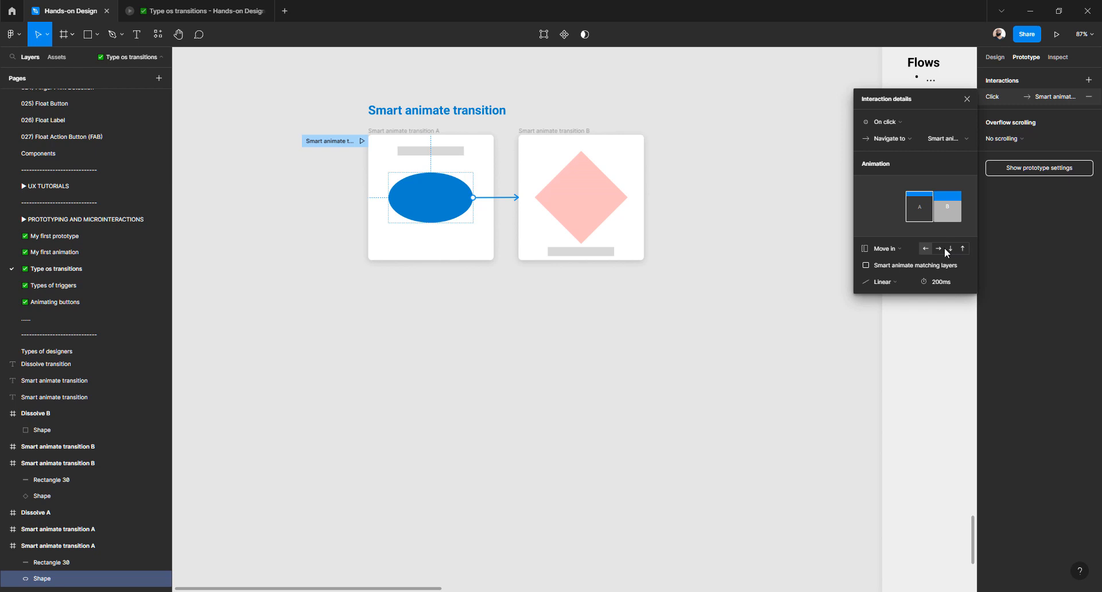
- Preview the Move in animation from the ellipse to the diamond frame, and return to the design file
click(362, 141)
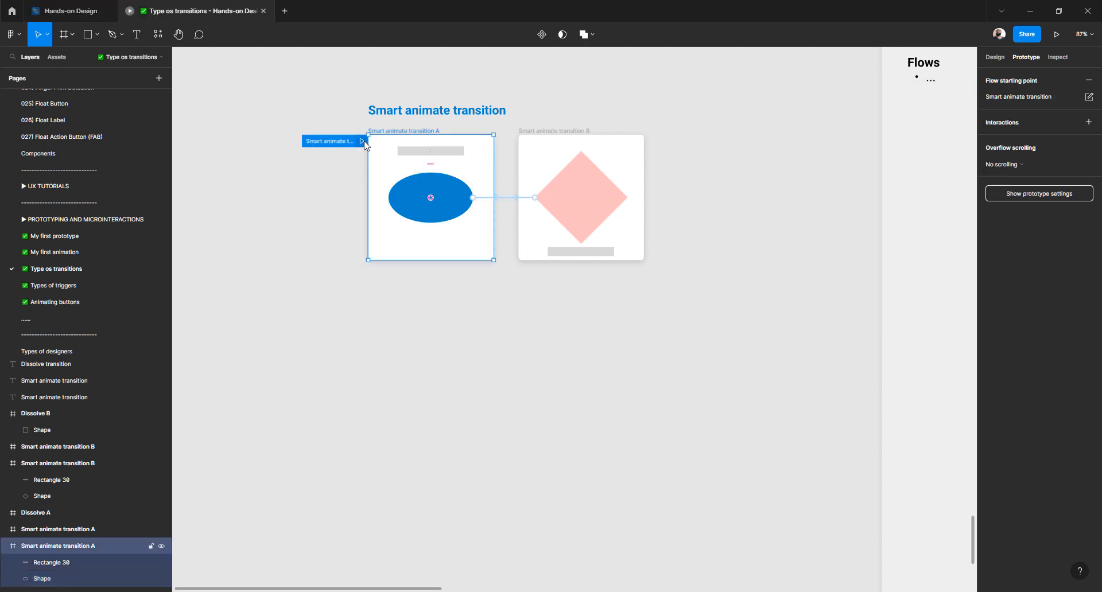
click(586, 319)
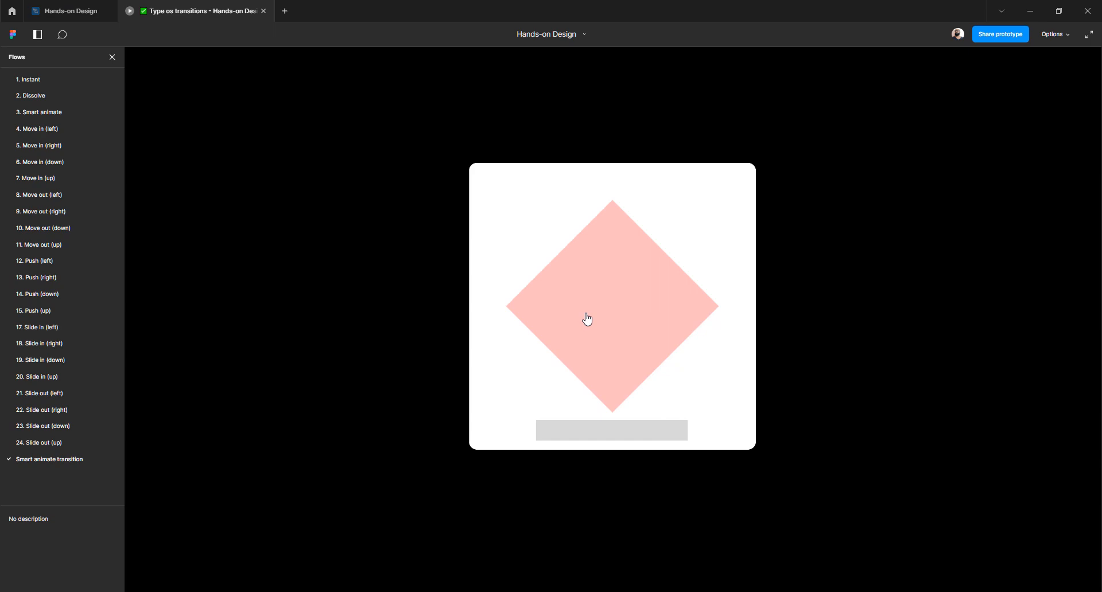
click(70, 10)
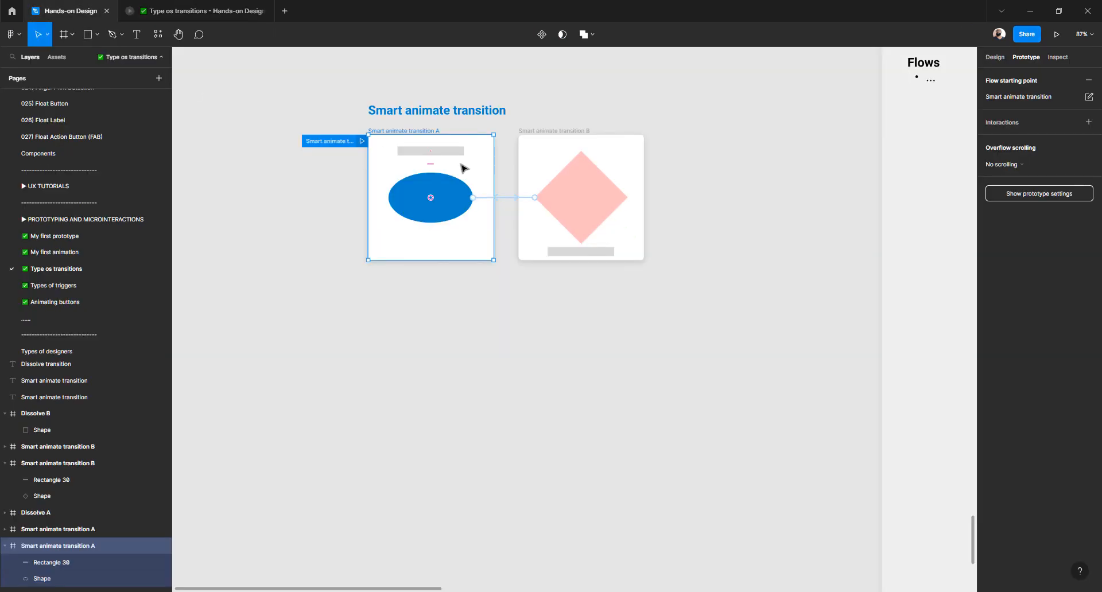
- Set the ellipse interaction's Move in direction to right
click(490, 200)
click(939, 249)
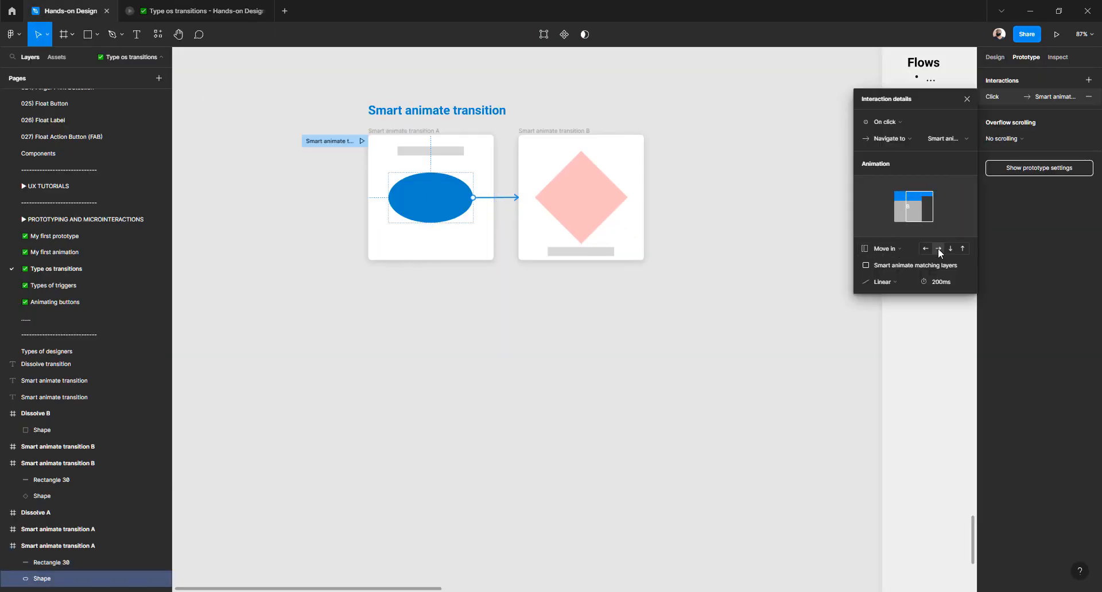
scroll(426, 241, up, 3)
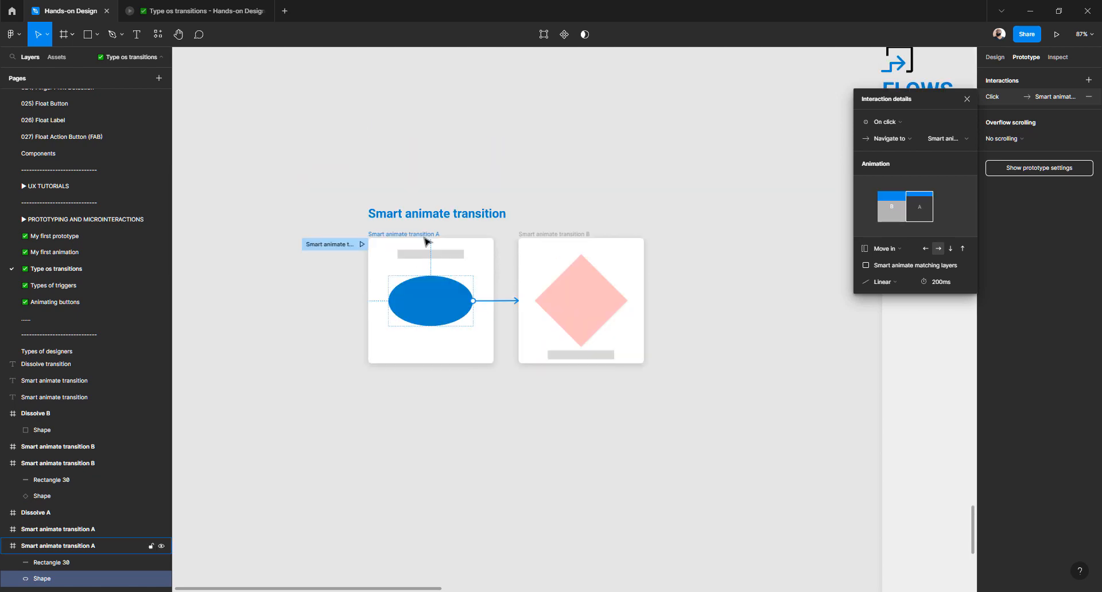
scroll(426, 241, up, 5)
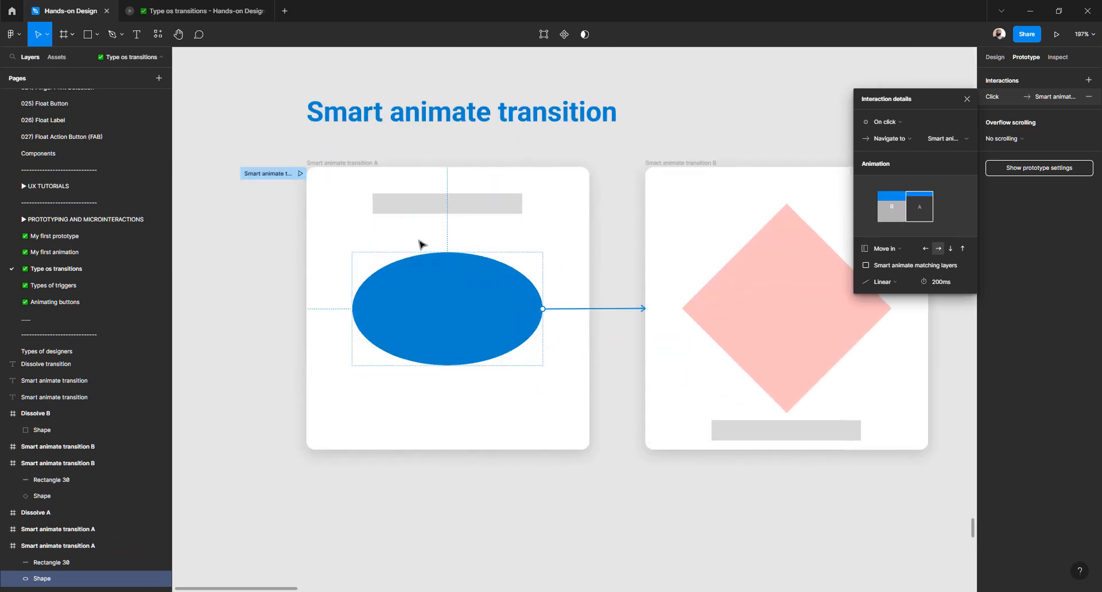
- Preview the rightward Move in animation from the ellipse frame, and return to the design file
click(299, 174)
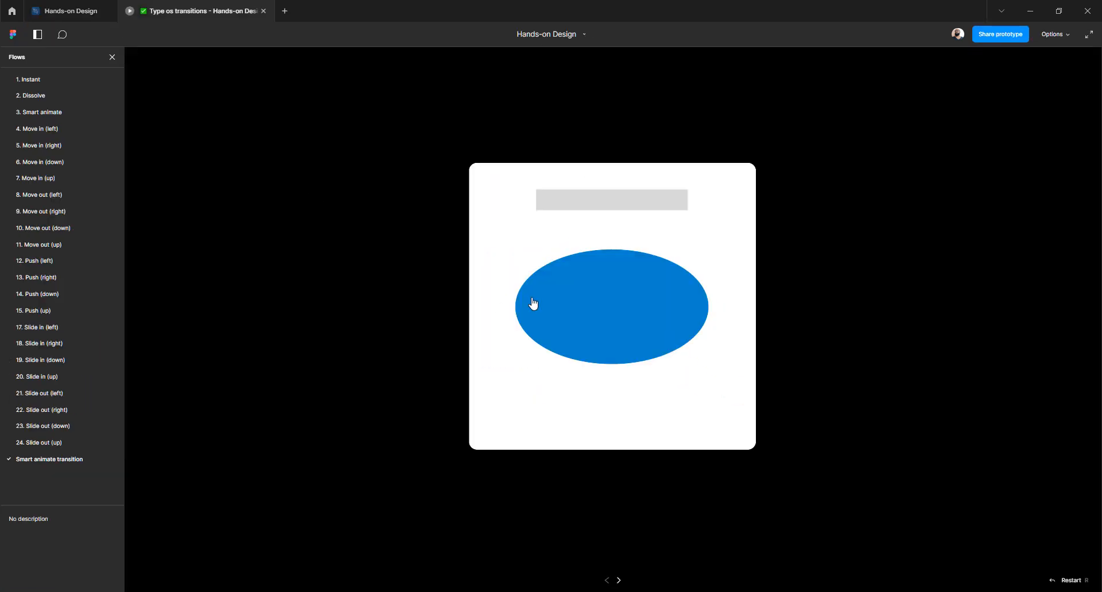
click(548, 299)
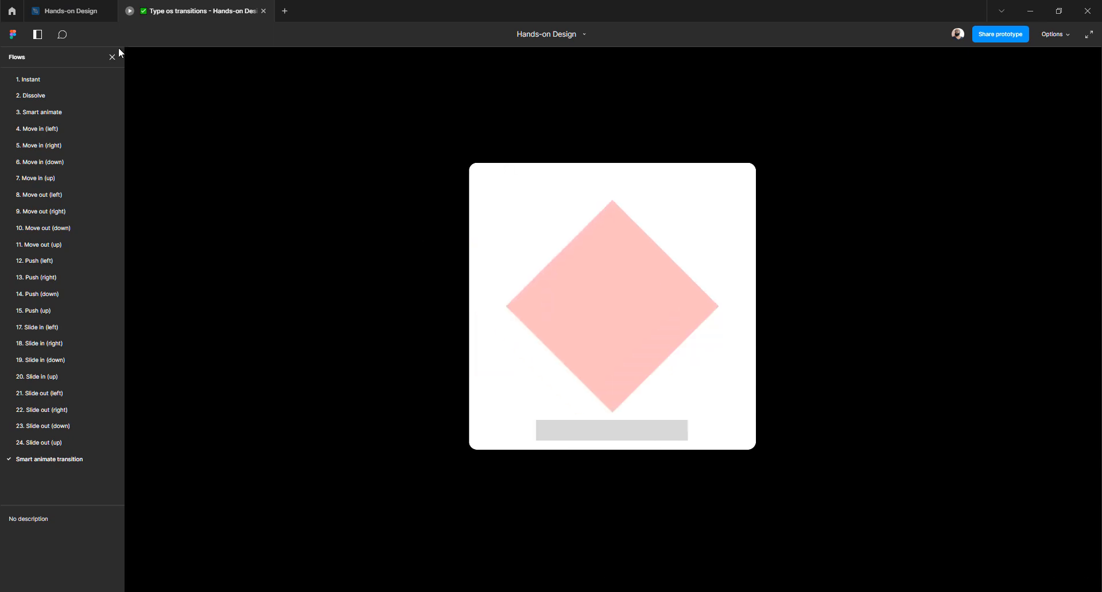
key(ctrl+shift+Tab)
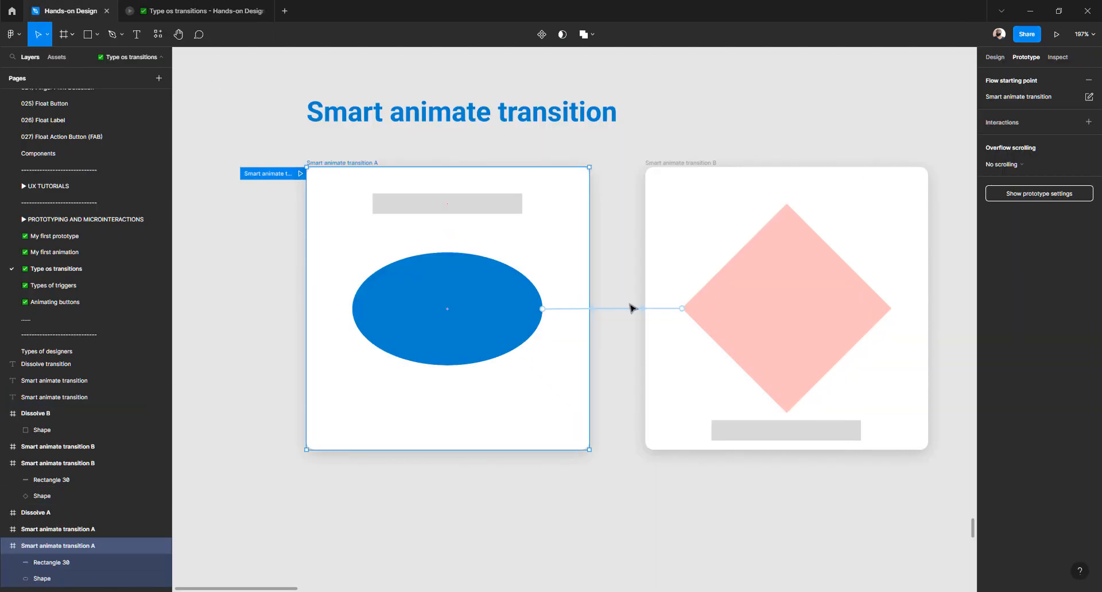
- Set the ellipse interaction's Move in direction to down, preview it from the ellipse frame, and return to the design file
click(571, 310)
click(950, 247)
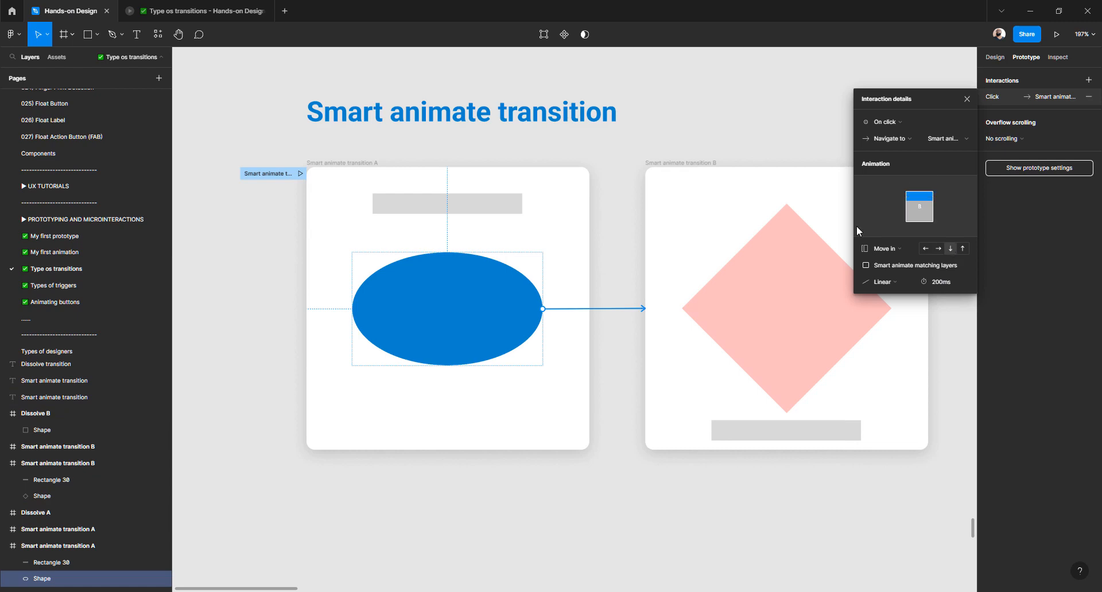
click(300, 174)
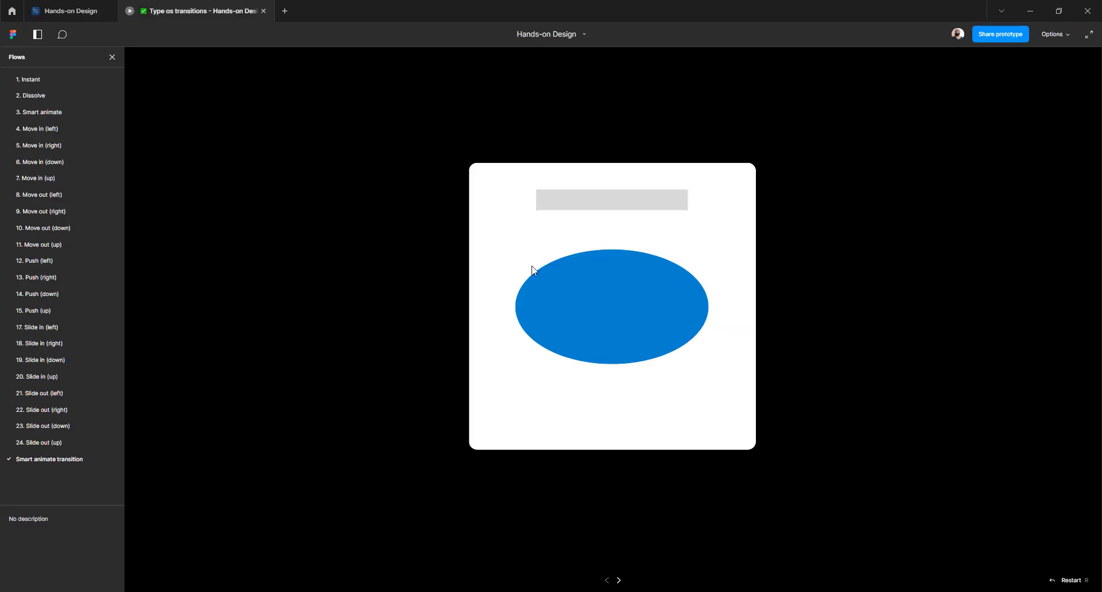
click(588, 286)
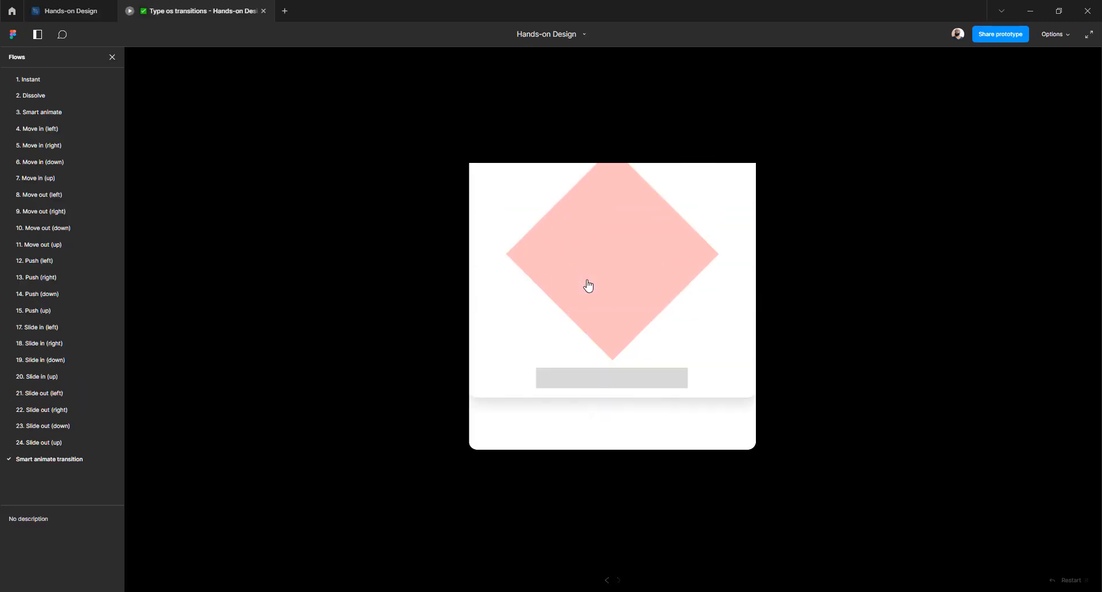
click(81, 12)
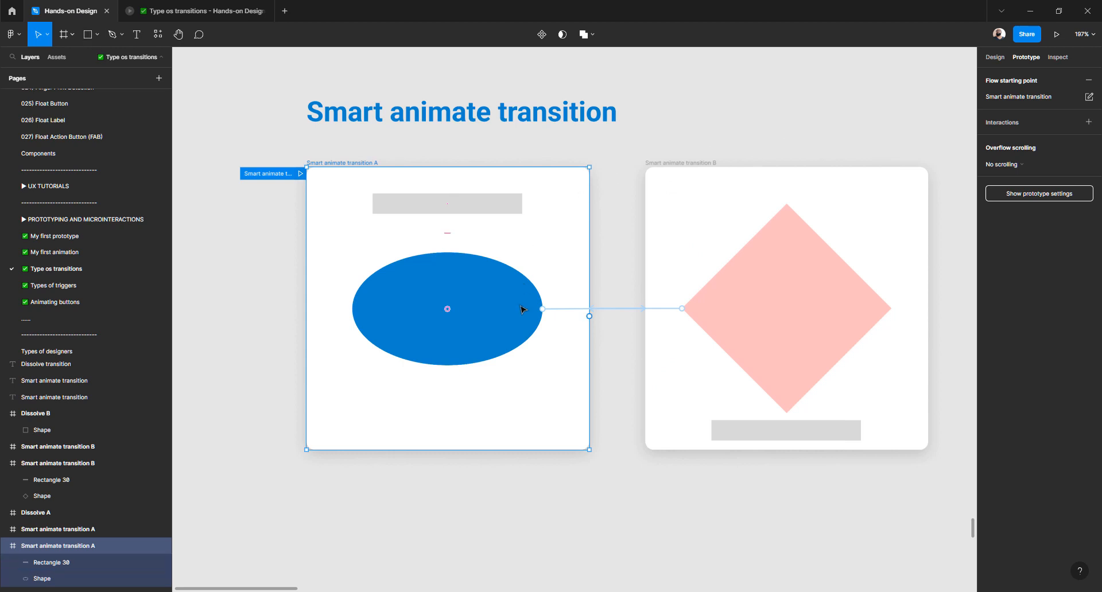
- Set the ellipse interaction's Move in direction to up, preview it from the ellipse frame, and return to the design file
click(558, 312)
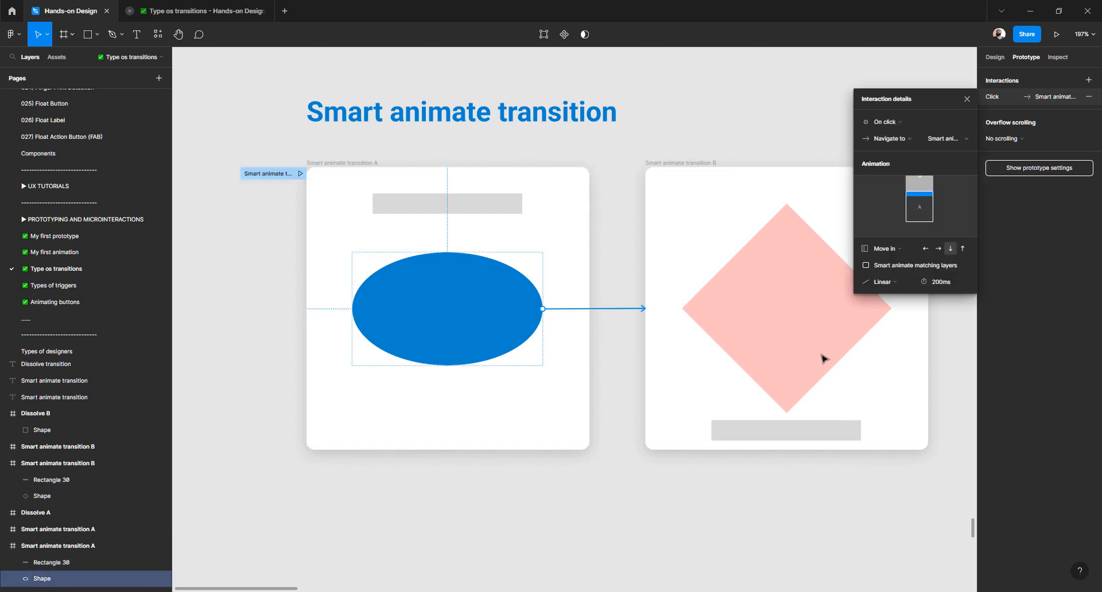
click(962, 247)
click(299, 175)
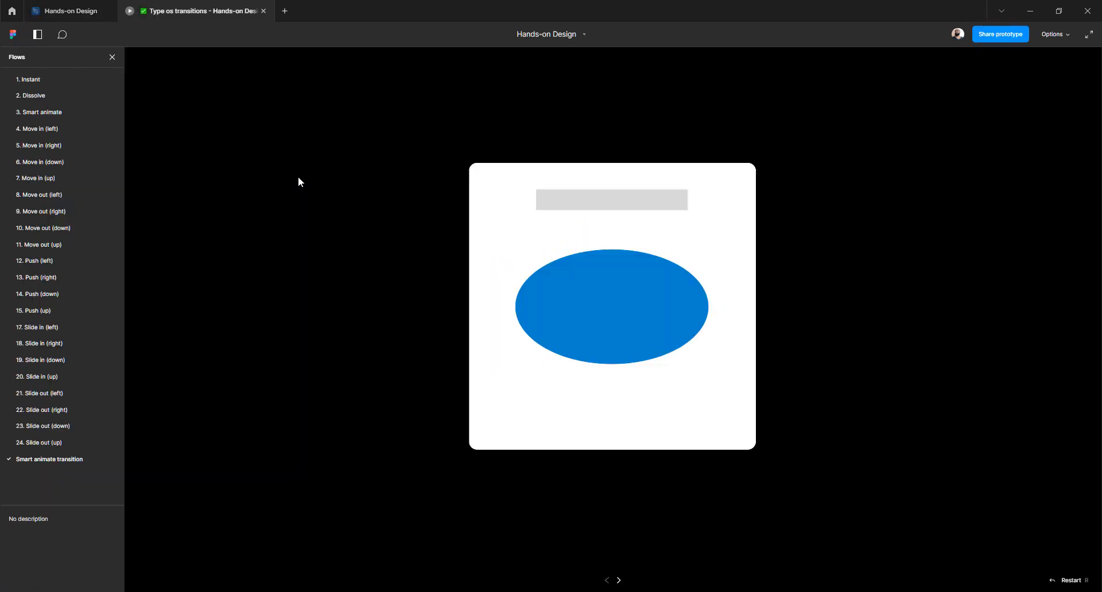
click(565, 297)
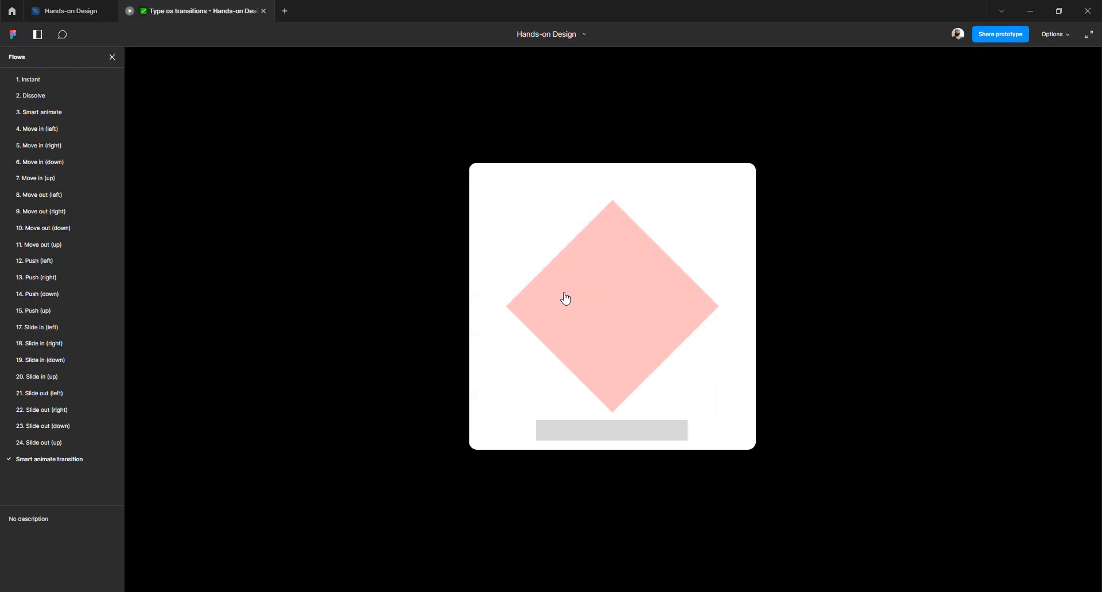
click(74, 15)
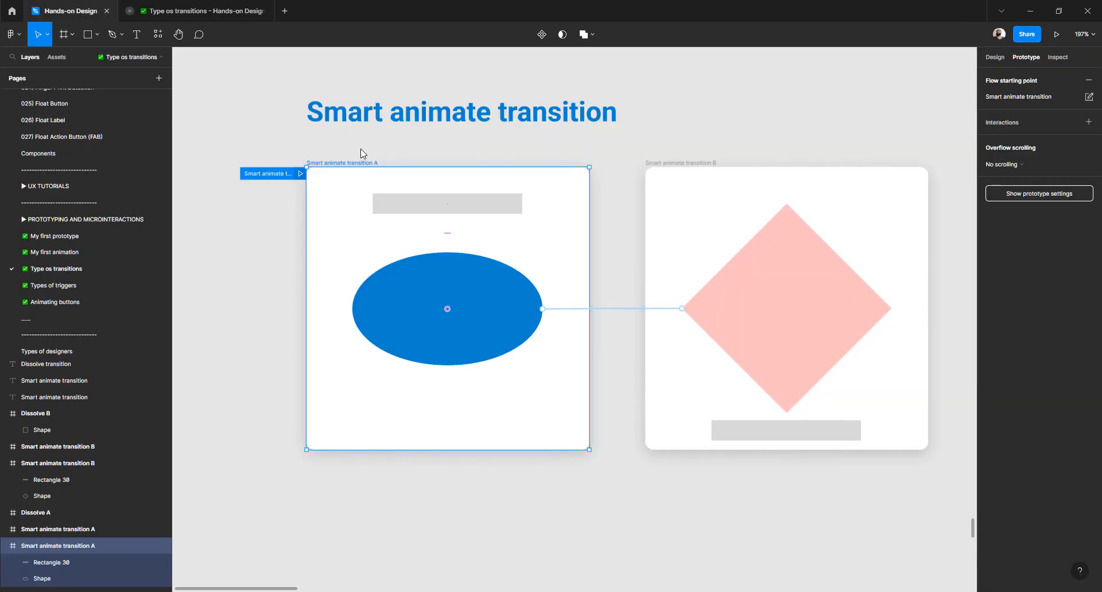
- Change the ellipse interaction's animation to Move out with the left direction, preview it, and return to the design file
click(567, 311)
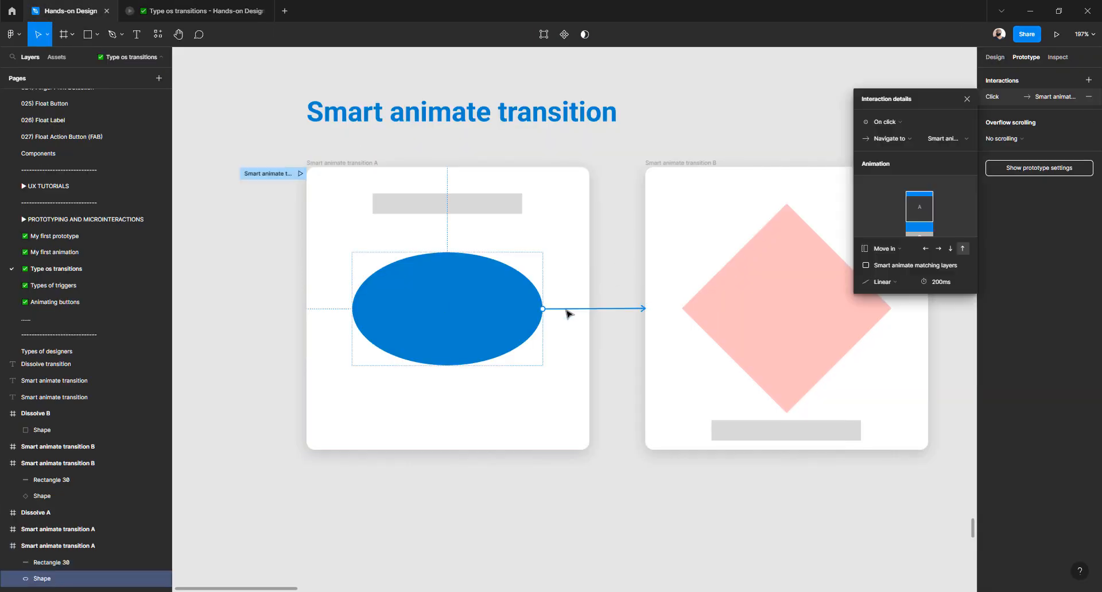
click(899, 248)
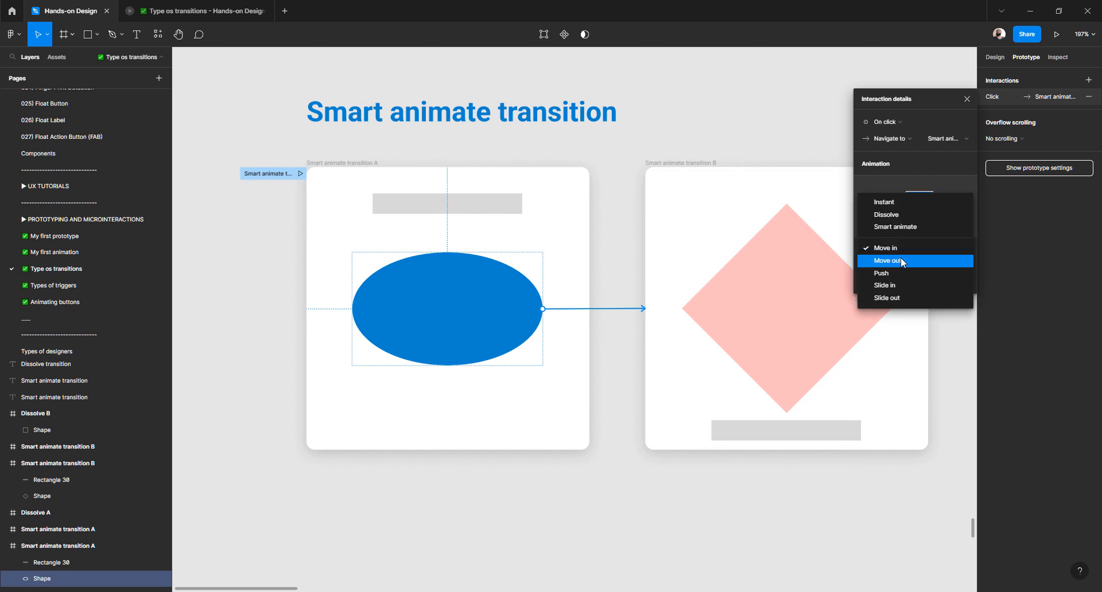
click(901, 257)
click(925, 248)
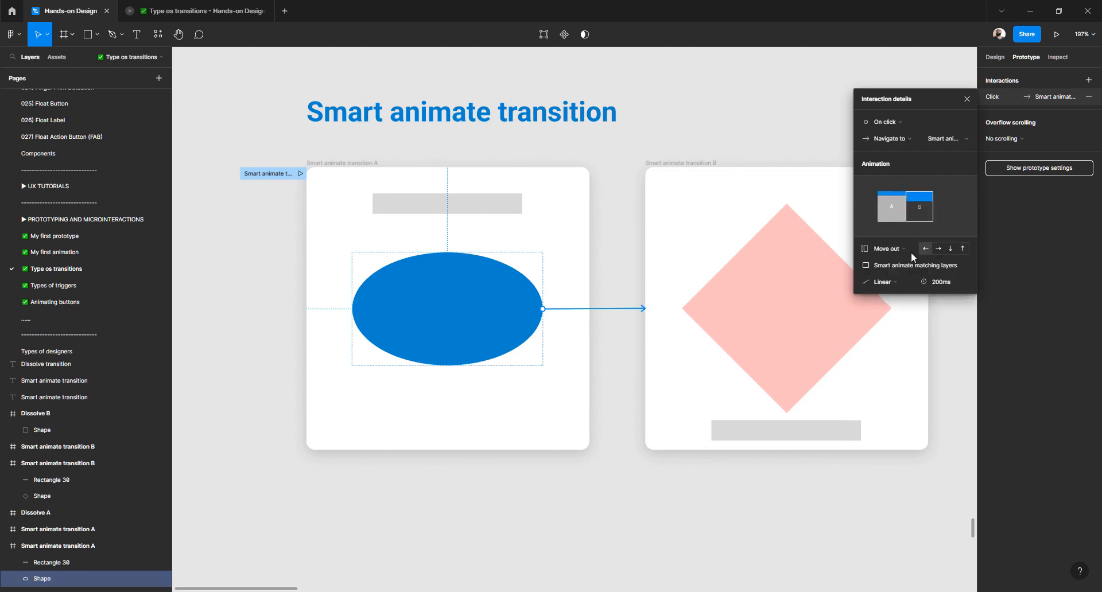
click(301, 173)
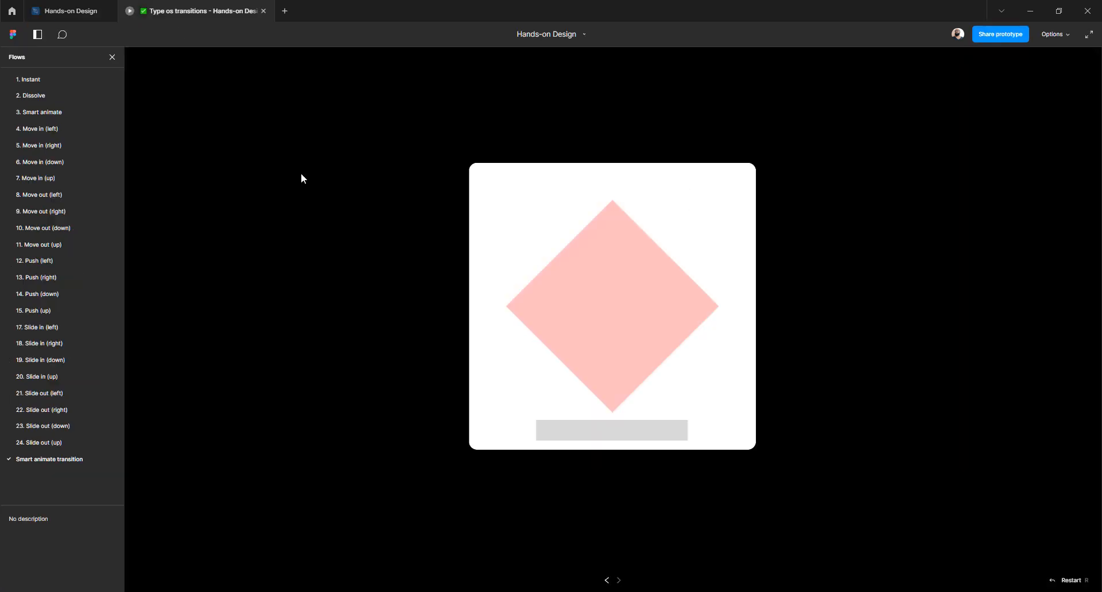
click(616, 328)
click(80, 11)
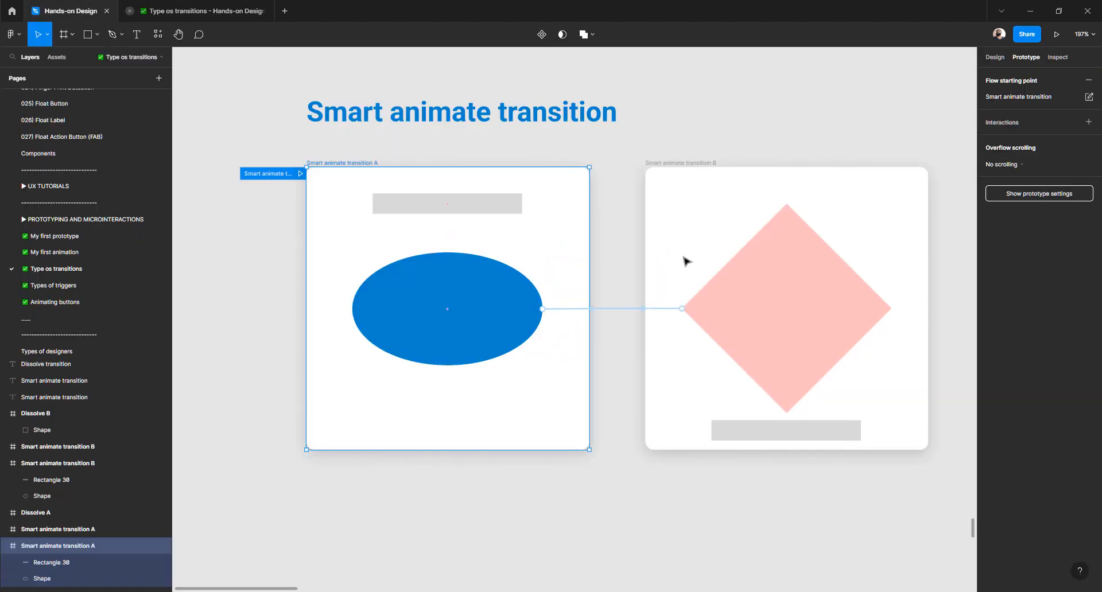
- Look over the Push, Slide in and Slide out example flows, the briefing and the Flows section
click(568, 309)
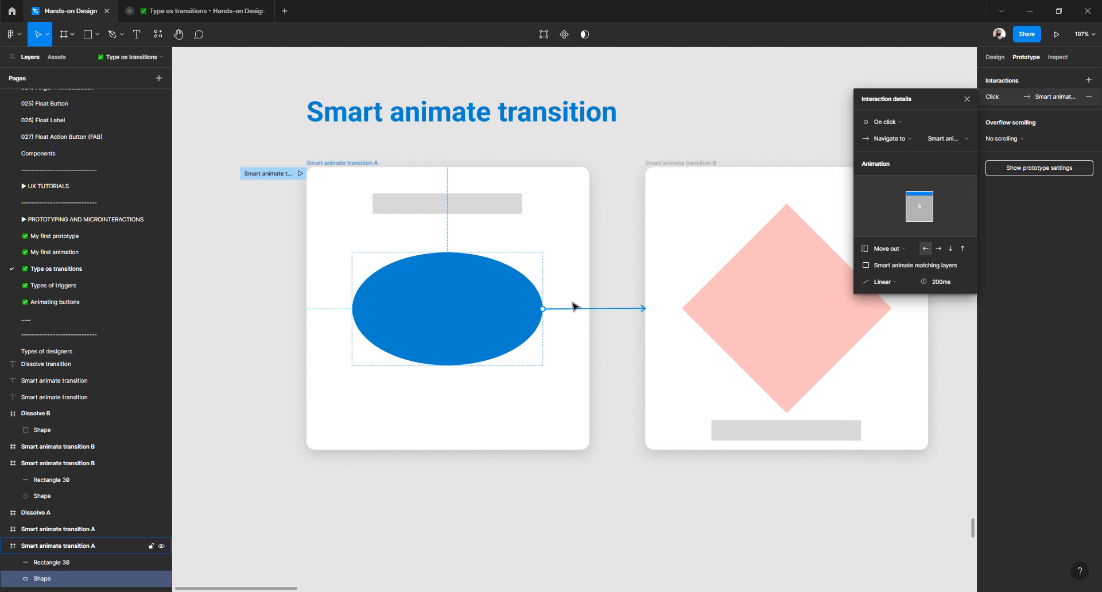
scroll(576, 306, down, 5)
scroll(581, 370, down, 3)
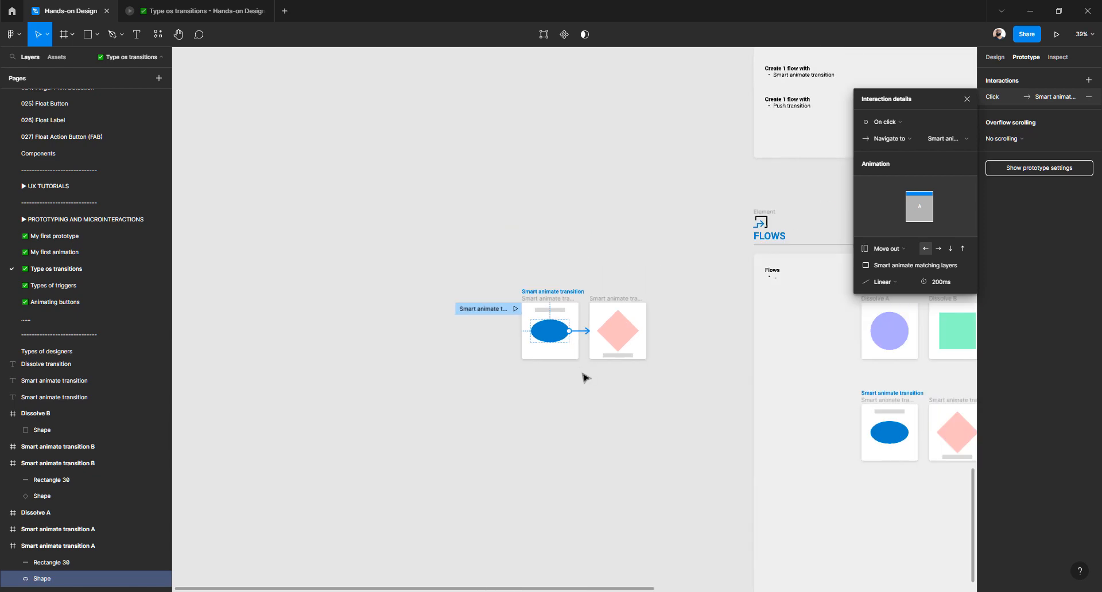
scroll(583, 374, up, 10)
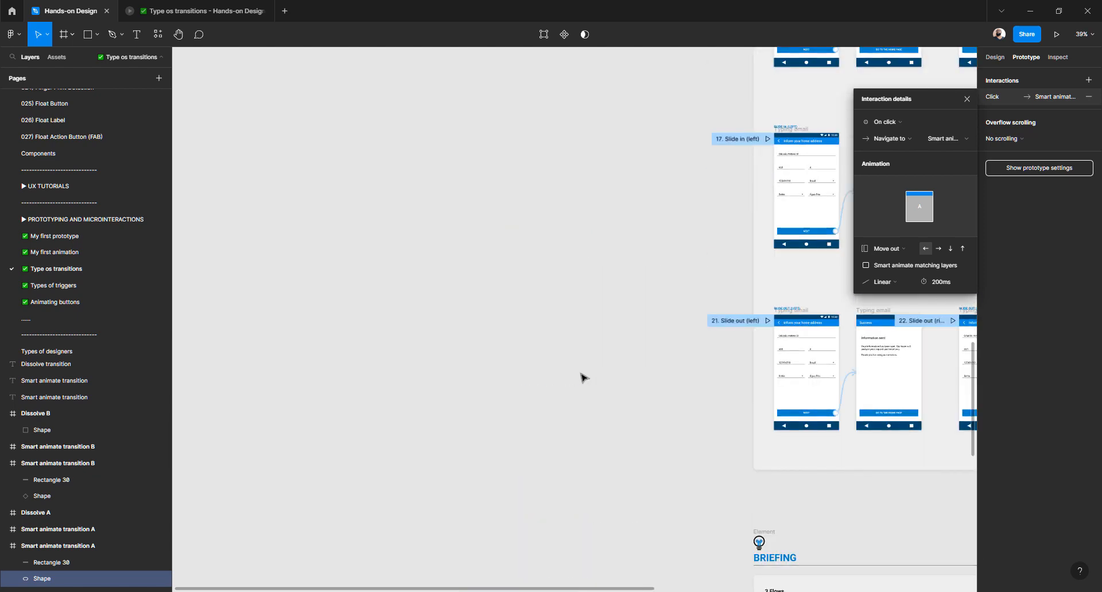
scroll(582, 375, up, 3)
scroll(581, 376, right, 3)
scroll(581, 377, right, 5)
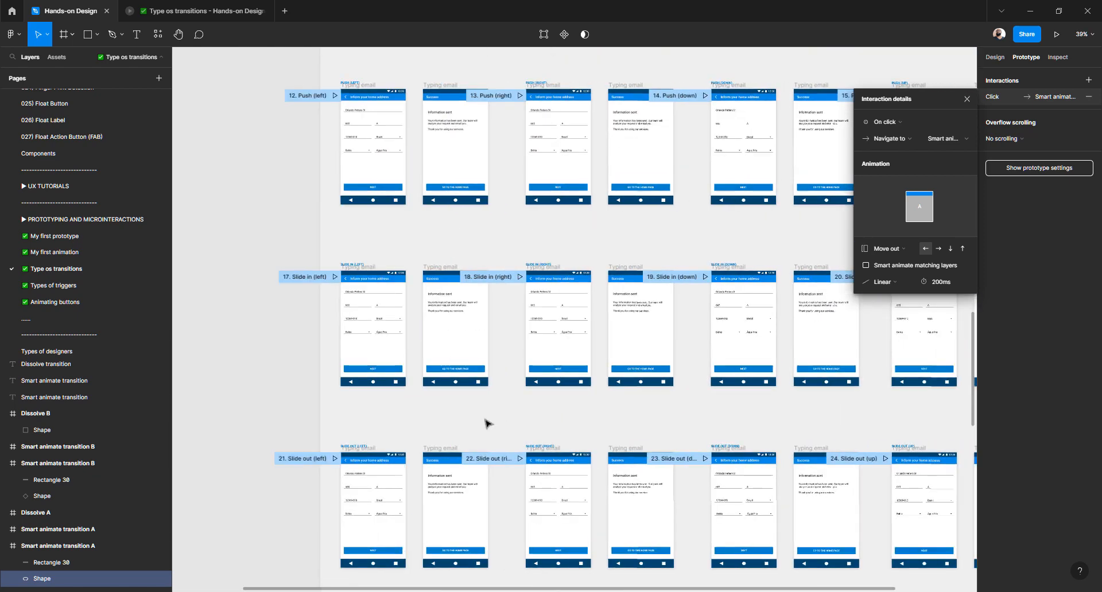
scroll(585, 364, down, 3)
scroll(556, 362, down, 12)
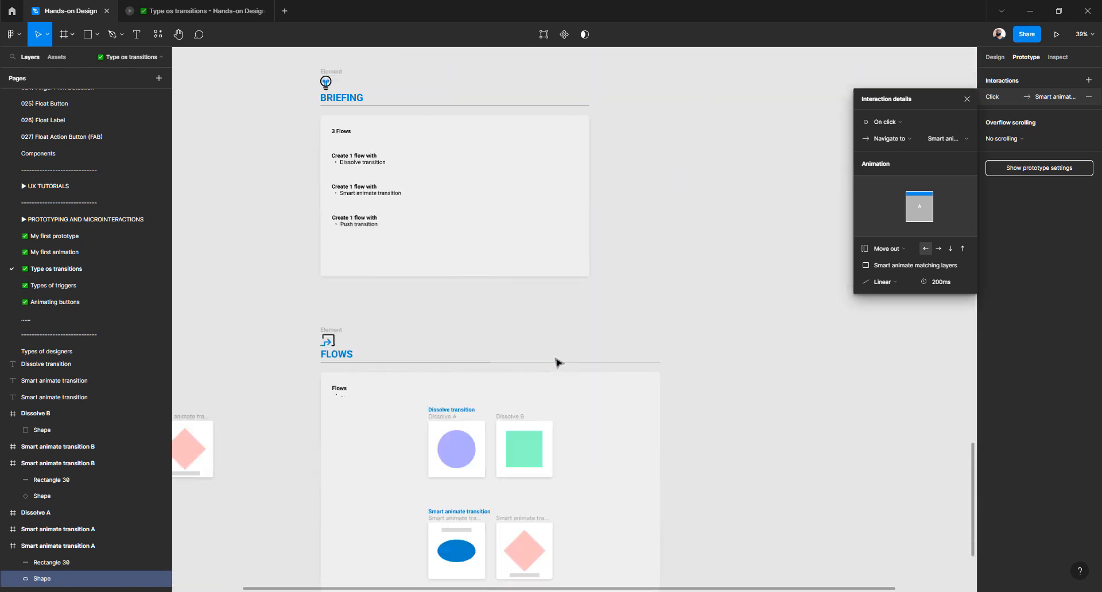
scroll(557, 362, left, 6)
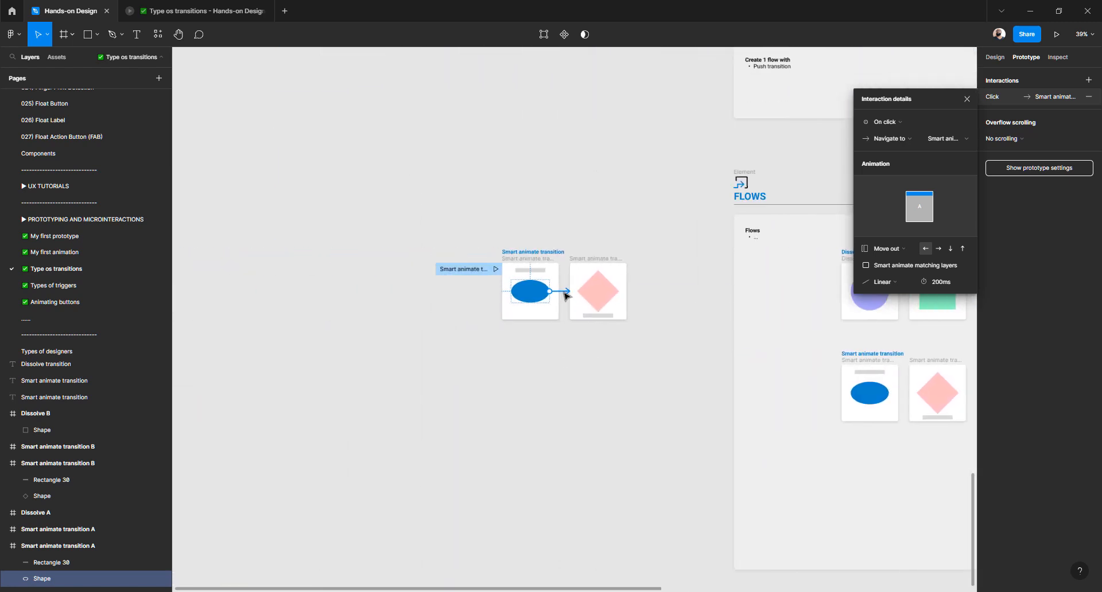
scroll(563, 292, up, 6)
- Set the ellipse interaction's Move out direction to right, preview it from the ellipse frame, and return to the design file
click(939, 249)
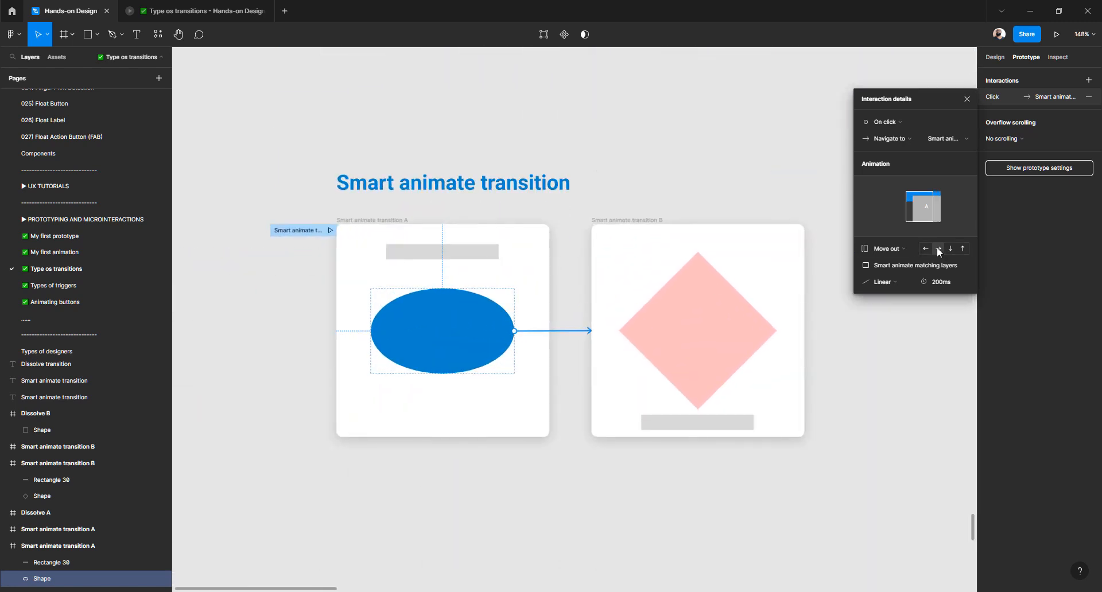
click(330, 230)
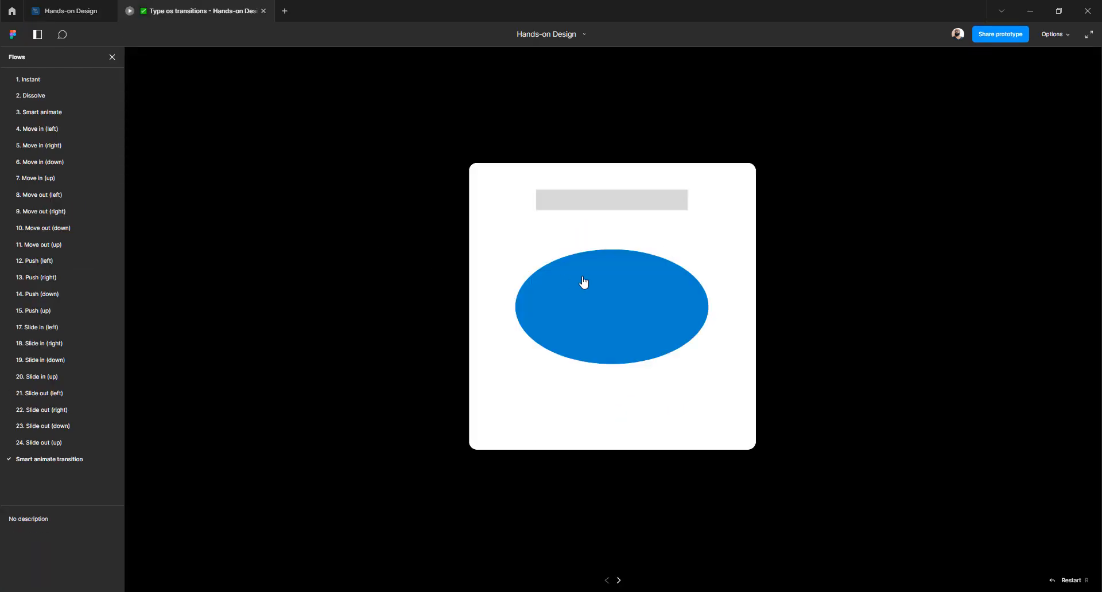
click(583, 281)
click(74, 13)
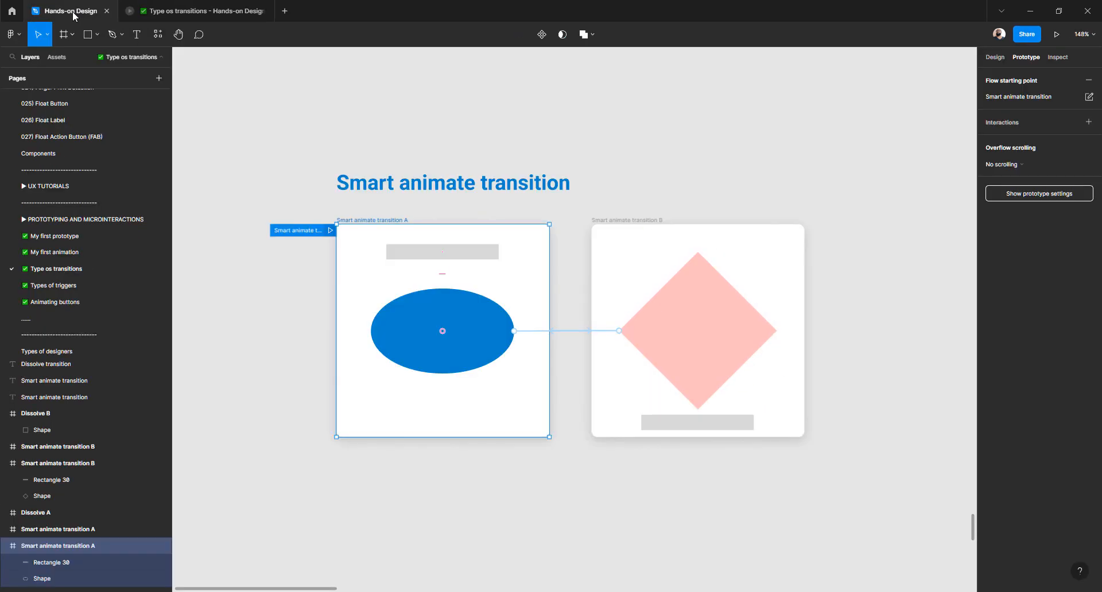
- Set the ellipse interaction's Move out direction to down, preview it from the ellipse frame, and return to the design file
click(532, 332)
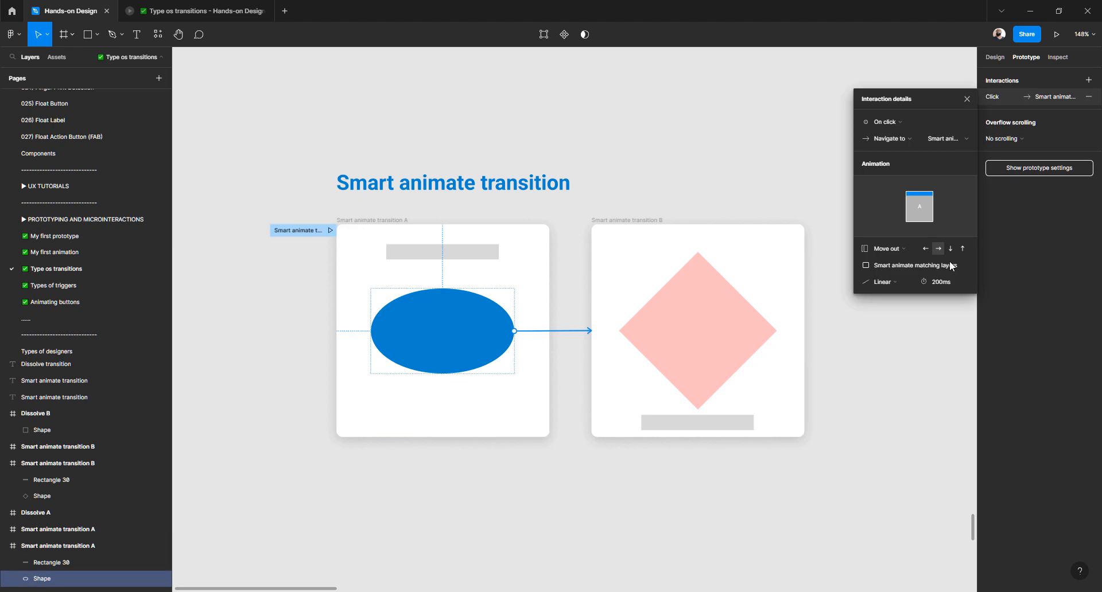
click(950, 248)
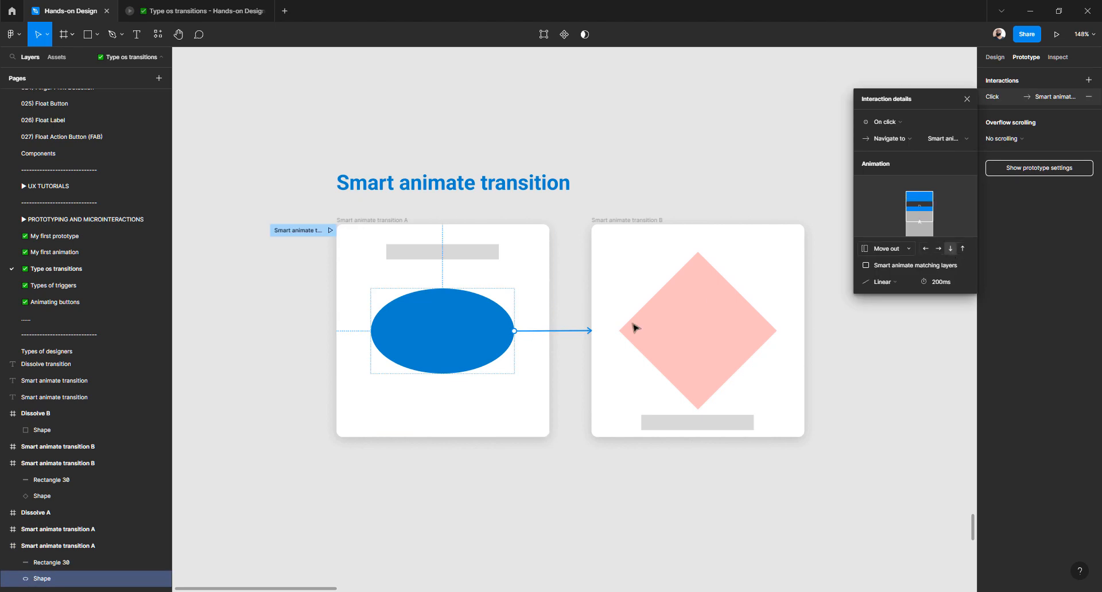
click(330, 231)
click(607, 324)
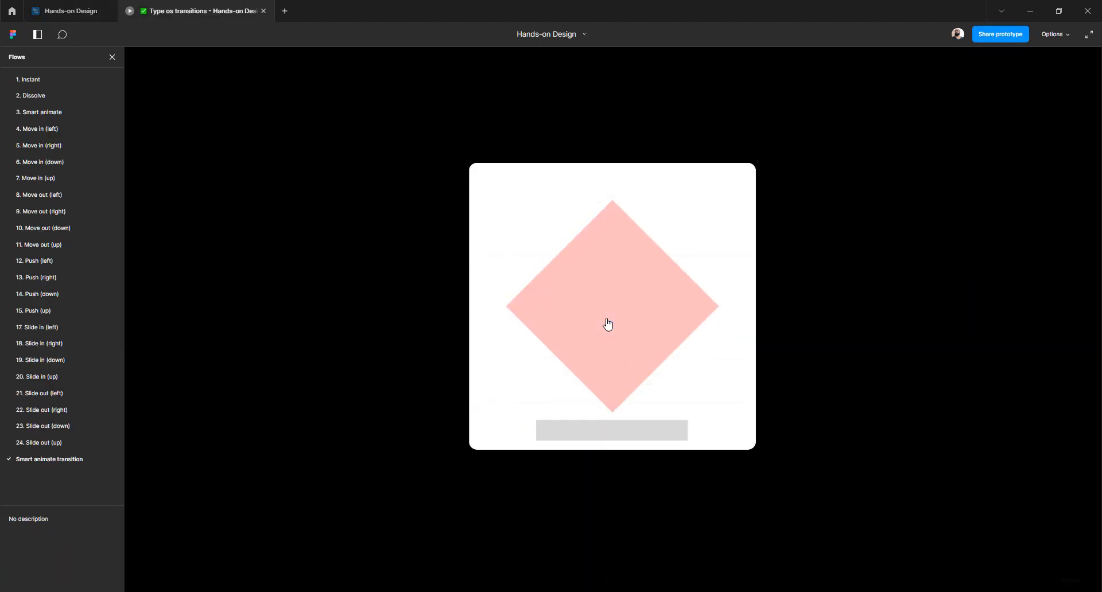
click(80, 11)
- Set the ellipse interaction's Move out direction to up, preview it from the ellipse frame, and return to the design file
click(527, 331)
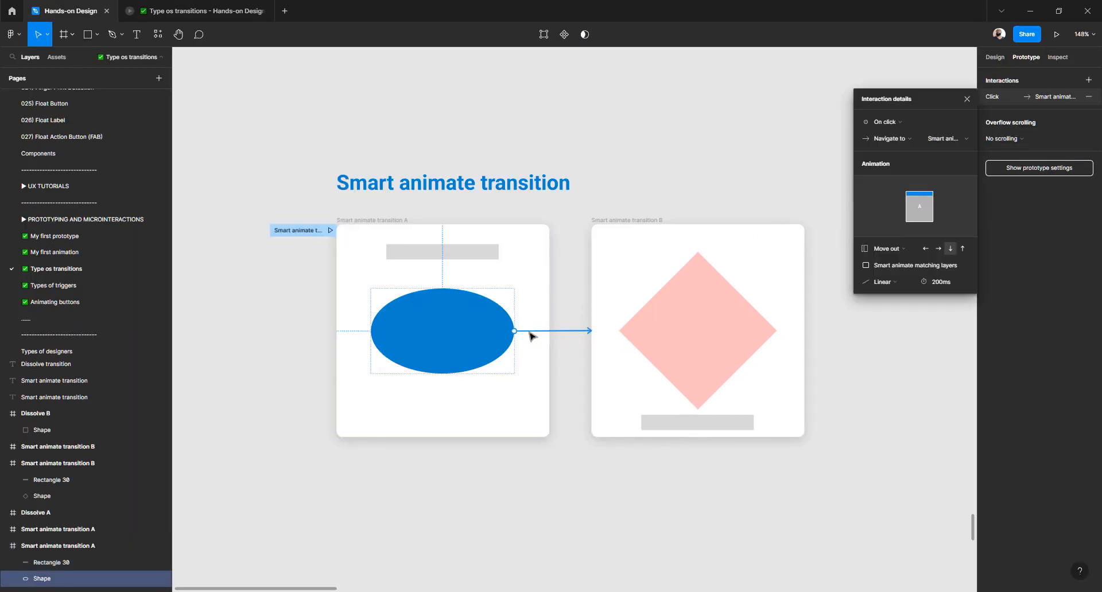
click(959, 247)
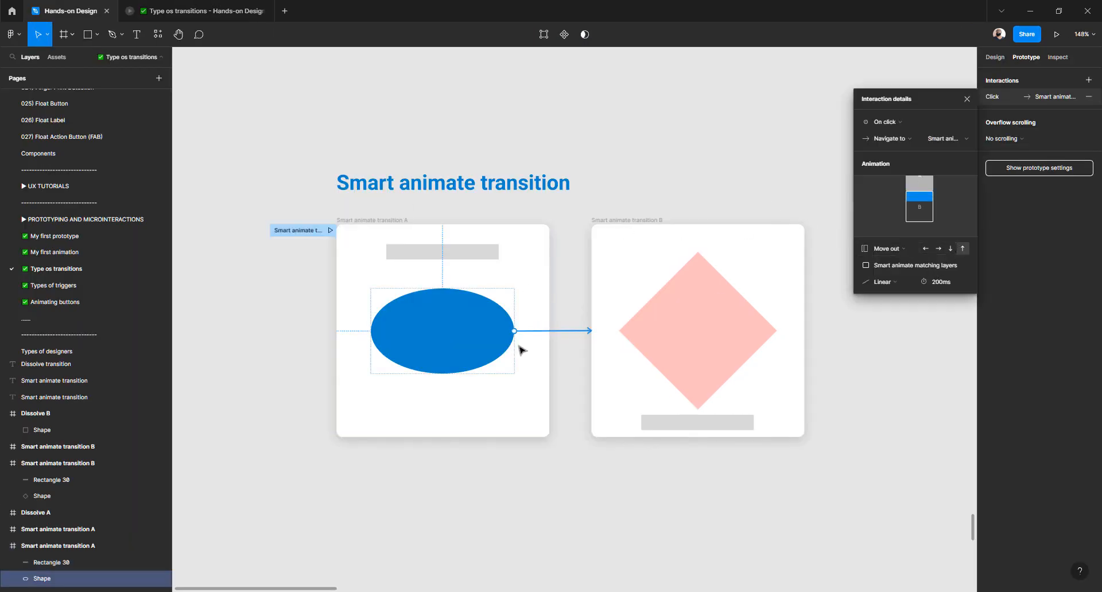
click(330, 230)
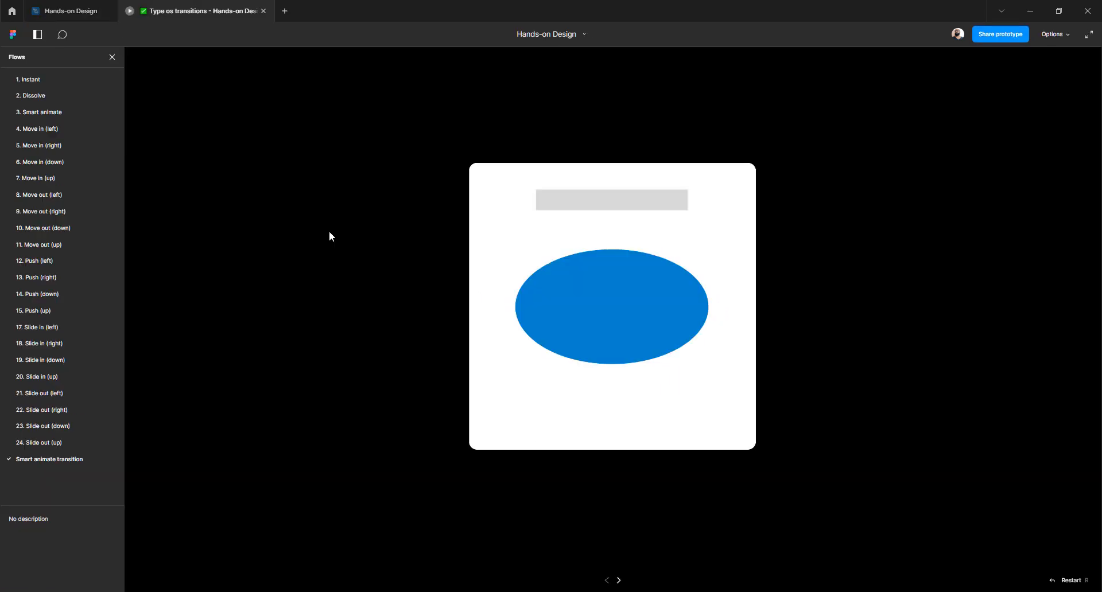
click(557, 296)
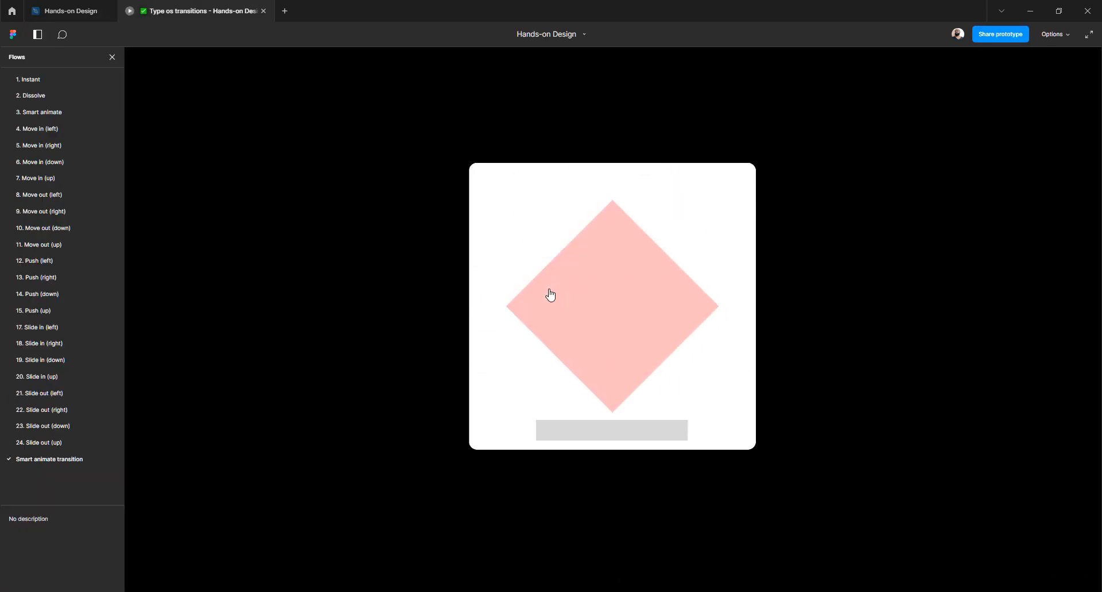
click(84, 17)
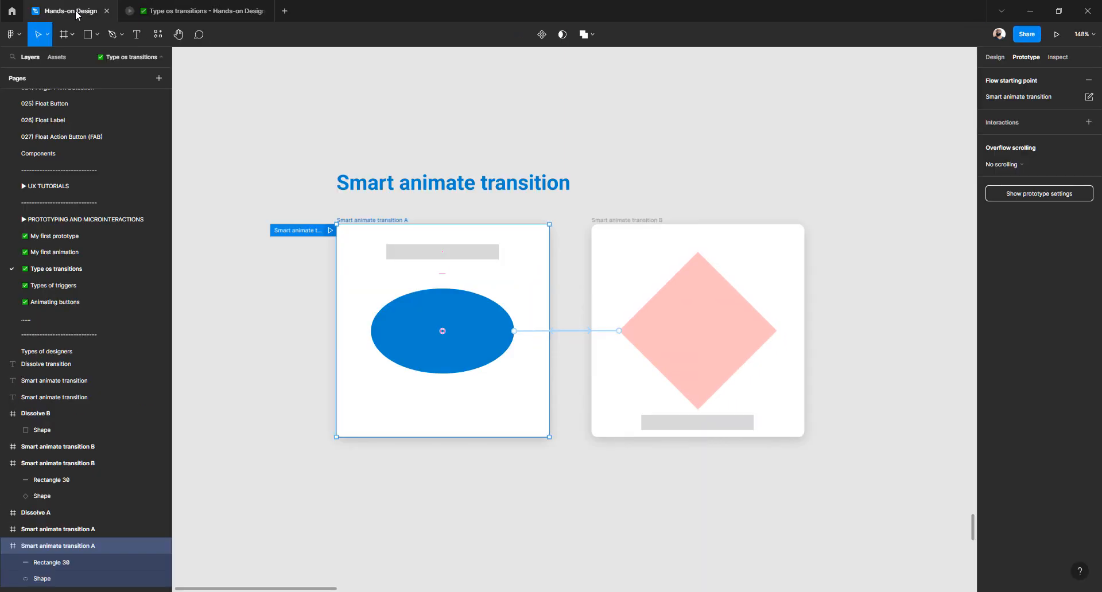
- Change the ellipse interaction's animation to Push with the left direction, preview it, and return to the interaction in the design file
click(532, 331)
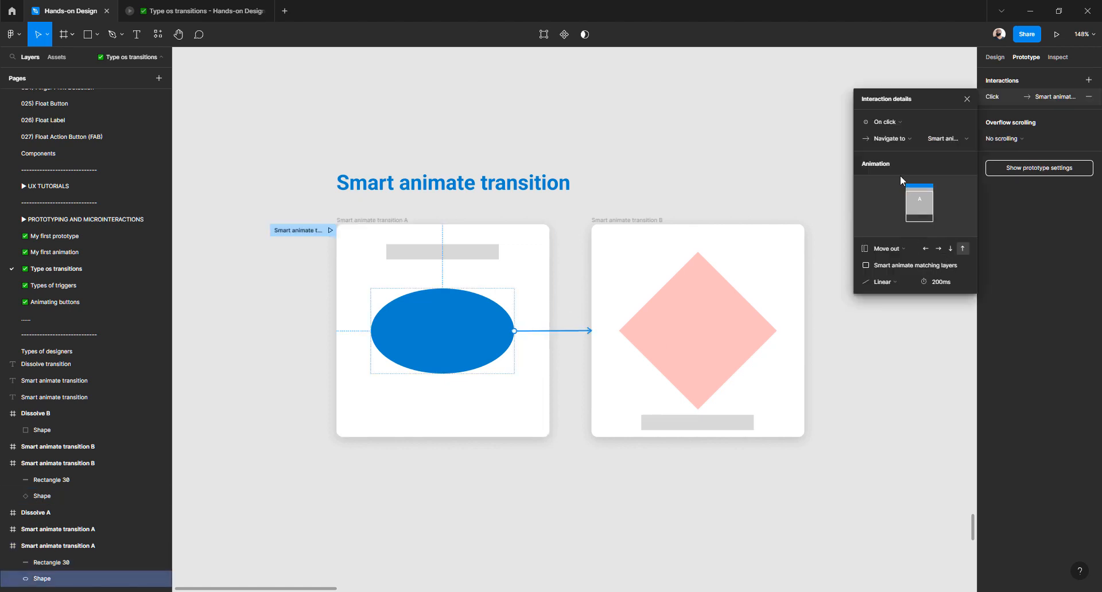
click(888, 249)
click(889, 260)
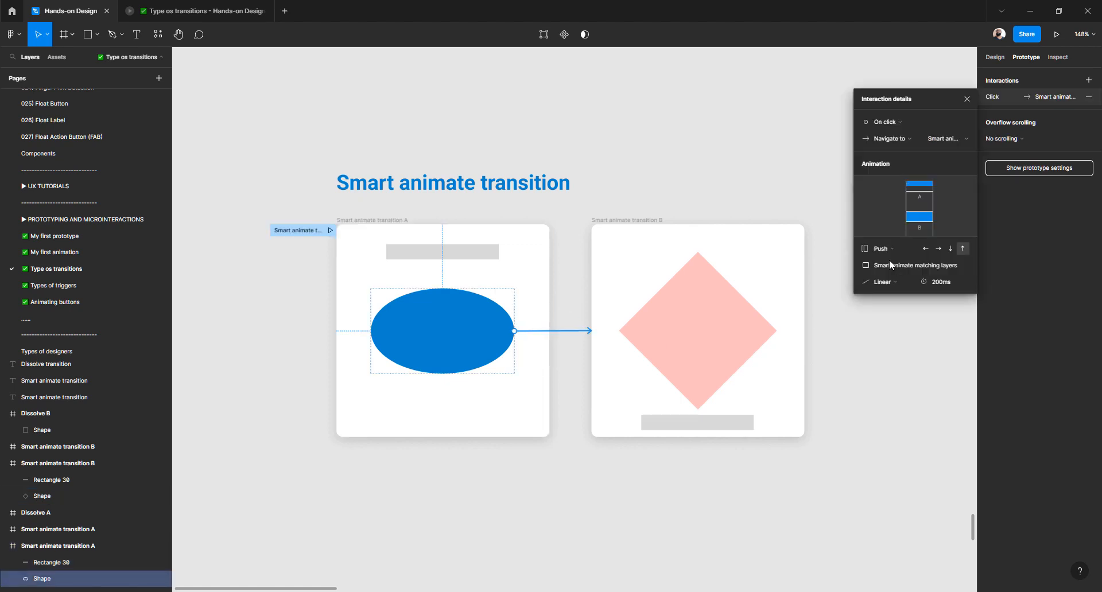
click(925, 249)
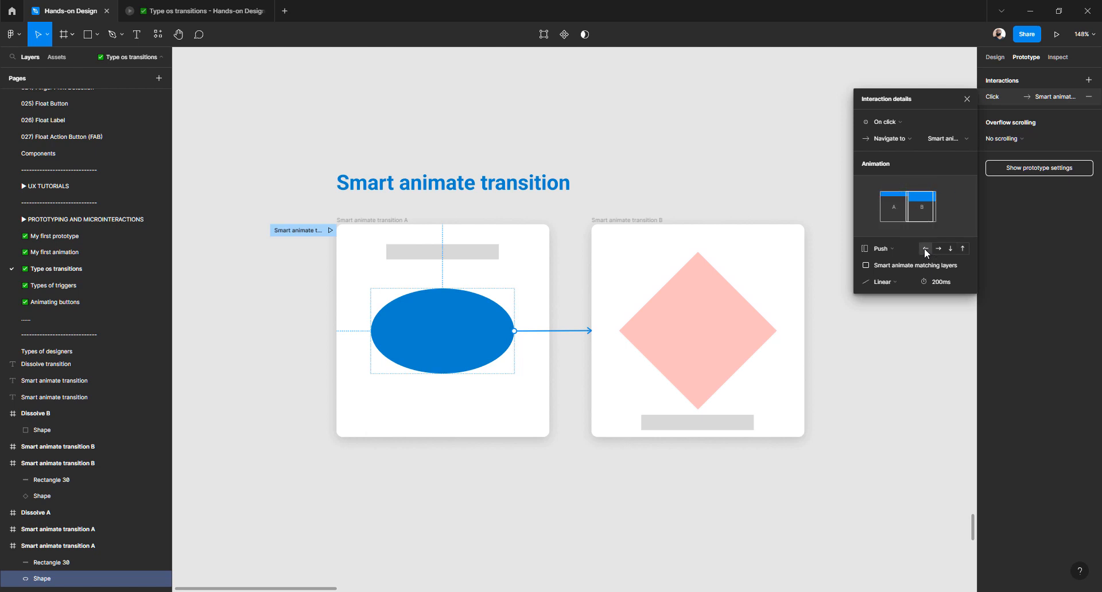
click(330, 230)
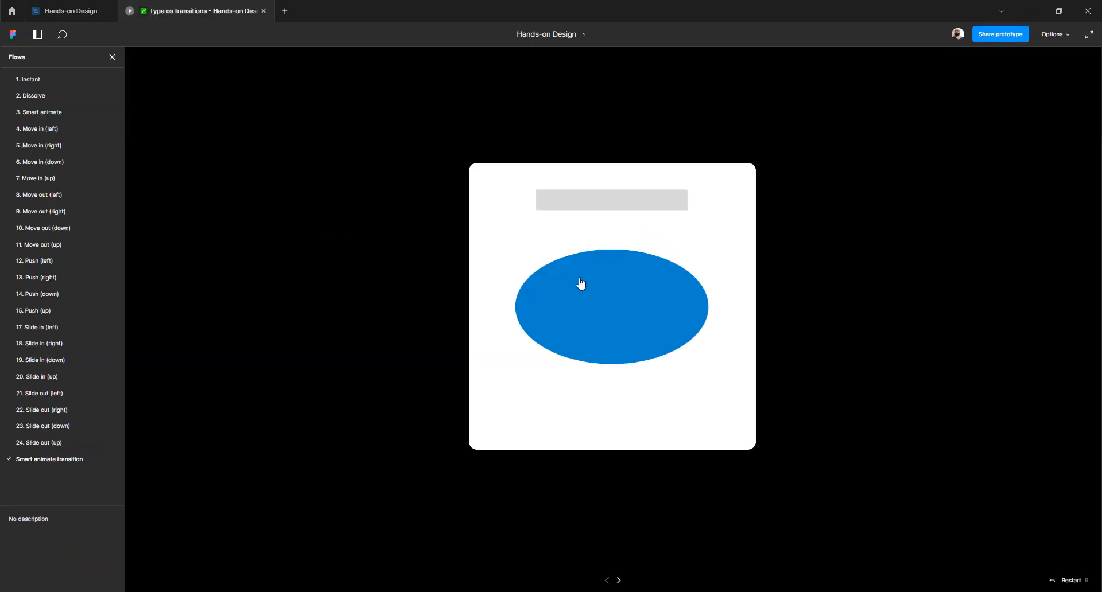
click(86, 13)
drag(620, 330, 618, 331)
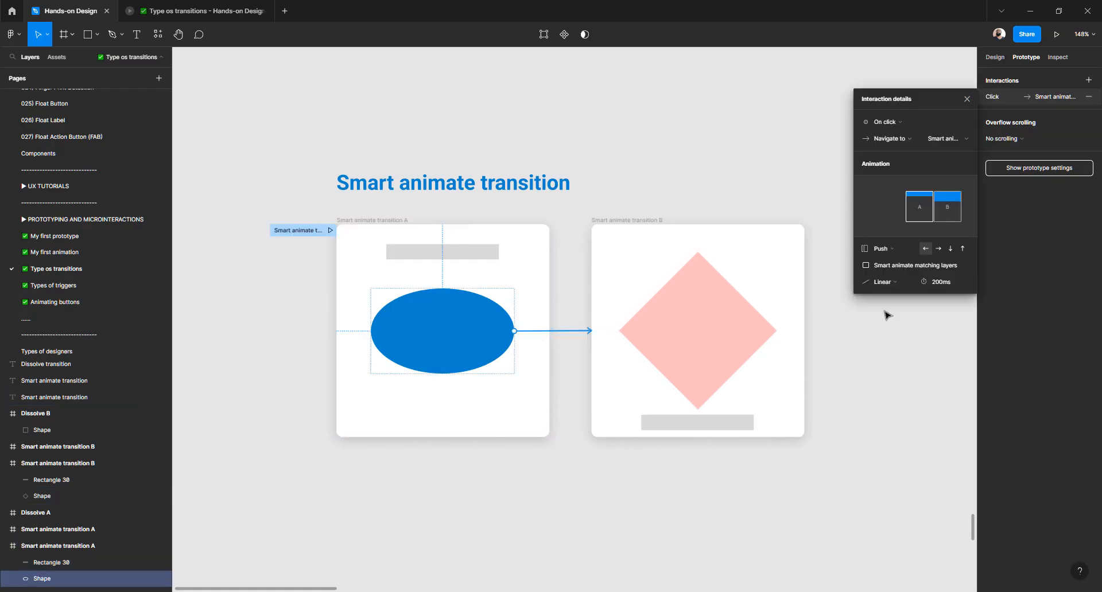
- Set the ellipse interaction's Push direction to right, preview it from the ellipse frame, and return to the design file
click(938, 248)
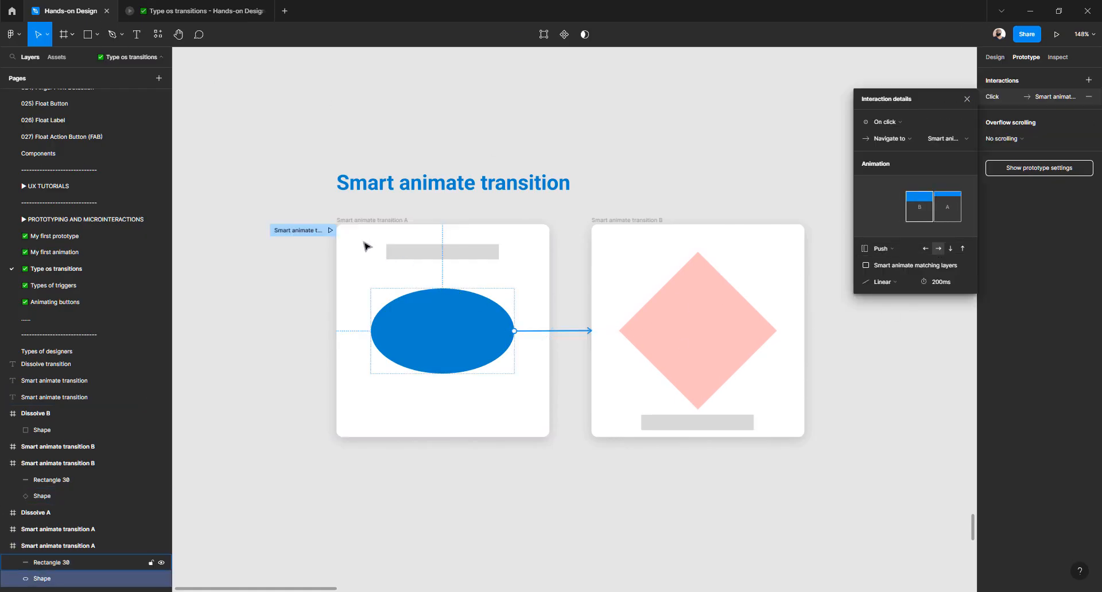
click(323, 229)
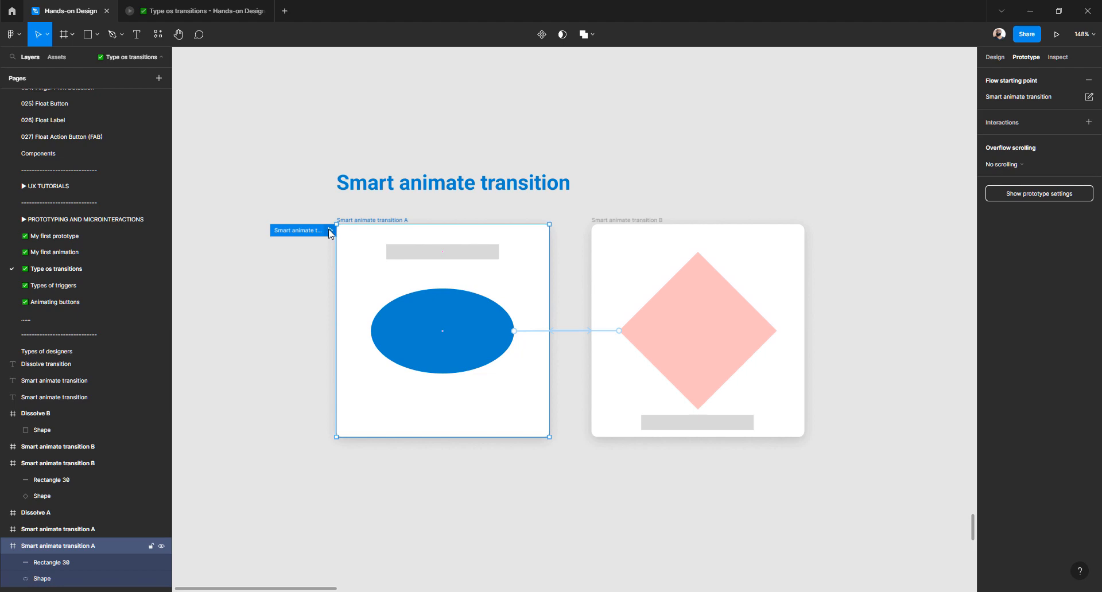
click(330, 230)
click(568, 305)
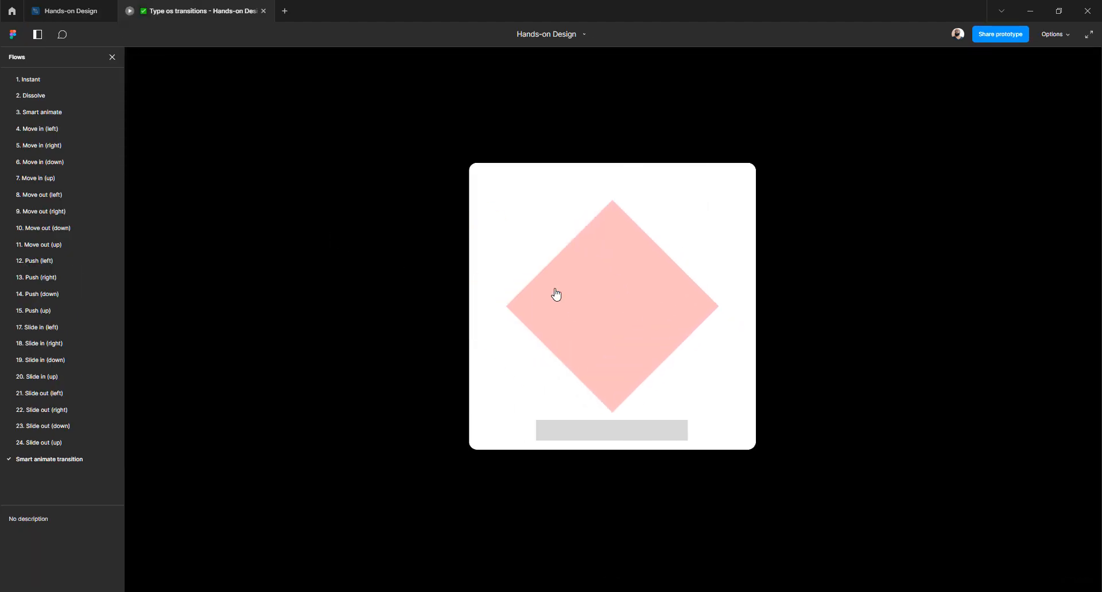
click(91, 12)
- Set the ellipse interaction's Push direction to down, preview it from the ellipse frame, and return to the design file
click(531, 332)
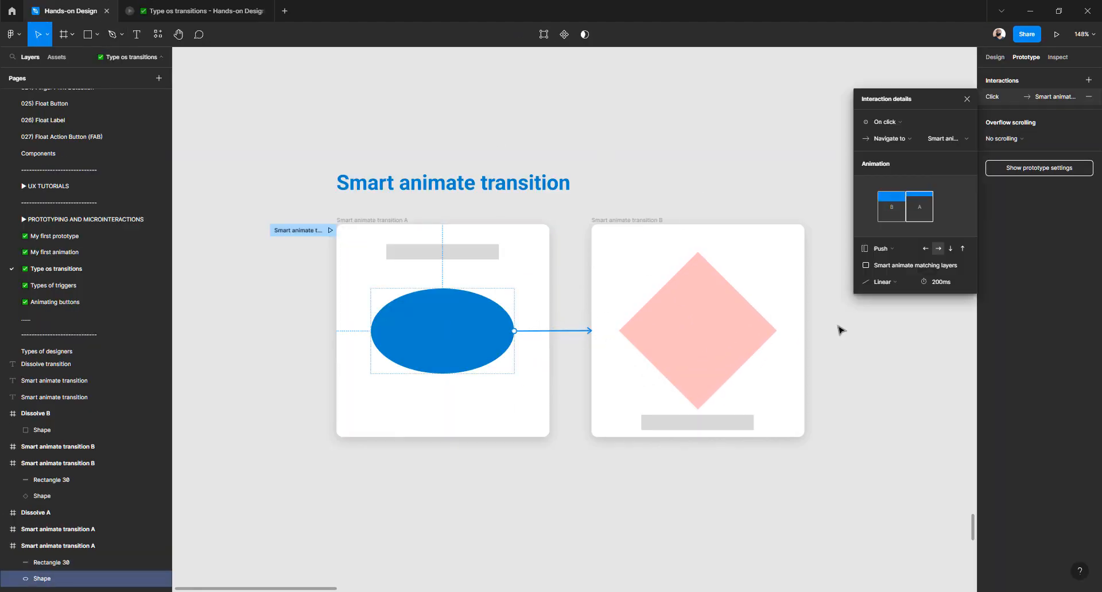
click(950, 248)
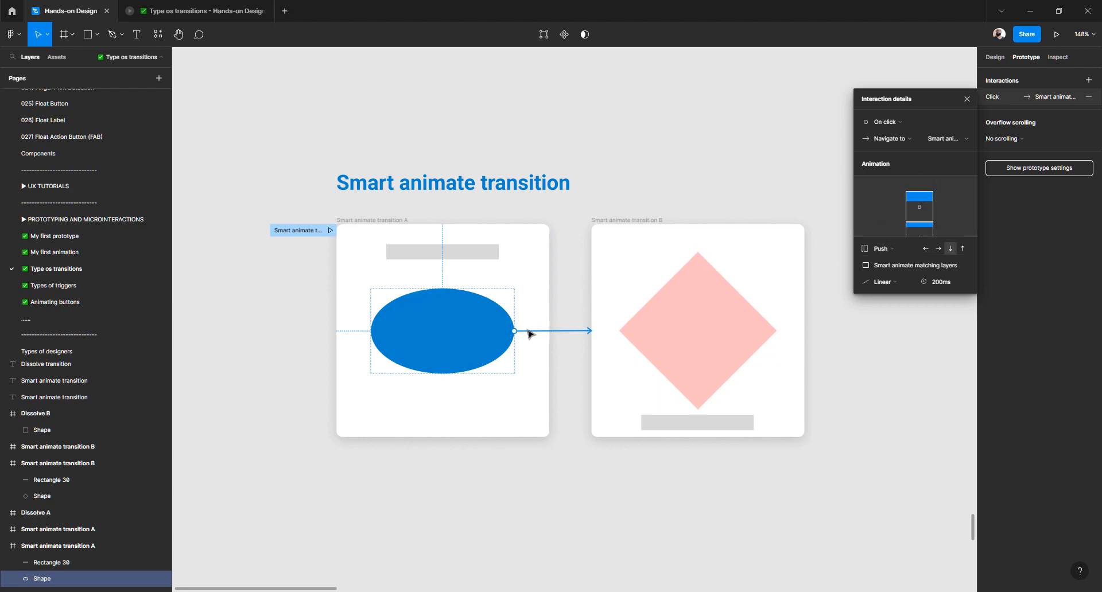
click(330, 231)
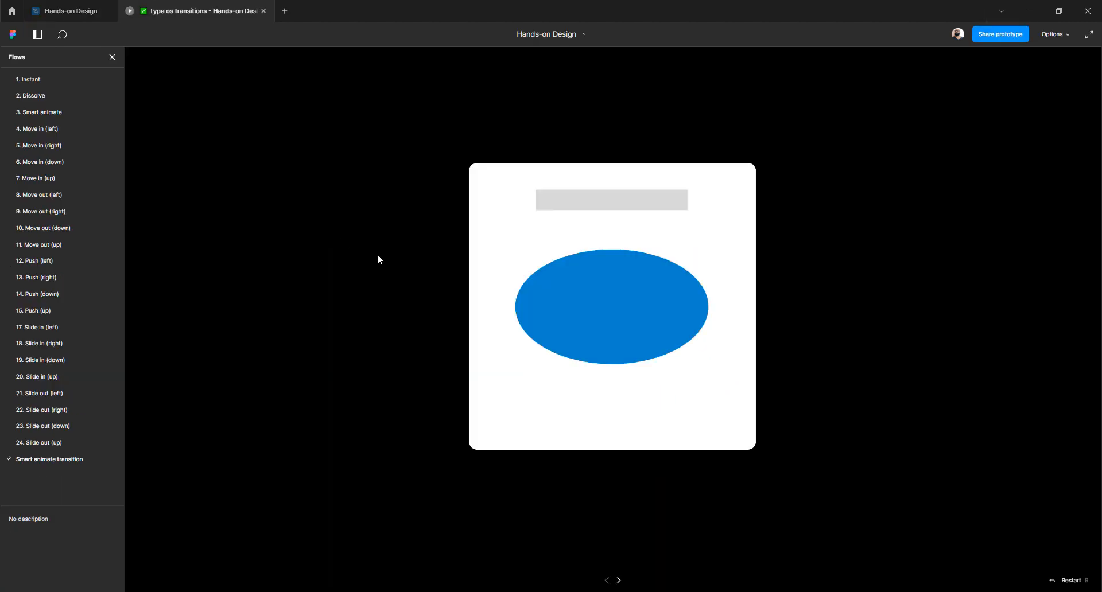
click(578, 305)
click(68, 8)
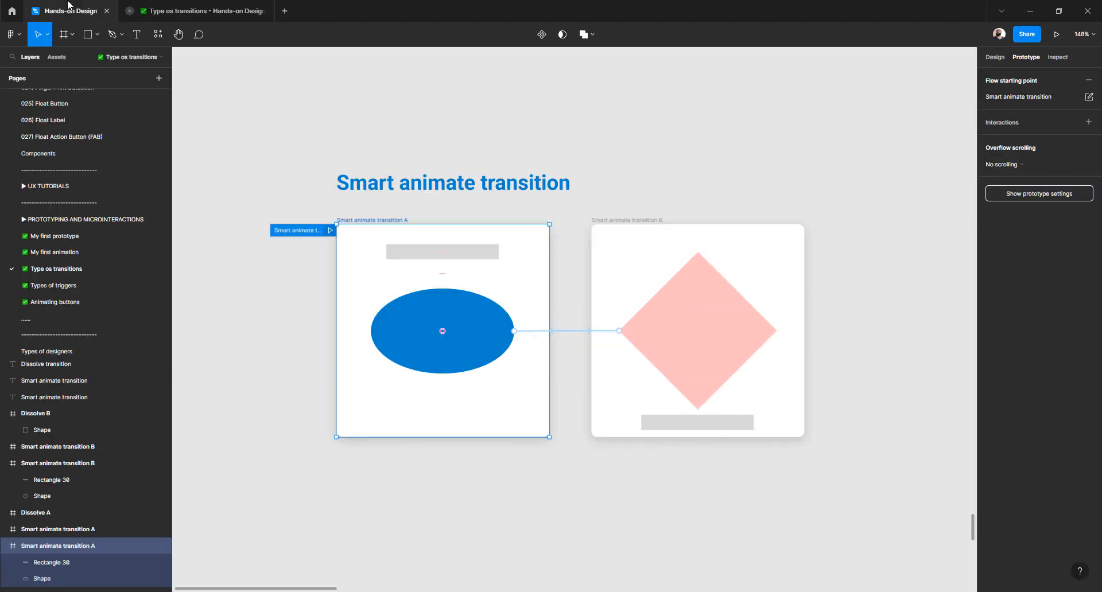
- Set the ellipse interaction's Push direction to up, preview it from the ellipse frame, and return to the design file
click(525, 333)
click(962, 248)
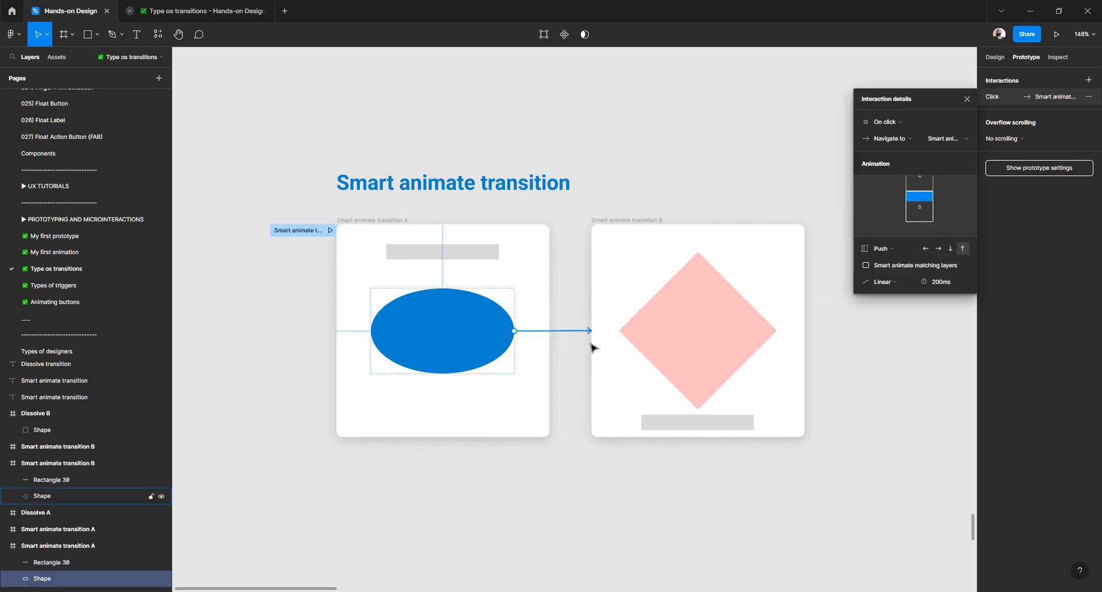
click(330, 231)
click(613, 352)
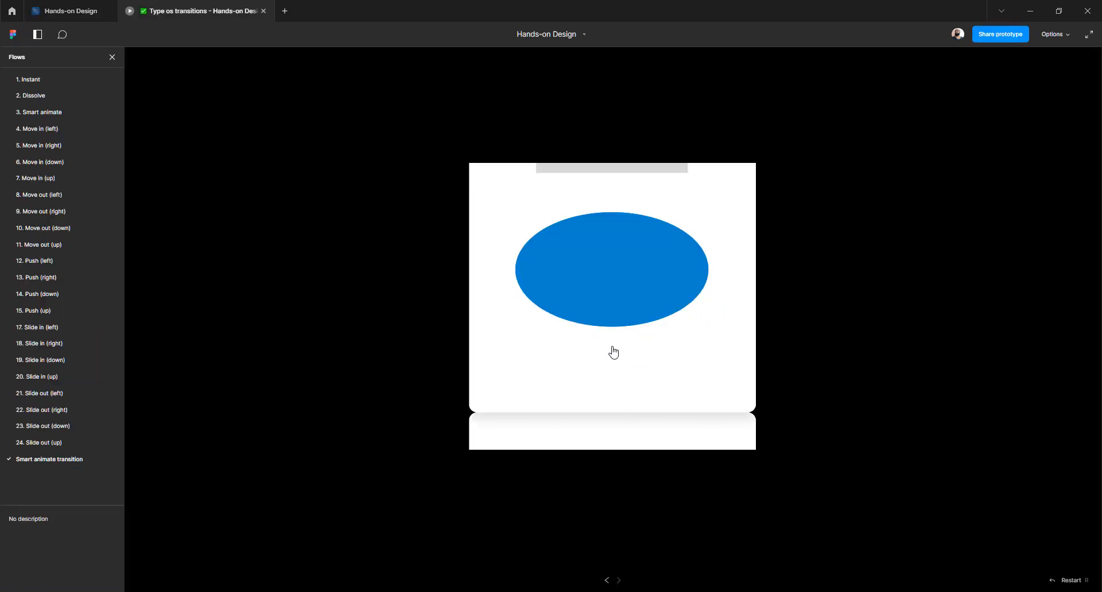
click(84, 11)
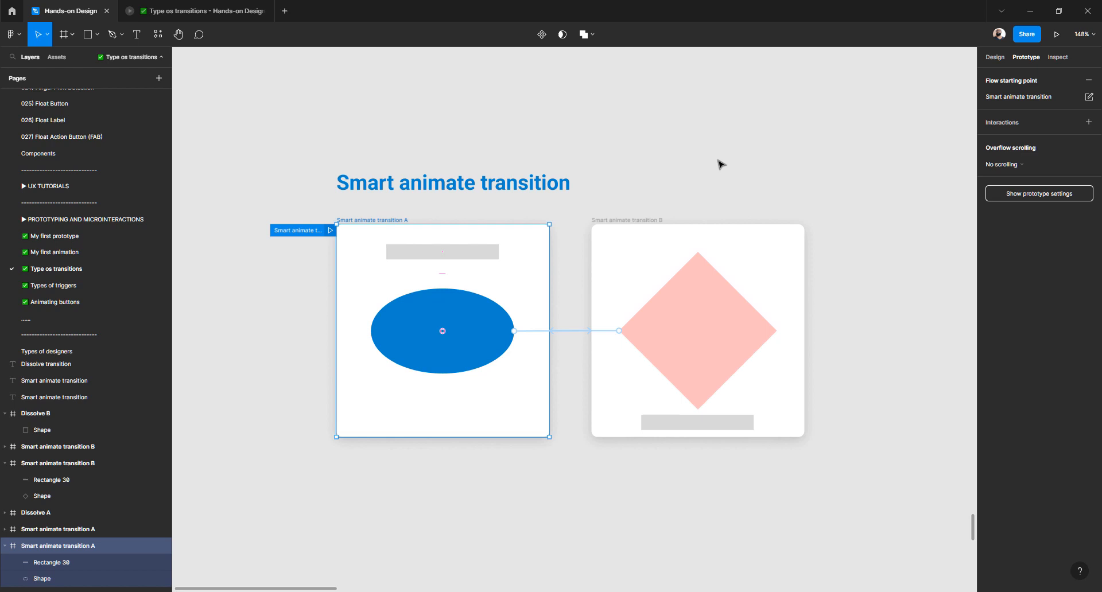
- Change the ellipse interaction's animation to Slide in with the up direction, preview it, and return to the design file
click(534, 333)
click(889, 248)
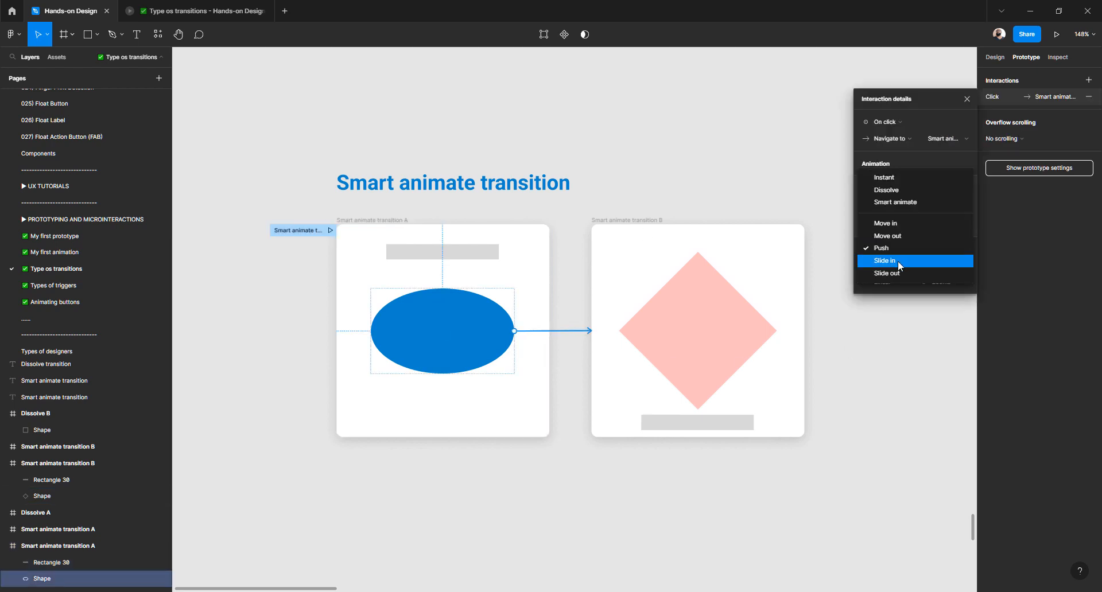
click(898, 260)
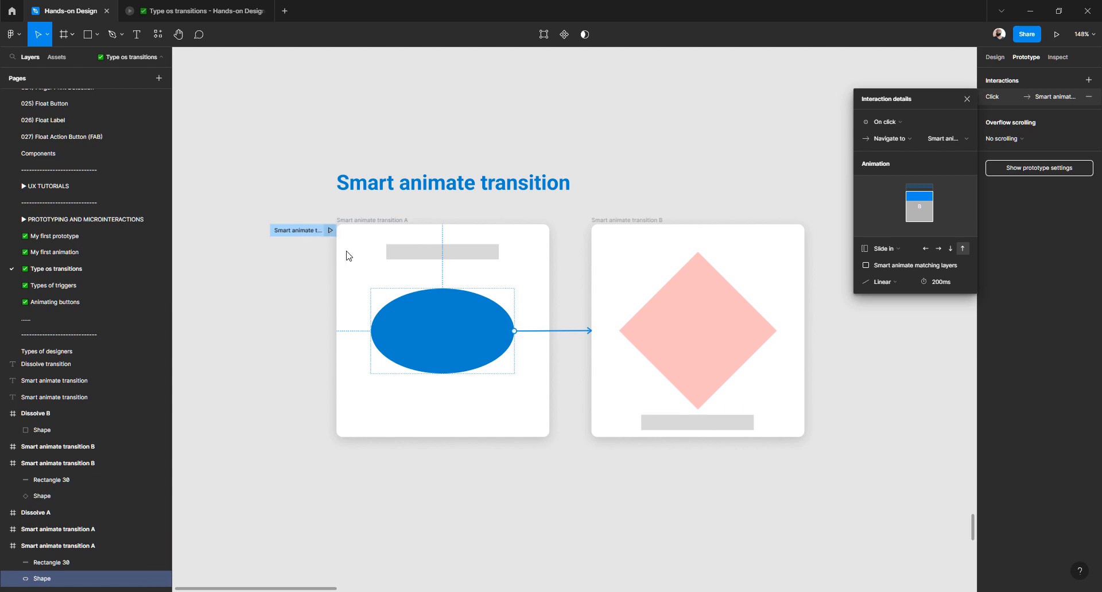
key(ctrl+alt+Return)
click(568, 310)
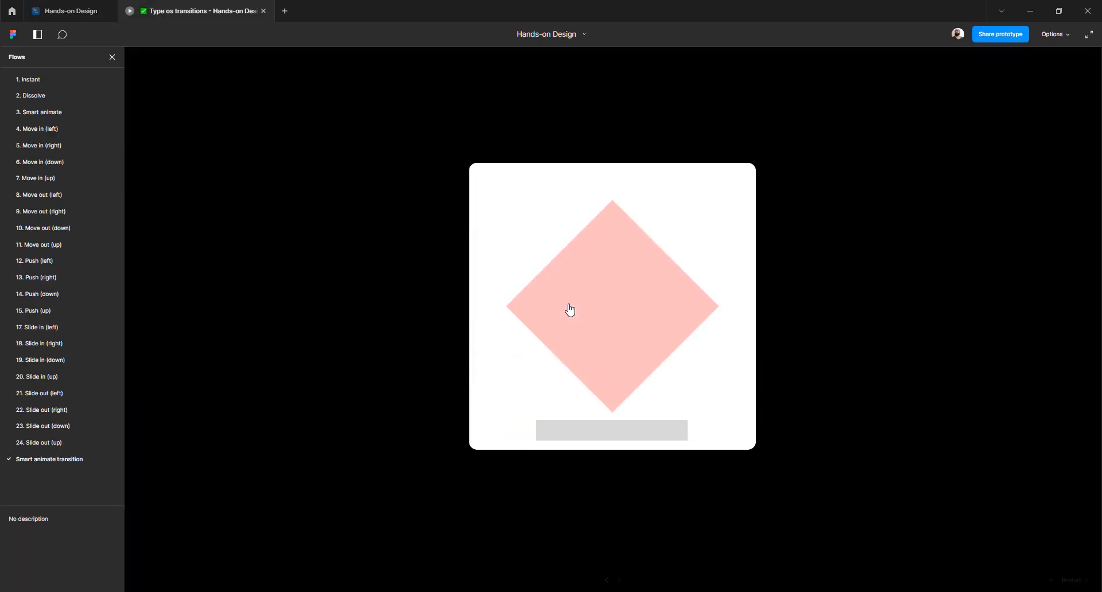
click(49, 10)
- Set the ellipse interaction's Slide in direction to down, preview it from the ellipse frame, and return to the design file
click(542, 332)
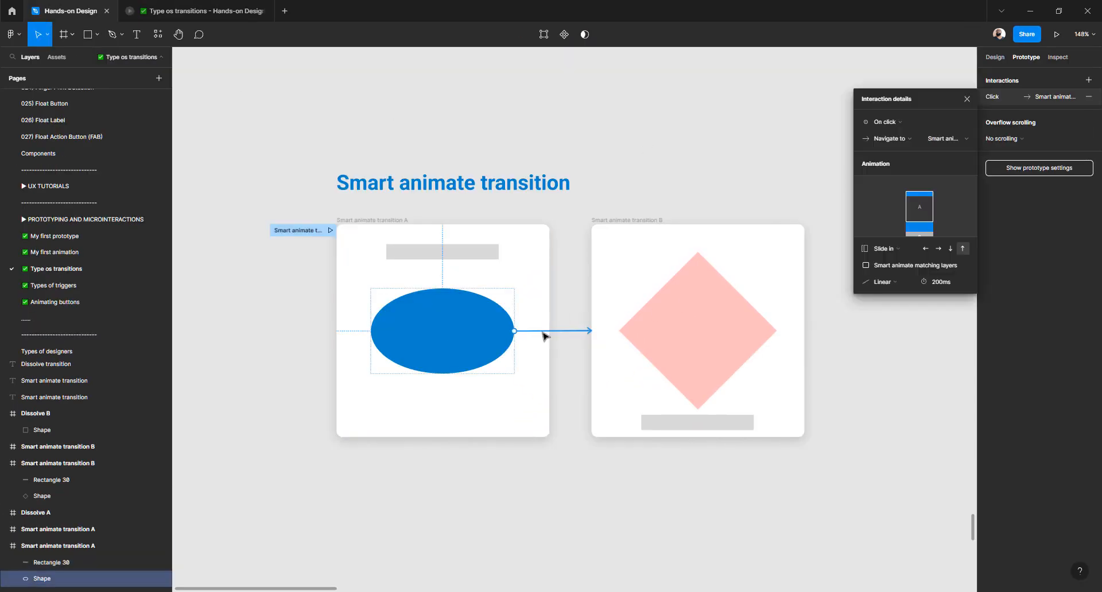
click(951, 249)
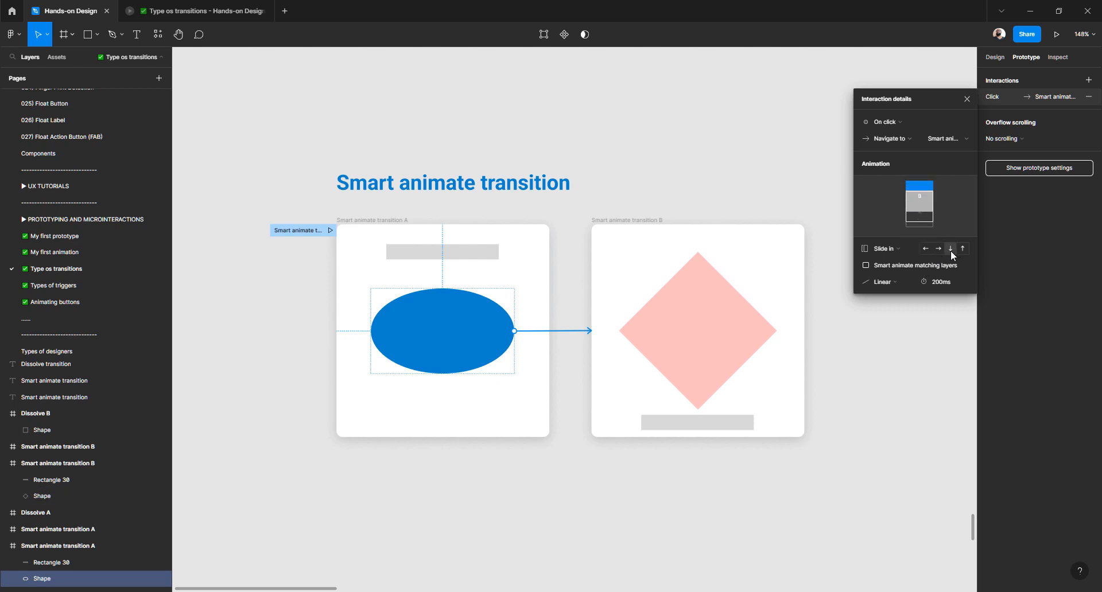
click(330, 230)
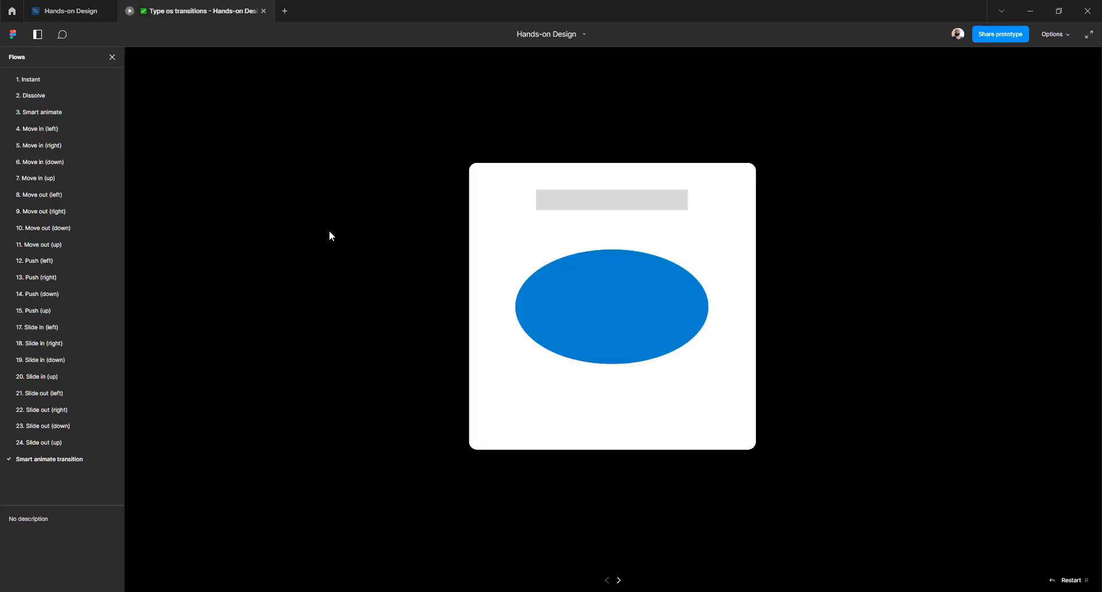
click(567, 308)
click(71, 10)
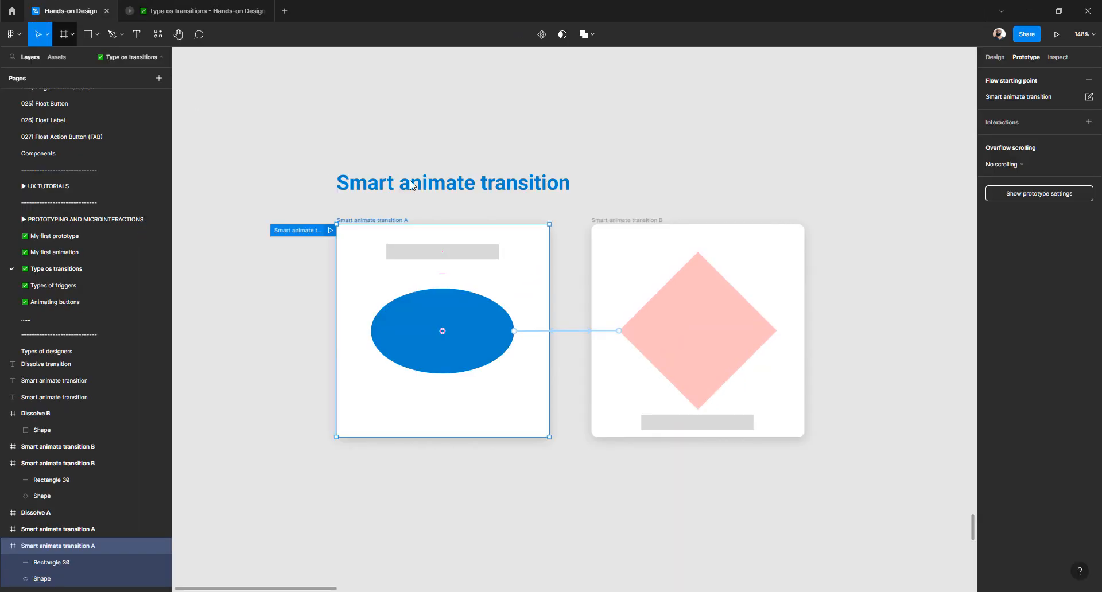
- Set the ellipse interaction's Slide in direction to right, preview it from the ellipse frame, and return to the design file
click(537, 332)
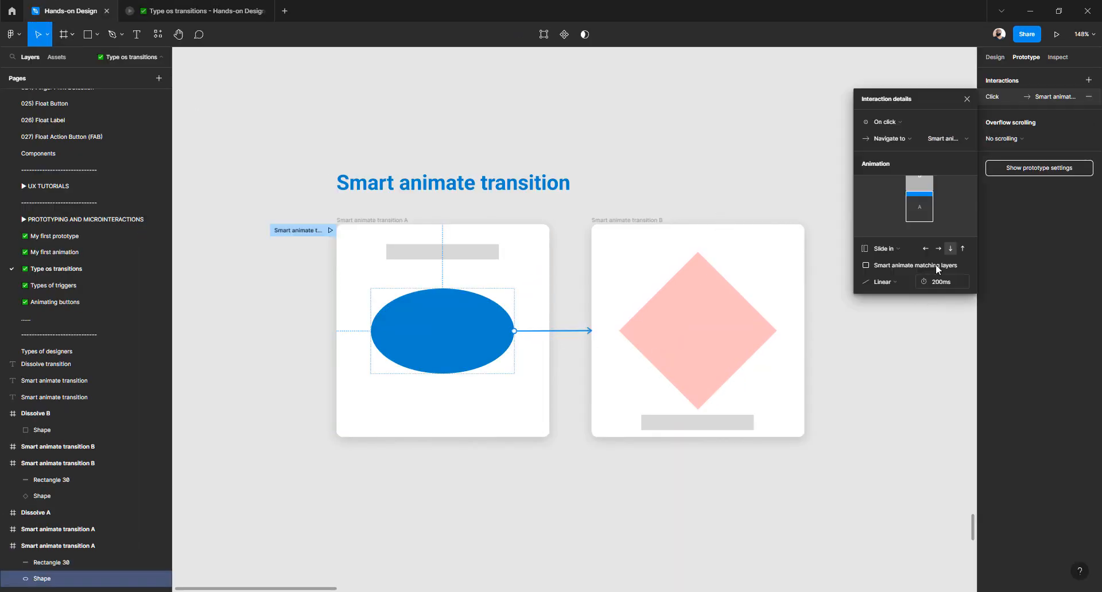
click(938, 249)
click(330, 230)
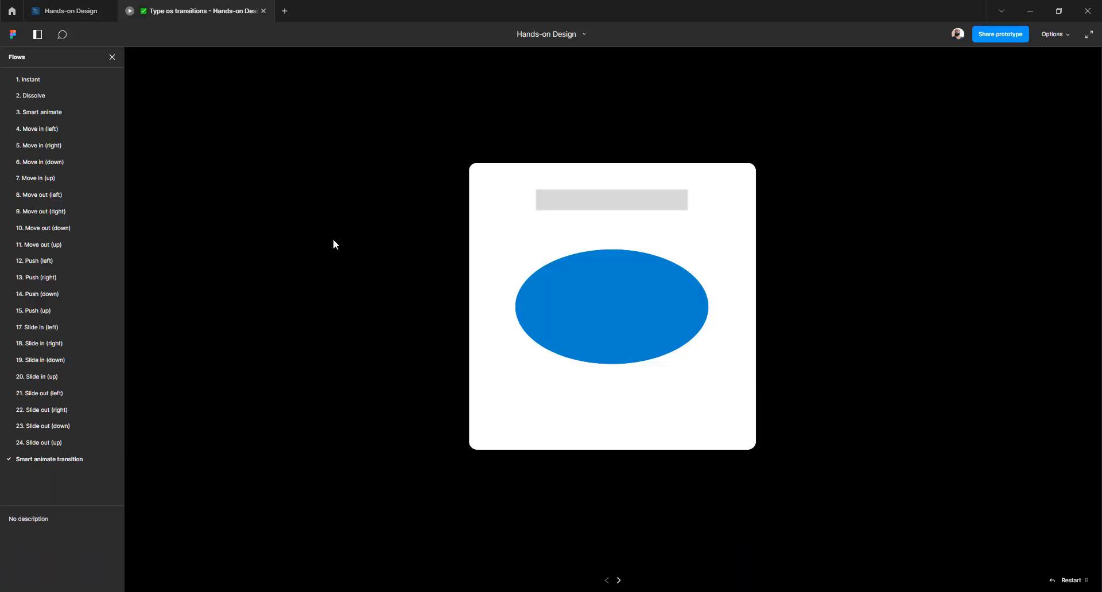
click(528, 302)
click(69, 11)
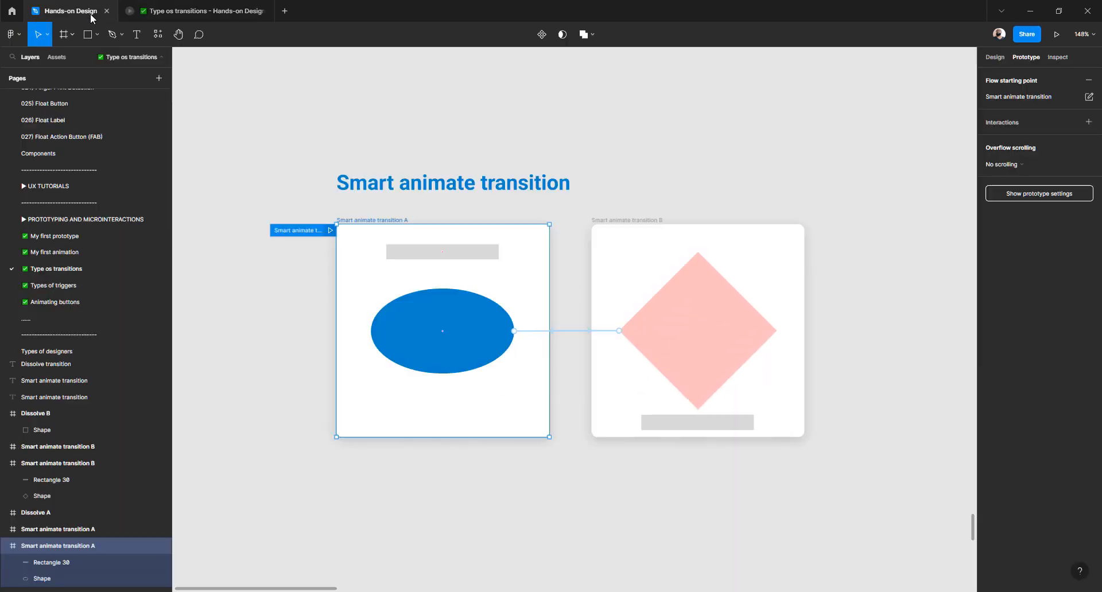
- Set the ellipse interaction's Slide in direction to left, preview it from the ellipse frame, and return to the design file
click(529, 332)
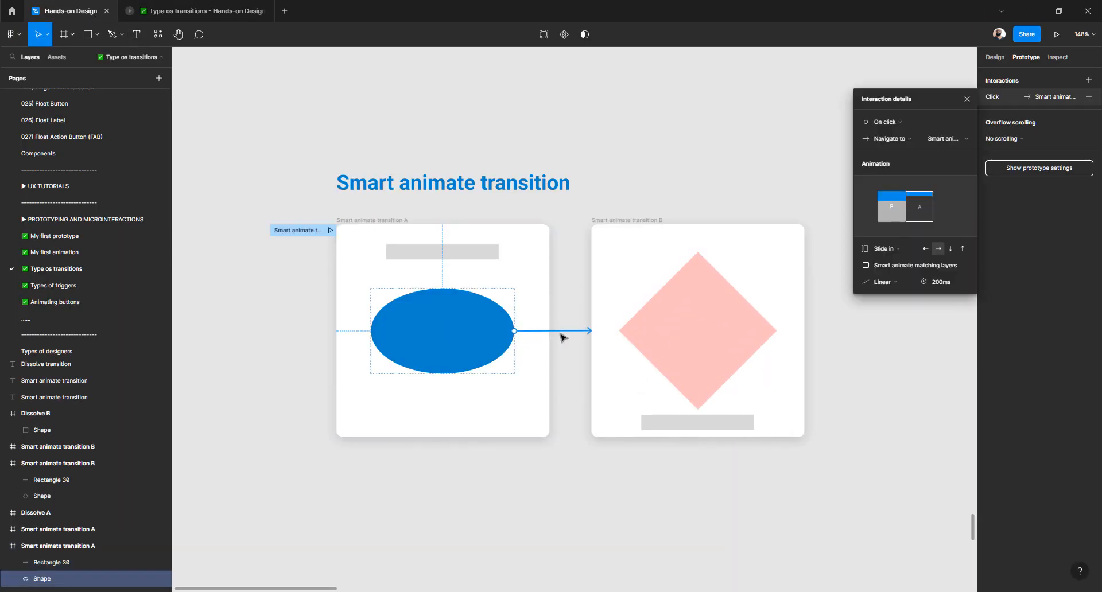
click(924, 249)
click(471, 340)
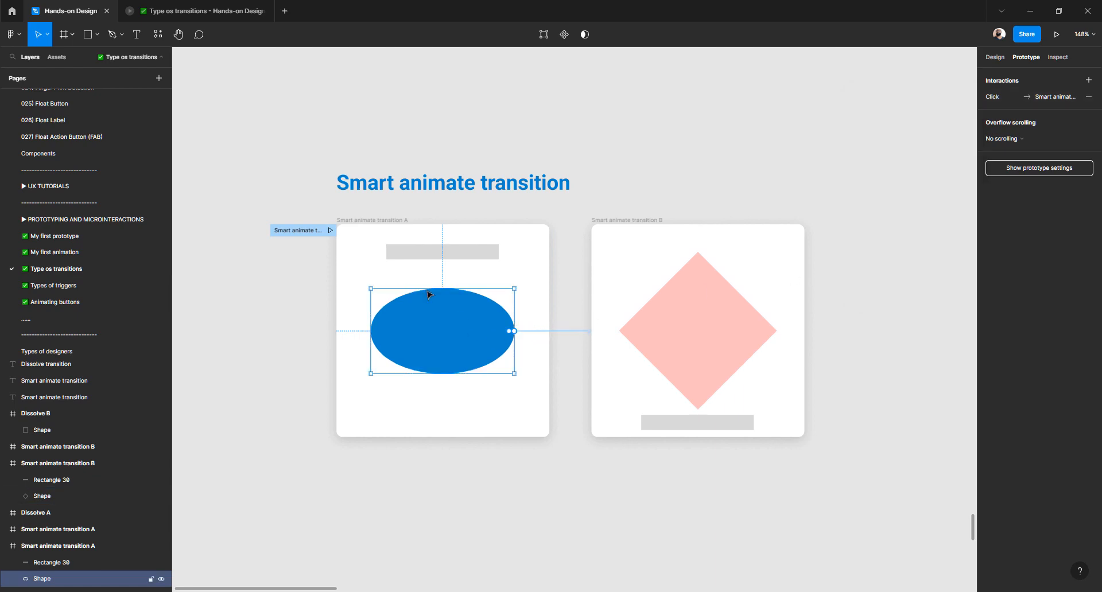
click(329, 230)
click(580, 335)
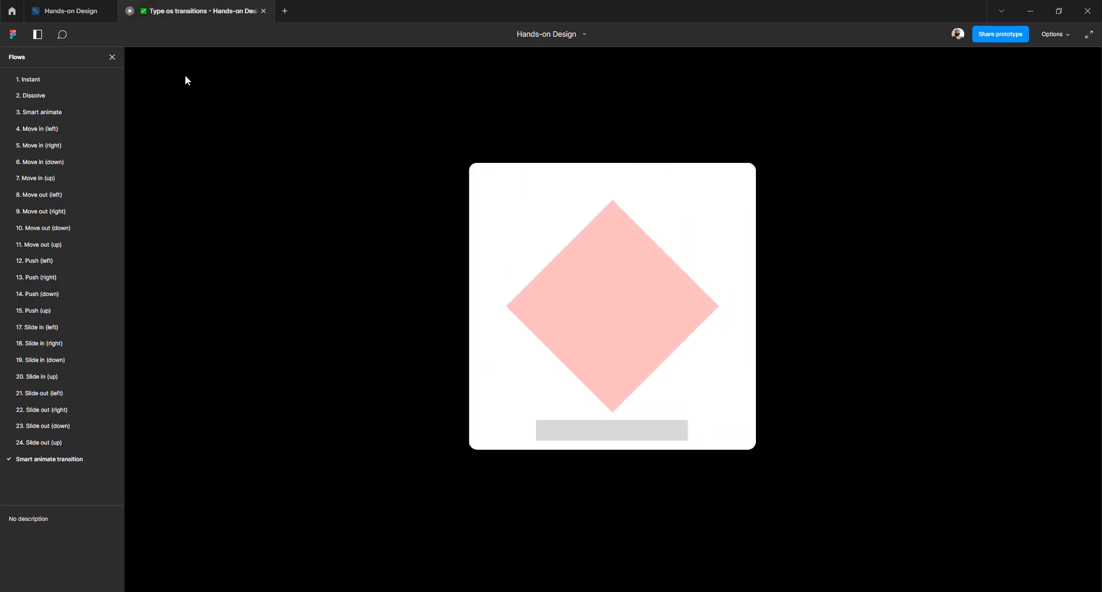
click(66, 11)
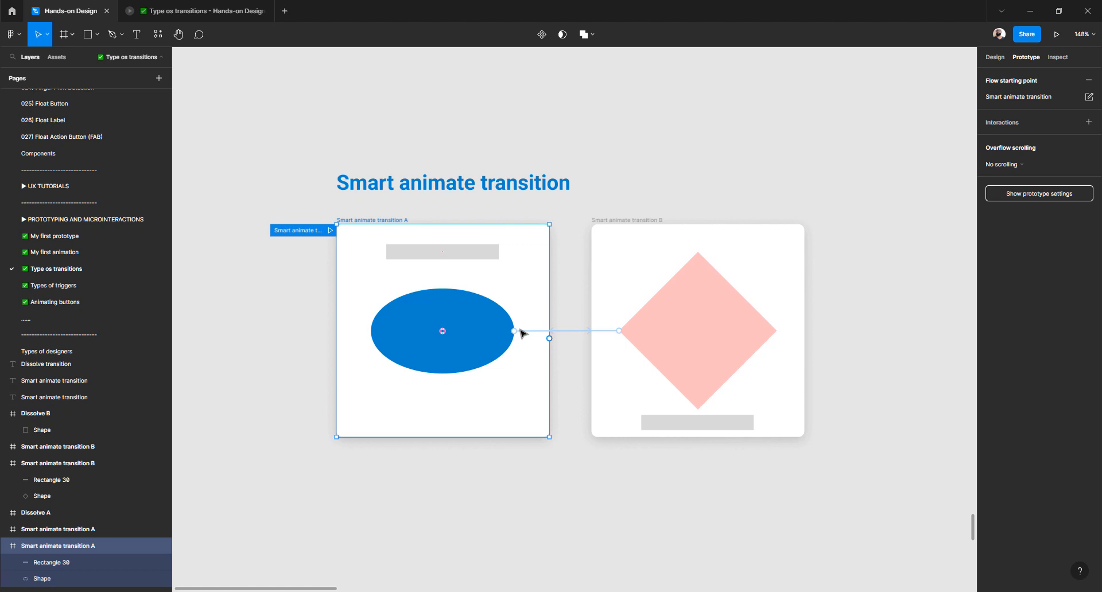
- Change the ellipse interaction's animation to Slide out with the left direction
click(544, 335)
click(893, 247)
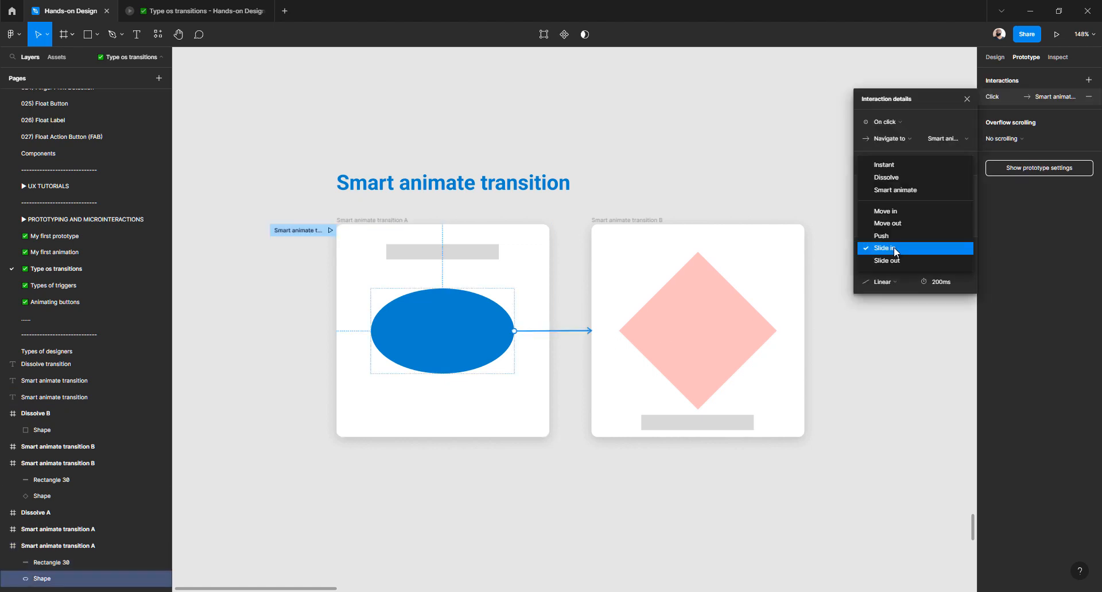
click(890, 262)
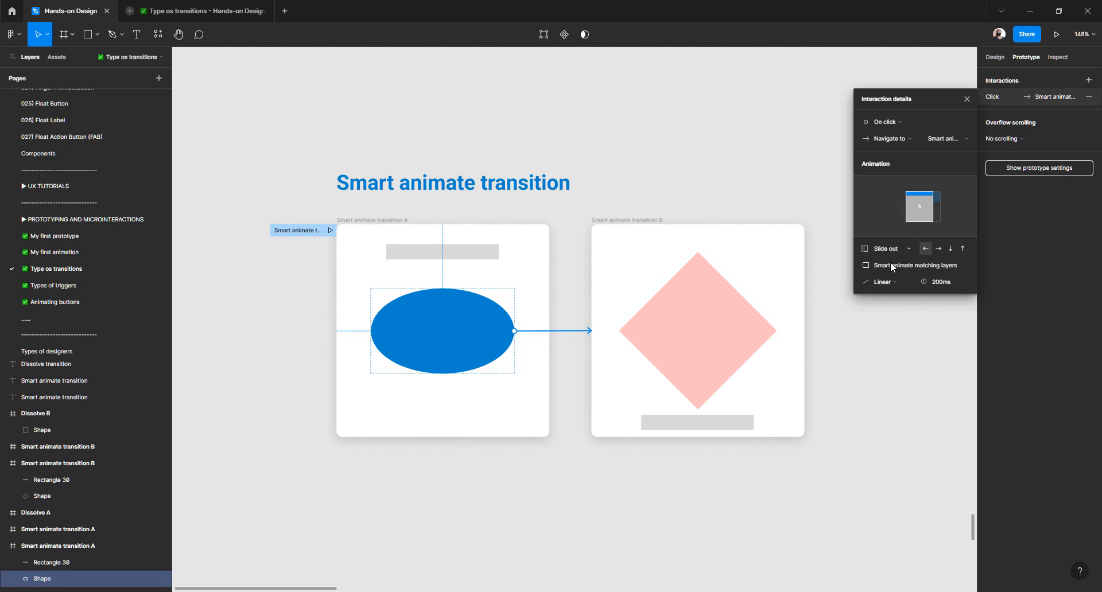
mouse_move(884, 270)
- Switch the ellipse interaction's animation through Slide in, Push, Move out, Move in and Smart animate to compare their options
click(890, 248)
click(892, 236)
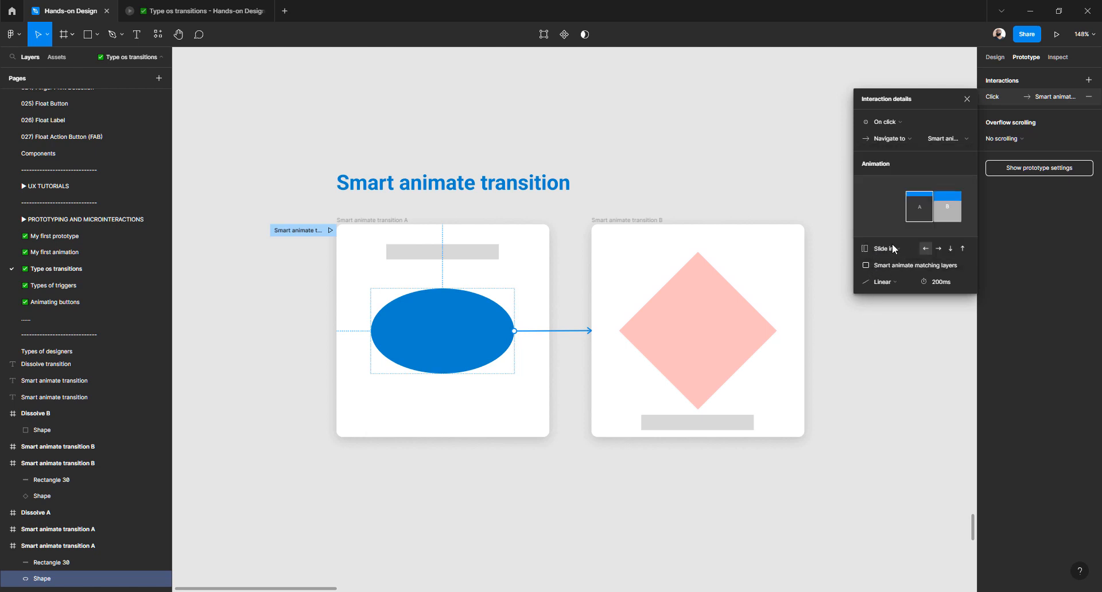
click(890, 246)
click(893, 235)
click(889, 247)
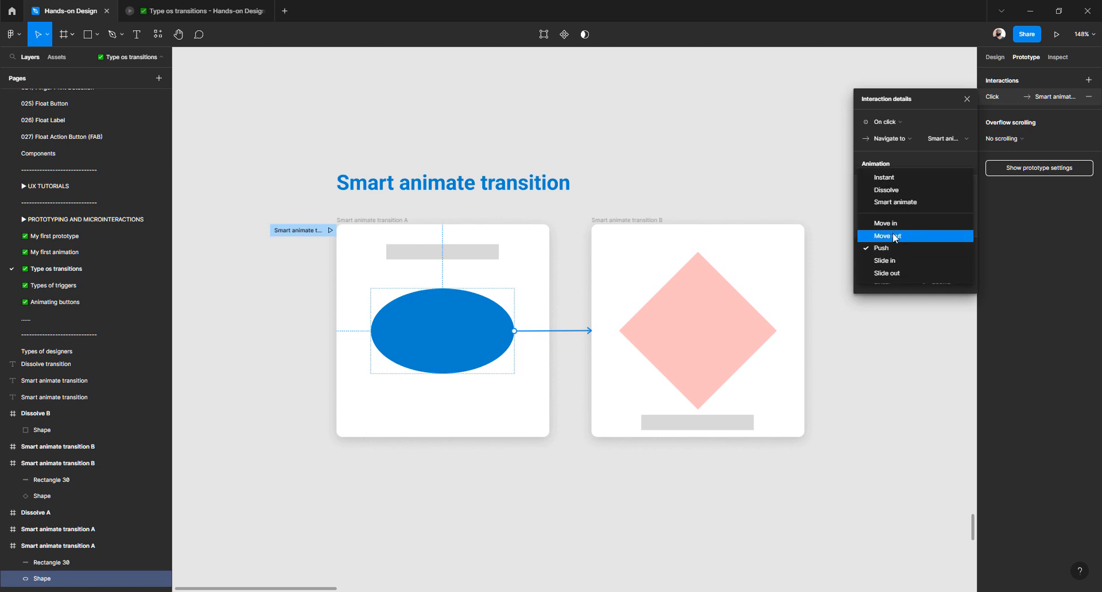
click(893, 234)
click(890, 246)
click(890, 235)
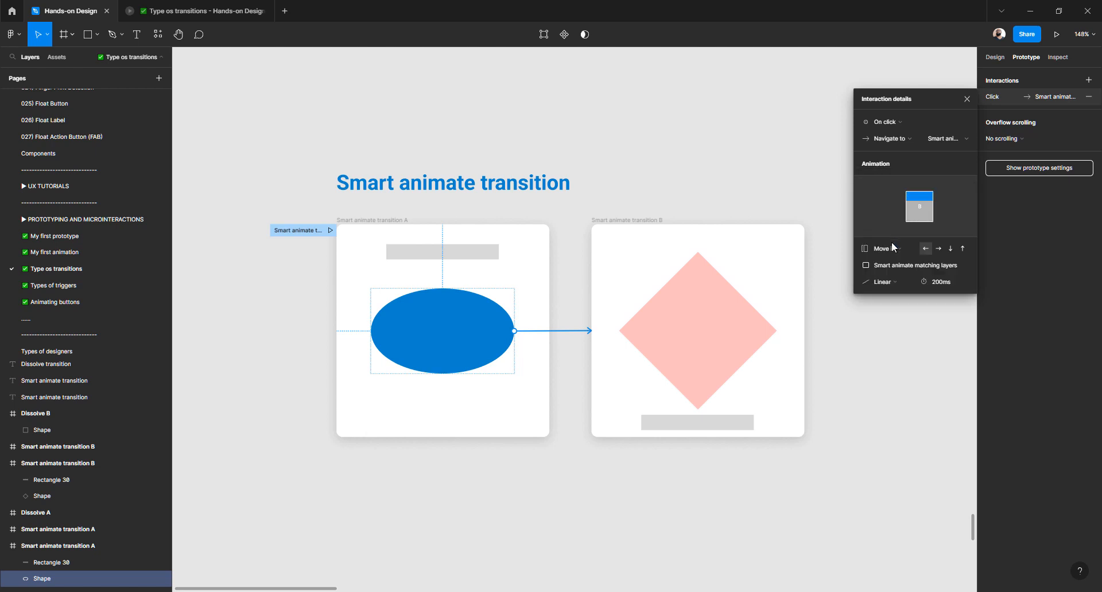
click(891, 243)
click(893, 226)
- Change the ellipse interaction's animation to Move in, enable Smart animate matching layers, preview it, and return to the design file
click(887, 246)
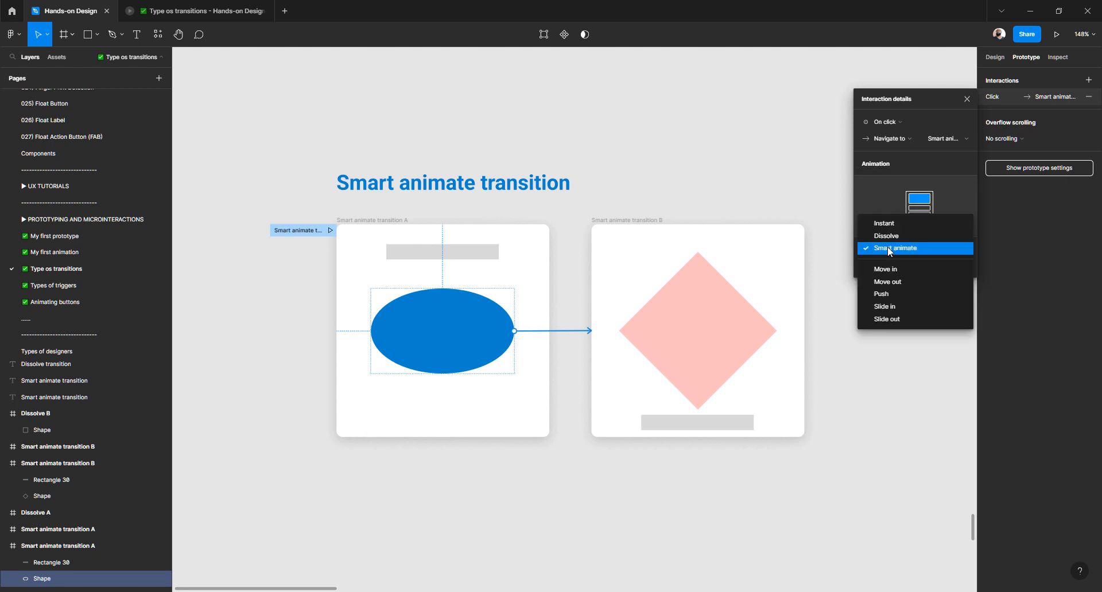
click(887, 269)
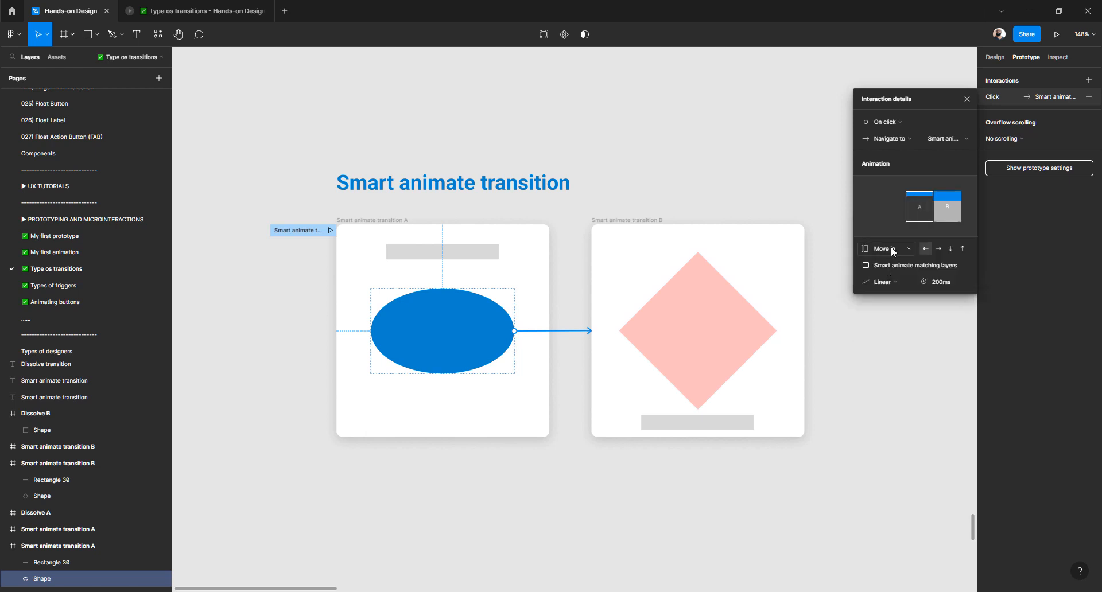
click(865, 266)
click(330, 231)
click(612, 317)
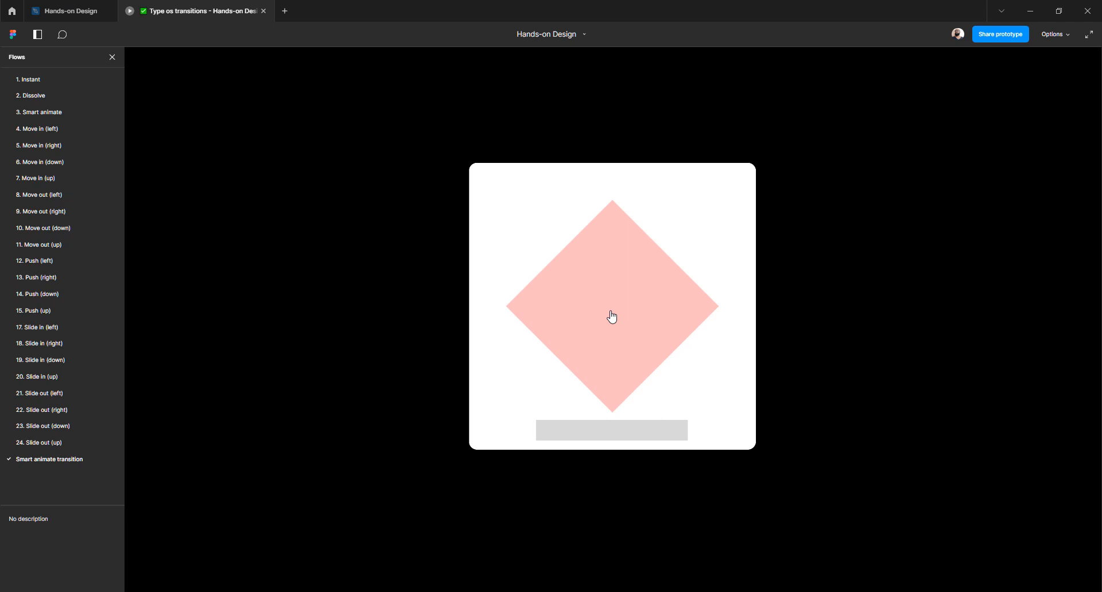
click(55, 11)
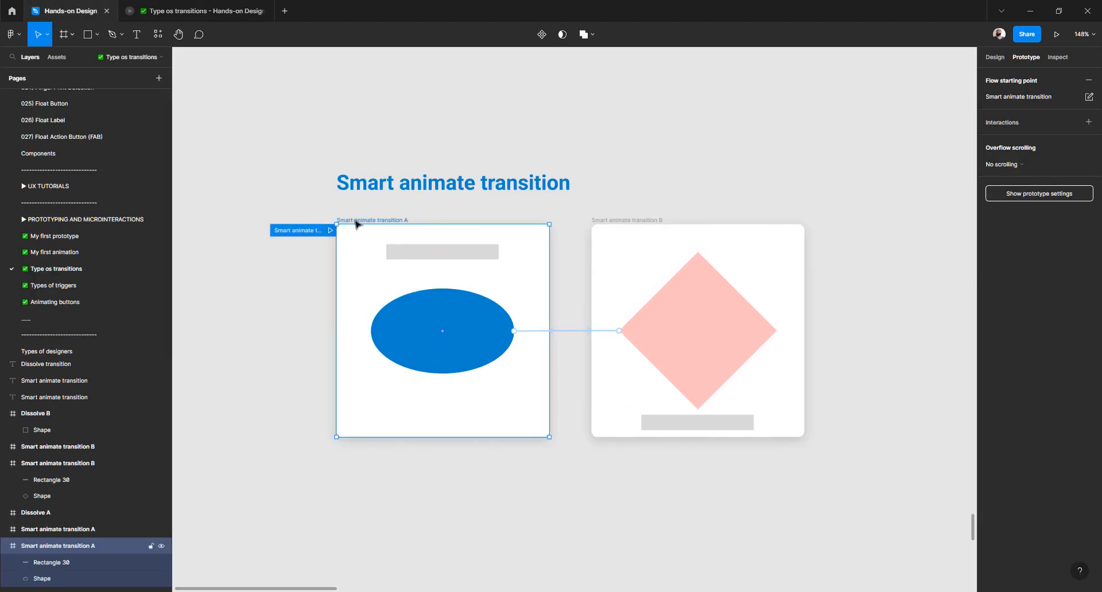
- Disable Smart animate matching layers on the ellipse's Move in interaction, preview the flow, and return to the design file
click(529, 333)
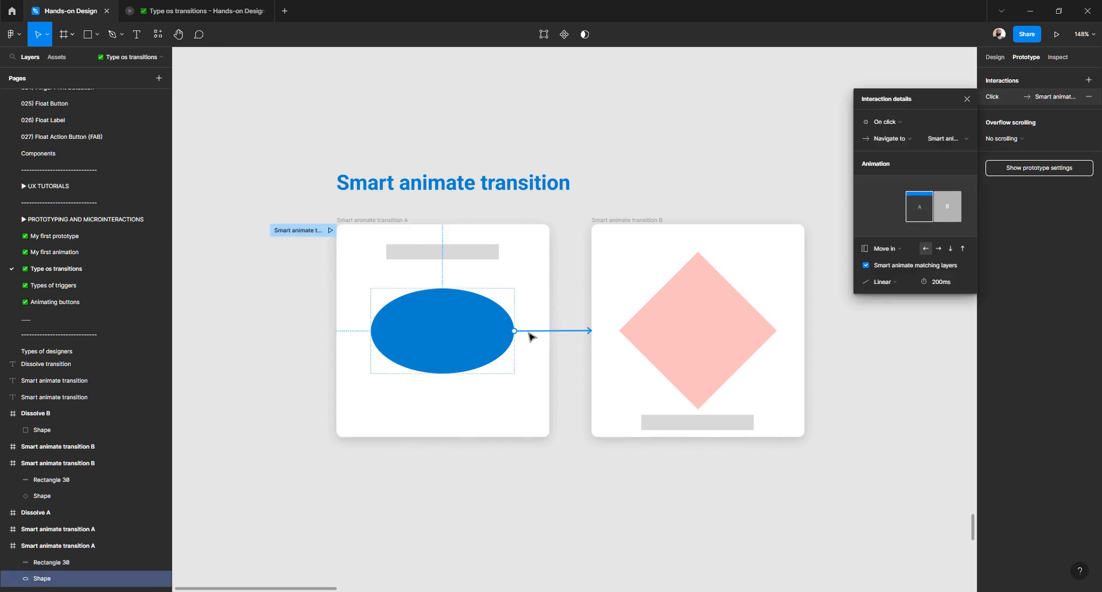
click(886, 265)
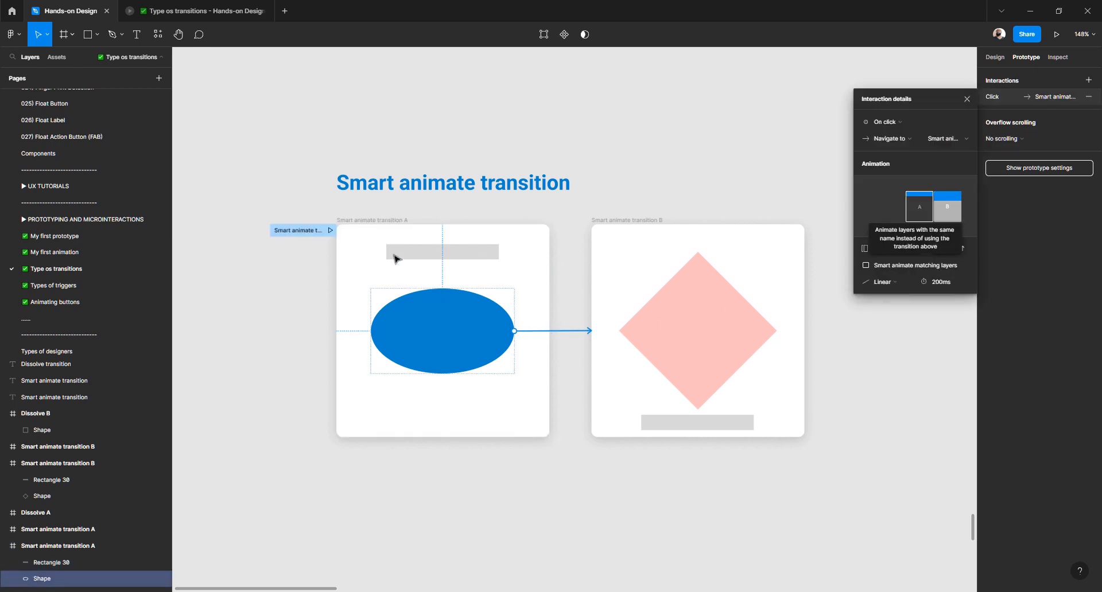
click(330, 230)
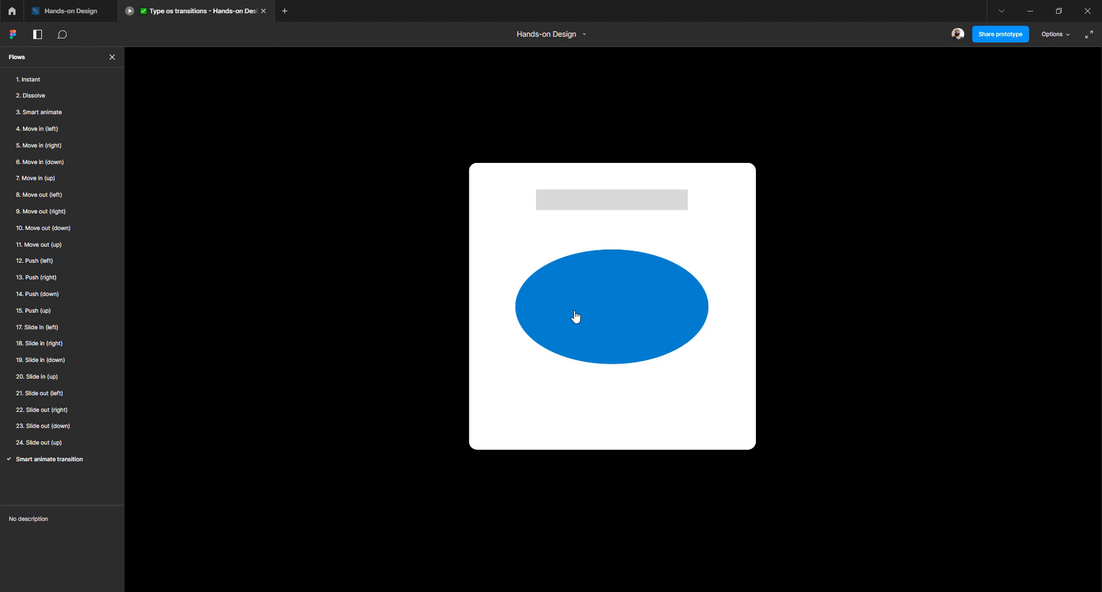
click(597, 316)
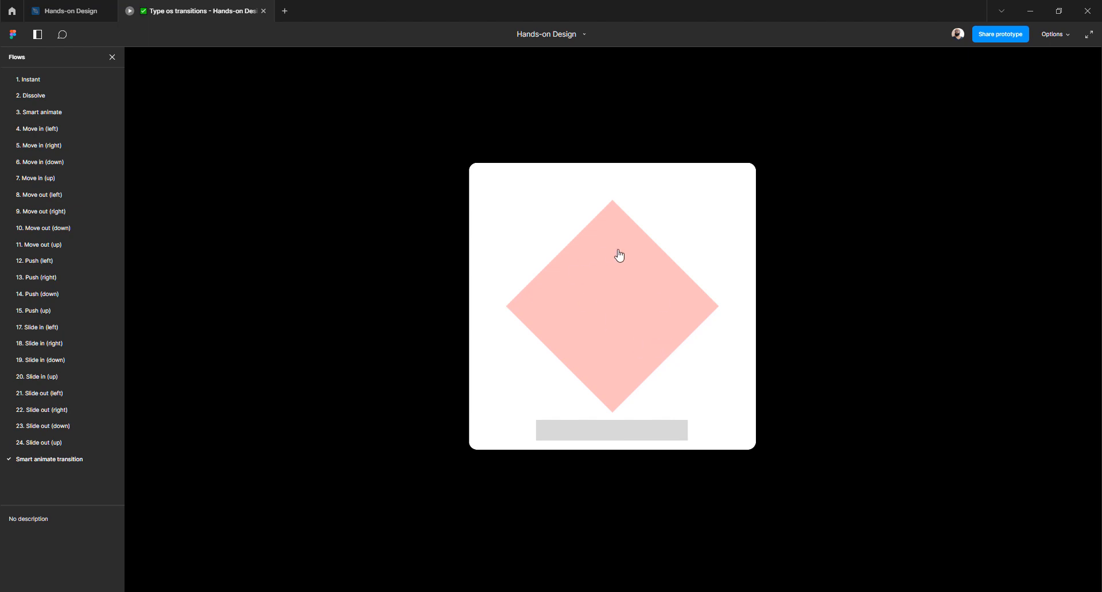
click(69, 11)
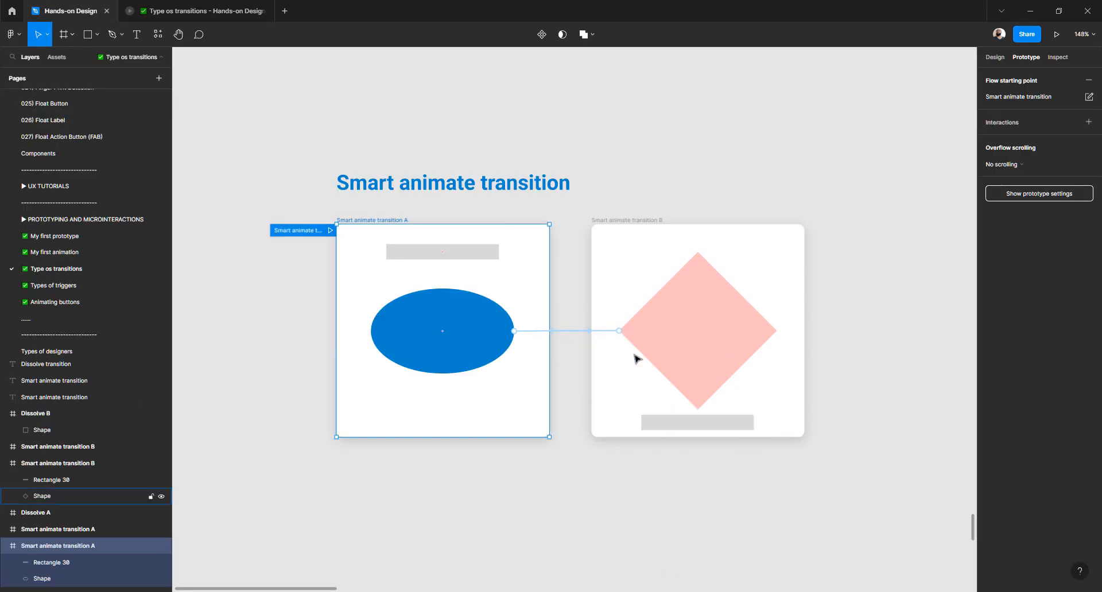
- Change the ellipse interaction's animation to Slide out, preview it from the ellipse frame, and return to the design file
click(527, 332)
click(893, 251)
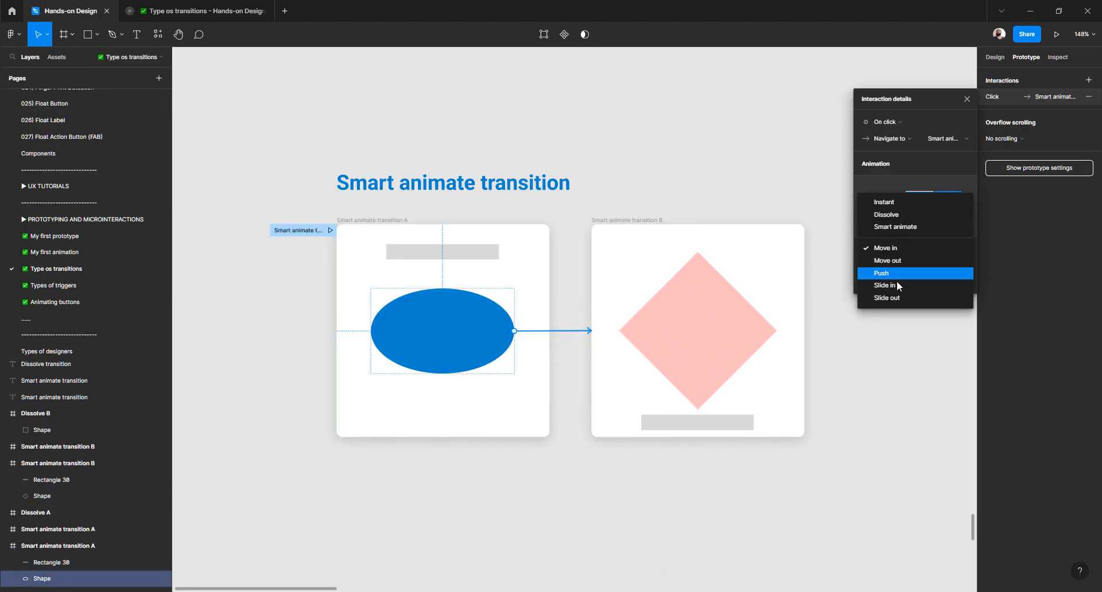
click(897, 295)
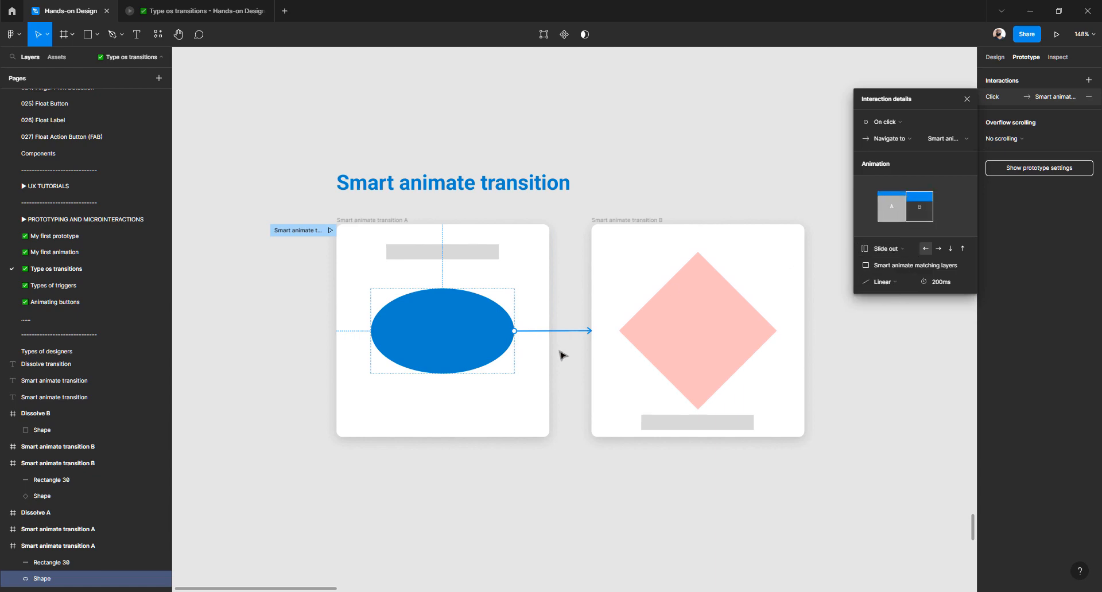
click(330, 232)
click(580, 314)
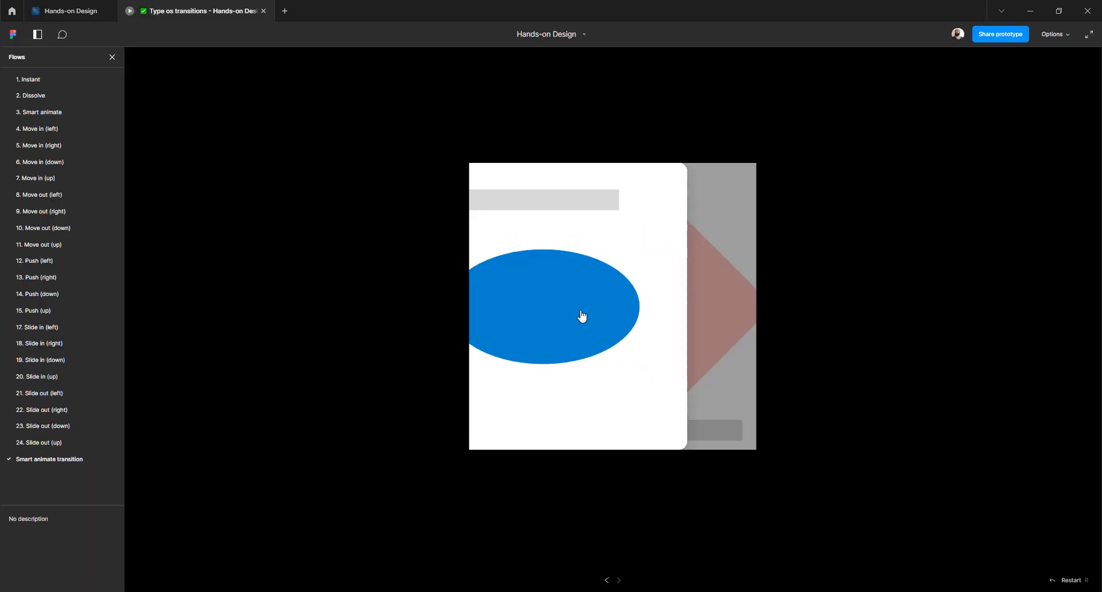
click(78, 14)
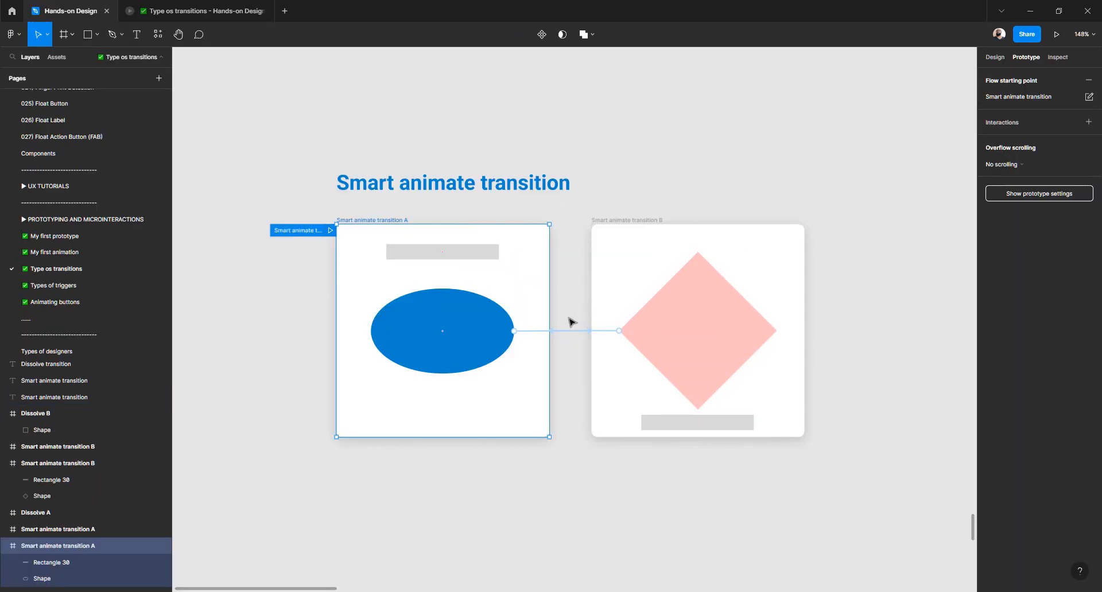
- Set the ellipse interaction's Slide out direction to right, preview the flow, and return to the design file
click(532, 333)
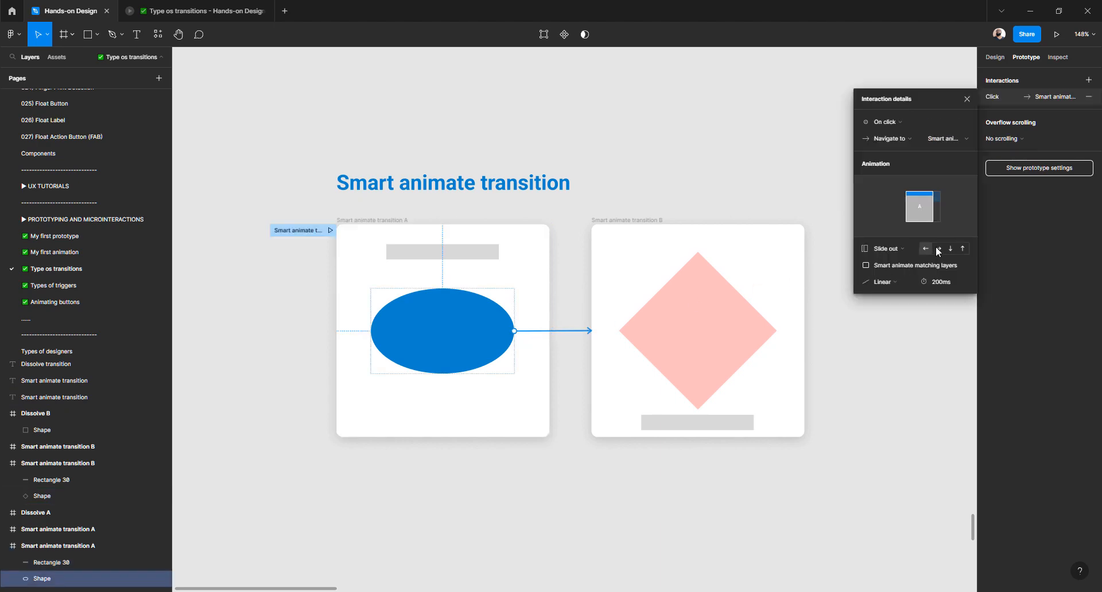
click(936, 247)
click(329, 231)
click(553, 314)
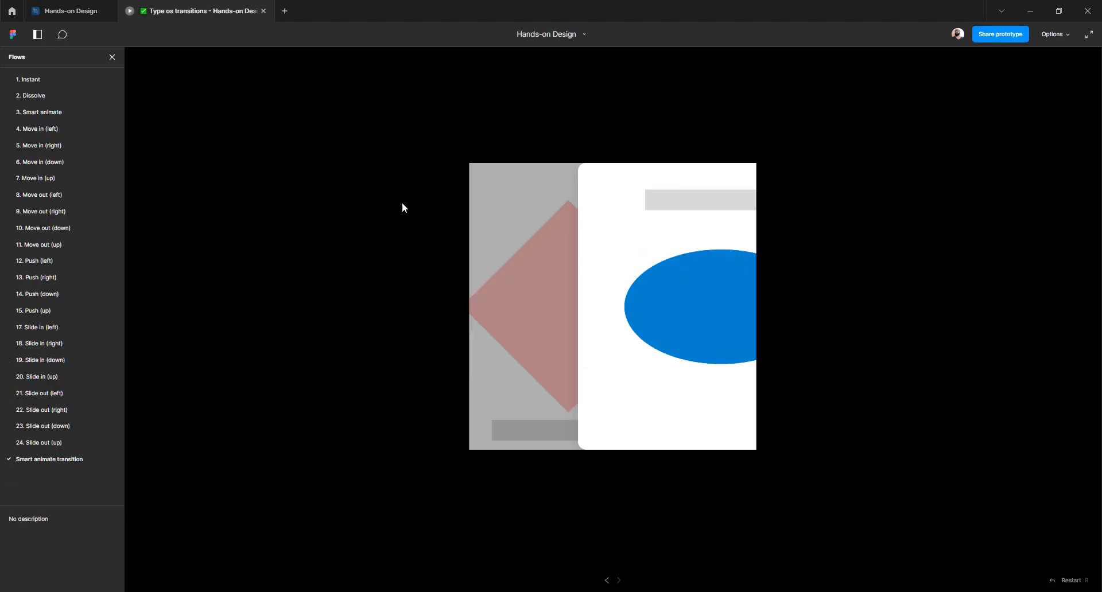
click(69, 11)
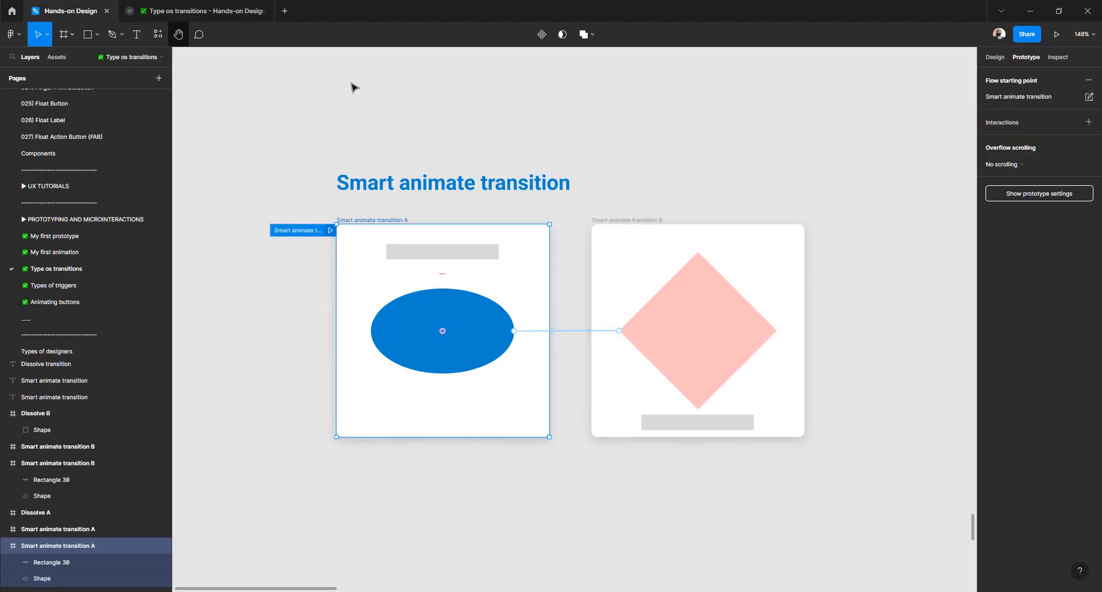
- Set the ellipse interaction's Slide out direction to down, preview the flow, and return to the design file
click(533, 333)
click(950, 249)
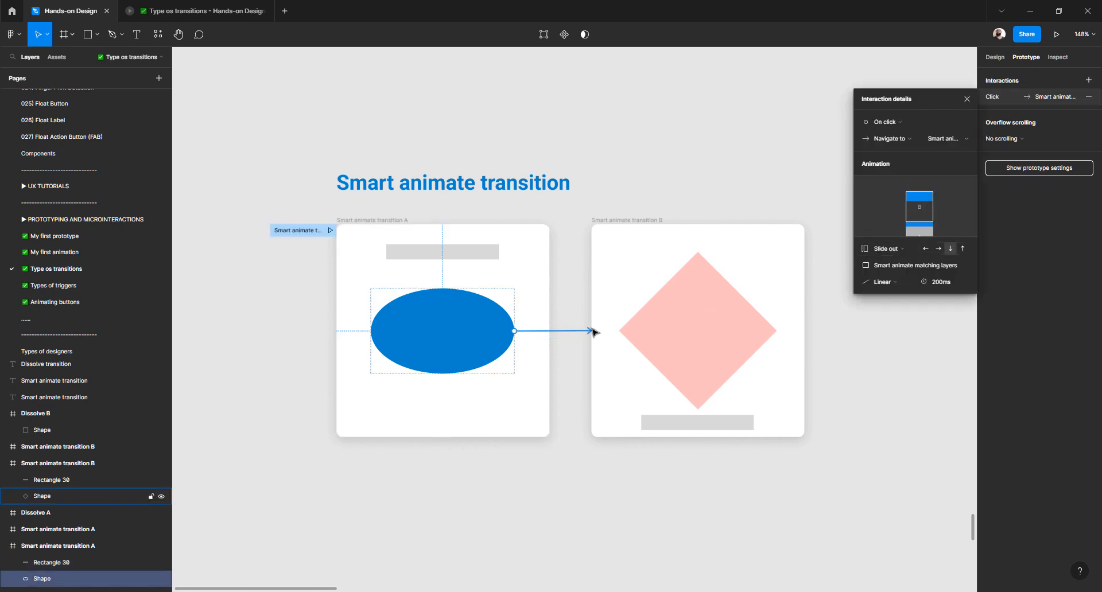
click(331, 230)
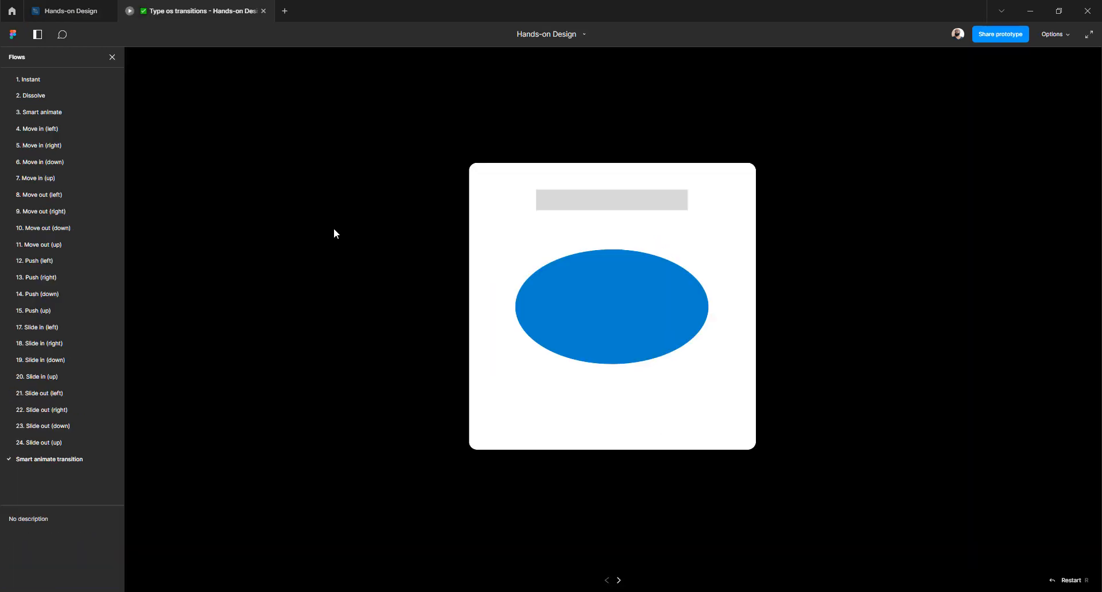
click(573, 310)
click(62, 11)
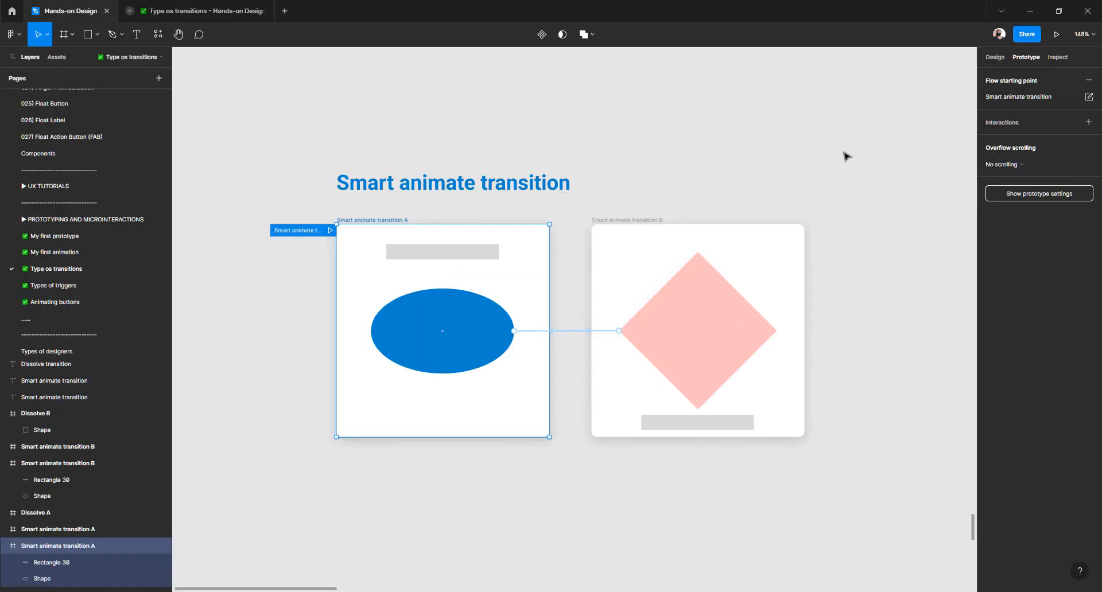
- Set the ellipse interaction's Slide out direction to up, preview the flow, and return to the design file
click(534, 332)
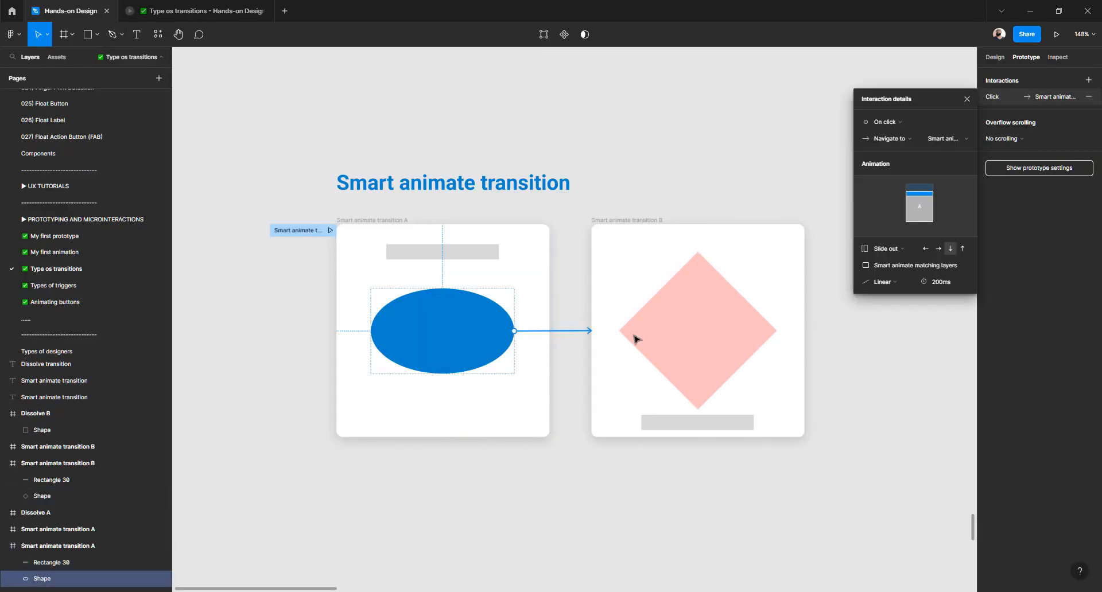
click(963, 249)
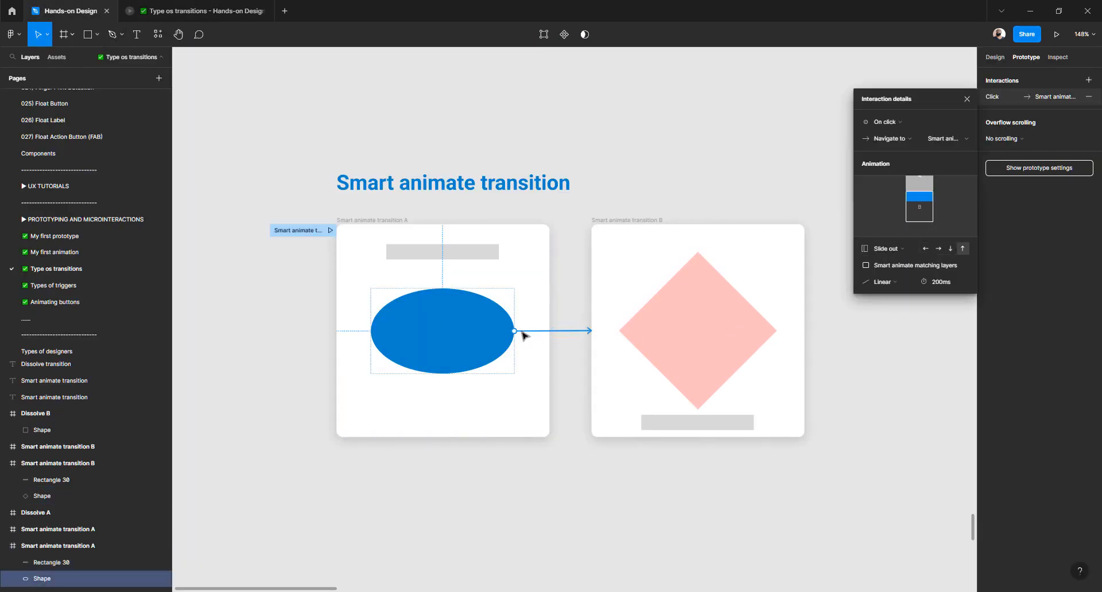
click(331, 230)
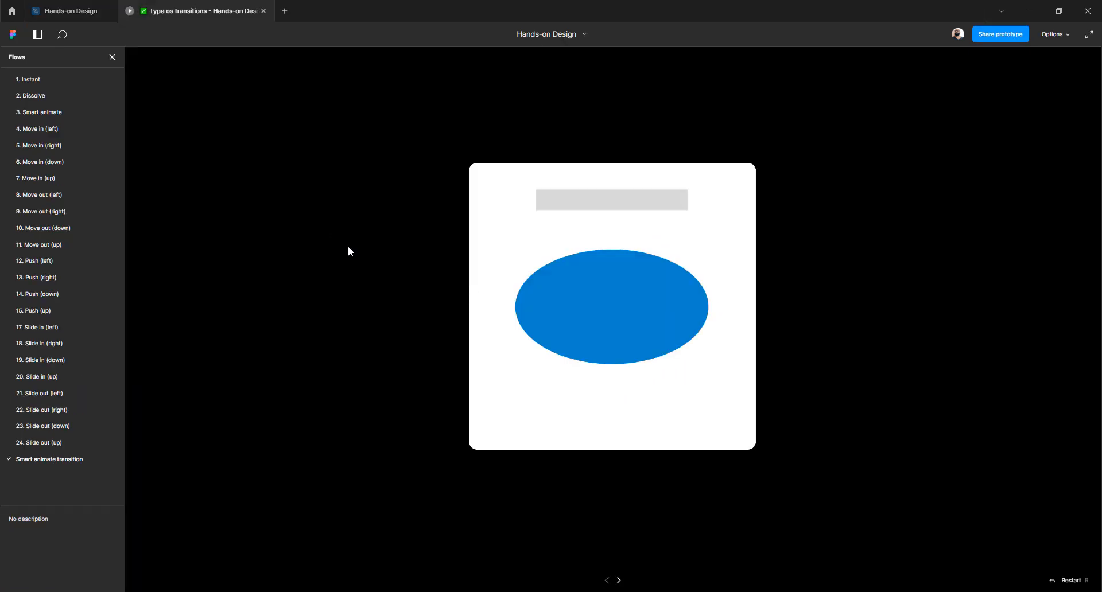
click(567, 300)
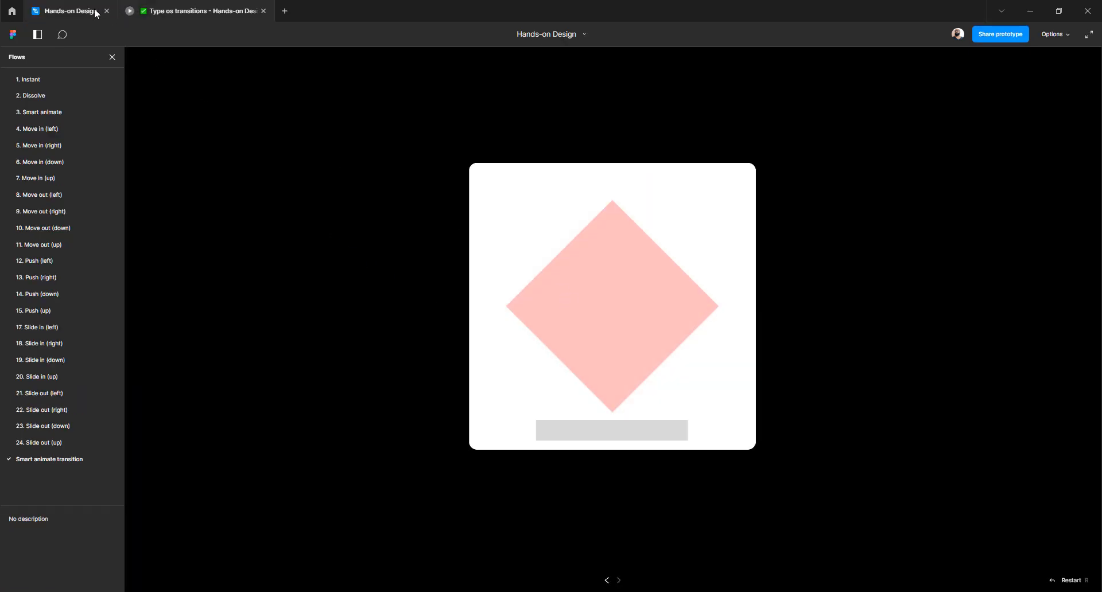
click(72, 11)
- Read the third flow requirement in the briefing and select its text "Push transition"
scroll(480, 187, down, 5)
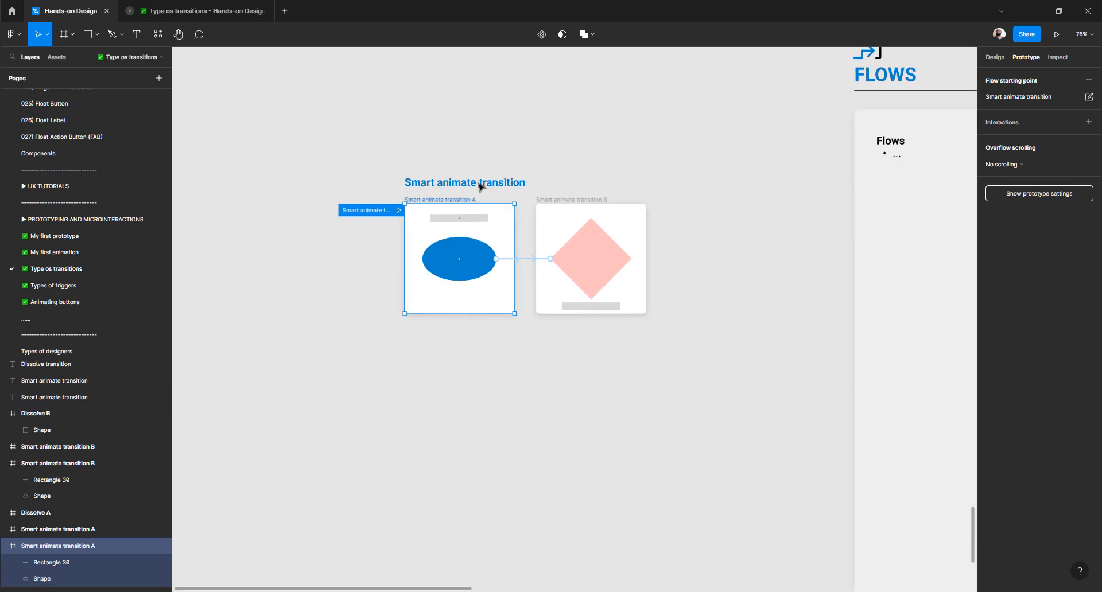
scroll(479, 187, up, 10)
scroll(480, 186, right, 6)
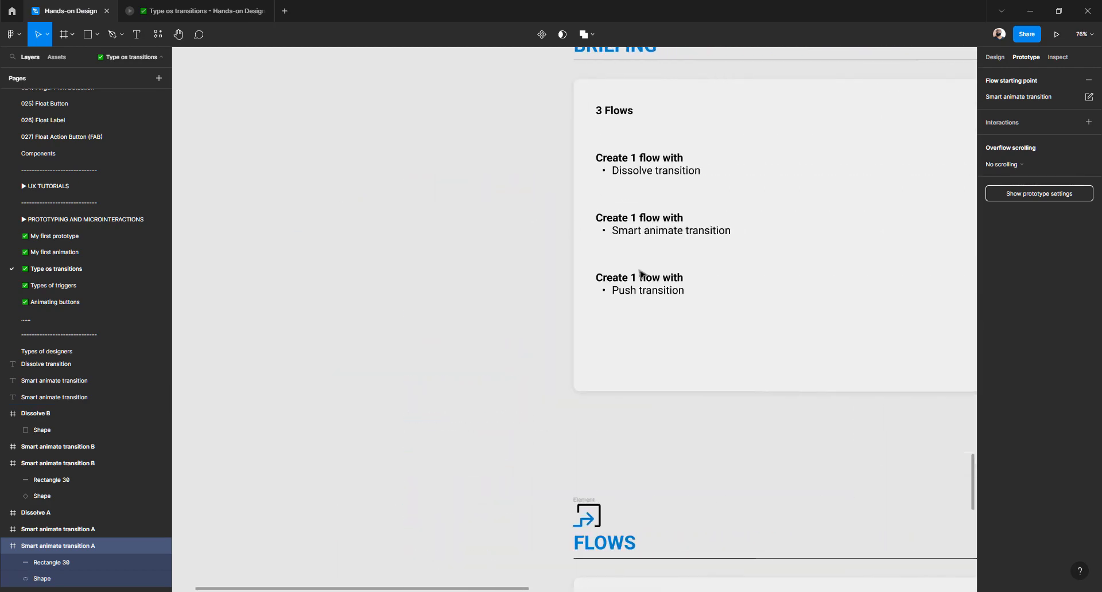
scroll(642, 275, up, 5)
double_click(623, 313)
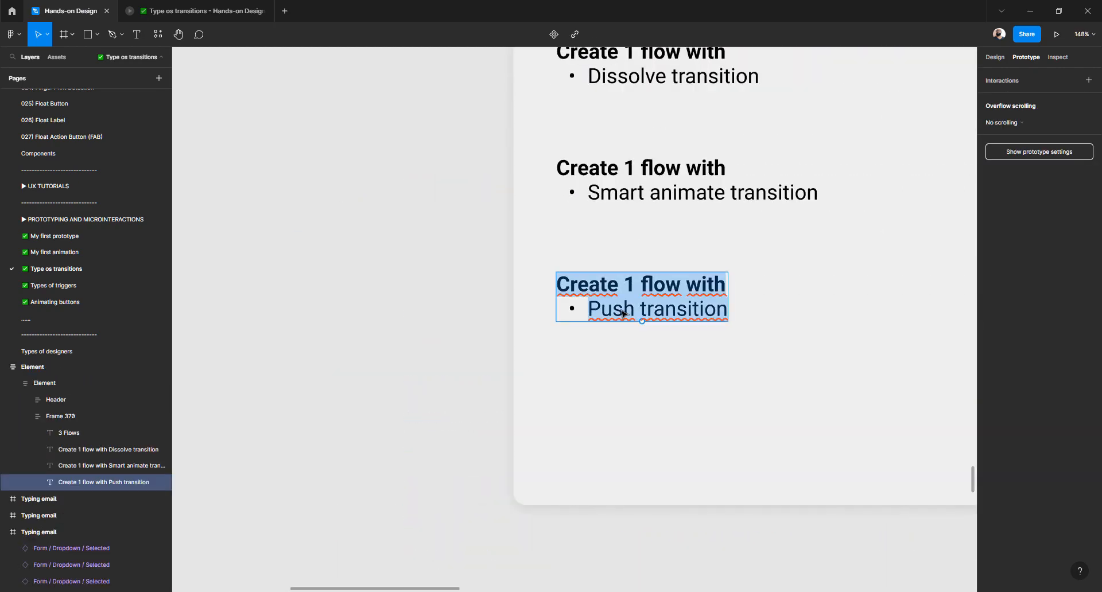
click(637, 311)
double_click(637, 311)
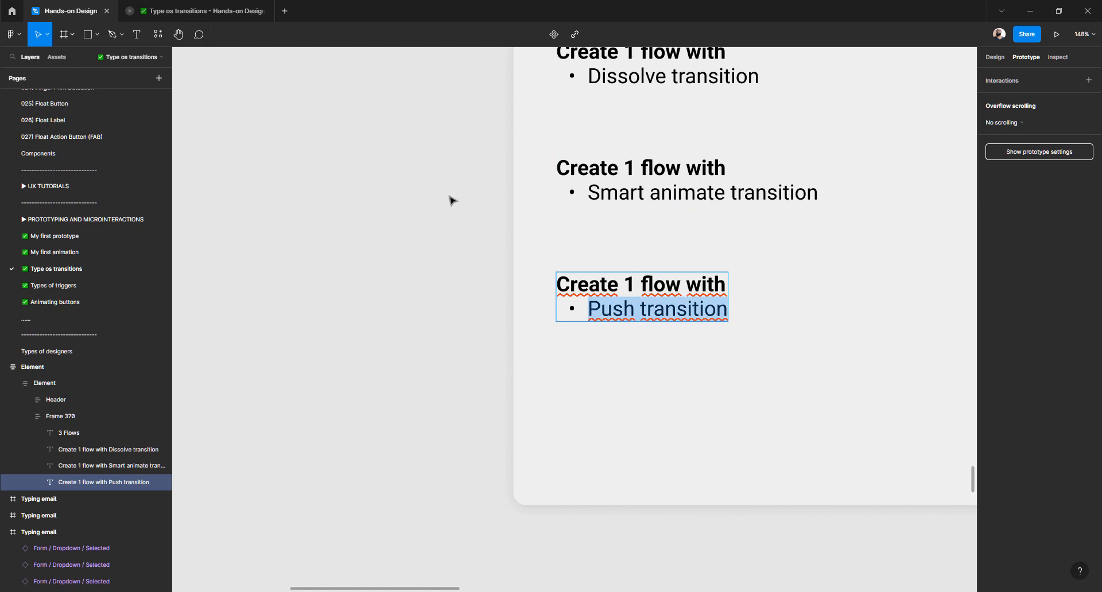
key(Escape)
- Rename the flow starting point of the working ellipse frame beside the Flows board to "Push transition"
scroll(460, 212, down, 8)
scroll(460, 212, down, 5)
scroll(459, 212, left, 5)
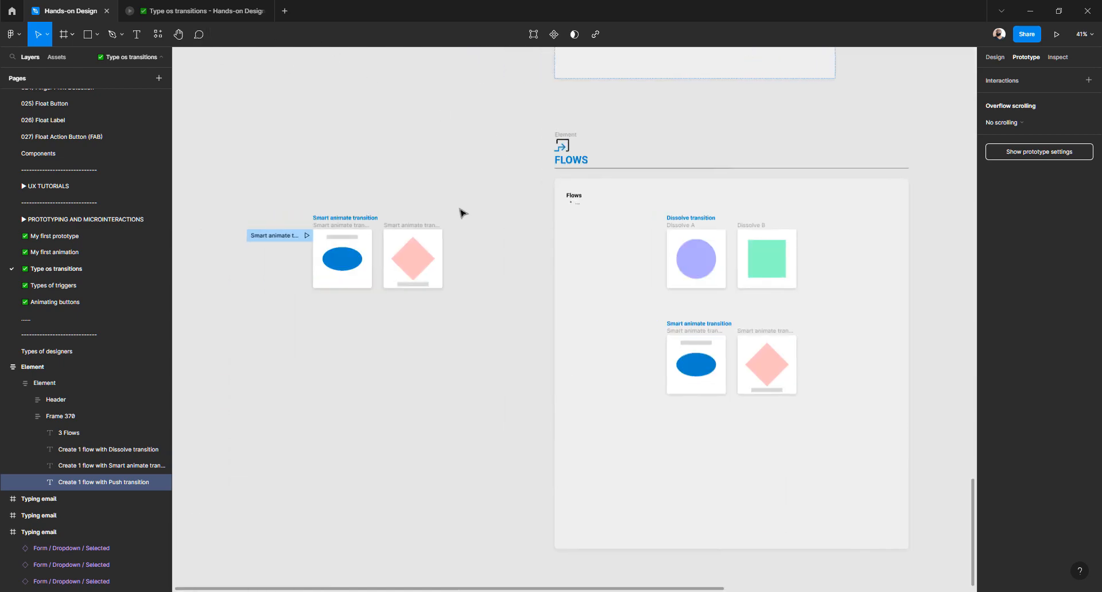
scroll(436, 247, up, 3)
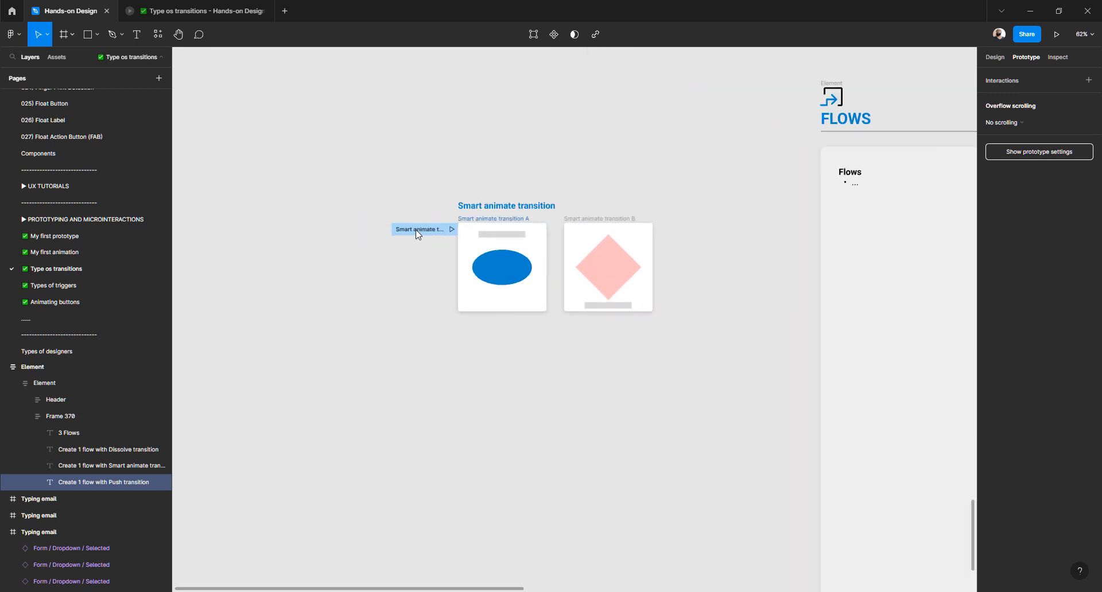
double_click(418, 230)
text(Push transition)
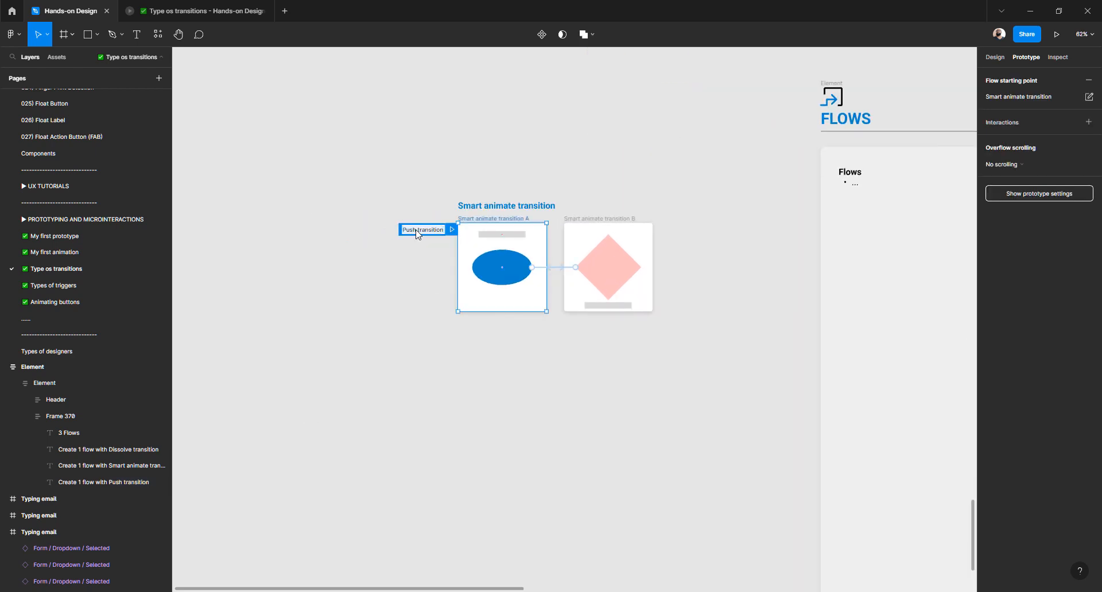
- Rename the working ellipse frame as "Push transition A"
click(485, 220)
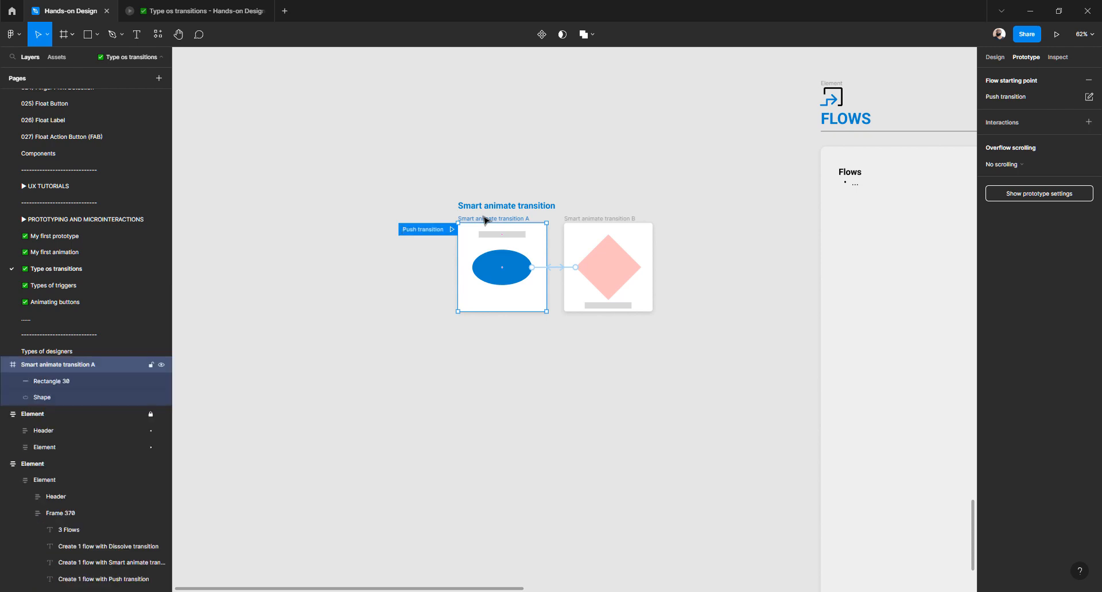
double_click(89, 365)
click(90, 366)
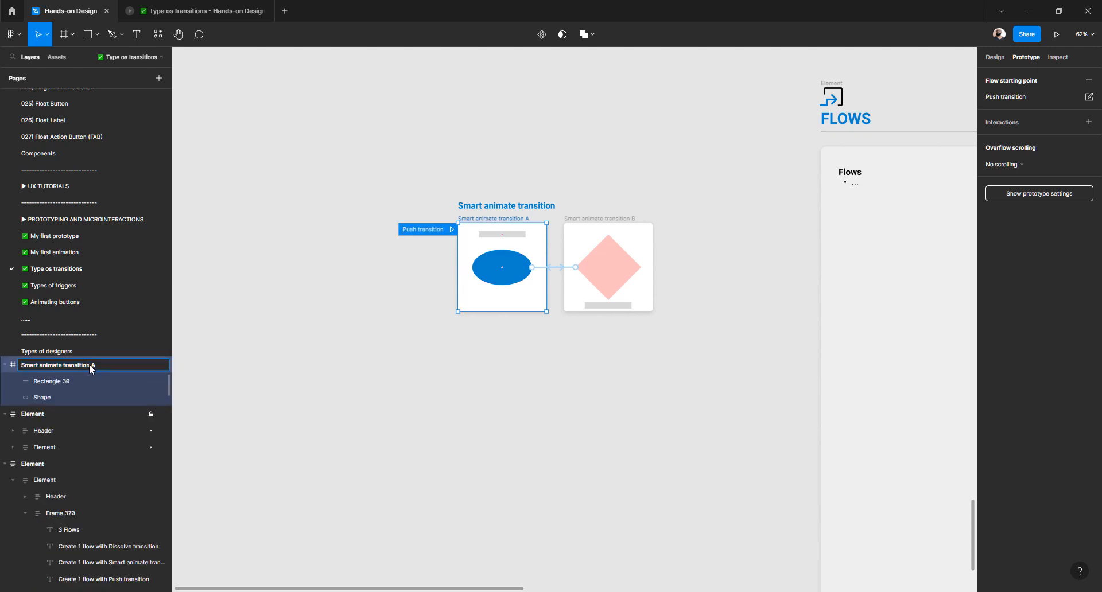
drag(90, 366, 1, 364)
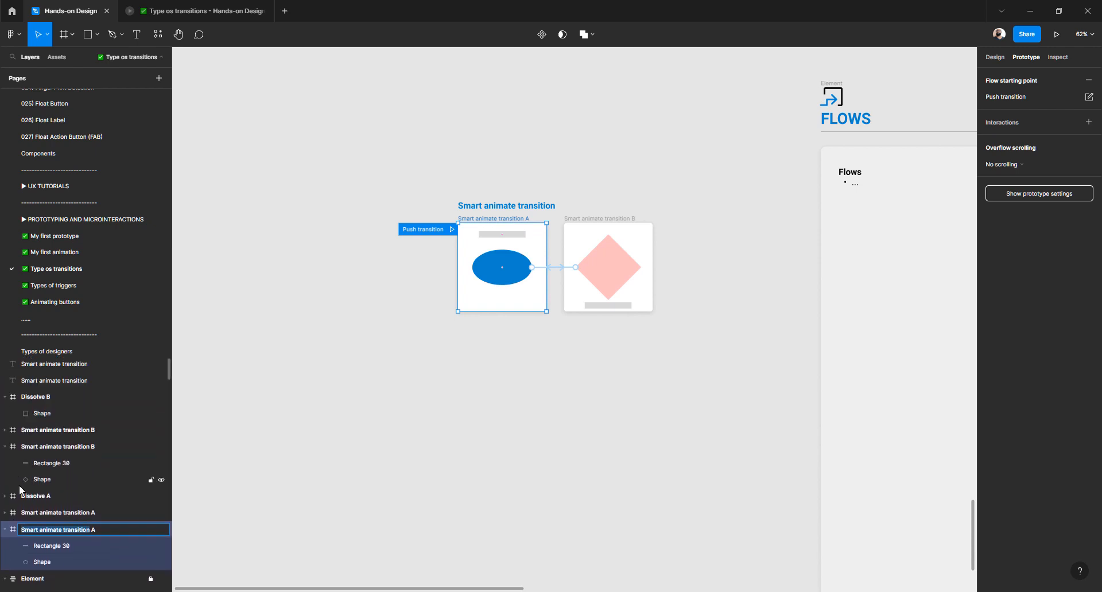
text(Push transition)
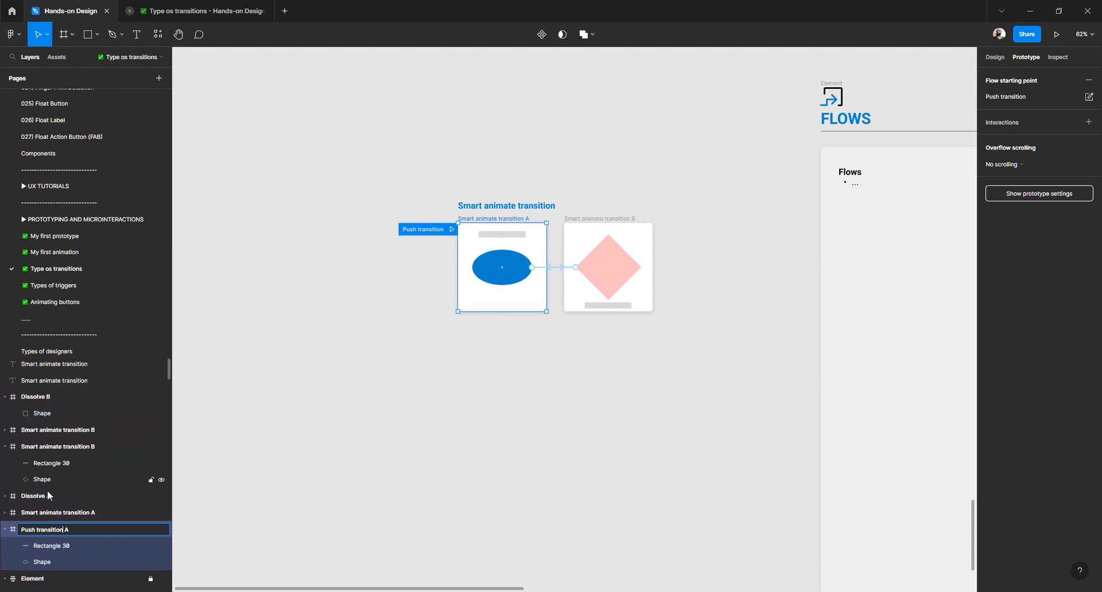
- Rename the working diamond frame as "Push transition B" and clear the selection
click(575, 221)
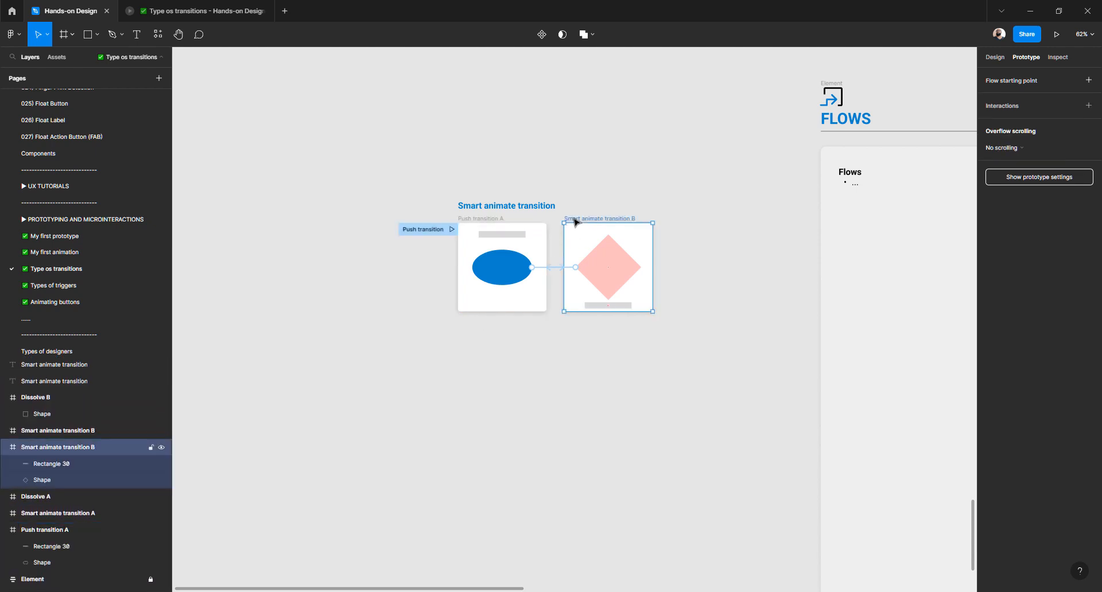
double_click(80, 449)
drag(92, 452, 0, 450)
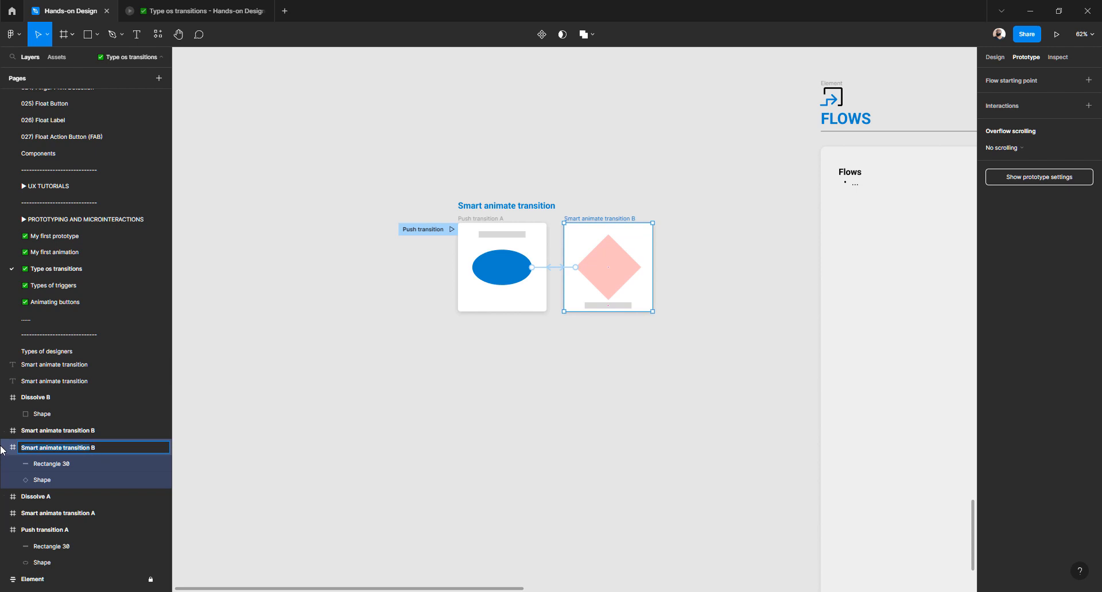
text(Push transition)
key(Return)
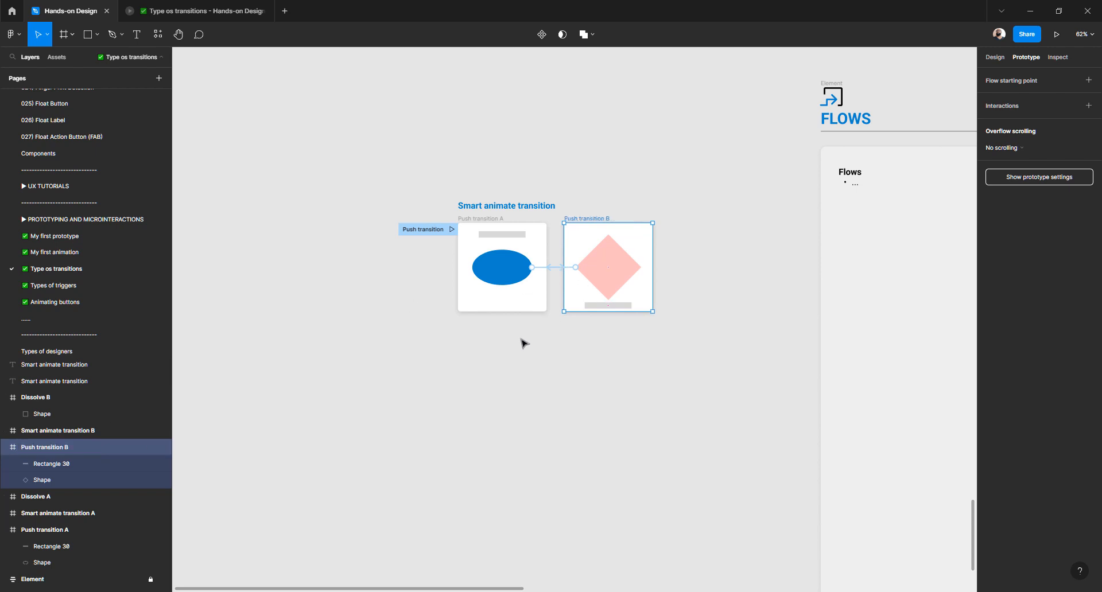
click(522, 343)
- Delete the blue ellipse from Push transition A and the pink diamond from Push transition B
scroll(524, 285, up, 4)
scroll(524, 285, up, 3)
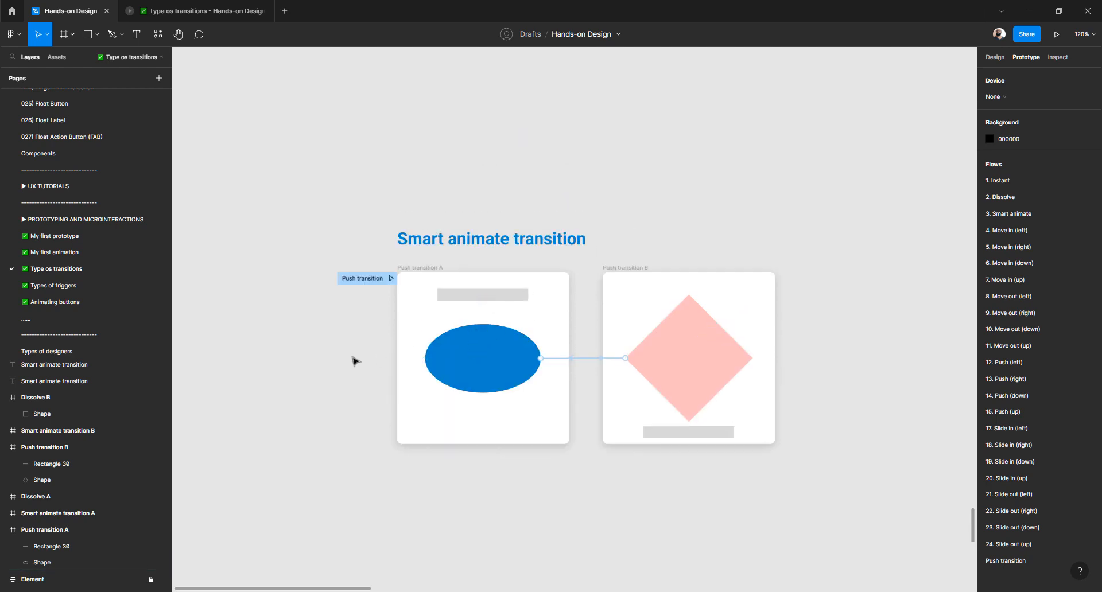
click(504, 368)
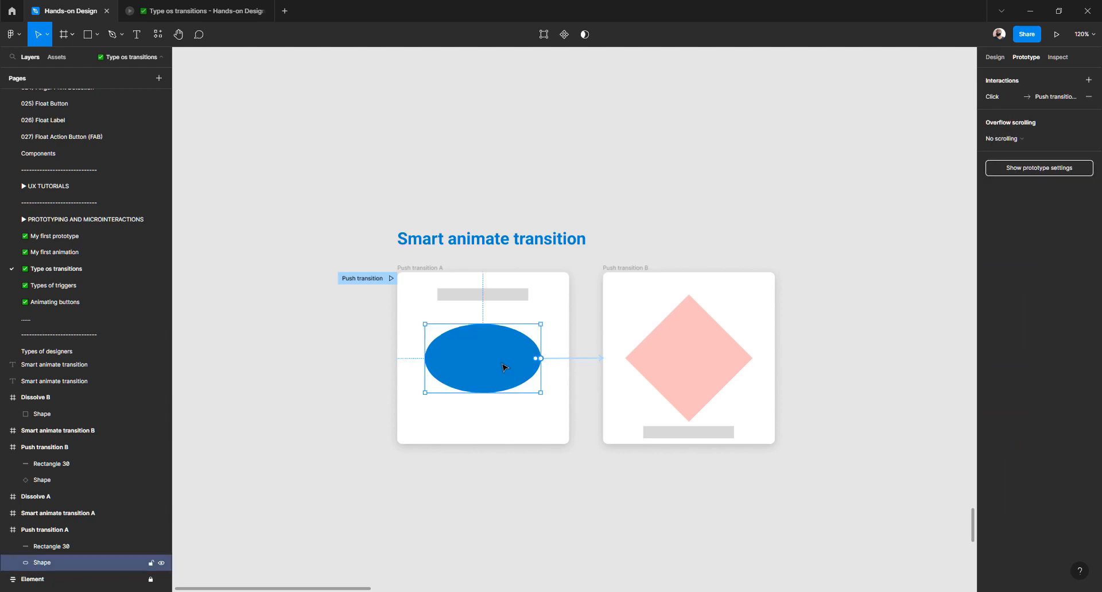
key(Delete)
click(694, 356)
key(Delete)
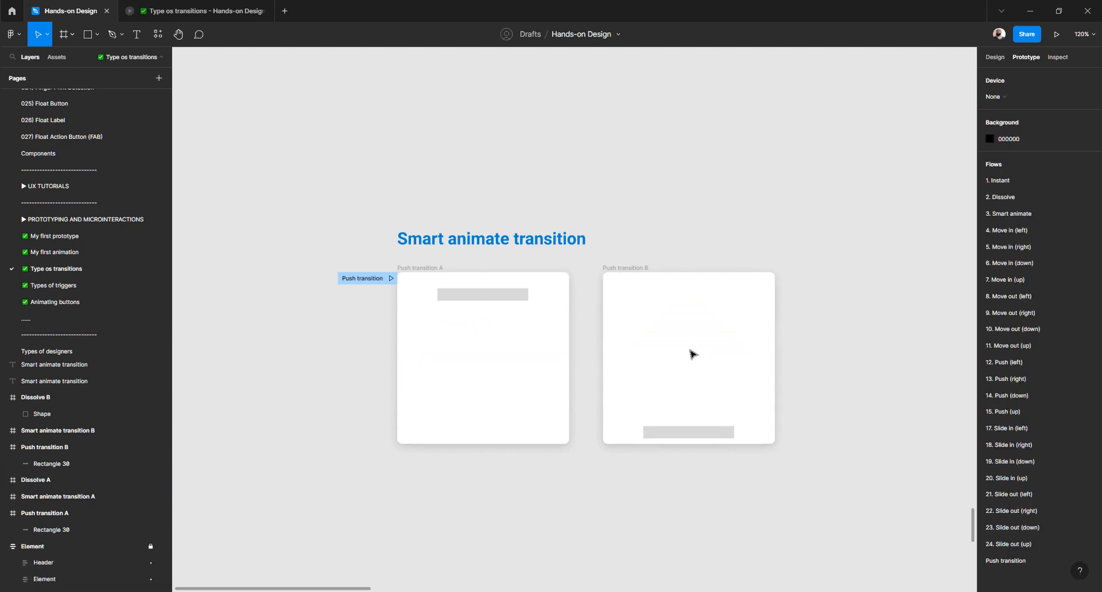
- Draw a star with the Star tool inside the Push transition A frame
click(995, 57)
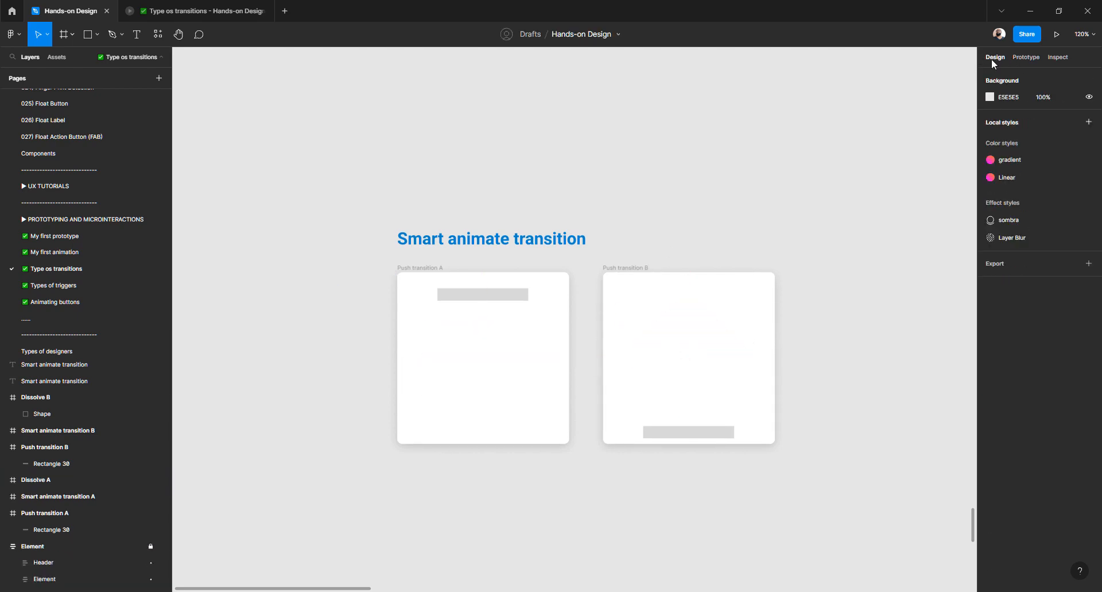
click(419, 273)
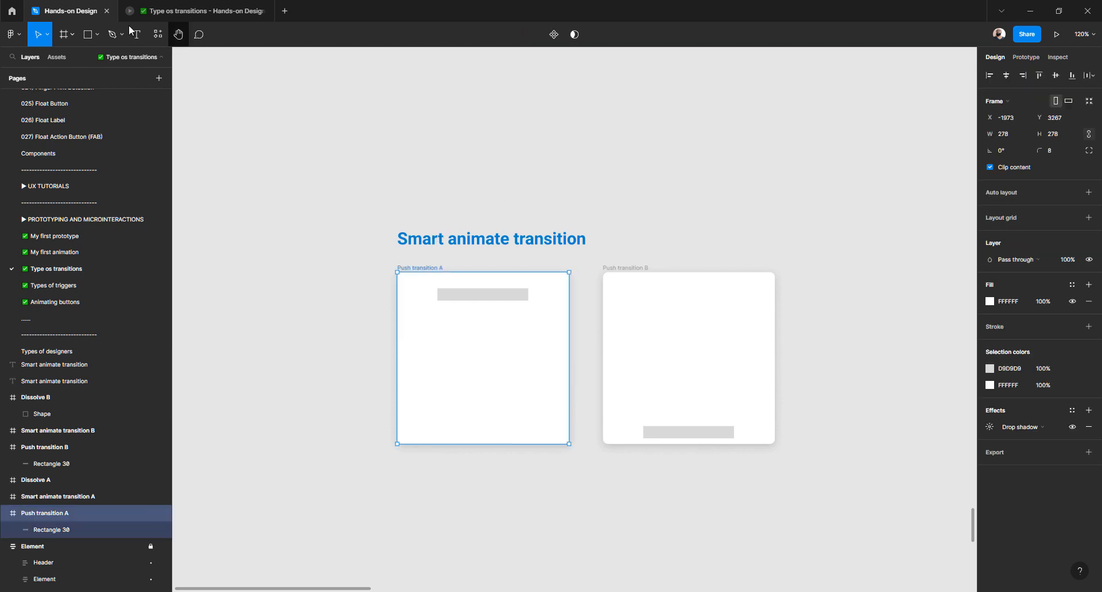
click(92, 34)
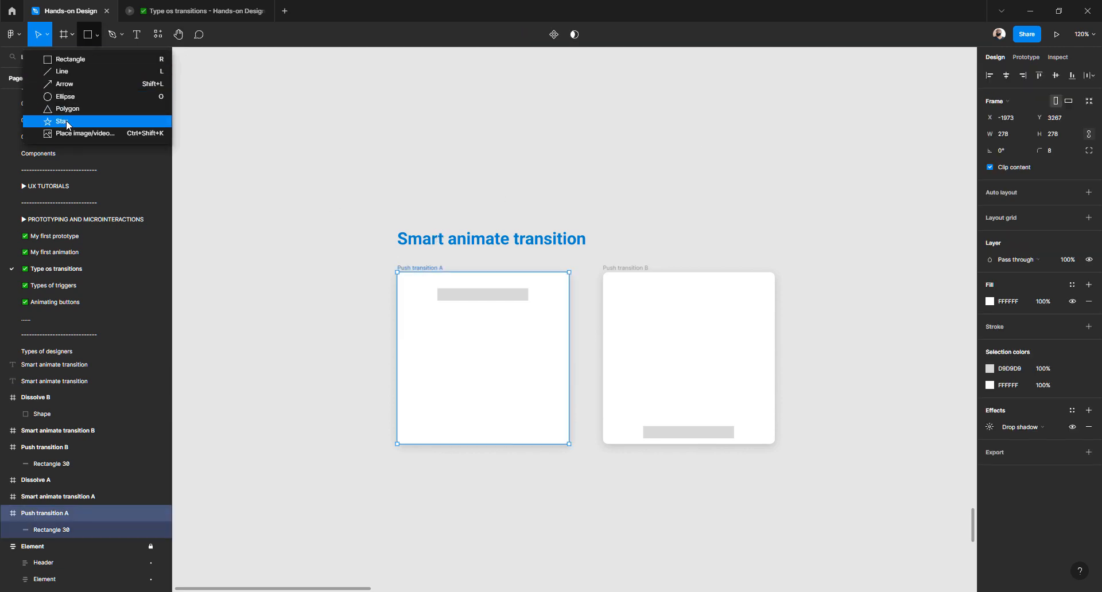
click(63, 121)
mouse_move(454, 333)
mouse_down()
mouse_move(541, 438)
mouse_move(540, 427)
mouse_up()
- Delete the grey bars from both Push transition frames
click(505, 297)
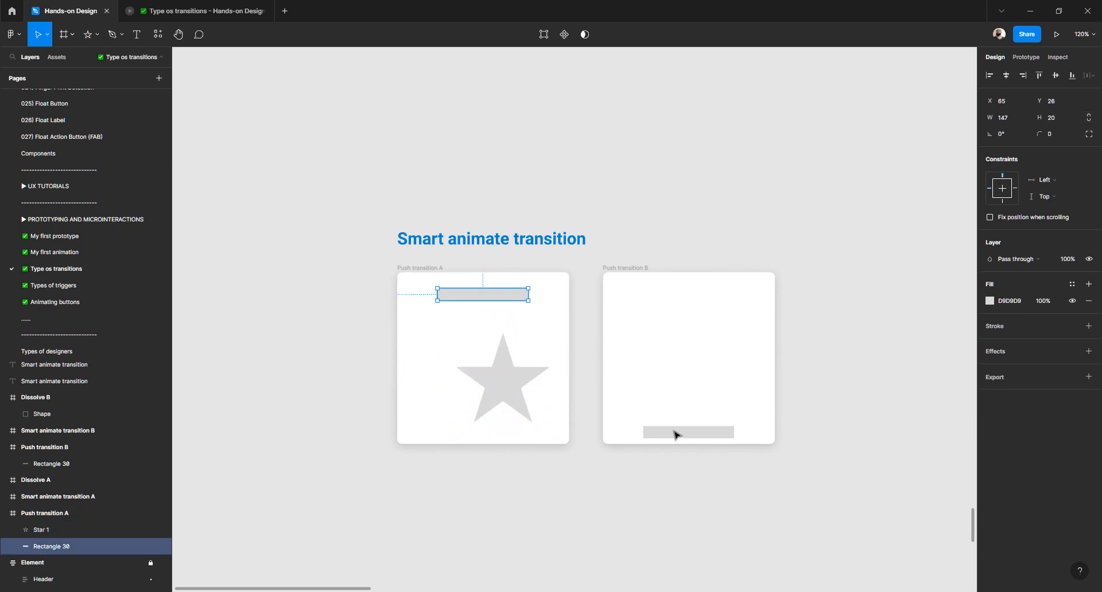
shift+click(673, 435)
key(Delete)
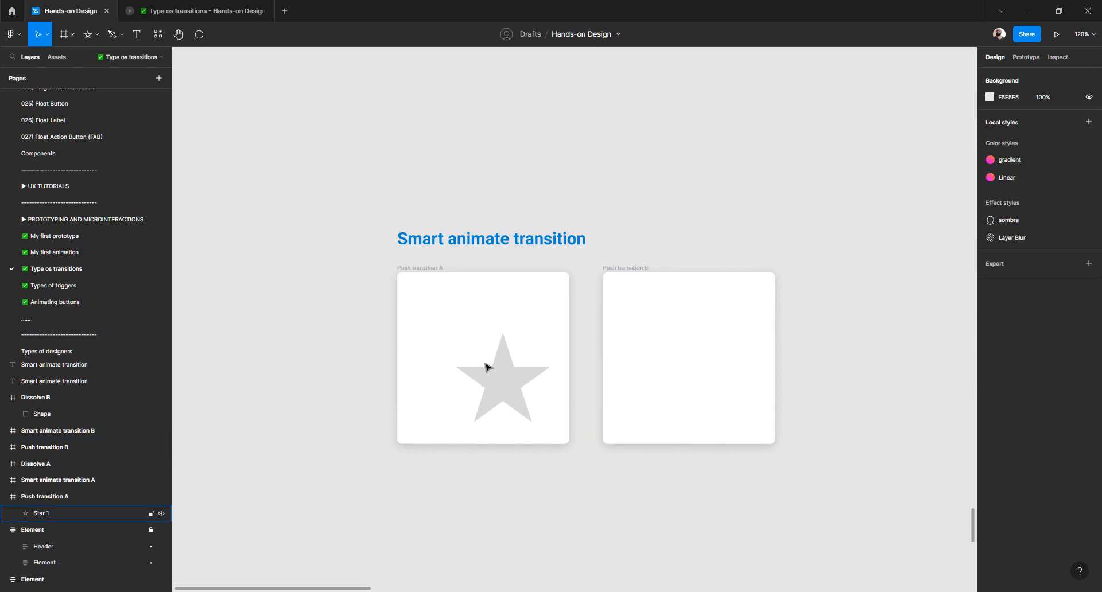
- Enlarge the star in Push transition A to about 196 × 196 and fill it with the red document color BD3A3A
click(504, 382)
drag(454, 333, 431, 311)
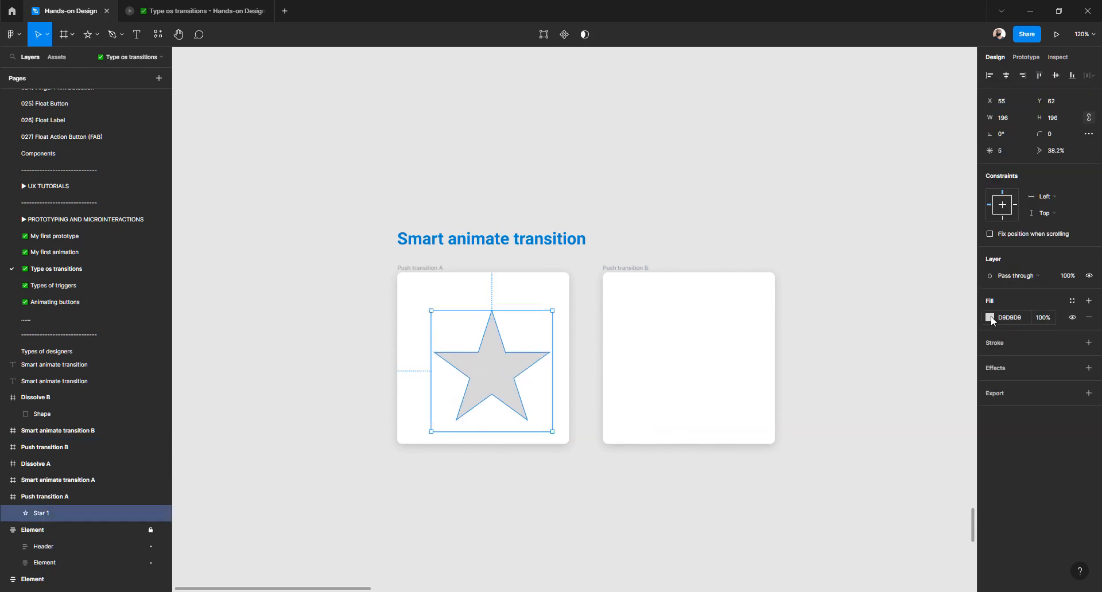
click(989, 317)
scroll(918, 545, down, 3)
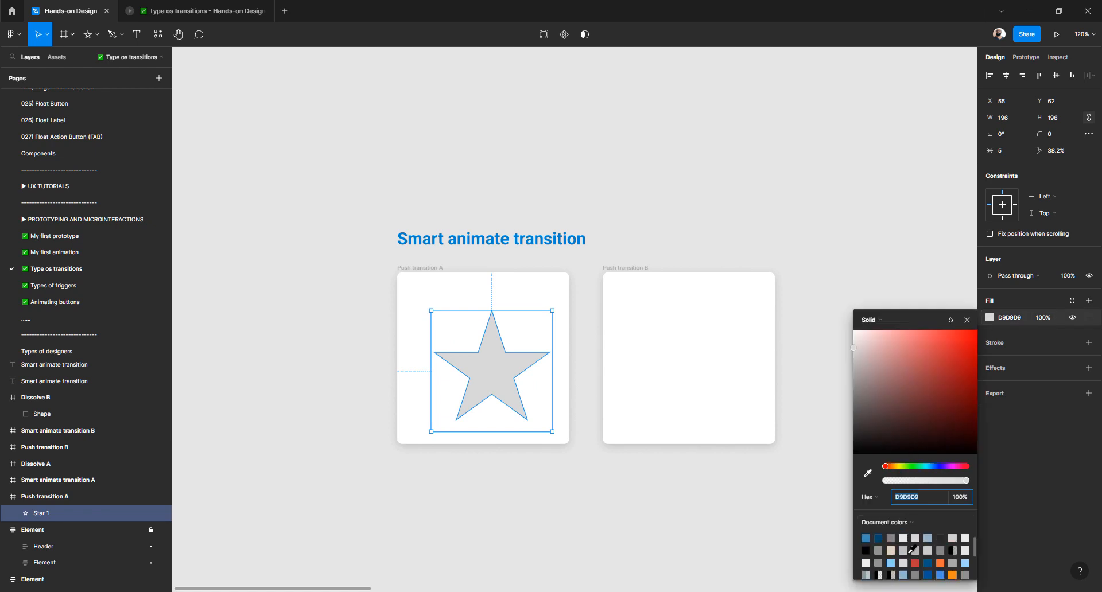
click(916, 562)
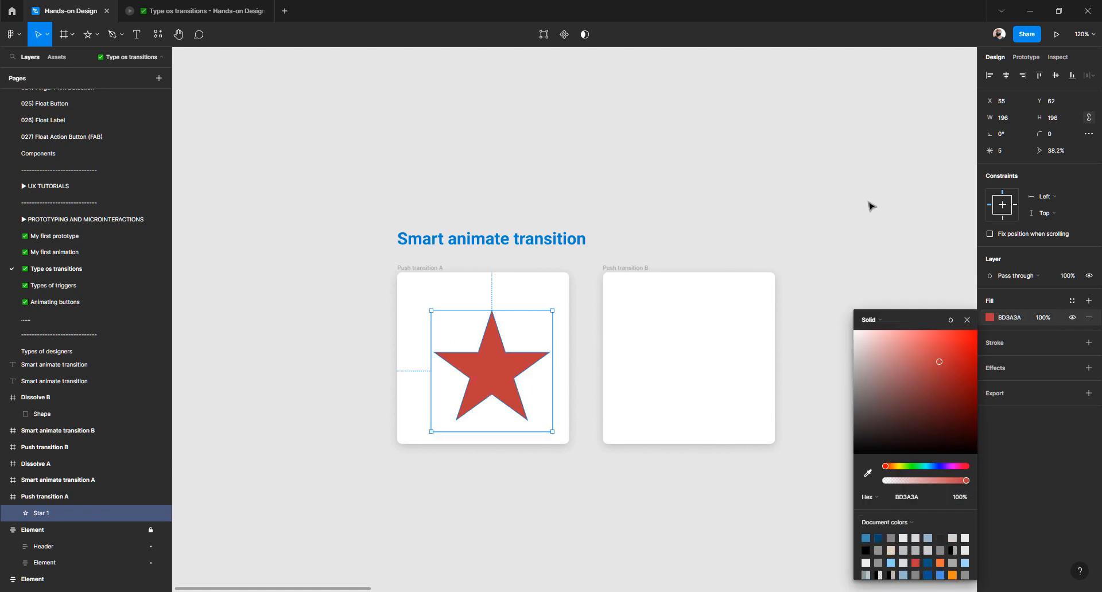
- Center the red star horizontally and vertically in Push transition A, and place a copy of it centered in Push transition B
click(1006, 75)
click(1055, 75)
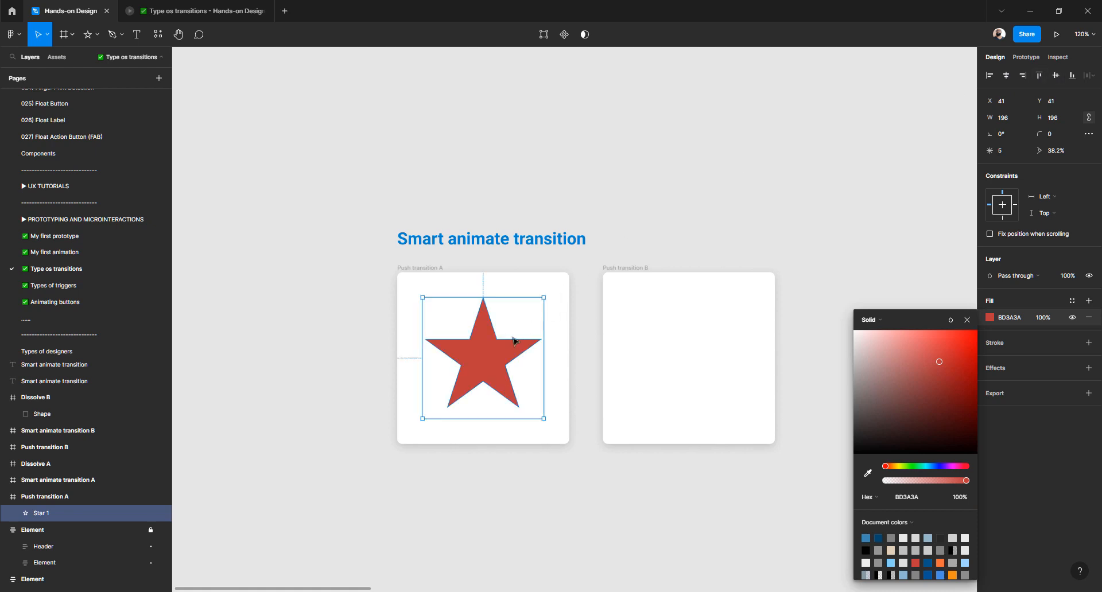
drag(496, 356, 705, 365)
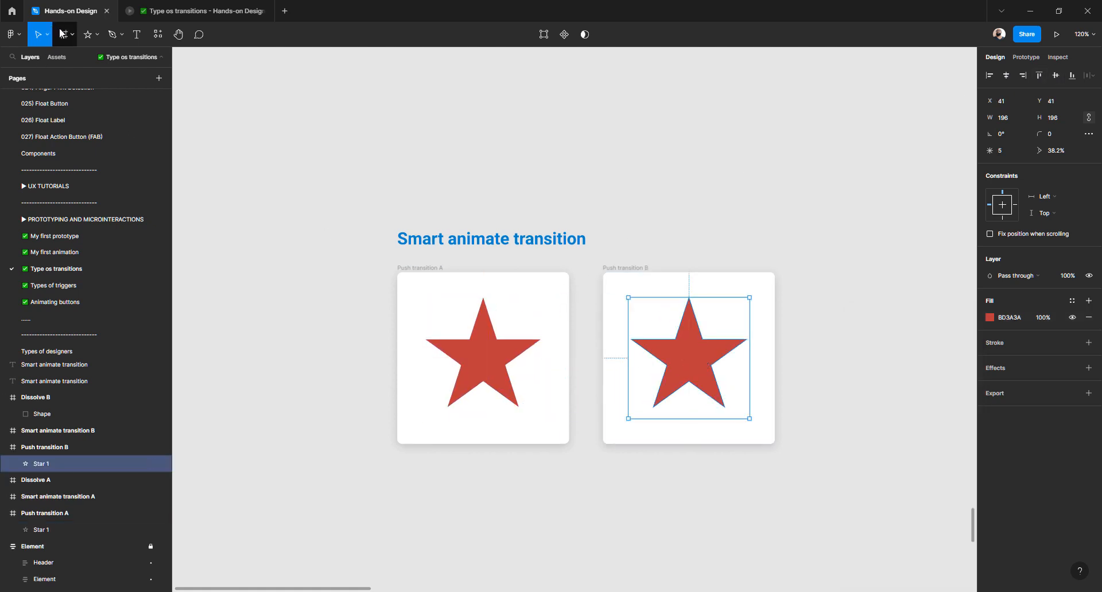
click(97, 34)
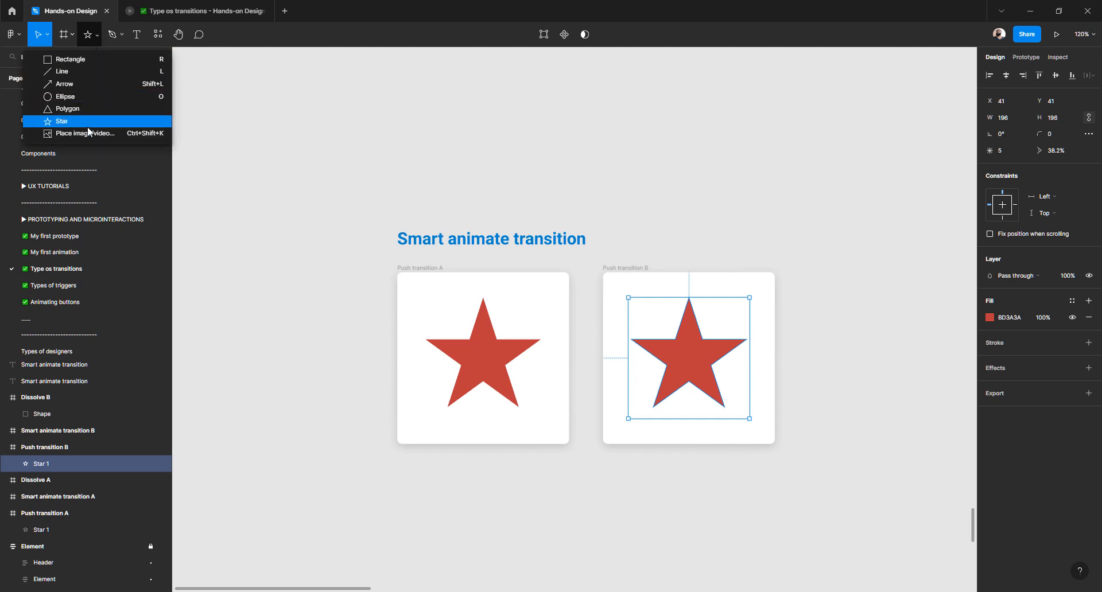
click(998, 413)
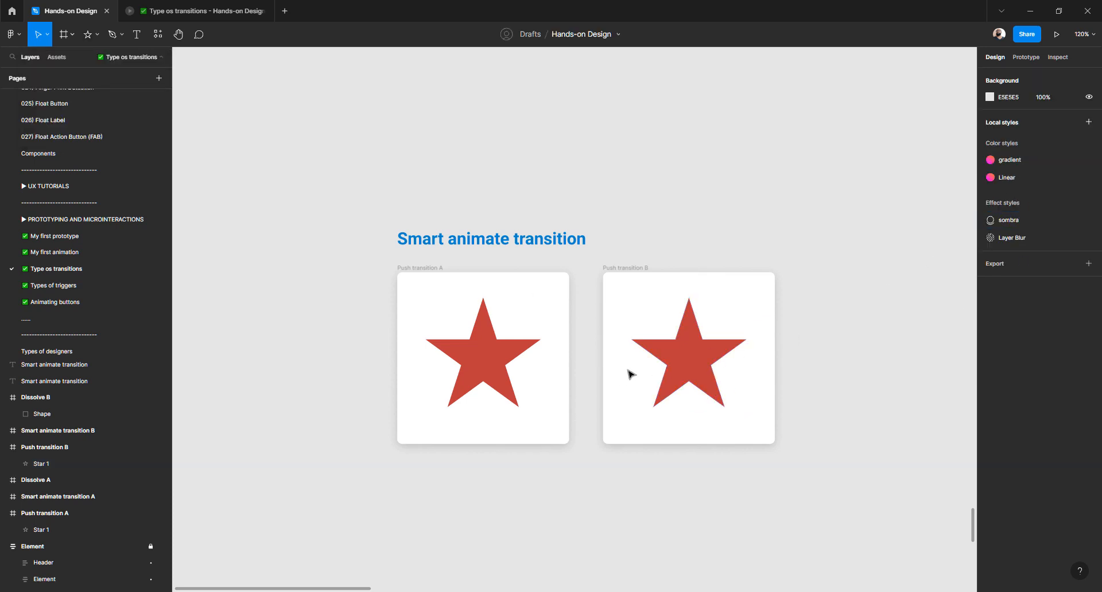
- Try different point counts on the star in Push transition B and set its count to 3
click(671, 360)
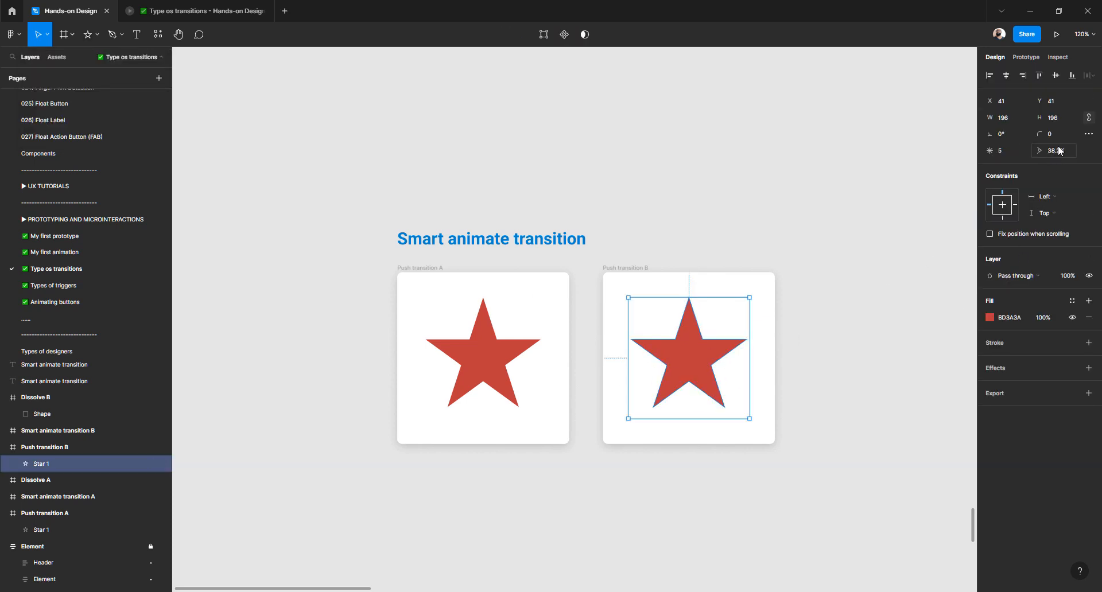
key(Up)
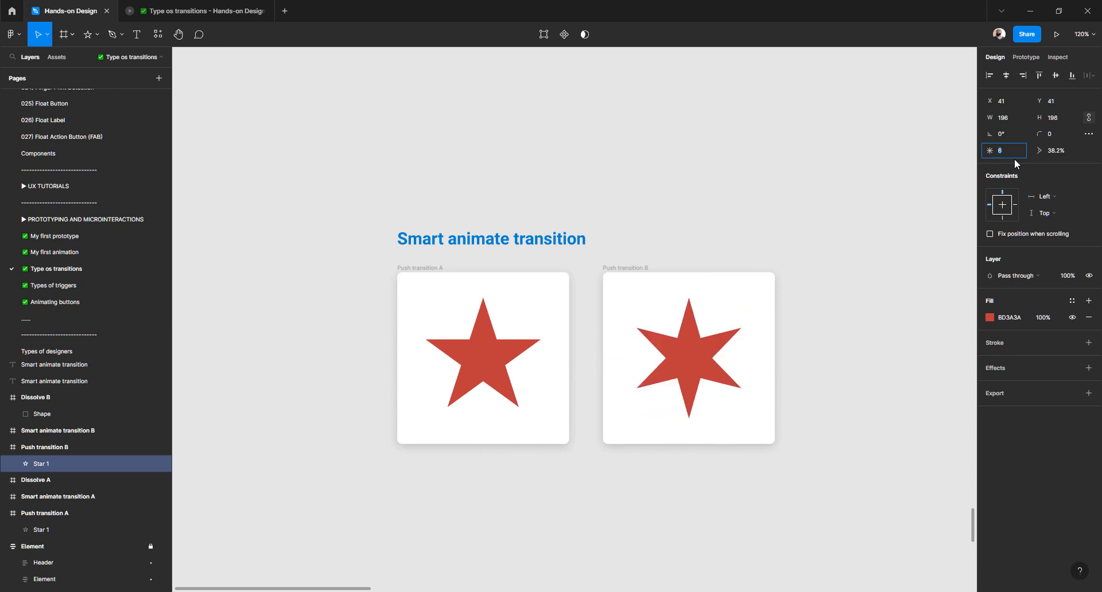
key(Up)
key(Up)
key(Up)
key(Up)
key(Down)
key(Down)
key(Down)
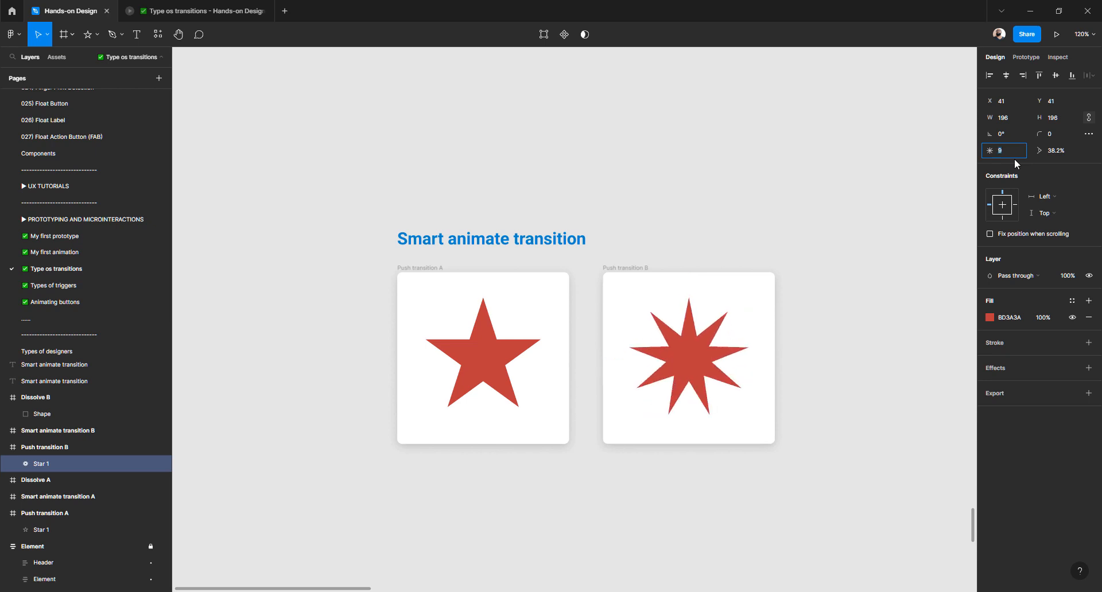
key(Down)
key(Down)
key(Down)
key(Down)
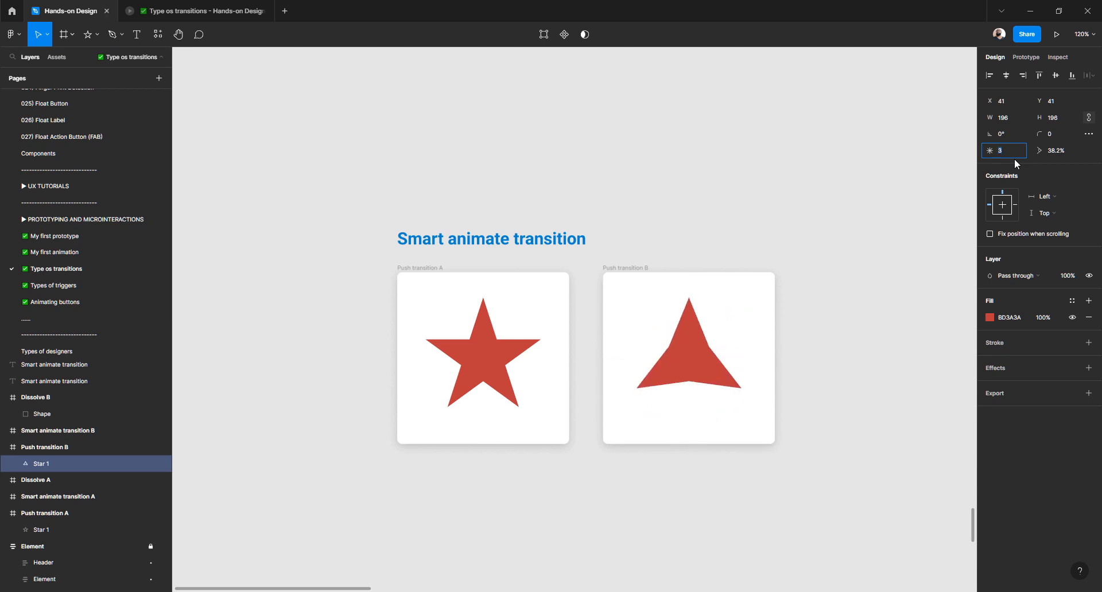
key(Up)
key(Down)
key(Up)
key(Down)
key(Up)
key(Up)
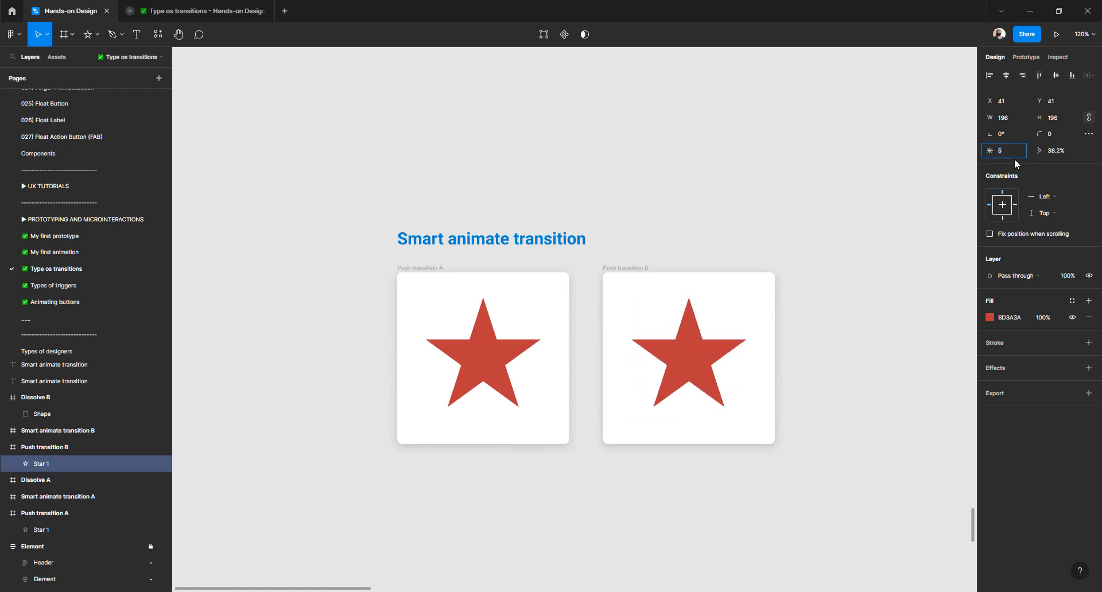
key(Down)
key(Down)
- Set the ratio of the three-point star in Push transition B to 78.2%
click(1058, 153)
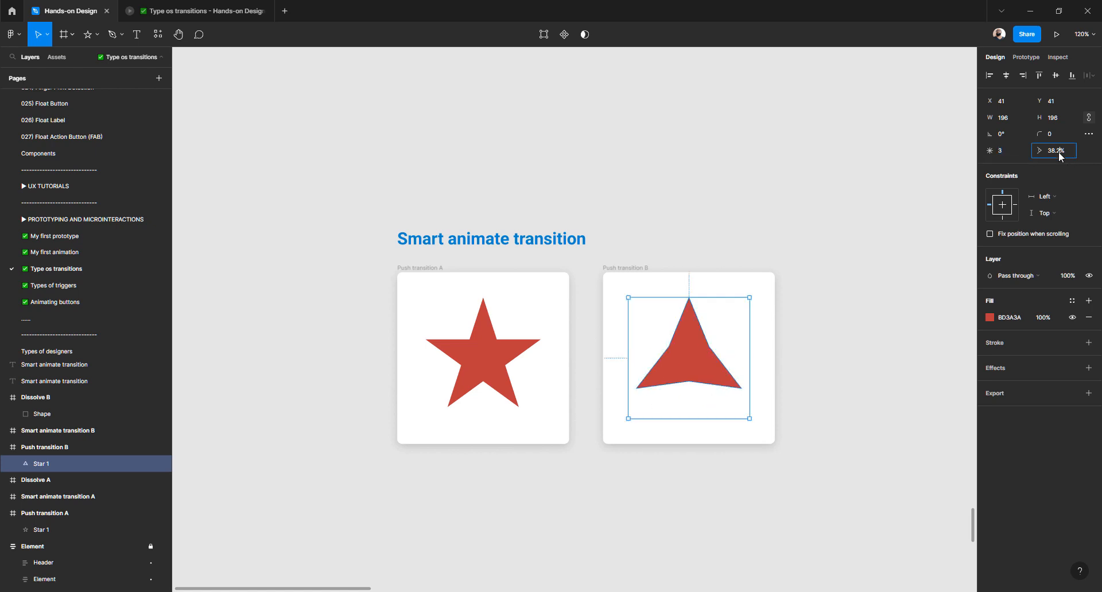
key(shift+Up)
key(shift+Up)
key(shift+Up)
key(shift+Up)
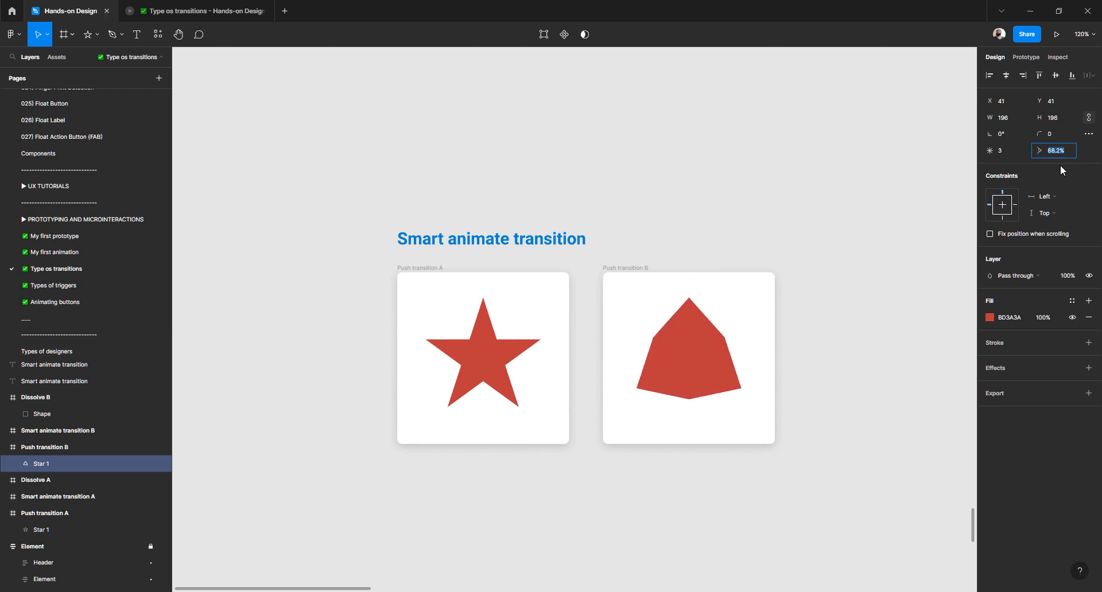
- Change the fill of the shape in Push transition B to dark green 018015 and clear the selection
click(990, 318)
drag(908, 466, 915, 466)
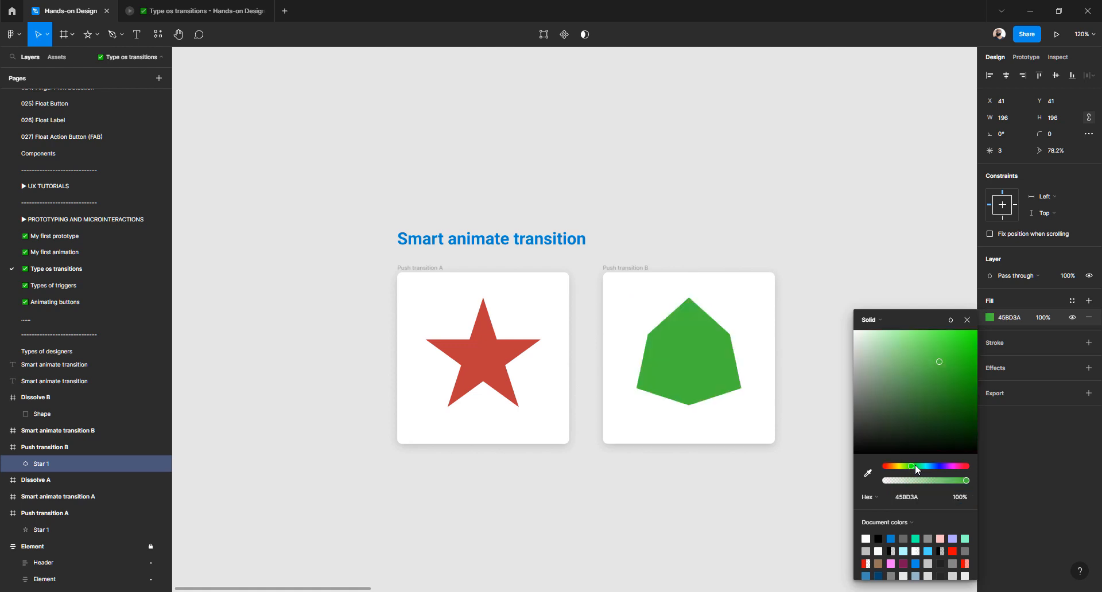
drag(944, 378, 977, 395)
click(745, 242)
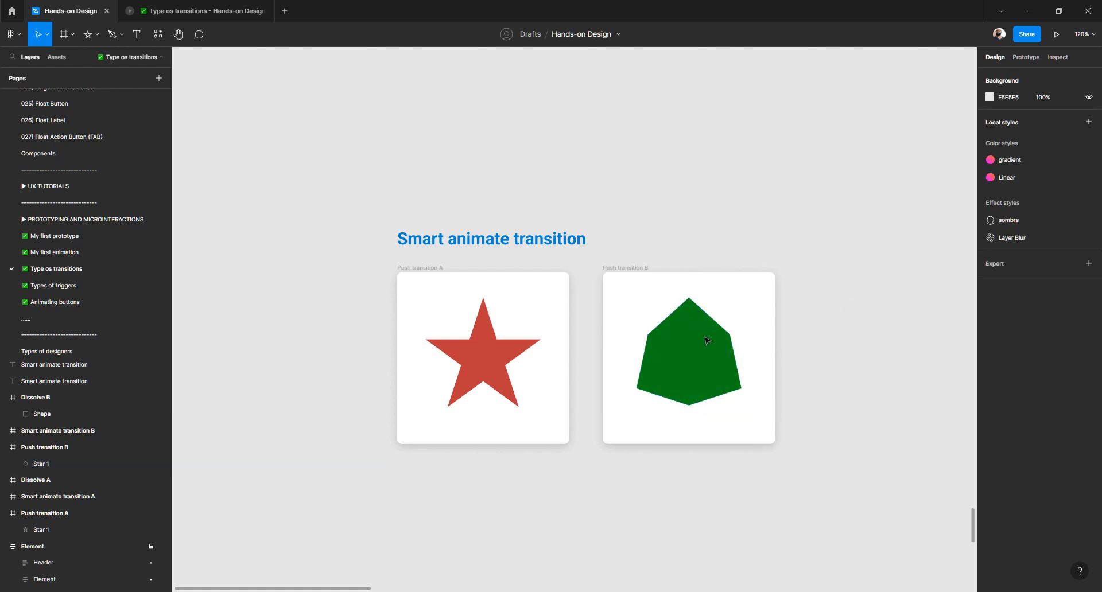
click(726, 343)
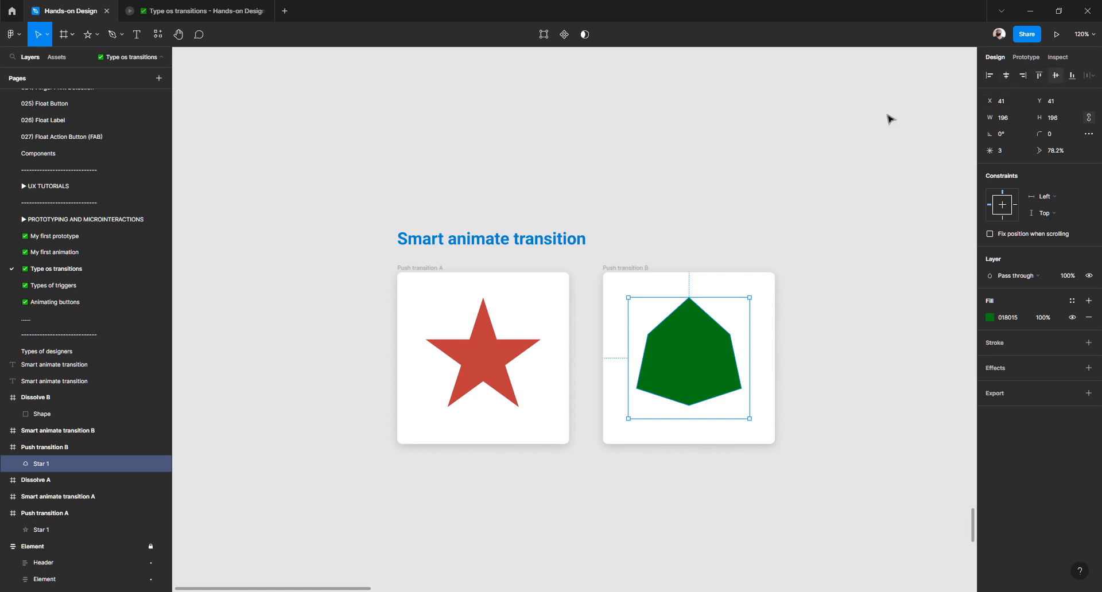
click(797, 212)
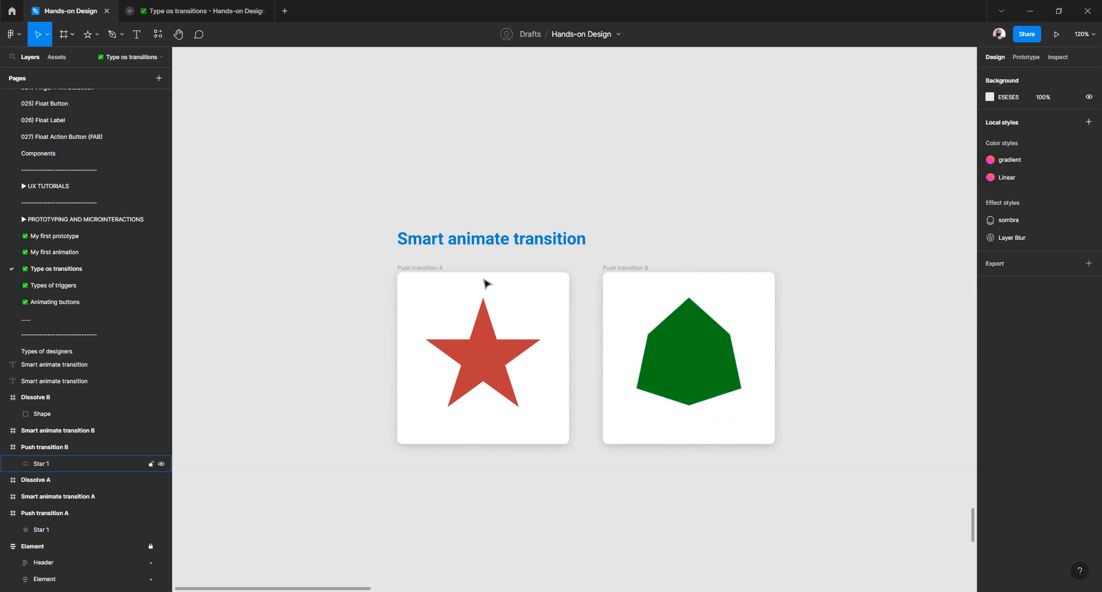
- Link the red star to the Push transition B frame with an on-click Navigate to interaction using the Push animation toward the left
click(490, 362)
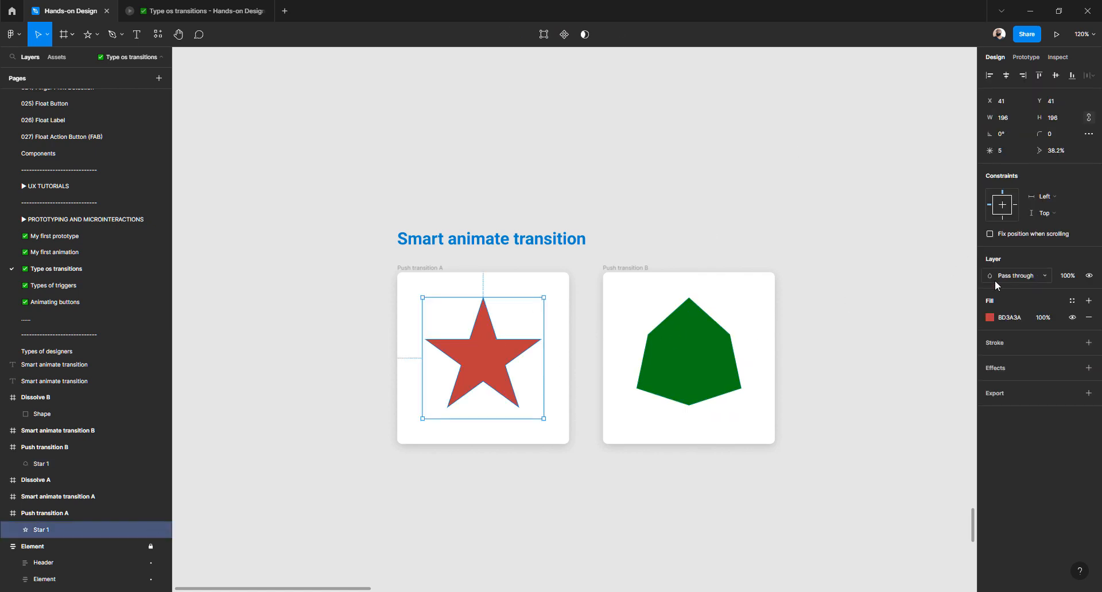
click(1020, 58)
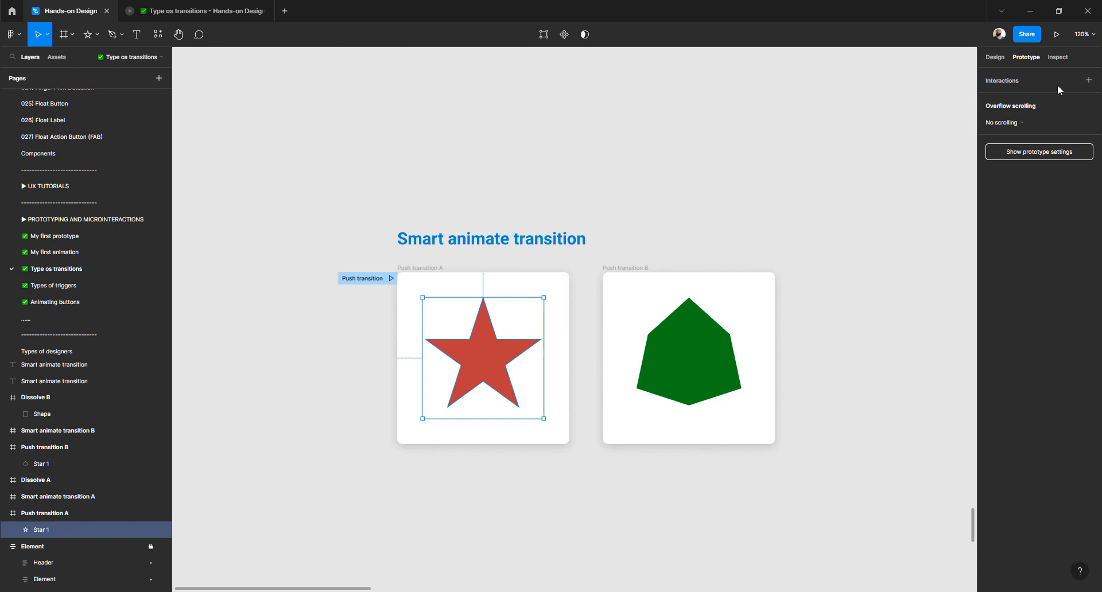
click(1088, 80)
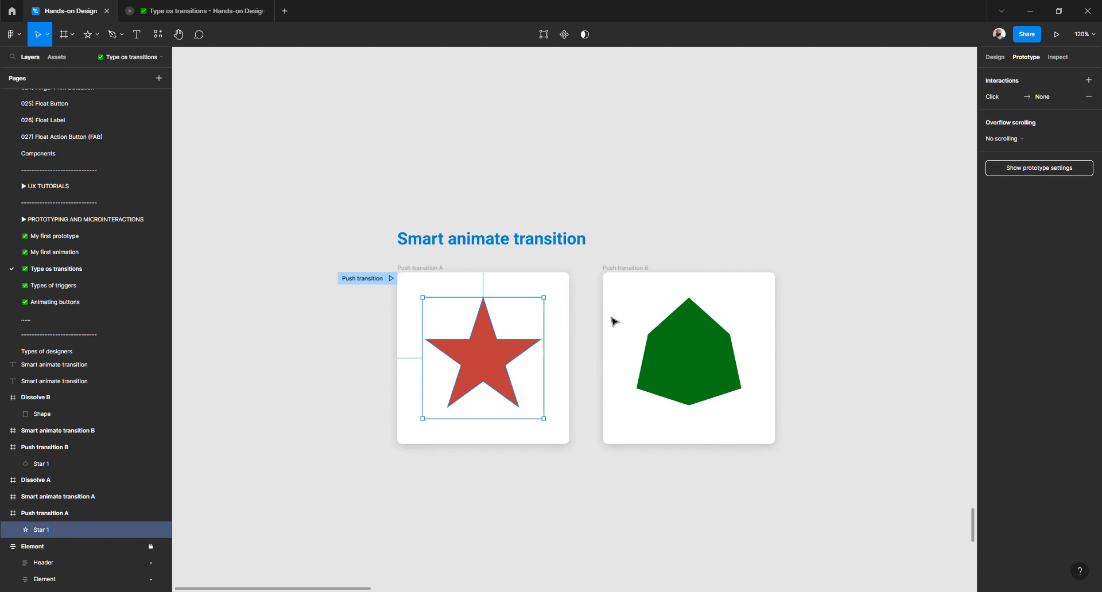
mouse_move(540, 354)
drag(544, 358, 649, 367)
click(883, 249)
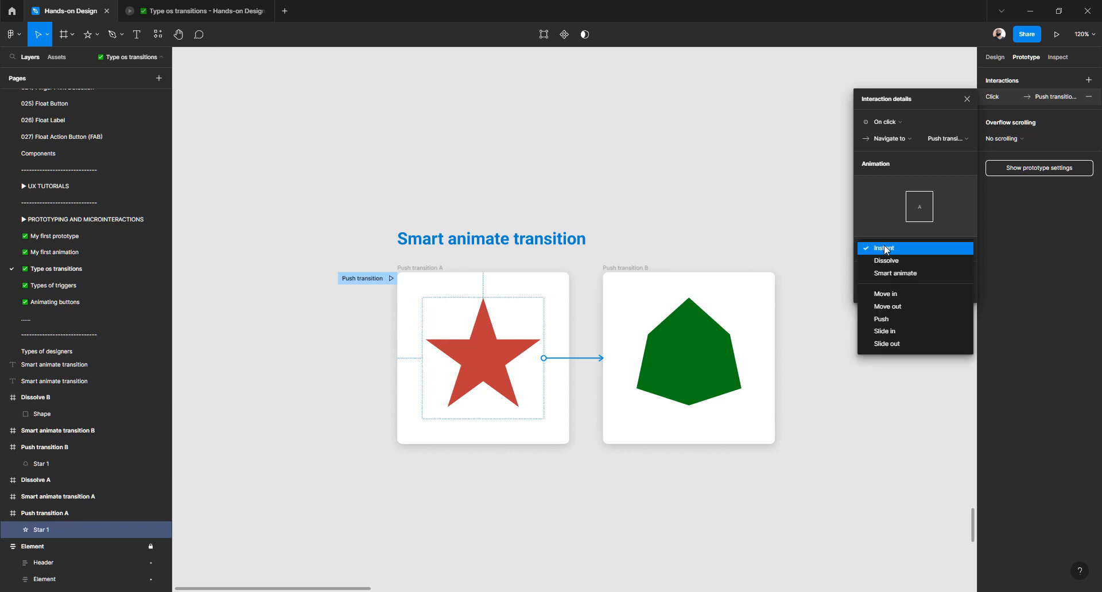
click(904, 318)
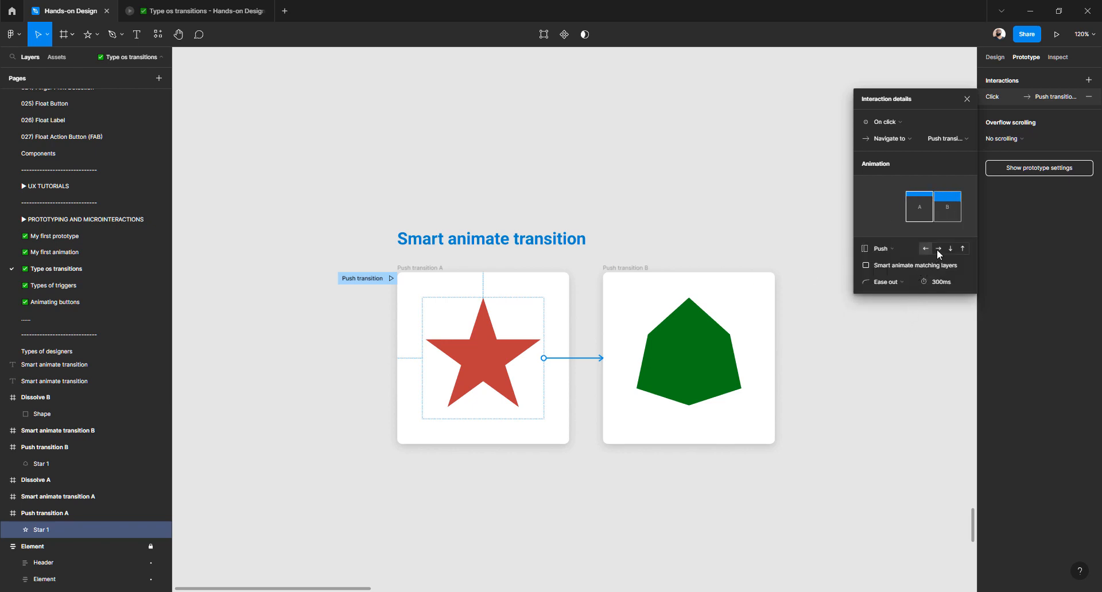
- Link the green shape back to Push transition A with an on-click Push animation directed to the right
click(640, 268)
click(682, 362)
drag(629, 359, 544, 360)
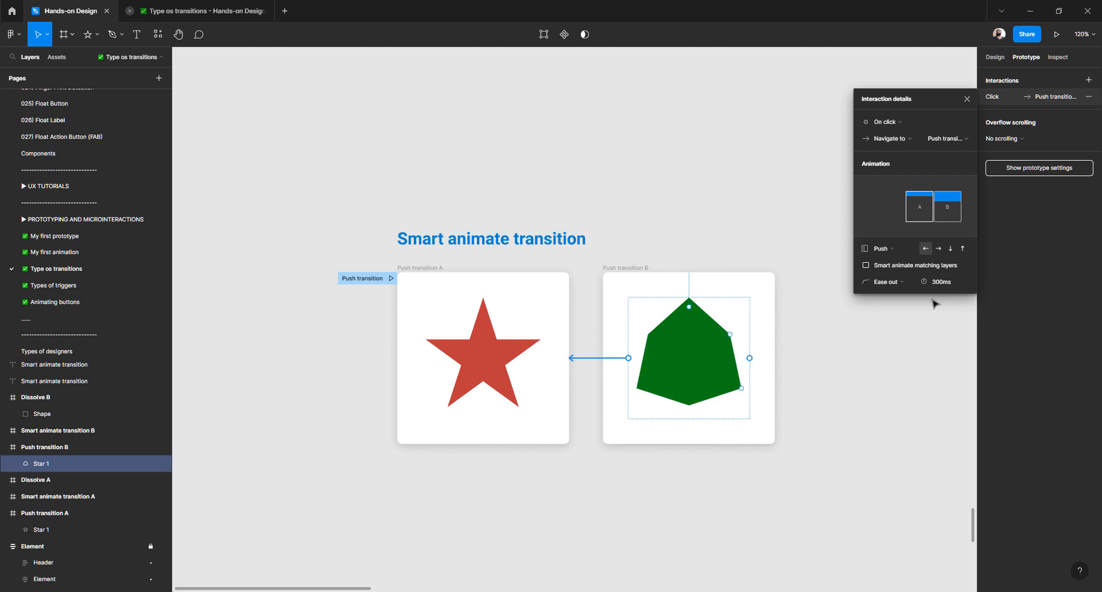
click(939, 250)
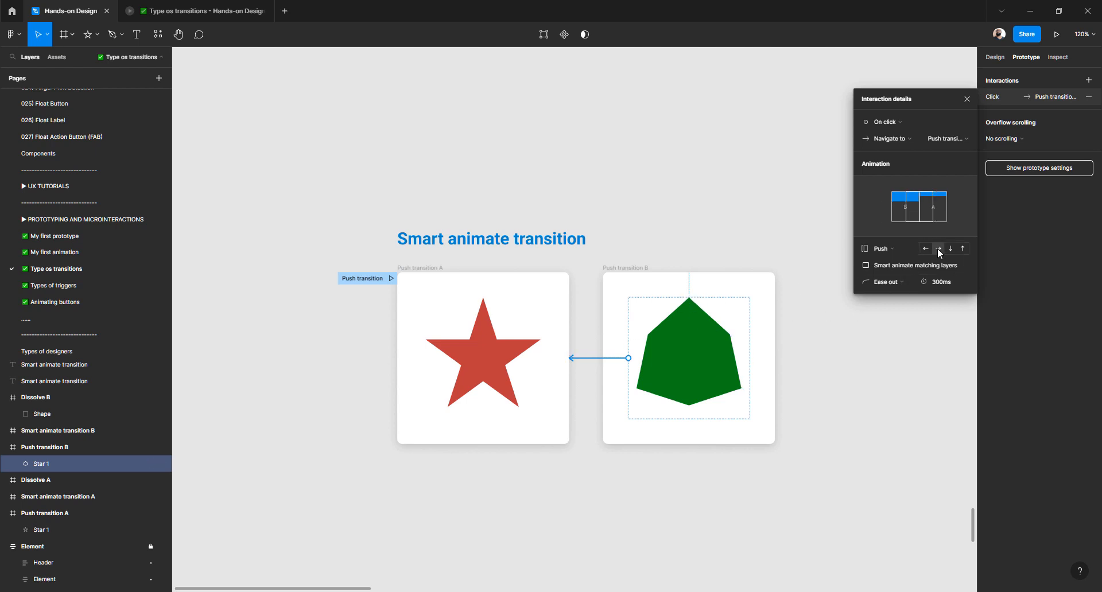
- Preview the Push transition flow and test the interactions from the star to the green shape and back
click(392, 279)
click(621, 301)
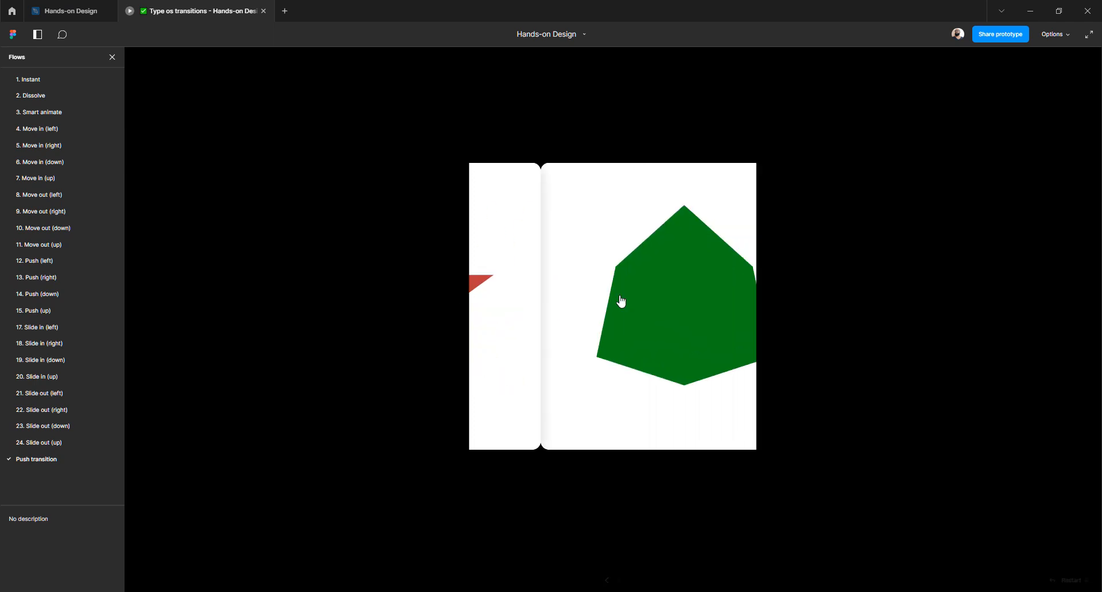
click(621, 301)
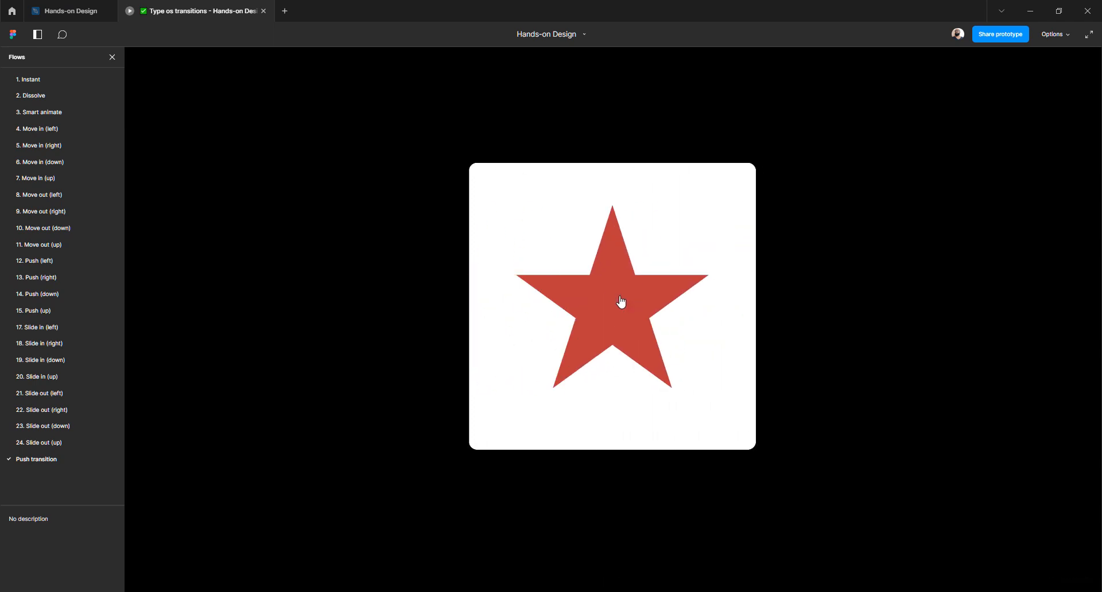
- Replay the Push transition back and forth between the star and the green shape, and return to the design file
click(621, 301)
click(625, 307)
click(617, 311)
click(617, 310)
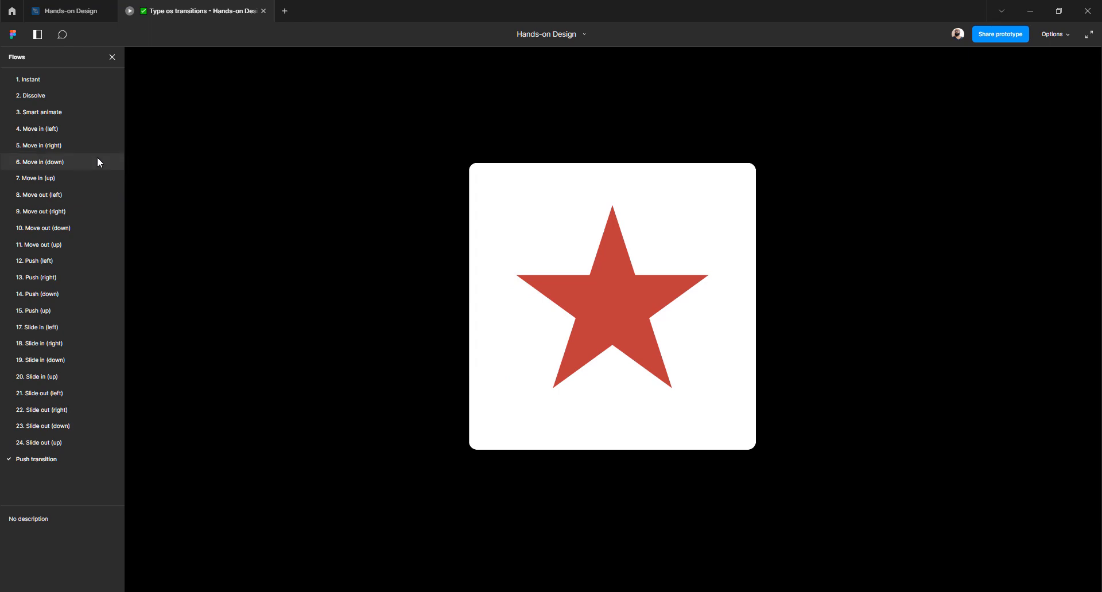
click(70, 11)
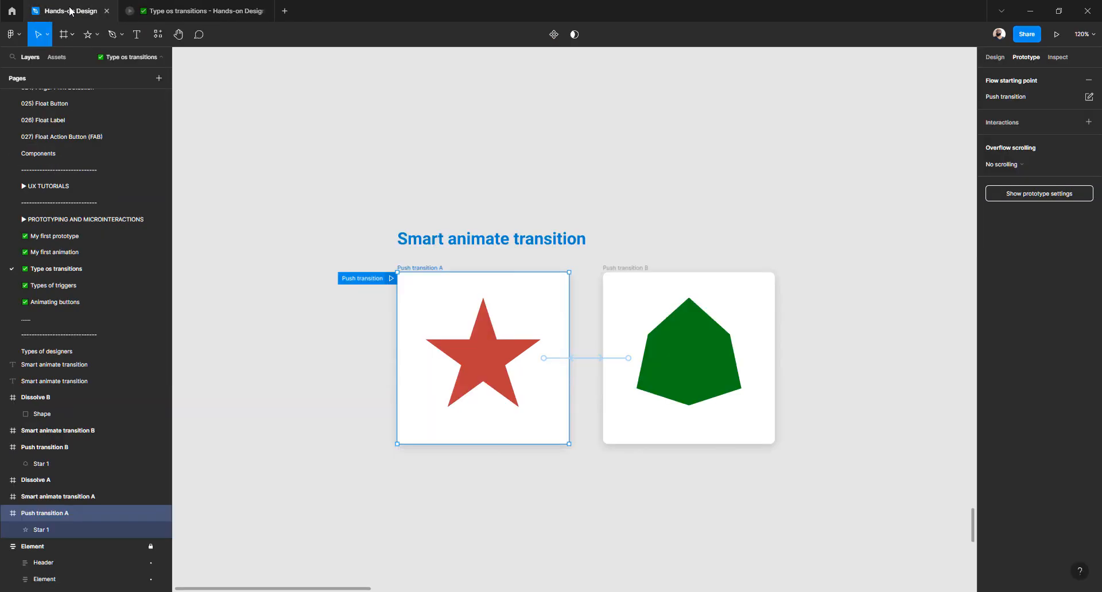
- Move the Push transition A and B frames with their heading into the Flows board, aligned below the Smart animate pair, and clear the selection
click(349, 253)
scroll(347, 253, down, 10)
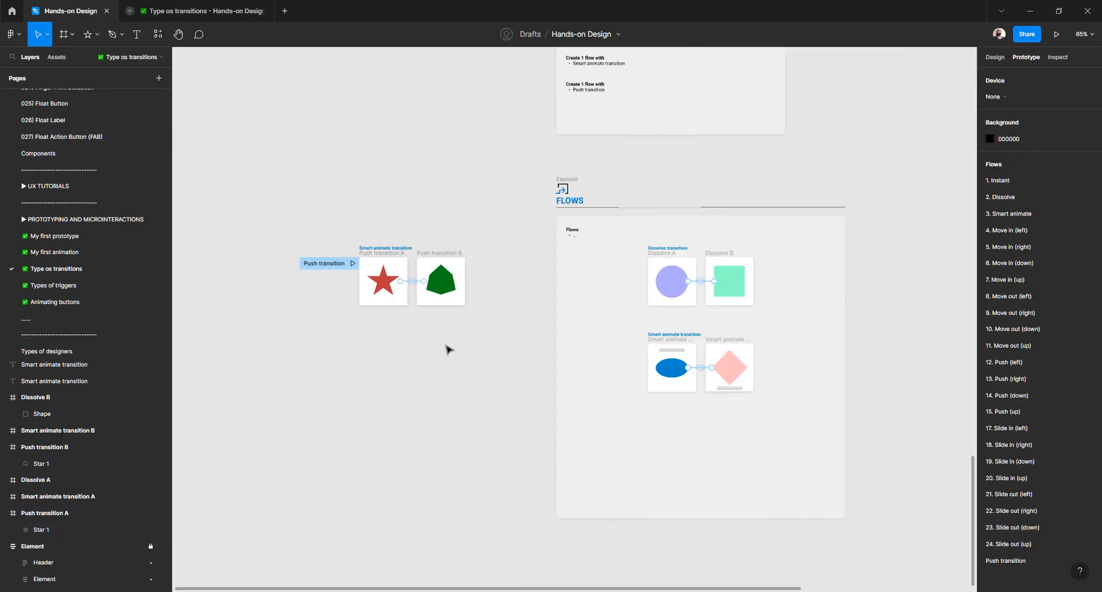
drag(508, 360, 674, 456)
scroll(551, 388, right, 5)
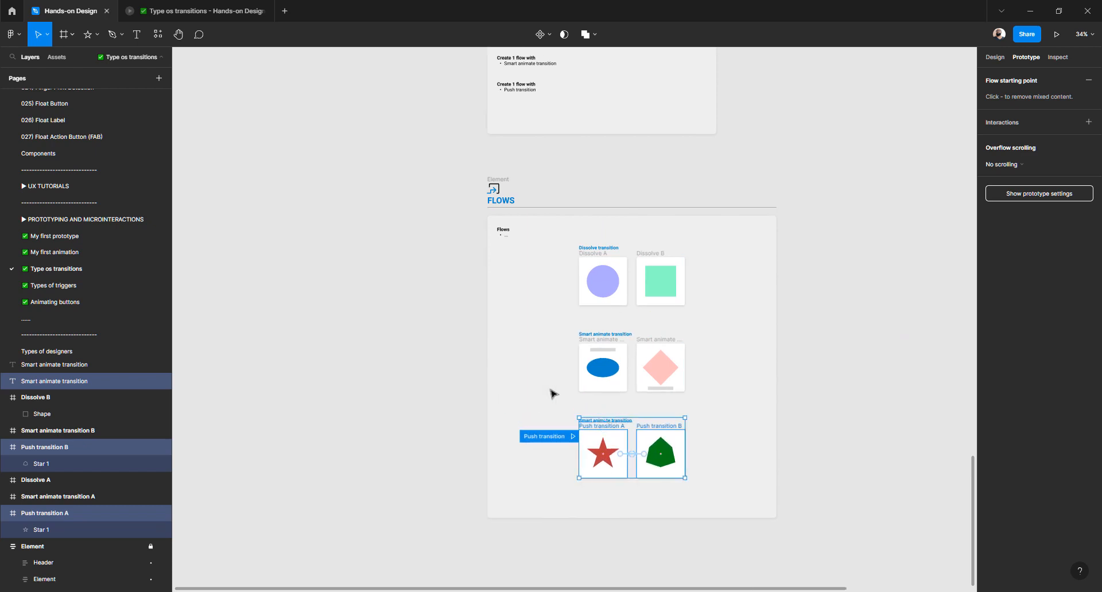
scroll(552, 324, up, 2)
scroll(552, 323, down, 2)
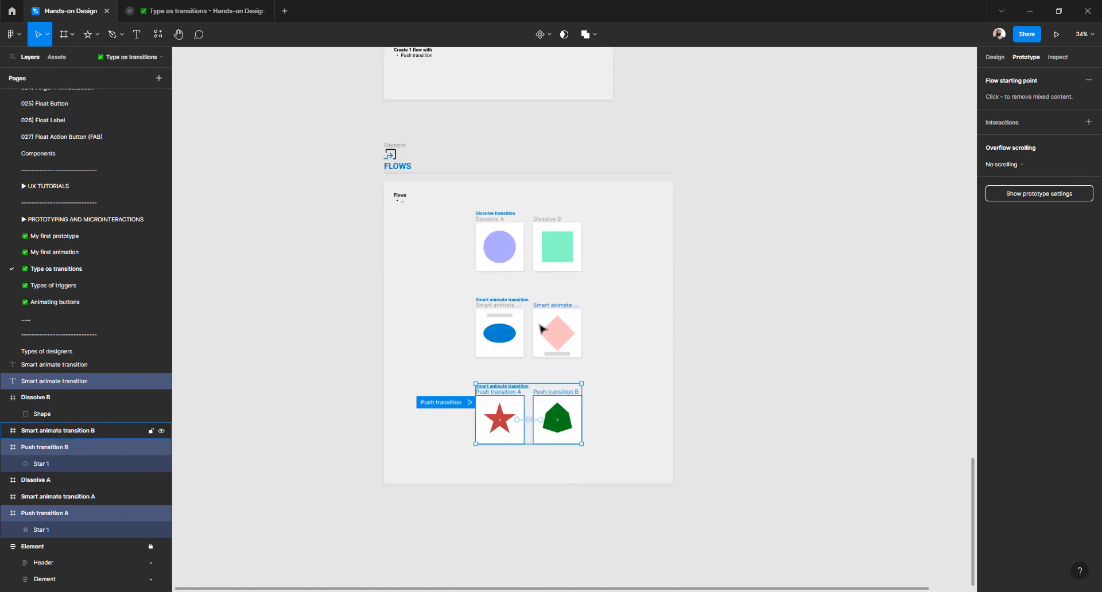
ctrl+scroll(545, 326, up, 5)
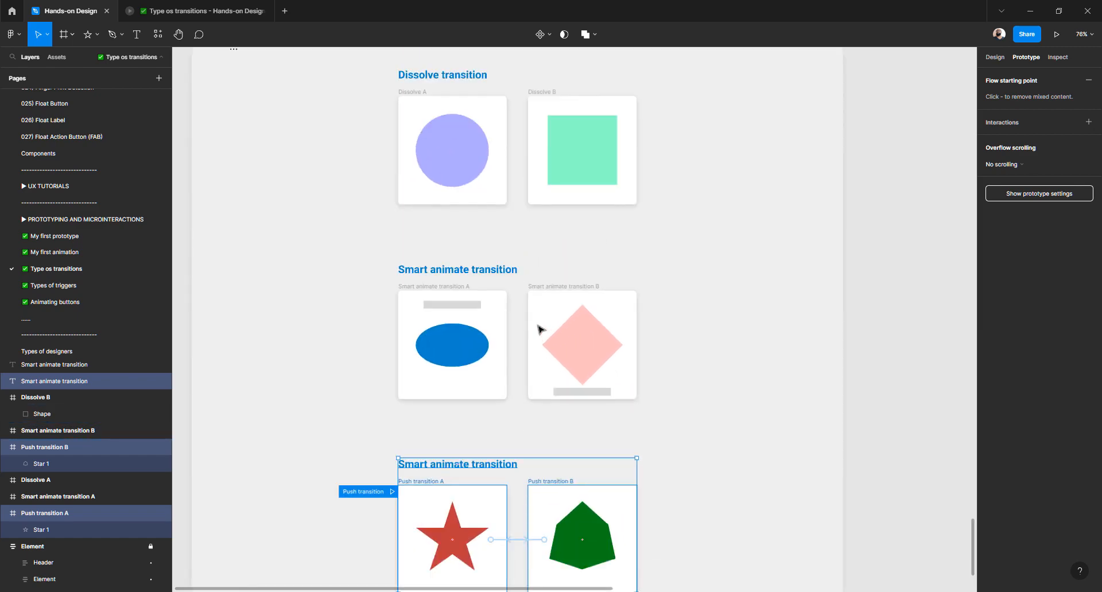
scroll(538, 327, down, 1)
click(871, 352)
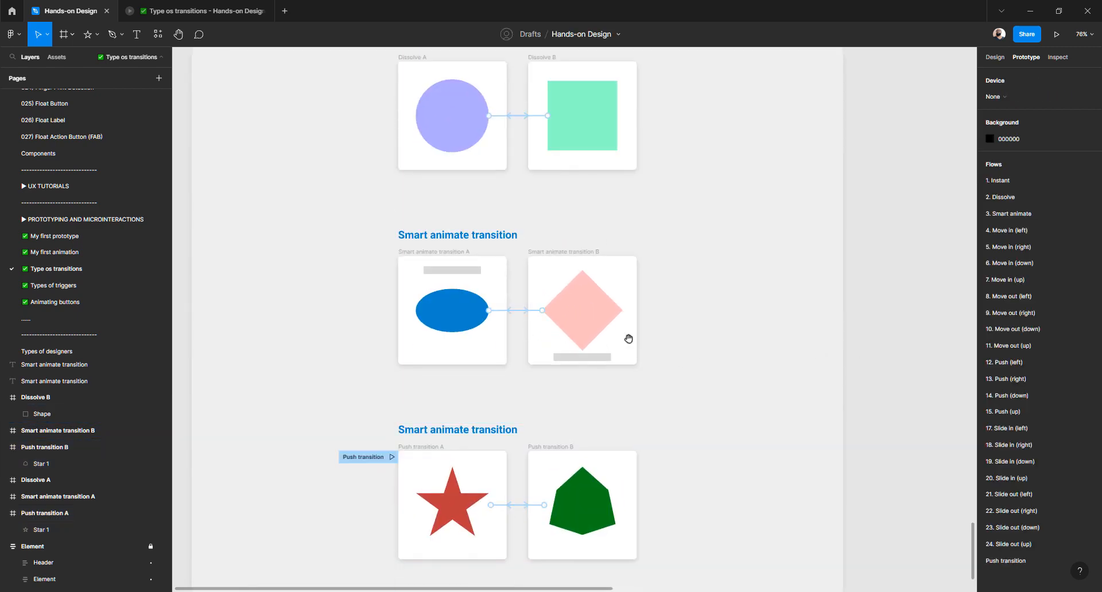
scroll(568, 345, up, 1)
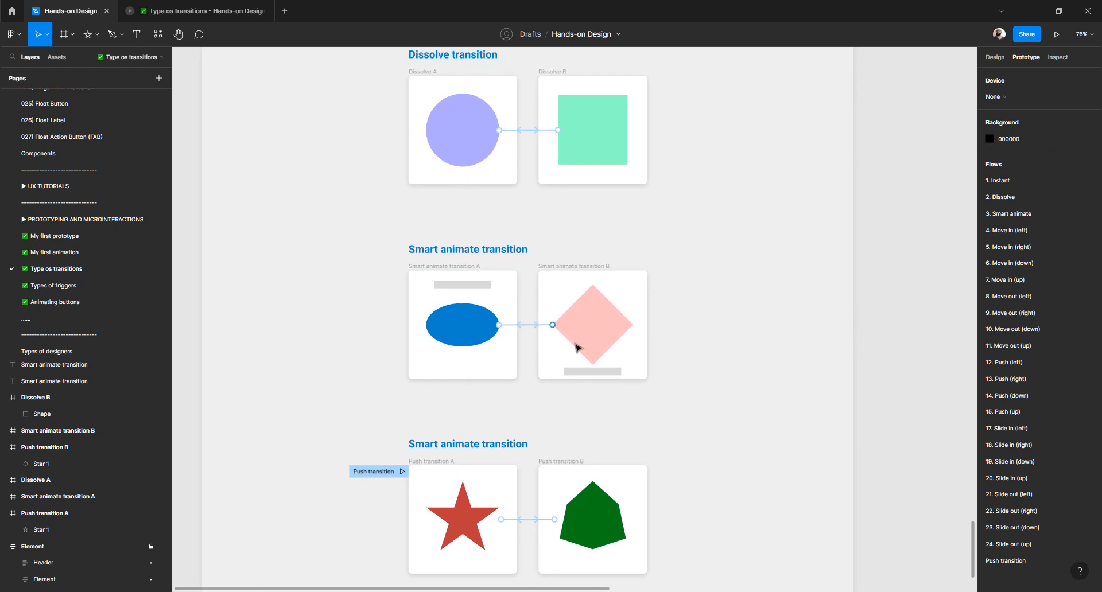
ctrl+scroll(575, 344, down, 2)
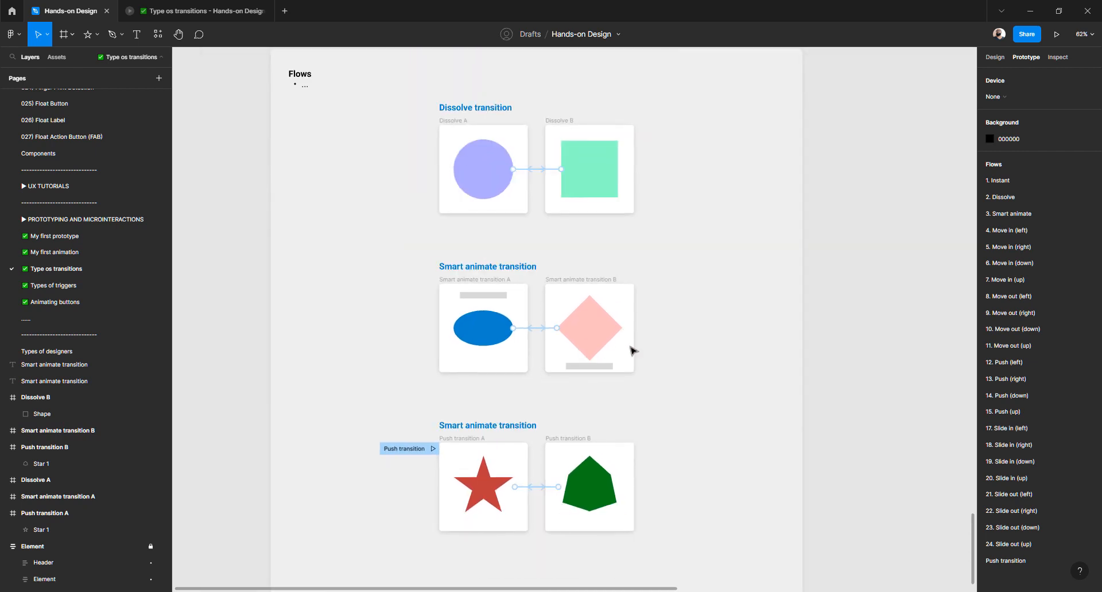
scroll(615, 333, up, 1)
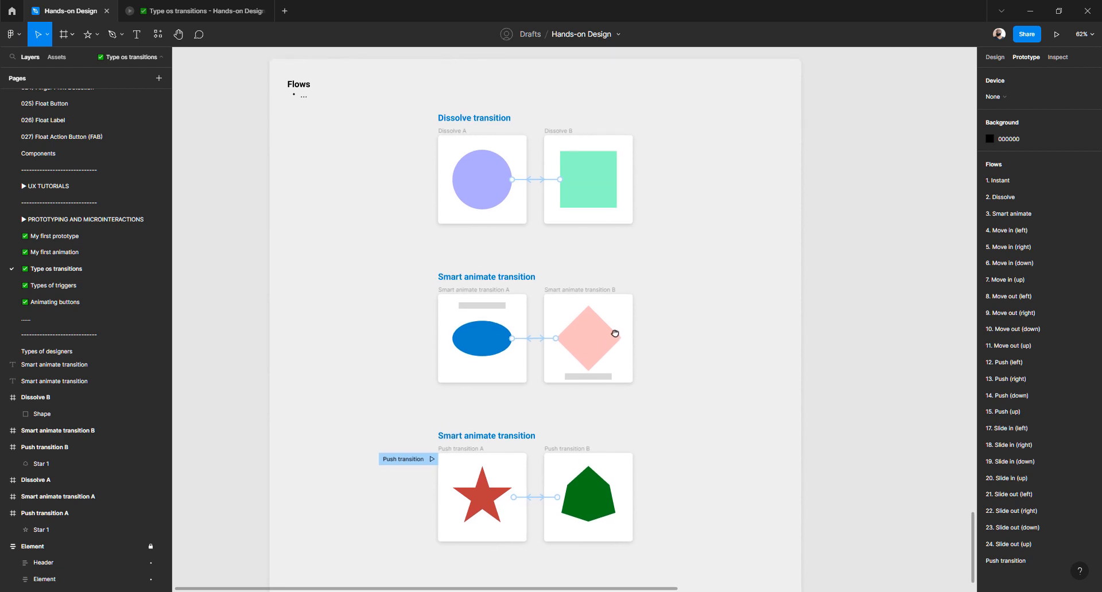